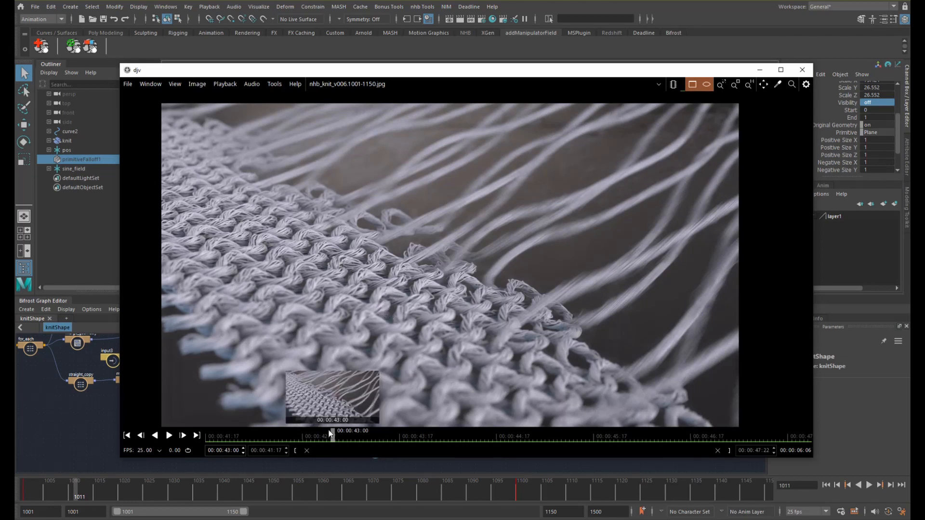
- Scrub back and forth through the nhb_knit_v006 knit render in DJV, then close the viewer
{"action": "left_click_drag", "start_coordinate": [280, 435], "coordinate": [340, 440]}
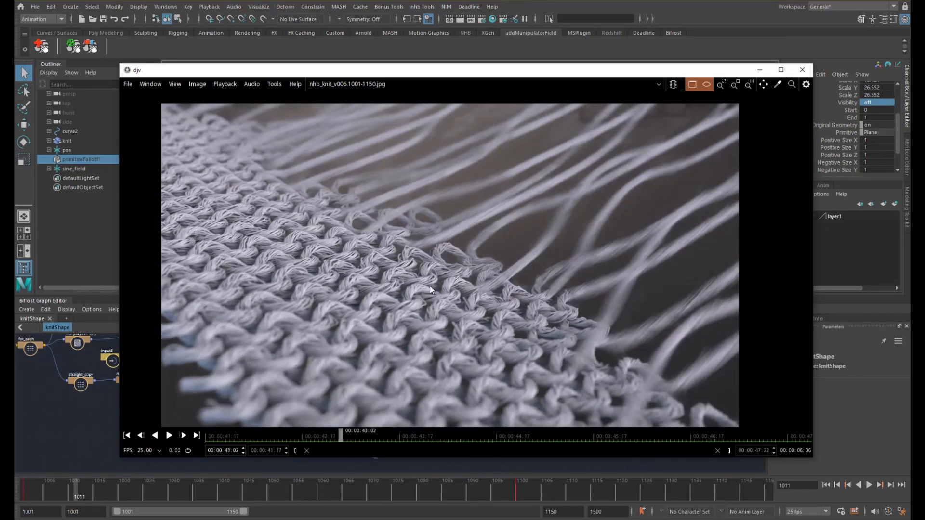
{"action": "left_click_drag", "start_coordinate": [340, 441], "coordinate": [300, 440]}
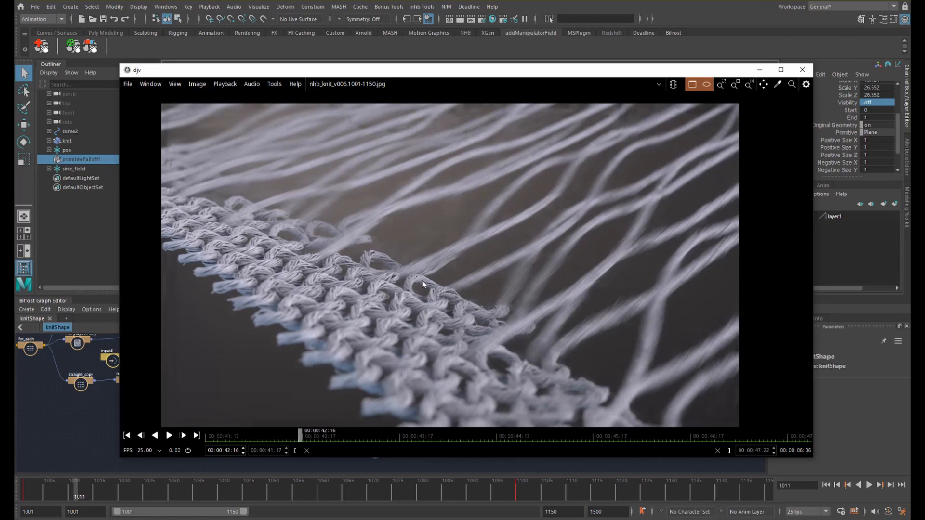
{"action": "left_click_drag", "start_coordinate": [275, 440], "coordinate": [591, 361]}
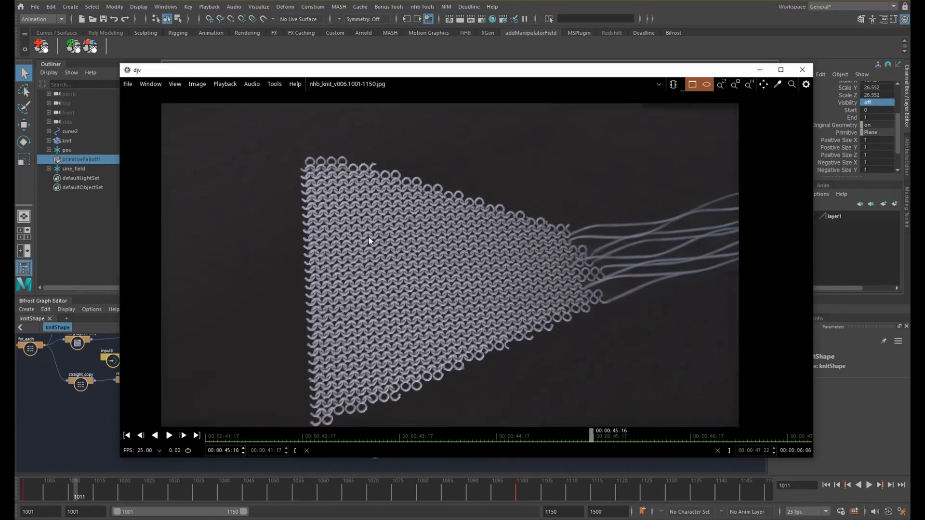
{"action": "left_click_drag", "start_coordinate": [590, 433], "coordinate": [411, 435]}
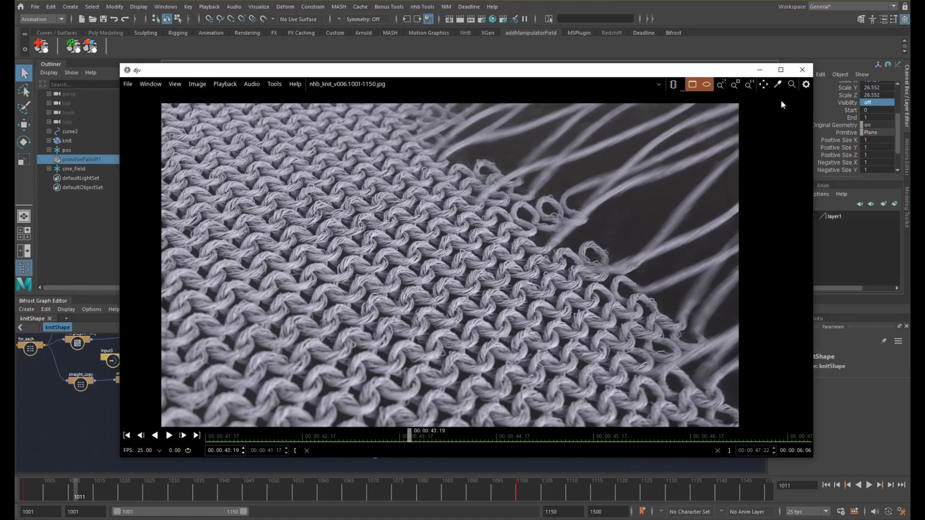
{"action": "left_click", "coordinate": [802, 69]}
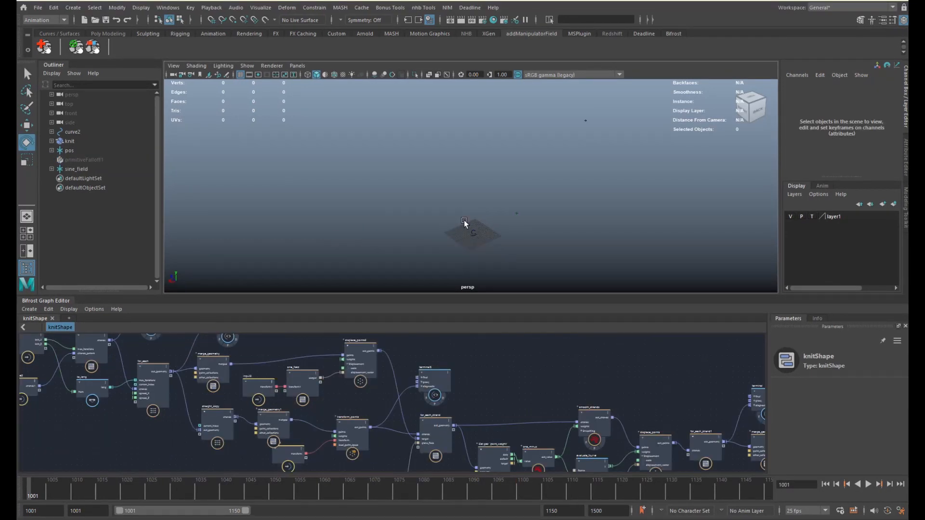
- Select curve2, frame it, and orbit closely with its control points displayed
{"action": "left_click", "coordinate": [470, 224]}
{"action": "key", "text": "e"}
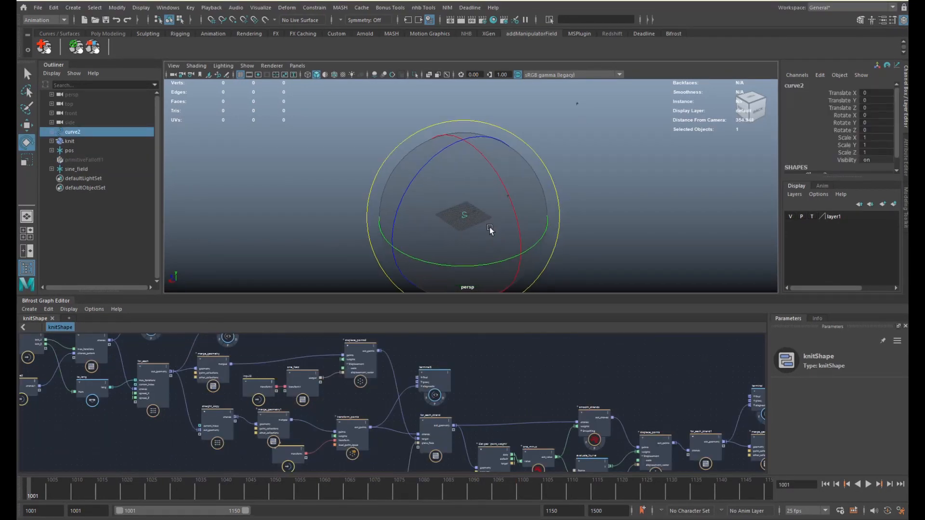
{"action": "key", "text": "q"}
{"action": "key", "text": "f"}
{"action": "left_click_drag", "start_coordinate": [493, 224], "coordinate": [598, 223], "text": "alt"}
{"action": "left_click", "coordinate": [598, 223]}
{"action": "left_click", "coordinate": [500, 179]}
{"action": "left_click_drag", "start_coordinate": [499, 190], "coordinate": [481, 208], "text": "alt"}
{"action": "key", "text": "w"}
{"action": "right_click_drag", "start_coordinate": [481, 208], "coordinate": [440, 205]}
{"action": "left_click_drag", "start_coordinate": [510, 217], "coordinate": [527, 209], "text": "alt"}
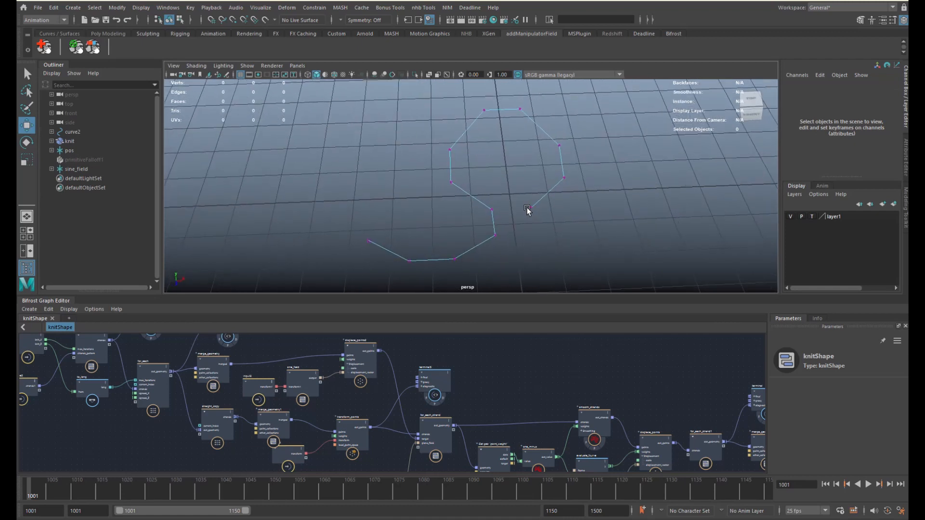
- Pull back to see the whole grid around curve2, then reselect the curve
{"action": "right_click_drag", "start_coordinate": [527, 211], "coordinate": [371, 188], "text": "alt"}
{"action": "left_click_drag", "start_coordinate": [372, 188], "coordinate": [471, 212], "text": "alt"}
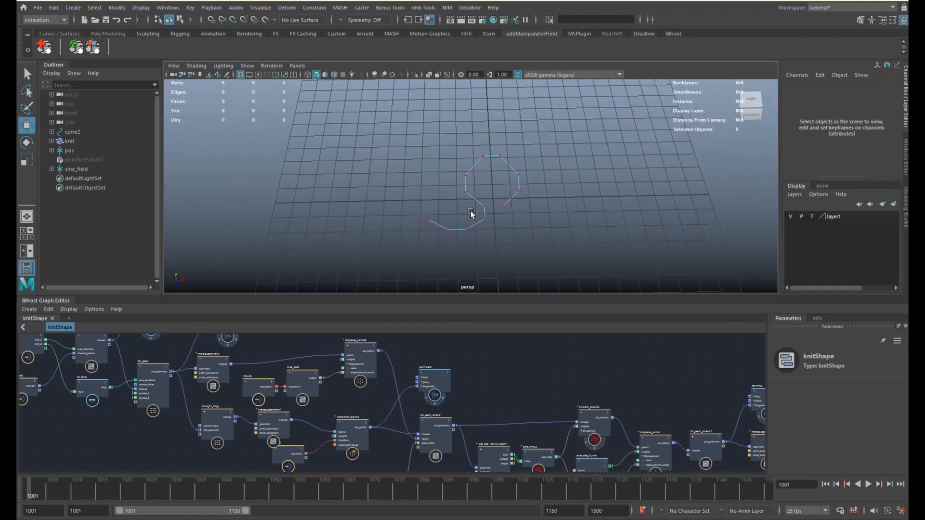
{"action": "right_click_drag", "start_coordinate": [471, 212], "coordinate": [488, 221], "text": "alt"}
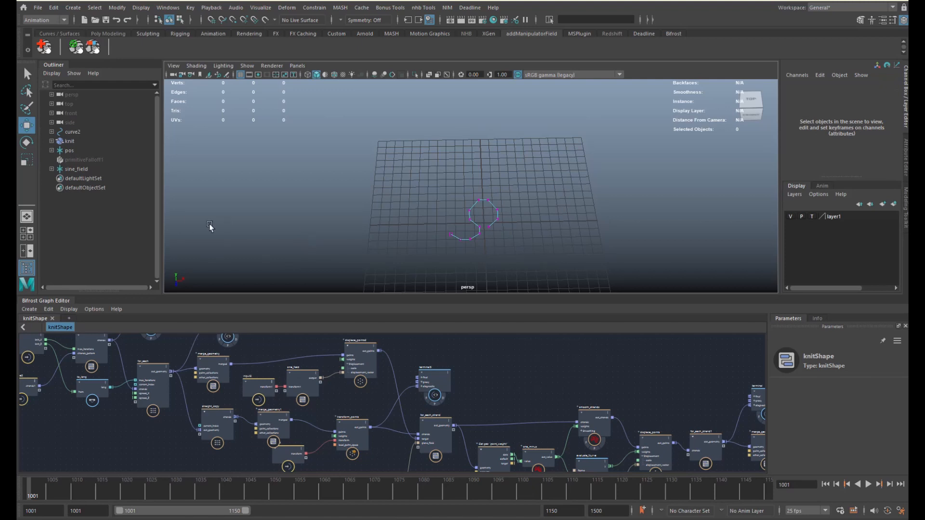
{"action": "left_click_drag", "start_coordinate": [467, 230], "coordinate": [390, 251], "text": "alt"}
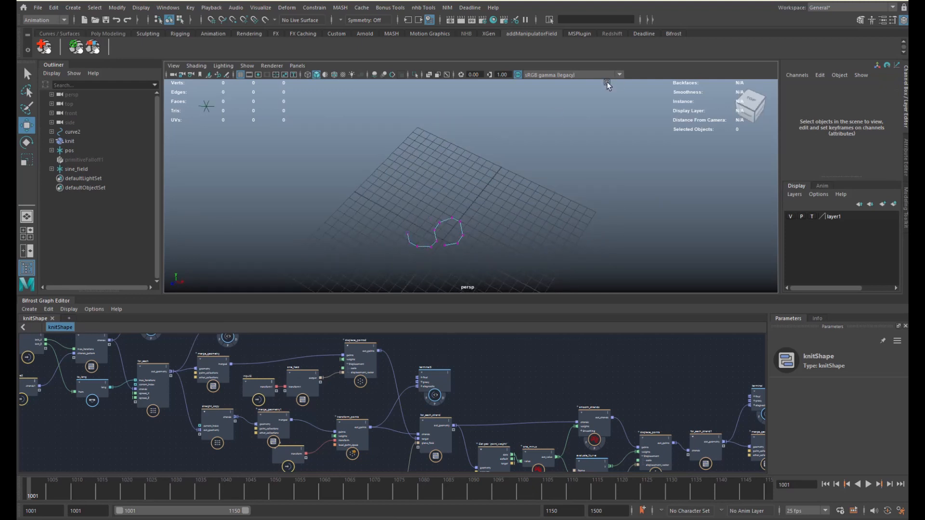
{"action": "key", "text": "q"}
{"action": "left_click", "coordinate": [464, 226]}
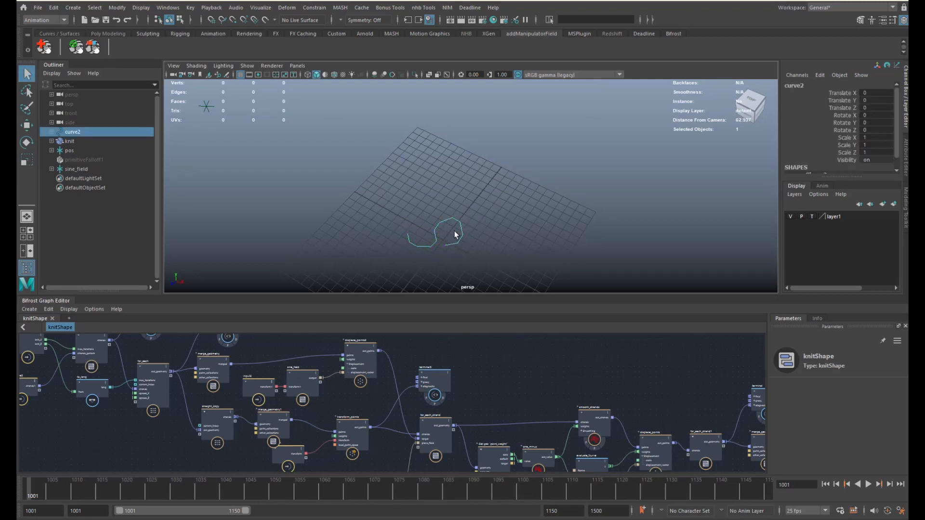
{"action": "middle_click_drag", "start_coordinate": [248, 382], "coordinate": [455, 401], "text": "alt"}
- Inspect the parameters of the curveShape2 and knit nodes in the Bifrost graph
{"action": "scroll", "coordinate": [315, 397], "scroll_direction": "up", "scroll_amount": 3}
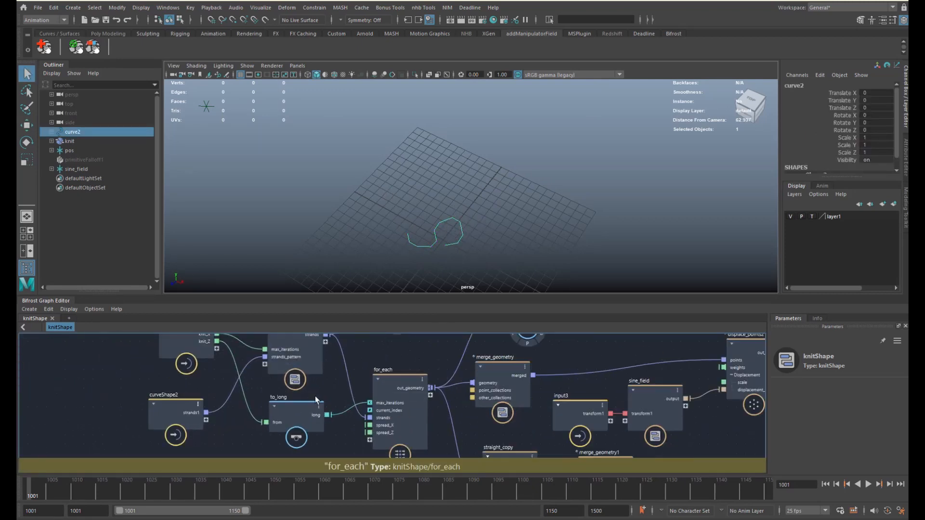
{"action": "middle_click_drag", "start_coordinate": [316, 400], "coordinate": [373, 391], "text": "alt"}
{"action": "left_click", "coordinate": [232, 408]}
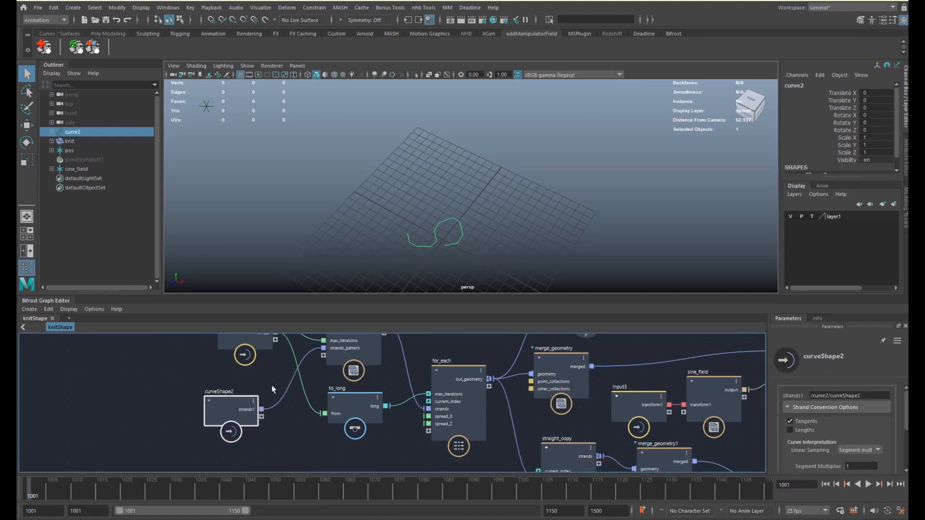
{"action": "middle_click_drag", "start_coordinate": [272, 389], "coordinate": [168, 449], "text": "alt"}
{"action": "left_click", "coordinate": [251, 400]}
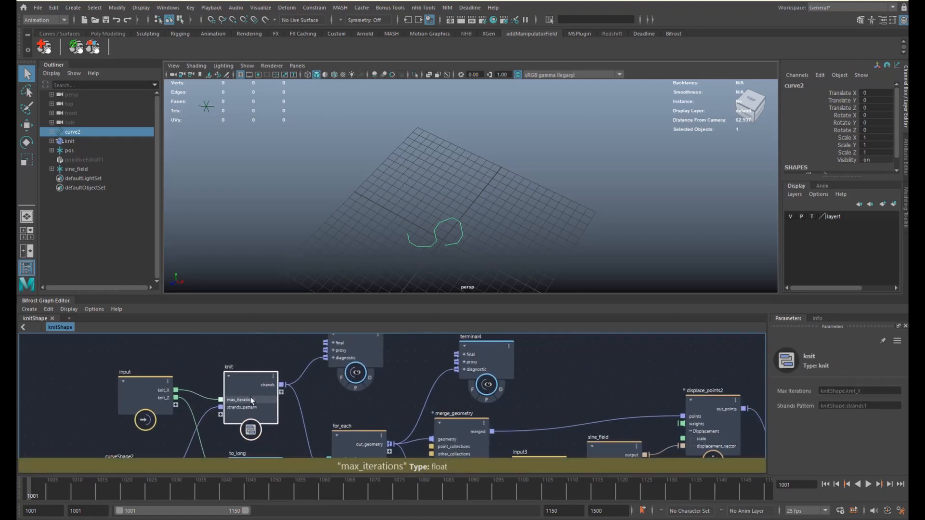
- Preview terminal3's single row of knit loops and orbit along it
{"action": "middle_click_drag", "start_coordinate": [326, 385], "coordinate": [309, 399], "text": "alt"}
{"action": "left_click", "coordinate": [355, 390]}
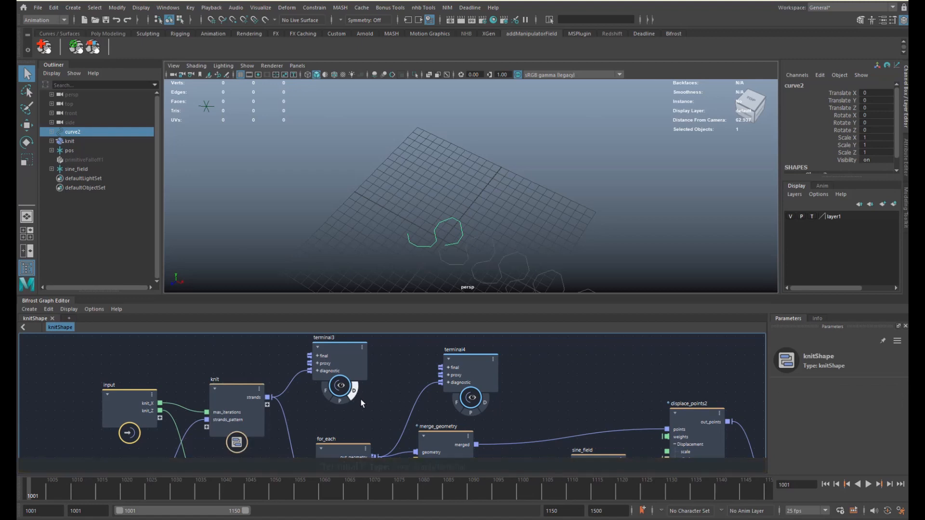
{"action": "middle_click_drag", "start_coordinate": [631, 284], "coordinate": [539, 207], "text": "alt"}
{"action": "right_click_drag", "start_coordinate": [539, 207], "coordinate": [499, 230], "text": "alt"}
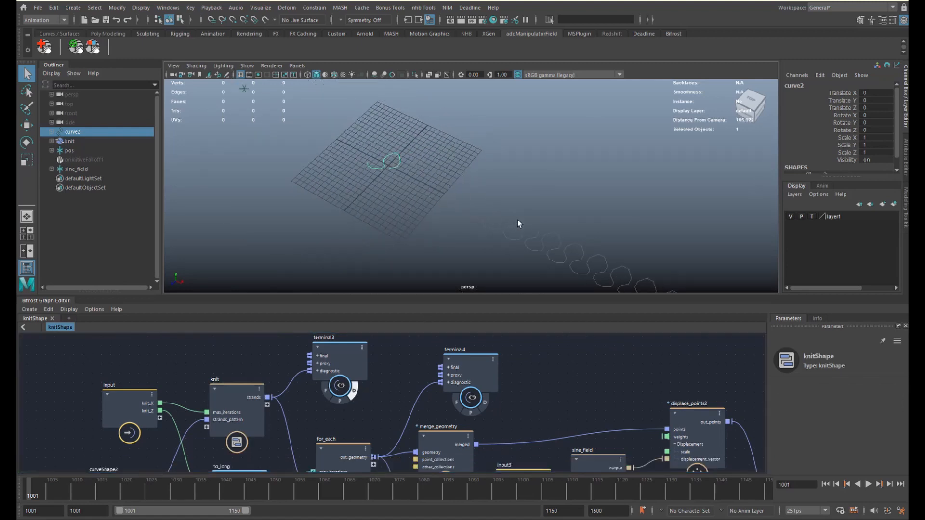
{"action": "left_click", "coordinate": [519, 223]}
{"action": "left_click_drag", "start_coordinate": [519, 223], "coordinate": [491, 207], "text": "alt"}
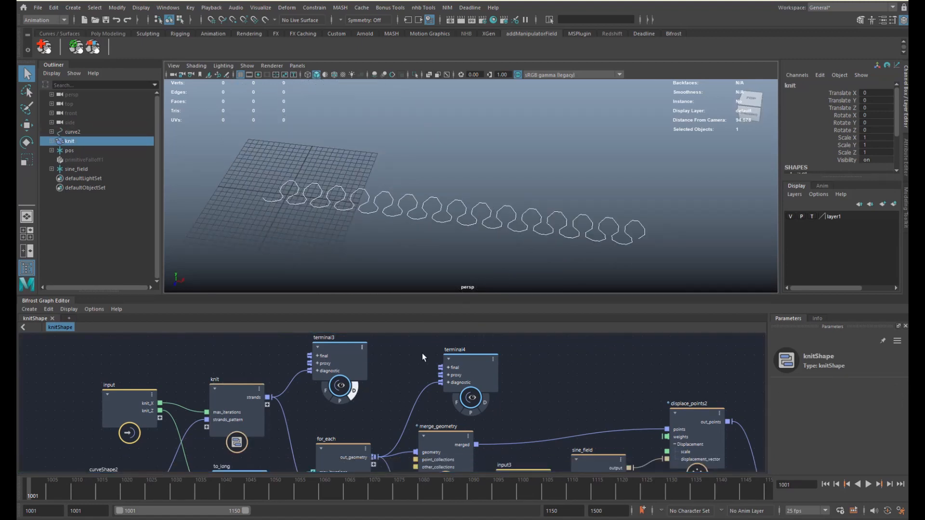
- Preview terminal4's full grid of knit rows and orbit around the fabric
{"action": "middle_click_drag", "start_coordinate": [405, 370], "coordinate": [385, 347], "text": "alt"}
{"action": "middle_click_drag", "start_coordinate": [483, 377], "coordinate": [439, 394], "text": "alt"}
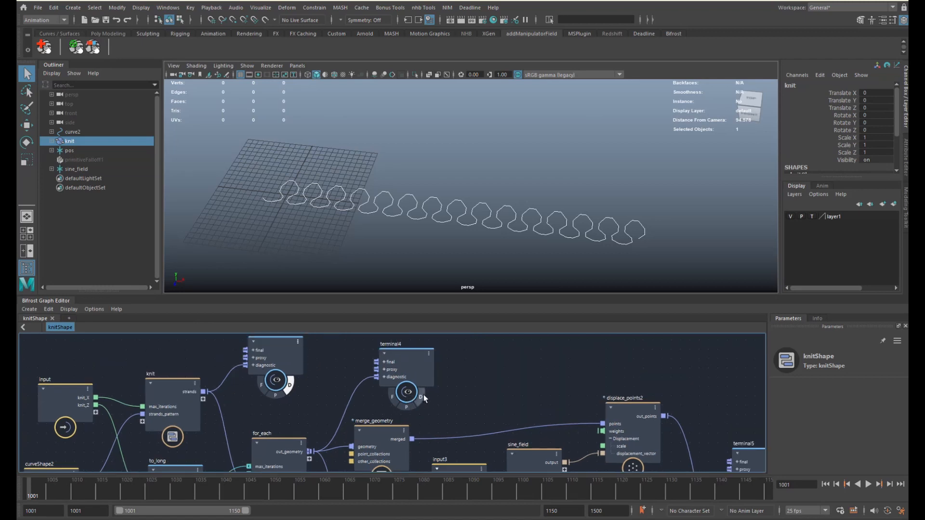
{"action": "left_click", "coordinate": [421, 396]}
{"action": "left_click_drag", "start_coordinate": [491, 264], "coordinate": [467, 227], "text": "alt"}
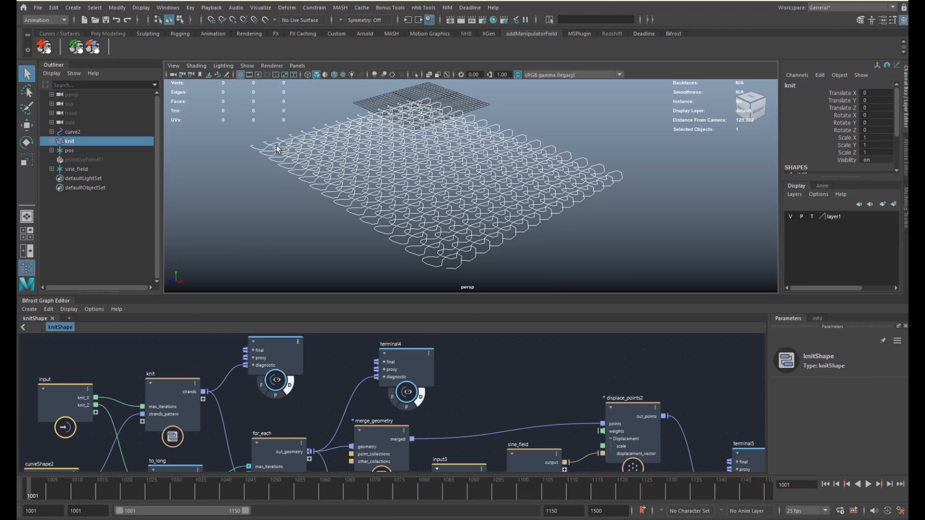
{"action": "scroll", "coordinate": [434, 211], "scroll_direction": "up", "scroll_amount": 2}
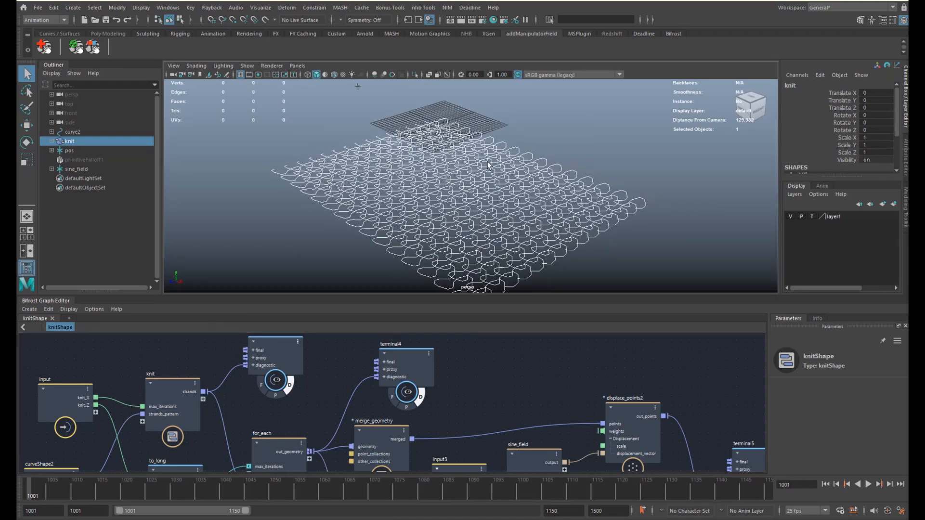
{"action": "scroll", "coordinate": [561, 215], "scroll_direction": "down", "scroll_amount": 3}
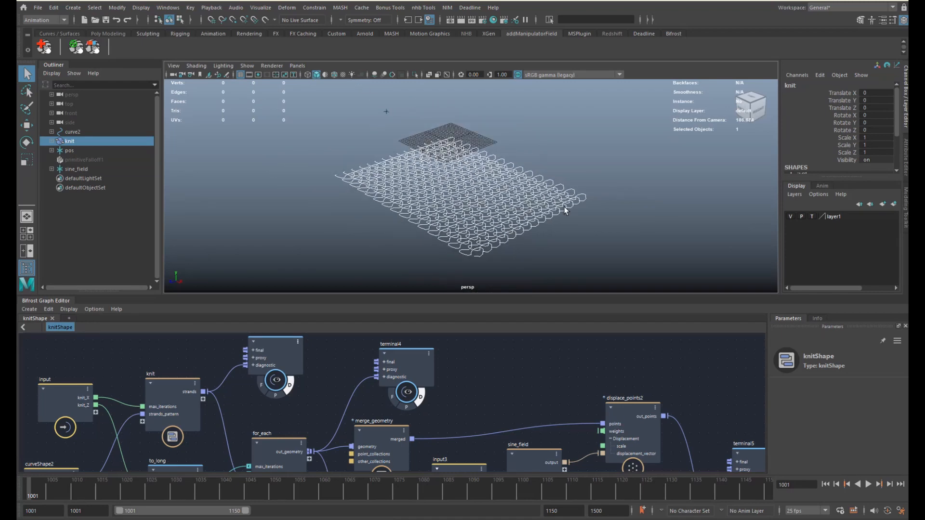
{"action": "left_click_drag", "start_coordinate": [567, 209], "coordinate": [549, 212], "text": "alt"}
{"action": "middle_click_drag", "start_coordinate": [550, 212], "coordinate": [537, 246], "text": "alt"}
{"action": "left_click_drag", "start_coordinate": [536, 247], "coordinate": [506, 213], "text": "alt"}
{"action": "middle_click_drag", "start_coordinate": [506, 214], "coordinate": [513, 189], "text": "alt"}
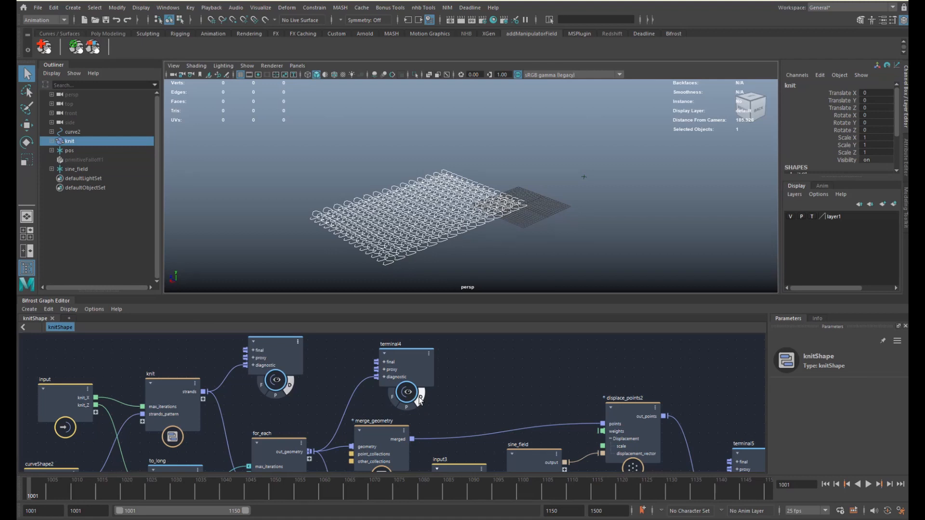
- Turn off terminal3's diagnostic preview and pan the graph to terminal5
{"action": "left_click", "coordinate": [290, 386]}
{"action": "middle_click_drag", "start_coordinate": [503, 423], "coordinate": [317, 337], "text": "alt"}
{"action": "scroll", "coordinate": [350, 369], "scroll_direction": "down", "scroll_amount": 1}
{"action": "middle_click_drag", "start_coordinate": [371, 380], "coordinate": [315, 369], "text": "alt"}
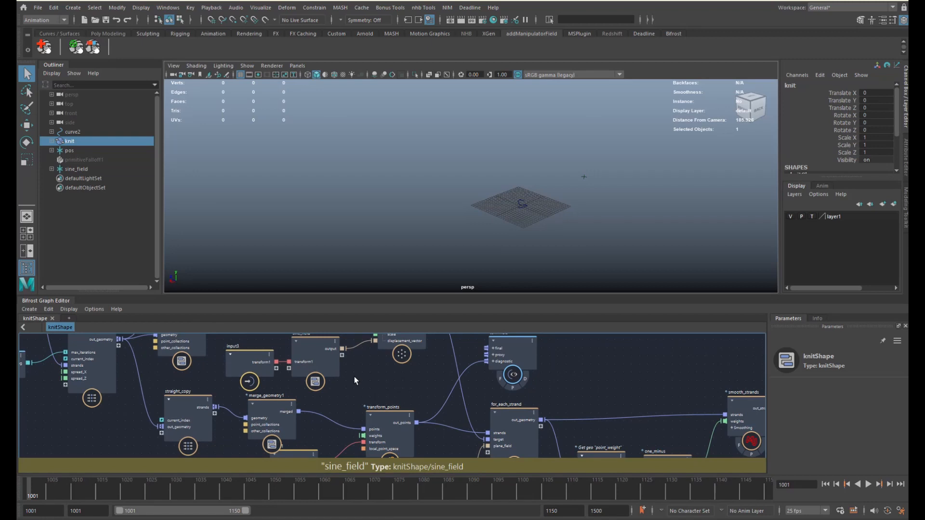
- Preview terminal5's knit strands and frame them in the viewport
{"action": "left_click", "coordinate": [525, 379]}
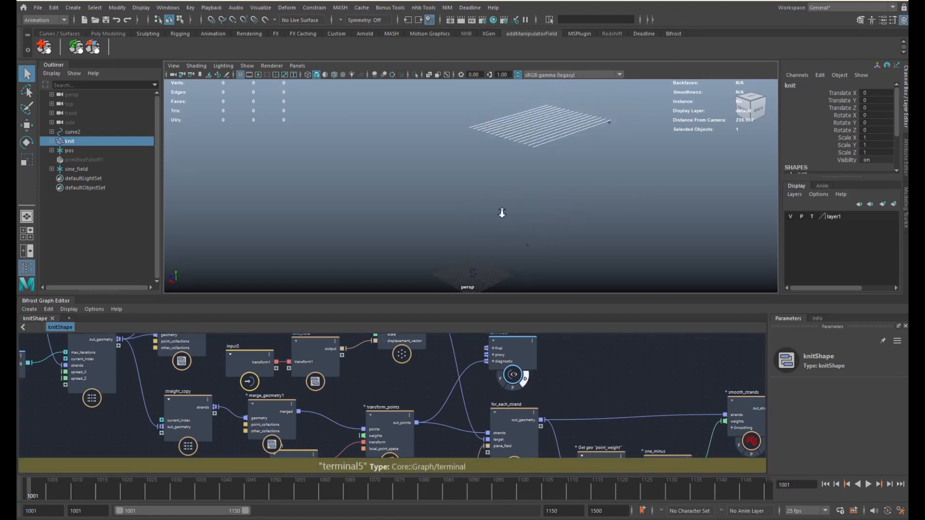
{"action": "left_click_drag", "start_coordinate": [502, 213], "coordinate": [531, 193], "text": "alt"}
{"action": "middle_click_drag", "start_coordinate": [546, 185], "coordinate": [512, 179], "text": "alt"}
{"action": "right_click_drag", "start_coordinate": [512, 179], "coordinate": [583, 140], "text": "alt"}
{"action": "left_click_drag", "start_coordinate": [583, 140], "coordinate": [581, 155], "text": "alt"}
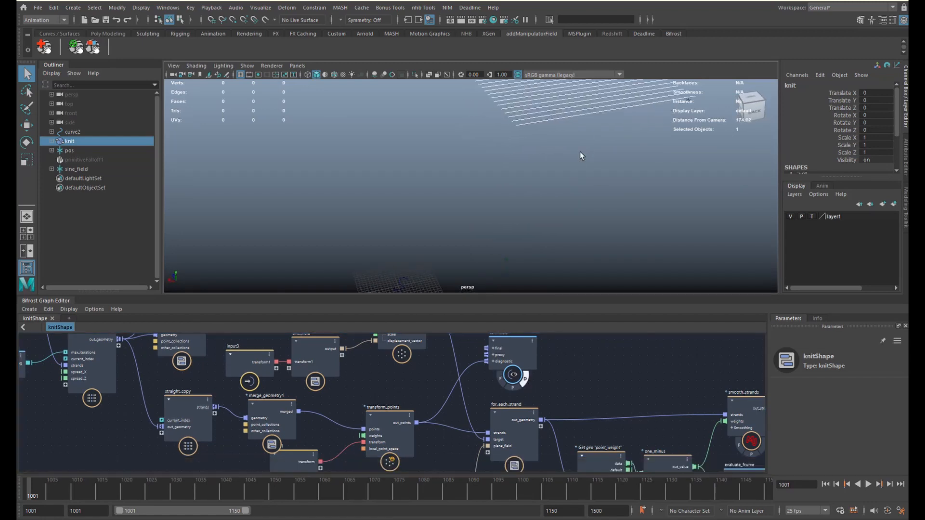
{"action": "right_click_drag", "start_coordinate": [592, 144], "coordinate": [559, 130], "text": "alt"}
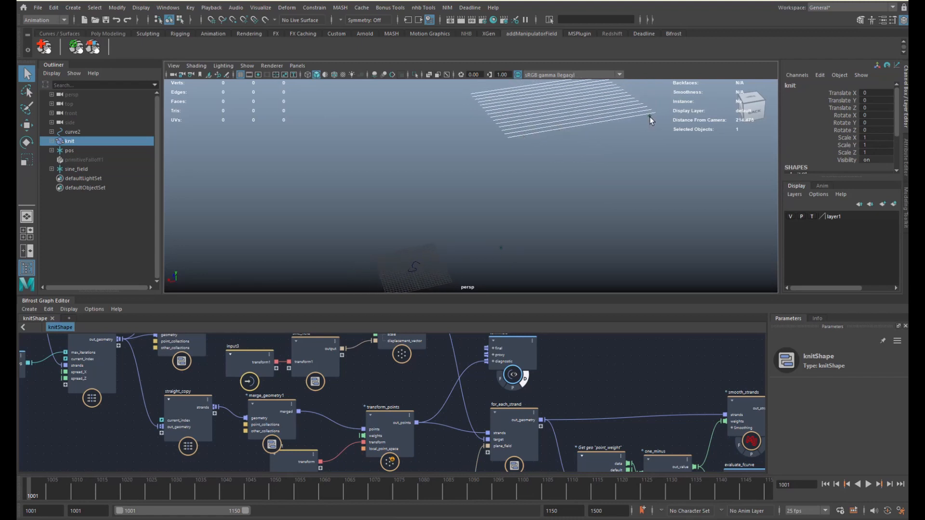
- Select the pos locator and try rotating and scaling it, undoing both changes
{"action": "left_click", "coordinate": [652, 117]}
{"action": "left_click", "coordinate": [652, 118]}
{"action": "key", "text": "w"}
{"action": "middle_click_drag", "start_coordinate": [648, 127], "coordinate": [549, 167], "text": "alt"}
{"action": "key", "text": "e"}
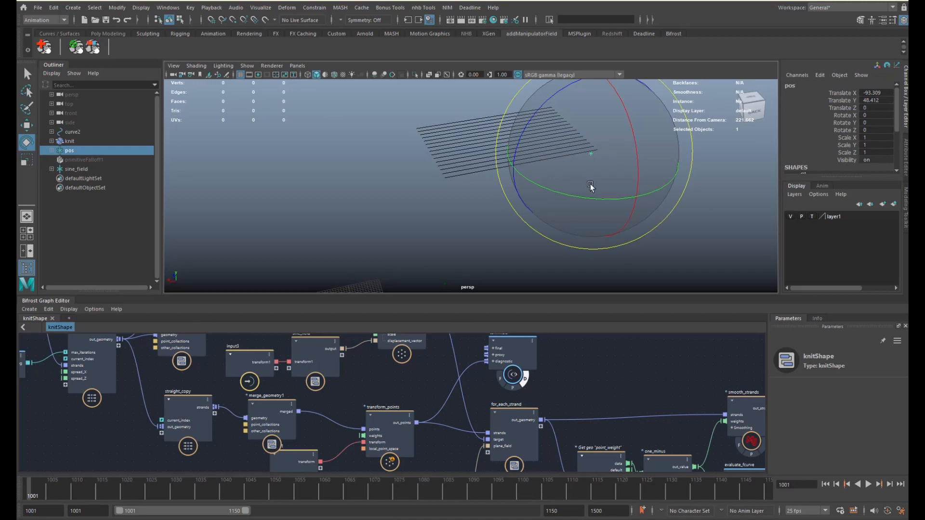
{"action": "left_click_drag", "start_coordinate": [562, 100], "coordinate": [540, 143]}
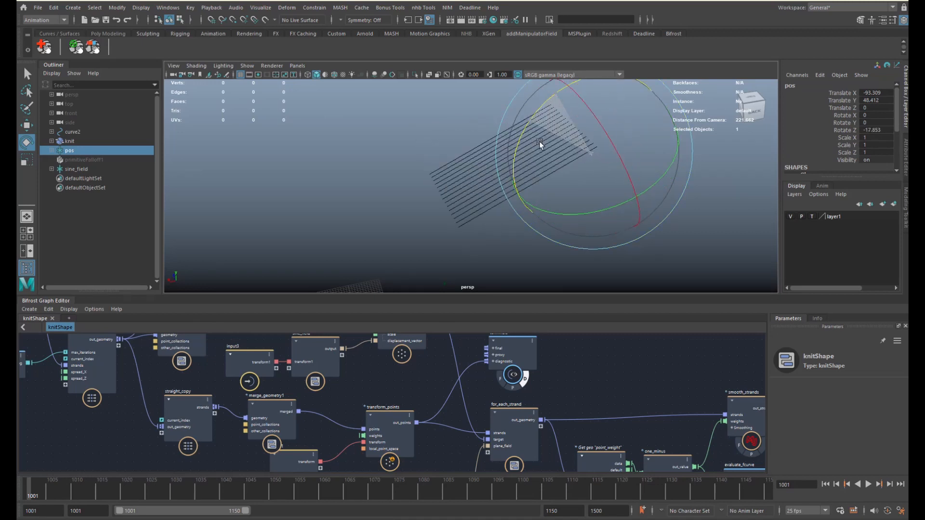
{"action": "key", "text": "ctrl+z"}
{"action": "key", "text": "r"}
{"action": "left_click_drag", "start_coordinate": [542, 111], "coordinate": [550, 115]}
{"action": "key", "text": "ctrl+z"}
{"action": "key", "text": "q"}
- Reframe the strands and review the graph up to check_strands_orientations
{"action": "left_click_drag", "start_coordinate": [536, 177], "coordinate": [605, 146], "text": "alt"}
{"action": "middle_click_drag", "start_coordinate": [496, 199], "coordinate": [509, 166], "text": "alt"}
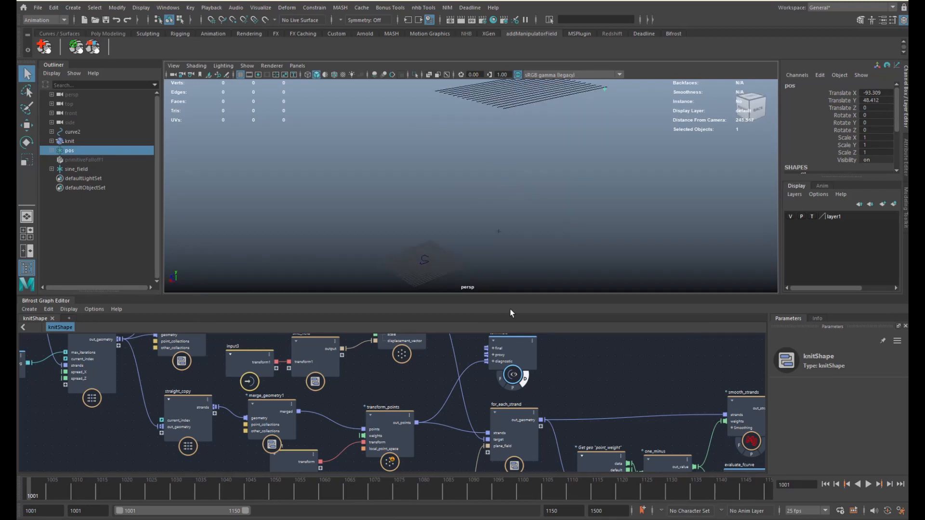
{"action": "middle_click_drag", "start_coordinate": [499, 380], "coordinate": [414, 382], "text": "alt"}
{"action": "right_click_drag", "start_coordinate": [439, 389], "coordinate": [374, 378], "text": "alt"}
{"action": "middle_click_drag", "start_coordinate": [485, 402], "coordinate": [443, 385], "text": "alt"}
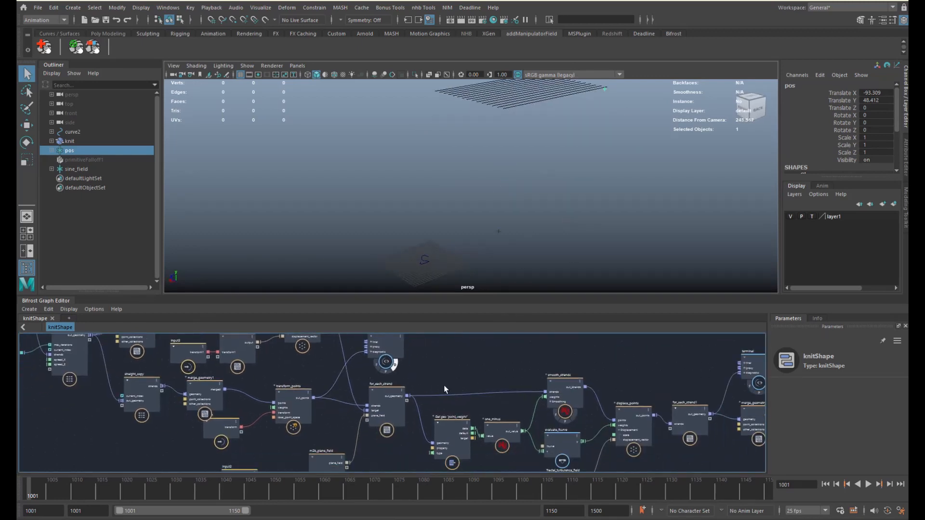
{"action": "mouse_move", "coordinate": [548, 381]}
{"action": "middle_mouse_down", "text": "alt"}
{"action": "mouse_move", "coordinate": [442, 393]}
{"action": "mouse_move", "coordinate": [336, 377]}
{"action": "middle_mouse_up", "text": "alt"}
{"action": "middle_click_drag", "start_coordinate": [468, 372], "coordinate": [403, 372], "text": "alt"}
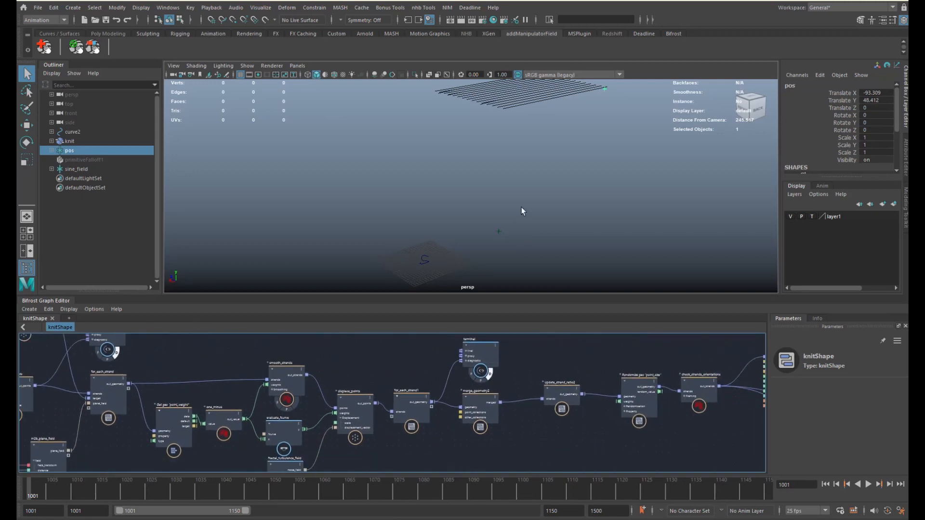
- Orbit around the strands and start playback to watch them unravel
{"action": "middle_click_drag", "start_coordinate": [529, 206], "coordinate": [553, 222], "text": "alt"}
{"action": "mouse_move", "coordinate": [562, 207]}
{"action": "left_mouse_down", "text": "alt"}
{"action": "mouse_move", "coordinate": [510, 223]}
{"action": "mouse_move", "coordinate": [541, 215]}
{"action": "left_mouse_up", "text": "alt"}
{"action": "middle_click_drag", "start_coordinate": [235, 387], "coordinate": [279, 424], "text": "alt"}
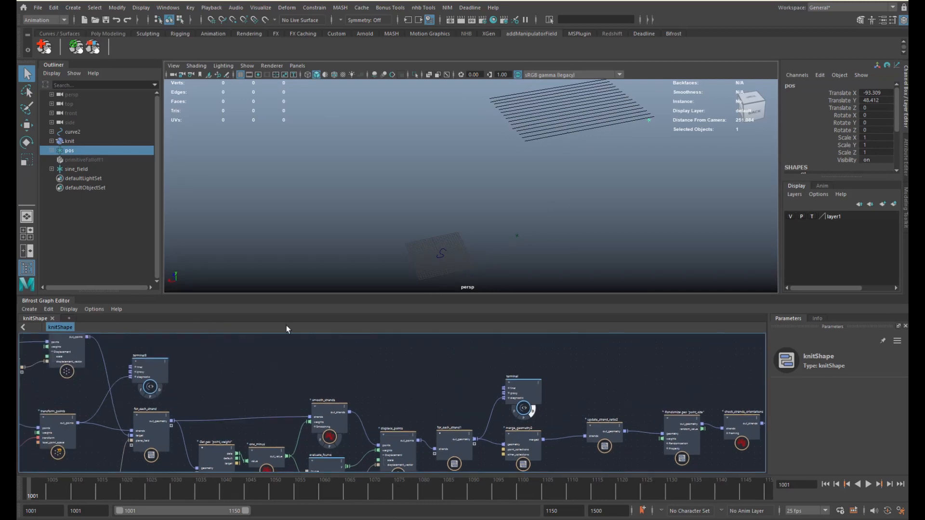
{"action": "key", "text": "alt+v"}
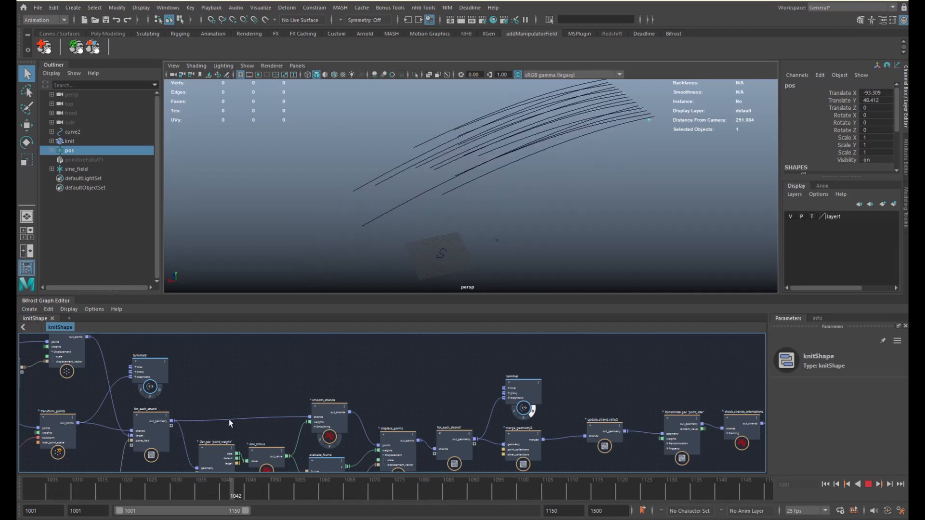
- Stop playback at frame 1039 and select primitiveFalloff1
{"action": "key", "text": "alt+v"}
{"action": "left_click", "coordinate": [120, 158]}
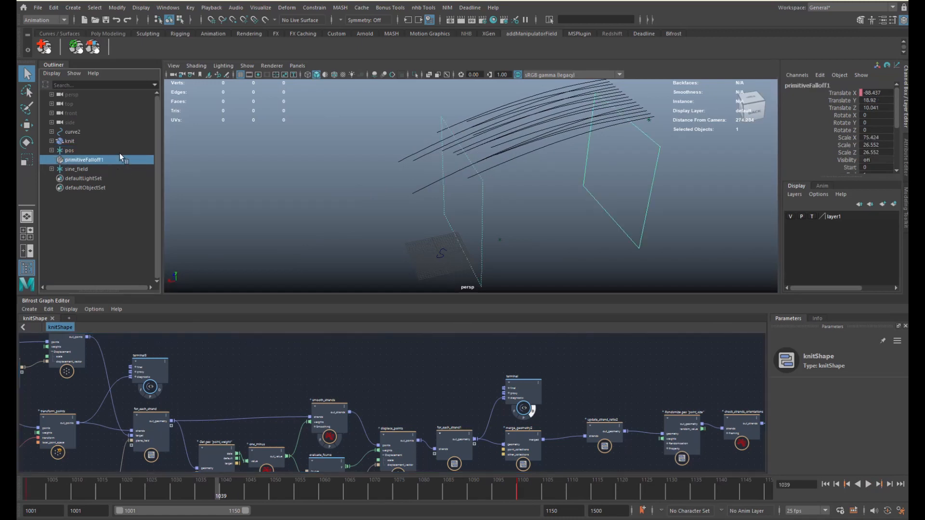
{"action": "middle_click_drag", "start_coordinate": [514, 201], "coordinate": [461, 213], "text": "alt"}
{"action": "left_click_drag", "start_coordinate": [487, 211], "coordinate": [485, 207], "text": "alt"}
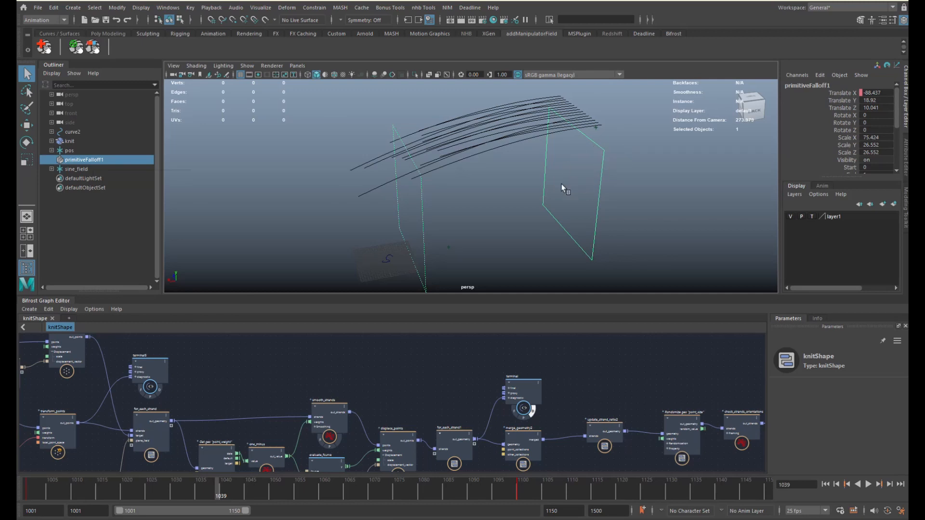
- Enable m2b_plane_field's viewport display to show the plane field's points
{"action": "middle_click_drag", "start_coordinate": [290, 423], "coordinate": [348, 356], "text": "alt"}
{"action": "middle_click_drag", "start_coordinate": [248, 439], "coordinate": [418, 385], "text": "alt"}
{"action": "scroll", "coordinate": [373, 399], "scroll_direction": "up", "scroll_amount": 4}
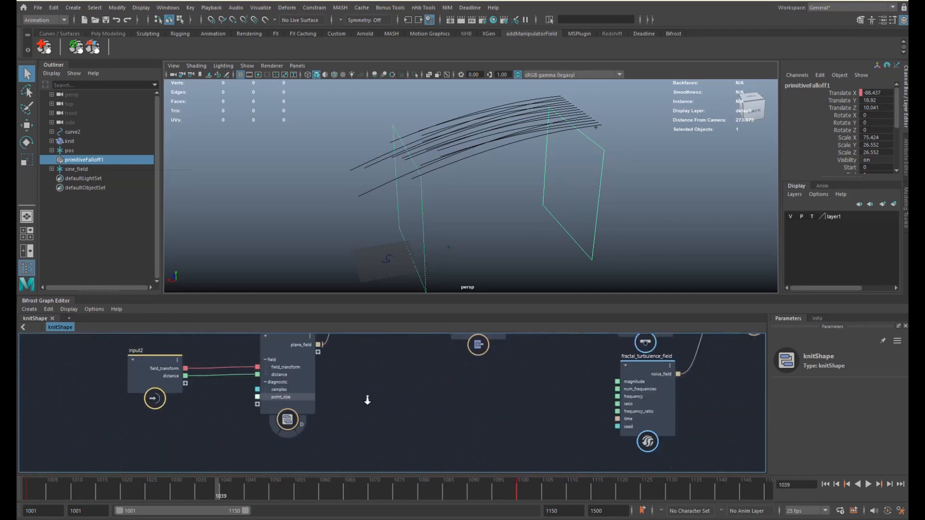
{"action": "middle_click_drag", "start_coordinate": [316, 401], "coordinate": [327, 430], "text": "alt"}
{"action": "left_click", "coordinate": [304, 452]}
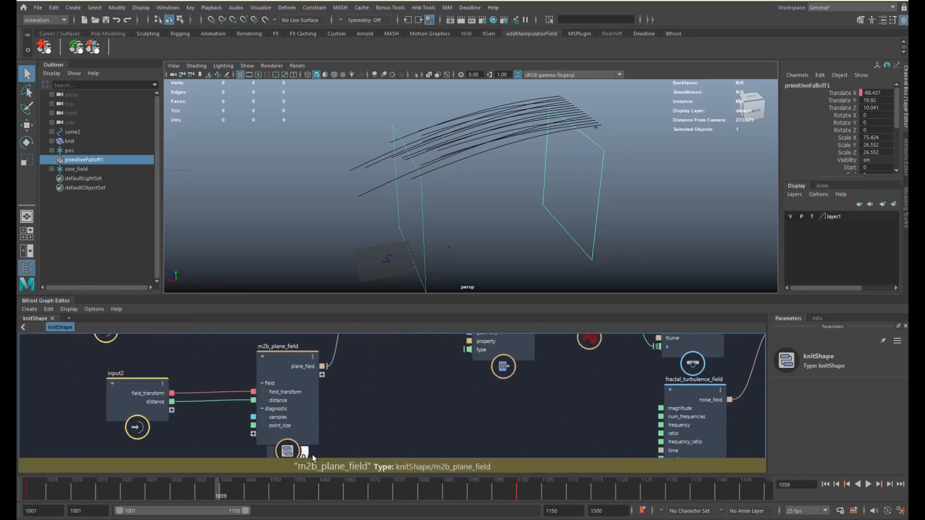
{"action": "scroll", "coordinate": [557, 206], "scroll_direction": "up", "scroll_amount": 3}
{"action": "left_click_drag", "start_coordinate": [517, 215], "coordinate": [499, 215], "text": "alt"}
{"action": "left_click_drag", "start_coordinate": [484, 183], "coordinate": [501, 195], "text": "alt"}
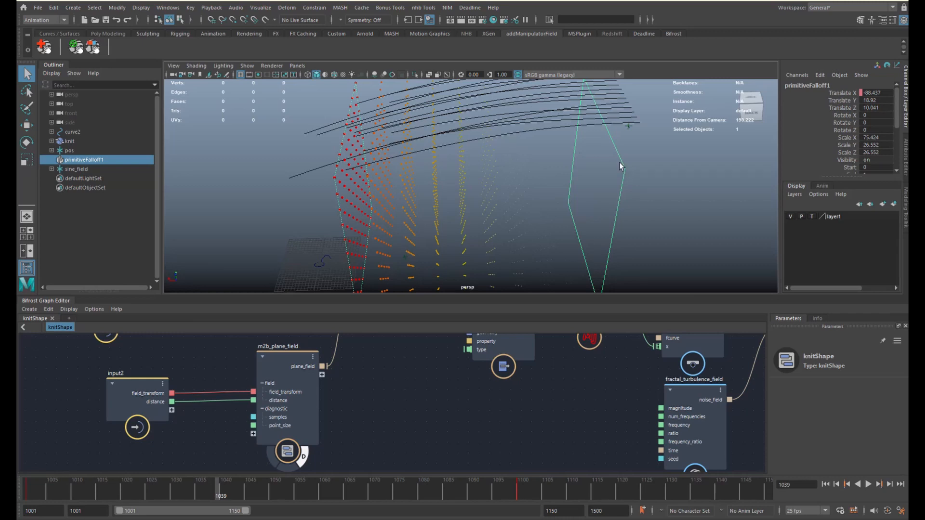
- Scale primitiveFalloff1 along X to 75.424, after undoing a trial move
{"action": "key", "text": "w"}
{"action": "left_click_drag", "start_coordinate": [585, 190], "coordinate": [573, 190]}
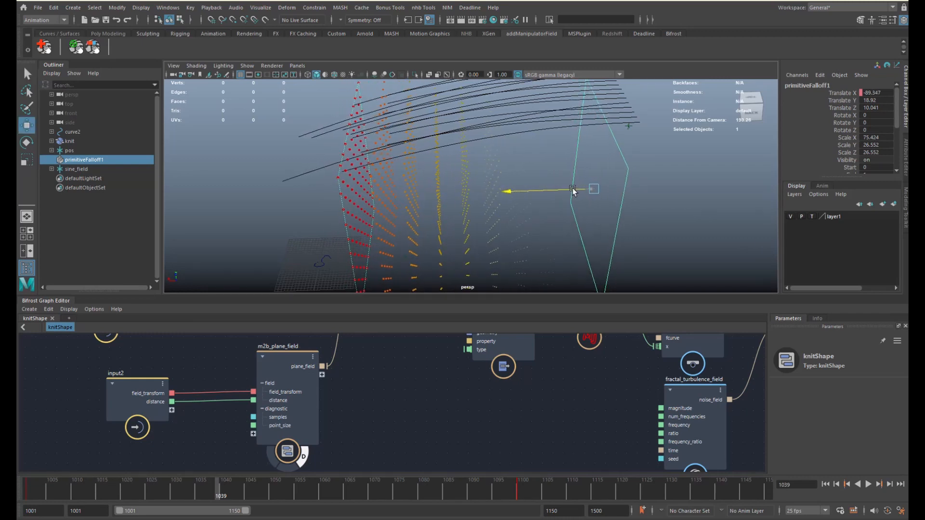
{"action": "key", "text": "ctrl+z"}
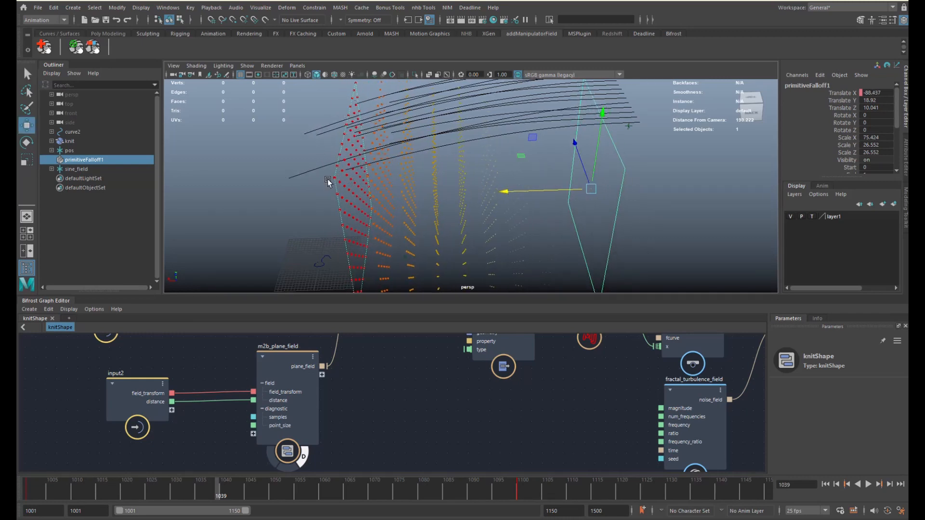
{"action": "left_click_drag", "start_coordinate": [327, 182], "coordinate": [347, 149], "text": "alt"}
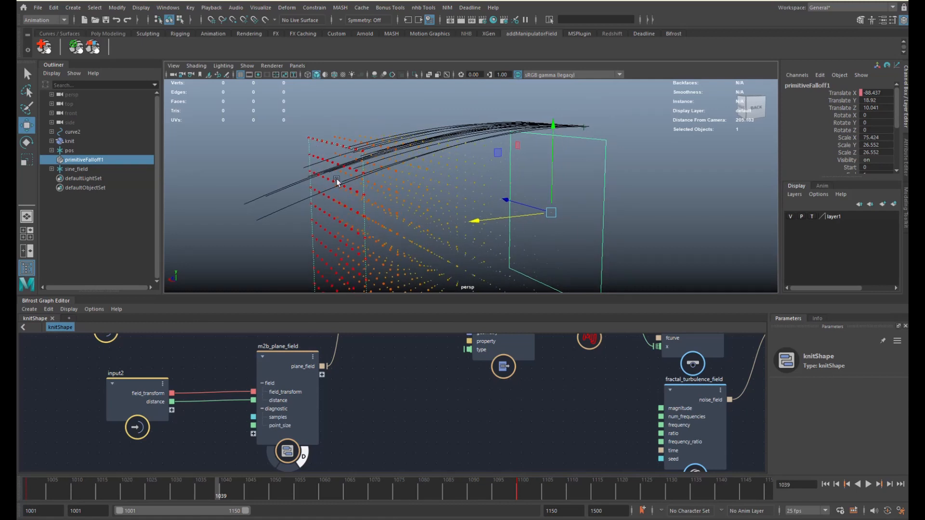
{"action": "left_click_drag", "start_coordinate": [337, 181], "coordinate": [537, 212], "text": "alt"}
{"action": "key", "text": "r"}
{"action": "left_click_drag", "start_coordinate": [457, 219], "coordinate": [613, 218]}
{"action": "right_click_drag", "start_coordinate": [613, 218], "coordinate": [497, 178], "text": "alt"}
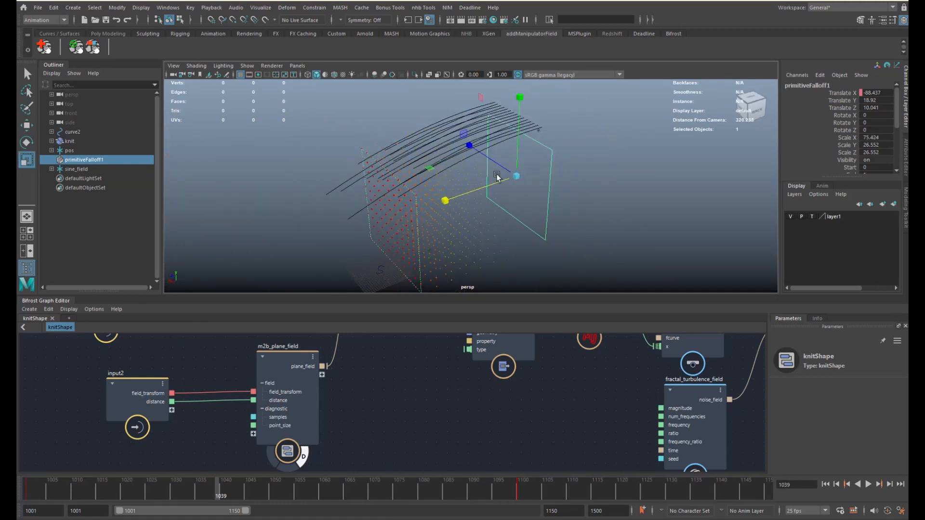
{"action": "left_click_drag", "start_coordinate": [518, 179], "coordinate": [545, 184], "text": "alt"}
- Play back to check the falloff's effect, stopping at frame 1036
{"action": "key", "text": "alt+v"}
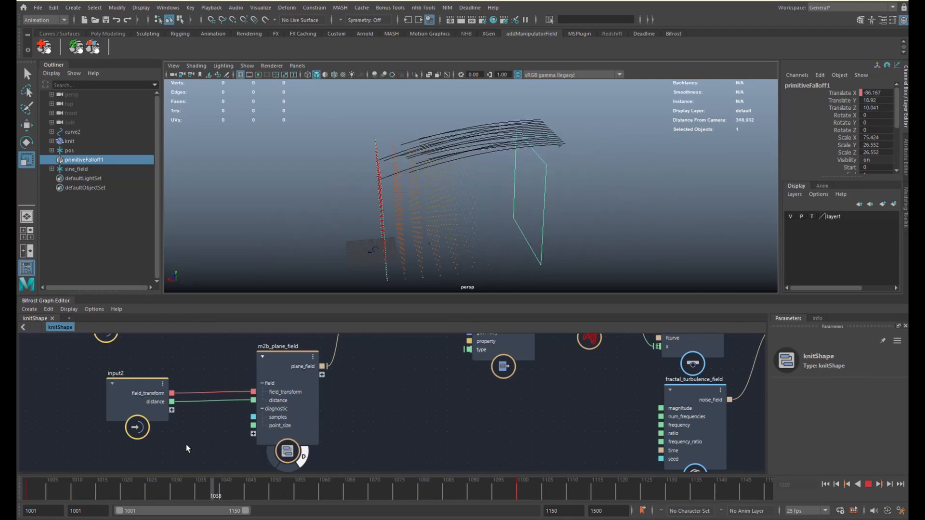
{"action": "key", "text": "alt+v"}
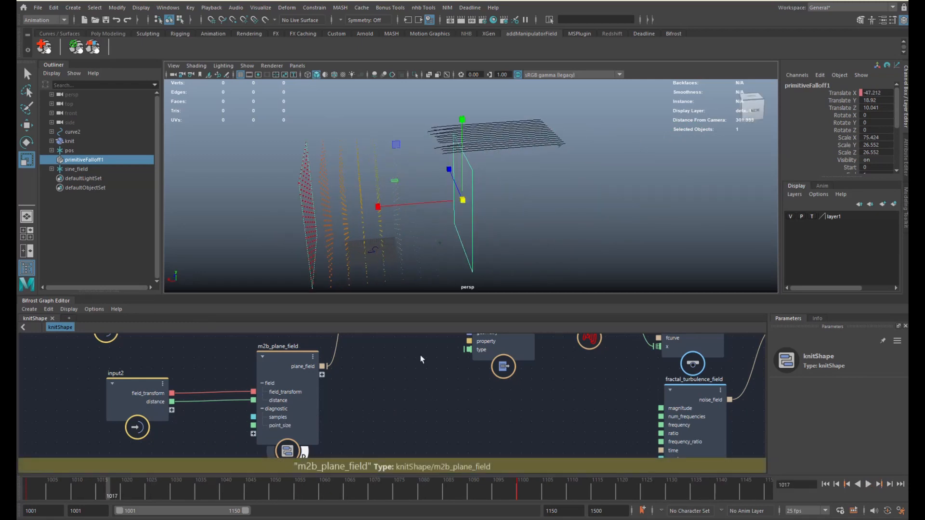
{"action": "left_click_drag", "start_coordinate": [467, 148], "coordinate": [458, 156], "text": "alt"}
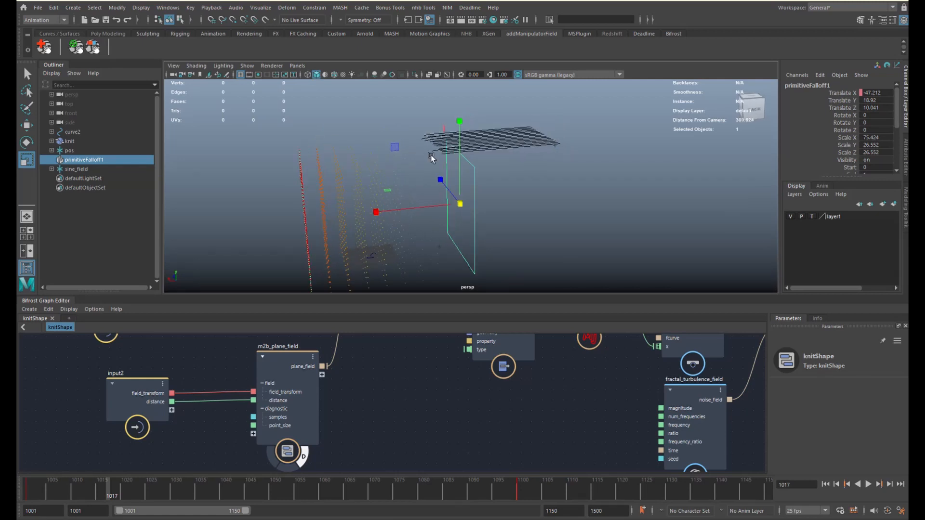
{"action": "left_click_drag", "start_coordinate": [499, 145], "coordinate": [448, 134], "text": "alt"}
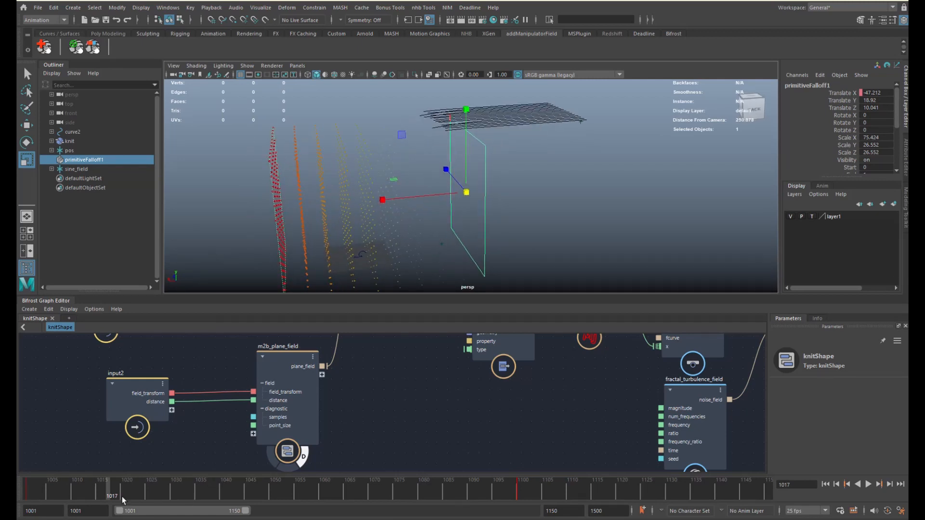
{"action": "key", "text": "alt+v"}
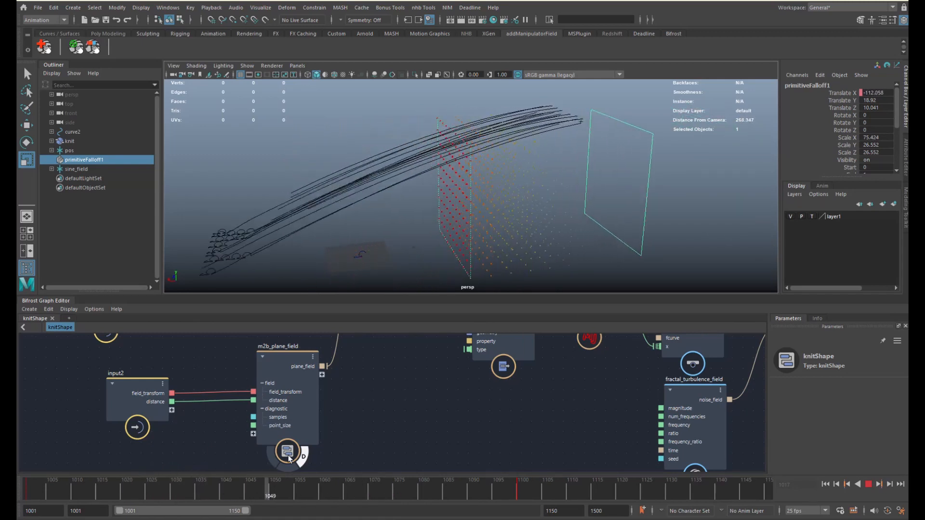
{"action": "left_click", "coordinate": [203, 482]}
{"action": "left_click_drag", "start_coordinate": [361, 260], "coordinate": [477, 234], "text": "alt"}
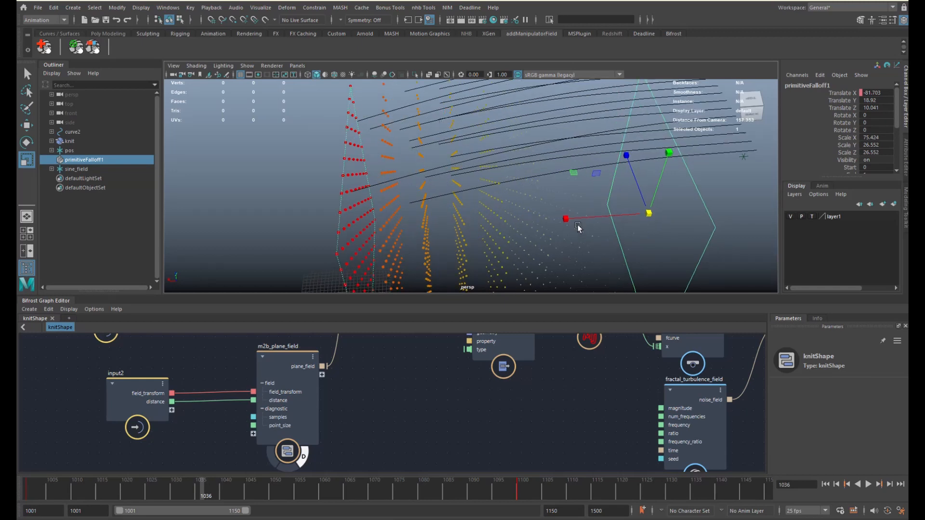
- Move primitiveFalloff1 to Translate X -102.2
{"action": "key", "text": "w"}
{"action": "left_click_drag", "start_coordinate": [616, 218], "coordinate": [683, 191]}
{"action": "right_click_drag", "start_coordinate": [540, 192], "coordinate": [493, 191], "text": "alt"}
{"action": "left_click_drag", "start_coordinate": [522, 192], "coordinate": [587, 155], "text": "alt"}
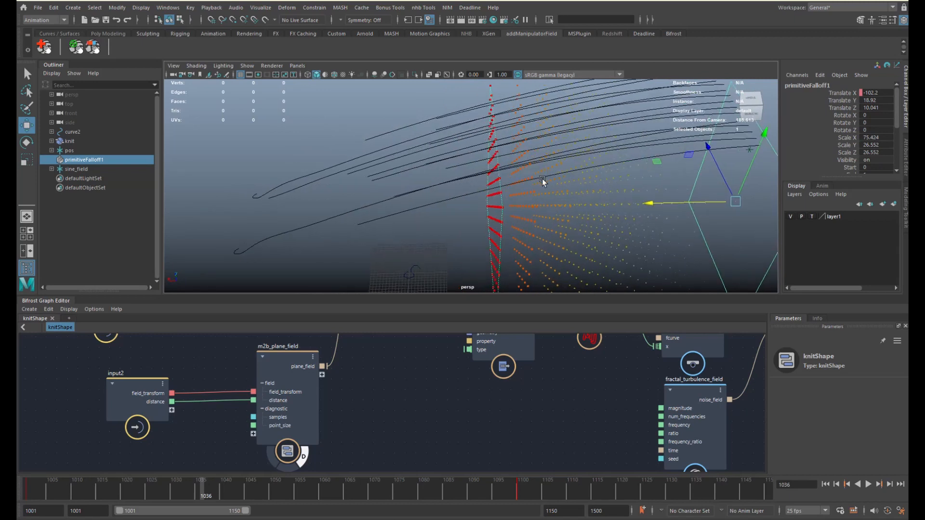
{"action": "right_click_drag", "start_coordinate": [586, 156], "coordinate": [514, 172], "text": "alt"}
{"action": "middle_click_drag", "start_coordinate": [518, 348], "coordinate": [485, 440], "text": "alt"}
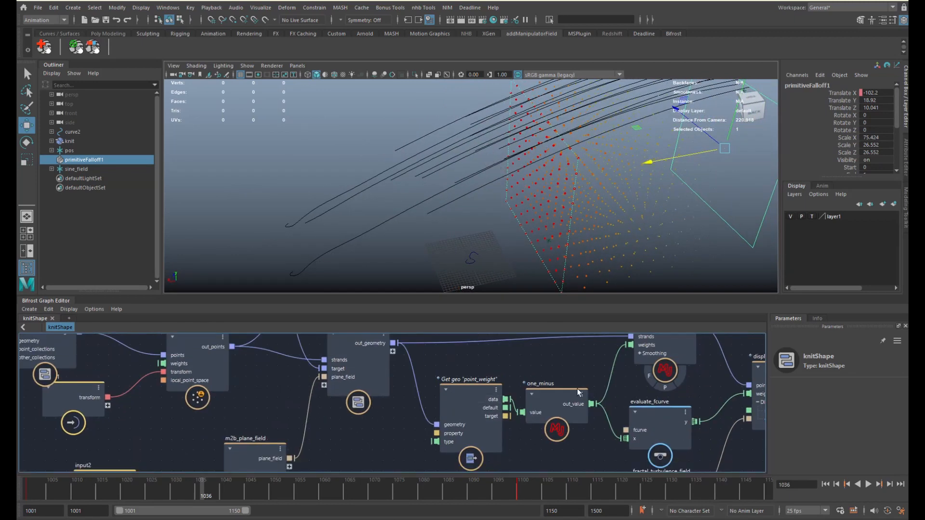
- Set the displace_points node's Scale to 1
{"action": "middle_click_drag", "start_coordinate": [578, 392], "coordinate": [505, 419], "text": "alt"}
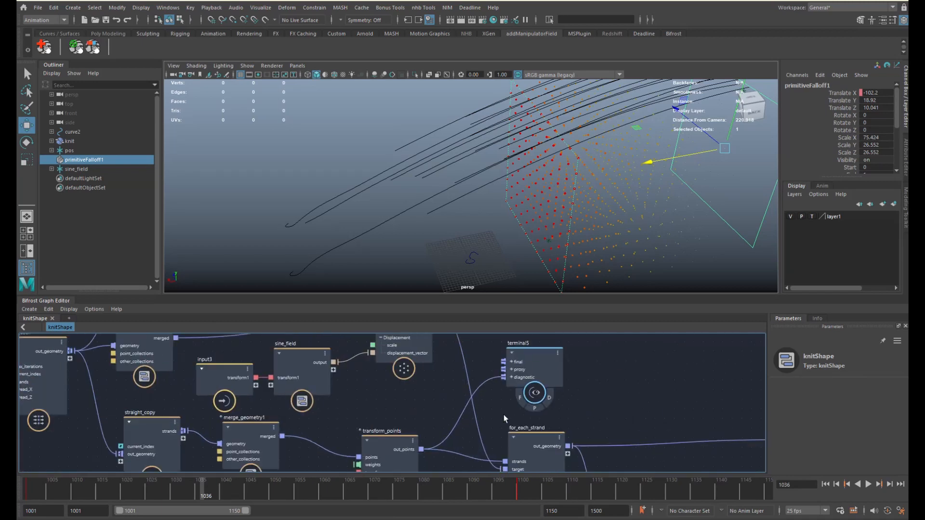
{"action": "middle_click_drag", "start_coordinate": [461, 368], "coordinate": [421, 364], "text": "alt"}
{"action": "scroll", "coordinate": [465, 424], "scroll_direction": "down", "scroll_amount": 1}
{"action": "middle_click_drag", "start_coordinate": [704, 434], "coordinate": [379, 383], "text": "alt"}
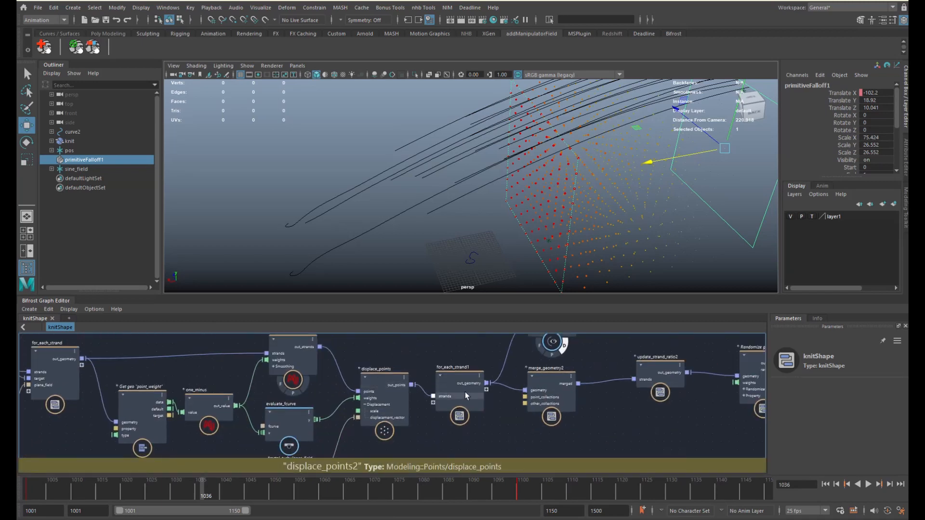
{"action": "left_click", "coordinate": [395, 403]}
{"action": "left_click", "coordinate": [870, 421]}
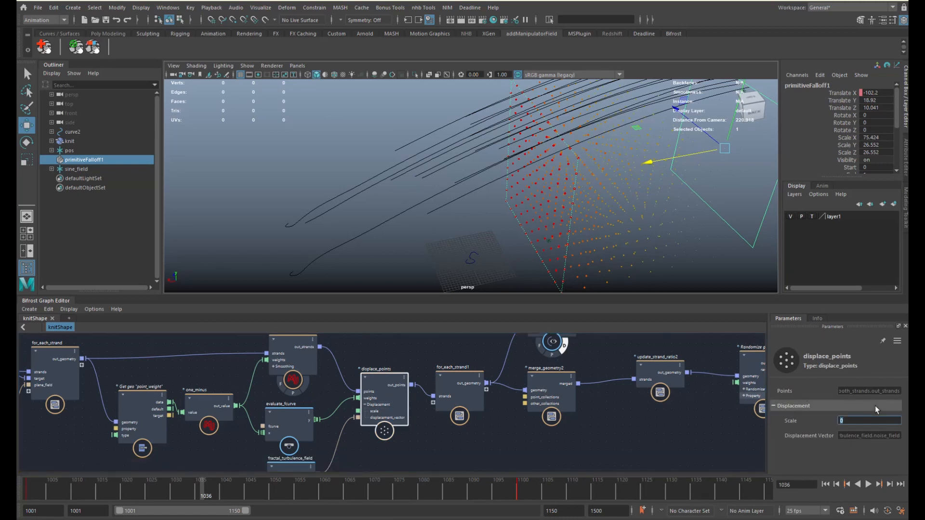
{"action": "key", "text": "Return"}
- Slide primitiveFalloff1 along X from -96.633 to about -158.217
{"action": "mouse_move", "coordinate": [624, 190]}
{"action": "left_mouse_down", "text": "alt"}
{"action": "mouse_move", "coordinate": [633, 193]}
{"action": "mouse_move", "coordinate": [587, 187]}
{"action": "mouse_move", "coordinate": [501, 214]}
{"action": "mouse_move", "coordinate": [538, 174]}
{"action": "left_mouse_up", "text": "alt"}
{"action": "left_click_drag", "start_coordinate": [420, 218], "coordinate": [608, 203]}
{"action": "middle_click_drag", "start_coordinate": [608, 202], "coordinate": [709, 150], "text": "alt"}
{"action": "scroll", "coordinate": [433, 198], "scroll_direction": "up", "scroll_amount": 4}
{"action": "mouse_move", "coordinate": [343, 197]}
{"action": "left_mouse_down", "text": "alt"}
{"action": "mouse_move", "coordinate": [322, 213]}
{"action": "mouse_move", "coordinate": [341, 210]}
{"action": "left_mouse_up", "text": "alt"}
{"action": "middle_click_drag", "start_coordinate": [555, 160], "coordinate": [531, 191], "text": "alt"}
- Play back to frame 1069, then select the displace_points2 node
{"action": "key", "text": "alt+v"}
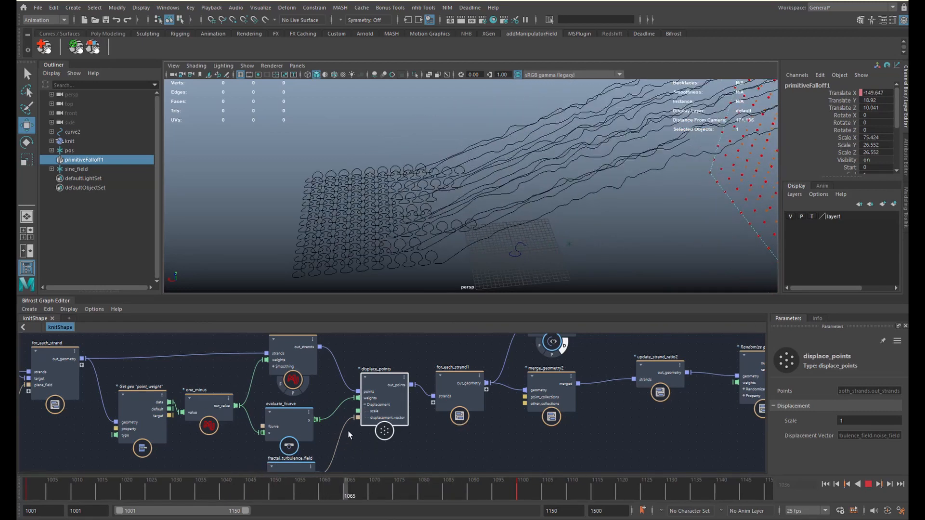
{"action": "key", "text": "alt+v"}
{"action": "middle_click_drag", "start_coordinate": [306, 362], "coordinate": [606, 400], "text": "alt"}
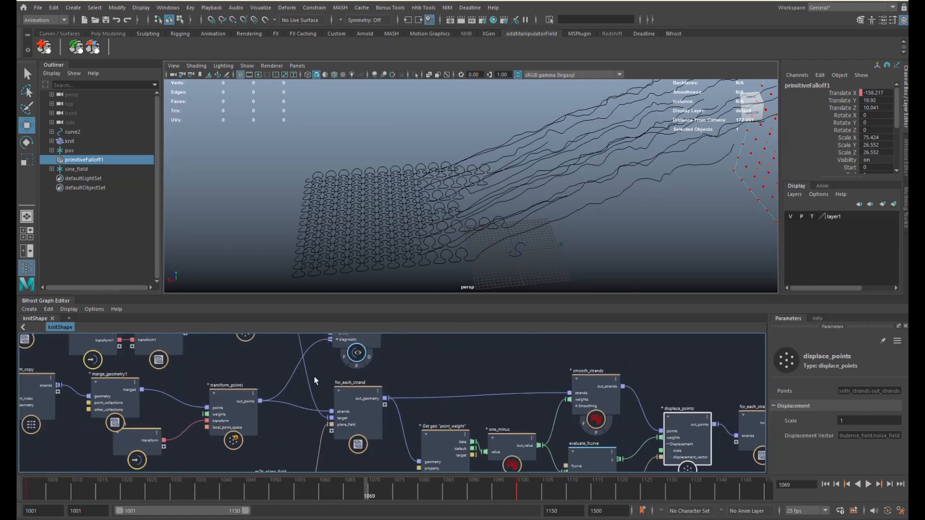
{"action": "middle_click_drag", "start_coordinate": [316, 381], "coordinate": [444, 403], "text": "alt"}
{"action": "middle_click_drag", "start_coordinate": [326, 397], "coordinate": [400, 422], "text": "alt"}
{"action": "left_click", "coordinate": [433, 376]}
{"action": "middle_click_drag", "start_coordinate": [448, 372], "coordinate": [431, 381], "text": "alt"}
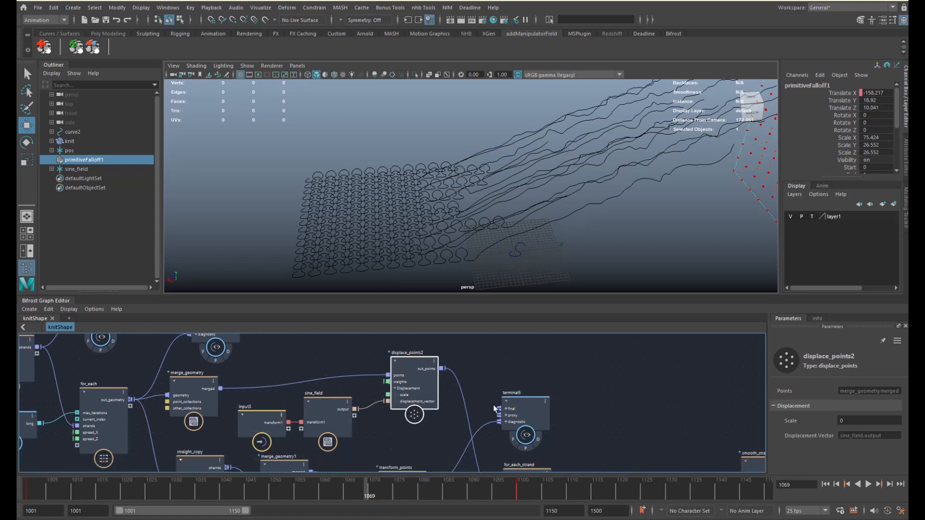
- Set displace_points2's Scale to 1 and shrink the sine_field to Scale X 1.173
{"action": "left_click", "coordinate": [863, 422]}
{"action": "key", "text": "Return"}
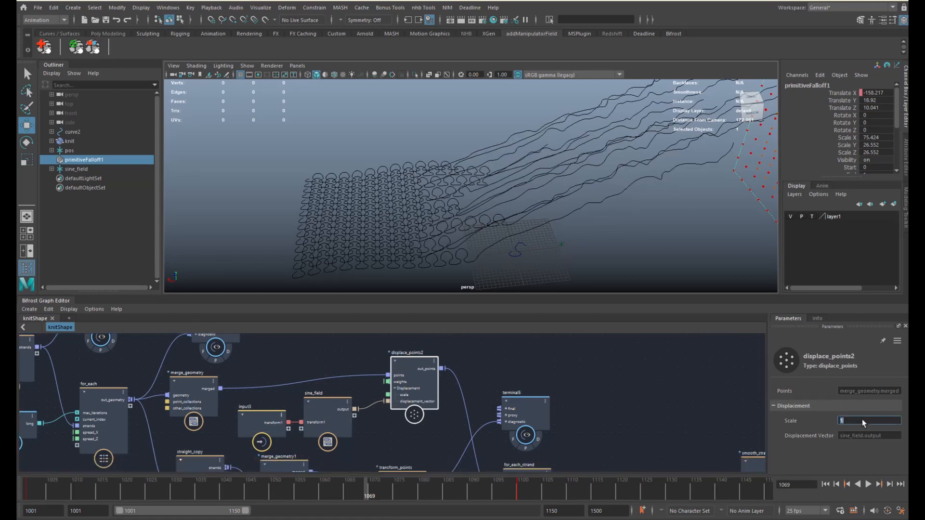
{"action": "left_click", "coordinate": [578, 212]}
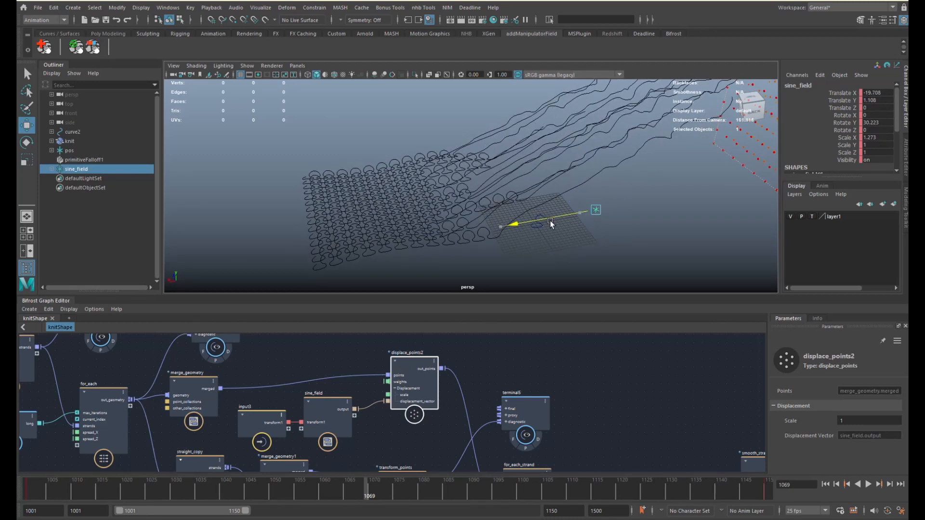
{"action": "key", "text": "r"}
{"action": "mouse_move", "coordinate": [580, 213]}
{"action": "left_mouse_down"}
{"action": "mouse_move", "coordinate": [557, 233]}
{"action": "mouse_move", "coordinate": [585, 227]}
{"action": "left_mouse_up"}
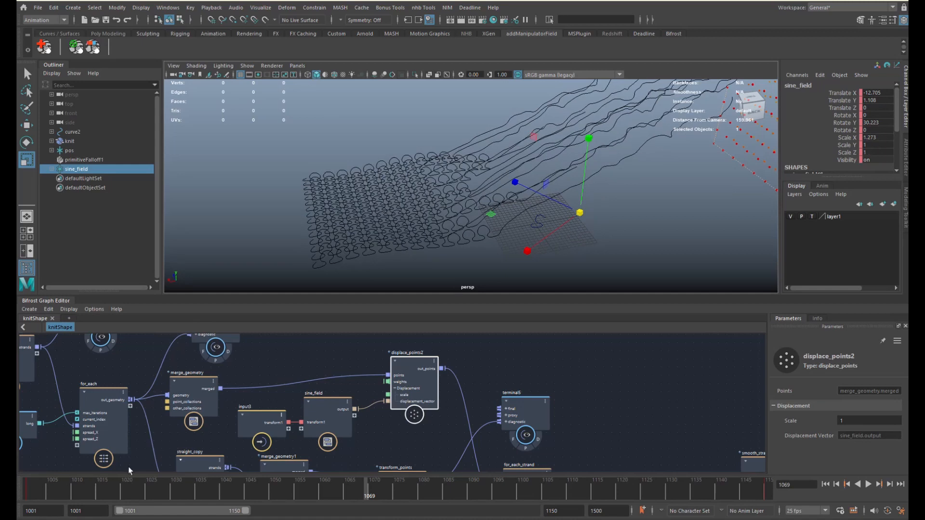
{"action": "left_click", "coordinate": [67, 488]}
- Play the animation to frame 1083 and orbit the viewport to look down on the knit
{"action": "key", "text": "alt+v"}
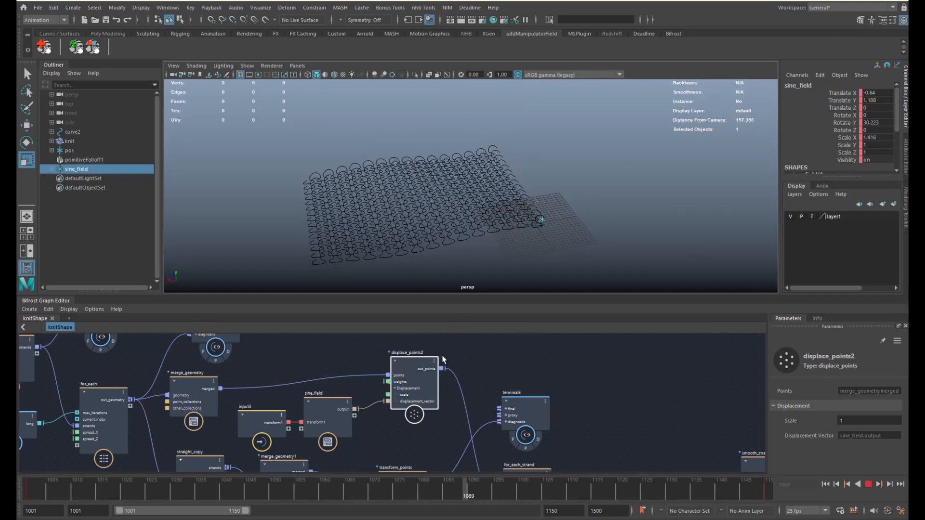
{"action": "key", "text": "Escape"}
{"action": "middle_click_drag", "start_coordinate": [328, 366], "coordinate": [405, 366], "text": "alt"}
{"action": "left_click_drag", "start_coordinate": [534, 217], "coordinate": [538, 259], "text": "alt"}
{"action": "middle_click_drag", "start_coordinate": [532, 222], "coordinate": [534, 272], "text": "alt"}
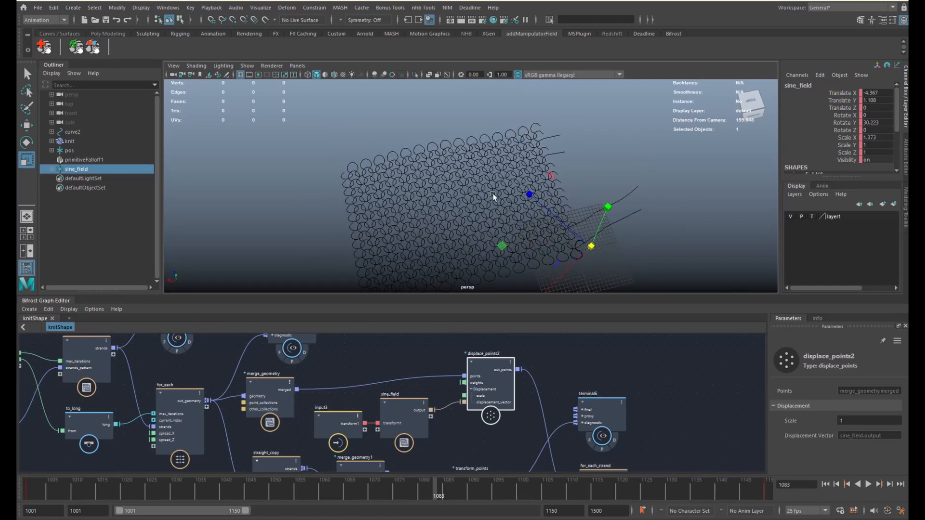
{"action": "left_click_drag", "start_coordinate": [493, 197], "coordinate": [520, 155], "text": "alt"}
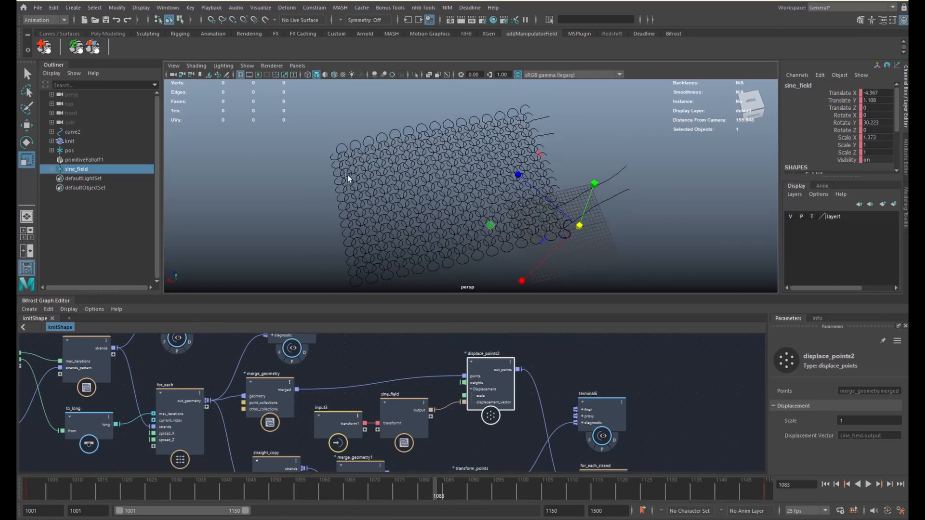
{"action": "left_click_drag", "start_coordinate": [490, 208], "coordinate": [462, 120], "text": "alt"}
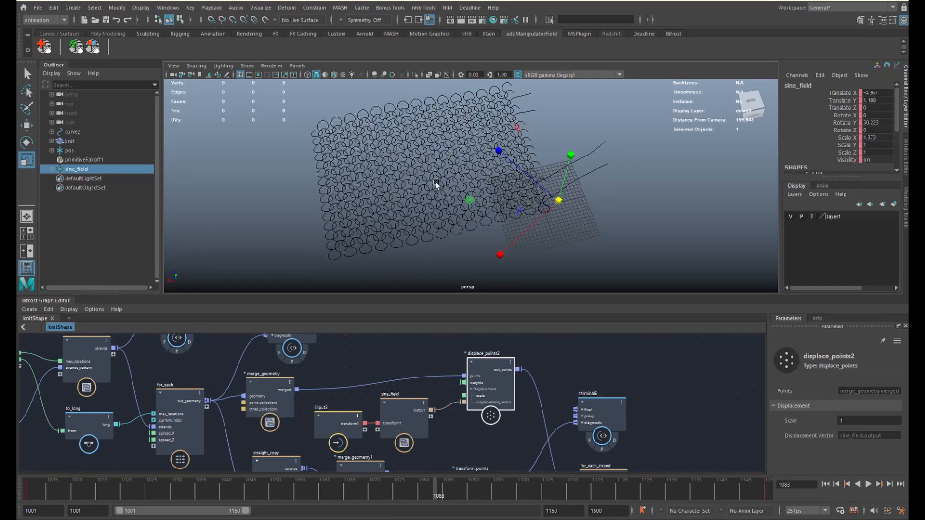
{"action": "left_click_drag", "start_coordinate": [442, 161], "coordinate": [461, 168], "text": "alt"}
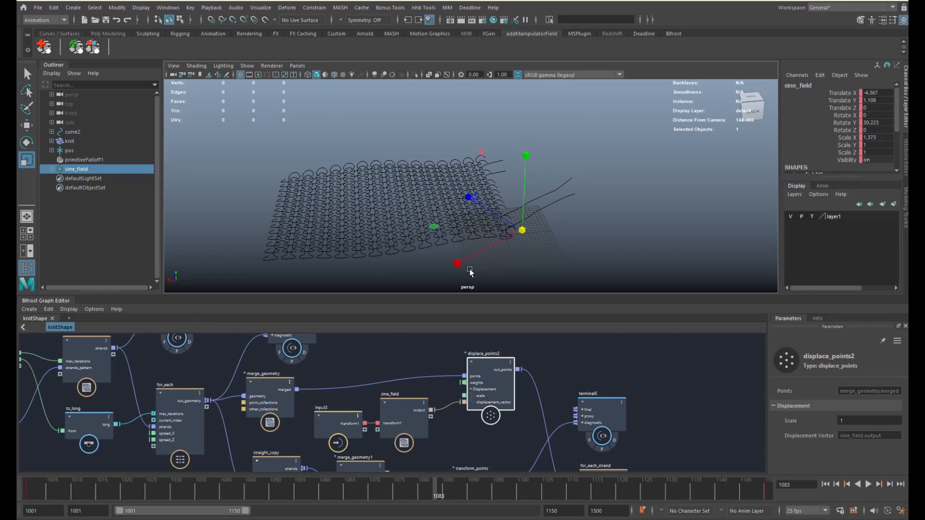
- Pan the graph past smooth_strands and displace_points to show create_strands_around_strands
{"action": "middle_click_drag", "start_coordinate": [594, 389], "coordinate": [416, 370], "text": "alt"}
{"action": "mouse_move", "coordinate": [483, 376]}
{"action": "middle_mouse_down", "text": "alt"}
{"action": "mouse_move", "coordinate": [398, 356]}
{"action": "mouse_move", "coordinate": [393, 372]}
{"action": "mouse_move", "coordinate": [269, 356]}
{"action": "mouse_move", "coordinate": [424, 367]}
{"action": "mouse_move", "coordinate": [381, 357]}
{"action": "middle_mouse_up", "text": "alt"}
{"action": "middle_click_drag", "start_coordinate": [506, 385], "coordinate": [414, 374], "text": "alt"}
{"action": "middle_click_drag", "start_coordinate": [458, 400], "coordinate": [407, 409], "text": "alt"}
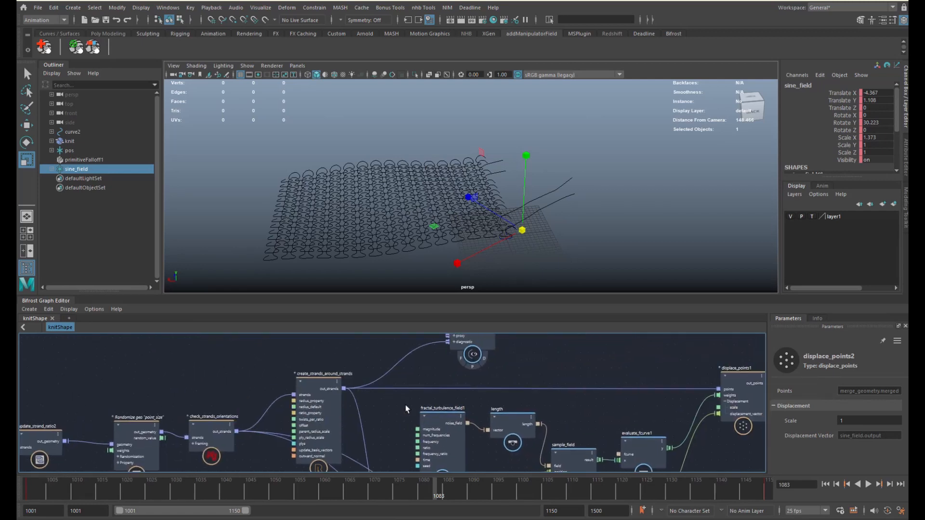
- Turn on terminal2's display flag to show the thick yarn knit, and dolly in close
{"action": "scroll", "coordinate": [449, 380], "scroll_direction": "up", "scroll_amount": 2}
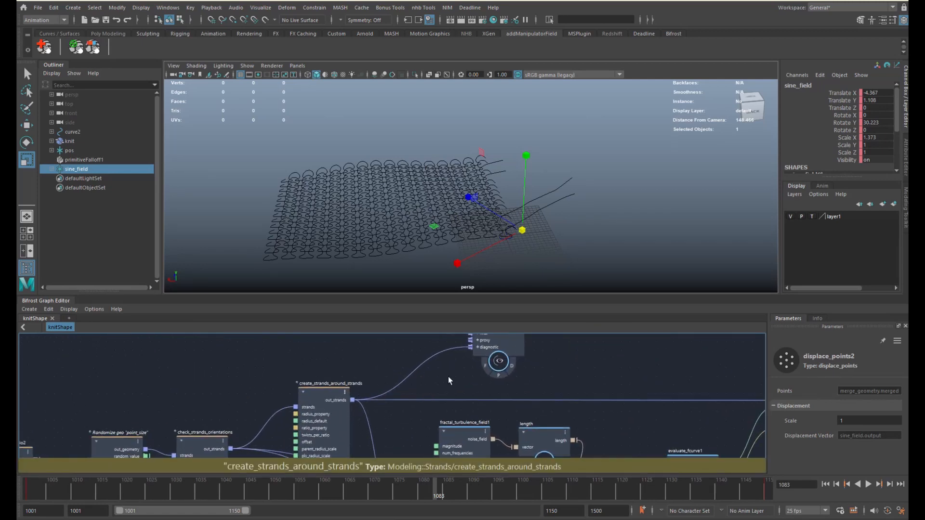
{"action": "left_click", "coordinate": [512, 367]}
{"action": "middle_click_drag", "start_coordinate": [456, 223], "coordinate": [507, 190], "text": "alt"}
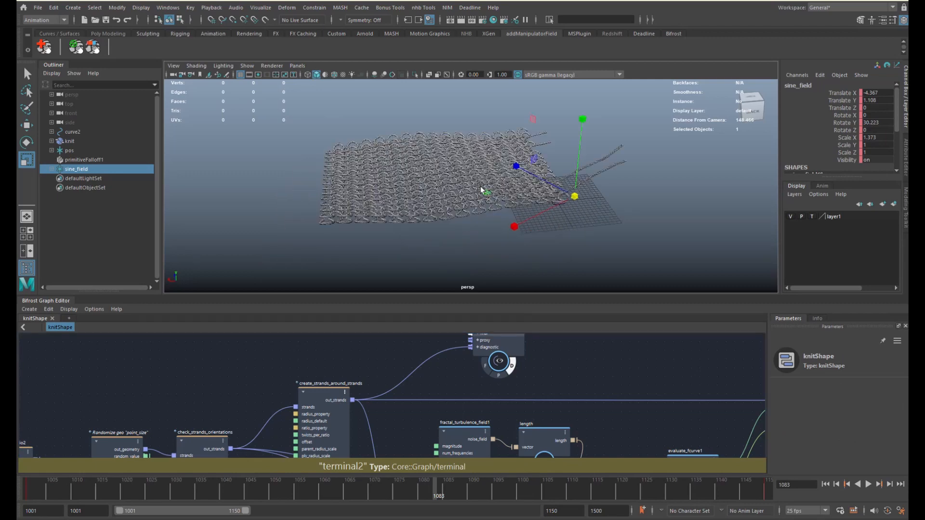
{"action": "right_click_drag", "start_coordinate": [507, 190], "coordinate": [567, 221], "text": "alt"}
{"action": "left_click_drag", "start_coordinate": [529, 159], "coordinate": [571, 179], "text": "alt"}
{"action": "right_click_drag", "start_coordinate": [571, 179], "coordinate": [614, 202], "text": "alt"}
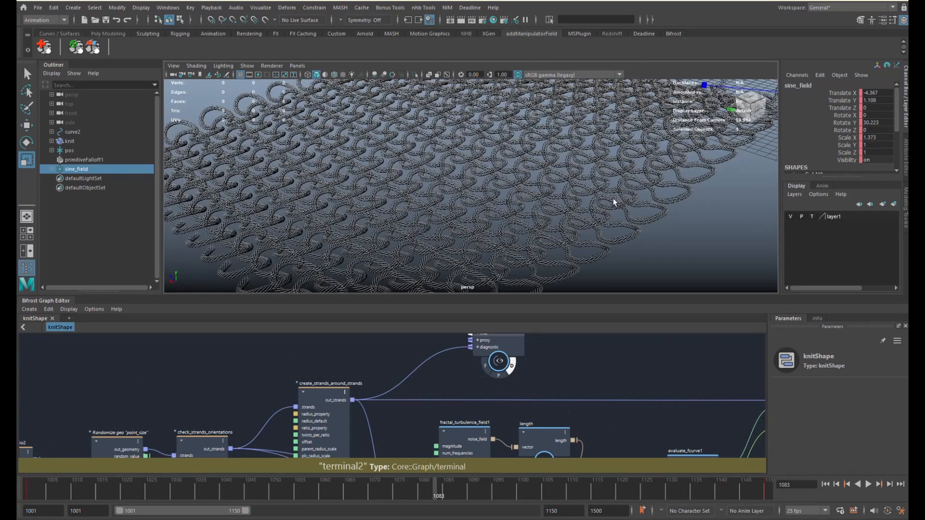
- Also display terminal1's frayed, displaced strands and scrub the timeline back to frame 1071
{"action": "middle_click_drag", "start_coordinate": [710, 401], "coordinate": [413, 415], "text": "alt"}
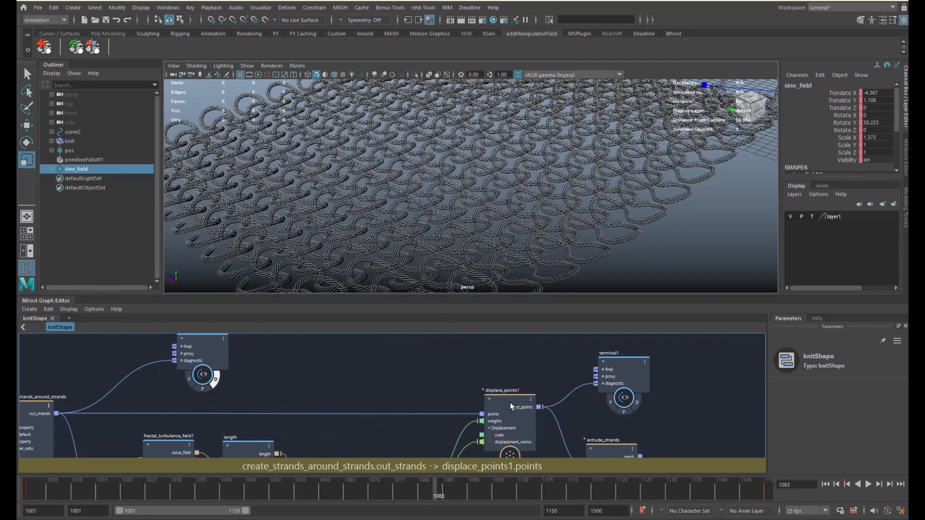
{"action": "left_click", "coordinate": [638, 403]}
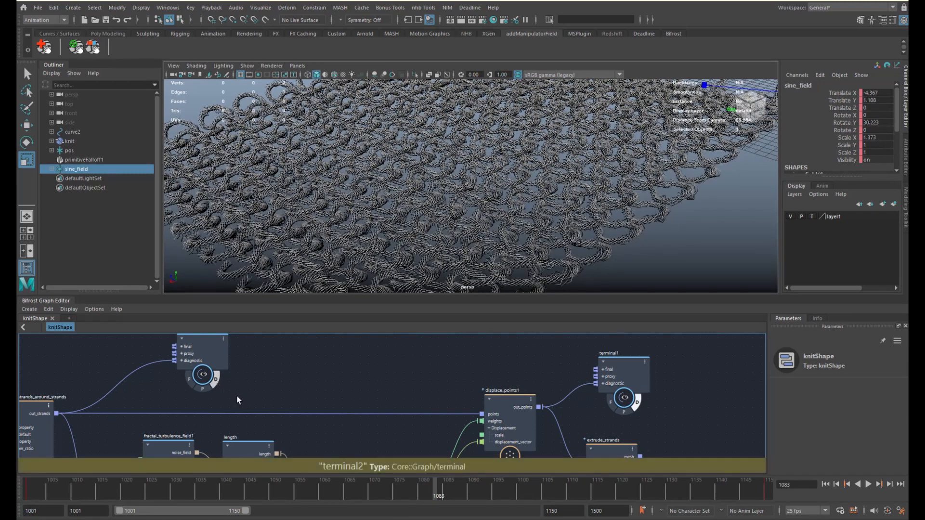
{"action": "middle_click_drag", "start_coordinate": [368, 399], "coordinate": [317, 376], "text": "alt"}
{"action": "scroll", "coordinate": [314, 376], "scroll_direction": "down", "scroll_amount": 2}
{"action": "middle_click_drag", "start_coordinate": [466, 397], "coordinate": [430, 361], "text": "alt"}
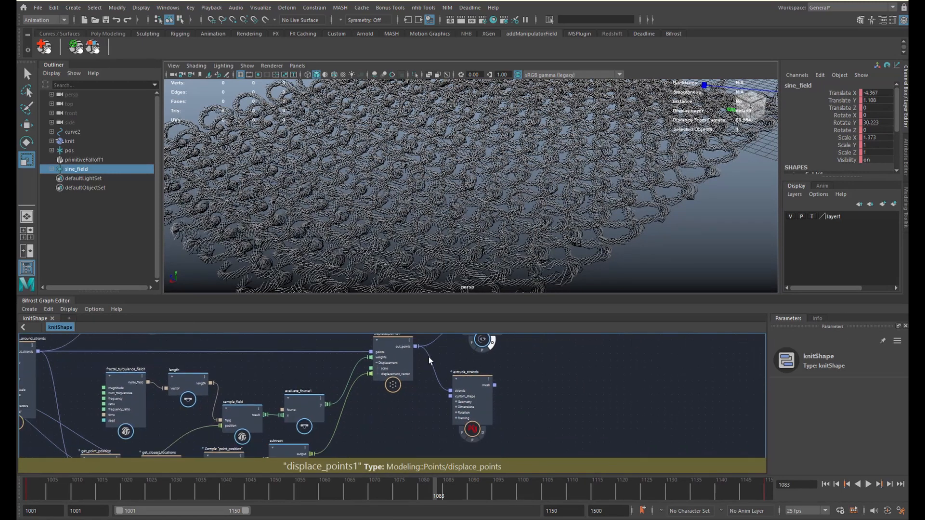
{"action": "left_click_drag", "start_coordinate": [97, 495], "coordinate": [390, 482]}
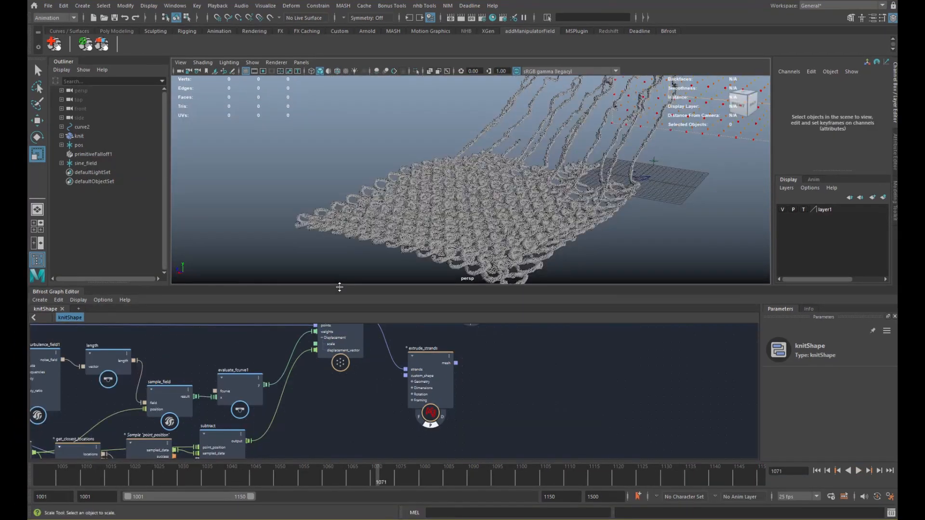
- Create a new empty Bifrost graph, hide the knit object and frame curve2
{"action": "left_click", "coordinate": [79, 310]}
{"action": "left_click", "coordinate": [101, 325]}
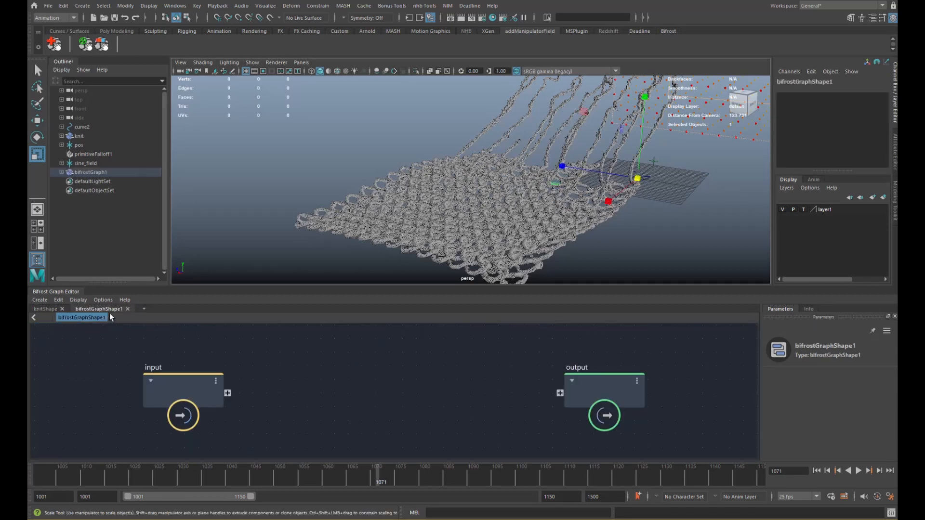
{"action": "left_click", "coordinate": [95, 138]}
{"action": "key", "text": "ctrl+h"}
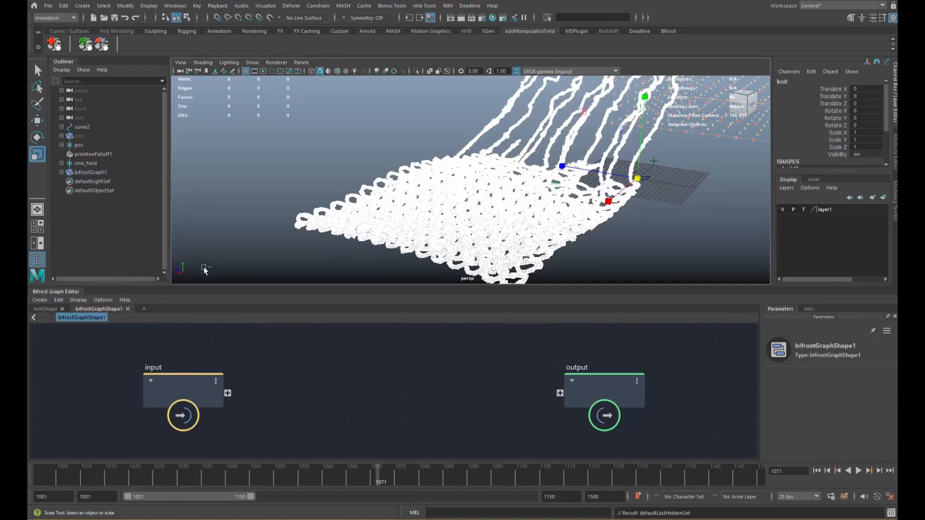
{"action": "left_click", "coordinate": [99, 129]}
{"action": "middle_click_drag", "start_coordinate": [521, 181], "coordinate": [496, 187], "text": "alt"}
{"action": "key", "text": "f"}
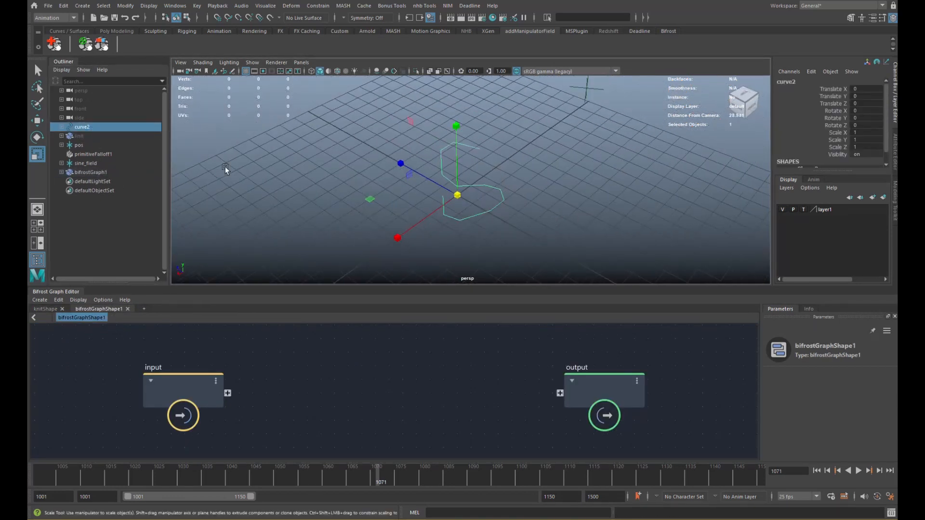
- Bring curve2 into the graph as a curveShape2 node, replacing the default input node
{"action": "middle_click_drag", "start_coordinate": [278, 389], "coordinate": [277, 389]}
{"action": "left_click_drag", "start_coordinate": [202, 394], "coordinate": [126, 406]}
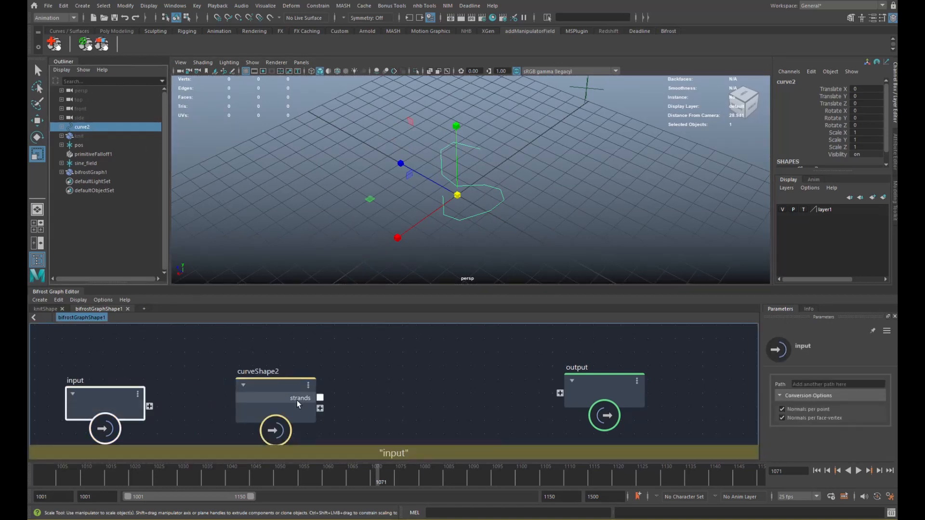
{"action": "key", "text": "Delete"}
{"action": "left_click_drag", "start_coordinate": [287, 398], "coordinate": [188, 397]}
{"action": "middle_click_drag", "start_coordinate": [357, 377], "coordinate": [374, 366], "text": "alt"}
{"action": "key", "text": "q"}
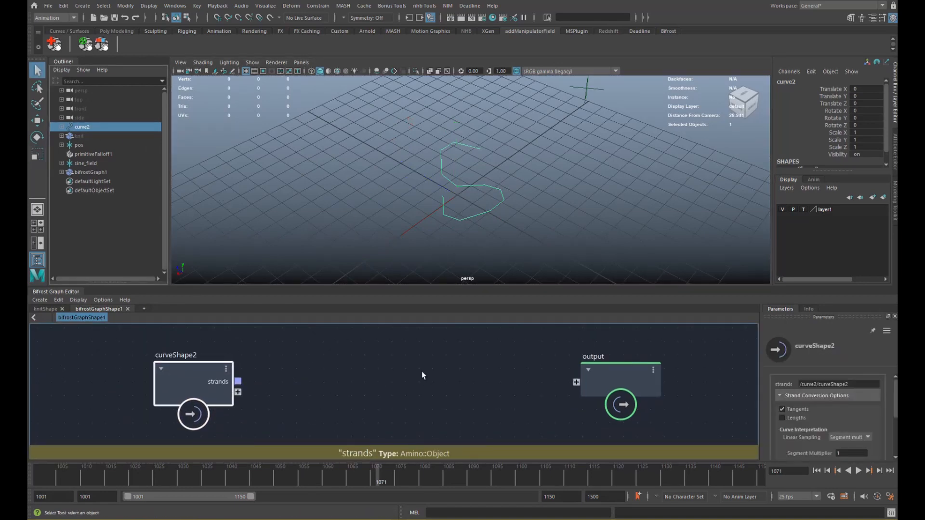
{"action": "left_click_drag", "start_coordinate": [612, 374], "coordinate": [683, 389]}
{"action": "left_click_drag", "start_coordinate": [193, 384], "coordinate": [189, 394]}
{"action": "scroll", "coordinate": [431, 220], "scroll_direction": "down", "scroll_amount": 3}
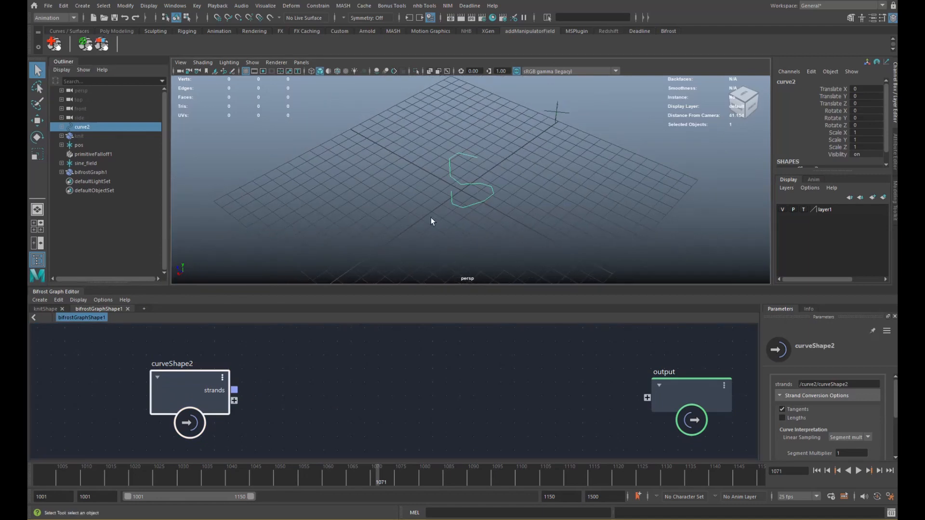
{"action": "key", "text": "w"}
{"action": "left_click_drag", "start_coordinate": [483, 226], "coordinate": [468, 208], "text": "alt"}
{"action": "scroll", "coordinate": [467, 209], "scroll_direction": "up", "scroll_amount": 3}
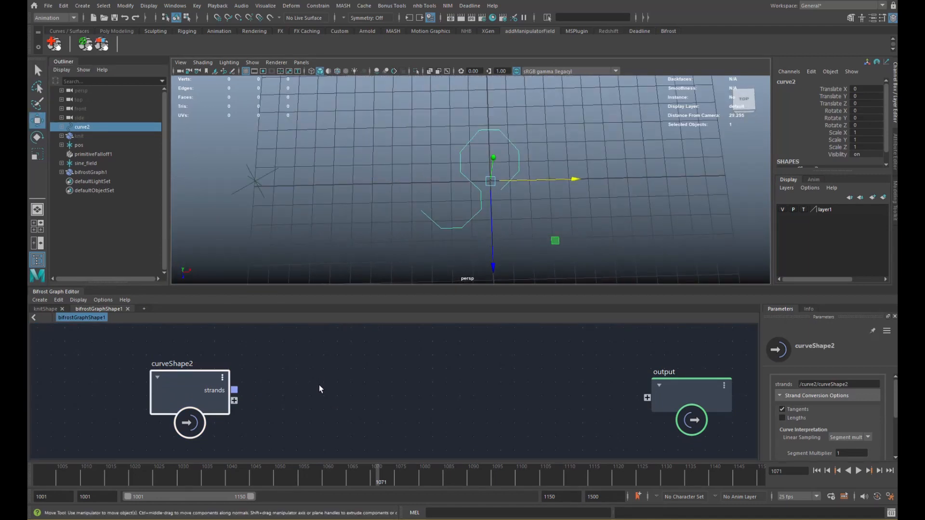
- Add a get_point_position node fed by curveShape2's strands
{"action": "key", "text": "Tab"}
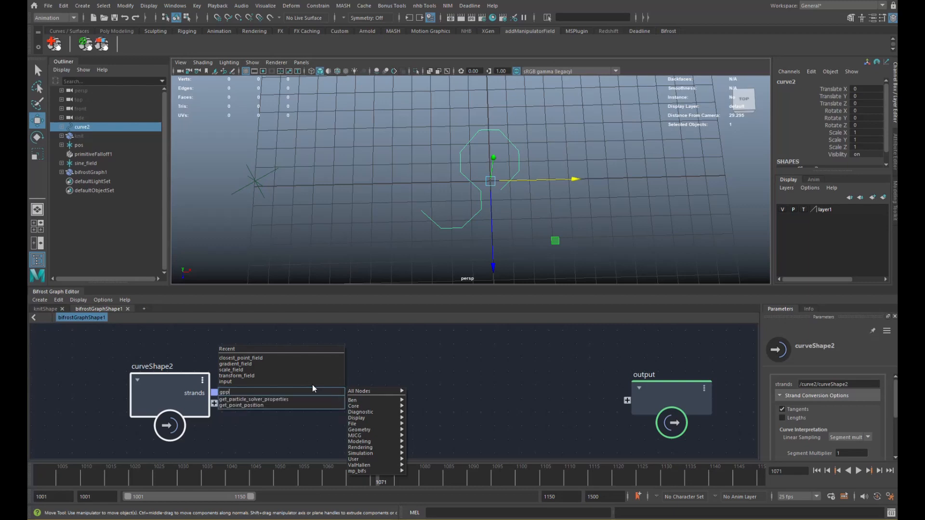
{"action": "type", "text": "gpp"}
{"action": "key", "text": "Down"}
{"action": "key", "text": "Return"}
{"action": "left_click_drag", "start_coordinate": [214, 392], "coordinate": [267, 425]}
{"action": "scroll", "coordinate": [267, 419], "scroll_direction": "down", "scroll_amount": 3}
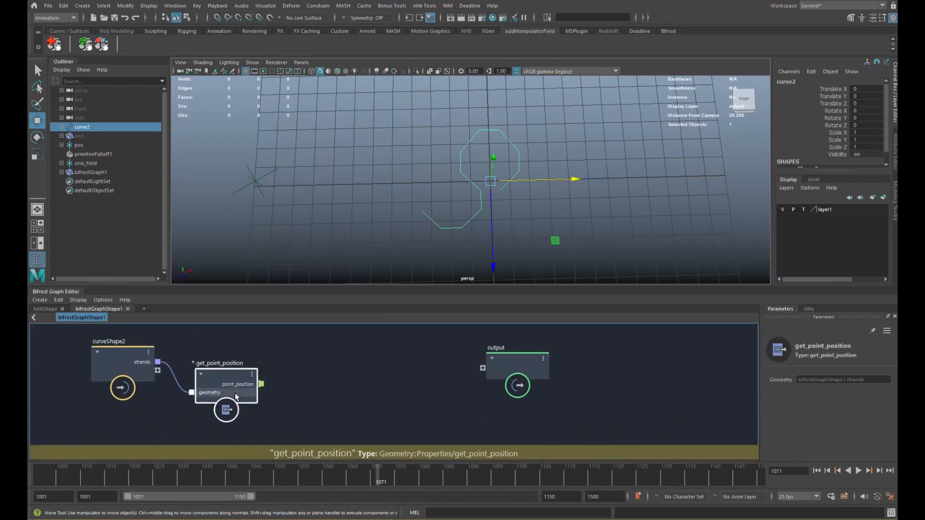
{"action": "left_click_drag", "start_coordinate": [235, 393], "coordinate": [222, 401]}
{"action": "middle_click_drag", "start_coordinate": [253, 395], "coordinate": [246, 387], "text": "alt"}
{"action": "left_click", "coordinate": [297, 395]}
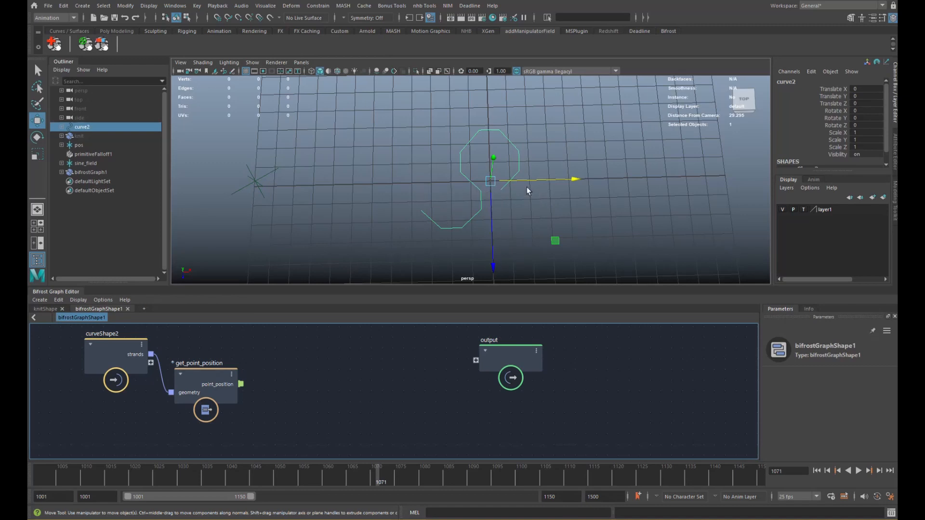
- Add first_in_array and last_in_array nodes fed by get_point_position's point_position
{"action": "key", "text": "Tab"}
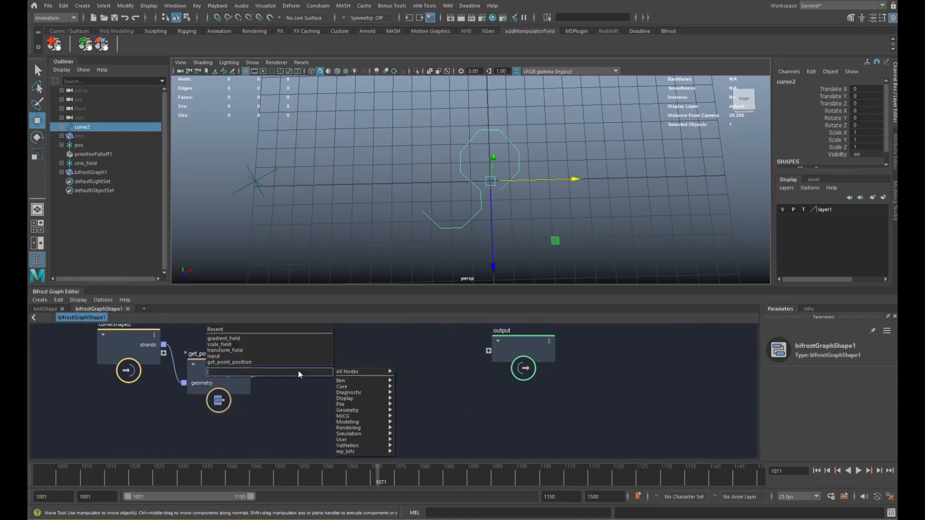
{"action": "key", "text": "Return"}
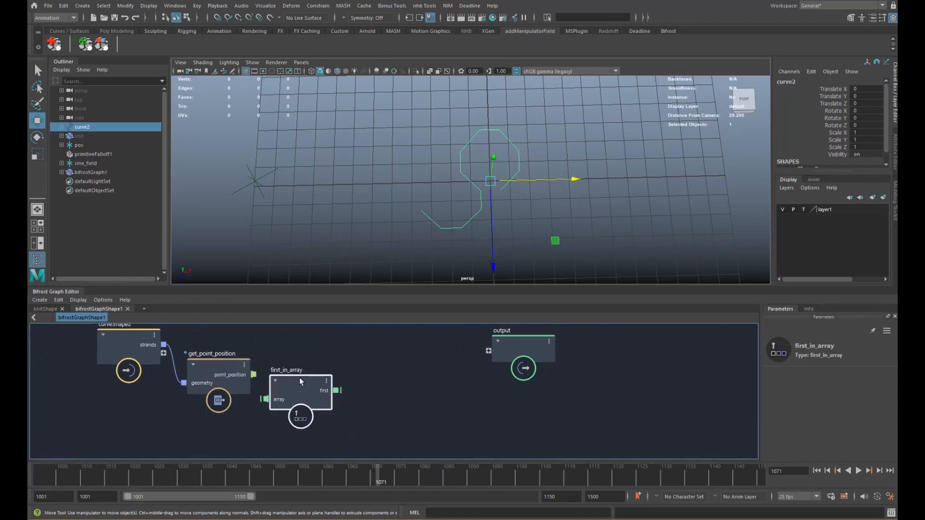
{"action": "left_click_drag", "start_coordinate": [300, 379], "coordinate": [280, 377]}
{"action": "key", "text": "Tab"}
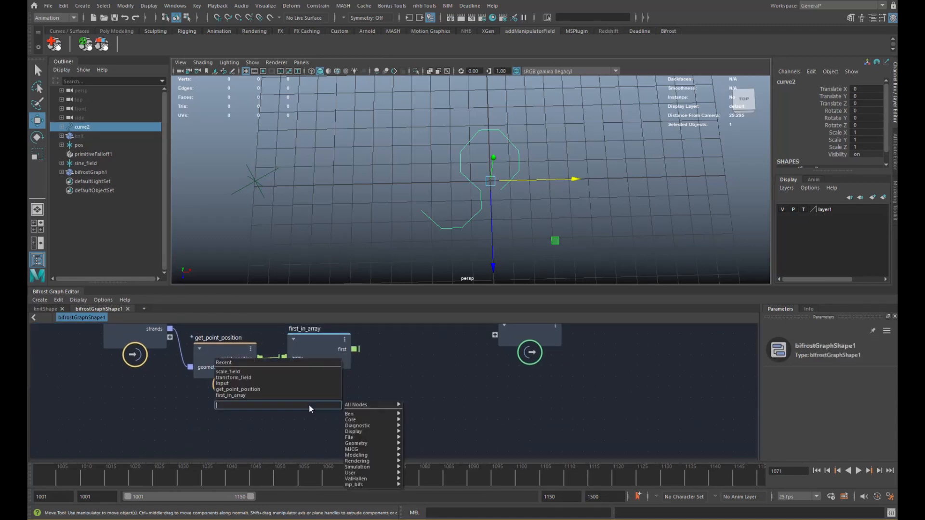
{"action": "key", "text": "Return"}
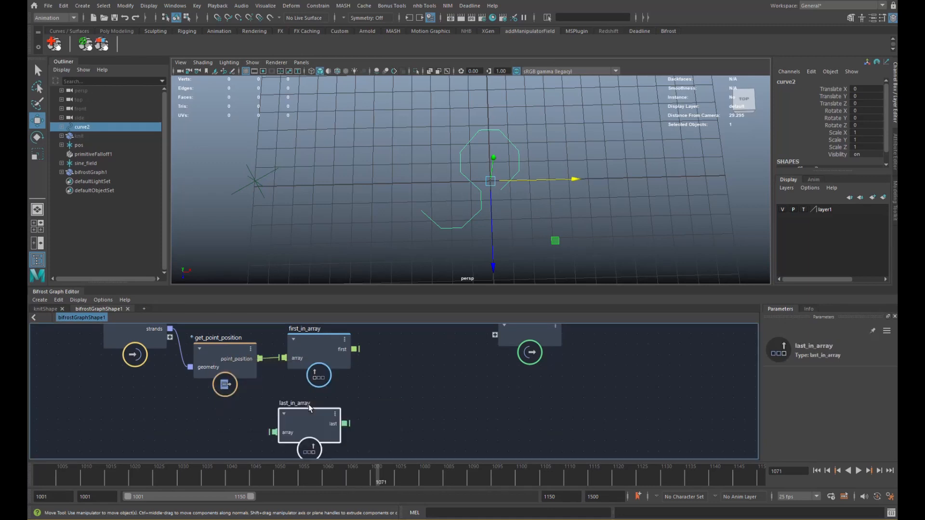
{"action": "left_click_drag", "start_coordinate": [260, 358], "coordinate": [271, 375]}
{"action": "left_click_drag", "start_coordinate": [274, 429], "coordinate": [274, 432]}
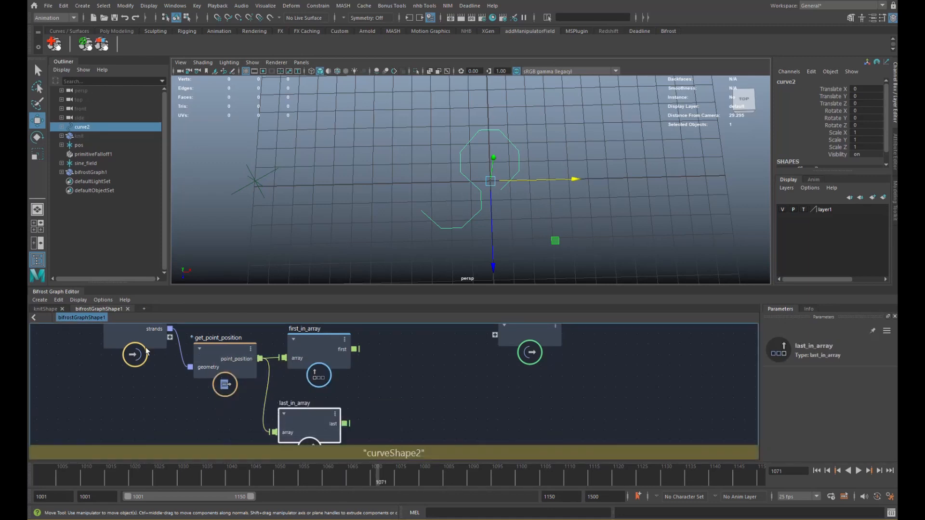
{"action": "left_click_drag", "start_coordinate": [139, 356], "coordinate": [120, 392]}
{"action": "middle_click_drag", "start_coordinate": [352, 352], "coordinate": [334, 359], "text": "alt"}
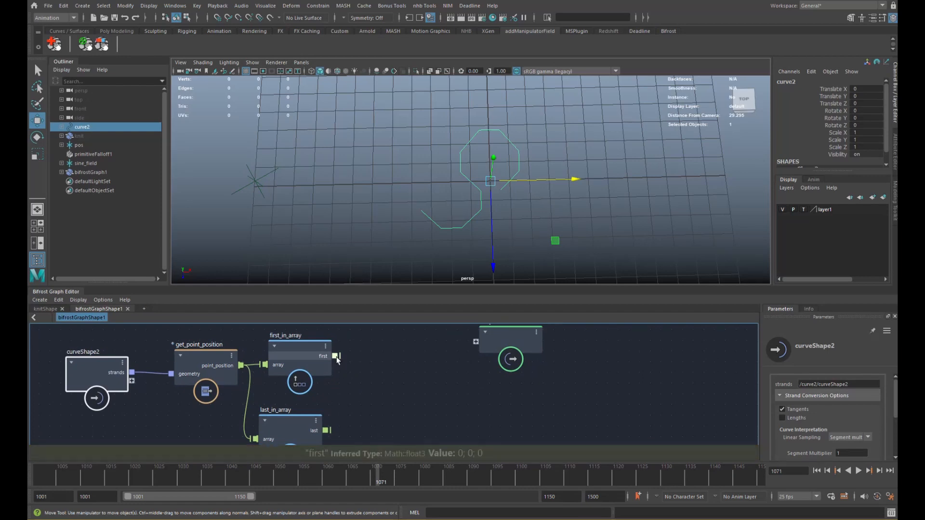
{"action": "left_click_drag", "start_coordinate": [493, 342], "coordinate": [551, 344]}
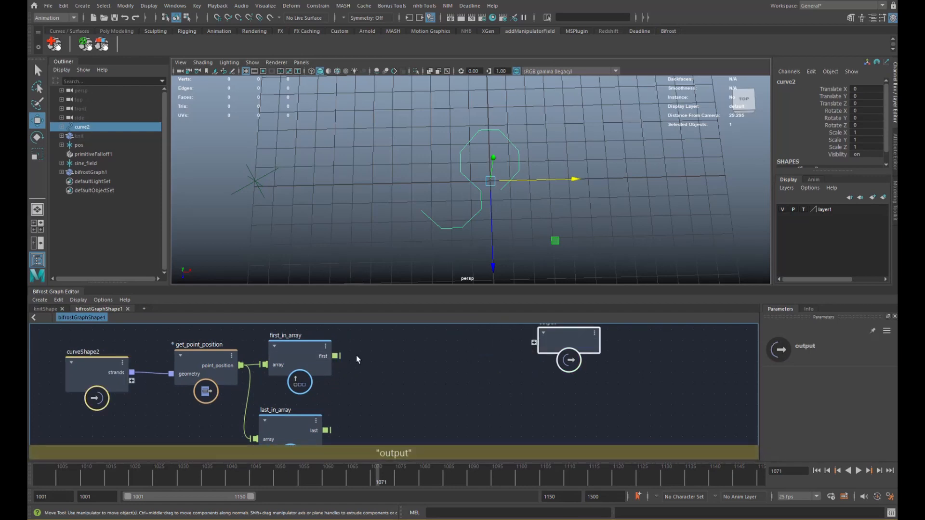
{"action": "left_click", "coordinate": [369, 357]}
{"action": "key", "text": "Tab"}
- Create two vector3_to_scalar nodes splitting the first_in_array and last_in_array positions
{"action": "type", "text": "v"}
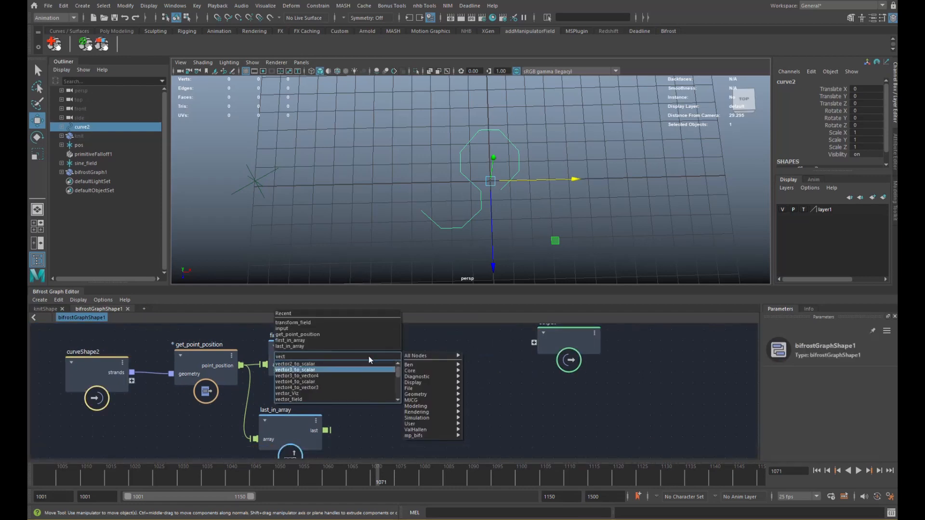
{"action": "type", "text": "ect"}
{"action": "key", "text": "Return"}
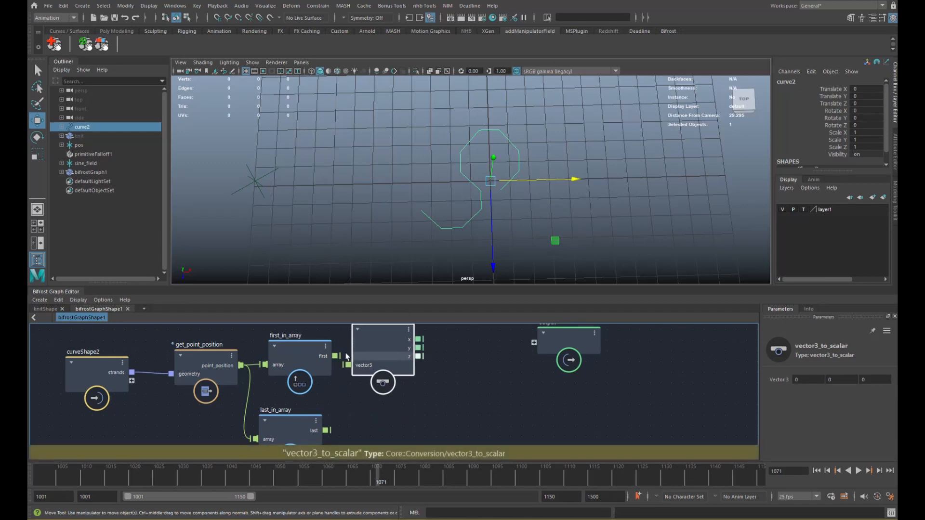
{"action": "left_click_drag", "start_coordinate": [391, 368], "coordinate": [412, 364]}
{"action": "key", "text": "ctrl+d"}
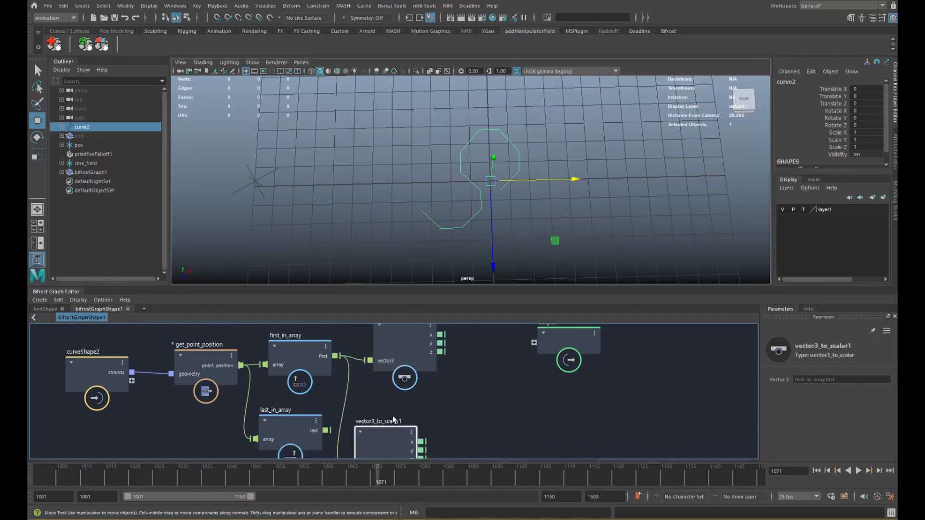
{"action": "left_click_drag", "start_coordinate": [393, 435], "coordinate": [408, 413]}
{"action": "left_click_drag", "start_coordinate": [329, 430], "coordinate": [367, 446]}
{"action": "middle_click_drag", "start_coordinate": [434, 388], "coordinate": [381, 423], "text": "alt"}
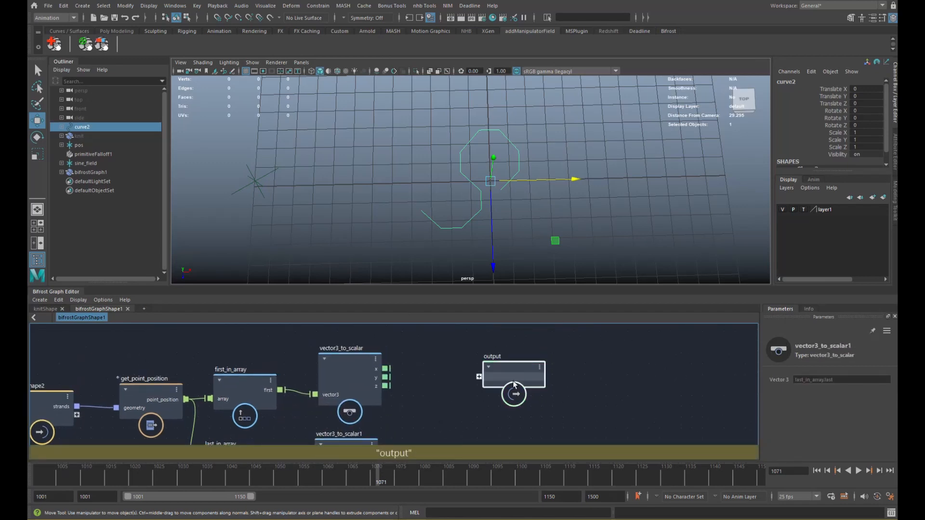
{"action": "left_click_drag", "start_coordinate": [507, 377], "coordinate": [599, 398]}
{"action": "middle_click_drag", "start_coordinate": [426, 389], "coordinate": [426, 362], "text": "alt"}
{"action": "scroll", "coordinate": [426, 362], "scroll_direction": "down", "scroll_amount": 1}
- Subtract the two vector3_to_scalar x outputs with a new subtract node
{"action": "key", "text": "Tab"}
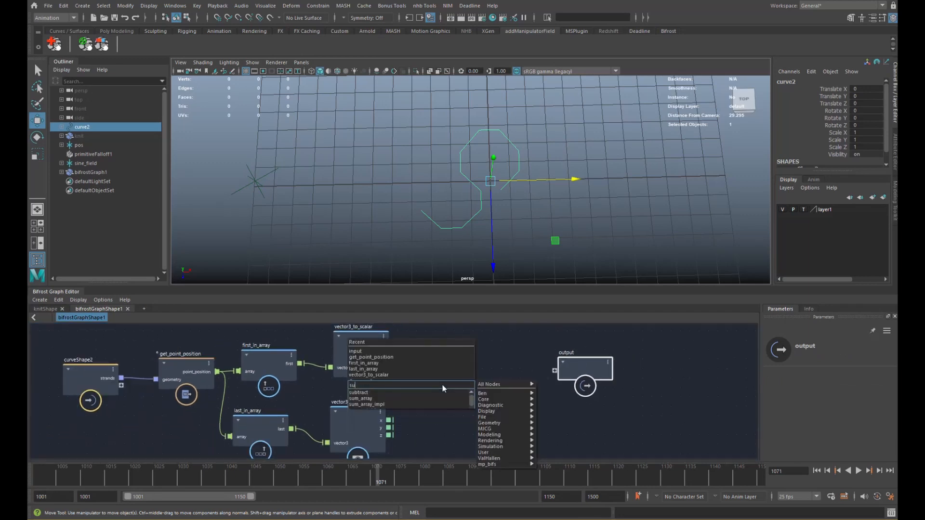
{"action": "key", "text": "Return"}
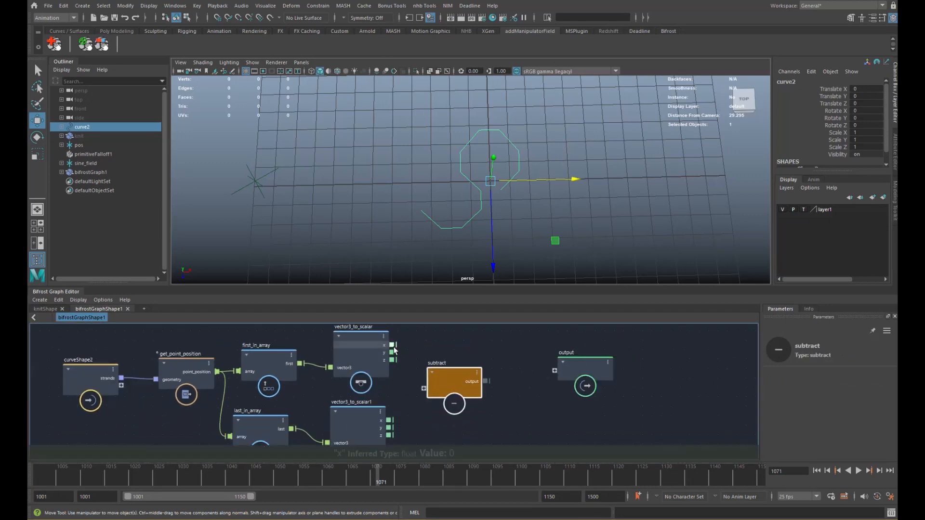
{"action": "left_click_drag", "start_coordinate": [420, 377], "coordinate": [424, 389]}
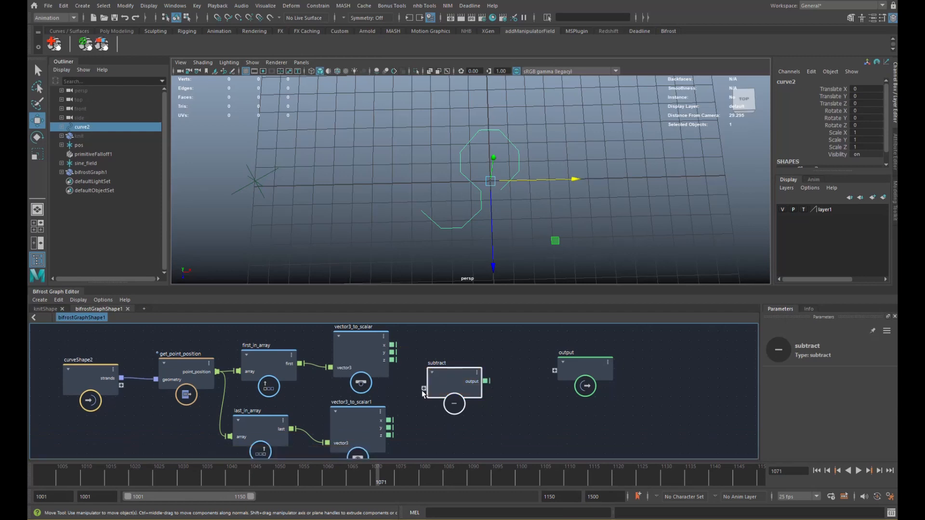
{"action": "left_click_drag", "start_coordinate": [389, 420], "coordinate": [424, 396]}
{"action": "middle_click_drag", "start_coordinate": [481, 390], "coordinate": [417, 380], "text": "alt"}
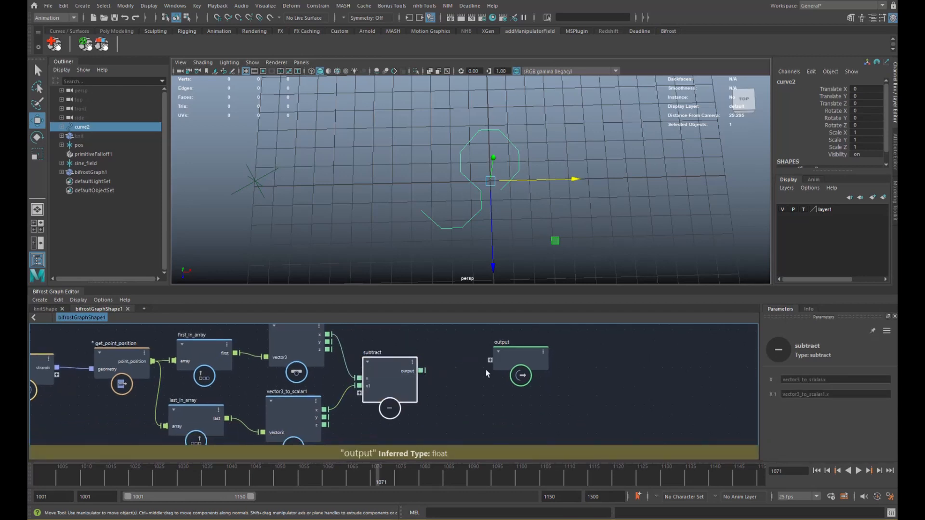
{"action": "left_click_drag", "start_coordinate": [521, 359], "coordinate": [579, 361]}
{"action": "middle_click_drag", "start_coordinate": [554, 385], "coordinate": [538, 377], "text": "alt"}
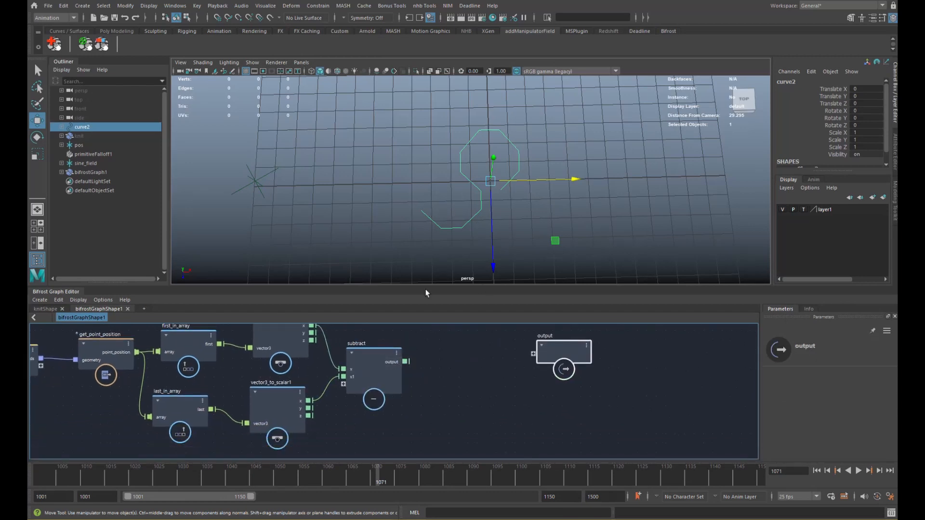
- Feed the subtract result into a new absolute_value node and tidy the graph layout
{"action": "key", "text": "Tab"}
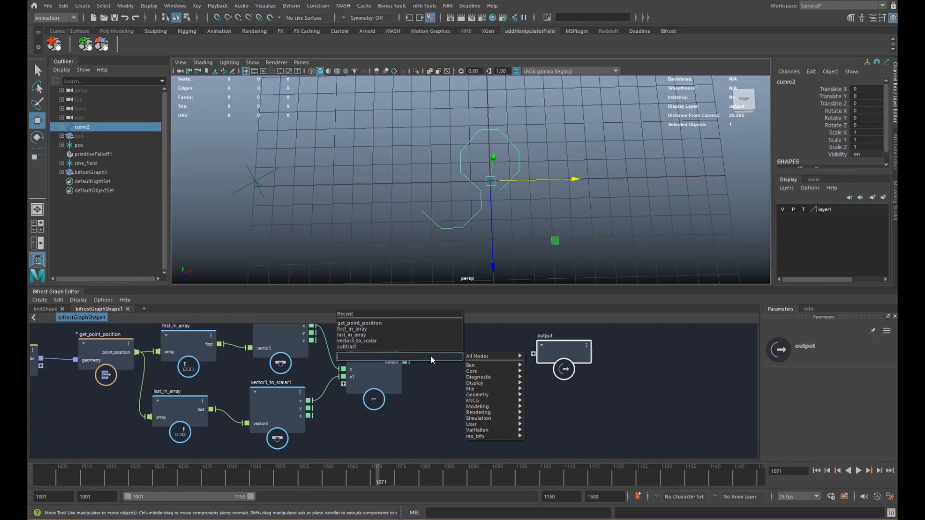
{"action": "type", "text": "a"}
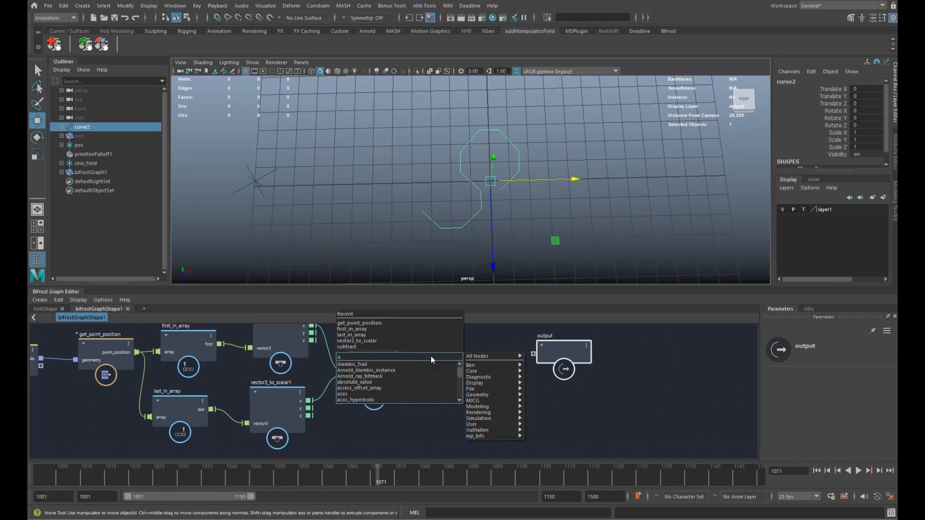
{"action": "type", "text": "bs"}
{"action": "key", "text": "Down"}
{"action": "key", "text": "Return"}
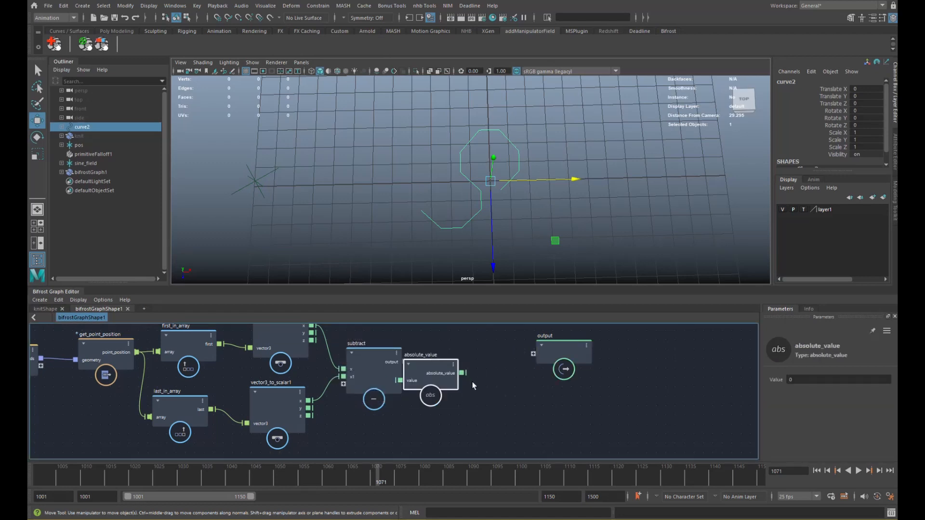
{"action": "left_click_drag", "start_coordinate": [414, 376], "coordinate": [462, 363]}
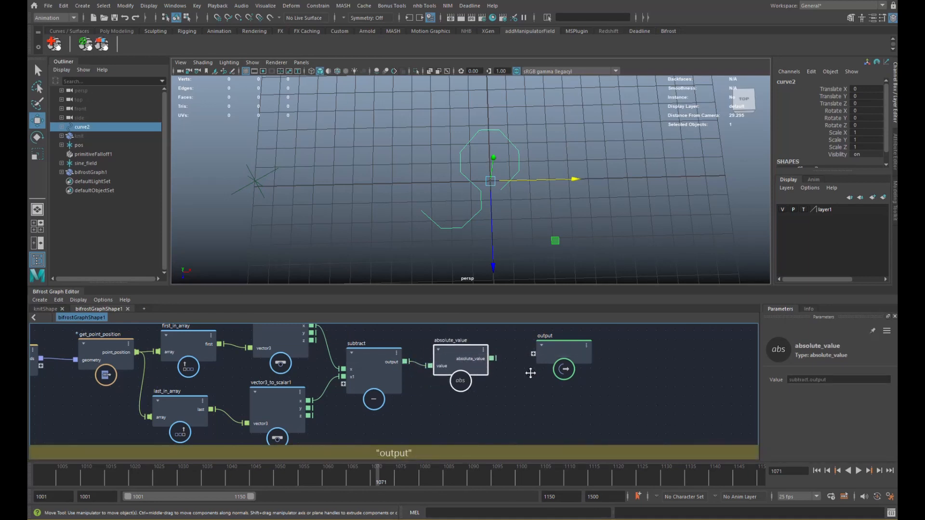
{"action": "middle_click_drag", "start_coordinate": [531, 373], "coordinate": [441, 406], "text": "alt"}
{"action": "left_click_drag", "start_coordinate": [477, 388], "coordinate": [575, 380]}
{"action": "scroll", "coordinate": [419, 367], "scroll_direction": "down", "scroll_amount": 2}
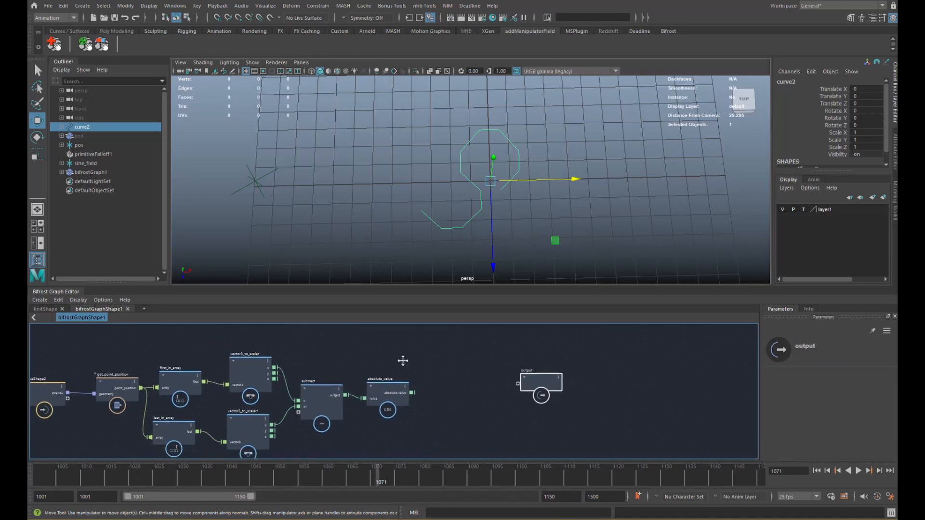
{"action": "middle_click_drag", "start_coordinate": [403, 361], "coordinate": [401, 356], "text": "alt"}
{"action": "left_click_drag", "start_coordinate": [534, 384], "coordinate": [592, 380]}
{"action": "middle_click_drag", "start_coordinate": [443, 368], "coordinate": [463, 363], "text": "alt"}
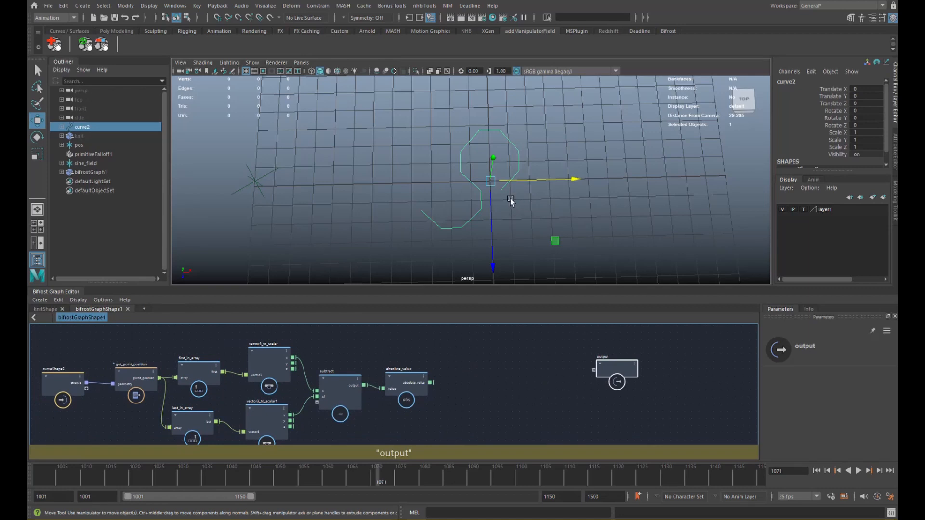
{"action": "middle_click_drag", "start_coordinate": [510, 201], "coordinate": [370, 202], "text": "alt"}
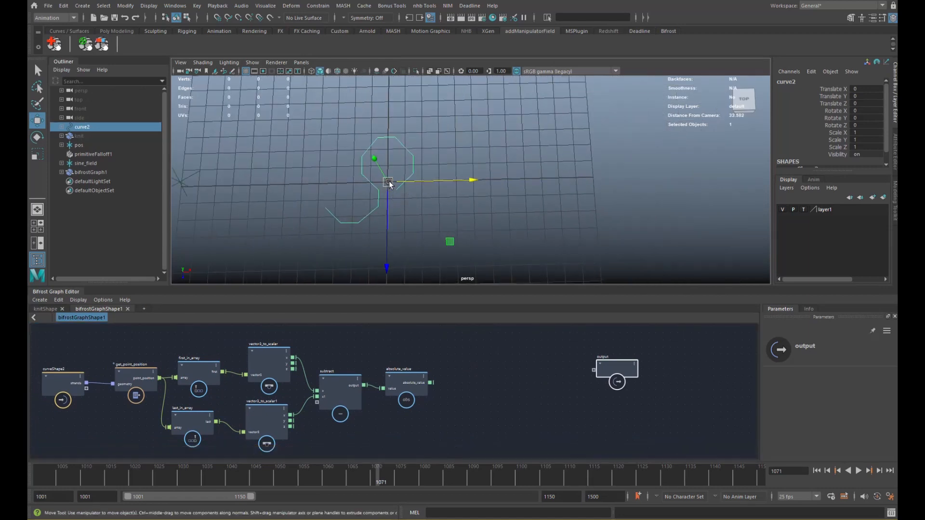
{"action": "middle_click_drag", "start_coordinate": [727, 187], "coordinate": [384, 228], "text": "alt"}
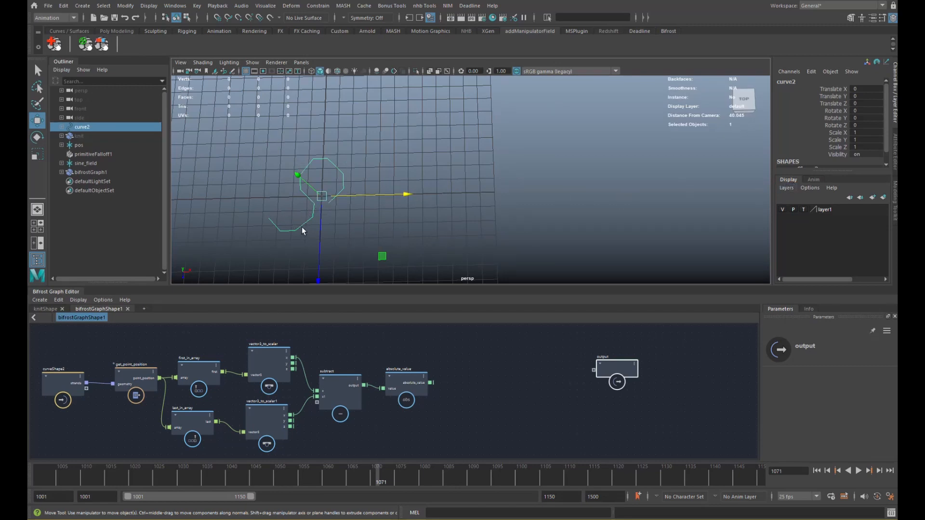
- Create a fill_interpolated_array node (First 0, Second 0, Size 10) just before the output node
{"action": "left_click", "coordinate": [464, 358]}
{"action": "key", "text": "Tab"}
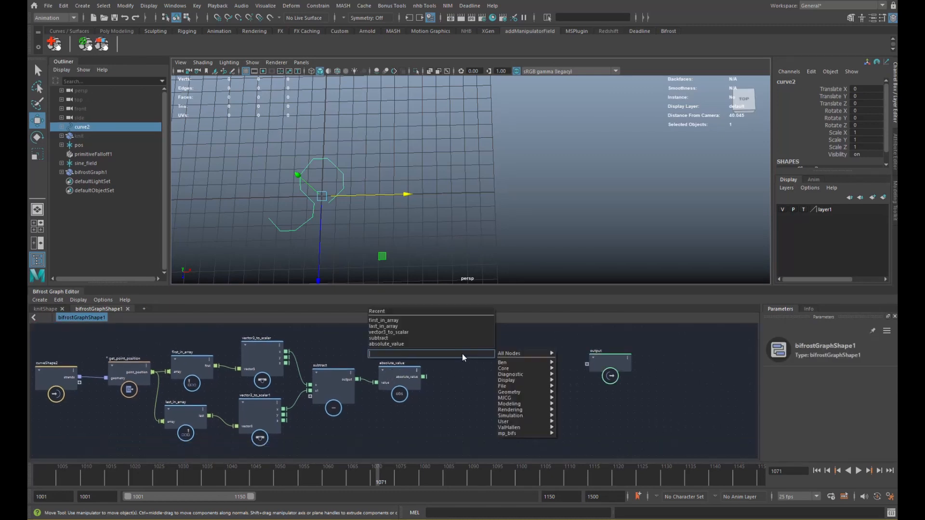
{"action": "type", "text": "fill"}
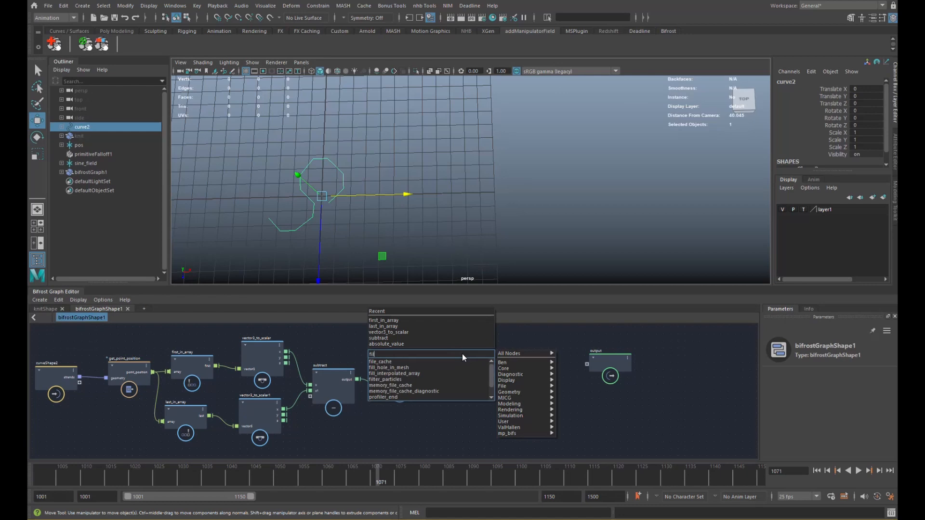
{"action": "key", "text": "Down"}
{"action": "key", "text": "Down"}
{"action": "key", "text": "Return"}
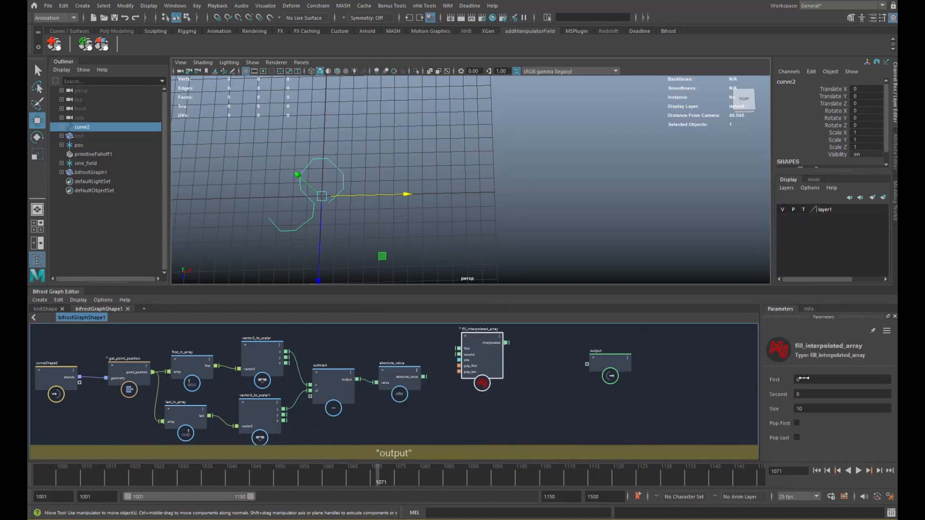
{"action": "left_click_drag", "start_coordinate": [487, 365], "coordinate": [521, 359]}
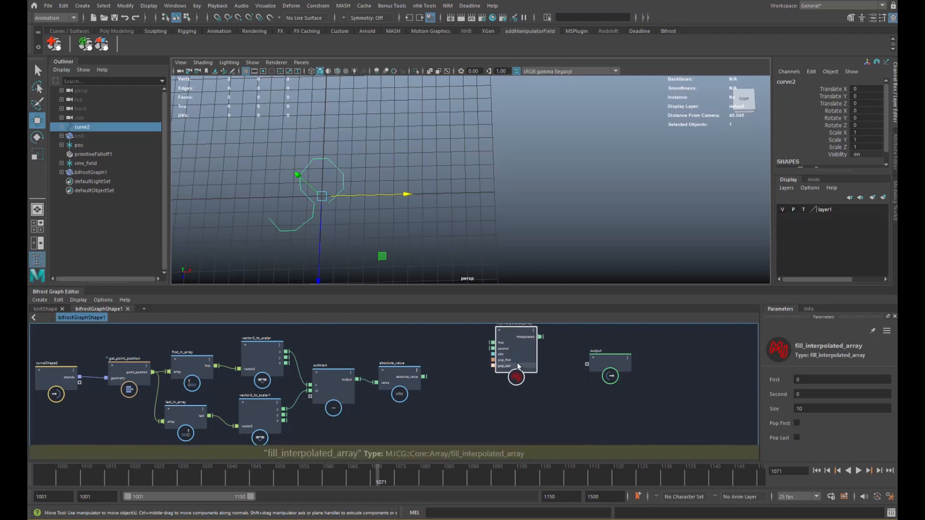
{"action": "middle_click_drag", "start_coordinate": [455, 355], "coordinate": [460, 371], "text": "alt"}
{"action": "scroll", "coordinate": [460, 372], "scroll_direction": "up", "scroll_amount": 3}
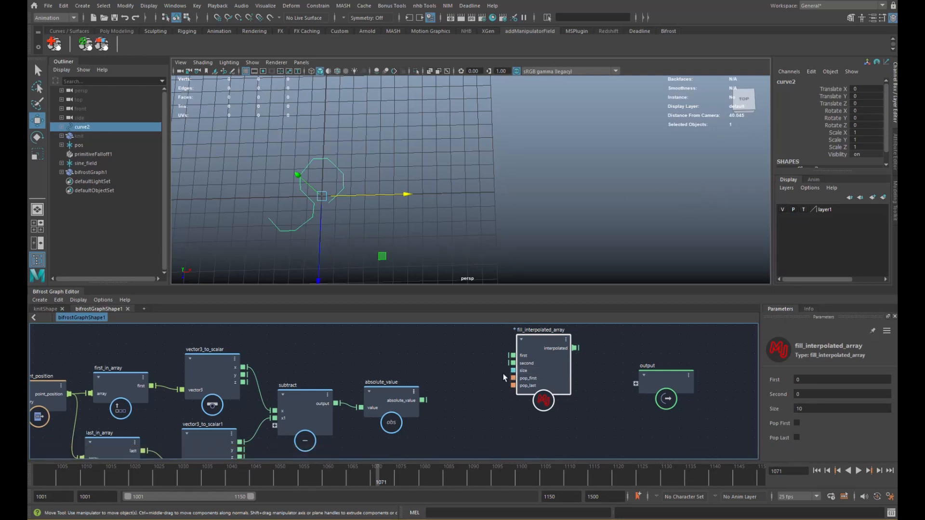
{"action": "middle_click_drag", "start_coordinate": [436, 380], "coordinate": [421, 366], "text": "alt"}
{"action": "scroll", "coordinate": [453, 348], "scroll_direction": "down", "scroll_amount": 1}
{"action": "left_click_drag", "start_coordinate": [430, 374], "coordinate": [434, 370]}
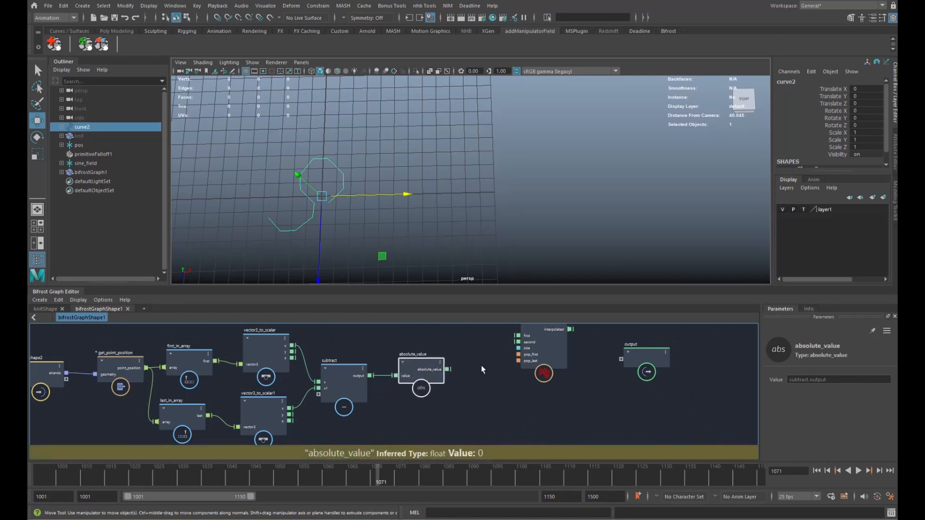
- Add a multiply node and an input node feeding fill_interpolated_array's size
{"action": "middle_click_drag", "start_coordinate": [481, 368], "coordinate": [427, 357], "text": "alt"}
{"action": "key", "text": "Tab"}
{"action": "type", "text": "multiply"}
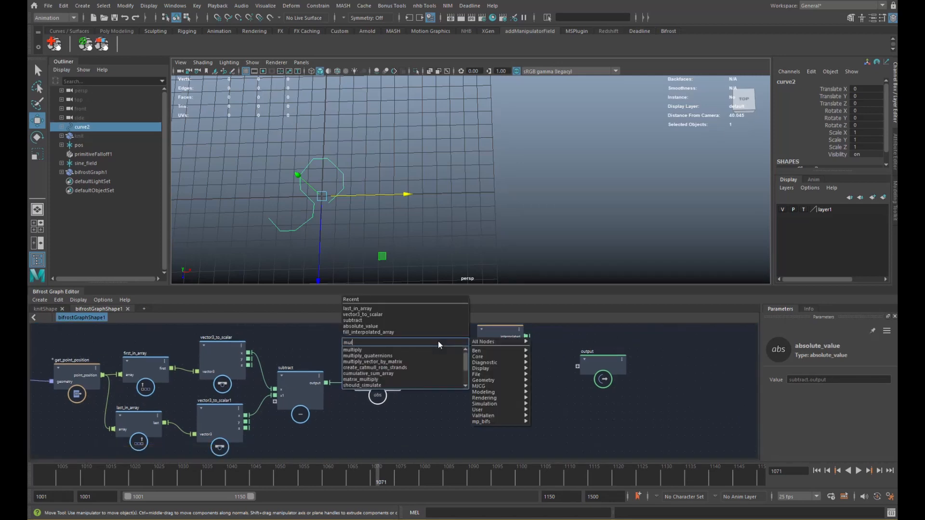
{"action": "key", "text": "Return"}
{"action": "middle_click_drag", "start_coordinate": [468, 374], "coordinate": [446, 408], "text": "alt"}
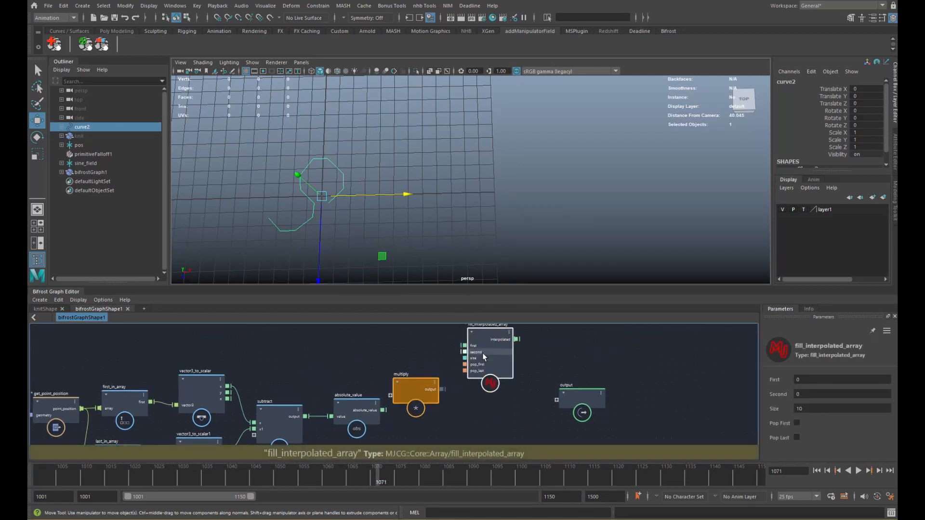
{"action": "key", "text": "Tab"}
{"action": "type", "text": "in"}
{"action": "key", "text": "Down"}
{"action": "key", "text": "Down"}
{"action": "key", "text": "Down"}
{"action": "key", "text": "Down"}
{"action": "key", "text": "Down"}
{"action": "key", "text": "Down"}
{"action": "key", "text": "Down"}
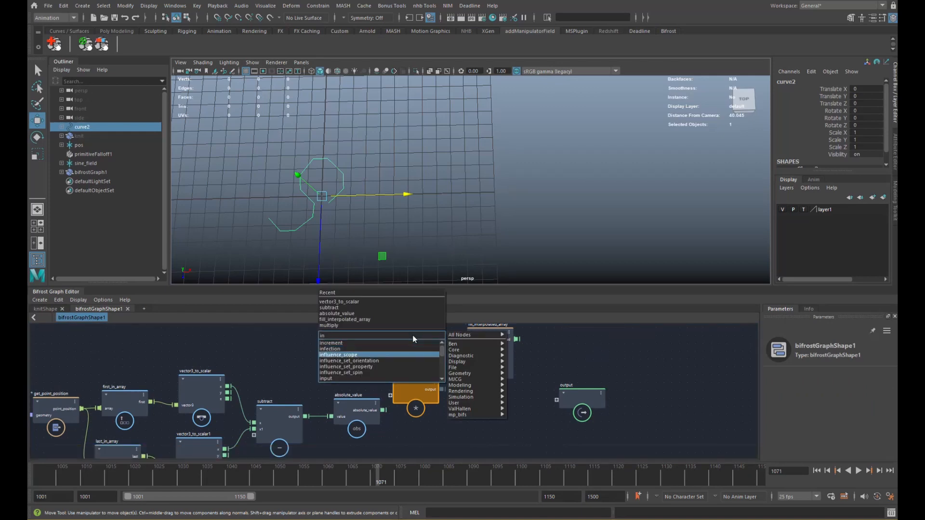
{"action": "key", "text": "Return"}
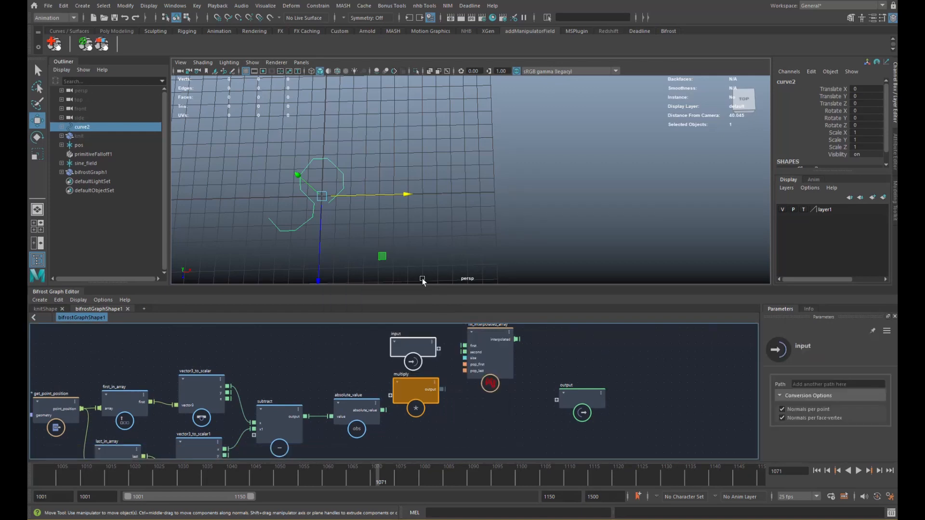
{"action": "left_click_drag", "start_coordinate": [427, 341], "coordinate": [366, 341]}
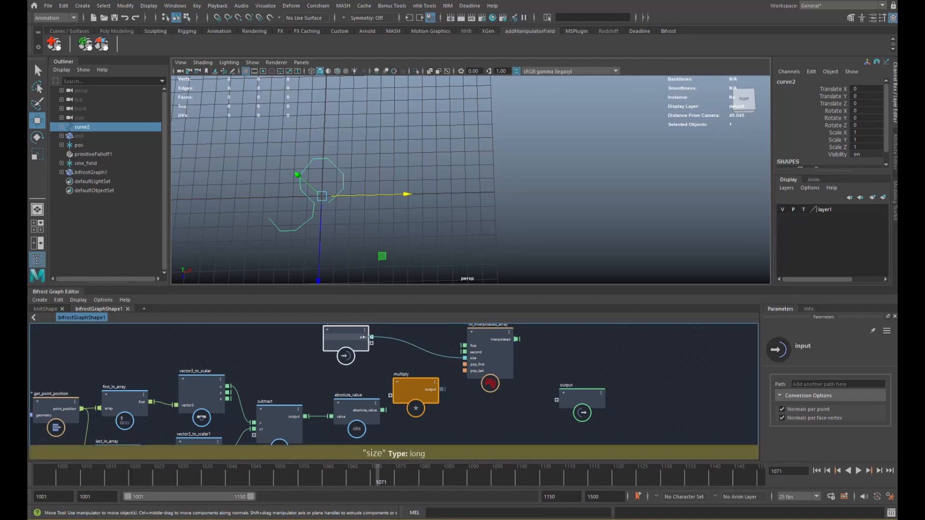
- Rename the input node's size port to num_x and tidy the node positions
{"action": "right_click", "coordinate": [365, 339]}
{"action": "left_click", "coordinate": [374, 351]}
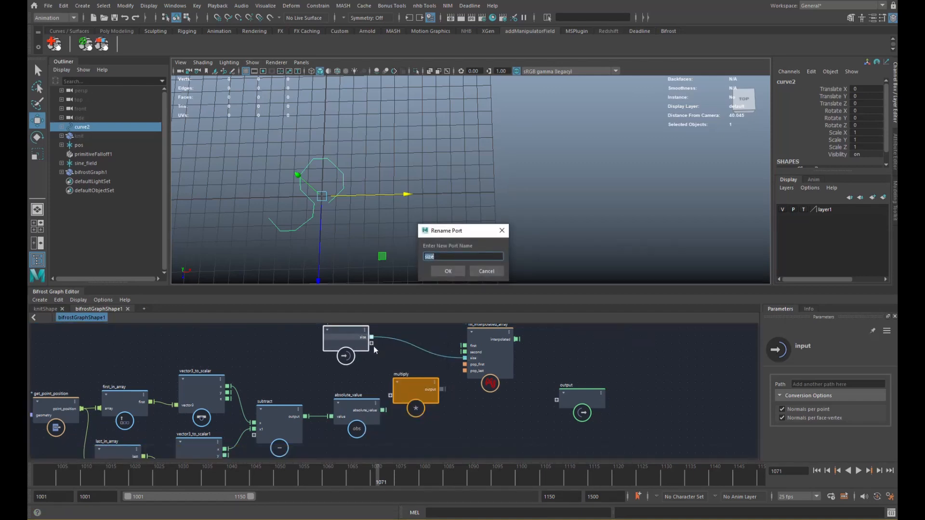
{"action": "type", "text": "num_x"}
{"action": "key", "text": "Return"}
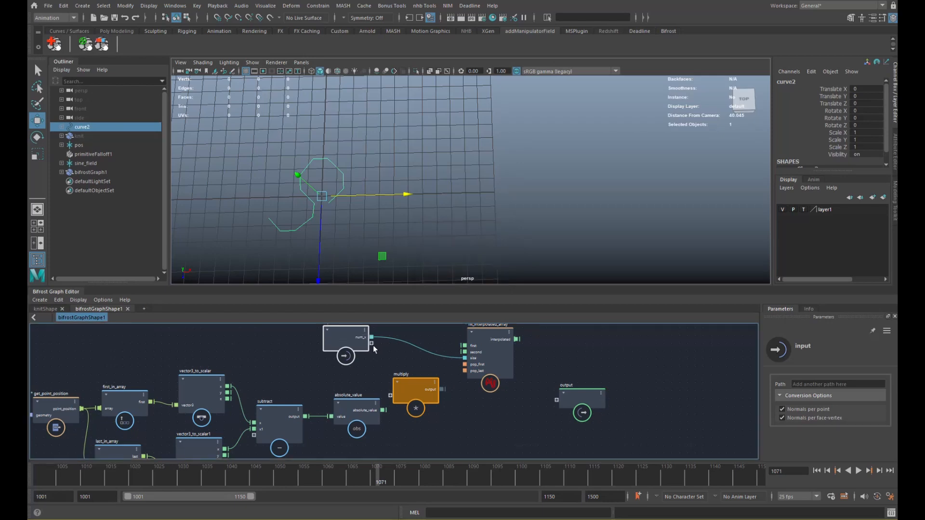
{"action": "middle_click_drag", "start_coordinate": [408, 362], "coordinate": [397, 362], "text": "alt"}
{"action": "left_click_drag", "start_coordinate": [345, 345], "coordinate": [335, 342]}
{"action": "left_click_drag", "start_coordinate": [393, 389], "coordinate": [393, 361]}
- Add a to_float node and wire num_x into its from input
{"action": "key", "text": "Tab"}
{"action": "type", "text": "tofl"}
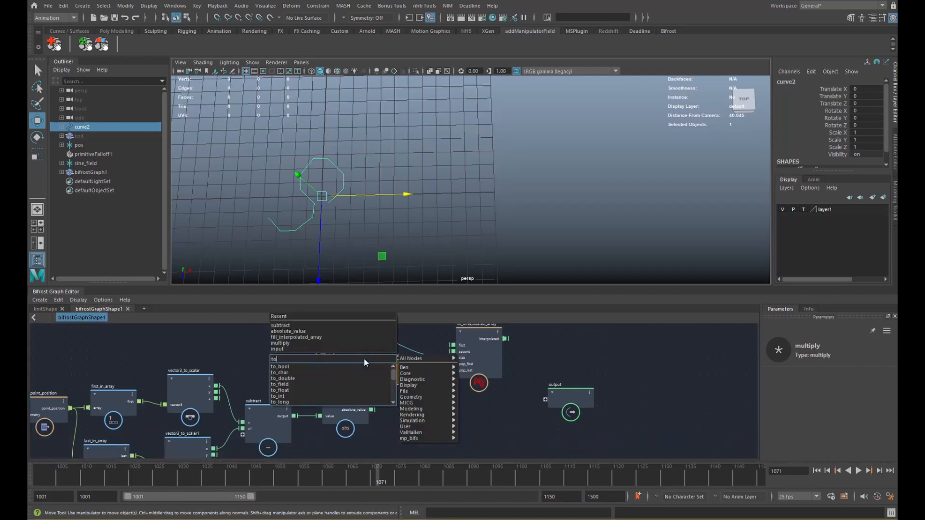
{"action": "key", "text": "Down"}
{"action": "key", "text": "Down"}
{"action": "key", "text": "Down"}
{"action": "key", "text": "Return"}
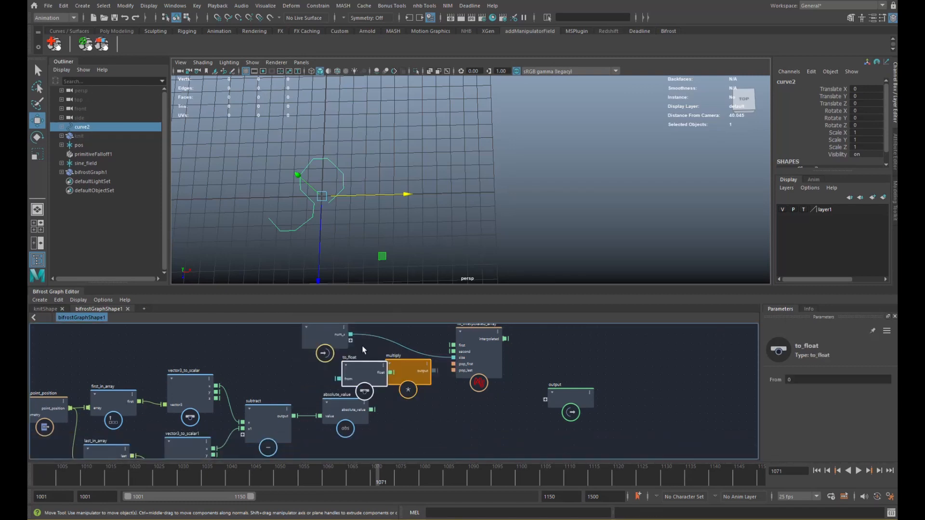
{"action": "left_click_drag", "start_coordinate": [350, 335], "coordinate": [339, 379]}
{"action": "left_click_drag", "start_coordinate": [330, 337], "coordinate": [295, 339]}
{"action": "left_click_drag", "start_coordinate": [359, 376], "coordinate": [385, 377]}
- Feed to_float and absolute_value into the multiply node and tidy the node layout
{"action": "left_click_drag", "start_coordinate": [372, 410], "coordinate": [415, 396]}
{"action": "left_click_drag", "start_coordinate": [482, 367], "coordinate": [511, 365]}
{"action": "left_click_drag", "start_coordinate": [403, 380], "coordinate": [419, 385]}
{"action": "left_click_drag", "start_coordinate": [293, 339], "coordinate": [271, 334]}
{"action": "middle_click_drag", "start_coordinate": [516, 376], "coordinate": [438, 387], "text": "alt"}
- Wire the multiply output into fill_interpolated_array's Second input and shift the output node right
{"action": "left_click_drag", "start_coordinate": [382, 399], "coordinate": [402, 351]}
{"action": "middle_click_drag", "start_coordinate": [403, 353], "coordinate": [399, 366], "text": "alt"}
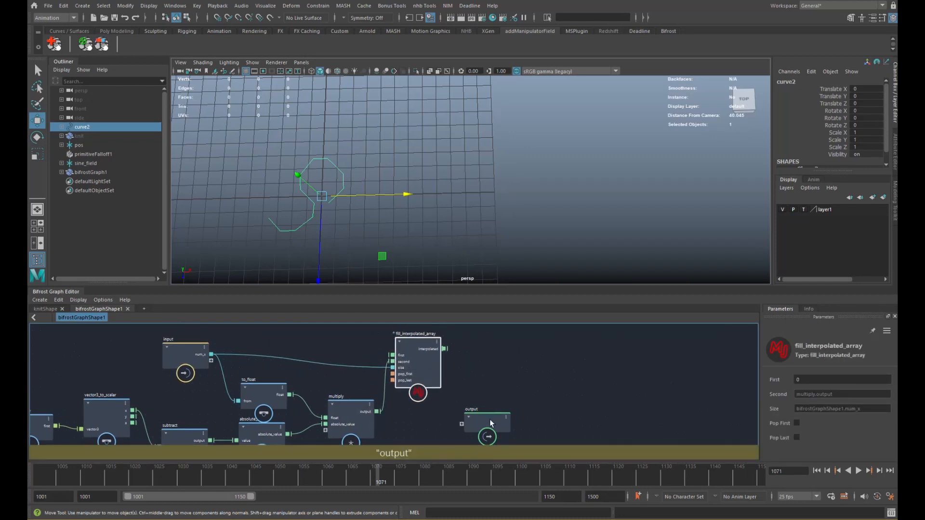
{"action": "left_click_drag", "start_coordinate": [482, 414], "coordinate": [603, 386]}
{"action": "middle_click_drag", "start_coordinate": [439, 361], "coordinate": [469, 363], "text": "alt"}
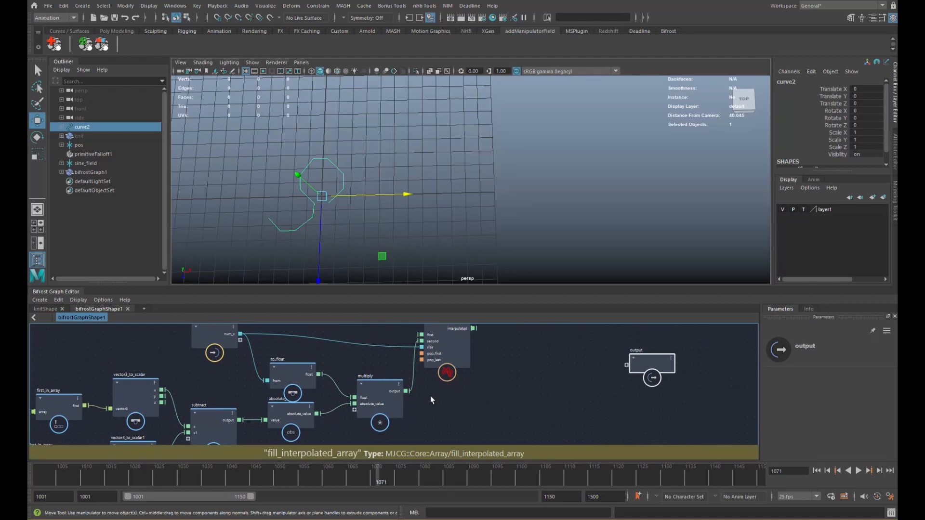
{"action": "middle_click_drag", "start_coordinate": [431, 401], "coordinate": [454, 383], "text": "alt"}
{"action": "left_click_drag", "start_coordinate": [474, 359], "coordinate": [497, 355]}
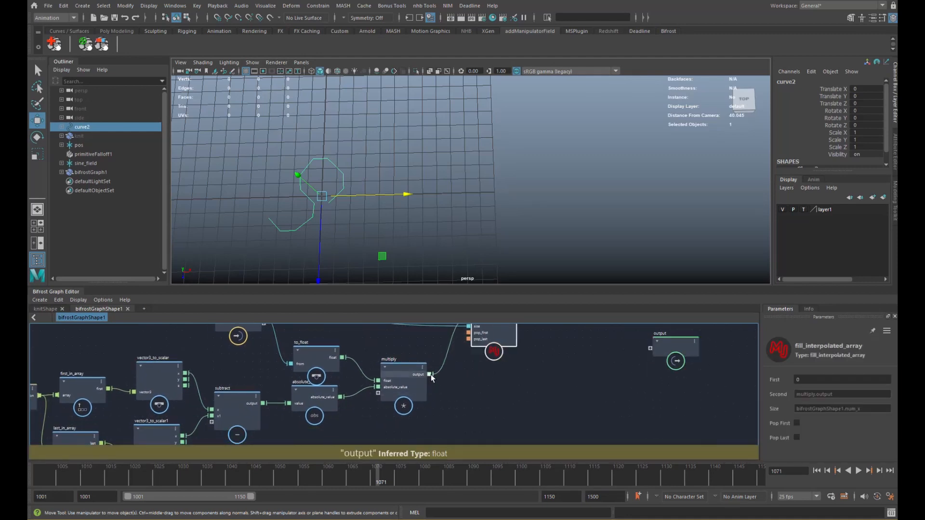
- Add a scalar_to_vector3 node by searching 'scalar'
{"action": "middle_click_drag", "start_coordinate": [447, 420], "coordinate": [446, 402], "text": "alt"}
{"action": "left_click", "coordinate": [446, 402]}
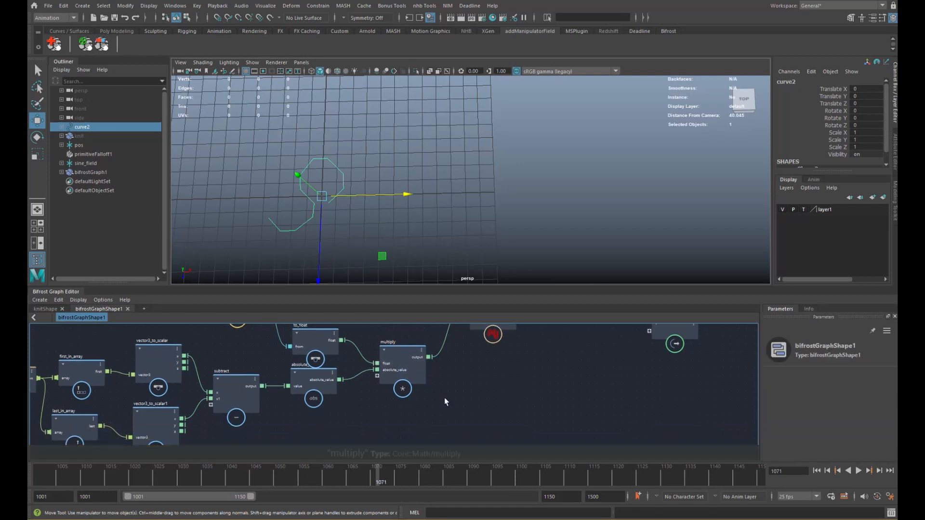
{"action": "key", "text": "Tab"}
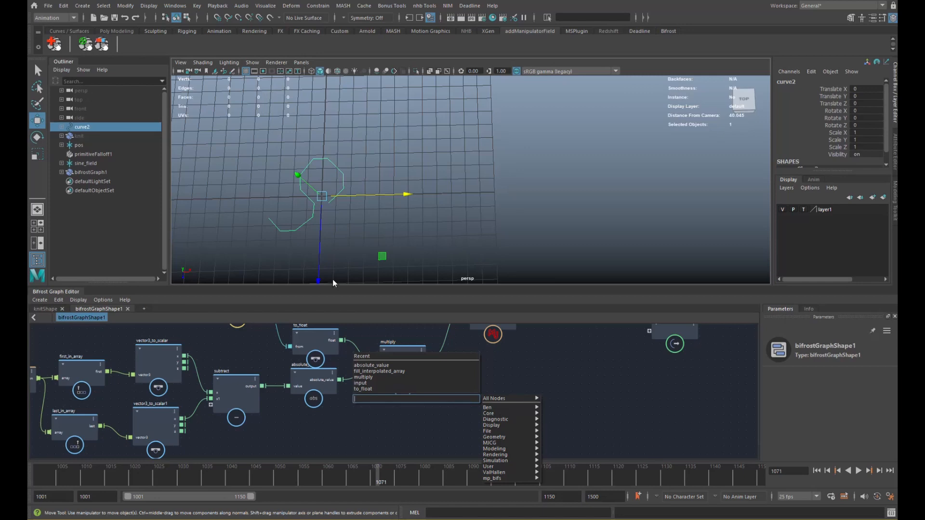
{"action": "type", "text": "ve"}
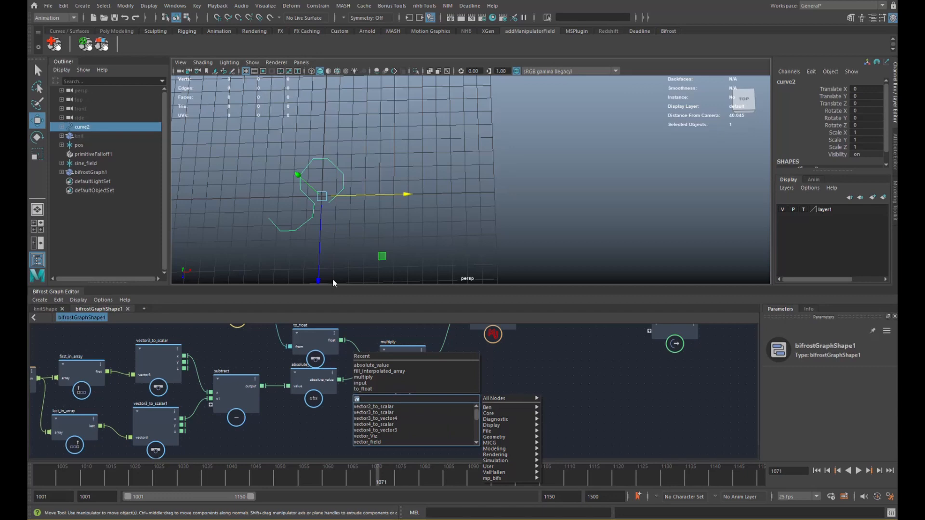
{"action": "key", "text": "BackSpace"}
{"action": "key", "text": "BackSpace"}
{"action": "type", "text": "scalar"}
{"action": "key", "text": "Down"}
{"action": "key", "text": "Down"}
{"action": "key", "text": "Down"}
{"action": "key", "text": "Down"}
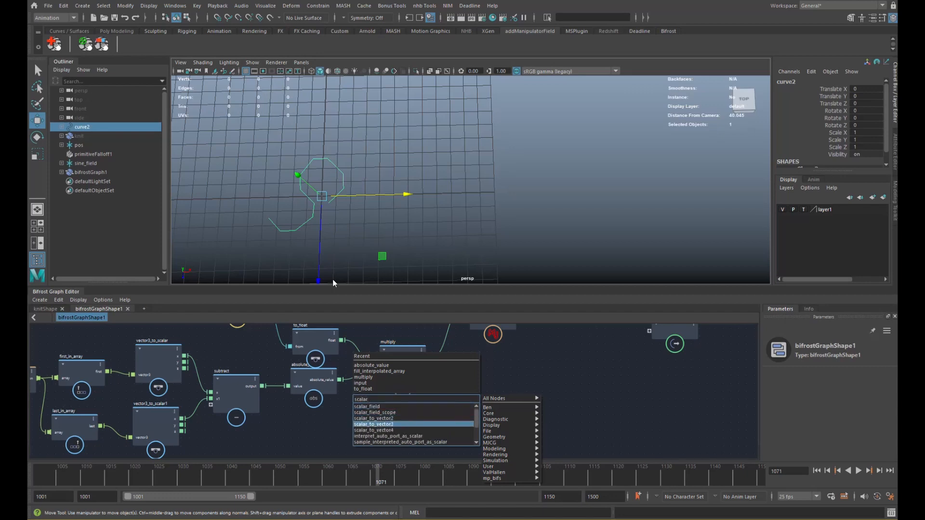
{"action": "key", "text": "Return"}
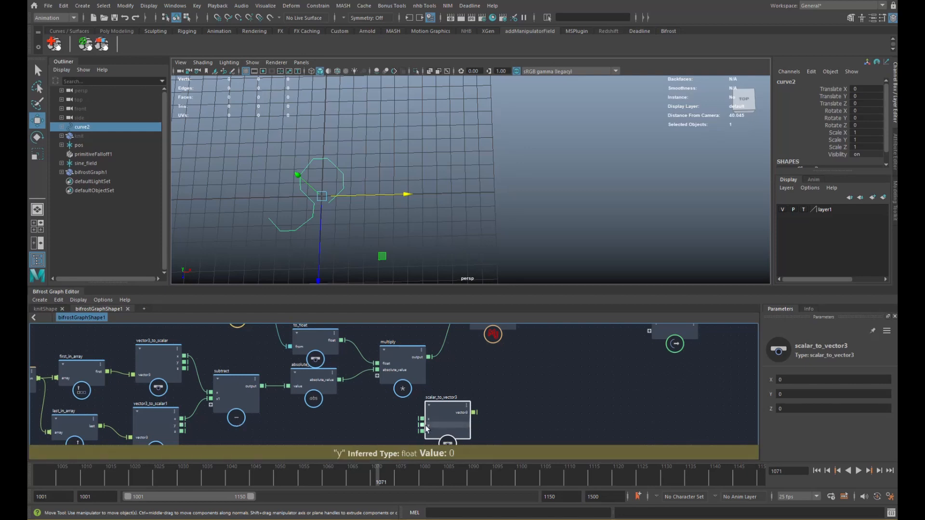
- Position scalar_to_vector3 and connect the multiply output to its x input
{"action": "left_click", "coordinate": [790, 393]}
{"action": "left_click", "coordinate": [791, 408]}
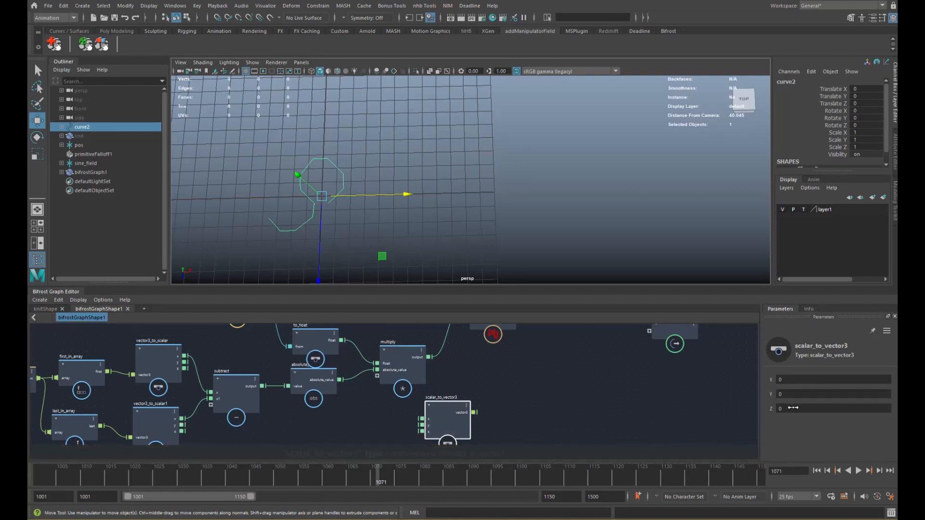
{"action": "left_click", "coordinate": [790, 395]}
{"action": "left_click", "coordinate": [791, 407]}
{"action": "left_click", "coordinate": [789, 397]}
{"action": "left_click", "coordinate": [791, 407]}
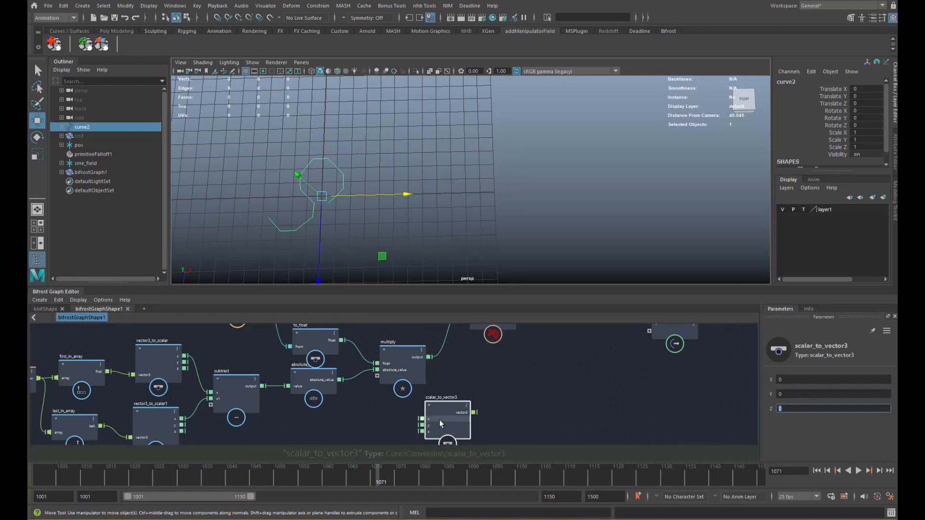
{"action": "left_click_drag", "start_coordinate": [446, 407], "coordinate": [474, 375]}
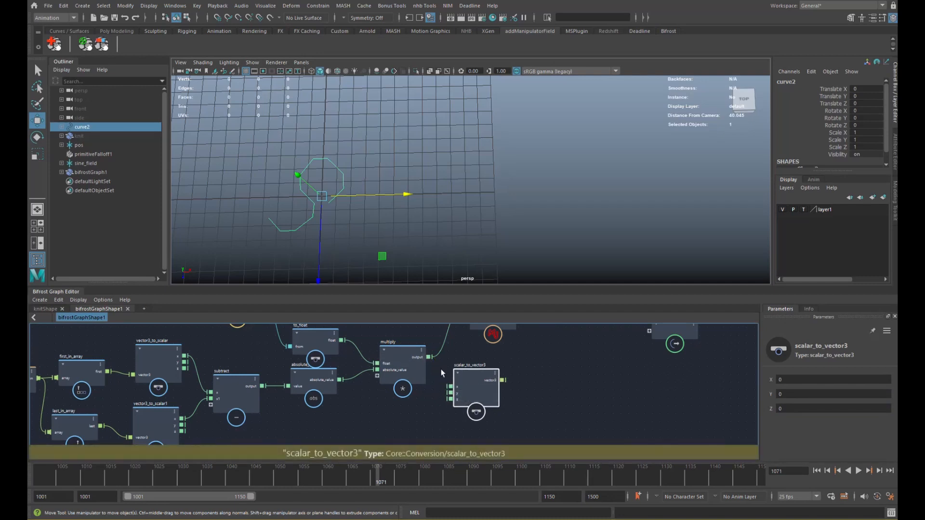
{"action": "left_click_drag", "start_coordinate": [429, 357], "coordinate": [450, 386]}
- Connect scalar_to_vector3's vector3 output to fill_interpolated_array's Second and move the output node right
{"action": "middle_click_drag", "start_coordinate": [513, 371], "coordinate": [476, 411], "text": "alt"}
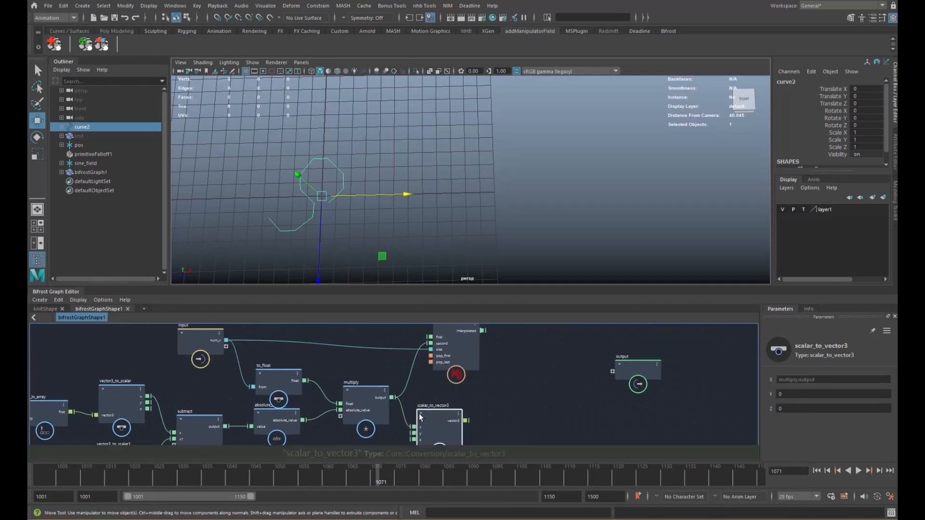
{"action": "left_click_drag", "start_coordinate": [430, 425], "coordinate": [426, 405]}
{"action": "middle_click_drag", "start_coordinate": [464, 366], "coordinate": [458, 371], "text": "alt"}
{"action": "left_click_drag", "start_coordinate": [458, 370], "coordinate": [493, 374]}
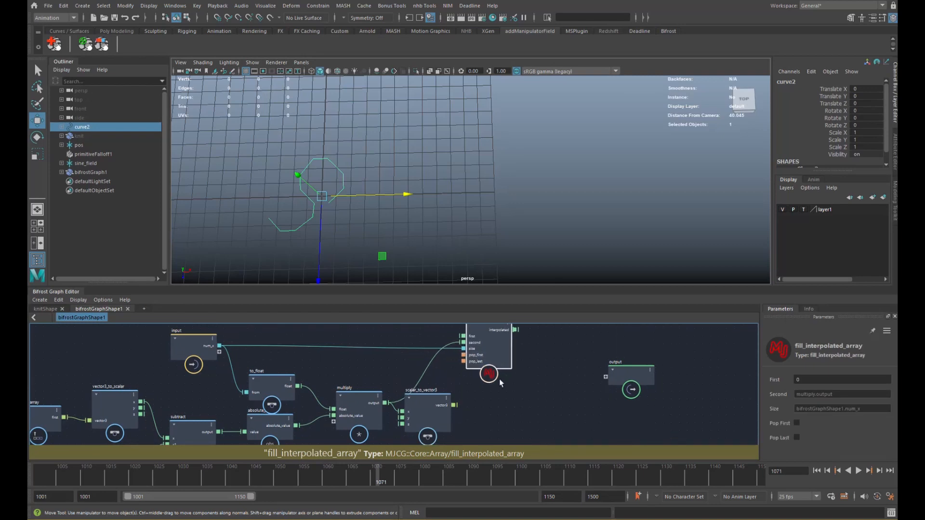
{"action": "middle_click_drag", "start_coordinate": [493, 374], "coordinate": [474, 383], "text": "alt"}
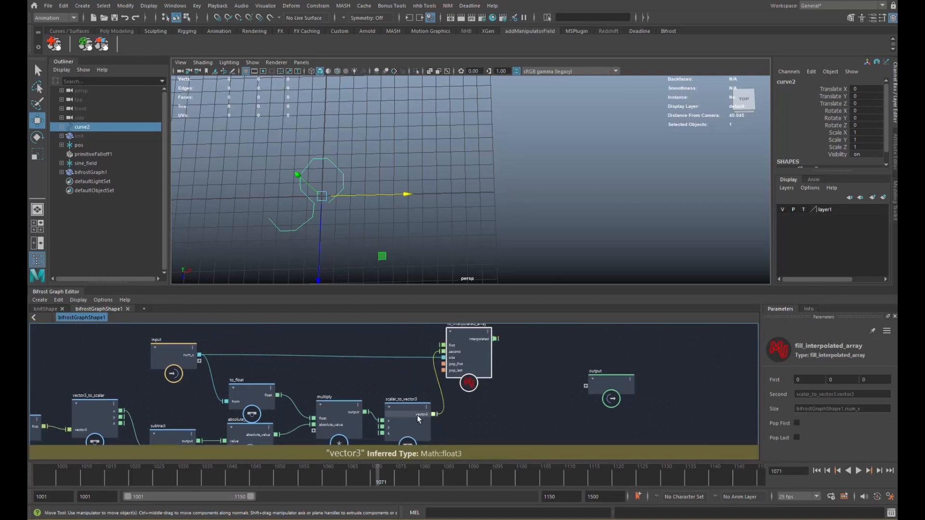
{"action": "left_click_drag", "start_coordinate": [408, 414], "coordinate": [411, 406]}
{"action": "middle_click_drag", "start_coordinate": [509, 353], "coordinate": [418, 357], "text": "alt"}
{"action": "left_click_drag", "start_coordinate": [517, 385], "coordinate": [566, 382]}
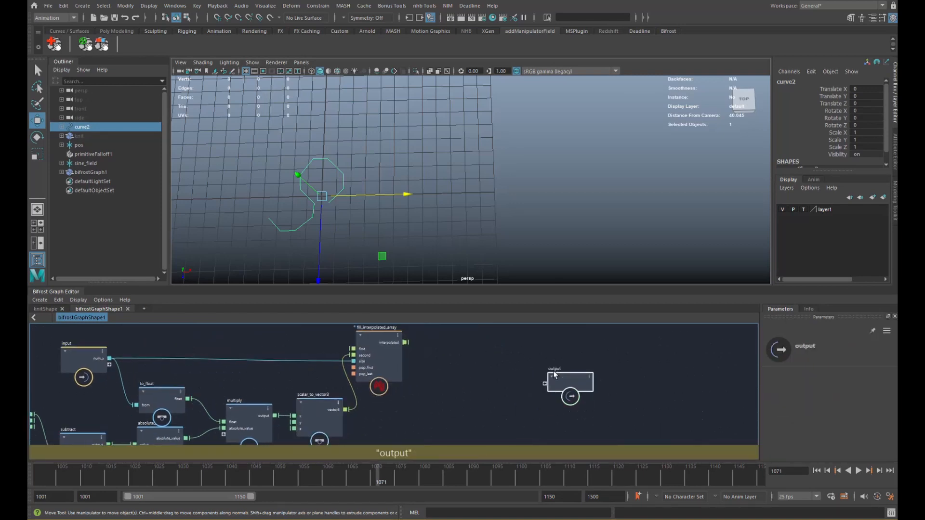
{"action": "left_click", "coordinate": [456, 356]}
- Add a construct_points node with interpolated wired into its point_position
{"action": "key", "text": "Tab"}
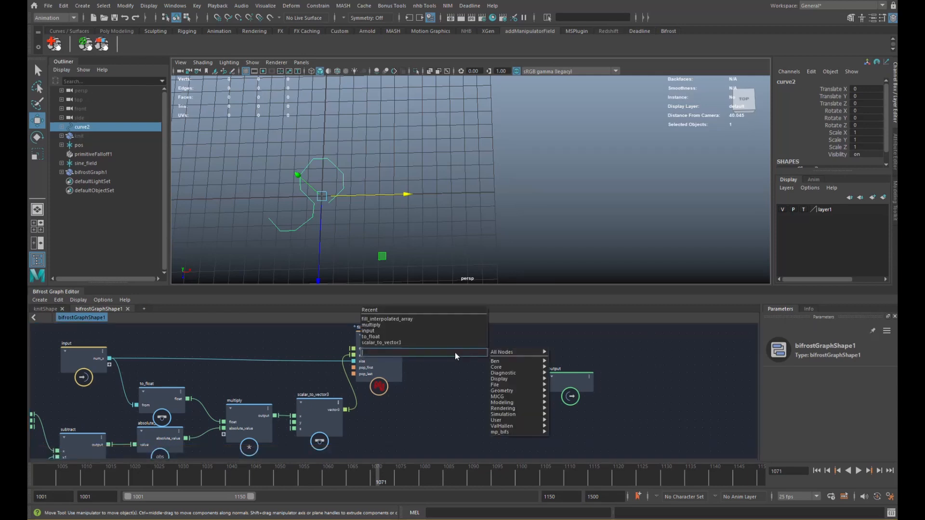
{"action": "type", "text": "constr"}
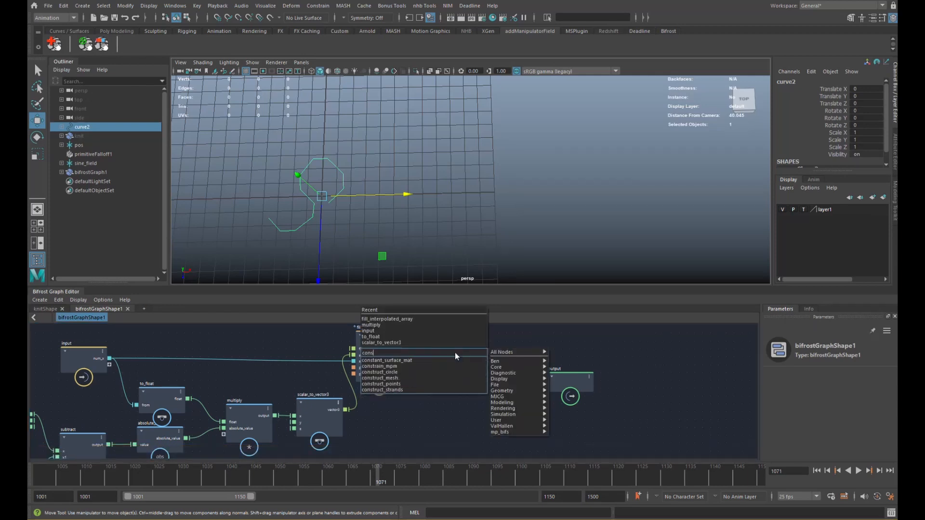
{"action": "key", "text": "Down"}
{"action": "key", "text": "Down"}
{"action": "key", "text": "Down"}
{"action": "key", "text": "Return"}
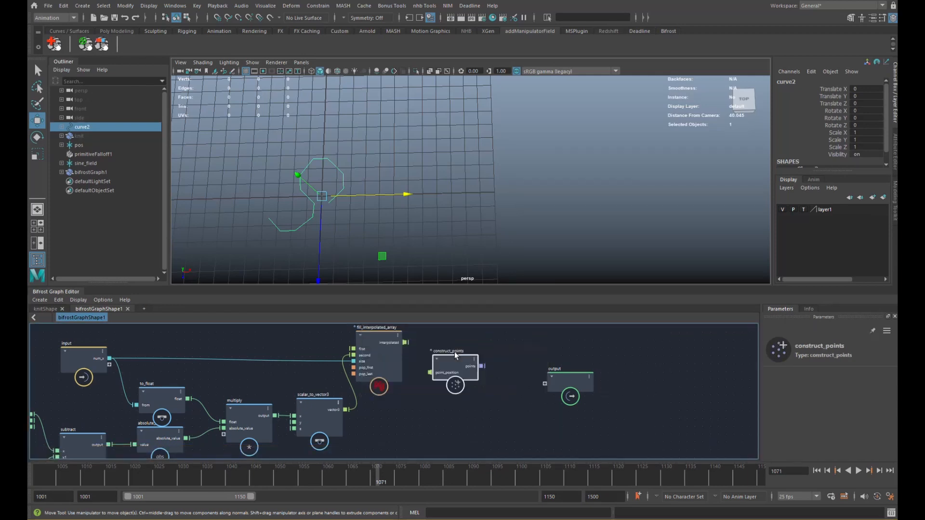
{"action": "left_click_drag", "start_coordinate": [406, 343], "coordinate": [429, 373]}
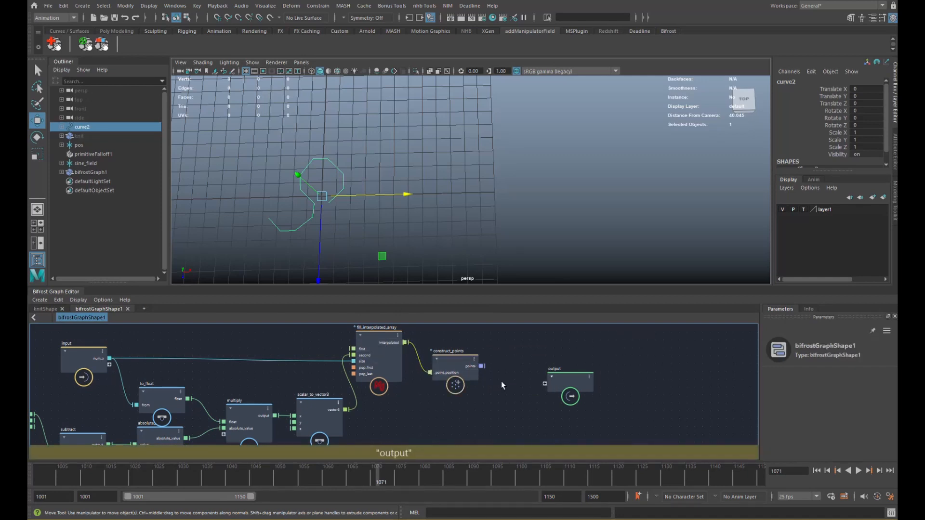
- Move the output node aside and connect construct_points' points to it
{"action": "middle_click_drag", "start_coordinate": [502, 384], "coordinate": [435, 392], "text": "alt"}
{"action": "left_click_drag", "start_coordinate": [506, 389], "coordinate": [609, 373]}
{"action": "middle_click_drag", "start_coordinate": [452, 380], "coordinate": [423, 368], "text": "alt"}
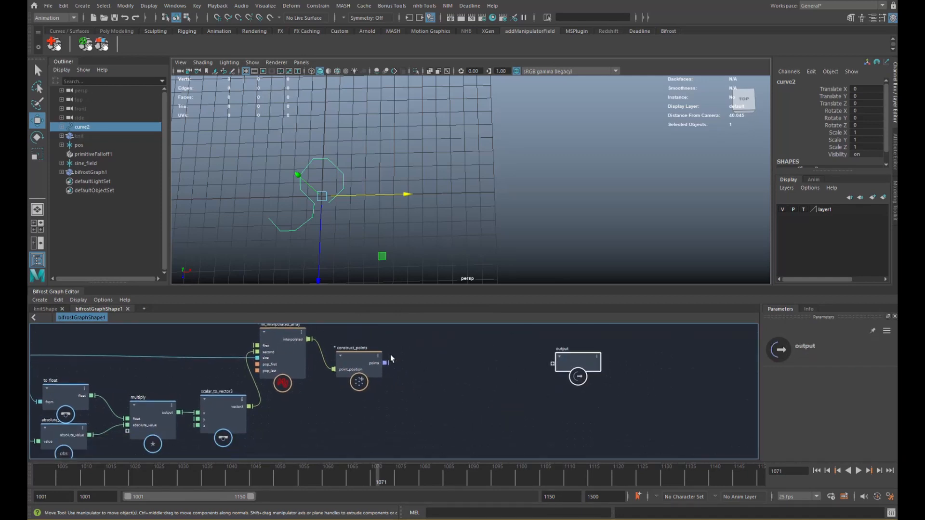
{"action": "left_click_drag", "start_coordinate": [385, 363], "coordinate": [552, 364]}
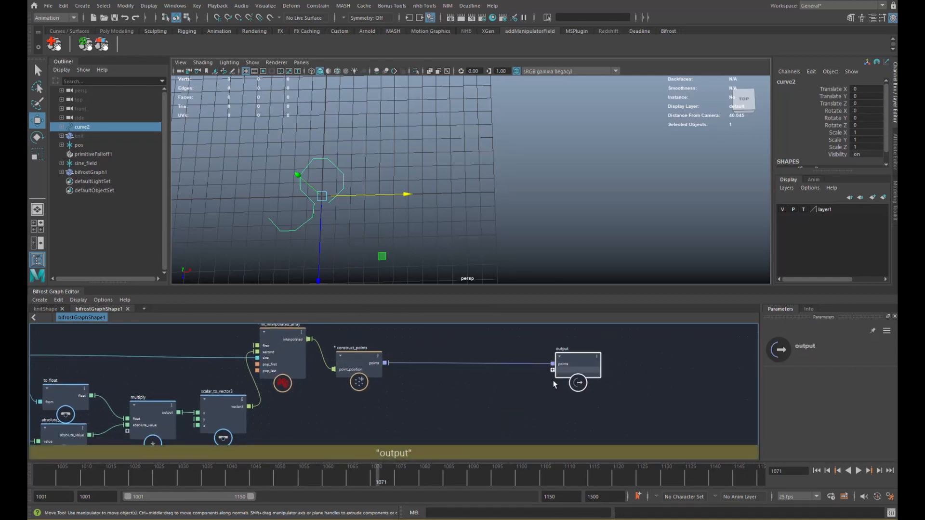
- Deselect curve2 in the scene and close the knitShape graph tab
{"action": "key", "text": "q"}
{"action": "left_click", "coordinate": [463, 236]}
{"action": "left_click", "coordinate": [61, 308]}
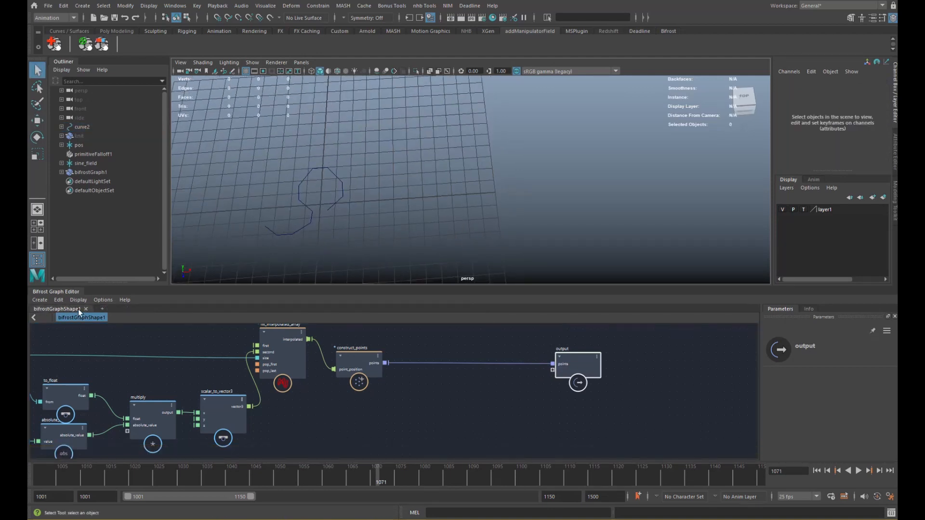
- Frame the whole graph and inspect the fill_interpolated_array and input nodes
{"action": "key", "text": "a"}
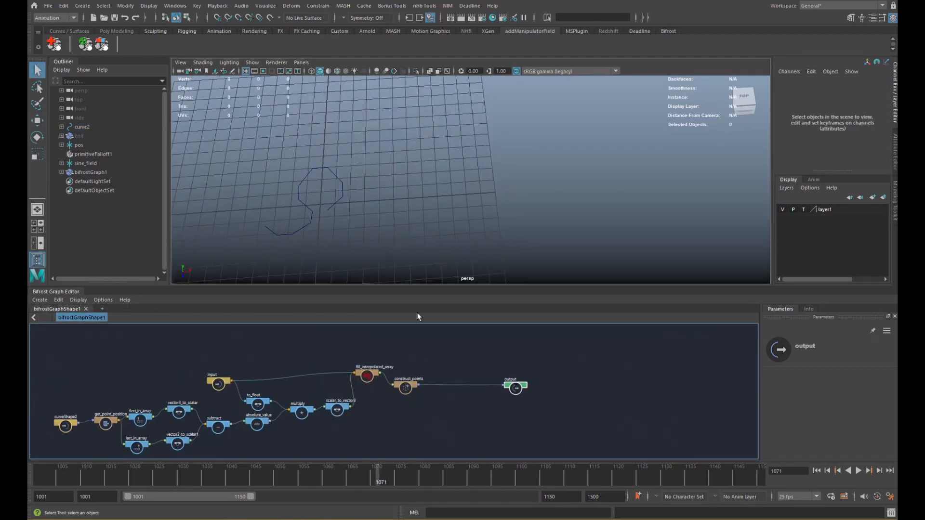
{"action": "left_click", "coordinate": [367, 376]}
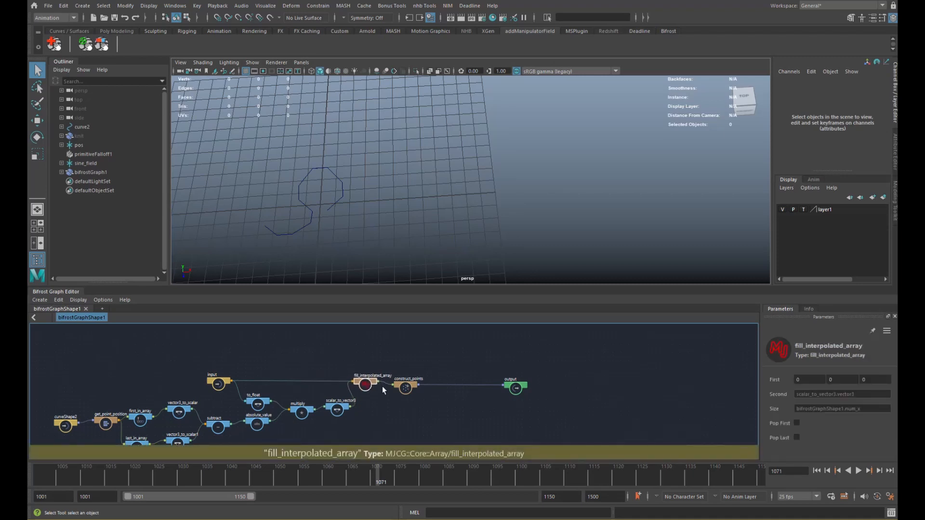
{"action": "scroll", "coordinate": [383, 386], "scroll_direction": "up", "scroll_amount": 2}
{"action": "left_click", "coordinate": [138, 381]}
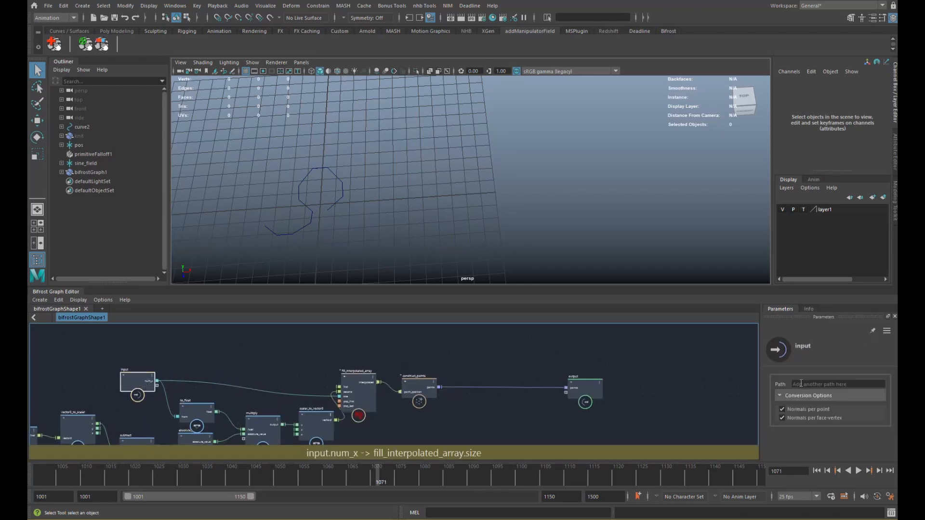
- Select bifrostGraph1 and set Num X to 10 in the Channel Box
{"action": "left_click", "coordinate": [93, 172]}
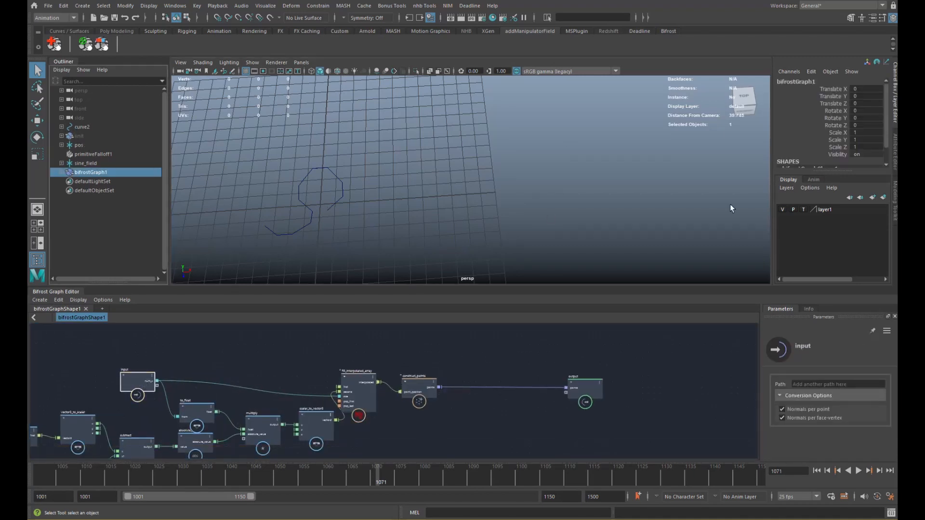
{"action": "left_click_drag", "start_coordinate": [887, 144], "coordinate": [889, 161]}
{"action": "left_click", "coordinate": [868, 156]}
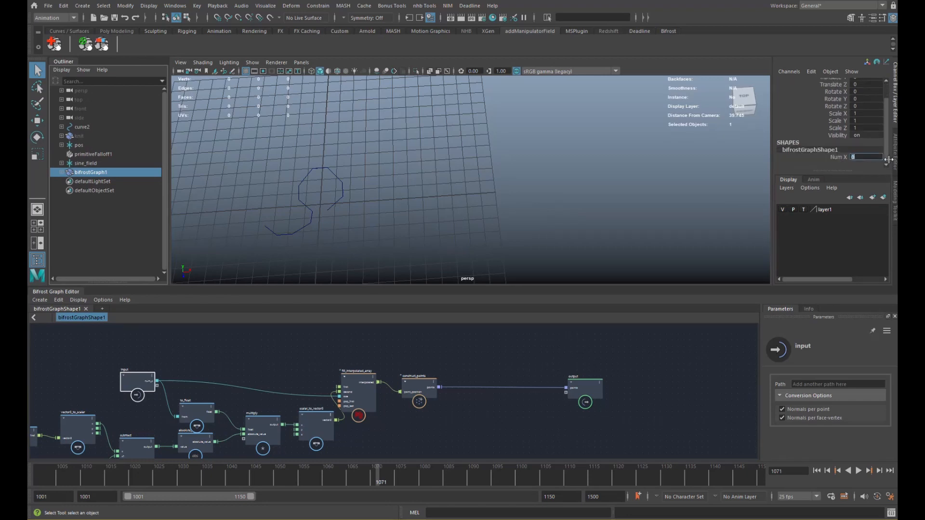
{"action": "left_click_drag", "start_coordinate": [505, 226], "coordinate": [523, 198], "text": "alt"}
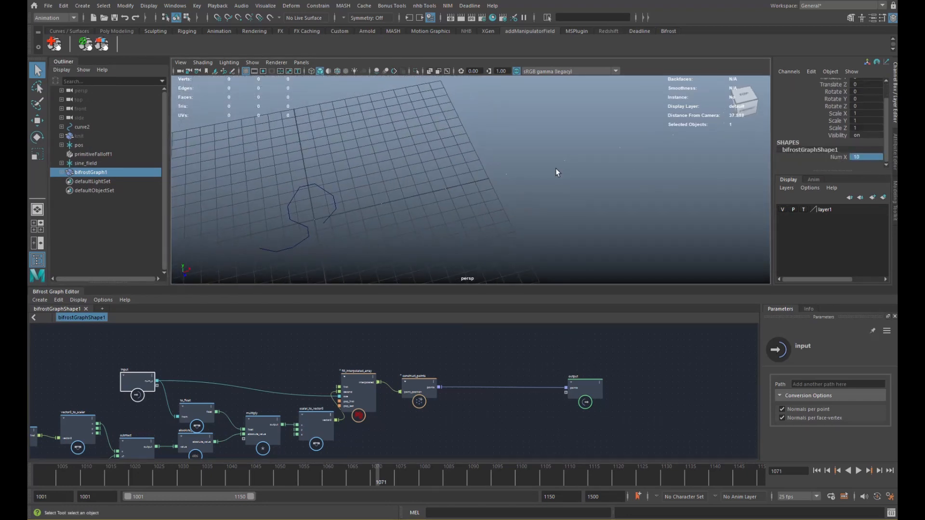
{"action": "left_click", "coordinate": [495, 419]}
{"action": "key", "text": "Tab"}
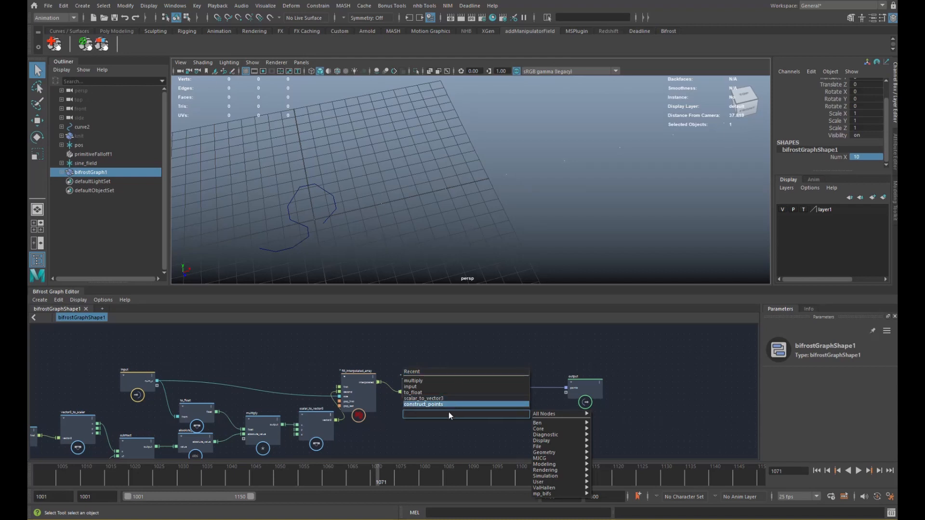
- Add a set_instance_geometry node and connect construct_points' points to its points input
{"action": "type", "text": "curves"}
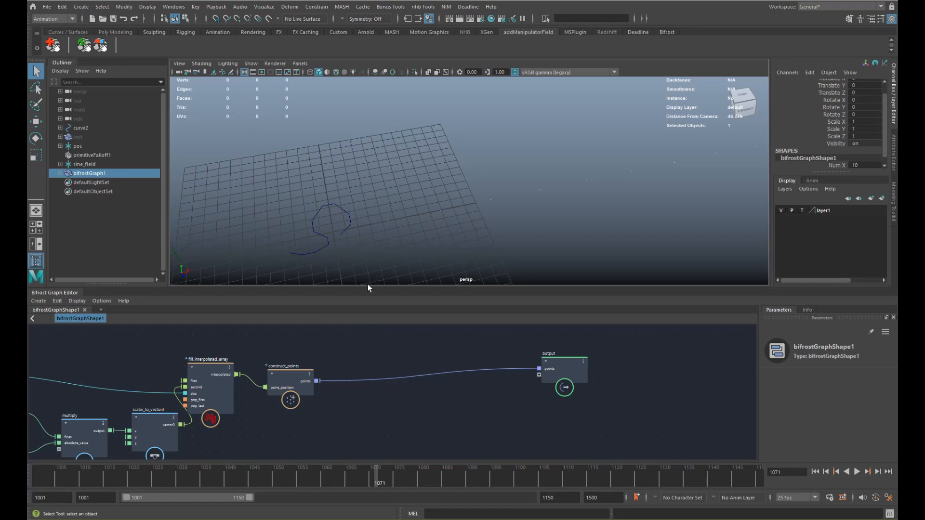
{"action": "middle_click_drag", "start_coordinate": [367, 361], "coordinate": [366, 357], "text": "alt"}
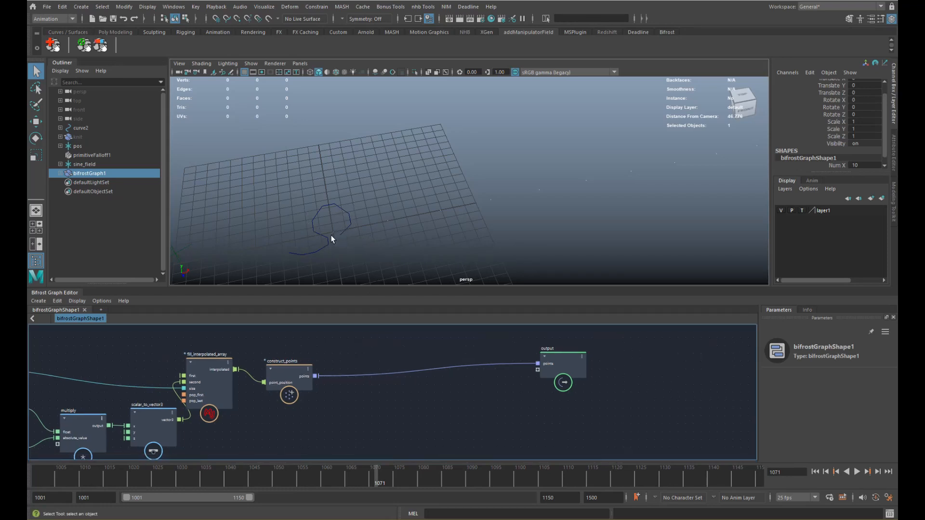
{"action": "mouse_move", "coordinate": [343, 376]}
{"action": "middle_mouse_down", "text": "alt"}
{"action": "mouse_move", "coordinate": [345, 365]}
{"action": "mouse_move", "coordinate": [358, 385]}
{"action": "middle_mouse_up", "text": "alt"}
{"action": "key", "text": "Tab"}
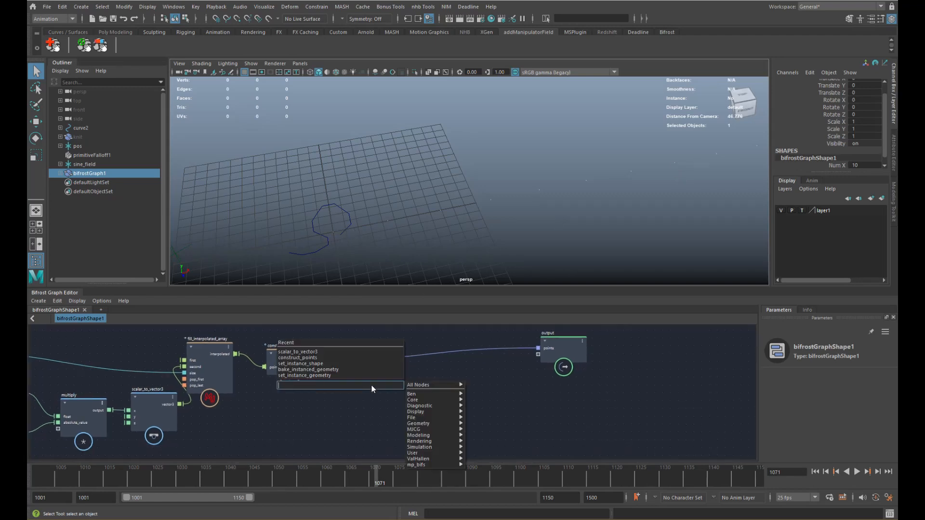
{"action": "type", "text": "instan"}
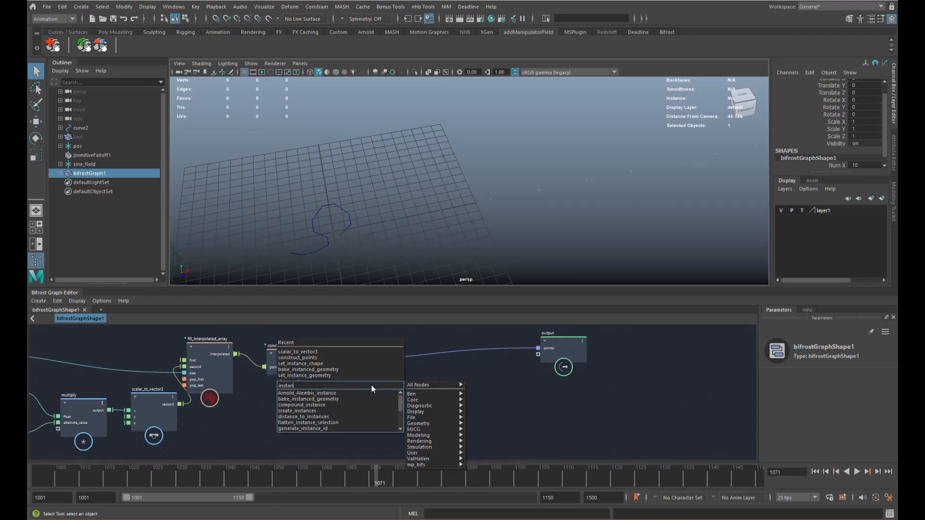
{"action": "scroll", "coordinate": [398, 399], "scroll_direction": "down", "scroll_amount": 2}
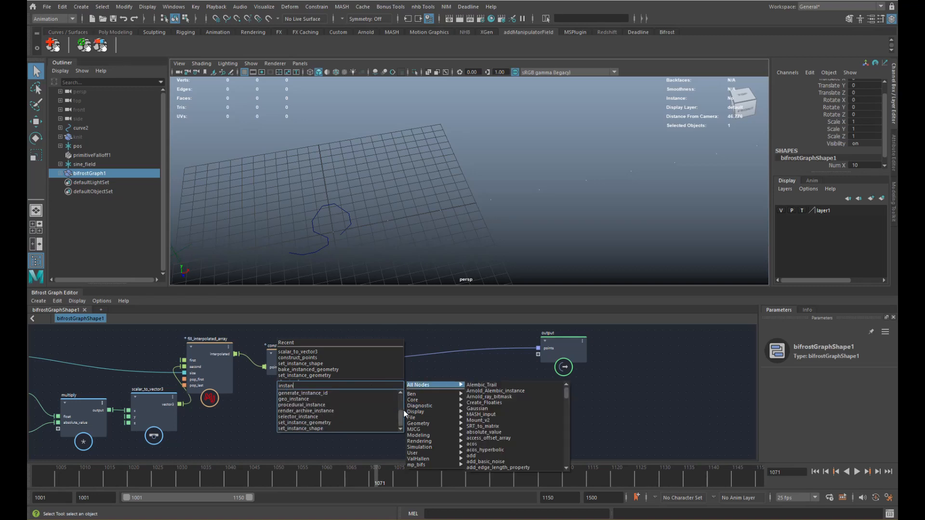
{"action": "left_click", "coordinate": [323, 424]}
{"action": "middle_click_drag", "start_coordinate": [397, 400], "coordinate": [411, 392], "text": "alt"}
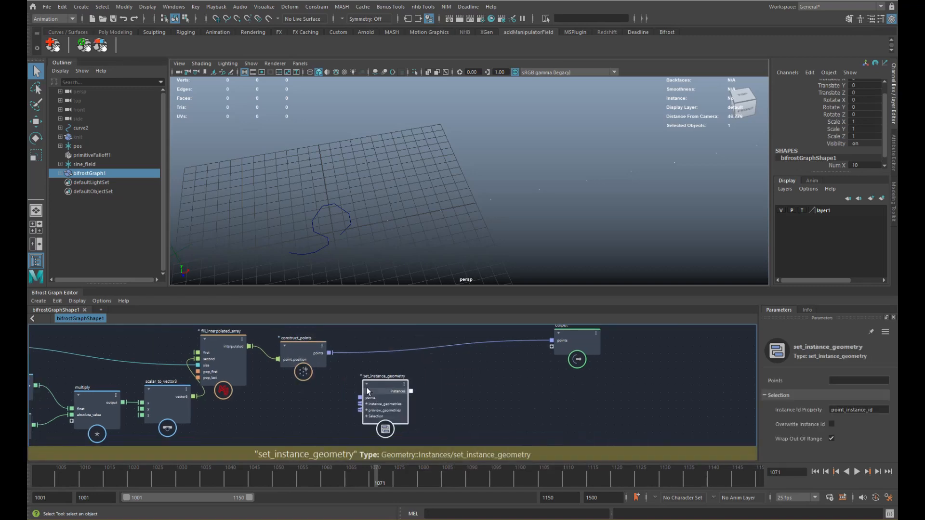
{"action": "left_click_drag", "start_coordinate": [330, 353], "coordinate": [359, 398]}
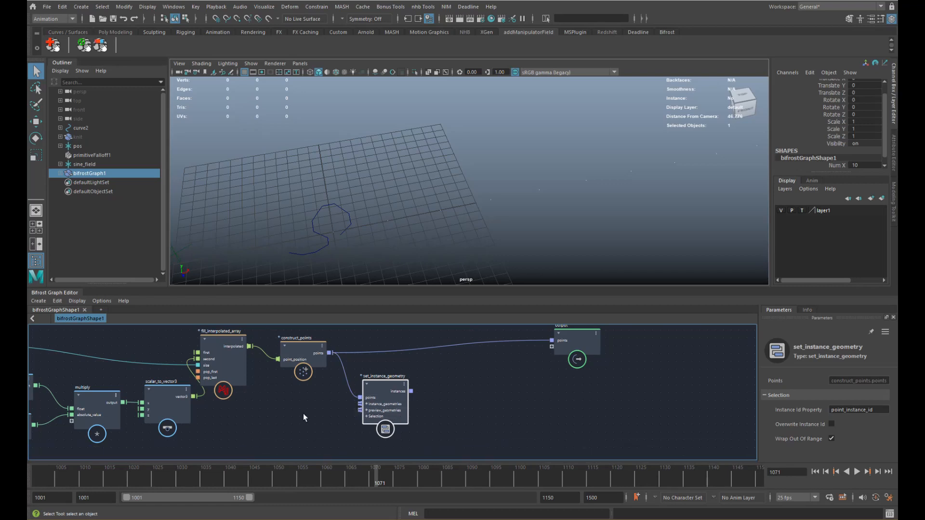
- Wire the curve's strands into instance_geometries and the instances output into the graph output
{"action": "middle_click_drag", "start_coordinate": [356, 407], "coordinate": [532, 374], "text": "alt"}
{"action": "left_click_drag", "start_coordinate": [554, 359], "coordinate": [541, 386]}
{"action": "middle_click_drag", "start_coordinate": [410, 369], "coordinate": [610, 347], "text": "alt"}
{"action": "scroll", "coordinate": [385, 382], "scroll_direction": "down", "scroll_amount": 1}
{"action": "middle_click_drag", "start_coordinate": [349, 384], "coordinate": [372, 381], "text": "alt"}
{"action": "left_click_drag", "start_coordinate": [66, 382], "coordinate": [722, 371]}
{"action": "middle_click_drag", "start_coordinate": [712, 385], "coordinate": [486, 416], "text": "alt"}
{"action": "left_click_drag", "start_coordinate": [485, 416], "coordinate": [506, 421]}
{"action": "left_click_drag", "start_coordinate": [631, 351], "coordinate": [631, 352]}
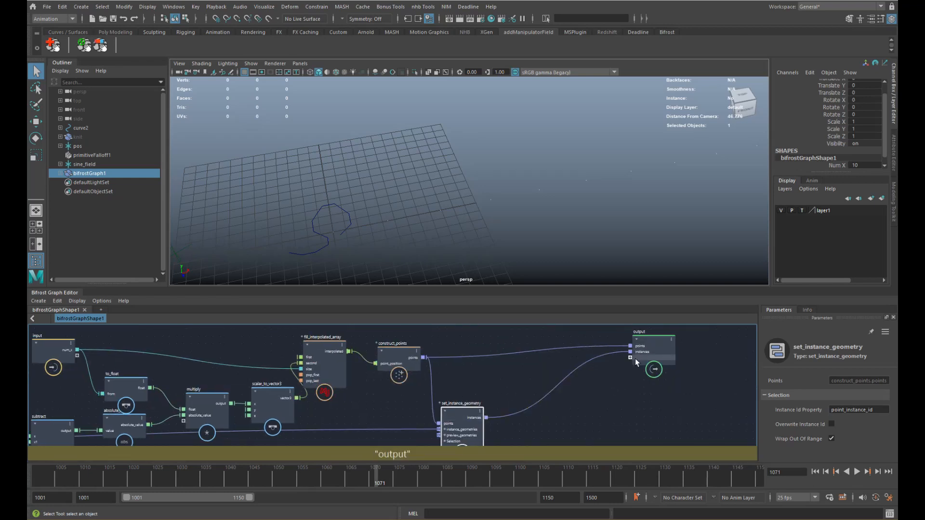
- Orbit to view the row of instanced loops and tidy the multiply and to_float nodes
{"action": "left_click_drag", "start_coordinate": [414, 244], "coordinate": [435, 232], "text": "alt"}
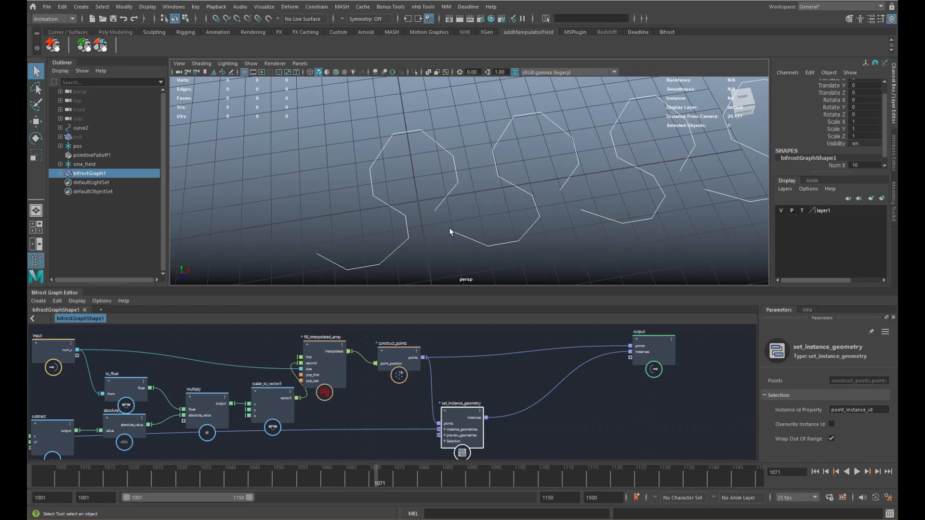
{"action": "middle_click_drag", "start_coordinate": [248, 365], "coordinate": [485, 361]}
{"action": "left_click_drag", "start_coordinate": [465, 389], "coordinate": [469, 387]}
{"action": "middle_click_drag", "start_coordinate": [639, 175], "coordinate": [482, 188], "text": "alt"}
{"action": "left_click_drag", "start_coordinate": [482, 191], "coordinate": [522, 168], "text": "alt"}
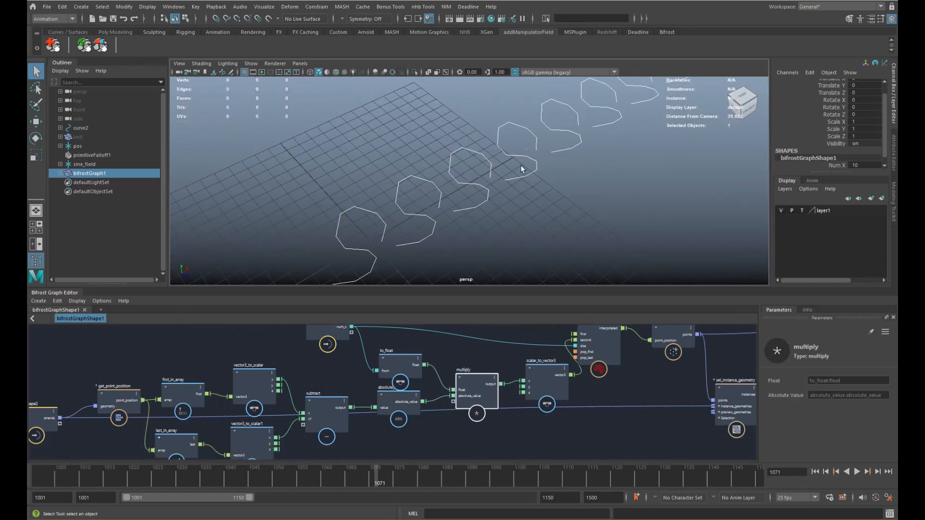
{"action": "middle_click_drag", "start_coordinate": [383, 356], "coordinate": [405, 376]}
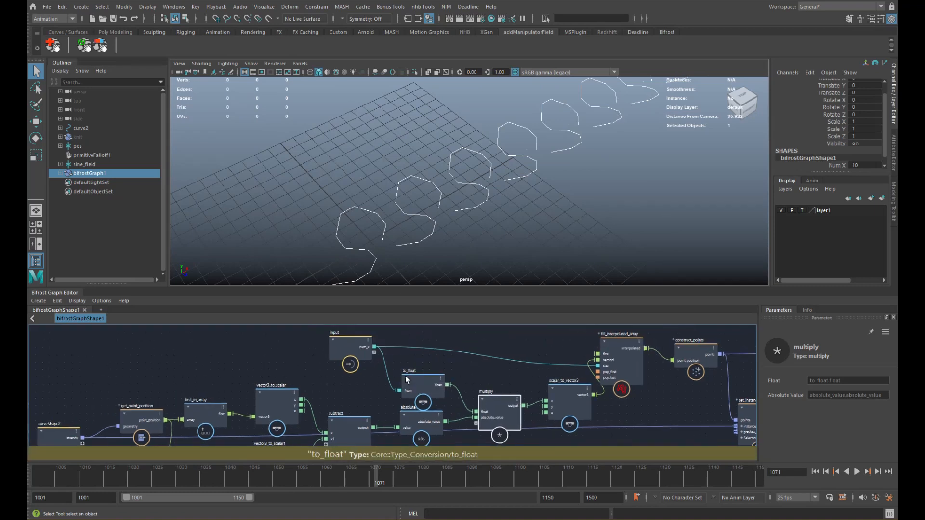
{"action": "left_click", "coordinate": [334, 345]}
{"action": "left_click_drag", "start_coordinate": [407, 376], "coordinate": [410, 369]}
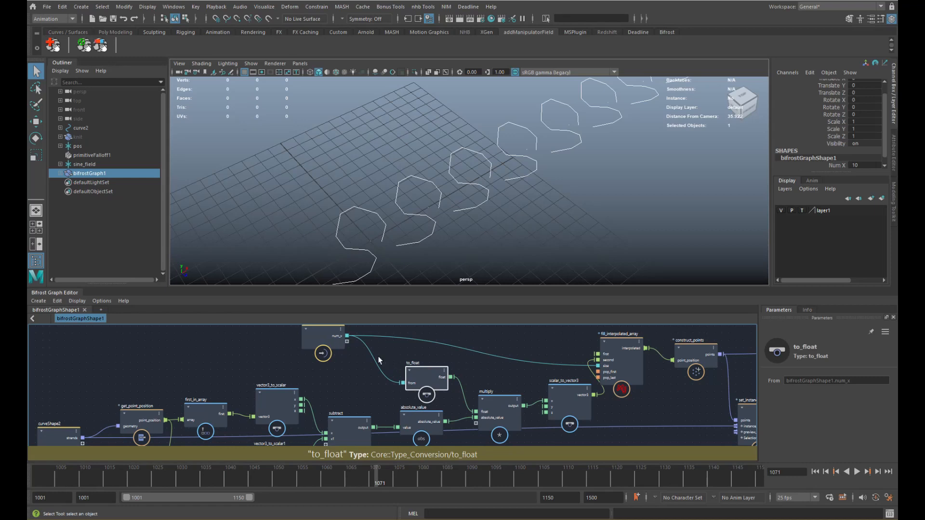
{"action": "left_click", "coordinate": [357, 357]}
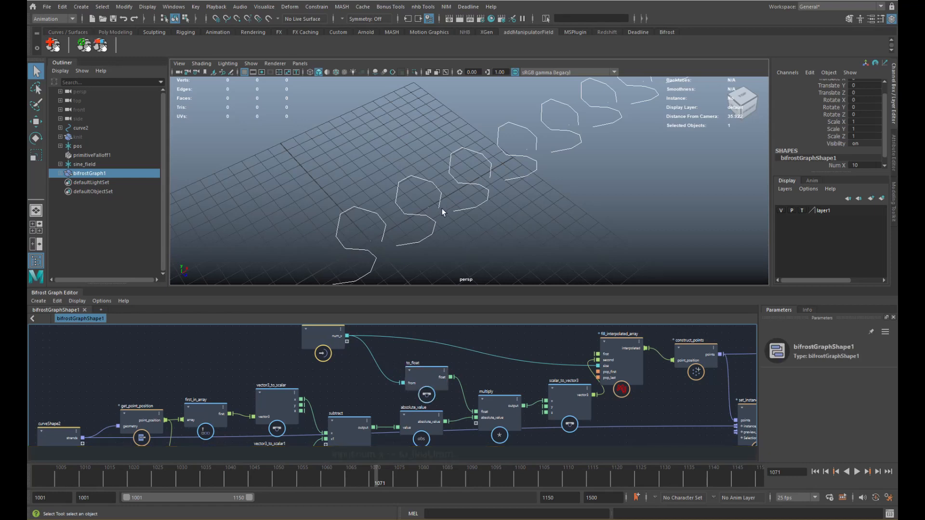
{"action": "key", "text": "Tab"}
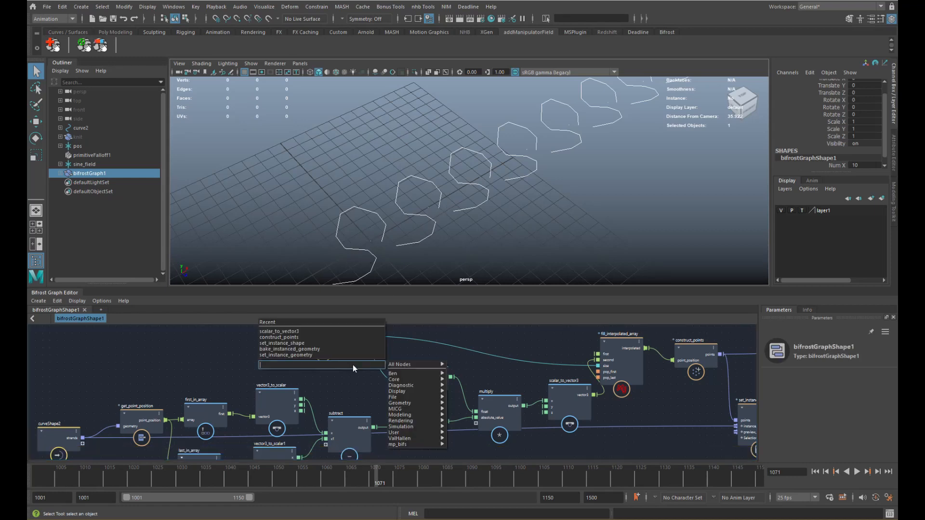
- Insert a decrement node between num_x and to_float's from input
{"action": "type", "text": "decrement"}
{"action": "key", "text": "Return"}
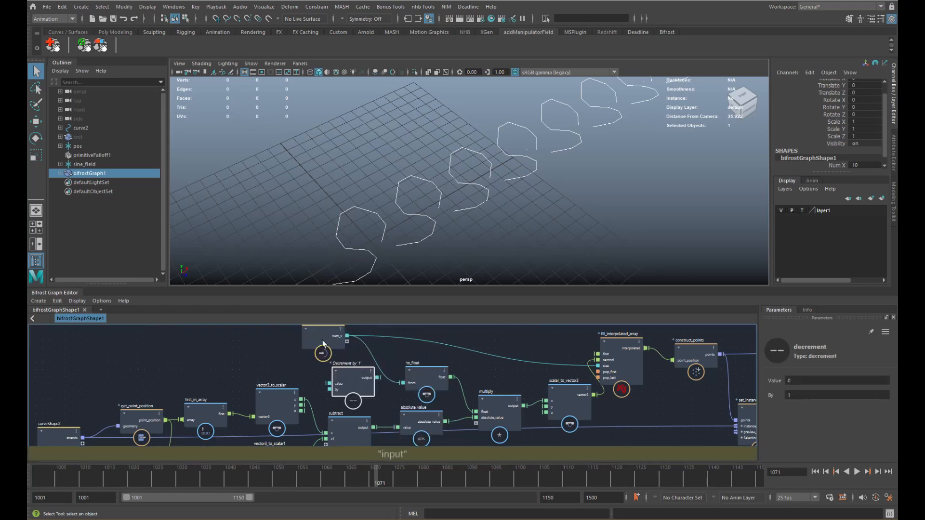
{"action": "left_click_drag", "start_coordinate": [322, 341], "coordinate": [295, 339]}
{"action": "middle_click_drag", "start_coordinate": [312, 343], "coordinate": [309, 349], "text": "alt"}
{"action": "left_click_drag", "start_coordinate": [317, 340], "coordinate": [326, 386]}
{"action": "left_click", "coordinate": [366, 382]}
{"action": "left_click_drag", "start_coordinate": [398, 390], "coordinate": [378, 384]}
- Orbit to inspect the respaced loops, then select set_instance_geometry in the graph
{"action": "left_click_drag", "start_coordinate": [455, 195], "coordinate": [380, 208], "text": "alt"}
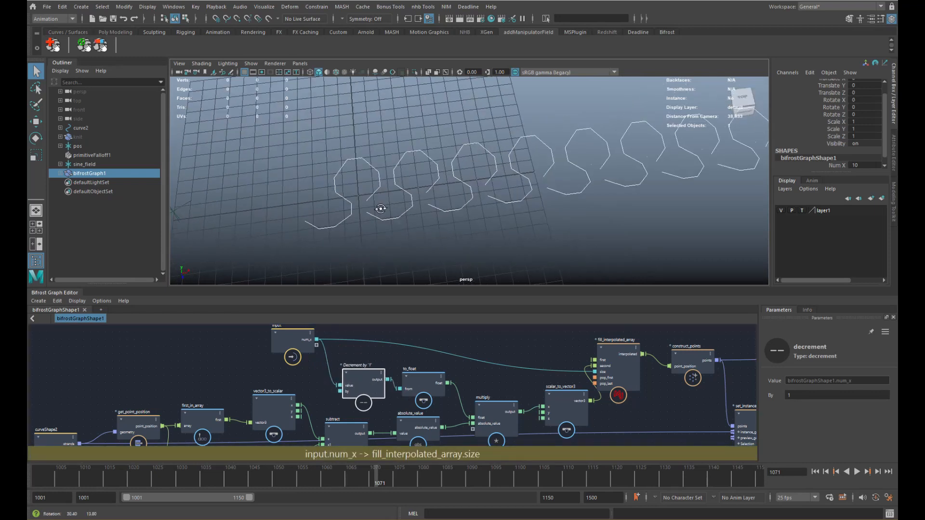
{"action": "middle_click_drag", "start_coordinate": [380, 209], "coordinate": [461, 211], "text": "alt"}
{"action": "right_click_drag", "start_coordinate": [460, 211], "coordinate": [554, 218], "text": "alt"}
{"action": "left_click_drag", "start_coordinate": [548, 214], "coordinate": [399, 228], "text": "alt"}
{"action": "middle_click_drag", "start_coordinate": [600, 397], "coordinate": [328, 384], "text": "alt"}
{"action": "middle_click_drag", "start_coordinate": [520, 386], "coordinate": [367, 381], "text": "alt"}
{"action": "left_click", "coordinate": [331, 408]}
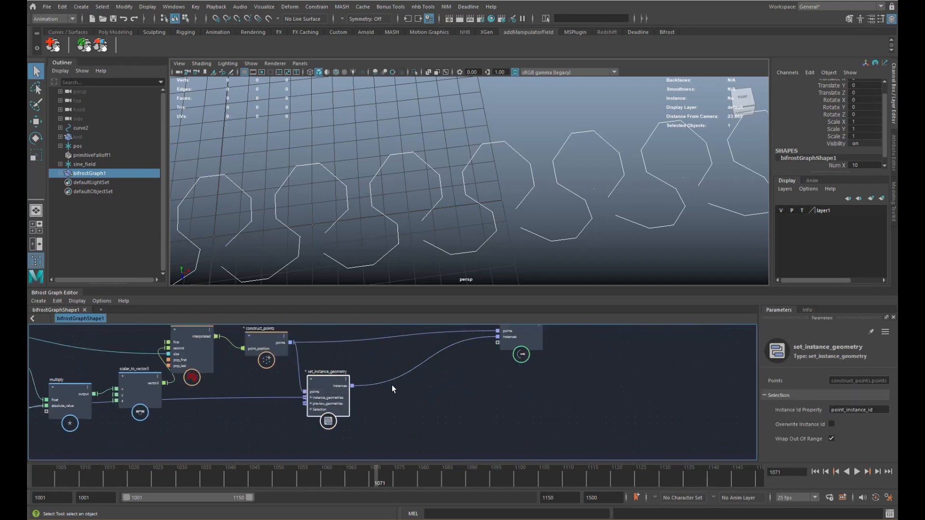
- Add a get_point_position node fed by set_instance_geometry's instances
{"action": "left_click", "coordinate": [392, 391]}
{"action": "key", "text": "Tab"}
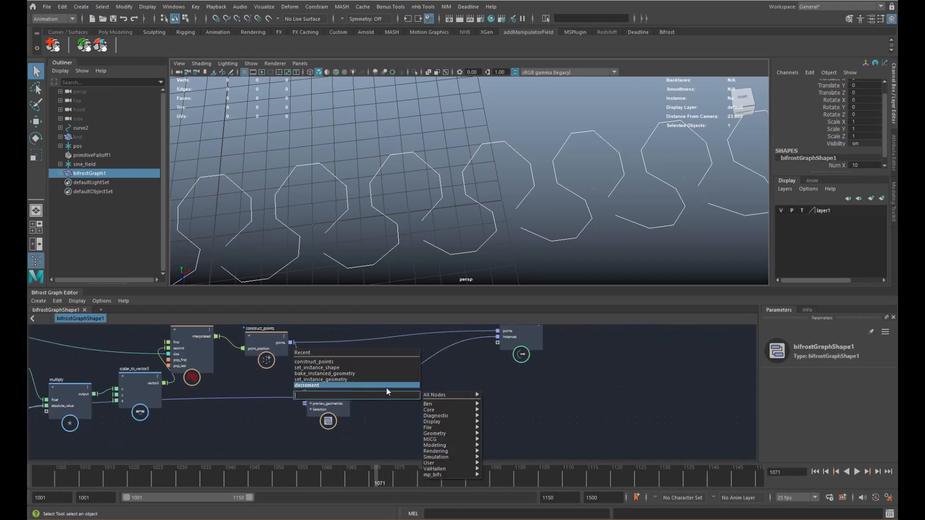
{"action": "type", "text": "get_point"}
{"action": "key", "text": "Return"}
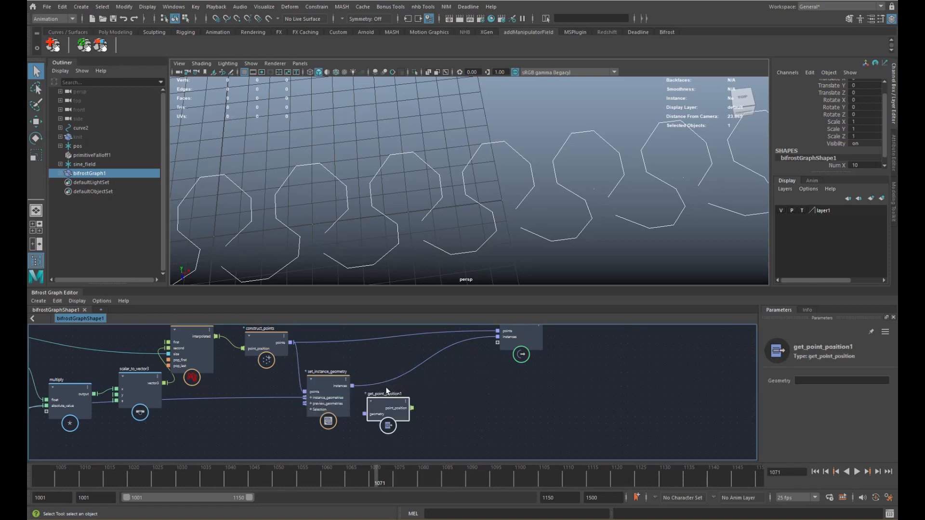
{"action": "left_click_drag", "start_coordinate": [352, 386], "coordinate": [386, 395]}
{"action": "left_click", "coordinate": [439, 384]}
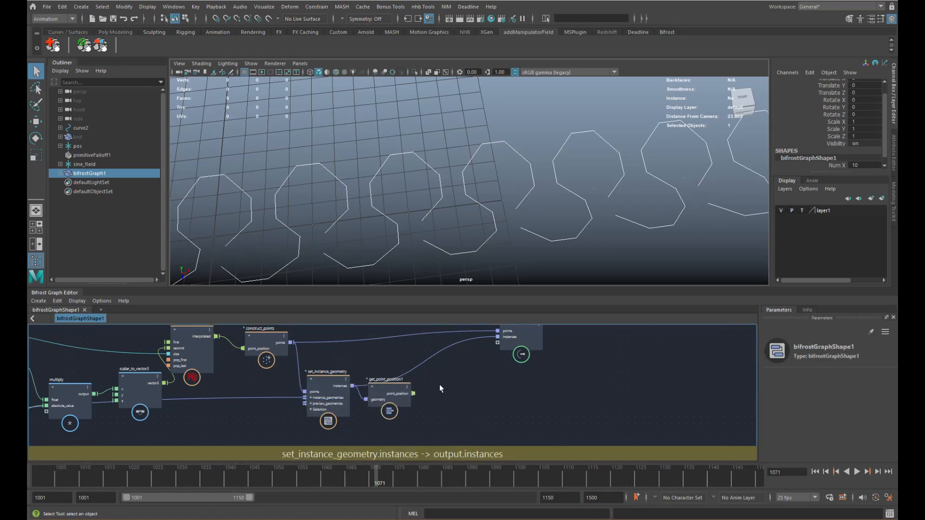
- Add a construct_strands node fed by the point positions
{"action": "key", "text": "Tab"}
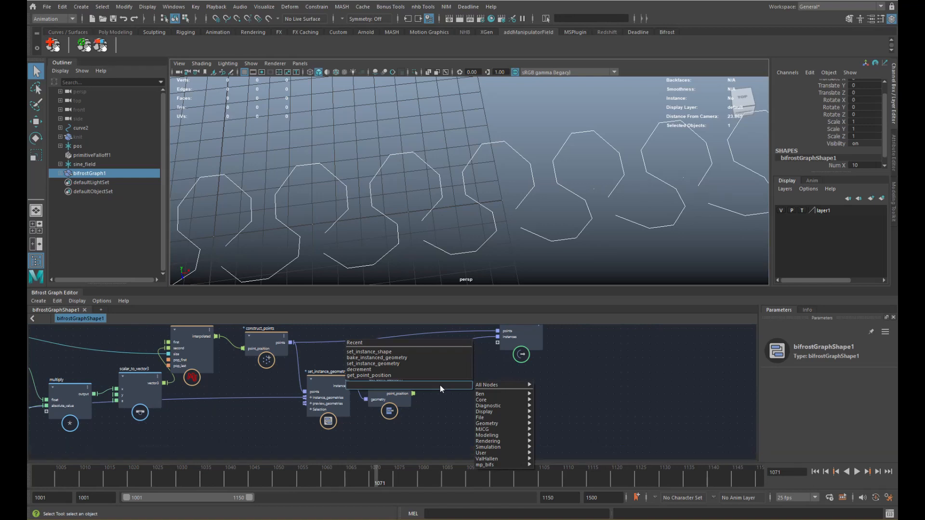
{"action": "type", "text": "constru"}
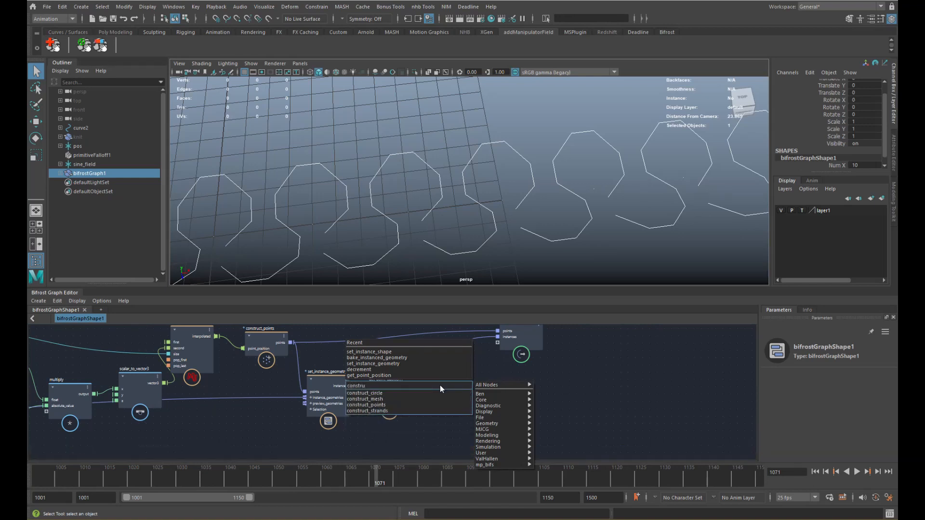
{"action": "key", "text": "Down"}
{"action": "key", "text": "Down"}
{"action": "key", "text": "Down"}
{"action": "key", "text": "Down"}
{"action": "key", "text": "Return"}
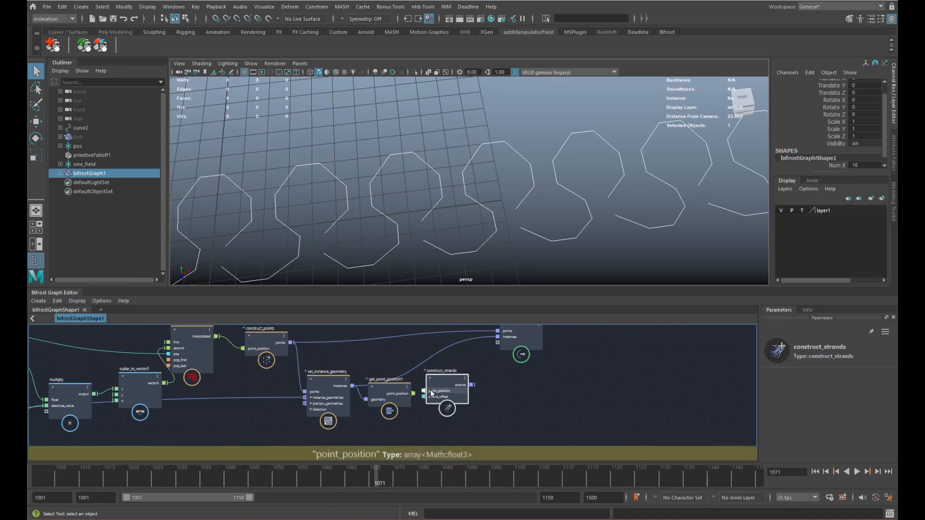
{"action": "left_click_drag", "start_coordinate": [414, 393], "coordinate": [485, 379]}
{"action": "middle_click_drag", "start_coordinate": [548, 334], "coordinate": [510, 362], "text": "alt"}
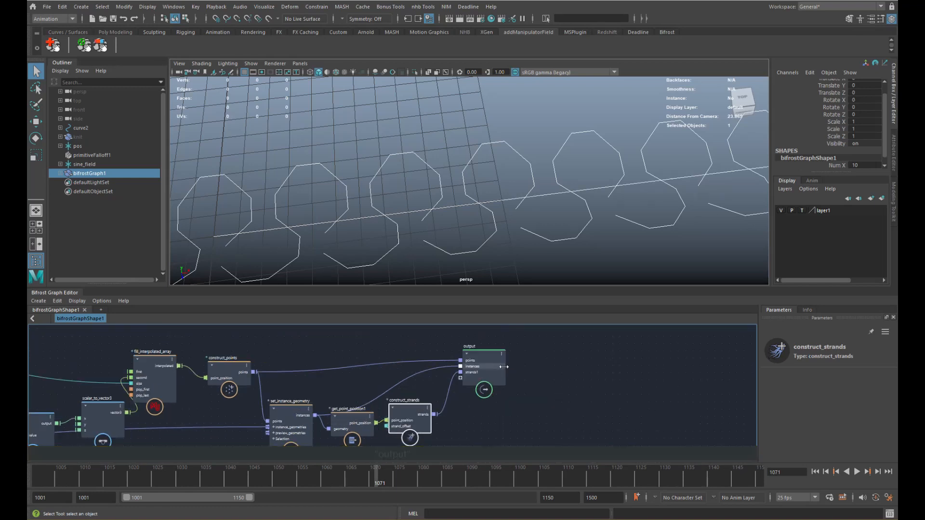
{"action": "scroll", "coordinate": [419, 206], "scroll_direction": "down", "scroll_amount": 4}
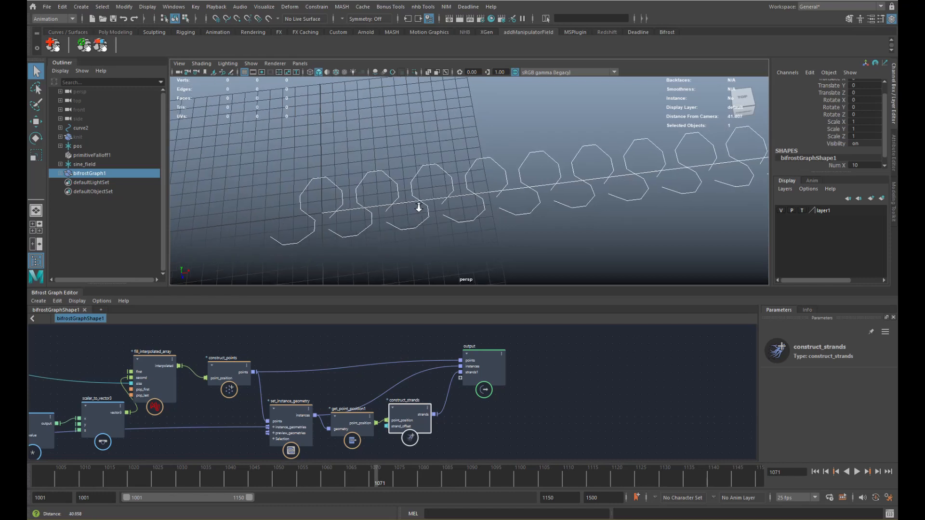
- Delete the instances-to-output wire and move get_point_position1, construct_strands and output right
{"action": "left_click", "coordinate": [398, 386]}
{"action": "key", "text": "Delete"}
{"action": "left_click_drag", "start_coordinate": [411, 414], "coordinate": [416, 402]}
{"action": "left_click_drag", "start_coordinate": [355, 420], "coordinate": [287, 421]}
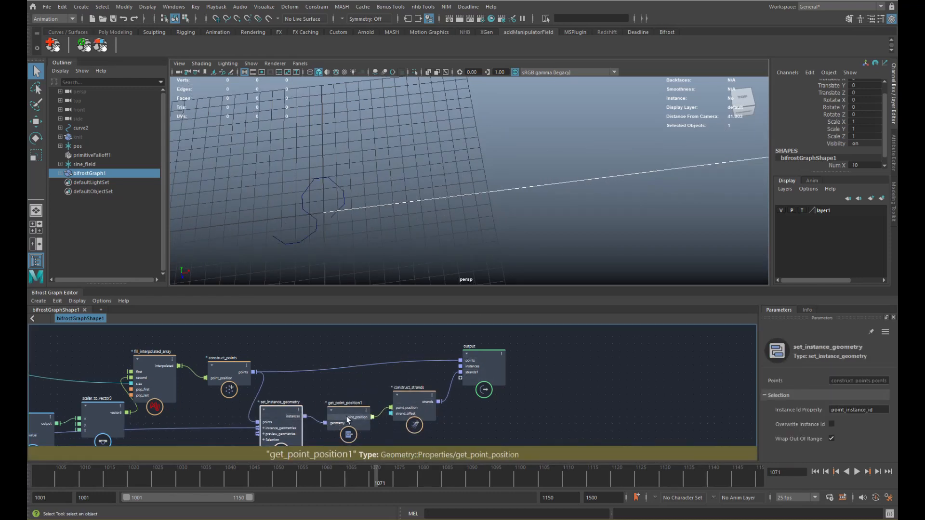
{"action": "left_click_drag", "start_coordinate": [406, 418], "coordinate": [411, 420]}
{"action": "left_click", "coordinate": [473, 377], "text": "shift"}
{"action": "left_click_drag", "start_coordinate": [341, 415], "coordinate": [410, 407]}
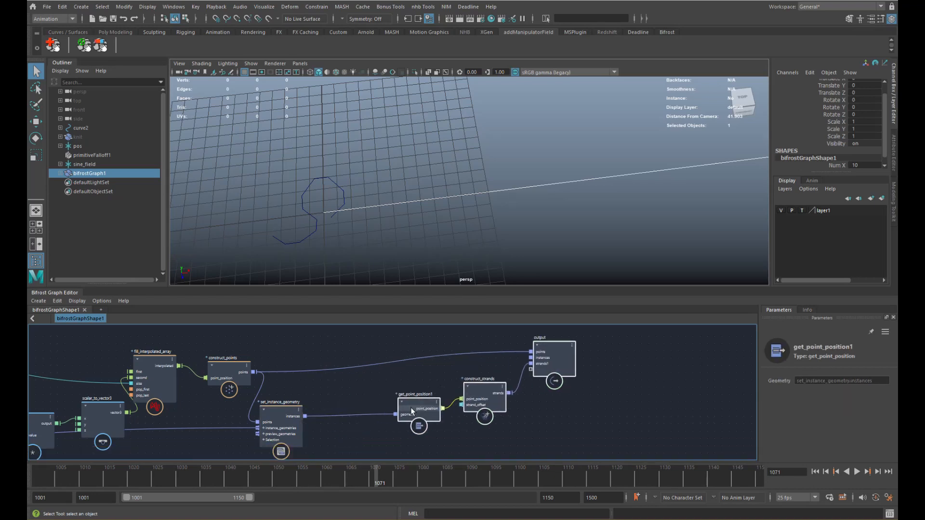
{"action": "left_click", "coordinate": [332, 431]}
{"action": "key", "text": "Tab"}
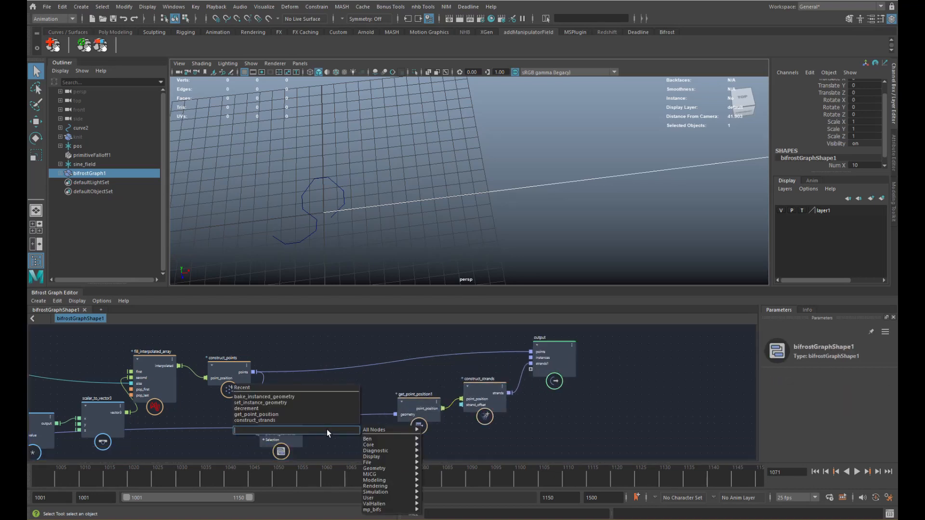
- Insert bake_instanced_geometry between the instances and get_point_position1's geometry input
{"action": "type", "text": "bake"}
{"action": "key", "text": "Down"}
{"action": "key", "text": "Return"}
{"action": "middle_click_drag", "start_coordinate": [327, 430], "coordinate": [316, 400], "text": "alt"}
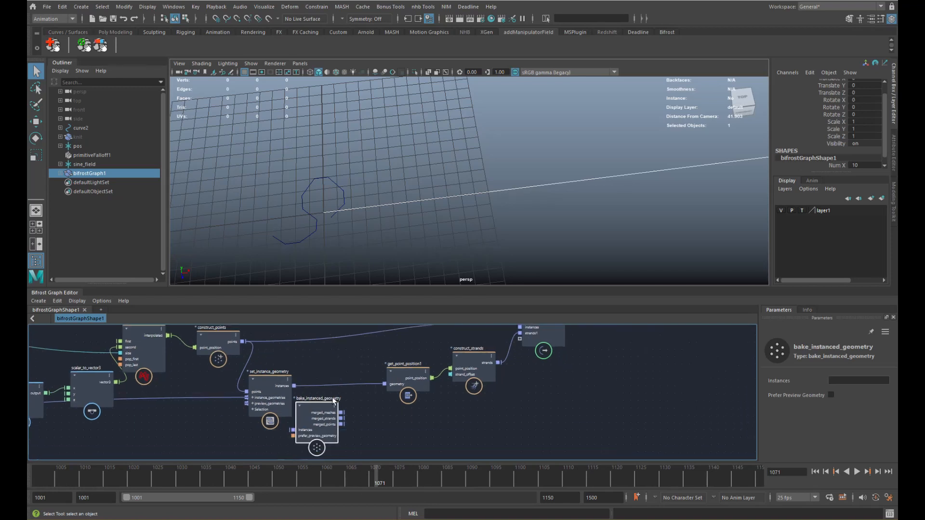
{"action": "mouse_move", "coordinate": [317, 406]}
{"action": "left_mouse_down"}
{"action": "mouse_move", "coordinate": [332, 390]}
{"action": "mouse_move", "coordinate": [308, 415]}
{"action": "left_mouse_up"}
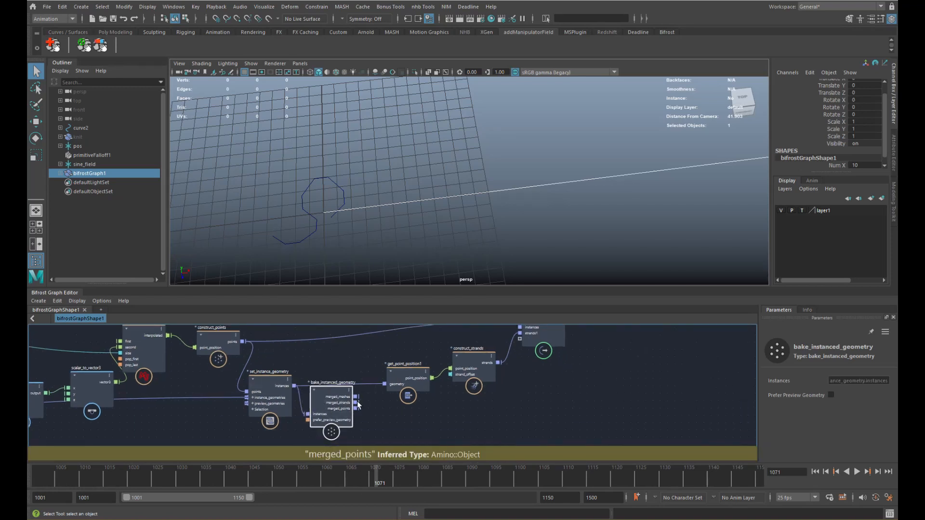
{"action": "left_click_drag", "start_coordinate": [382, 384], "coordinate": [332, 381]}
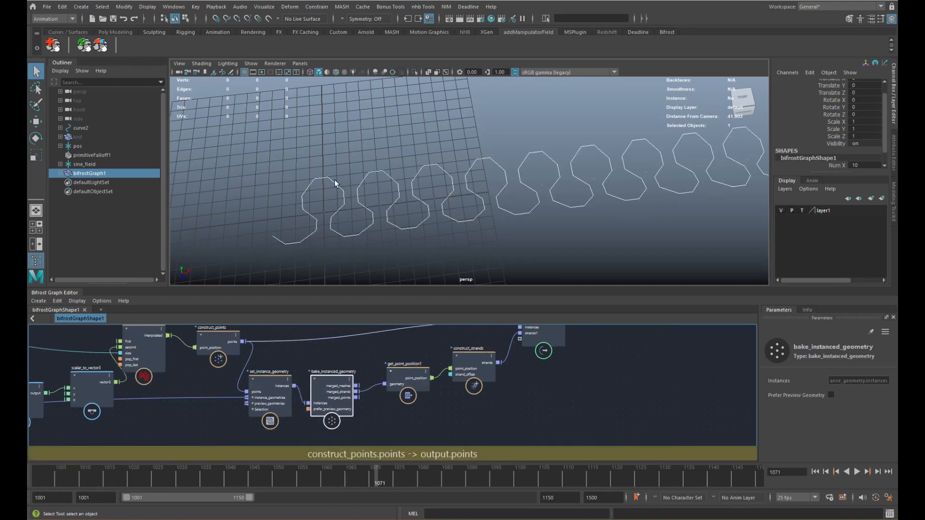
- Rearrange construct_strands, get_point_position1 and output, then detach the points wire from output
{"action": "left_click_drag", "start_coordinate": [474, 368], "coordinate": [475, 377]}
{"action": "left_click_drag", "start_coordinate": [407, 378], "coordinate": [392, 382]}
{"action": "left_click_drag", "start_coordinate": [472, 384], "coordinate": [453, 388]}
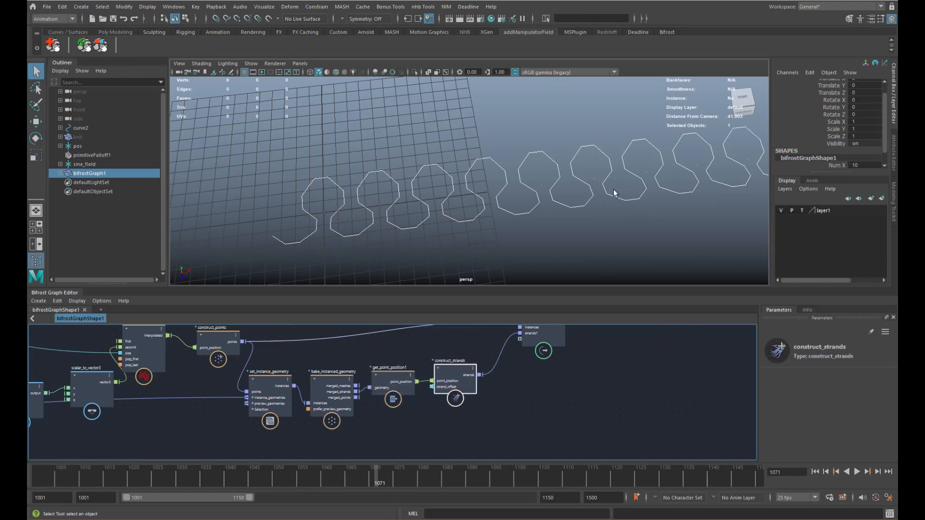
{"action": "middle_click_drag", "start_coordinate": [614, 193], "coordinate": [522, 232], "text": "alt"}
{"action": "left_click_drag", "start_coordinate": [544, 340], "coordinate": [479, 339]}
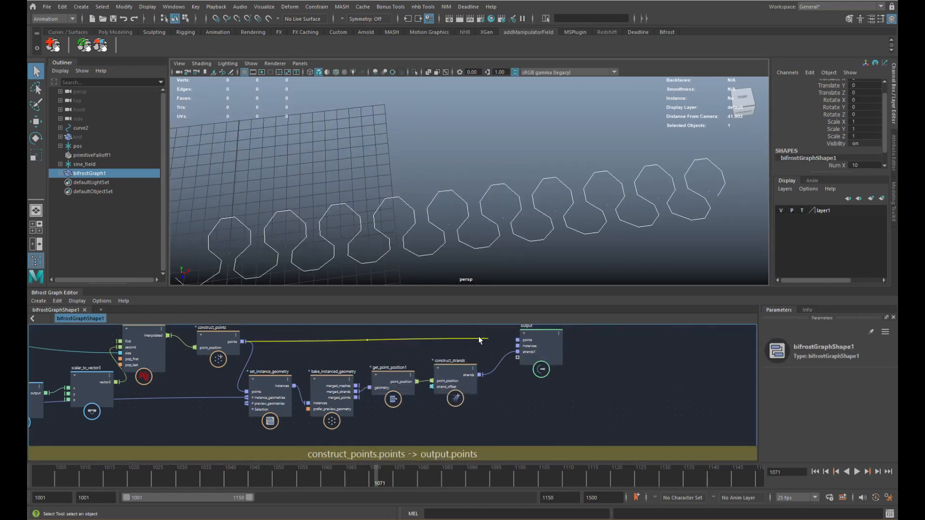
- Delete the instances and points ports from the output node
{"action": "right_click", "coordinate": [530, 347]}
{"action": "left_click", "coordinate": [543, 359]}
{"action": "right_click", "coordinate": [528, 340]}
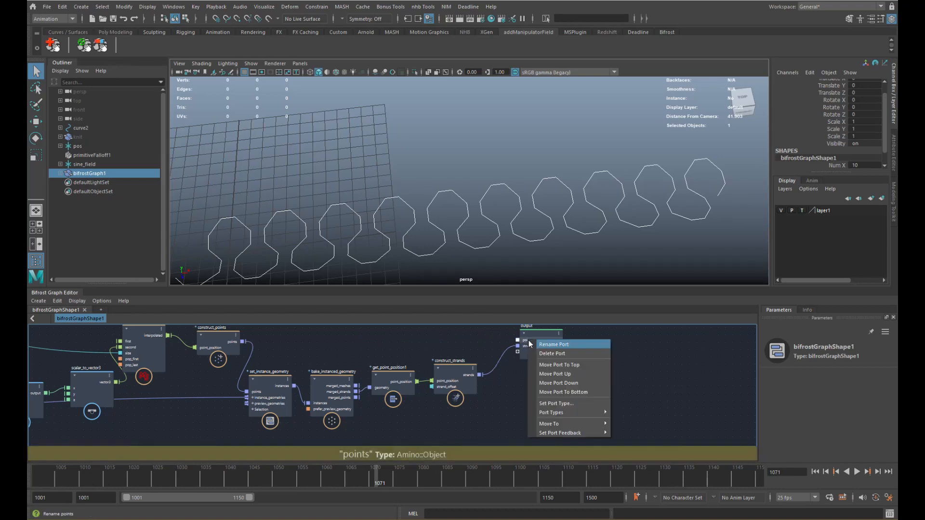
{"action": "left_click", "coordinate": [538, 352]}
{"action": "left_click", "coordinate": [540, 356]}
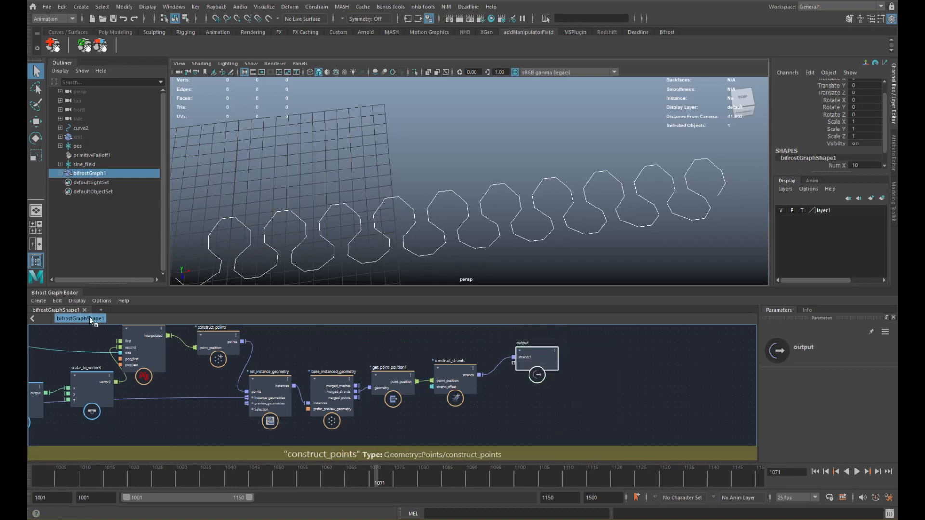
- Zoom out over the graph and marquee-select all the knitting nodes
{"action": "middle_click_drag", "start_coordinate": [481, 379], "coordinate": [546, 384], "text": "alt"}
{"action": "scroll", "coordinate": [546, 384], "scroll_direction": "down", "scroll_amount": 3}
{"action": "middle_click_drag", "start_coordinate": [388, 393], "coordinate": [457, 382], "text": "alt"}
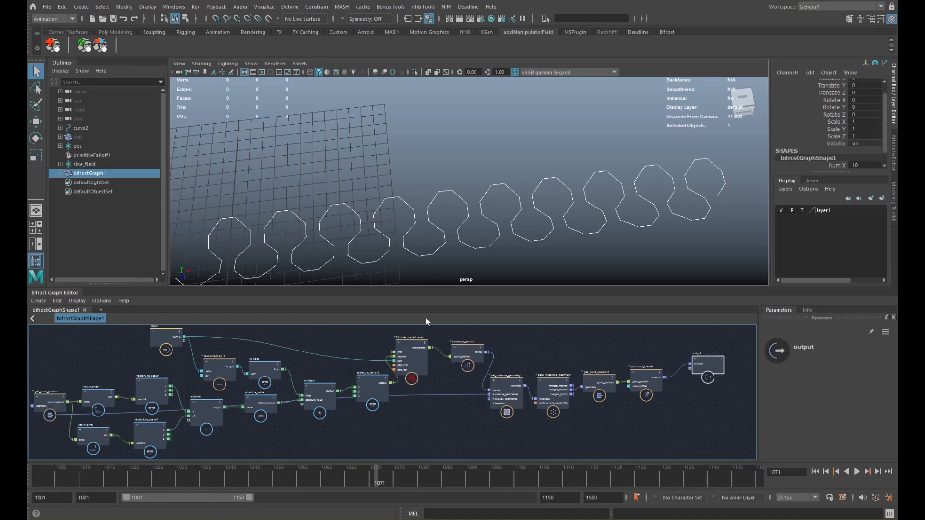
{"action": "scroll", "coordinate": [403, 269], "scroll_direction": "up", "scroll_amount": 4}
{"action": "scroll", "coordinate": [295, 260], "scroll_direction": "down", "scroll_amount": 6}
{"action": "middle_click_drag", "start_coordinate": [188, 415], "coordinate": [268, 407], "text": "alt"}
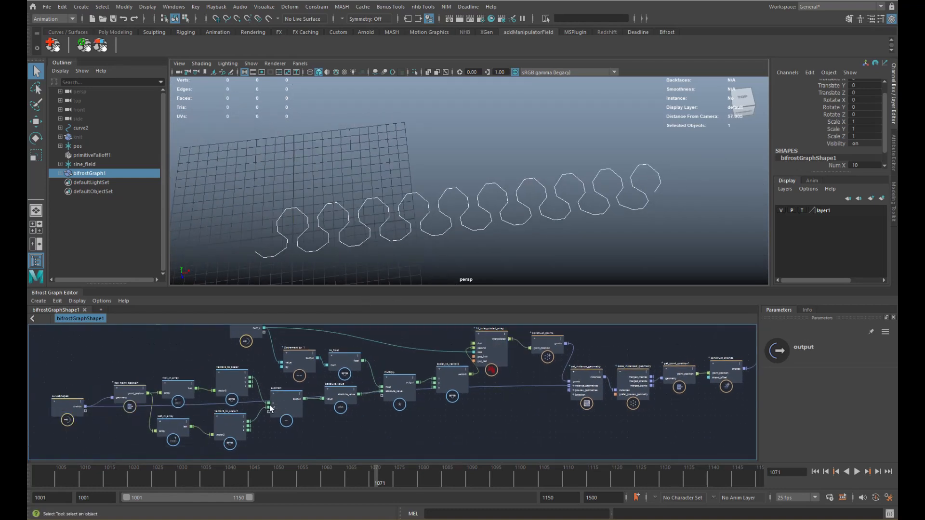
{"action": "scroll", "coordinate": [271, 406], "scroll_direction": "down", "scroll_amount": 2}
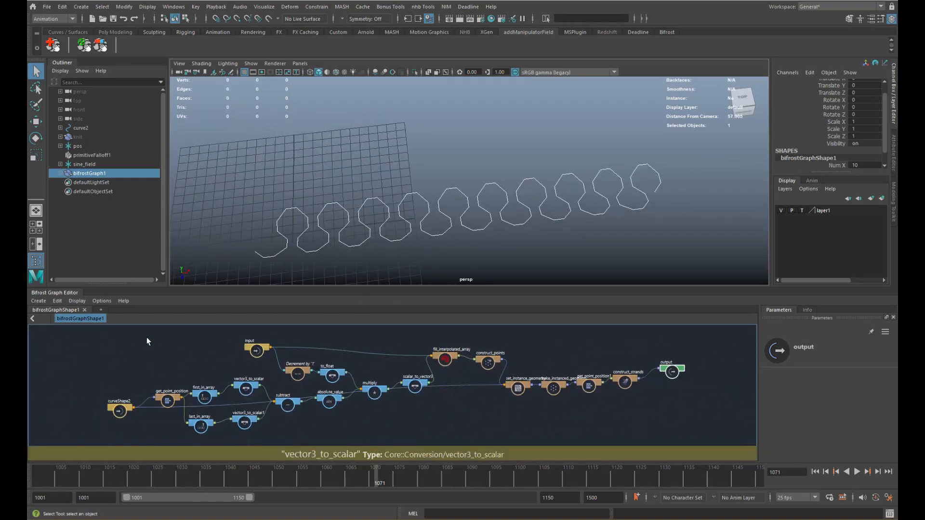
{"action": "left_click_drag", "start_coordinate": [147, 337], "coordinate": [641, 437]}
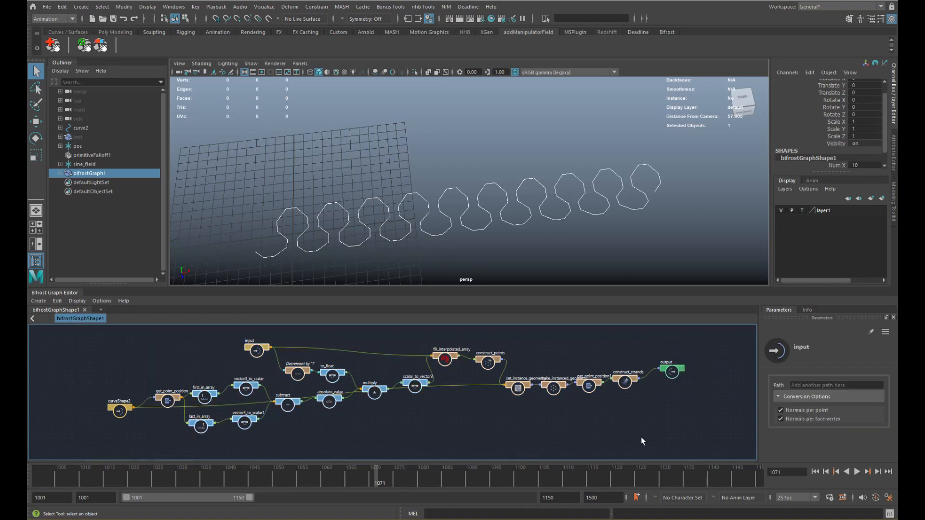
- Collapse the selected nodes into a compound named knit
{"action": "right_click", "coordinate": [626, 419]}
{"action": "left_click", "coordinate": [648, 430]}
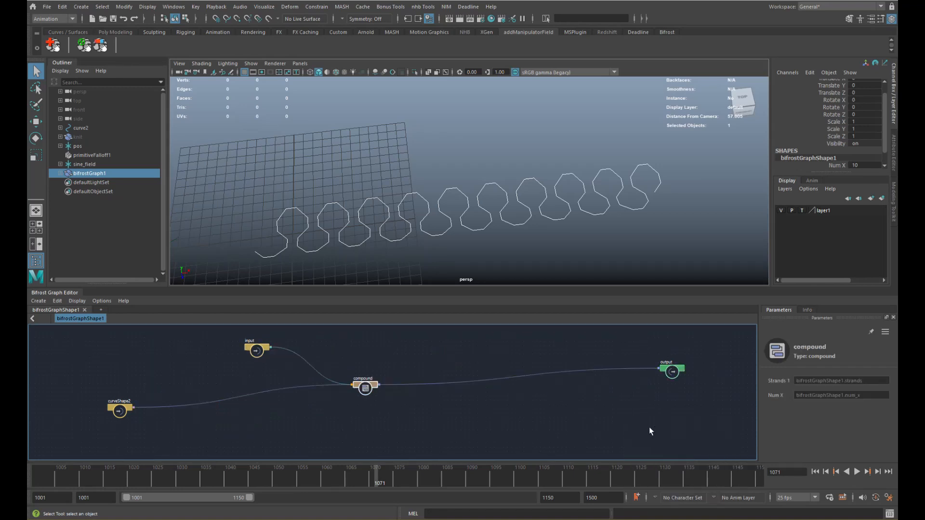
{"action": "scroll", "coordinate": [303, 375], "scroll_direction": "up", "scroll_amount": 3}
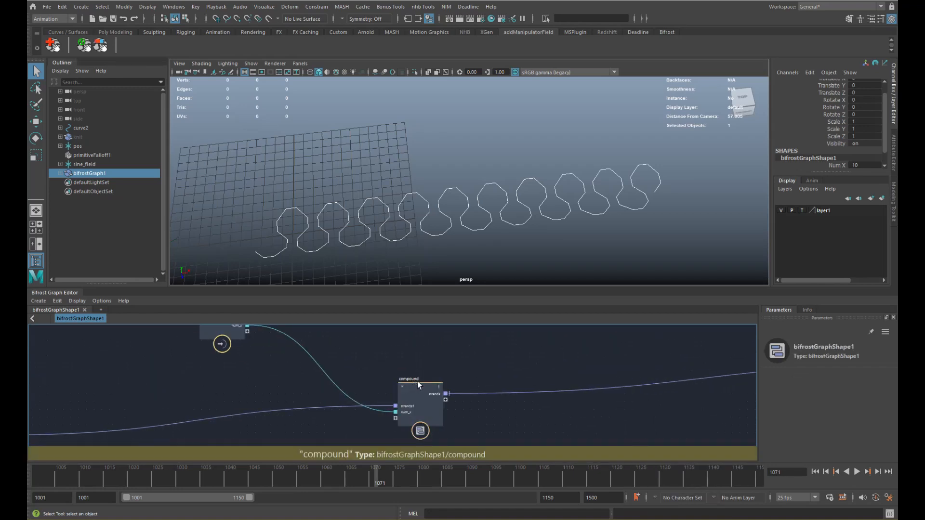
{"action": "double_click", "coordinate": [414, 378]}
{"action": "type", "text": "knit"}
{"action": "key", "text": "Return"}
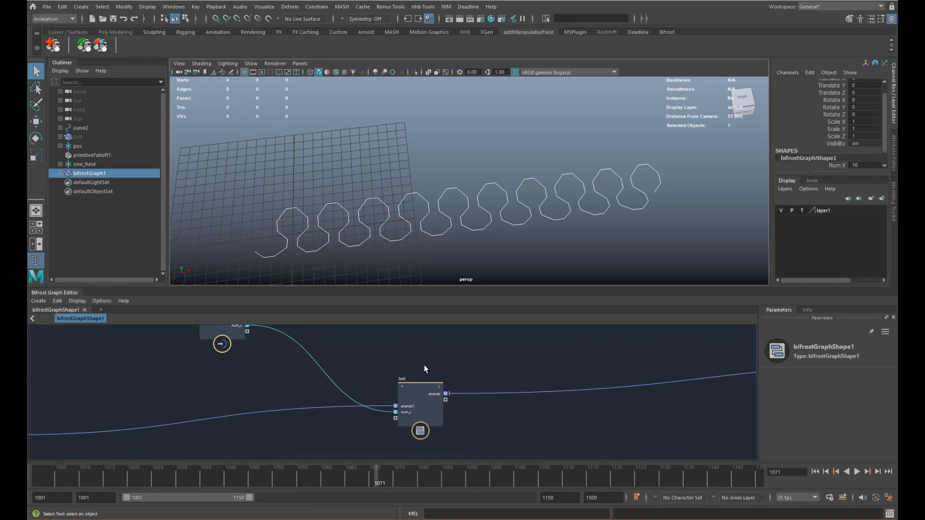
- Move curveShape2, the input node and the output node beside the knit compound
{"action": "middle_click_drag", "start_coordinate": [293, 375], "coordinate": [349, 358], "text": "alt"}
{"action": "left_click_drag", "start_coordinate": [46, 424], "coordinate": [368, 400]}
{"action": "middle_click_drag", "start_coordinate": [311, 356], "coordinate": [283, 380], "text": "alt"}
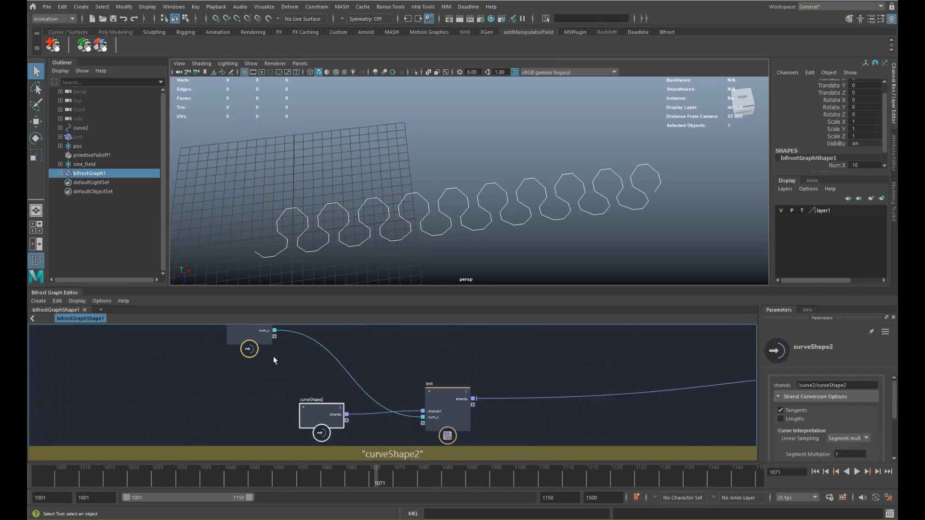
{"action": "left_click_drag", "start_coordinate": [253, 340], "coordinate": [364, 375]}
{"action": "middle_click_drag", "start_coordinate": [433, 389], "coordinate": [335, 351], "text": "alt"}
{"action": "middle_click_drag", "start_coordinate": [600, 356], "coordinate": [454, 408], "text": "alt"}
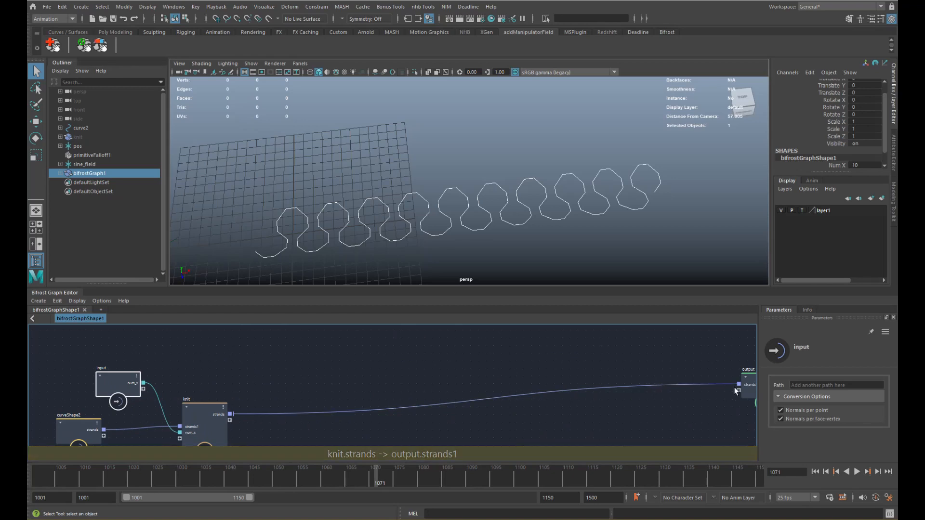
{"action": "left_click_drag", "start_coordinate": [747, 389], "coordinate": [520, 418]}
{"action": "middle_click_drag", "start_coordinate": [292, 412], "coordinate": [374, 371], "text": "alt"}
{"action": "scroll", "coordinate": [373, 370], "scroll_direction": "up", "scroll_amount": 2}
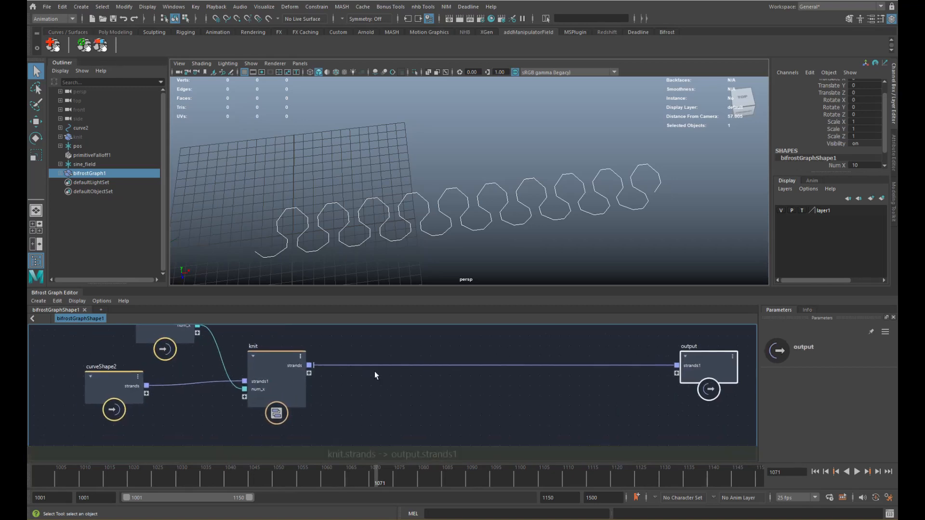
- Create a for_each node and plug knit's strands into it
{"action": "left_click", "coordinate": [373, 380]}
{"action": "key", "text": "Tab"}
{"action": "type", "text": "for"}
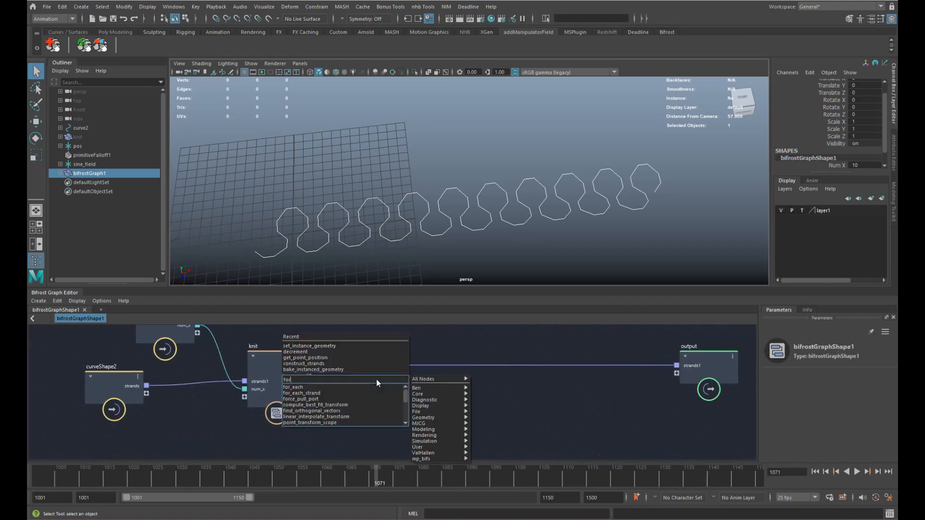
{"action": "key", "text": "Return"}
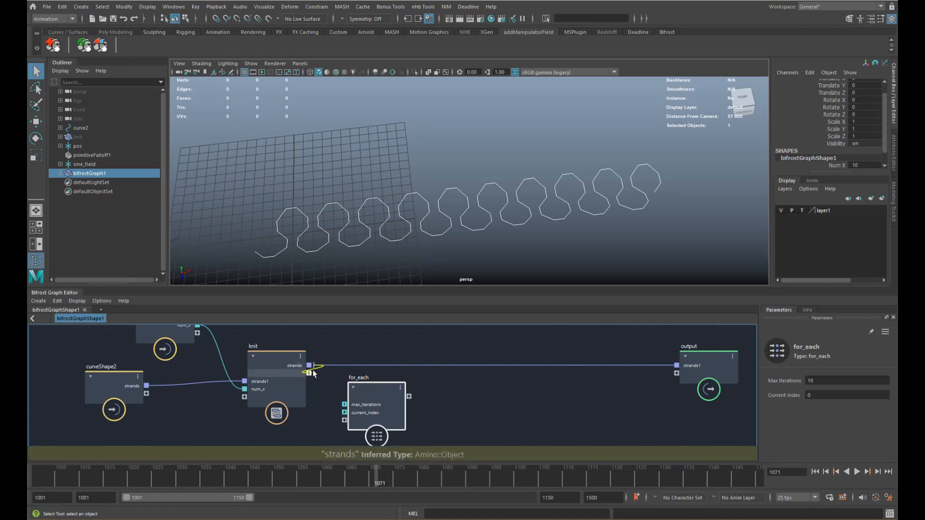
{"action": "left_click_drag", "start_coordinate": [309, 365], "coordinate": [344, 420]}
{"action": "middle_click_drag", "start_coordinate": [329, 378], "coordinate": [362, 399], "text": "alt"}
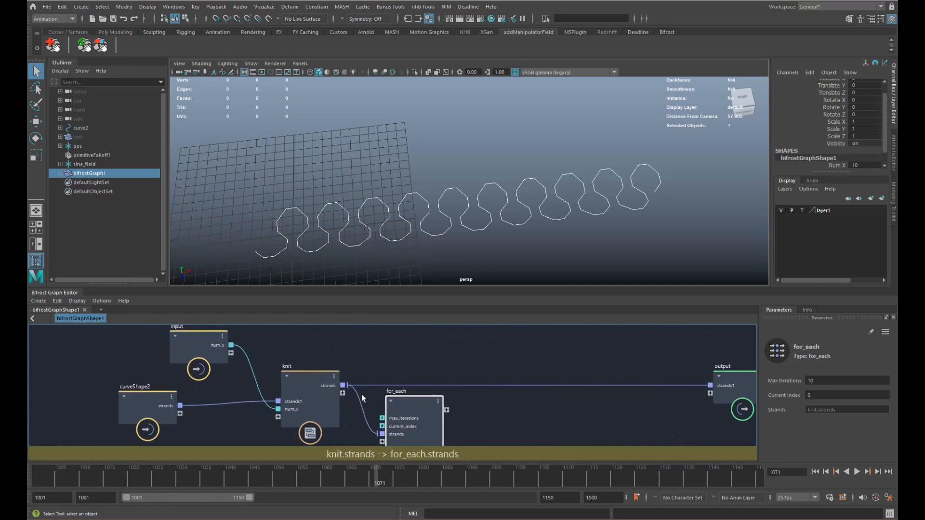
- Drive for_each max_iterations from a new input port named num_z, then step inside the loop
{"action": "left_click_drag", "start_coordinate": [230, 354], "coordinate": [231, 354]}
{"action": "right_click", "coordinate": [216, 352]}
{"action": "left_click", "coordinate": [244, 361]}
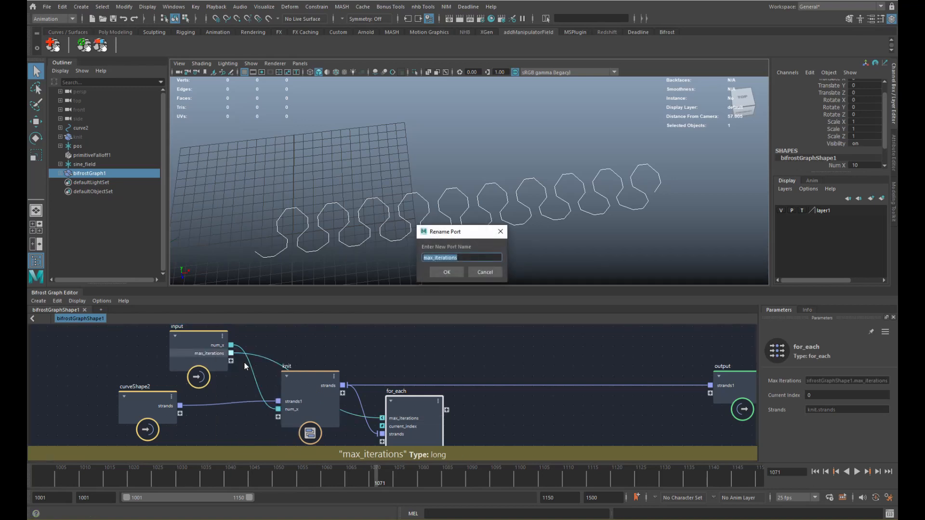
{"action": "type", "text": "num_z"}
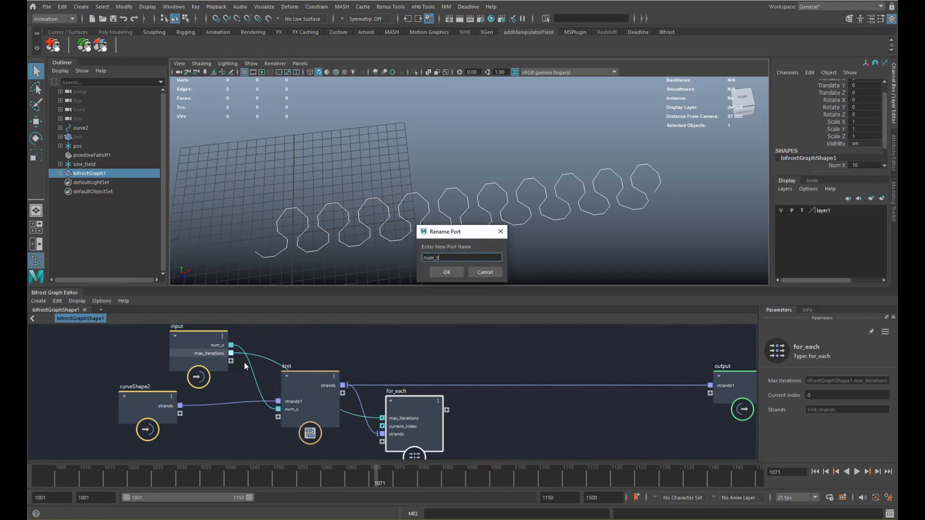
{"action": "key", "text": "Return"}
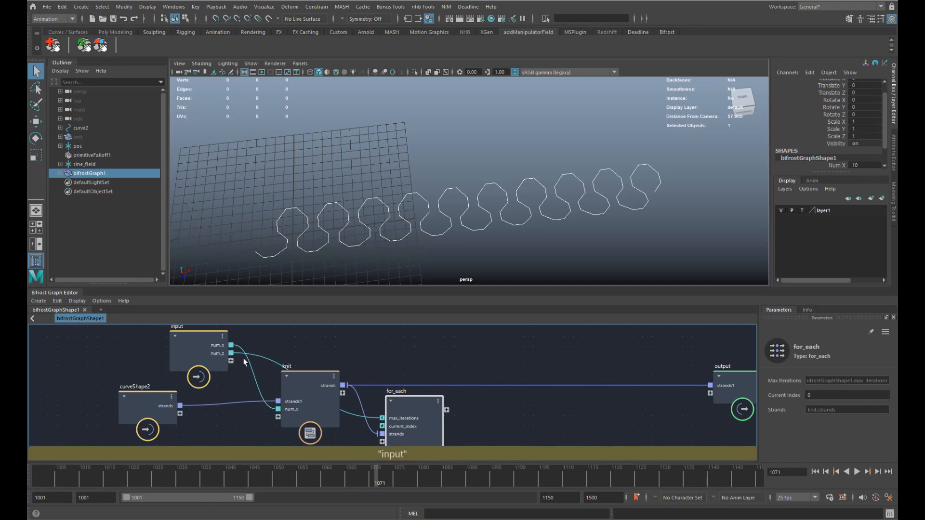
{"action": "middle_click_drag", "start_coordinate": [412, 401], "coordinate": [393, 379], "text": "alt"}
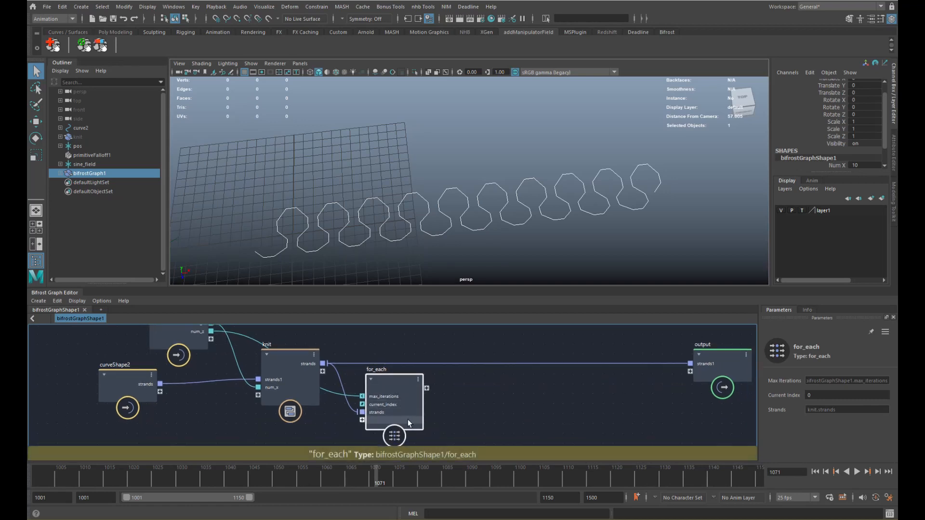
{"action": "double_click", "coordinate": [407, 419]}
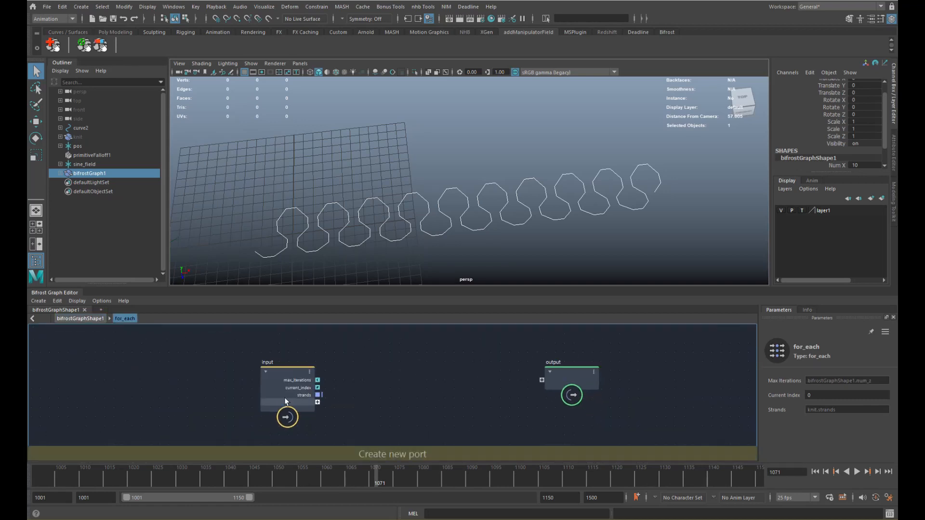
- Add a get_point_position node fed by the loop's strands
{"action": "left_click_drag", "start_coordinate": [285, 399], "coordinate": [205, 392]}
{"action": "left_click_drag", "start_coordinate": [568, 377], "coordinate": [612, 378]}
{"action": "scroll", "coordinate": [301, 380], "scroll_direction": "up", "scroll_amount": 2}
{"action": "middle_click_drag", "start_coordinate": [298, 380], "coordinate": [295, 375], "text": "alt"}
{"action": "key", "text": "Tab"}
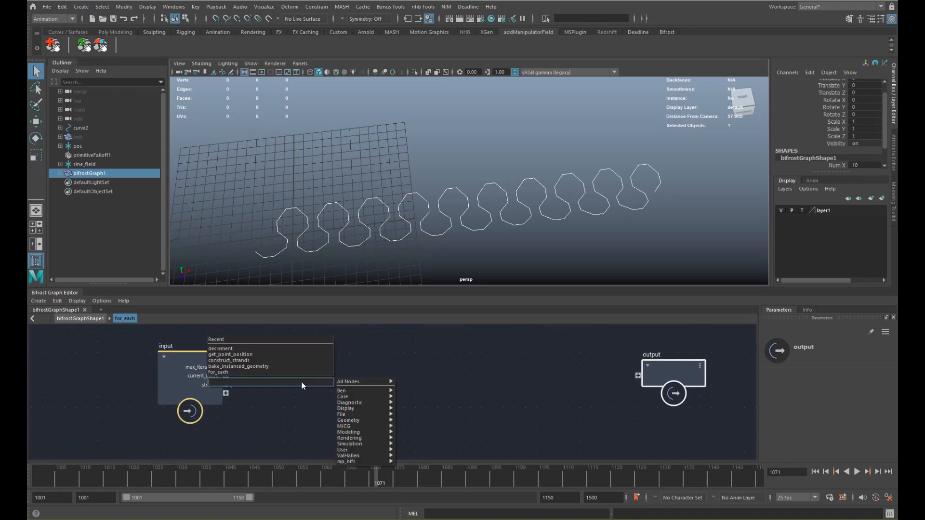
{"action": "type", "text": "gpp"}
{"action": "key", "text": "Down"}
{"action": "key", "text": "Down"}
{"action": "key", "text": "Return"}
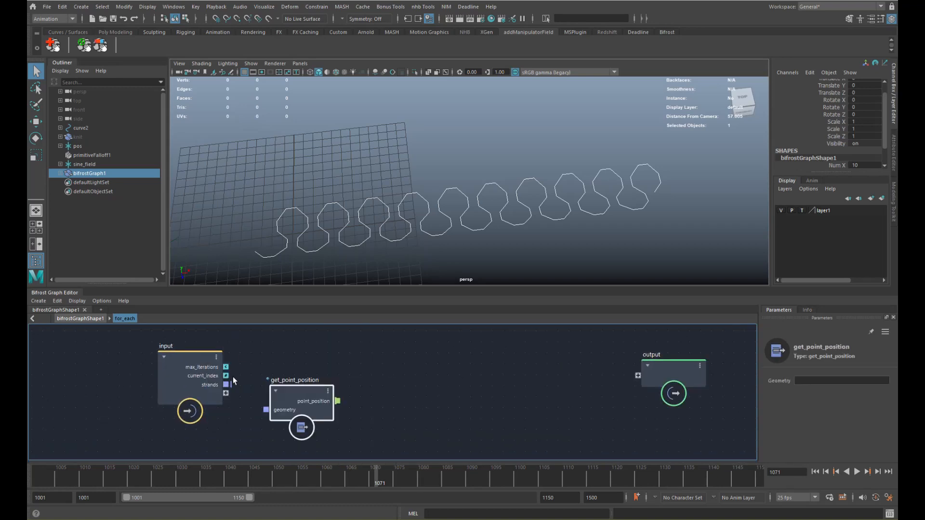
{"action": "left_click_drag", "start_coordinate": [226, 385], "coordinate": [327, 382]}
{"action": "left_click", "coordinate": [183, 377]}
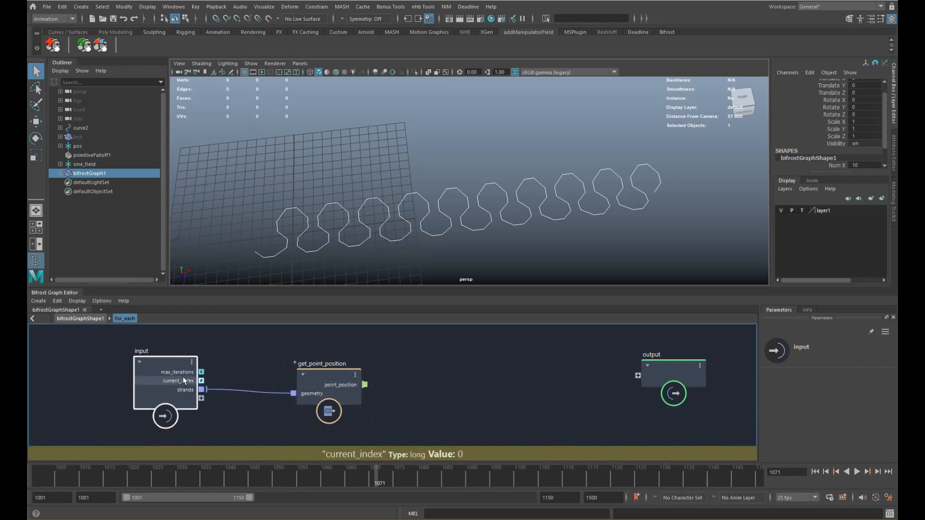
{"action": "key", "text": "a"}
- Add an add node and wire the point positions into it
{"action": "key", "text": "Tab"}
{"action": "type", "text": "add"}
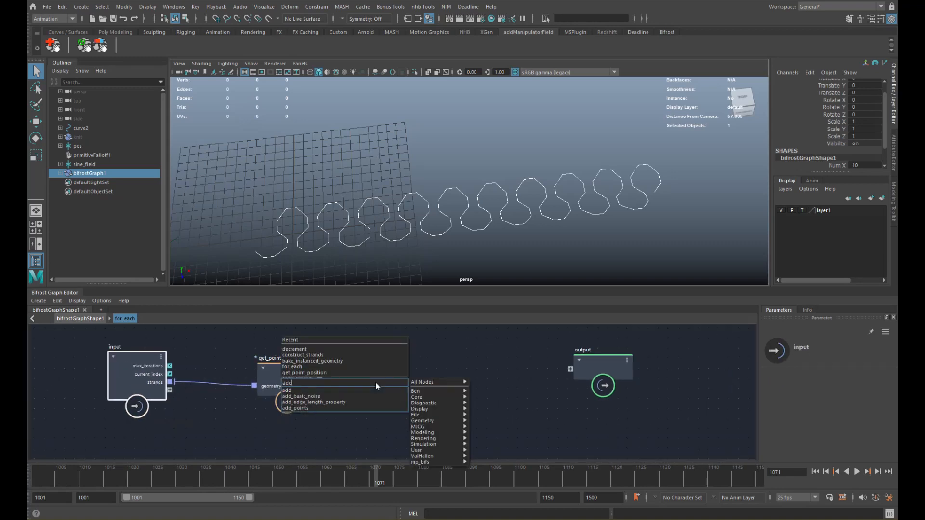
{"action": "key", "text": "Down"}
{"action": "key", "text": "Return"}
{"action": "left_click_drag", "start_coordinate": [363, 395], "coordinate": [385, 383]}
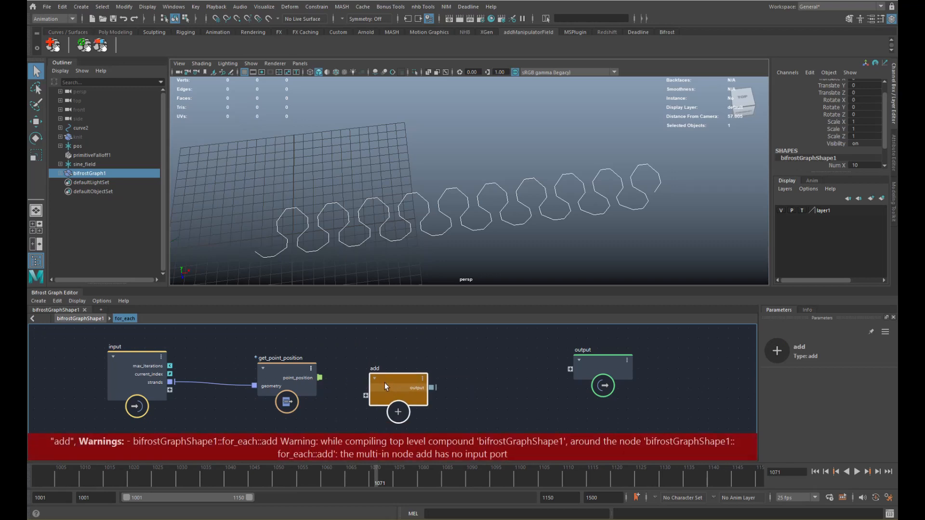
{"action": "left_click_drag", "start_coordinate": [279, 379], "coordinate": [368, 396]}
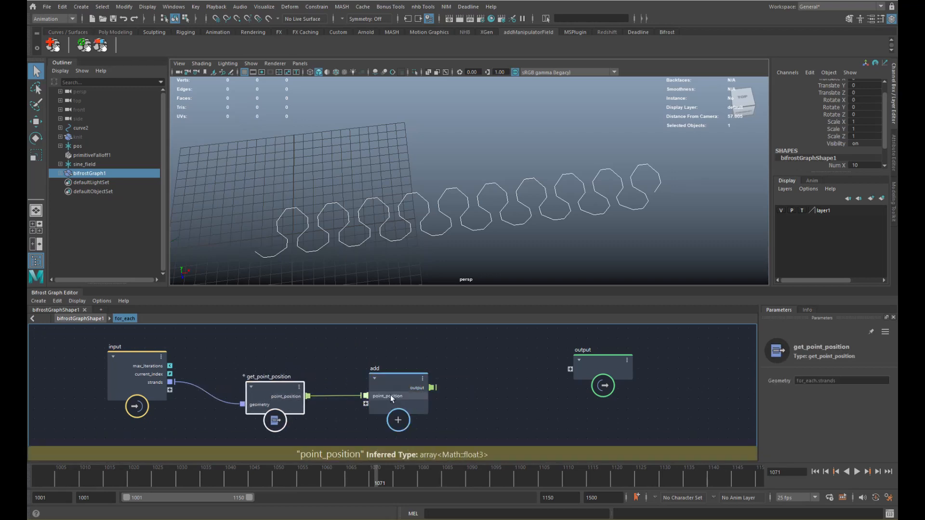
- Create a scalar_to_vector3 node
{"action": "key", "text": "Tab"}
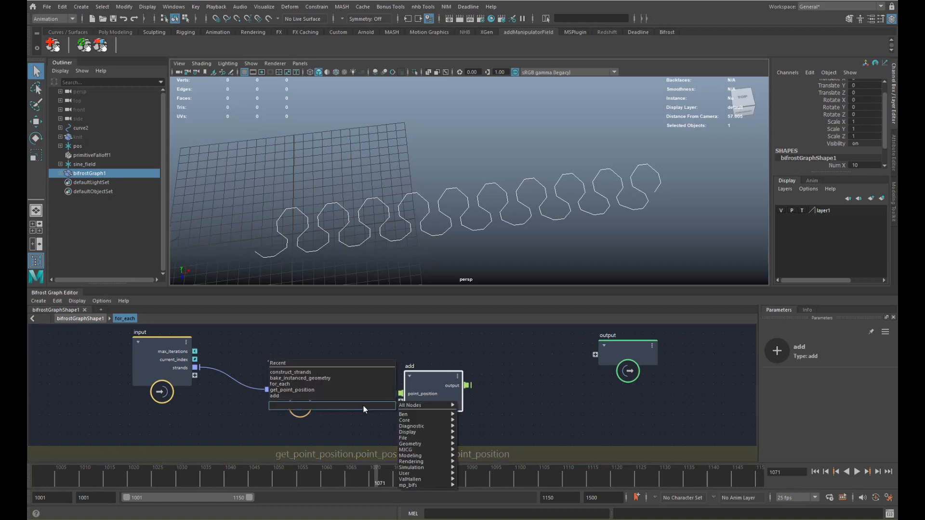
{"action": "type", "text": "vec"}
{"action": "key", "text": "Down"}
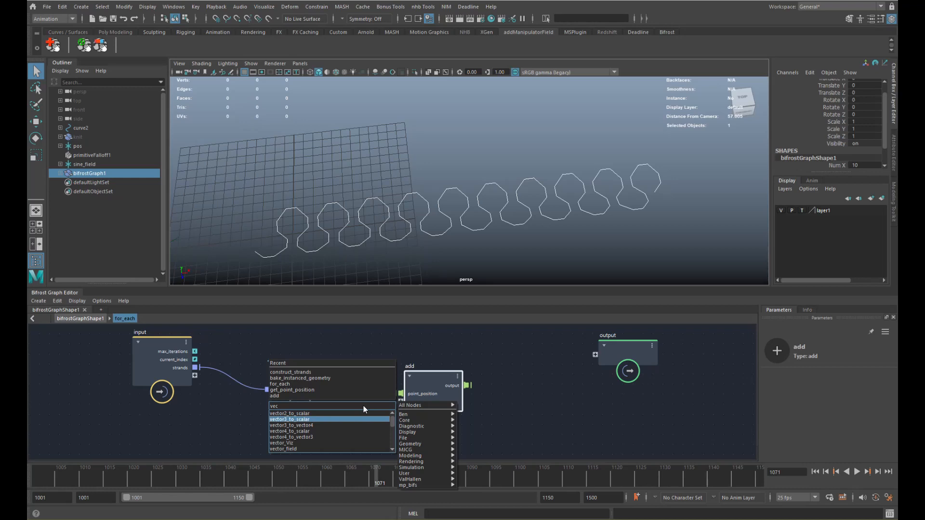
{"action": "key", "text": "BackSpace"}
{"action": "key", "text": "BackSpace"}
{"action": "key", "text": "BackSpace"}
{"action": "type", "text": "scalar"}
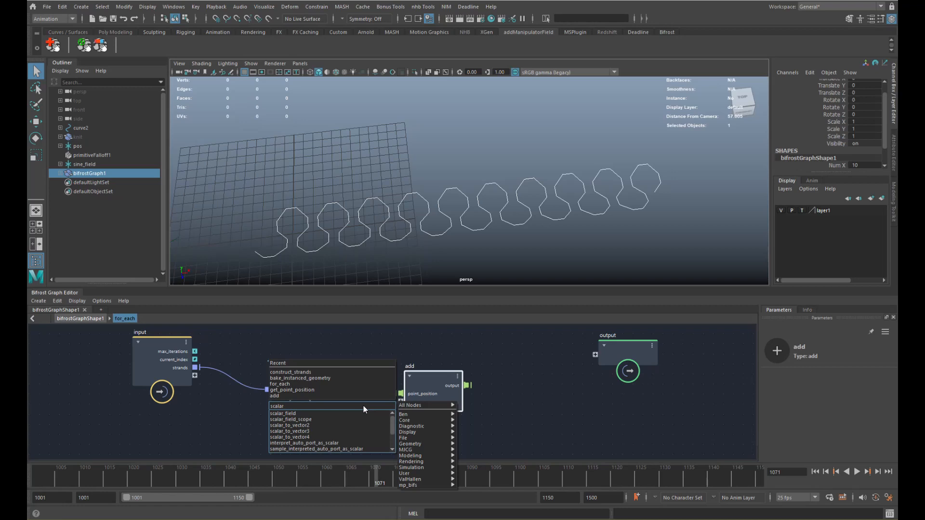
{"action": "key", "text": "Down"}
{"action": "key", "text": "Down"}
{"action": "key", "text": "Down"}
{"action": "key", "text": "Return"}
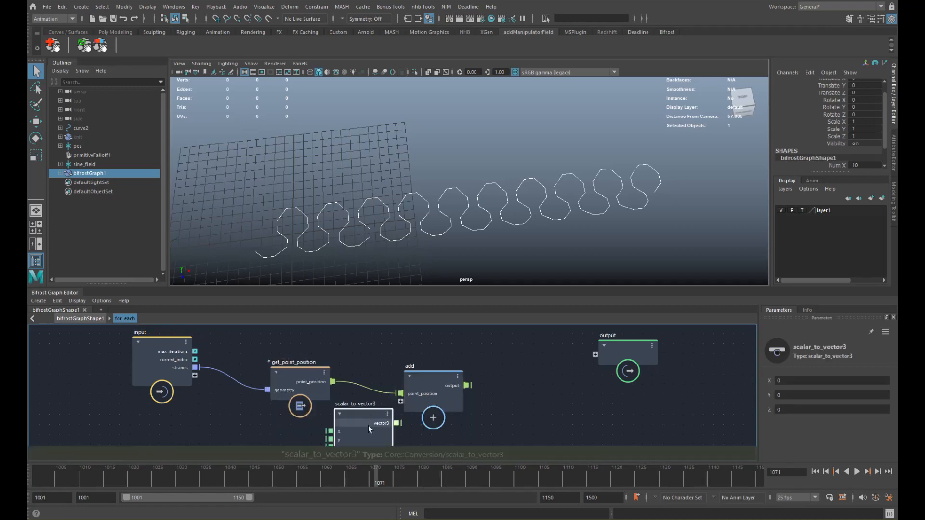
- Arrange the loop nodes and feed scalar_to_vector3 into the add node
{"action": "left_click_drag", "start_coordinate": [368, 426], "coordinate": [321, 324]}
{"action": "middle_click_drag", "start_coordinate": [340, 363], "coordinate": [347, 386], "text": "alt"}
{"action": "left_click_drag", "start_coordinate": [308, 411], "coordinate": [287, 432]}
{"action": "left_click_drag", "start_coordinate": [332, 375], "coordinate": [345, 389]}
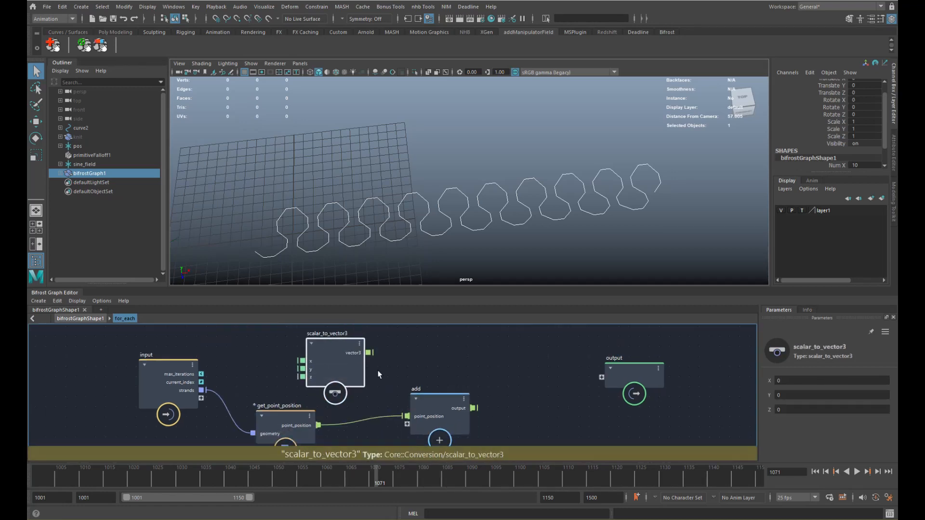
{"action": "left_click_drag", "start_coordinate": [368, 351], "coordinate": [436, 416]}
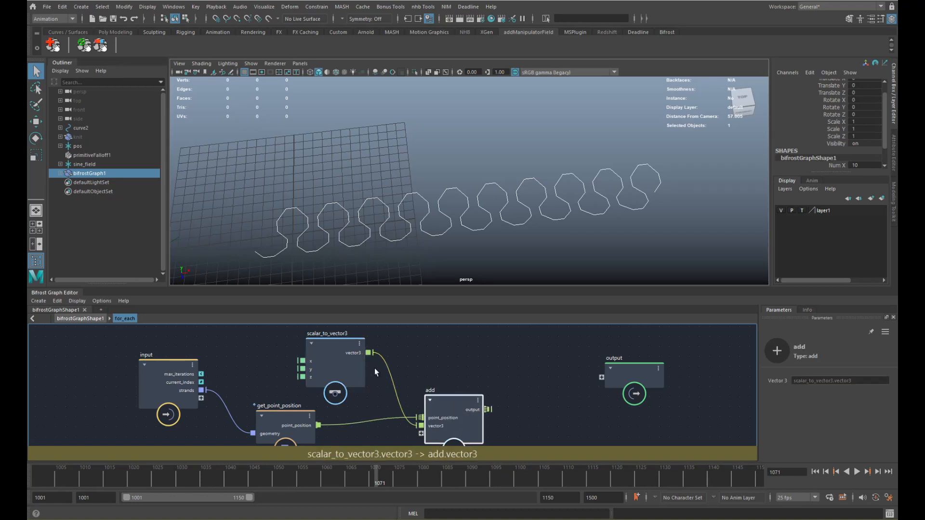
{"action": "middle_click_drag", "start_coordinate": [375, 368], "coordinate": [438, 369], "text": "alt"}
{"action": "left_click_drag", "start_coordinate": [247, 381], "coordinate": [200, 386]}
{"action": "middle_click_drag", "start_coordinate": [346, 372], "coordinate": [346, 370], "text": "alt"}
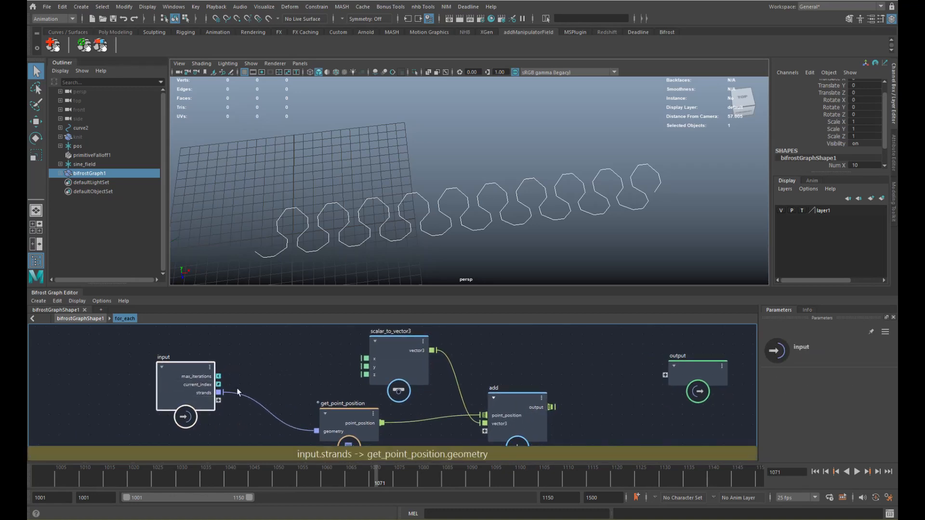
{"action": "right_click", "coordinate": [305, 368]}
{"action": "left_click", "coordinate": [283, 402]}
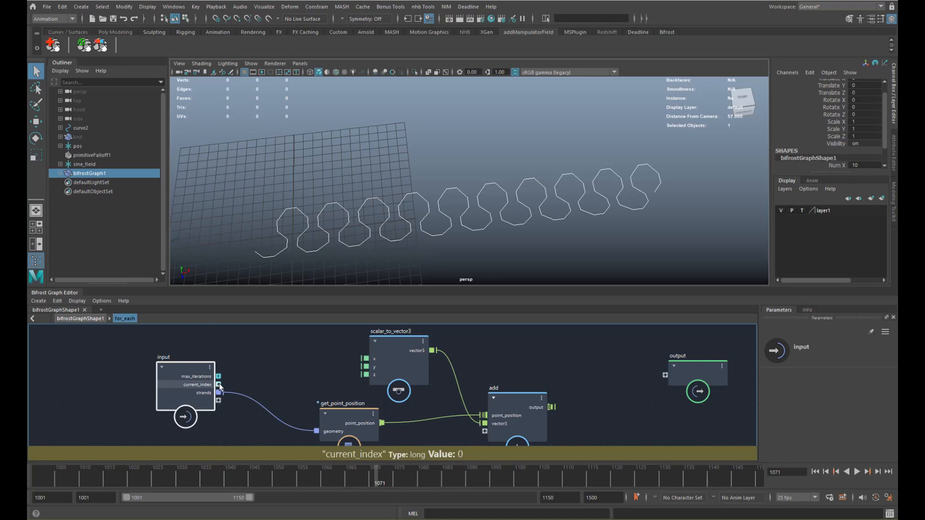
- Expose the vector's z value as a new loop input named offset_z
{"action": "left_click_drag", "start_coordinate": [375, 359], "coordinate": [390, 360]}
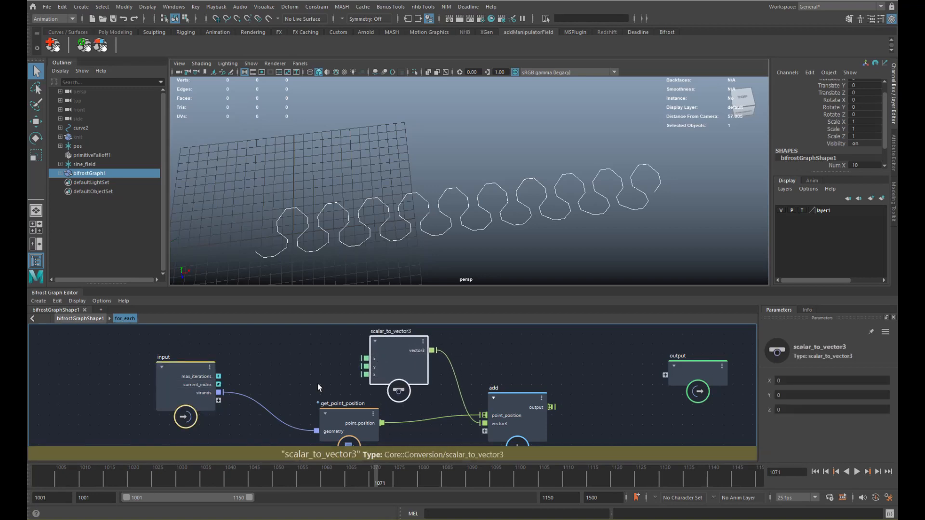
{"action": "middle_click_drag", "start_coordinate": [299, 376], "coordinate": [305, 370], "text": "alt"}
{"action": "left_click_drag", "start_coordinate": [372, 369], "coordinate": [214, 398]}
{"action": "right_click", "coordinate": [216, 397]}
{"action": "left_click", "coordinate": [245, 401]}
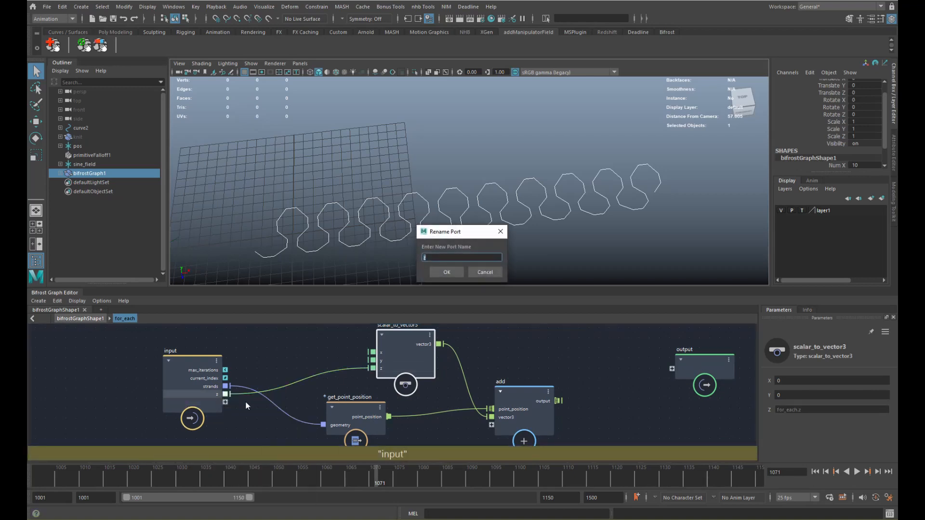
{"action": "type", "text": "offset_"}
{"action": "key", "text": "Return"}
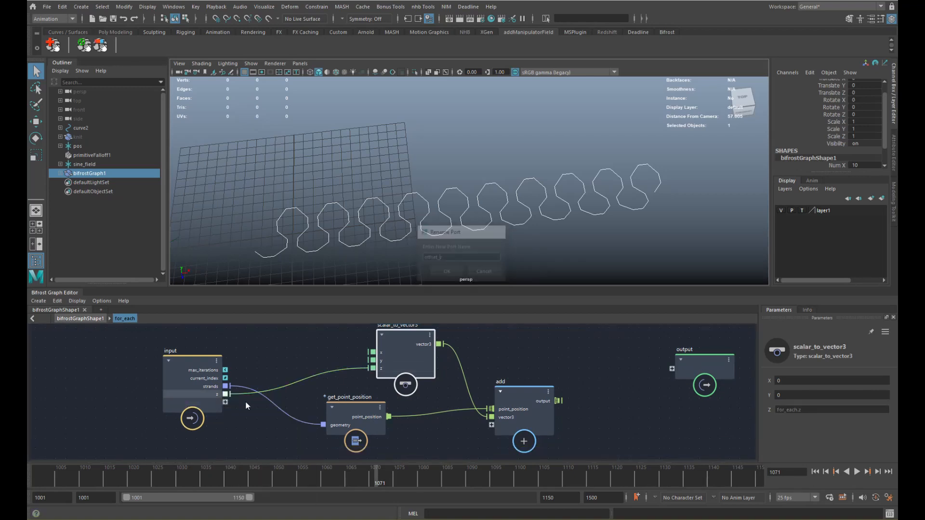
- Add a multiply node and feed offset_z into it
{"action": "key", "text": "Tab"}
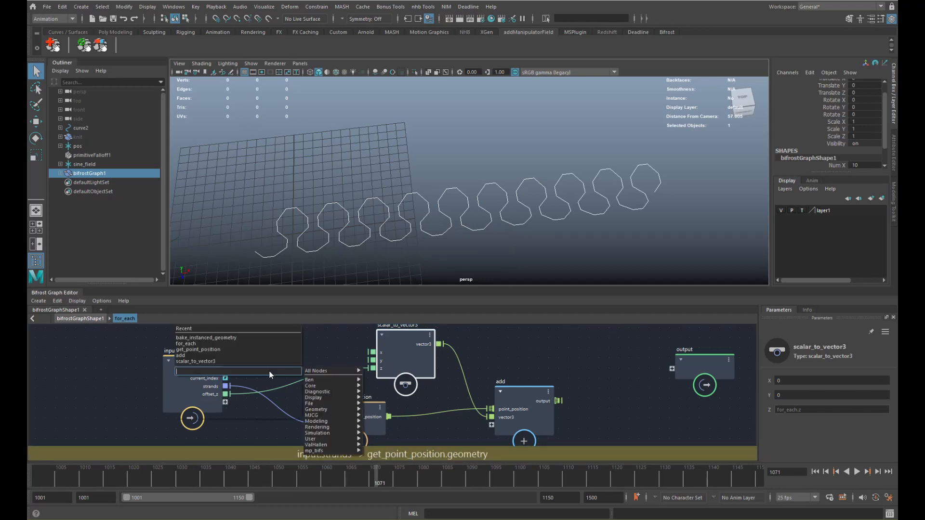
{"action": "type", "text": "multi"}
{"action": "key", "text": "Return"}
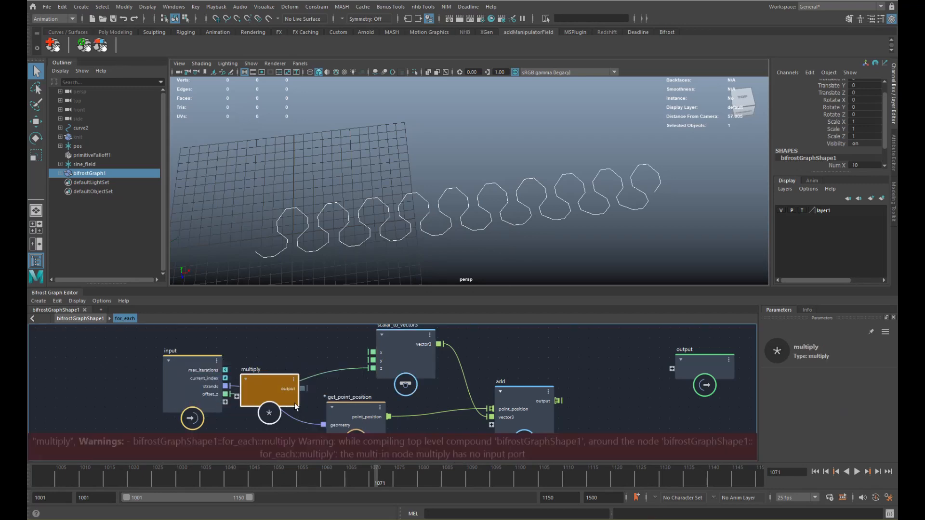
{"action": "left_click_drag", "start_coordinate": [255, 386], "coordinate": [282, 364]}
{"action": "left_click_drag", "start_coordinate": [227, 394], "coordinate": [261, 375]}
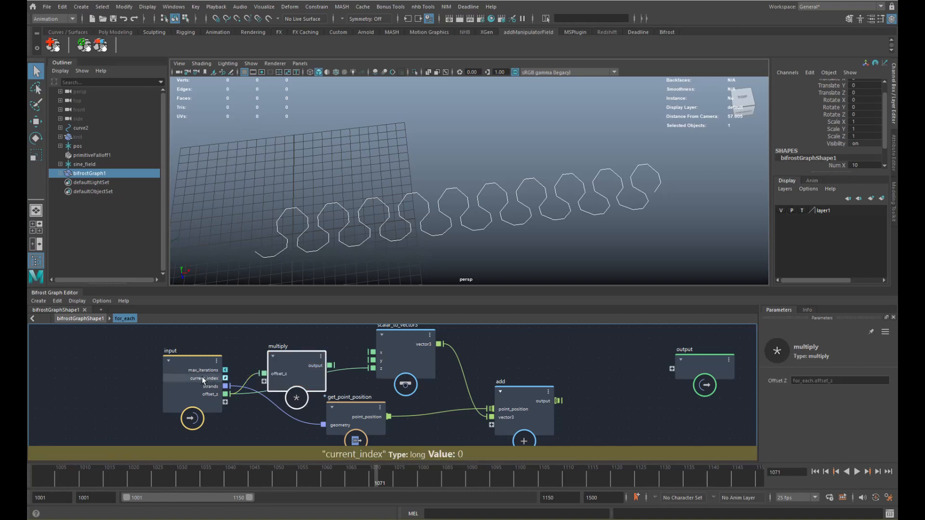
- Convert current_index with to_float and multiply offset_z by it
{"action": "key", "text": "Tab"}
{"action": "type", "text": "to"}
{"action": "key", "text": "Down"}
{"action": "key", "text": "Down"}
{"action": "key", "text": "Down"}
{"action": "key", "text": "Down"}
{"action": "key", "text": "Down"}
{"action": "key", "text": "Down"}
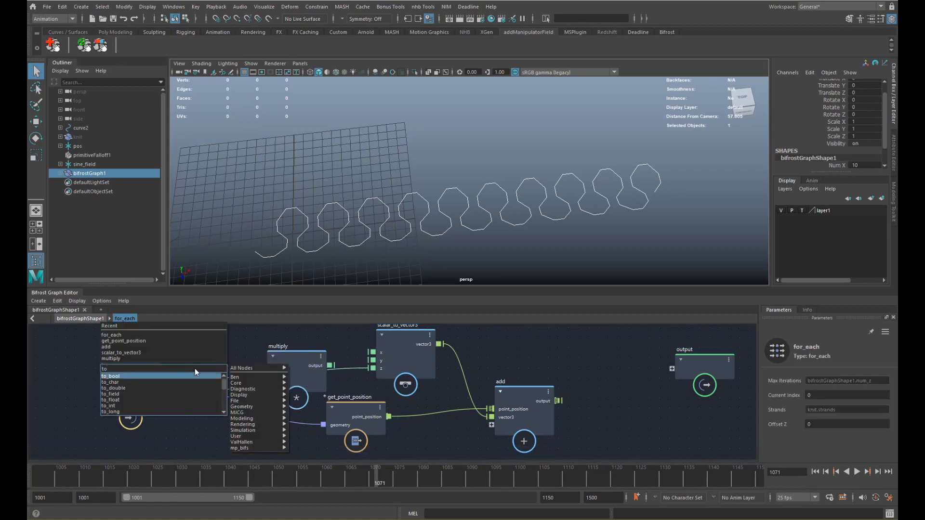
{"action": "key", "text": "Up"}
{"action": "key", "text": "Return"}
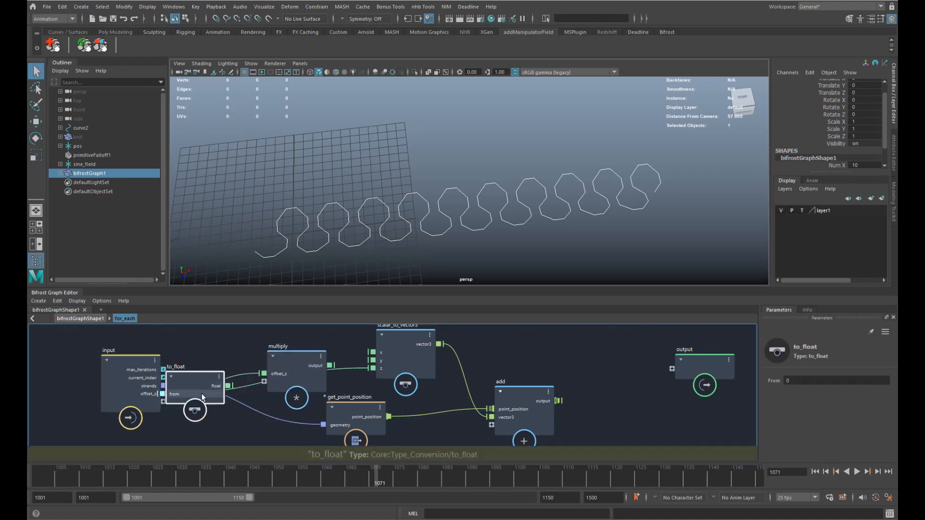
{"action": "left_click_drag", "start_coordinate": [201, 395], "coordinate": [218, 353]}
{"action": "left_click_drag", "start_coordinate": [165, 378], "coordinate": [179, 351]}
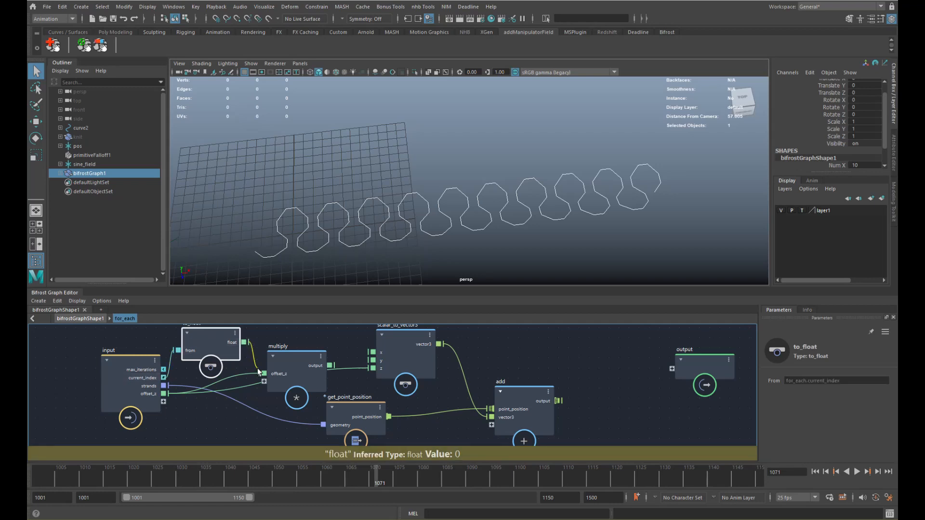
{"action": "left_click_drag", "start_coordinate": [259, 372], "coordinate": [318, 368]}
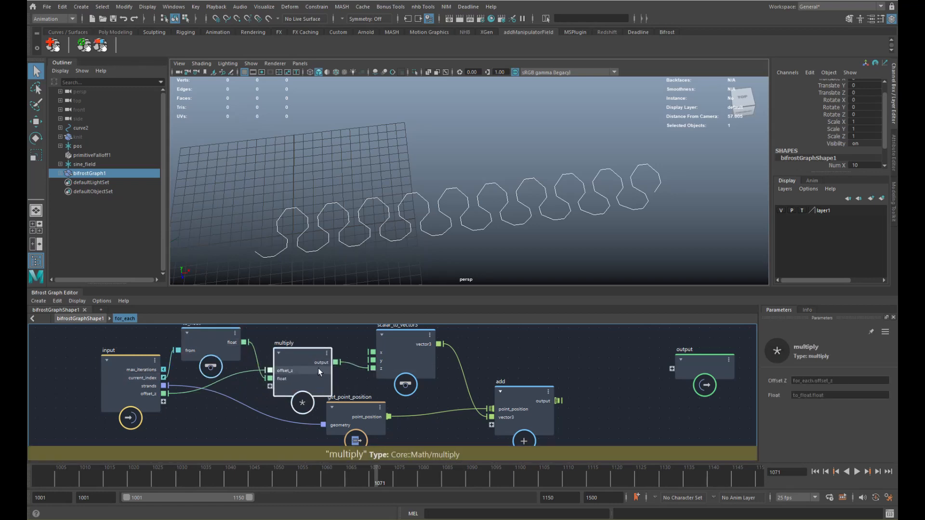
- Add set_point_position and feed the strands into its geometry input
{"action": "scroll", "coordinate": [405, 356], "scroll_direction": "down", "scroll_amount": 2}
{"action": "key", "text": "Tab"}
{"action": "type", "text": "spp"}
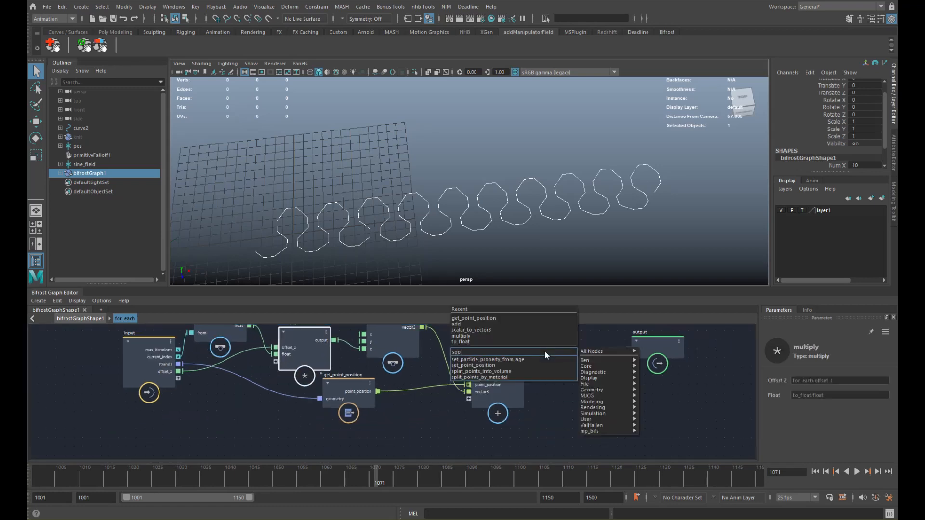
{"action": "key", "text": "Down"}
{"action": "key", "text": "Down"}
{"action": "key", "text": "Return"}
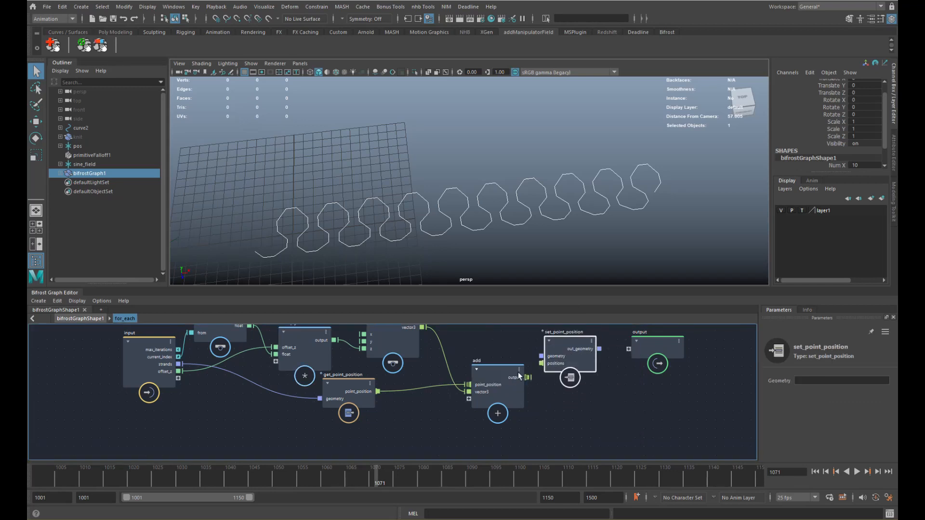
{"action": "left_click_drag", "start_coordinate": [519, 376], "coordinate": [514, 387]}
{"action": "left_click_drag", "start_coordinate": [179, 364], "coordinate": [542, 356]}
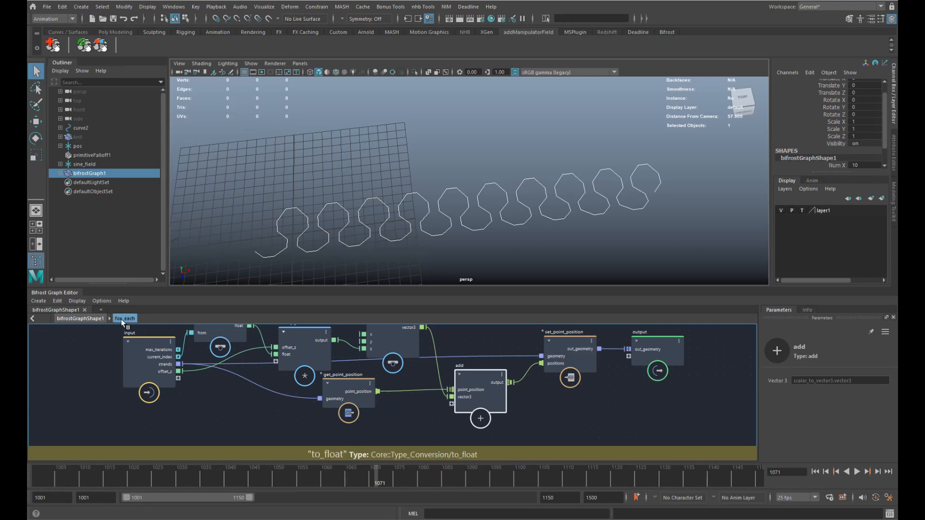
- Return to the top-level graph and set Num Z to 10
{"action": "left_click", "coordinate": [80, 318]}
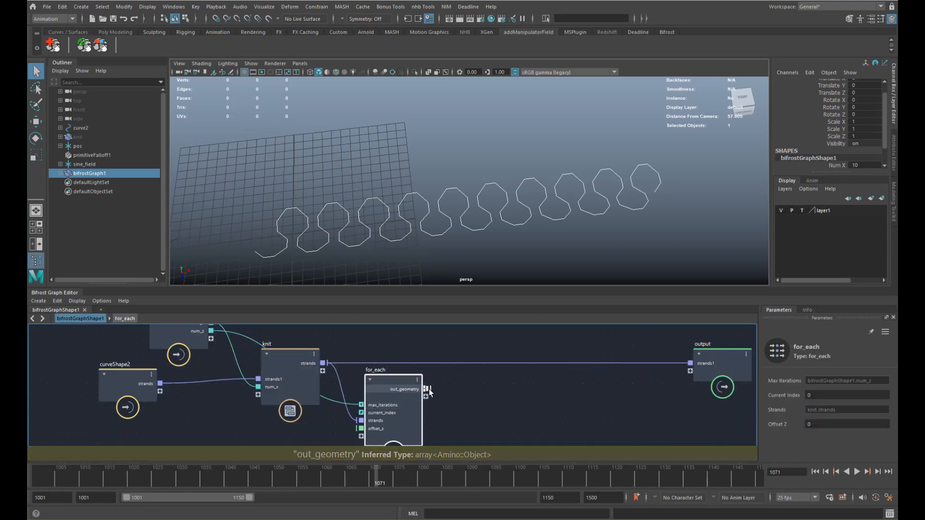
{"action": "middle_click_drag", "start_coordinate": [429, 392], "coordinate": [406, 372], "text": "alt"}
{"action": "left_click_drag", "start_coordinate": [370, 369], "coordinate": [375, 387]}
{"action": "middle_click_drag", "start_coordinate": [194, 384], "coordinate": [182, 411], "text": "alt"}
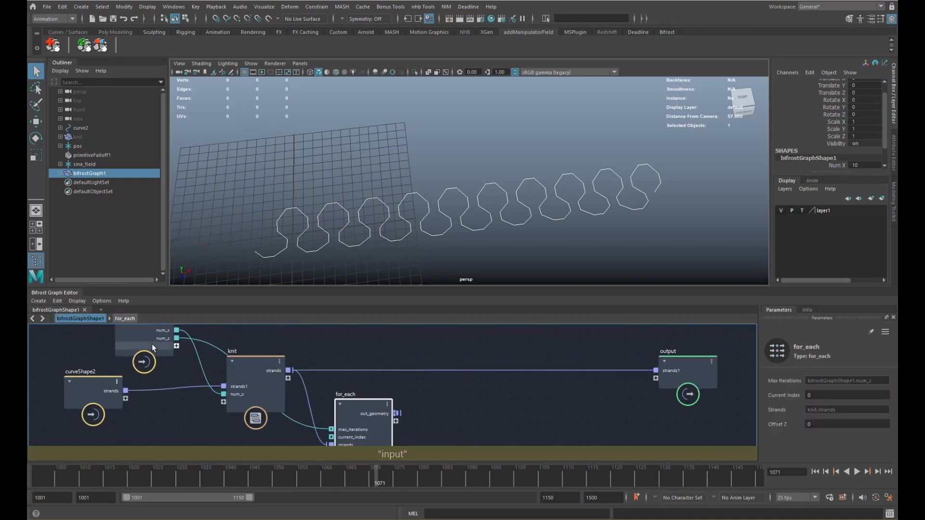
{"action": "scroll", "coordinate": [884, 131], "scroll_direction": "down", "scroll_amount": 1}
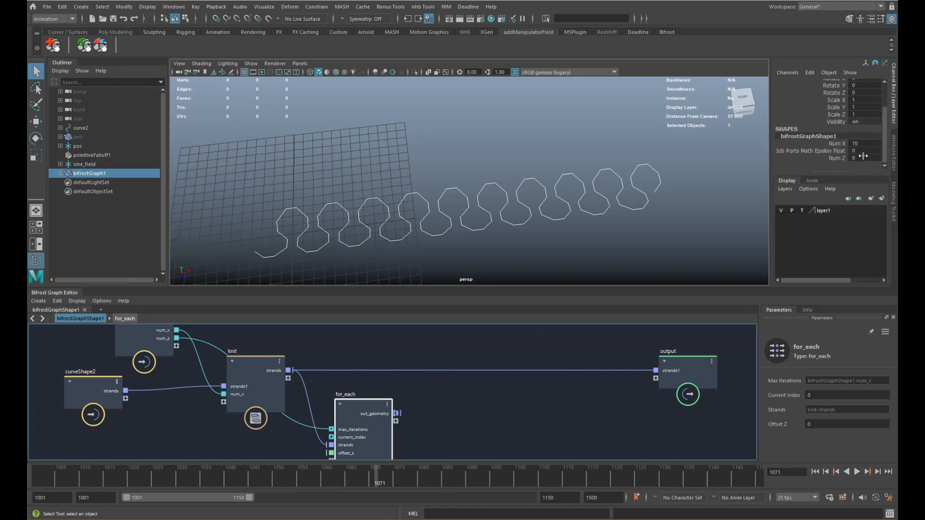
{"action": "left_click", "coordinate": [881, 151]}
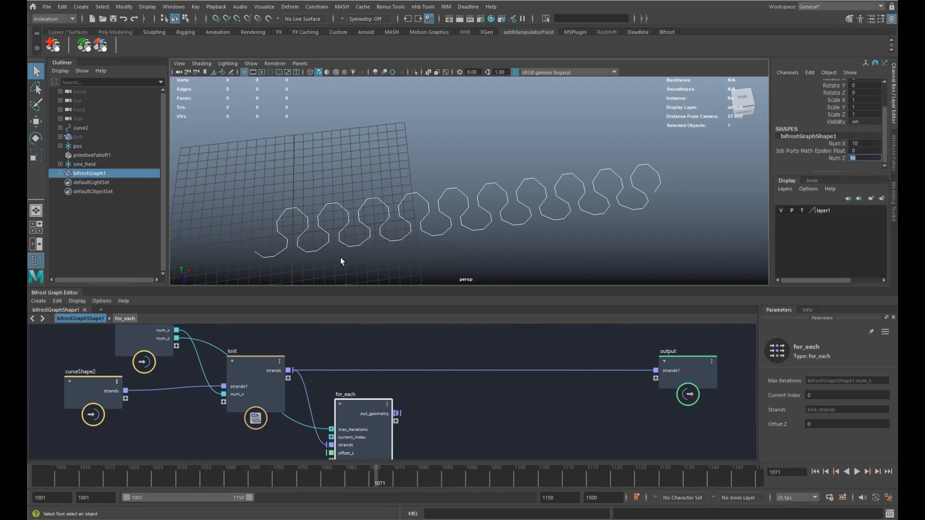
- Connect for_each out_geometry to the output node's strands1 port
{"action": "middle_click_drag", "start_coordinate": [346, 362], "coordinate": [314, 324], "text": "alt"}
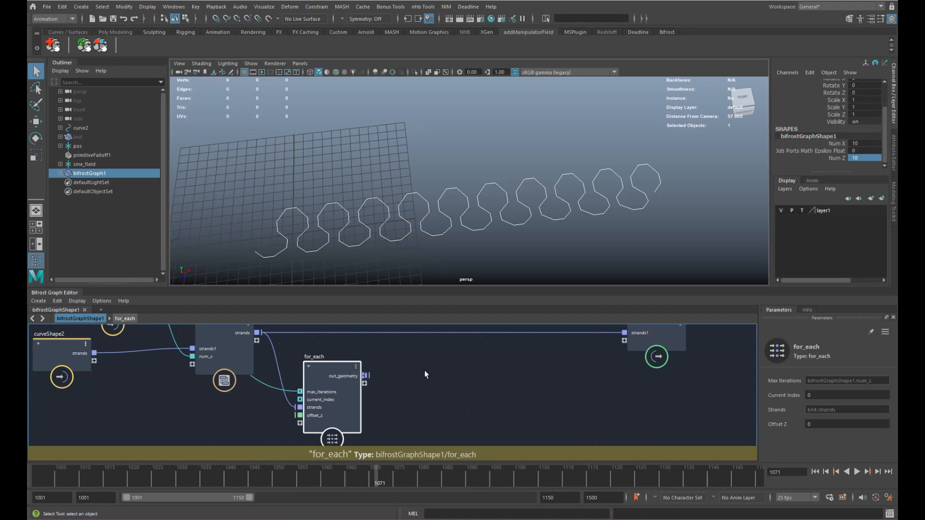
{"action": "scroll", "coordinate": [427, 374], "scroll_direction": "down", "scroll_amount": 2}
{"action": "left_click_drag", "start_coordinate": [378, 375], "coordinate": [579, 342]}
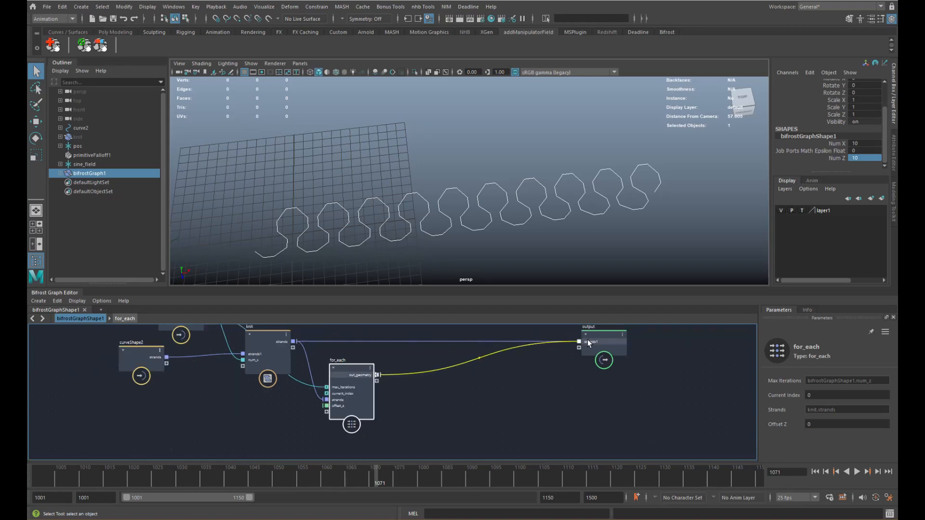
{"action": "left_click_drag", "start_coordinate": [378, 375], "coordinate": [579, 348]}
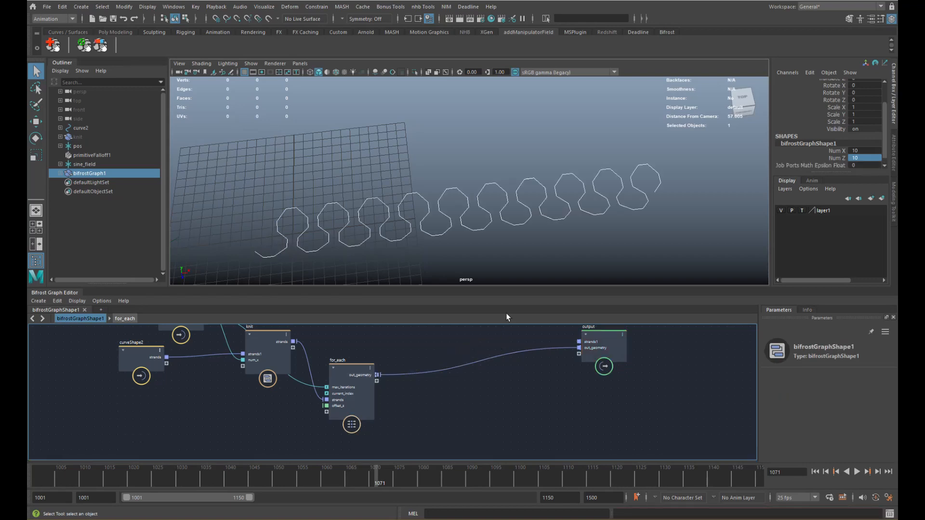
{"action": "scroll", "coordinate": [446, 238], "scroll_direction": "down", "scroll_amount": 3}
- Set Offset Z to 2.969 to space the knit rows, then inspect the fabric
{"action": "left_click_drag", "start_coordinate": [363, 399], "coordinate": [370, 396]}
{"action": "left_click_drag", "start_coordinate": [781, 425], "coordinate": [923, 424]}
{"action": "middle_click_drag", "start_coordinate": [602, 251], "coordinate": [564, 178], "text": "alt"}
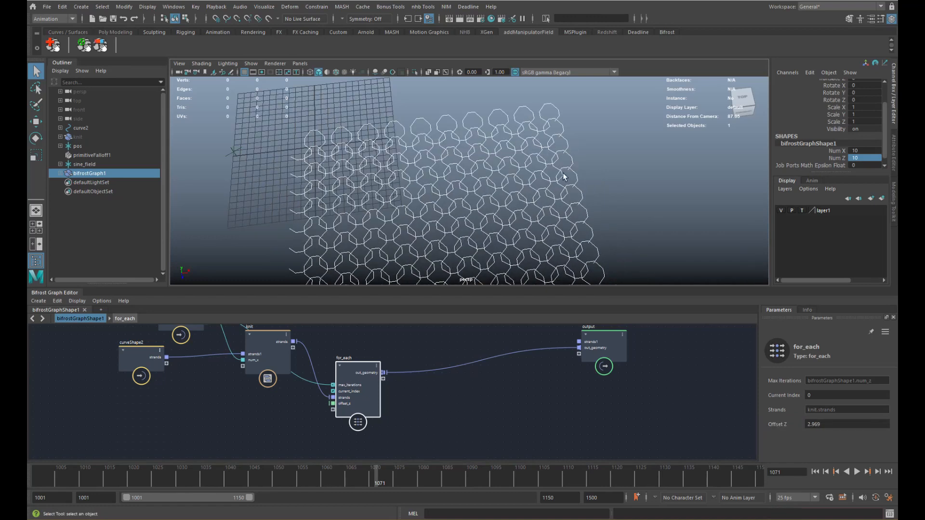
{"action": "left_click_drag", "start_coordinate": [564, 178], "coordinate": [595, 147], "text": "alt"}
{"action": "middle_click_drag", "start_coordinate": [585, 150], "coordinate": [552, 175], "text": "alt"}
{"action": "left_click_drag", "start_coordinate": [552, 175], "coordinate": [593, 174], "text": "alt"}
{"action": "left_click", "coordinate": [600, 181]}
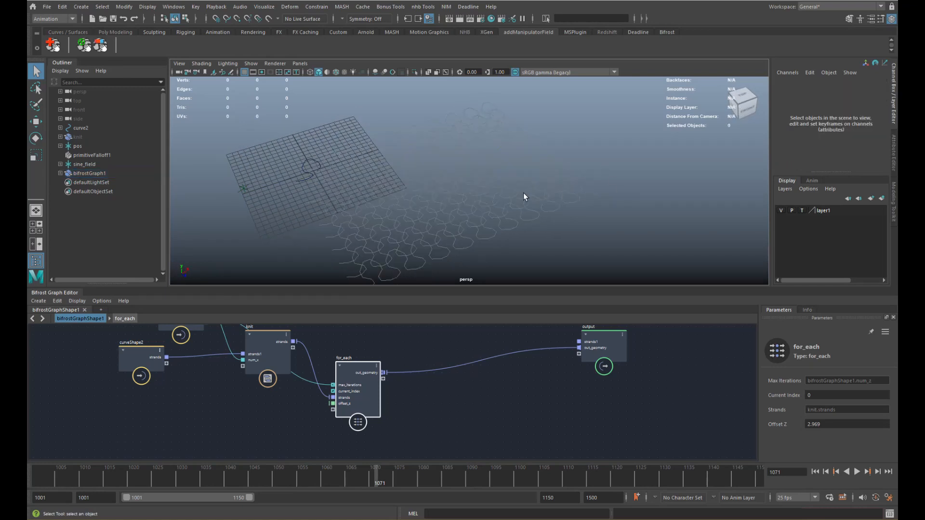
- Reposition the for_each and output nodes into a cleaner layout and save the scene
{"action": "left_click", "coordinate": [550, 207]}
{"action": "left_click_drag", "start_coordinate": [351, 392], "coordinate": [341, 342]}
{"action": "middle_click_drag", "start_coordinate": [349, 356], "coordinate": [351, 404], "text": "alt"}
{"action": "left_click_drag", "start_coordinate": [350, 389], "coordinate": [340, 380]}
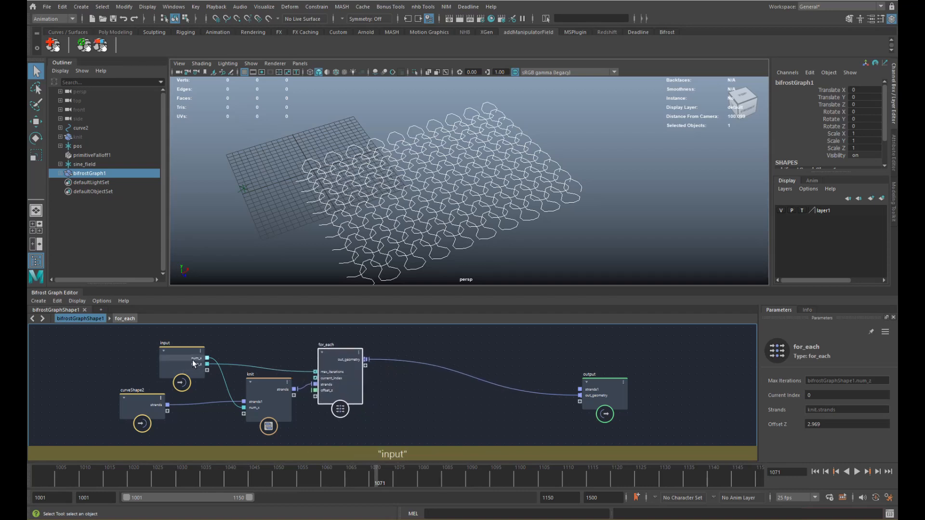
{"action": "middle_click_drag", "start_coordinate": [559, 384], "coordinate": [528, 371], "text": "alt"}
{"action": "left_click_drag", "start_coordinate": [560, 390], "coordinate": [610, 355]}
{"action": "middle_click_drag", "start_coordinate": [610, 355], "coordinate": [536, 355], "text": "alt"}
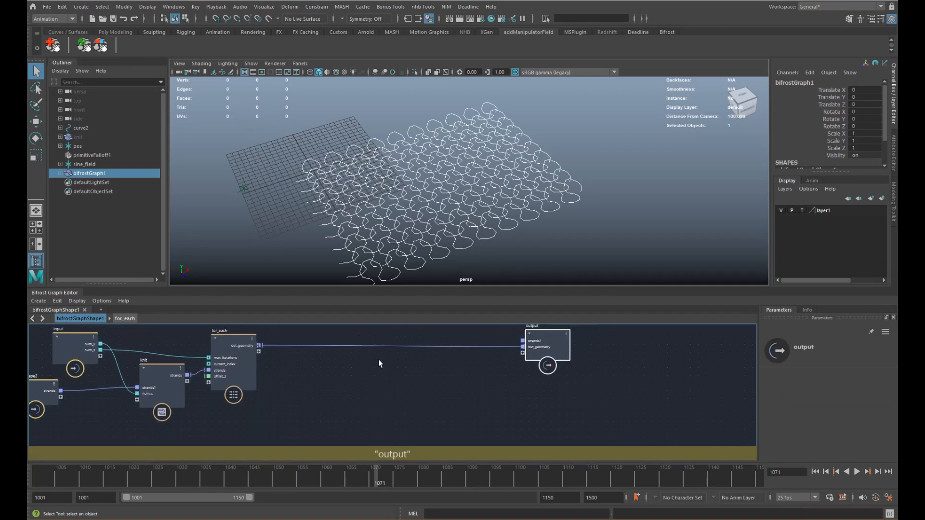
{"action": "left_click", "coordinate": [113, 23]}
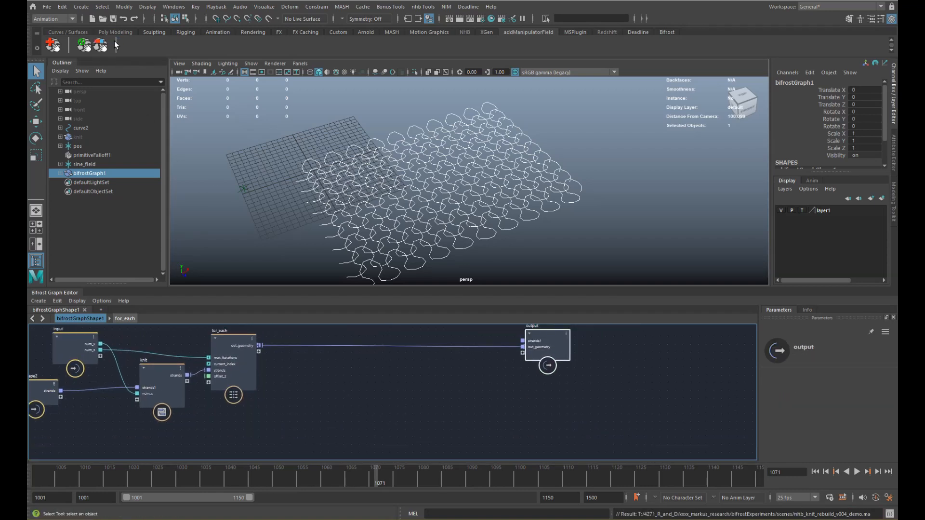
- Pull the camera back from the fabric and move the output node further right
{"action": "middle_click_drag", "start_coordinate": [308, 377], "coordinate": [292, 382], "text": "alt"}
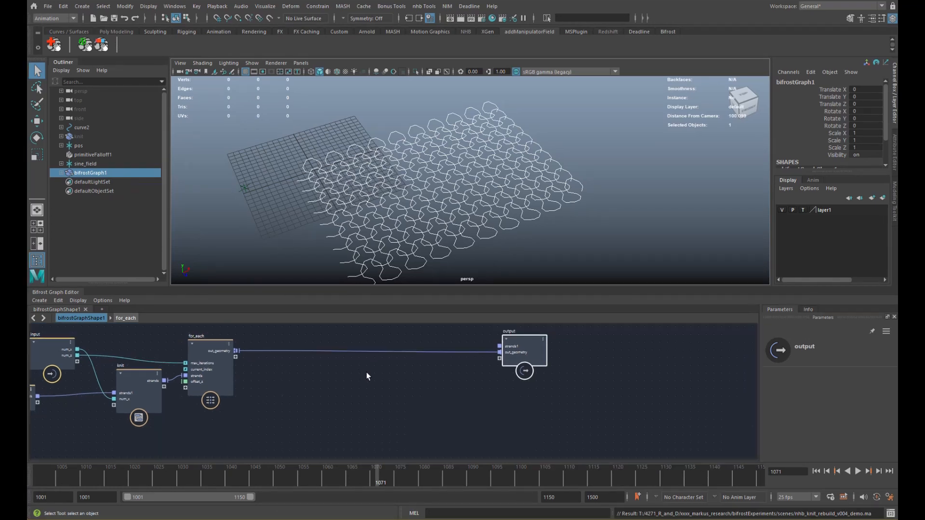
{"action": "middle_click_drag", "start_coordinate": [451, 384], "coordinate": [449, 409], "text": "alt"}
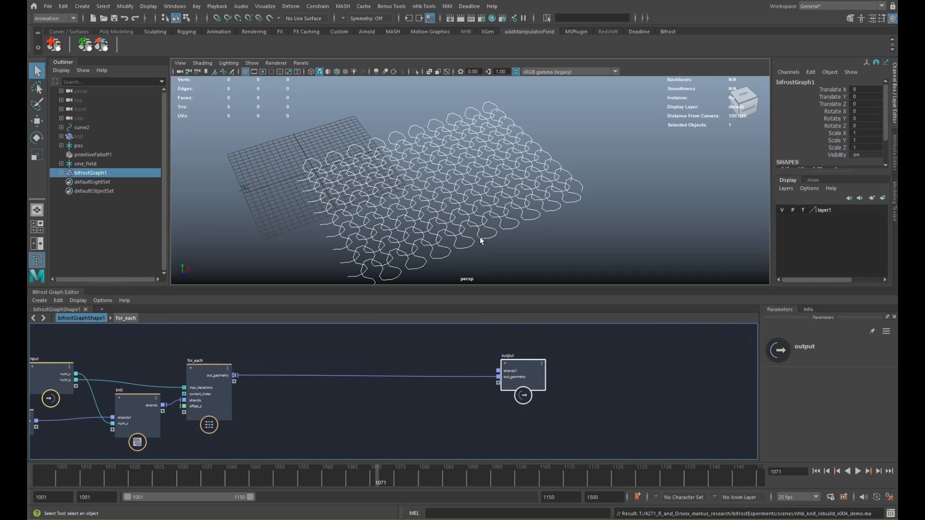
{"action": "right_click_drag", "start_coordinate": [416, 143], "coordinate": [484, 201], "text": "alt"}
{"action": "middle_click_drag", "start_coordinate": [483, 202], "coordinate": [487, 202], "text": "alt"}
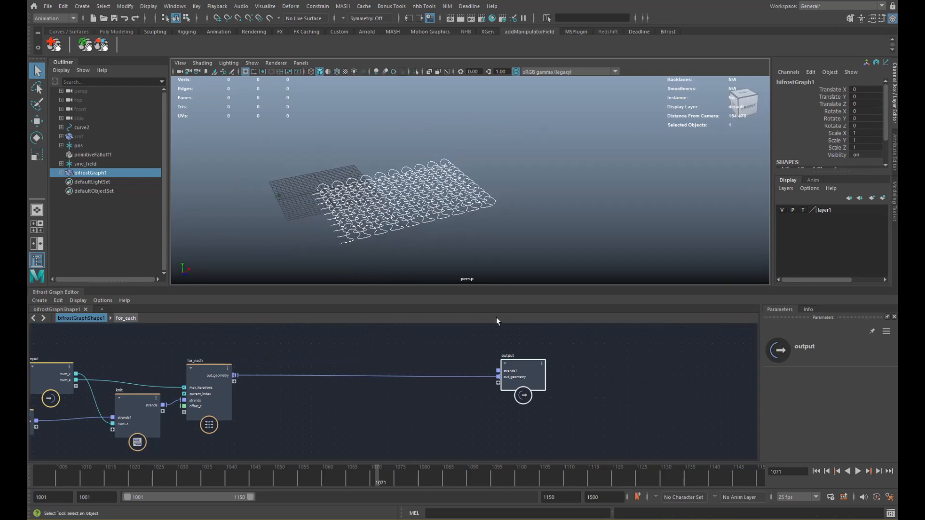
{"action": "left_click_drag", "start_coordinate": [524, 375], "coordinate": [612, 369]}
{"action": "middle_click_drag", "start_coordinate": [337, 395], "coordinate": [365, 376], "text": "alt"}
- Create a for_each node fed by the knit geometry and remove its max_iterations port
{"action": "key", "text": "Tab"}
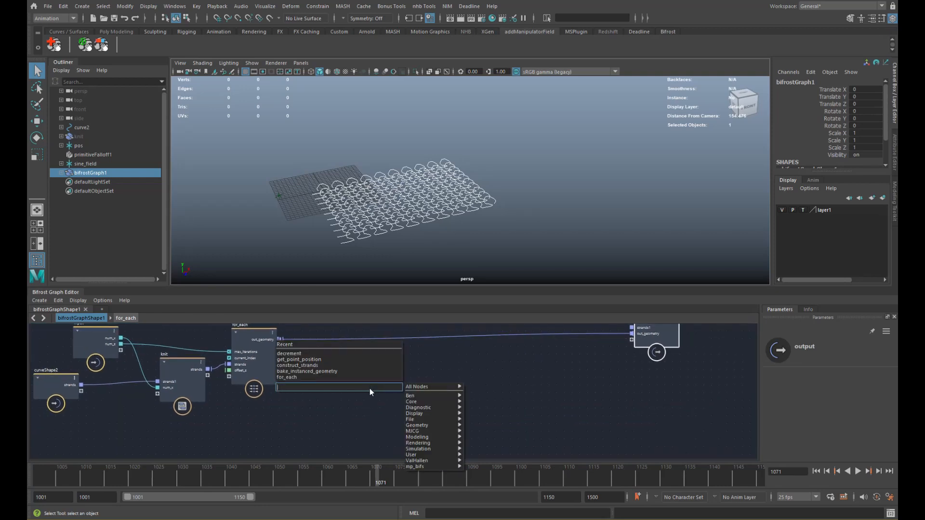
{"action": "type", "text": "for"}
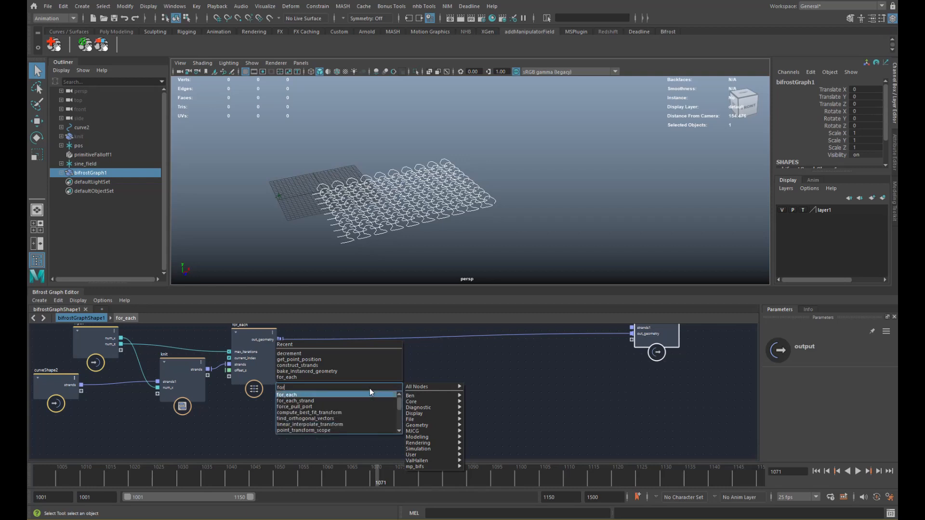
{"action": "key", "text": "Return"}
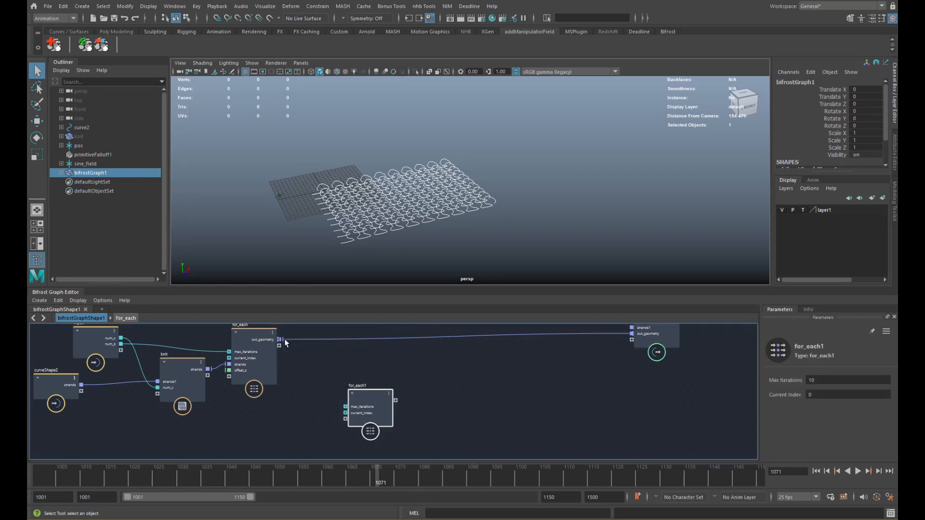
{"action": "left_click_drag", "start_coordinate": [313, 369], "coordinate": [369, 412]}
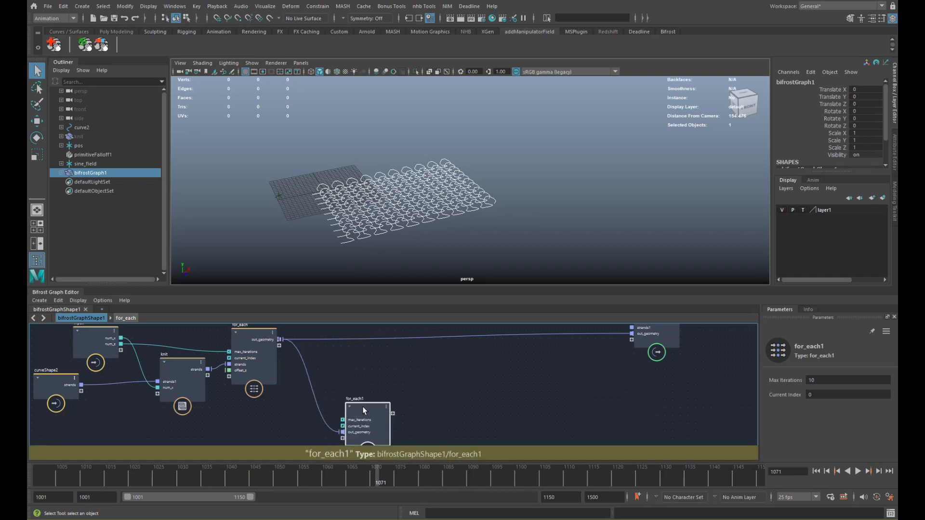
{"action": "right_click", "coordinate": [358, 419]}
{"action": "left_click", "coordinate": [381, 311]}
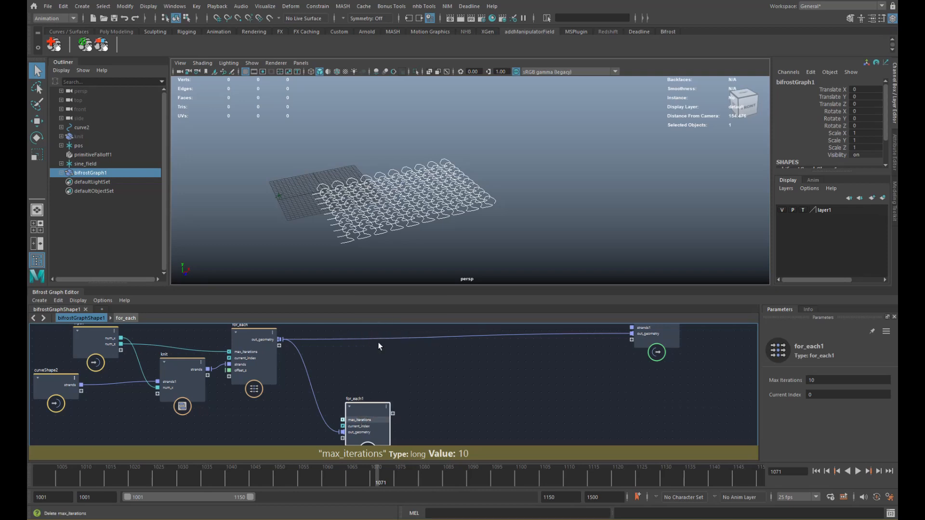
- Inside for_each1, make out_geometry the loop's iteration target
{"action": "double_click", "coordinate": [357, 410]}
{"action": "right_click", "coordinate": [300, 376]}
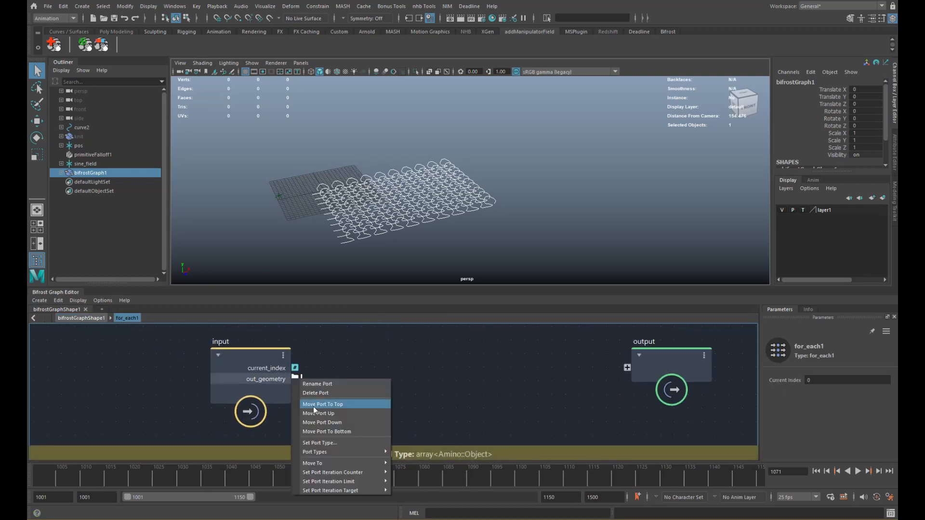
{"action": "mouse_move", "coordinate": [378, 490]}
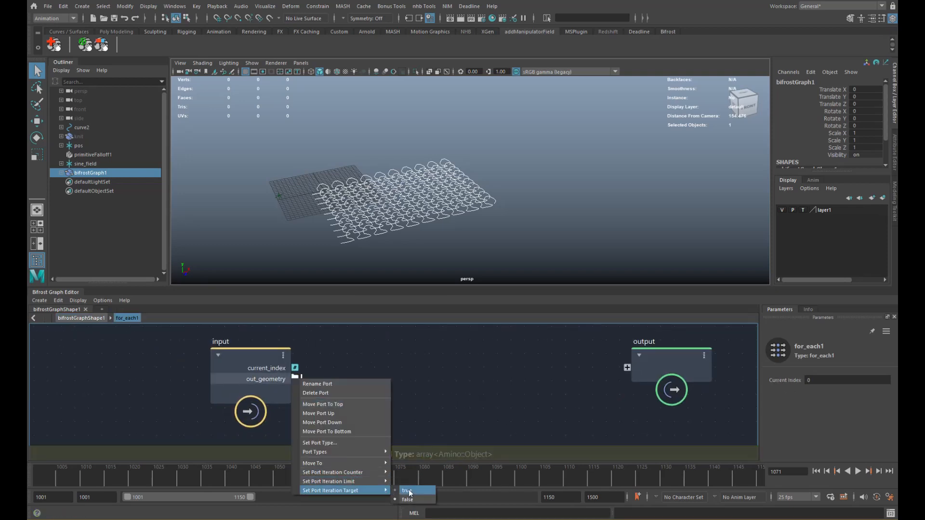
{"action": "left_click", "coordinate": [408, 490]}
{"action": "left_click_drag", "start_coordinate": [246, 380], "coordinate": [165, 375]}
{"action": "scroll", "coordinate": [284, 382], "scroll_direction": "down", "scroll_amount": 2}
{"action": "middle_click_drag", "start_coordinate": [284, 382], "coordinate": [266, 379], "text": "alt"}
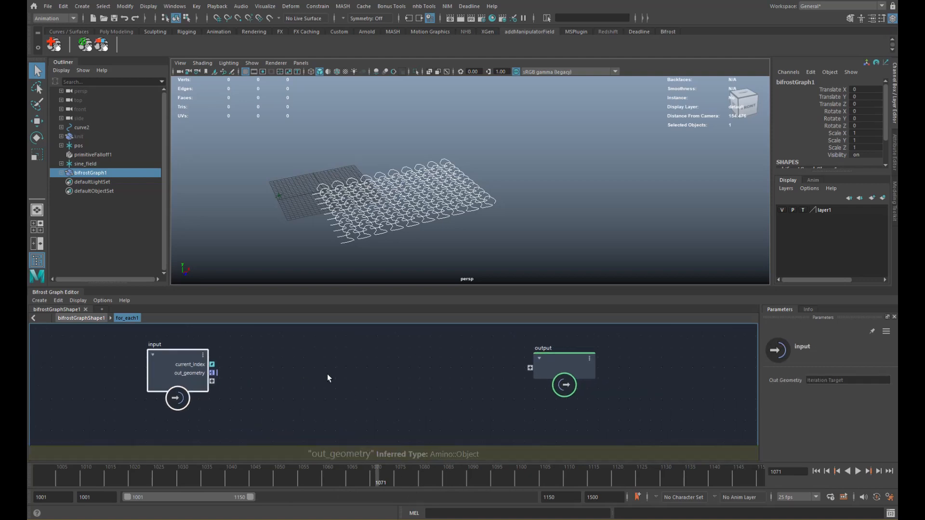
{"action": "left_click", "coordinate": [329, 372]}
- Add a get_point_position node reading the loop's out_geometry
{"action": "key", "text": "Tab"}
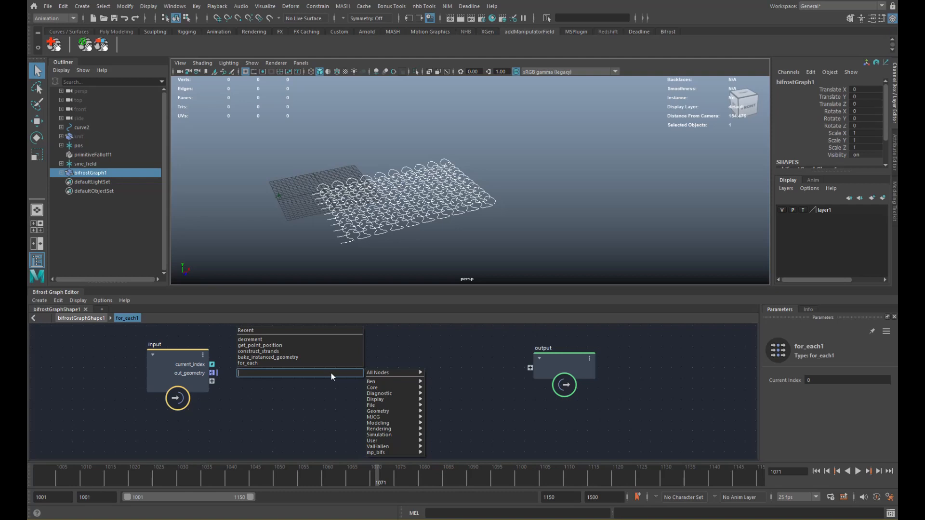
{"action": "type", "text": "gpp"}
{"action": "key", "text": "Down"}
{"action": "key", "text": "Down"}
{"action": "key", "text": "Return"}
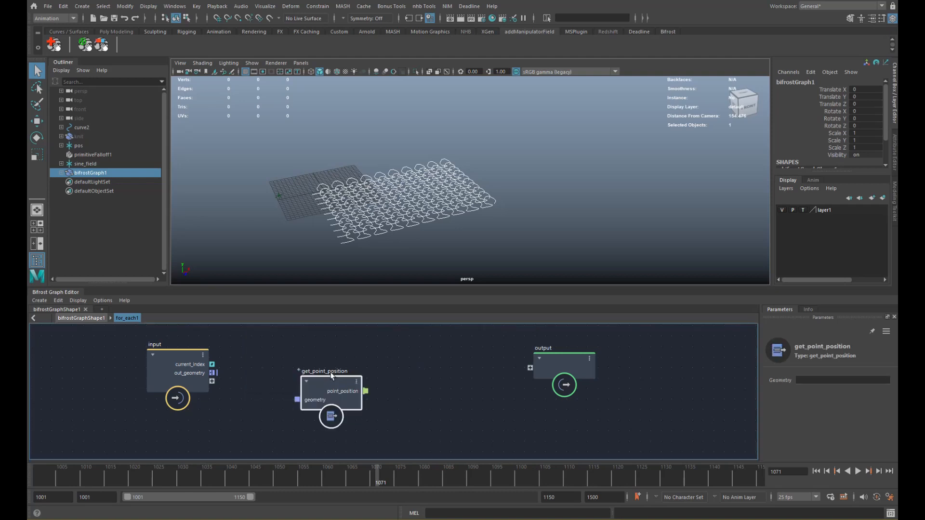
{"action": "left_click_drag", "start_coordinate": [218, 373], "coordinate": [310, 399]}
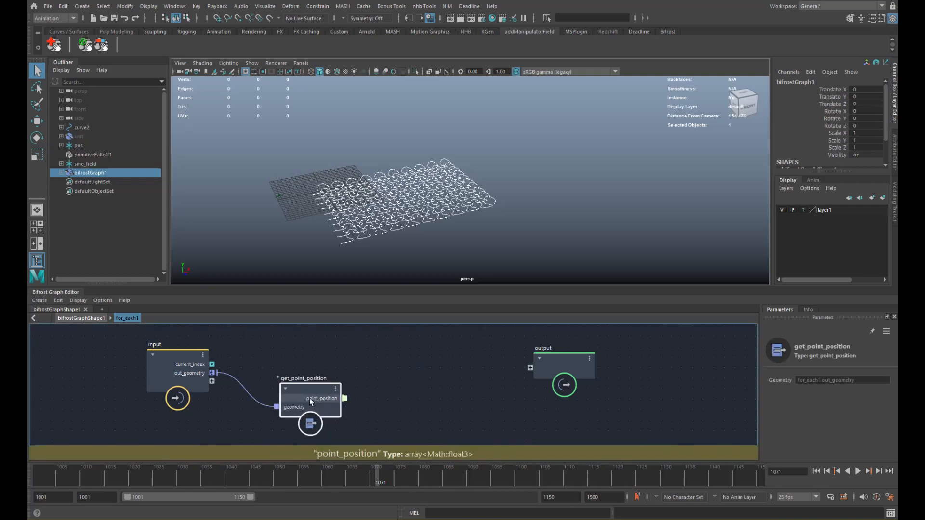
{"action": "middle_click_drag", "start_coordinate": [349, 402], "coordinate": [289, 381]}
- Search for the first_in_array node in the node creation list
{"action": "key", "text": "Tab"}
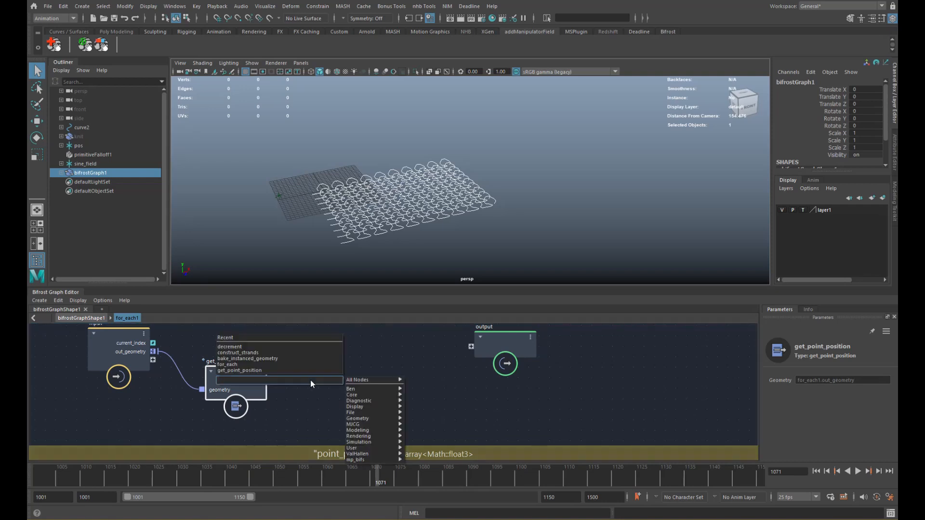
{"action": "type", "text": "first"}
{"action": "key", "text": "Down"}
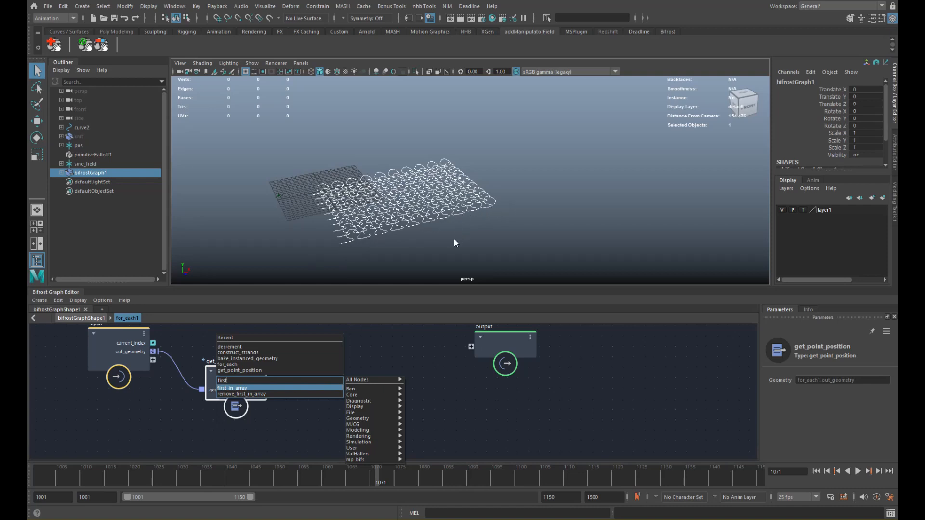
- Add first_in_array and last_in_array nodes fed by point_position
{"action": "left_click", "coordinate": [256, 388]}
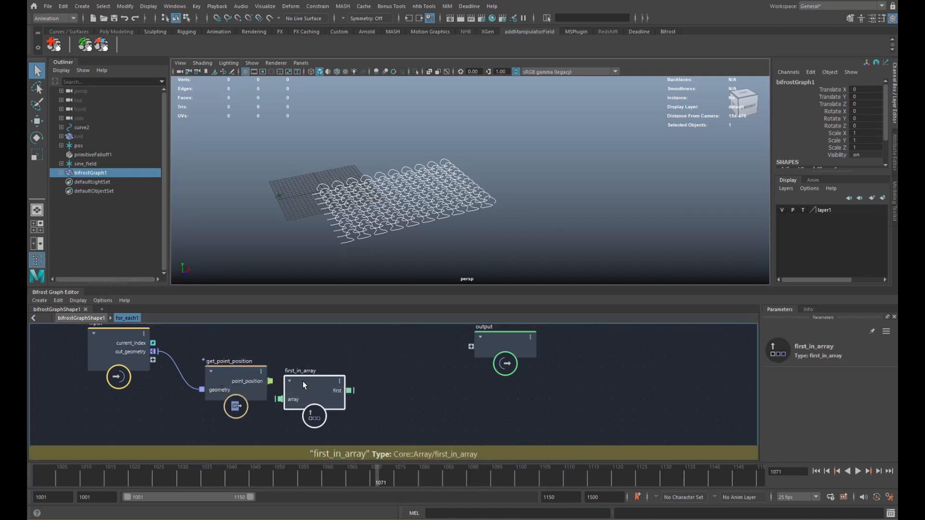
{"action": "left_click", "coordinate": [296, 414]}
{"action": "key", "text": "Tab"}
{"action": "type", "text": "last"}
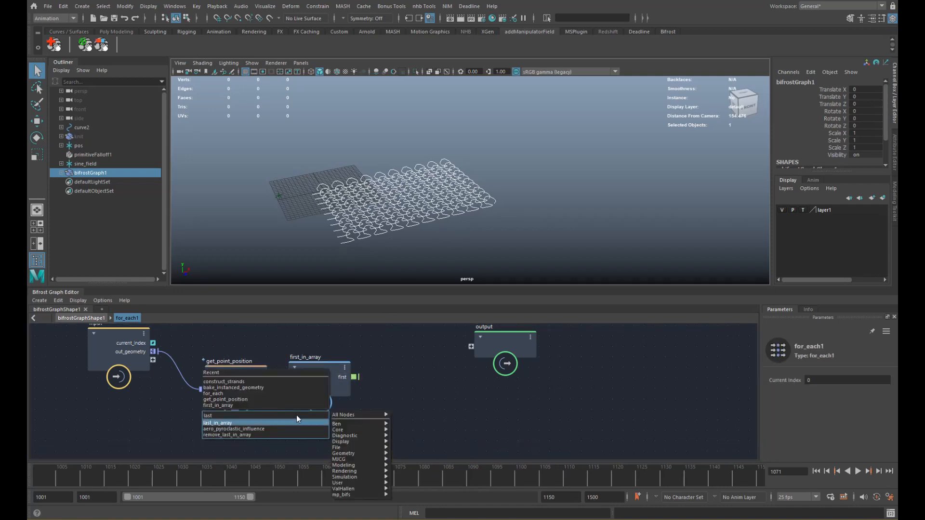
{"action": "key", "text": "Return"}
{"action": "left_click_drag", "start_coordinate": [270, 381], "coordinate": [314, 431]}
{"action": "middle_click_drag", "start_coordinate": [485, 358], "coordinate": [465, 357], "text": "alt"}
{"action": "left_click_drag", "start_coordinate": [466, 357], "coordinate": [533, 367]}
{"action": "middle_click_drag", "start_coordinate": [395, 391], "coordinate": [389, 373], "text": "alt"}
- Add fill_interpolated_array taking first_in_array's first and last_in_array's last values
{"action": "key", "text": "Tab"}
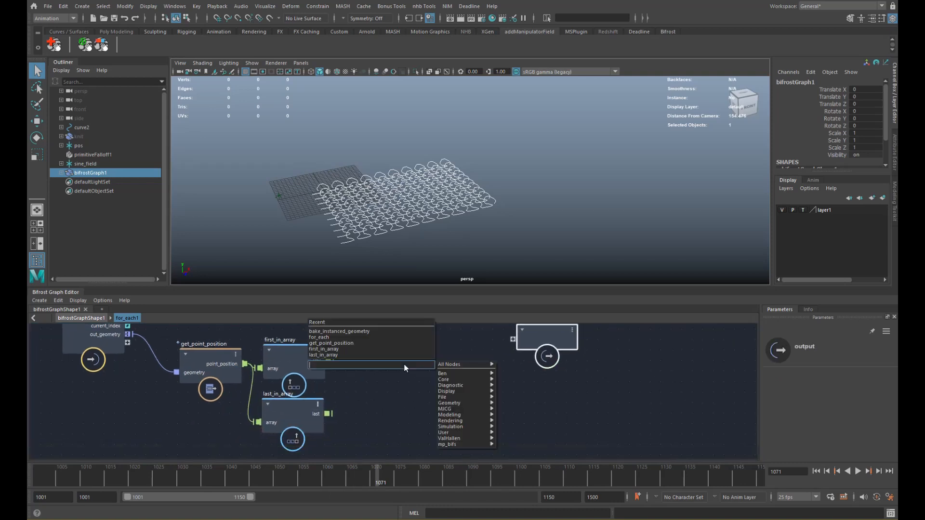
{"action": "type", "text": "fill"}
{"action": "key", "text": "Return"}
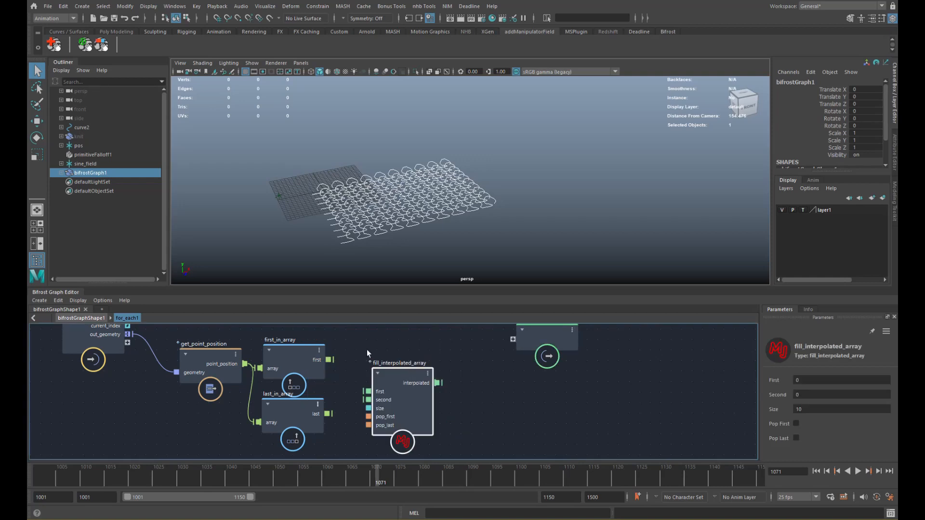
{"action": "left_click_drag", "start_coordinate": [372, 366], "coordinate": [329, 359]}
{"action": "left_click_drag", "start_coordinate": [329, 413], "coordinate": [417, 372]}
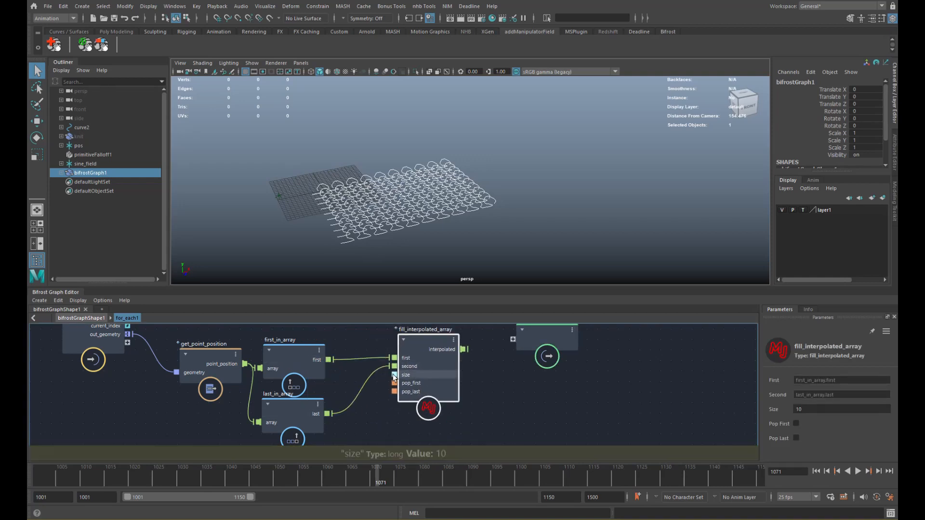
- Rearrange get_point_position and the input node to tidy the graph
{"action": "left_click", "coordinate": [183, 357]}
{"action": "middle_click_drag", "start_coordinate": [236, 367], "coordinate": [256, 408]}
{"action": "left_click_drag", "start_coordinate": [210, 399], "coordinate": [216, 369]}
{"action": "left_click_drag", "start_coordinate": [129, 382], "coordinate": [97, 374]}
{"action": "left_click_drag", "start_coordinate": [205, 381], "coordinate": [196, 374]}
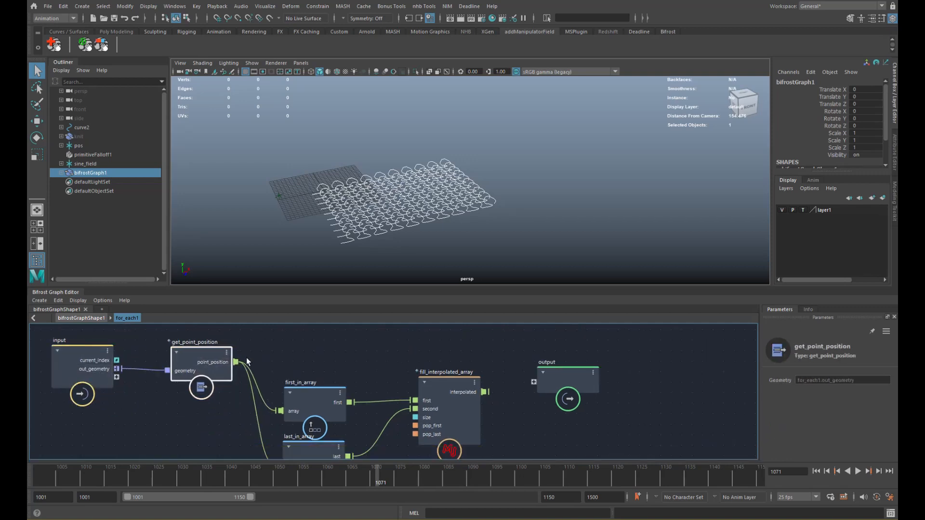
{"action": "middle_click_drag", "start_coordinate": [238, 378], "coordinate": [239, 373]}
{"action": "left_click", "coordinate": [206, 399]}
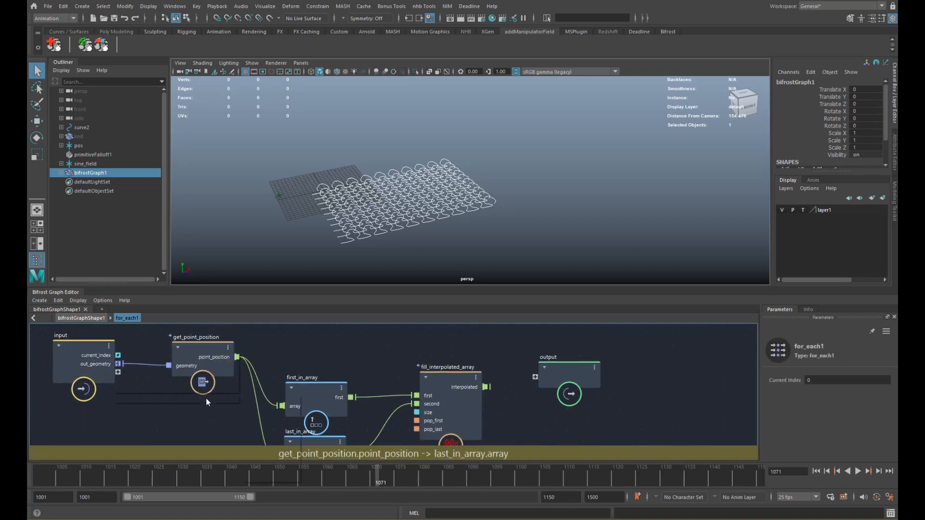
- Add get_point_count on the input's out_geometry and wire its count into fill_interpolated_array's size
{"action": "key", "text": "Tab"}
{"action": "type", "text": "count"}
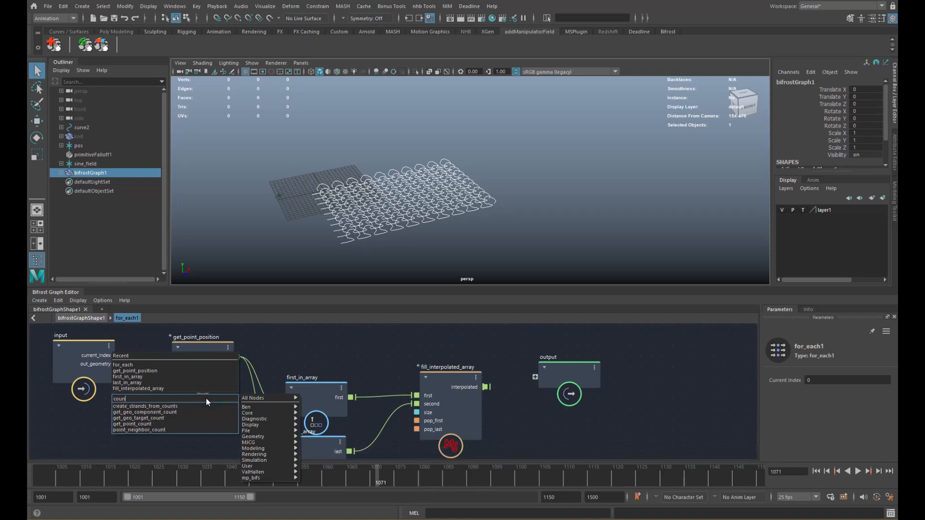
{"action": "key", "text": "Down"}
{"action": "key", "text": "Down"}
{"action": "key", "text": "Down"}
{"action": "key", "text": "Down"}
{"action": "key", "text": "Return"}
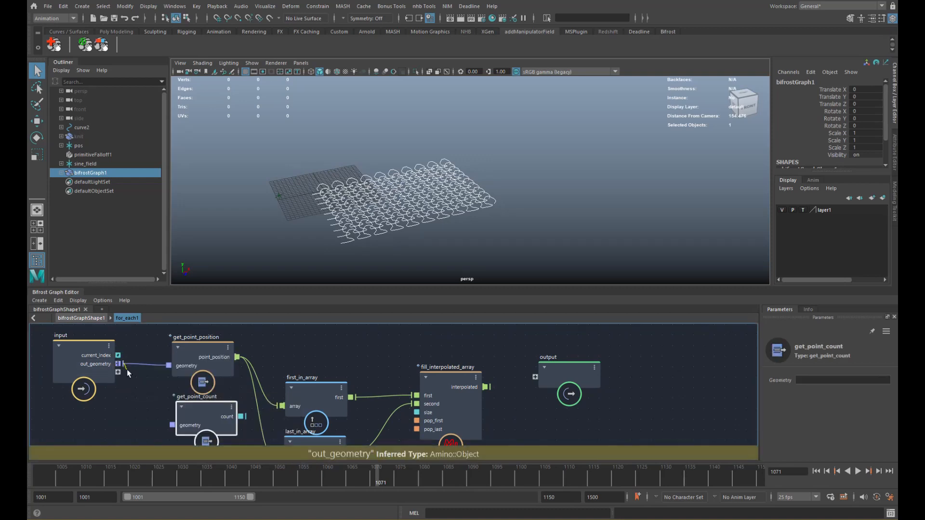
{"action": "left_click_drag", "start_coordinate": [118, 364], "coordinate": [194, 426]}
{"action": "left_click_drag", "start_coordinate": [87, 373], "coordinate": [63, 374]}
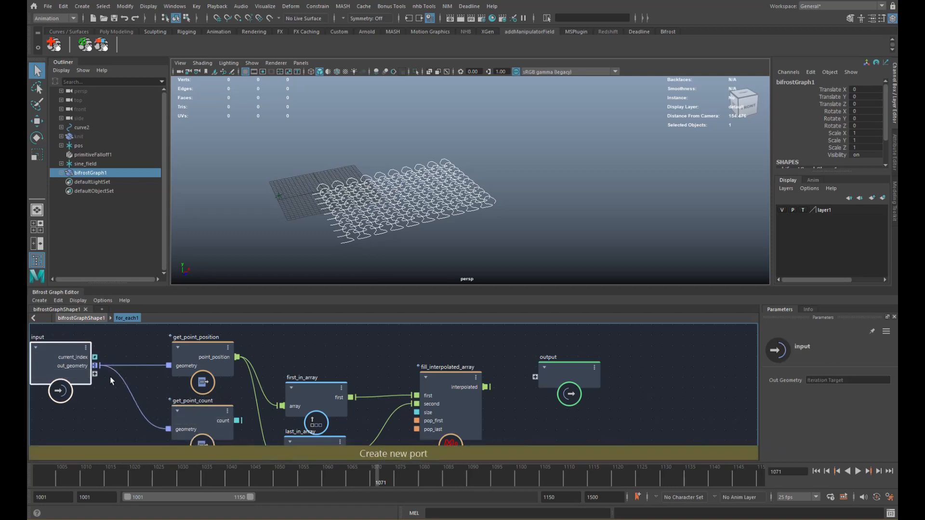
{"action": "middle_click_drag", "start_coordinate": [111, 378], "coordinate": [161, 395], "text": "alt"}
{"action": "scroll", "coordinate": [159, 394], "scroll_direction": "down", "scroll_amount": 1}
{"action": "left_click_drag", "start_coordinate": [129, 388], "coordinate": [99, 387]}
{"action": "middle_click_drag", "start_coordinate": [131, 380], "coordinate": [117, 366], "text": "alt"}
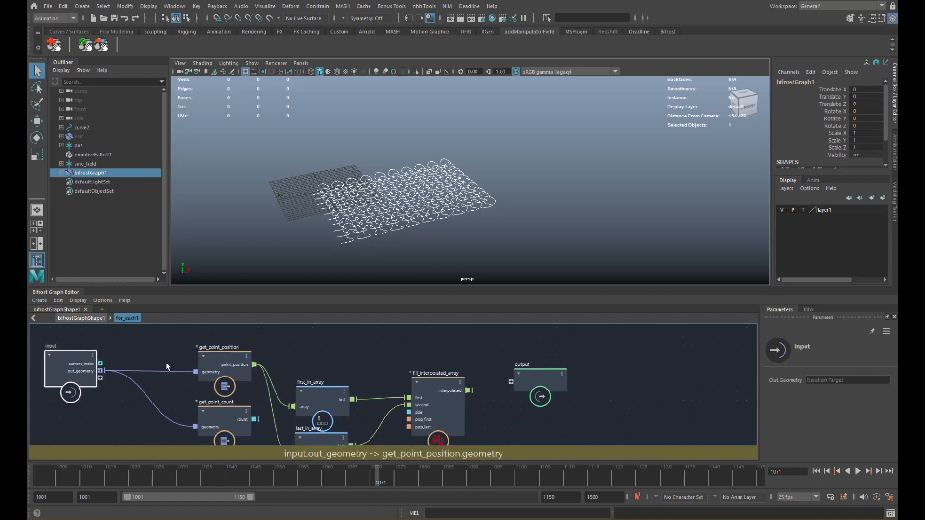
{"action": "left_click_drag", "start_coordinate": [256, 419], "coordinate": [416, 414]}
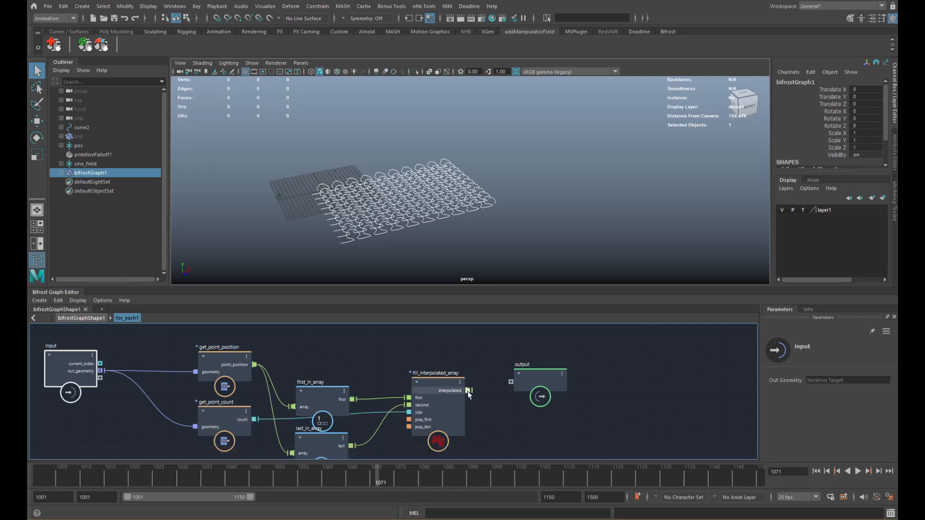
- Add construct_strands from the interpolated array, feed strands to the output, and return to top level
{"action": "left_click_drag", "start_coordinate": [538, 382], "coordinate": [582, 367]}
{"action": "key", "text": "Tab"}
{"action": "type", "text": "const"}
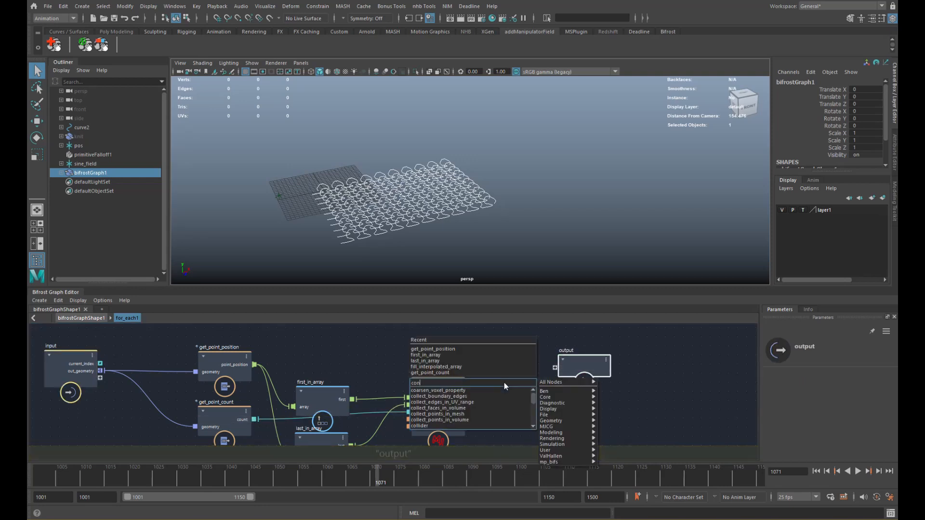
{"action": "key", "text": "Down"}
{"action": "key", "text": "Down"}
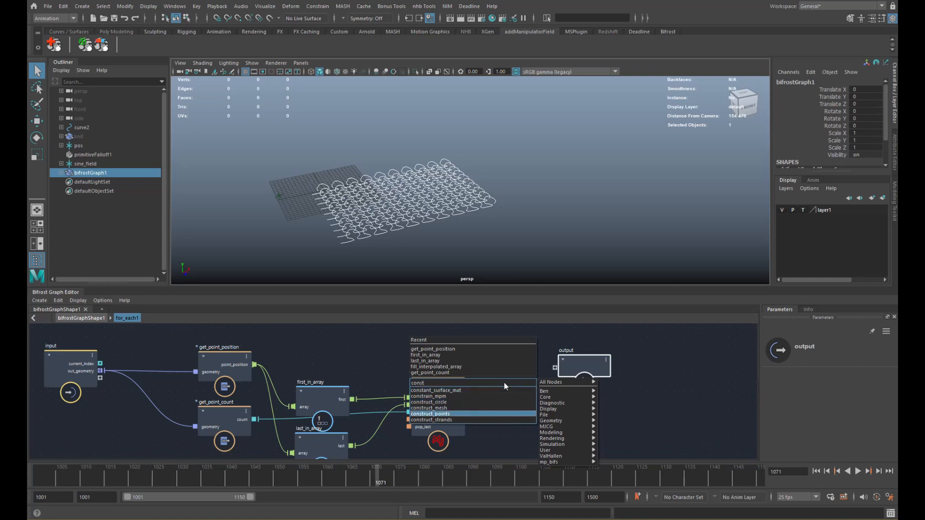
{"action": "key", "text": "Return"}
{"action": "middle_click_drag", "start_coordinate": [506, 406], "coordinate": [466, 389], "text": "alt"}
{"action": "mouse_move", "coordinate": [466, 389]}
{"action": "left_mouse_down"}
{"action": "mouse_move", "coordinate": [479, 383]}
{"action": "mouse_move", "coordinate": [449, 382]}
{"action": "left_mouse_up"}
{"action": "left_click_drag", "start_coordinate": [509, 375], "coordinate": [546, 366]}
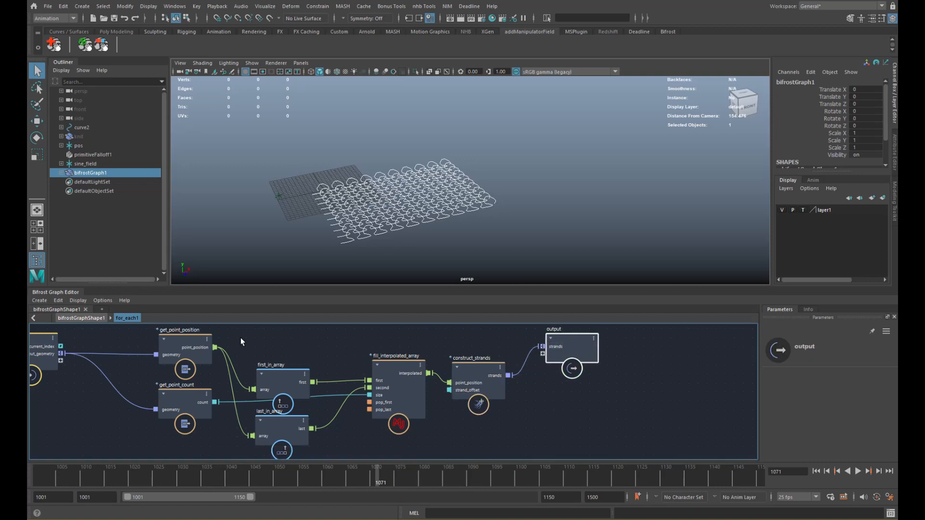
{"action": "left_click", "coordinate": [84, 318]}
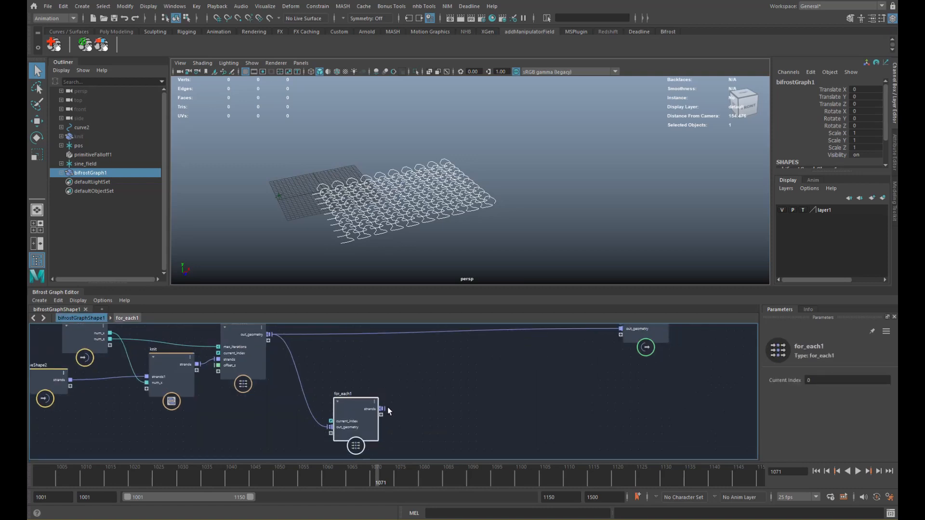
- Move the output node near for_each1 and reconnect out_geometry to it
{"action": "left_click_drag", "start_coordinate": [646, 333], "coordinate": [485, 391]}
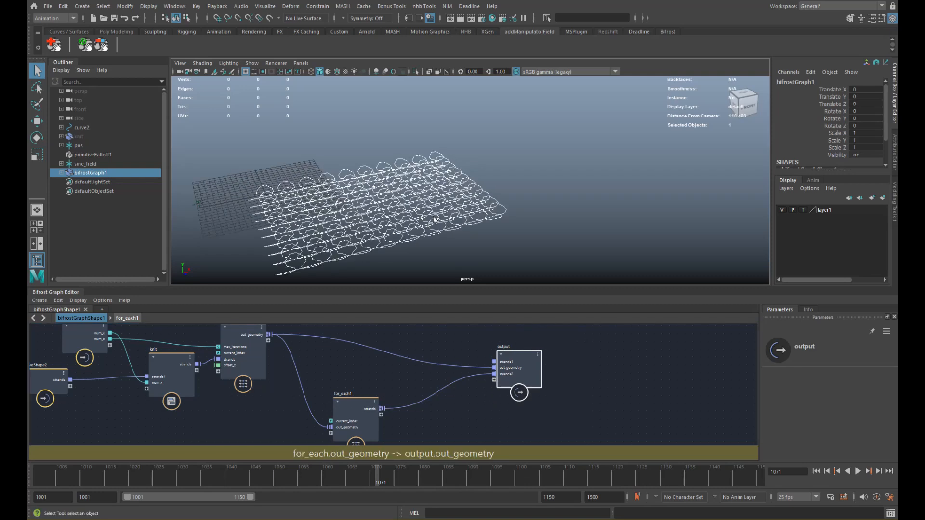
{"action": "scroll", "coordinate": [501, 223], "scroll_direction": "up", "scroll_amount": 3}
{"action": "left_click", "coordinate": [483, 368]}
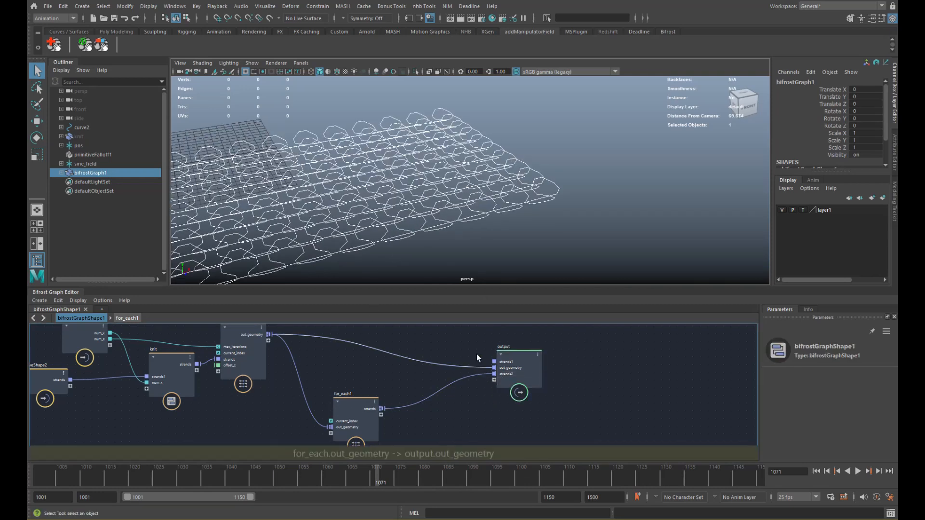
{"action": "key", "text": "Delete"}
{"action": "scroll", "coordinate": [440, 198], "scroll_direction": "down", "scroll_amount": 3}
{"action": "left_click_drag", "start_coordinate": [440, 198], "coordinate": [478, 222], "text": "alt"}
{"action": "left_click_drag", "start_coordinate": [268, 334], "coordinate": [494, 367]}
- Add a transform_points node fed by for_each1's strands
{"action": "mouse_move", "coordinate": [426, 408]}
{"action": "middle_mouse_down"}
{"action": "mouse_move", "coordinate": [435, 395]}
{"action": "mouse_move", "coordinate": [428, 399]}
{"action": "middle_mouse_up"}
{"action": "key", "text": "Tab"}
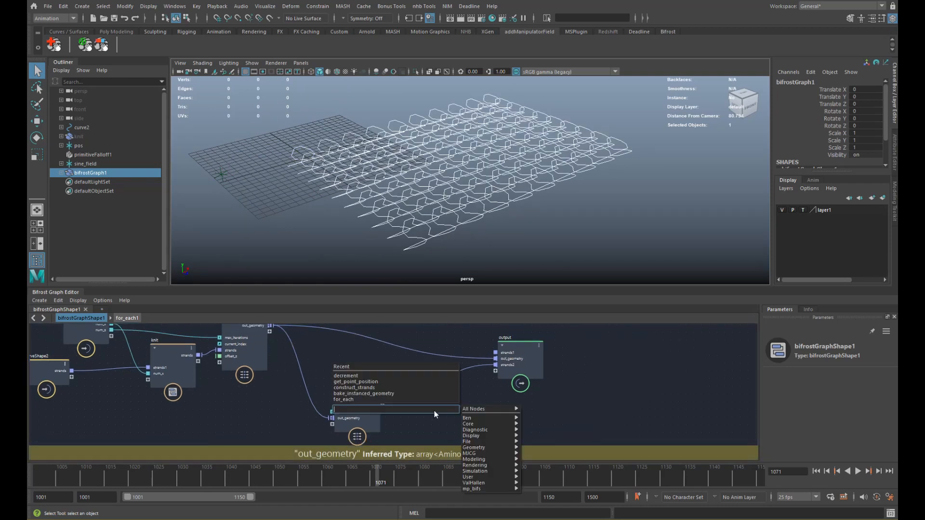
{"action": "type", "text": "trans"}
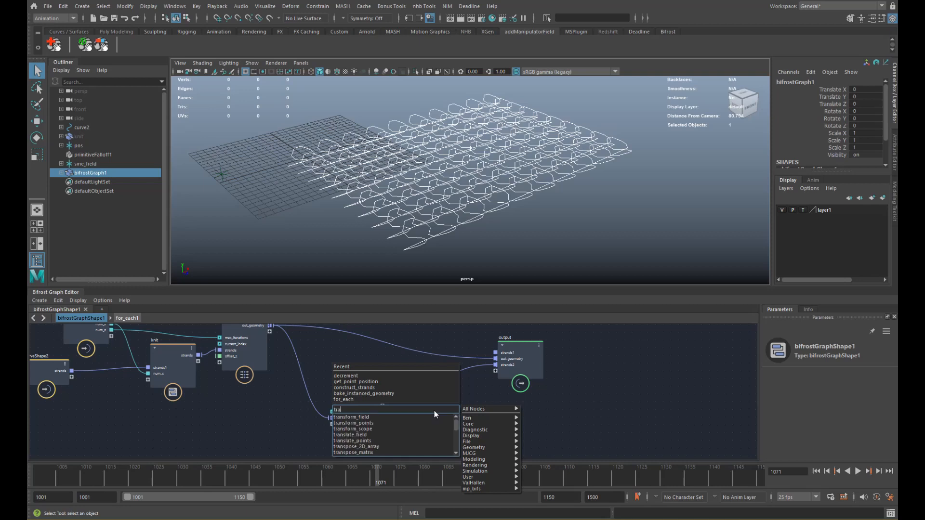
{"action": "key", "text": "Down"}
{"action": "key", "text": "Down"}
{"action": "key", "text": "Return"}
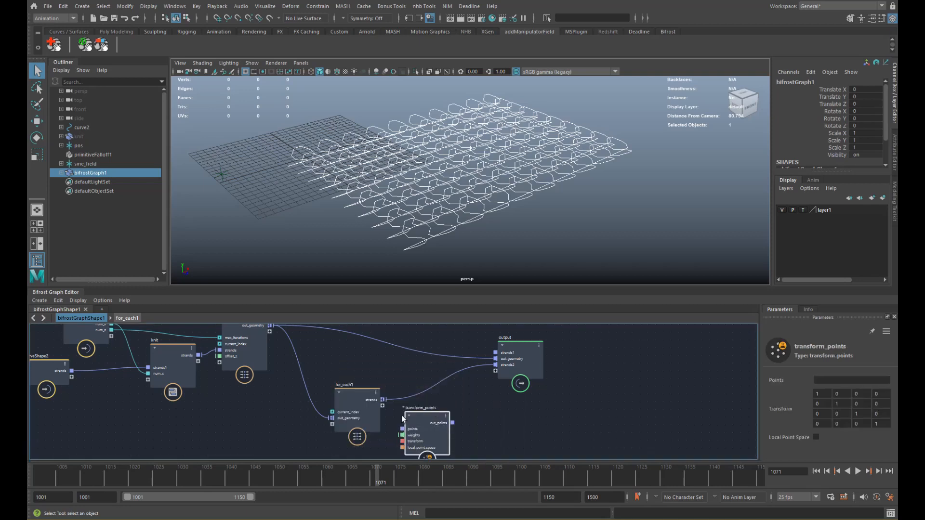
{"action": "left_click_drag", "start_coordinate": [384, 399], "coordinate": [403, 429]}
{"action": "middle_click_drag", "start_coordinate": [452, 411], "coordinate": [455, 372]}
{"action": "left_click_drag", "start_coordinate": [369, 380], "coordinate": [336, 383]}
{"action": "left_click", "coordinate": [369, 398]}
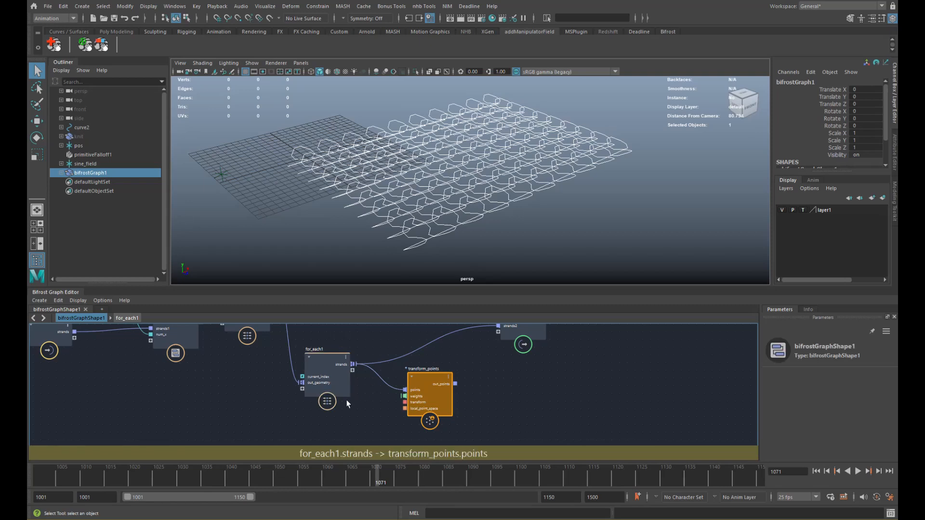
{"action": "left_click_drag", "start_coordinate": [428, 400], "coordinate": [468, 398]}
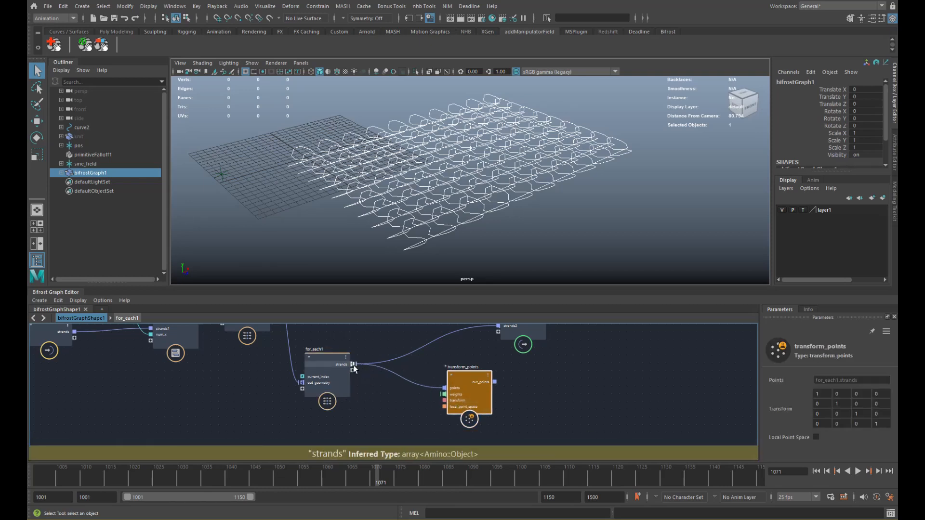
- Insert a merge_geometry node between for_each1's strands and transform_points' points
{"action": "key", "text": "Tab"}
{"action": "type", "text": "merge"}
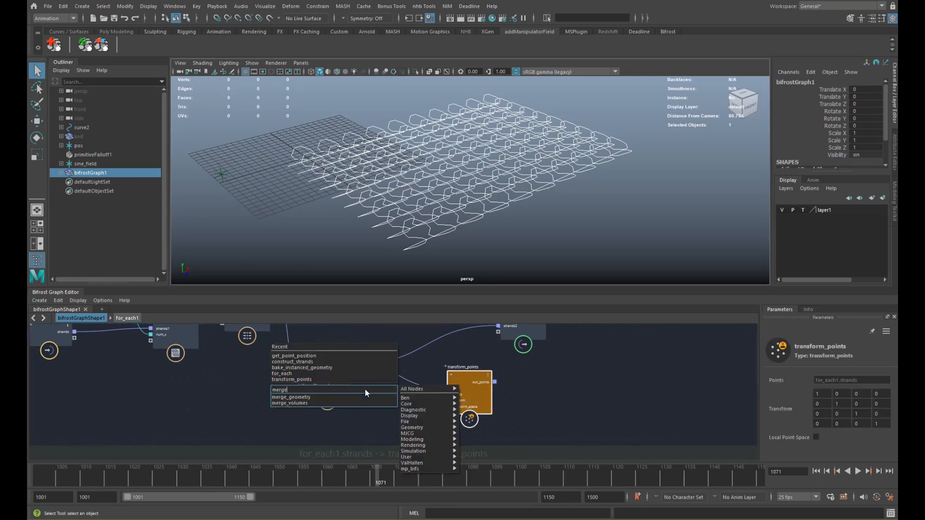
{"action": "key", "text": "Return"}
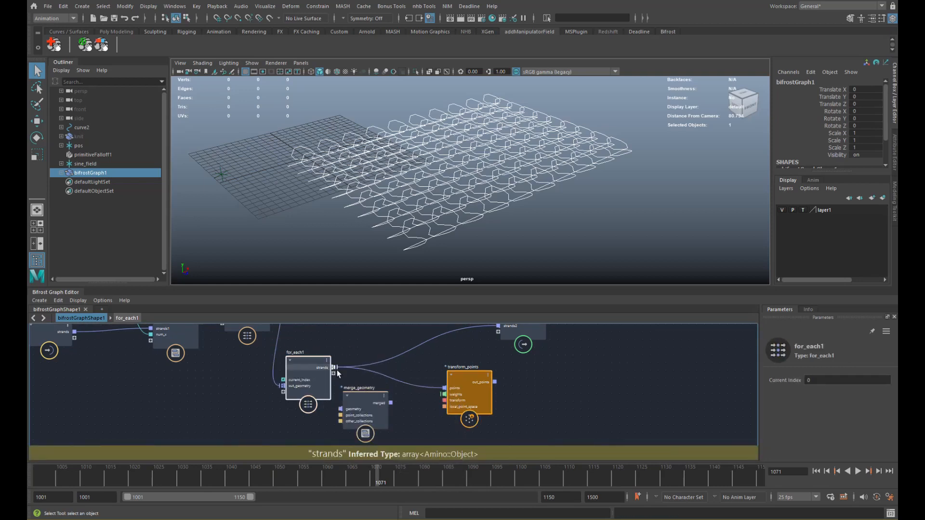
{"action": "left_click_drag", "start_coordinate": [340, 368], "coordinate": [443, 388]}
{"action": "left_click_drag", "start_coordinate": [365, 390], "coordinate": [375, 384]}
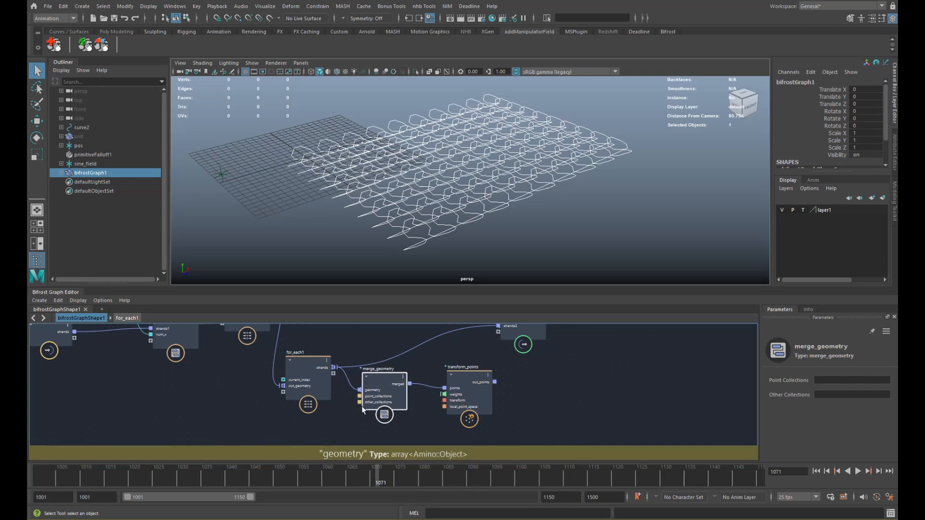
{"action": "middle_click_drag", "start_coordinate": [418, 376], "coordinate": [427, 411], "text": "alt"}
{"action": "left_click_drag", "start_coordinate": [399, 414], "coordinate": [398, 415]}
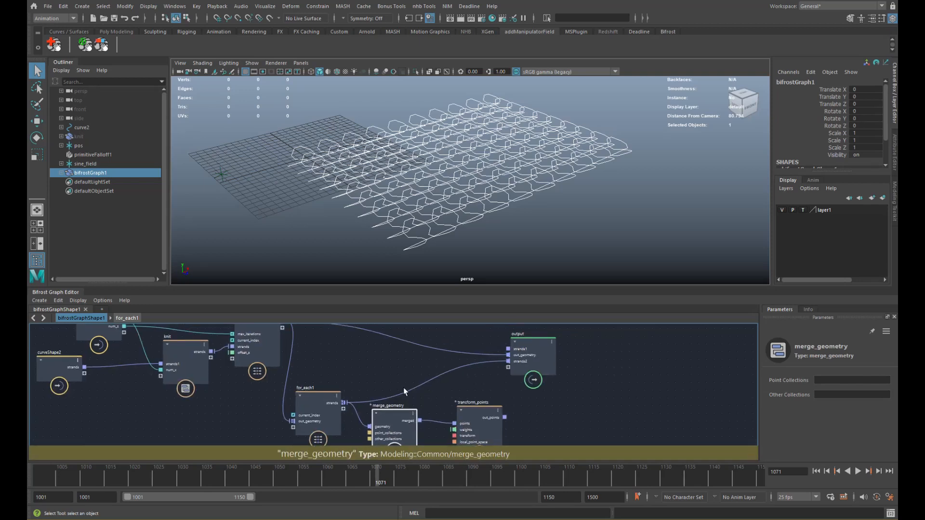
{"action": "middle_click_drag", "start_coordinate": [377, 369], "coordinate": [385, 398], "text": "alt"}
- Duplicate it as merge_geometry1 and wire for_each1's out_geometry into it
{"action": "key", "text": "ctrl+d"}
{"action": "left_click_drag", "start_coordinate": [357, 380], "coordinate": [360, 359]}
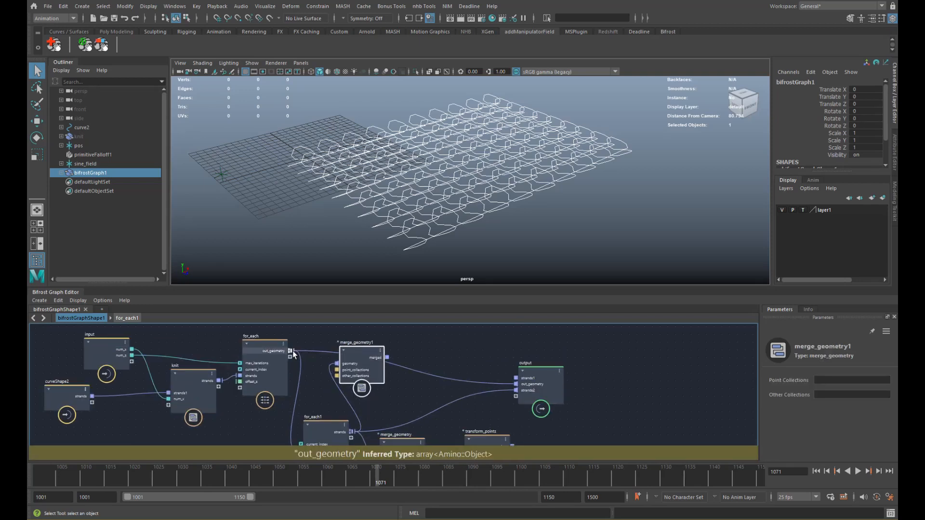
{"action": "left_click_drag", "start_coordinate": [291, 352], "coordinate": [337, 364]}
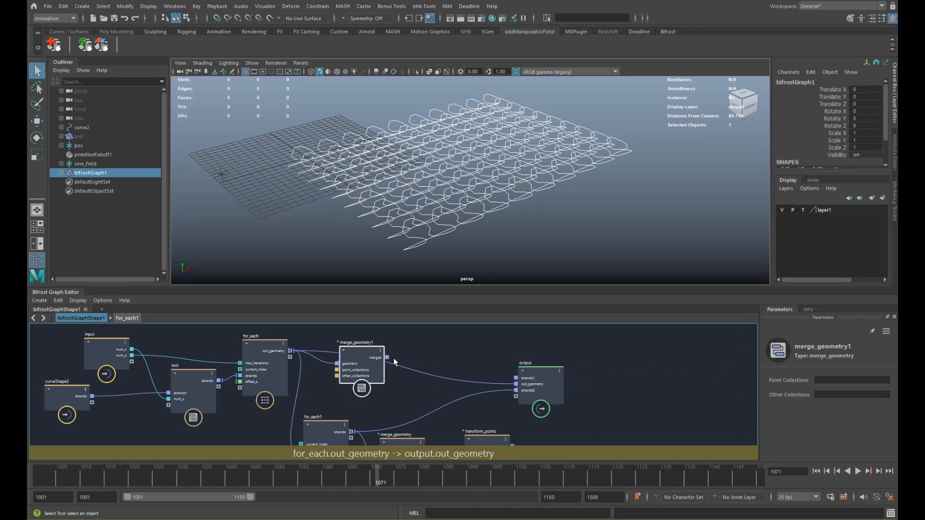
- Delete the merge_geometry1-to-output wire and remove the out_geometry and strands1 output ports
{"action": "left_click", "coordinate": [506, 383]}
{"action": "key", "text": "Delete"}
{"action": "left_click_drag", "start_coordinate": [521, 391], "coordinate": [529, 363]}
{"action": "right_click", "coordinate": [532, 384]}
{"action": "left_click", "coordinate": [542, 397]}
{"action": "right_click", "coordinate": [529, 379]}
{"action": "left_click", "coordinate": [543, 392]}
{"action": "middle_click_drag", "start_coordinate": [558, 391], "coordinate": [544, 356], "text": "alt"}
{"action": "left_click_drag", "start_coordinate": [528, 337], "coordinate": [622, 338]}
- Connect transform_points' out_points to the output node
{"action": "middle_click_drag", "start_coordinate": [471, 408], "coordinate": [466, 346], "text": "alt"}
{"action": "left_click_drag", "start_coordinate": [446, 365], "coordinate": [444, 374]}
{"action": "middle_click_drag", "start_coordinate": [489, 357], "coordinate": [425, 413], "text": "alt"}
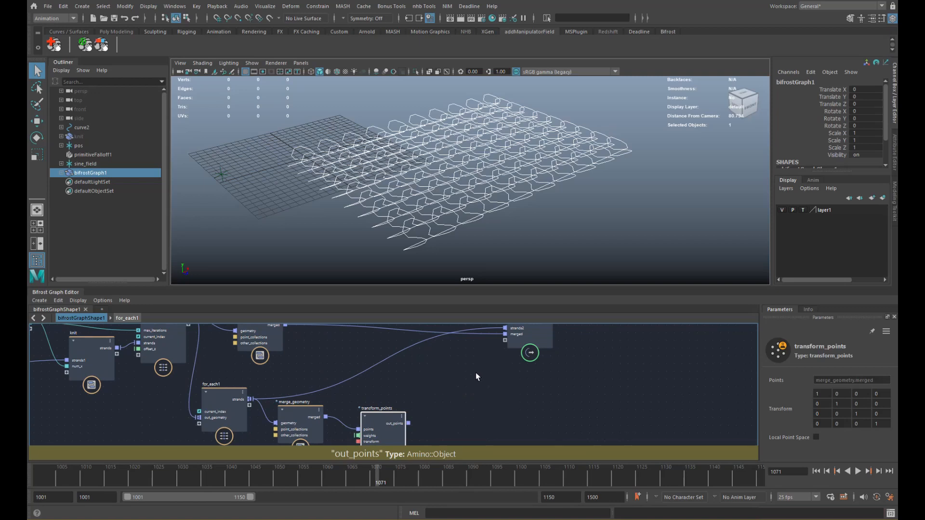
{"action": "left_click_drag", "start_coordinate": [409, 423], "coordinate": [506, 341]}
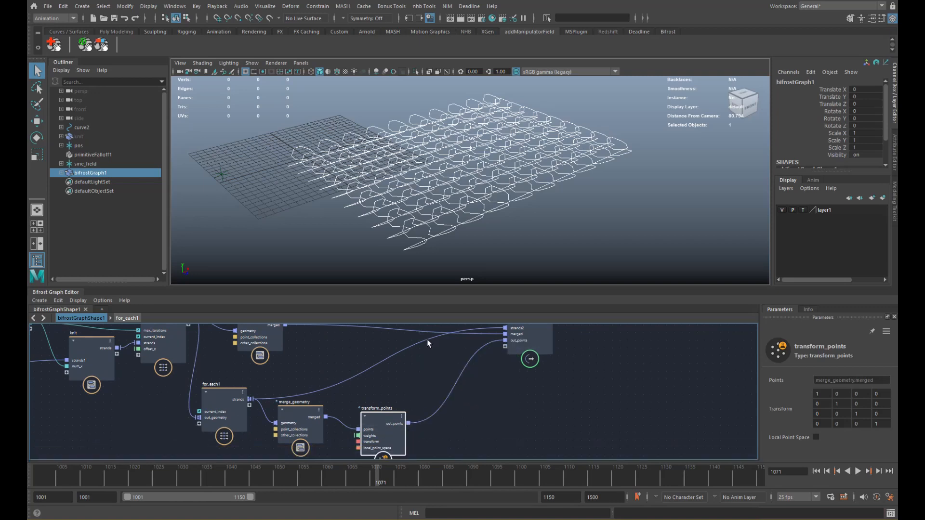
{"action": "left_click", "coordinate": [395, 358]}
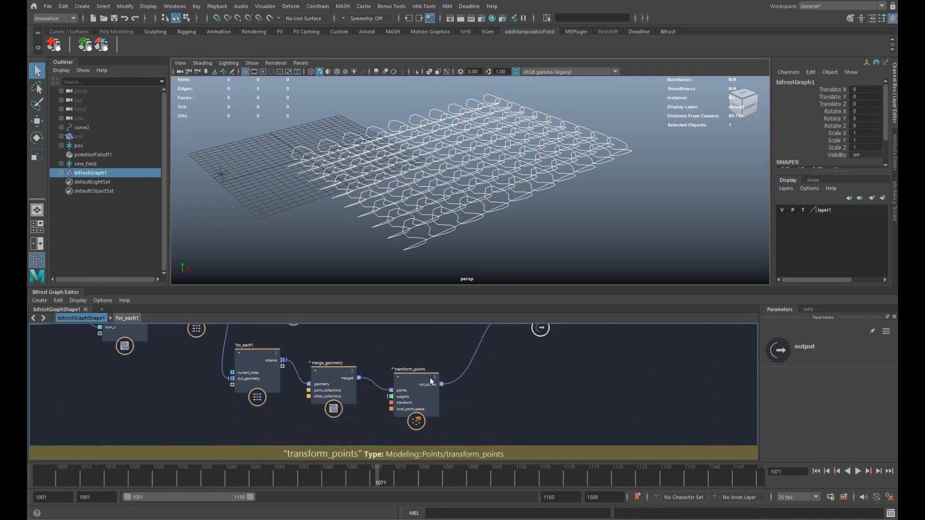
- Add an input1 node wired into transform_points' transform input
{"action": "middle_click_drag", "start_coordinate": [306, 424], "coordinate": [340, 385], "text": "alt"}
{"action": "left_click", "coordinate": [339, 385]}
{"action": "left_click", "coordinate": [346, 415]}
{"action": "key", "text": "Tab"}
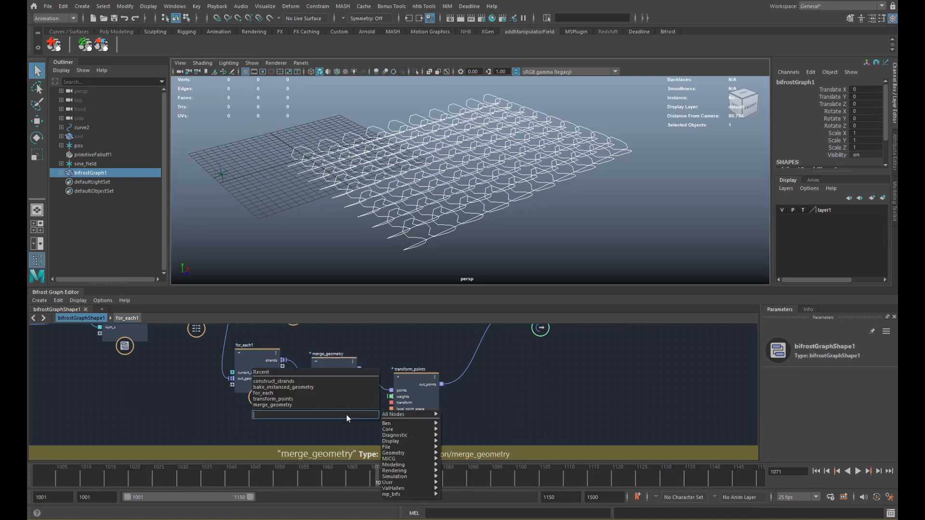
{"action": "type", "text": "in"}
{"action": "key", "text": "Down"}
{"action": "key", "text": "Return"}
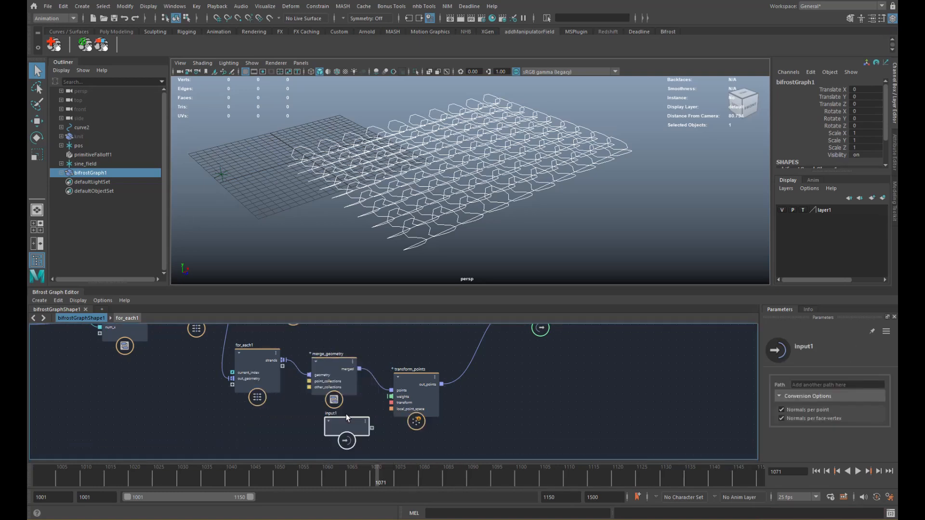
{"action": "left_click_drag", "start_coordinate": [391, 402], "coordinate": [370, 429]}
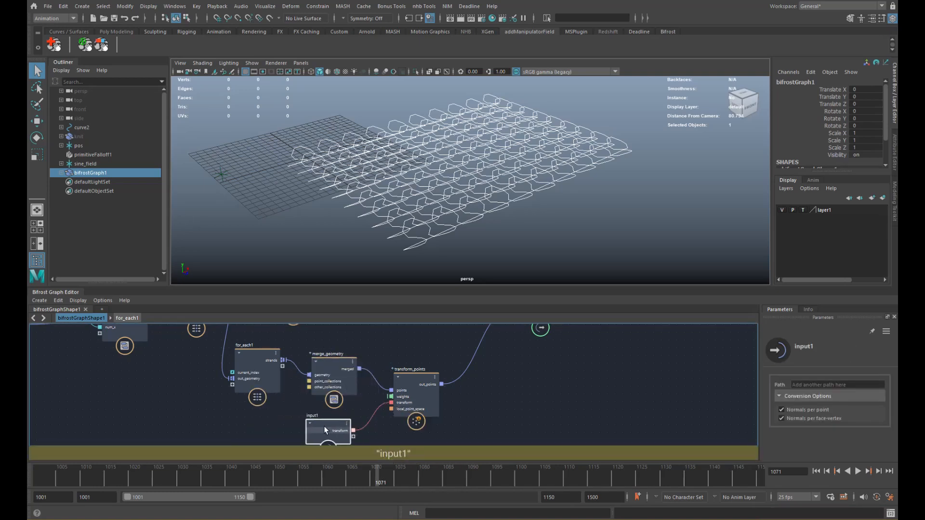
- Create a locator and rename it 'transform'
{"action": "left_click", "coordinate": [82, 6]}
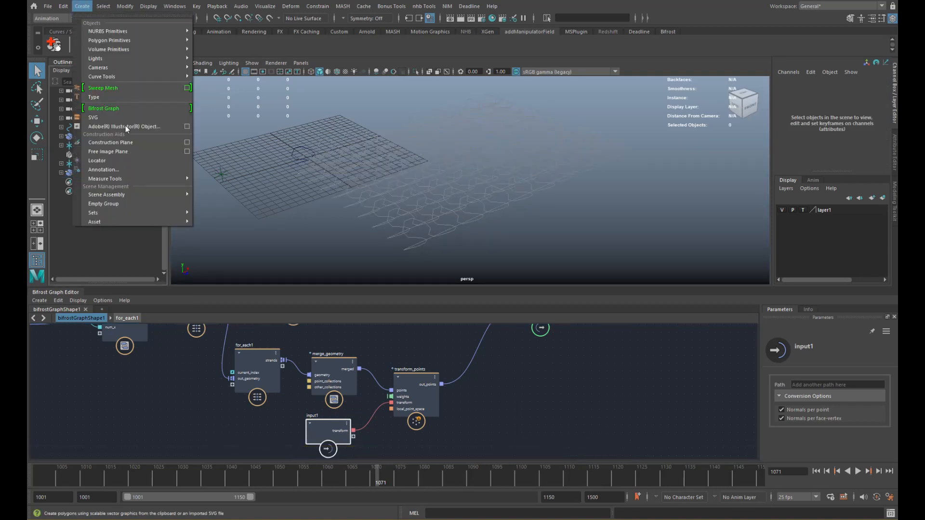
{"action": "left_click", "coordinate": [113, 160]}
{"action": "double_click", "coordinate": [100, 183]}
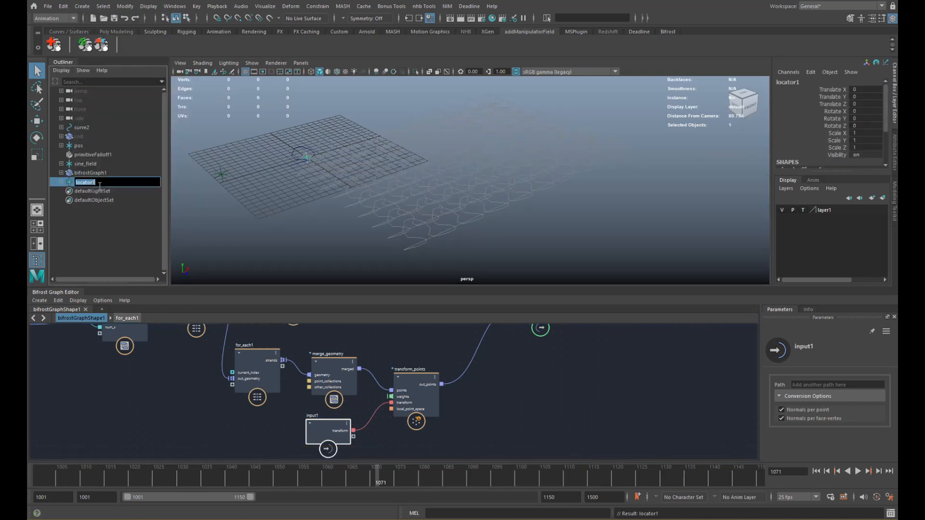
{"action": "type", "text": "transform"}
{"action": "key", "text": "Return"}
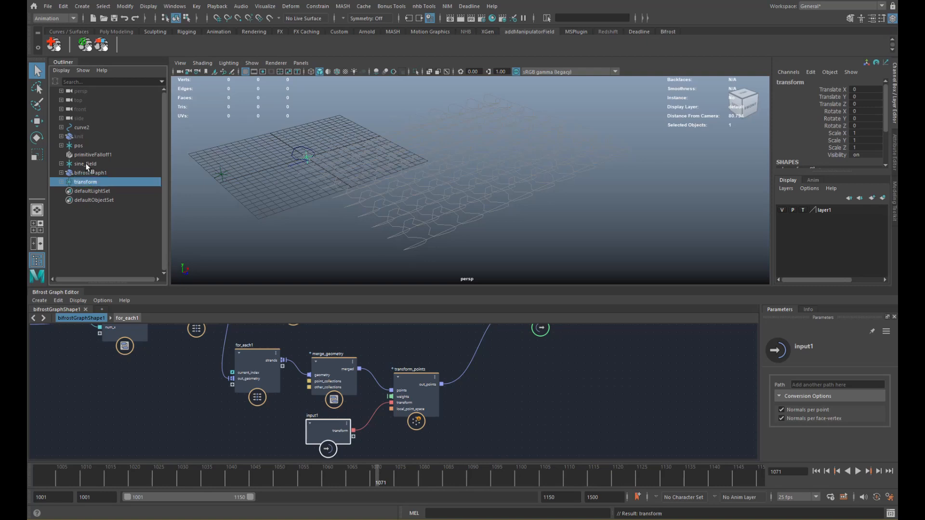
- Load the transform locator and bifrostGraphShape1, showing all attributes, into a cleared Node Editor
{"action": "left_click", "coordinate": [174, 6]}
{"action": "left_click", "coordinate": [208, 126]}
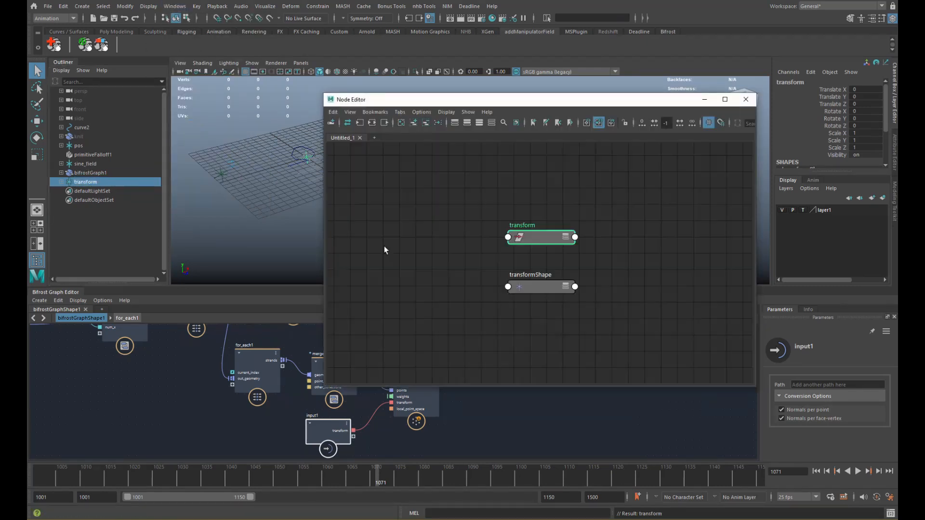
{"action": "left_click", "coordinate": [401, 123]}
{"action": "middle_click_drag", "start_coordinate": [130, 183], "coordinate": [424, 272]}
{"action": "left_click", "coordinate": [87, 175]}
{"action": "middle_click_drag", "start_coordinate": [87, 174], "coordinate": [555, 277]}
{"action": "left_click", "coordinate": [598, 285]}
{"action": "key", "text": "3"}
{"action": "left_click_drag", "start_coordinate": [598, 285], "coordinate": [651, 176]}
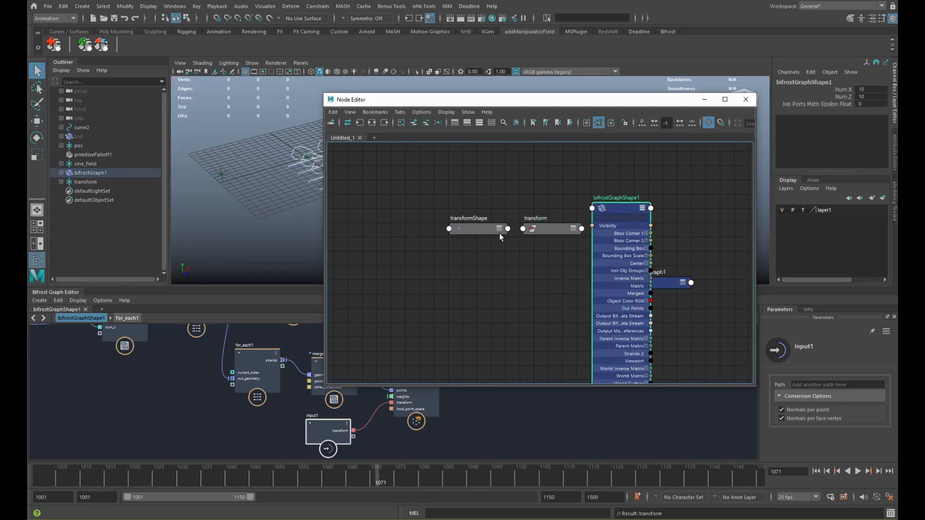
{"action": "left_click_drag", "start_coordinate": [492, 228], "coordinate": [498, 284]}
{"action": "left_click_drag", "start_coordinate": [544, 230], "coordinate": [543, 289]}
{"action": "middle_click_drag", "start_coordinate": [535, 308], "coordinate": [498, 214], "text": "alt"}
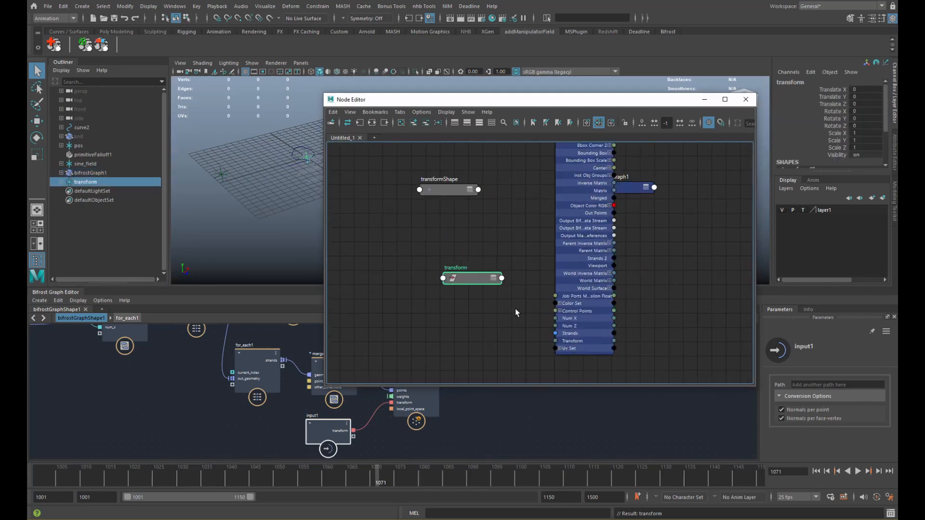
- Connect transform's worldMatrix to bifrostGraphShape1's Transform and close the Node Editor
{"action": "left_click", "coordinate": [502, 279]}
{"action": "mouse_move", "coordinate": [586, 410]}
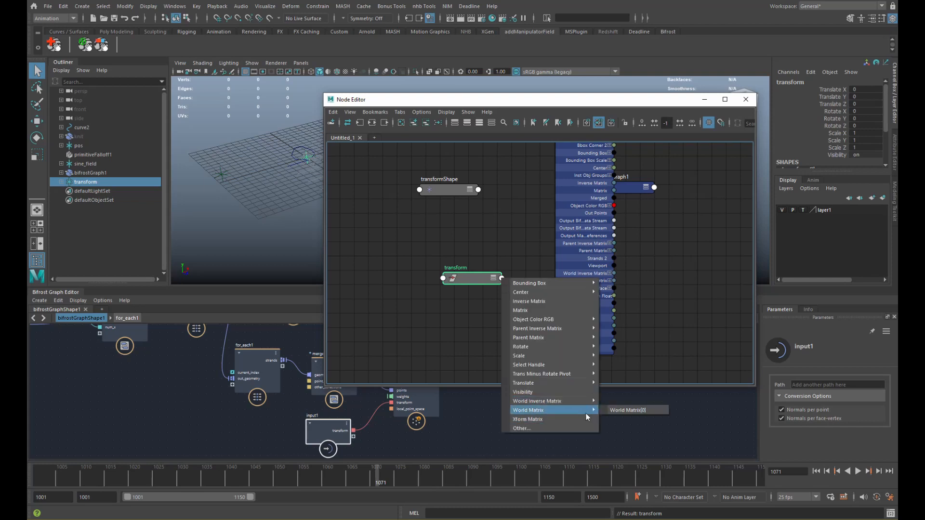
{"action": "left_click", "coordinate": [627, 410]}
{"action": "left_click", "coordinate": [556, 342]}
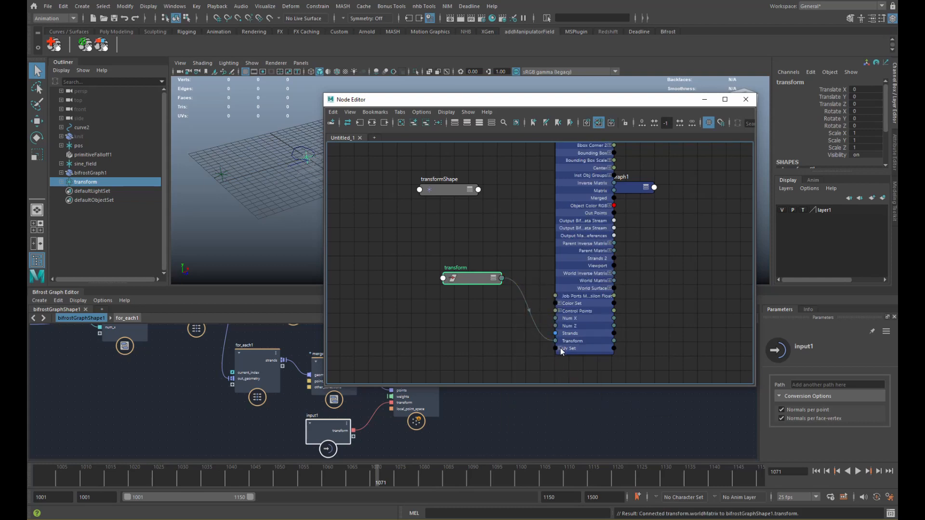
{"action": "left_click", "coordinate": [746, 100]}
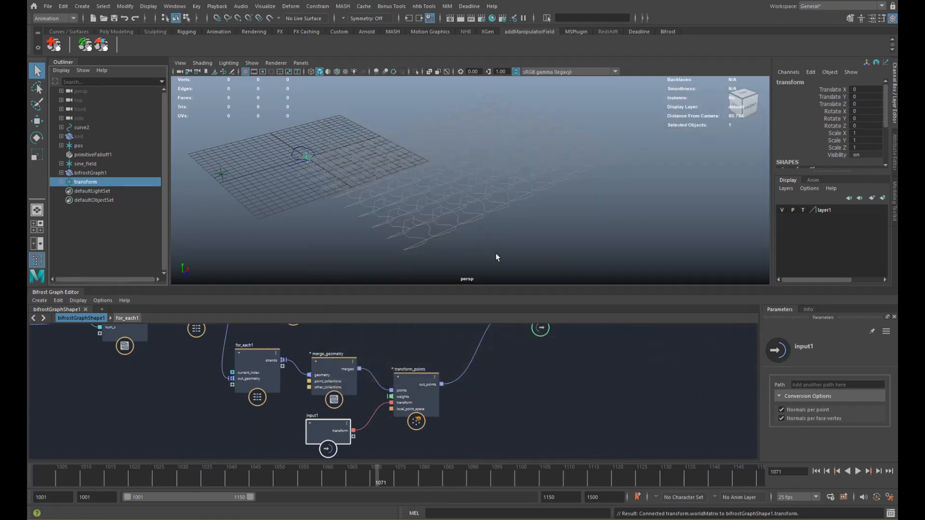
- With the move tool, shift the transform locator to X -50.707, Y 25.158, Z -3.359
{"action": "key", "text": "w"}
{"action": "right_click_drag", "start_coordinate": [453, 178], "coordinate": [339, 180], "text": "alt"}
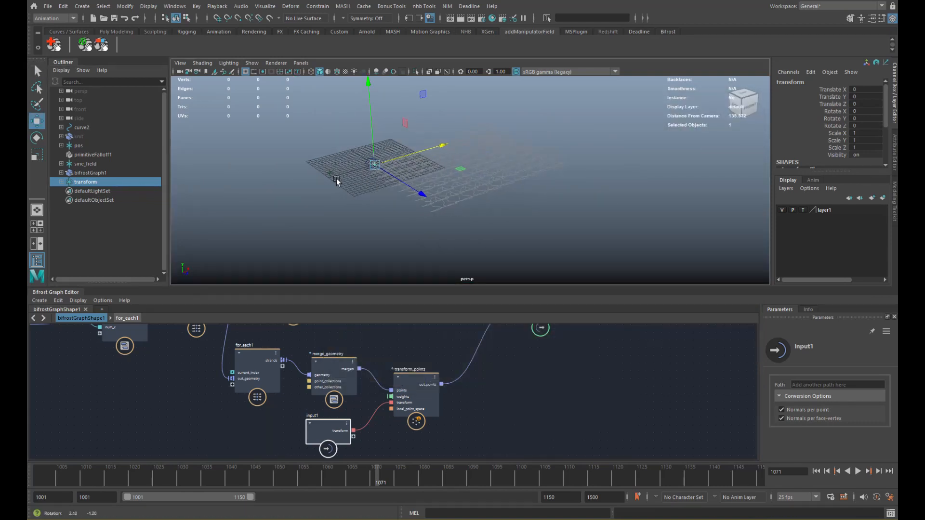
{"action": "left_click_drag", "start_coordinate": [339, 179], "coordinate": [378, 194], "text": "alt"}
{"action": "left_click_drag", "start_coordinate": [373, 153], "coordinate": [357, 105]}
{"action": "mouse_move", "coordinate": [430, 166]}
{"action": "left_mouse_down", "text": "alt"}
{"action": "mouse_move", "coordinate": [414, 211]}
{"action": "mouse_move", "coordinate": [373, 188]}
{"action": "mouse_move", "coordinate": [432, 169]}
{"action": "left_mouse_up", "text": "alt"}
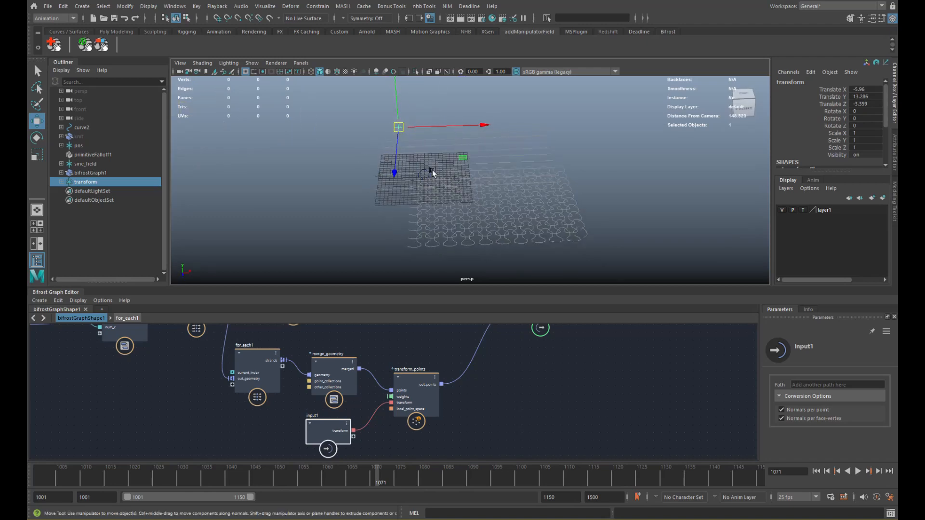
{"action": "left_click_drag", "start_coordinate": [481, 125], "coordinate": [490, 161]}
{"action": "middle_click_drag", "start_coordinate": [490, 161], "coordinate": [457, 172], "text": "alt"}
{"action": "left_click_drag", "start_coordinate": [635, 144], "coordinate": [541, 221]}
{"action": "middle_click_drag", "start_coordinate": [523, 327], "coordinate": [488, 394], "text": "alt"}
{"action": "left_click_drag", "start_coordinate": [512, 382], "coordinate": [584, 366]}
- Move the output node further right, clear the selection, and bring up the node search
{"action": "middle_click_drag", "start_coordinate": [472, 403], "coordinate": [452, 378], "text": "alt"}
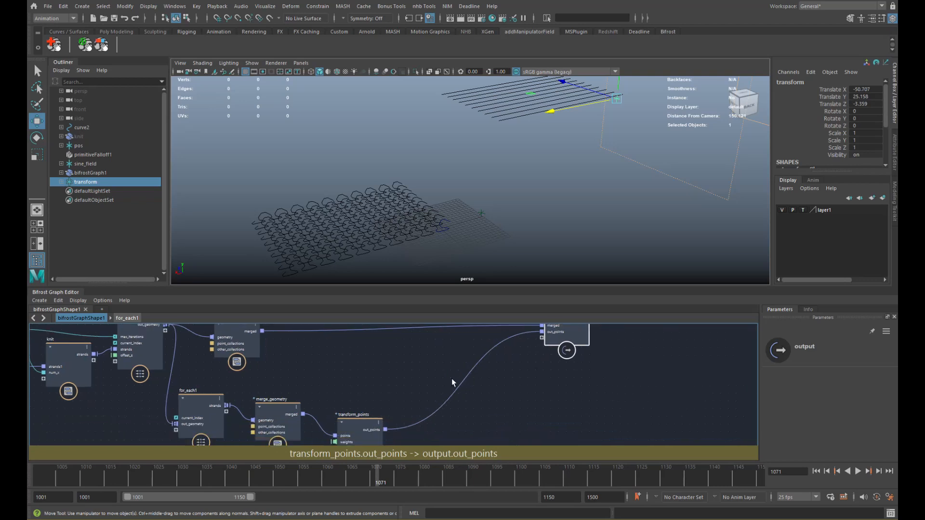
{"action": "mouse_move", "coordinate": [327, 398]}
{"action": "middle_mouse_down", "text": "alt"}
{"action": "mouse_move", "coordinate": [351, 351]}
{"action": "mouse_move", "coordinate": [341, 398]}
{"action": "middle_mouse_up", "text": "alt"}
{"action": "middle_click_drag", "start_coordinate": [556, 326], "coordinate": [496, 359], "text": "alt"}
{"action": "left_click_drag", "start_coordinate": [523, 352], "coordinate": [567, 354]}
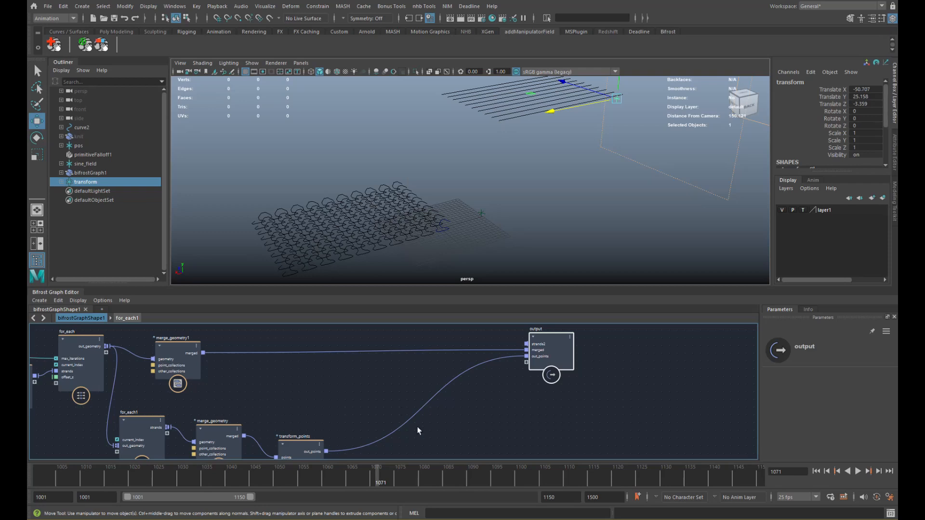
{"action": "middle_click_drag", "start_coordinate": [354, 384], "coordinate": [355, 374], "text": "alt"}
{"action": "left_click_drag", "start_coordinate": [551, 357], "coordinate": [567, 357]}
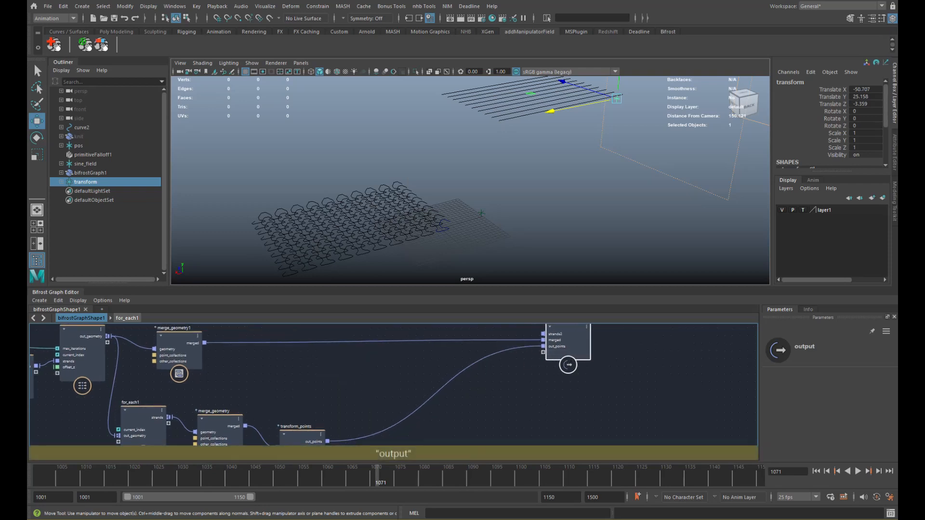
{"action": "middle_click_drag", "start_coordinate": [413, 405], "coordinate": [402, 372], "text": "alt"}
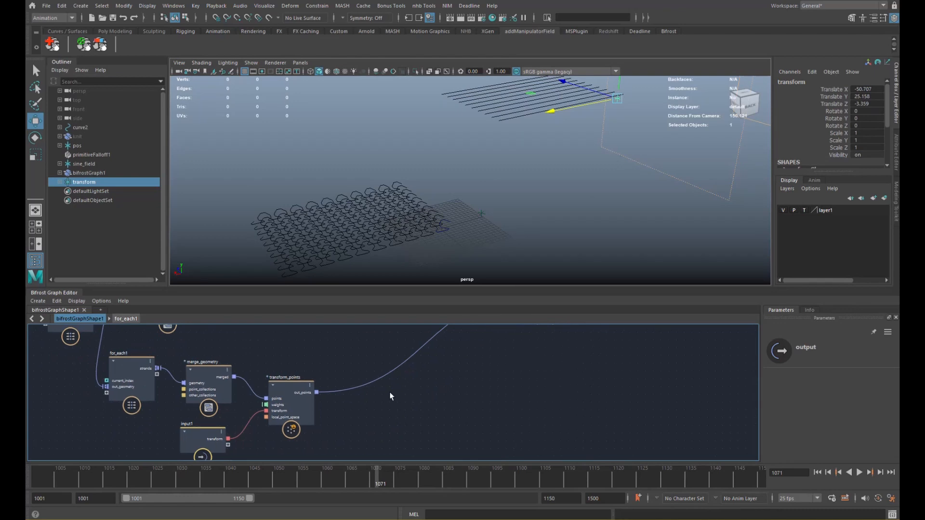
{"action": "left_click", "coordinate": [386, 394]}
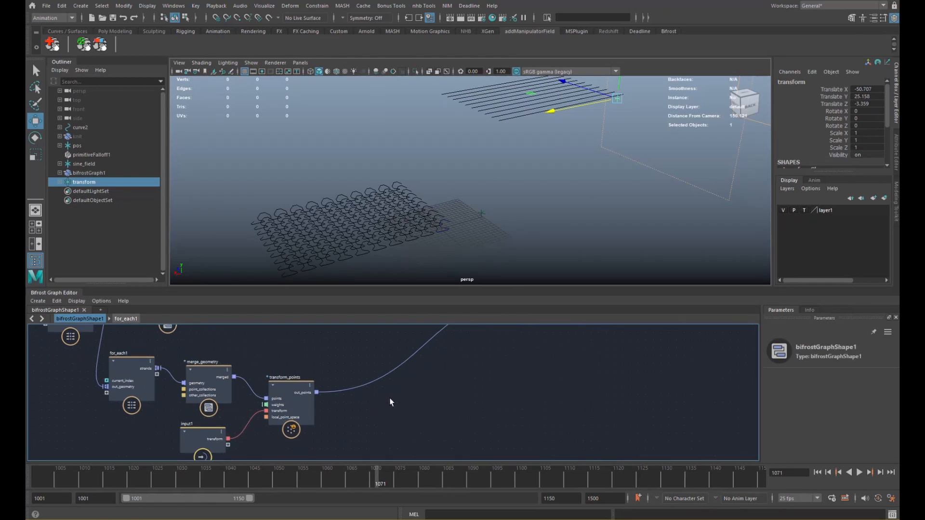
{"action": "key", "text": "Tab"}
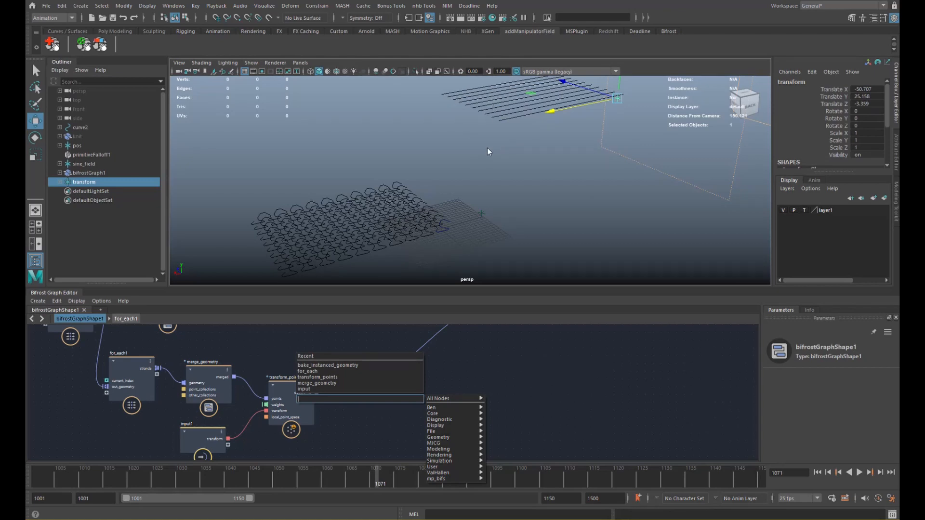
- Add an editable for_each_strand node and feed transform_points' out_points into its strands
{"action": "type", "text": "for"}
{"action": "key", "text": "Down"}
{"action": "key", "text": "Down"}
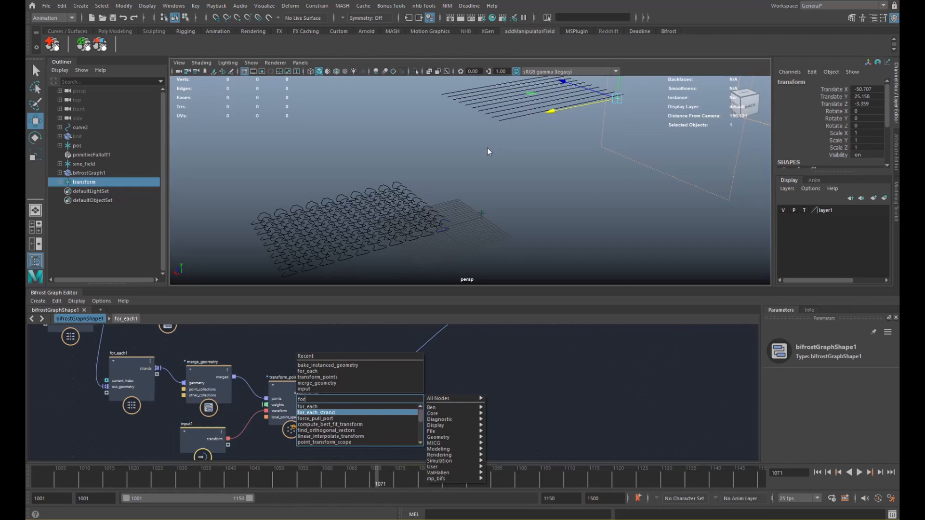
{"action": "key", "text": "Return"}
{"action": "right_click", "coordinate": [378, 378]}
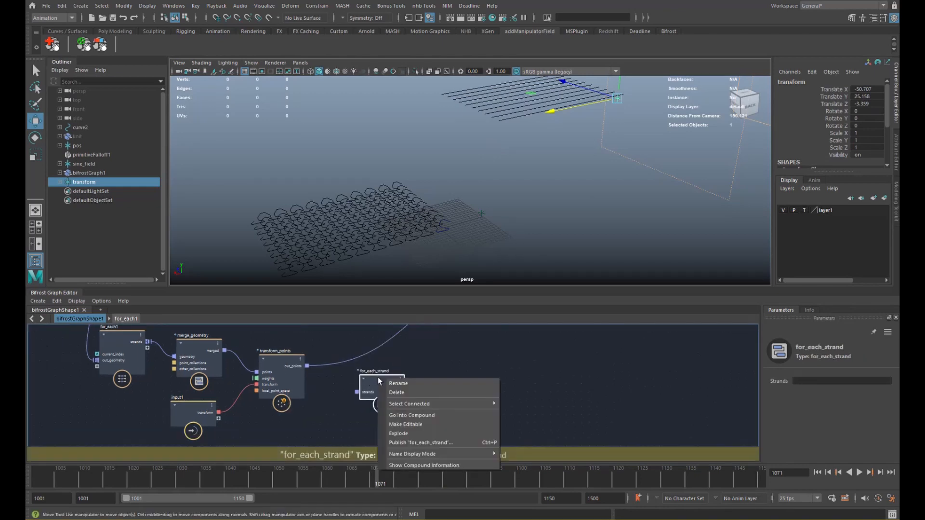
{"action": "left_click", "coordinate": [414, 424]}
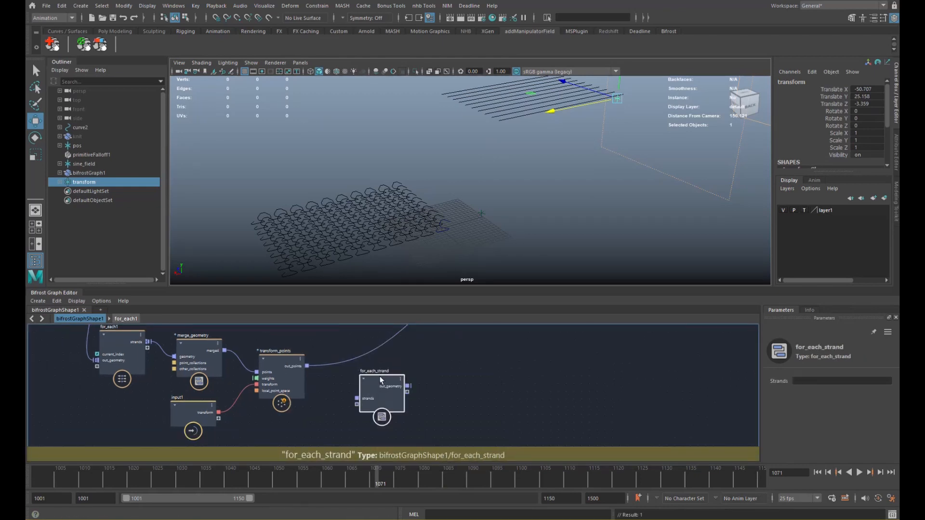
{"action": "left_click_drag", "start_coordinate": [395, 372], "coordinate": [389, 359]}
{"action": "left_click_drag", "start_coordinate": [307, 366], "coordinate": [360, 379]}
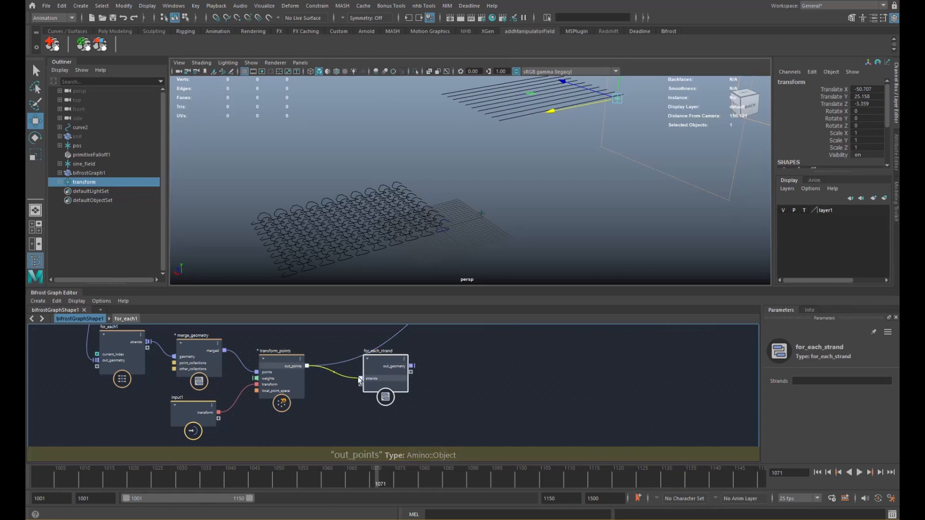
- Inside for_each_strand, arrange the input, in_strand and get_strands_structure nodes, then select for_each
{"action": "double_click", "coordinate": [380, 360]}
{"action": "left_click", "coordinate": [380, 362]}
{"action": "middle_click_drag", "start_coordinate": [288, 374], "coordinate": [404, 399]}
{"action": "middle_click_drag", "start_coordinate": [302, 402], "coordinate": [417, 411]}
{"action": "left_click", "coordinate": [414, 405]}
{"action": "right_click_drag", "start_coordinate": [418, 410], "coordinate": [357, 403], "text": "alt"}
{"action": "left_click_drag", "start_coordinate": [252, 426], "coordinate": [216, 404]}
{"action": "left_click_drag", "start_coordinate": [341, 406], "coordinate": [305, 409]}
{"action": "left_click_drag", "start_coordinate": [422, 365], "coordinate": [409, 356]}
{"action": "middle_click_drag", "start_coordinate": [391, 366], "coordinate": [296, 368]}
{"action": "left_click", "coordinate": [413, 385]}
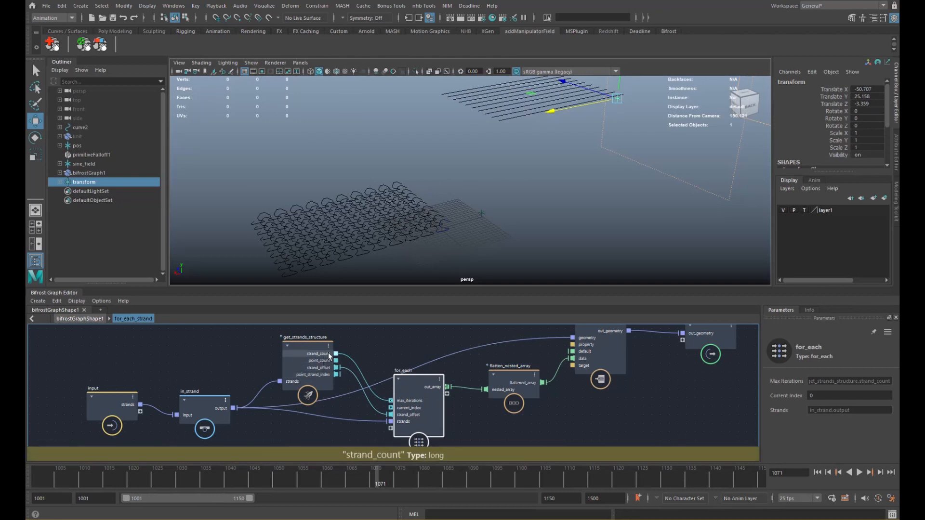
- Step inside the nested for_each loop and pan to see its nodes
{"action": "left_click_drag", "start_coordinate": [410, 379], "coordinate": [409, 379]}
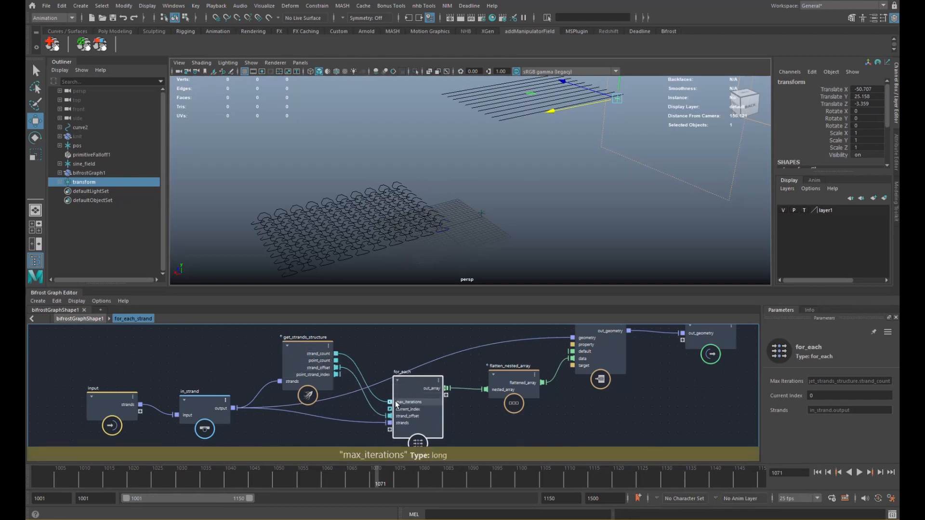
{"action": "double_click", "coordinate": [416, 388]}
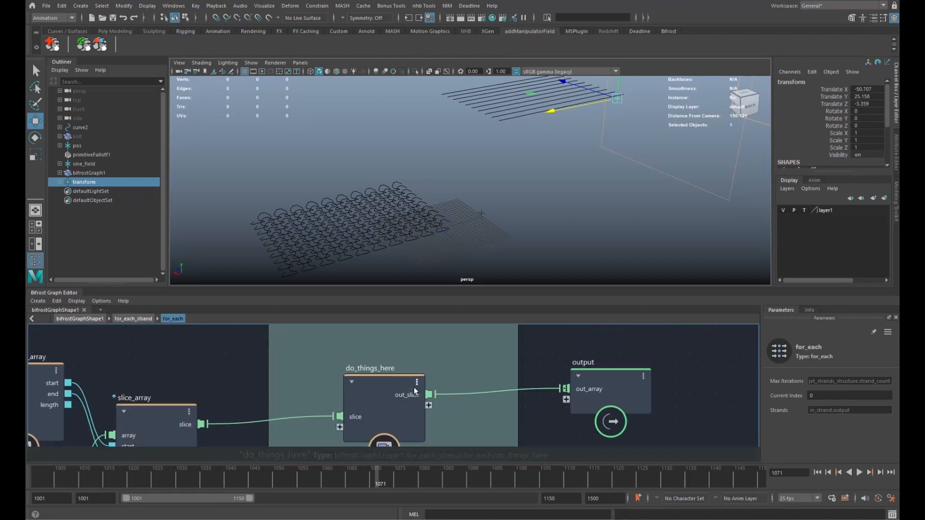
{"action": "middle_click_drag", "start_coordinate": [299, 381], "coordinate": [437, 357], "text": "alt"}
{"action": "mouse_move", "coordinate": [347, 384]}
{"action": "middle_mouse_down", "text": "alt"}
{"action": "mouse_move", "coordinate": [473, 355]}
{"action": "mouse_move", "coordinate": [357, 388]}
{"action": "mouse_move", "coordinate": [383, 417]}
{"action": "middle_mouse_up", "text": "alt"}
{"action": "scroll", "coordinate": [472, 357], "scroll_direction": "down", "scroll_amount": 1}
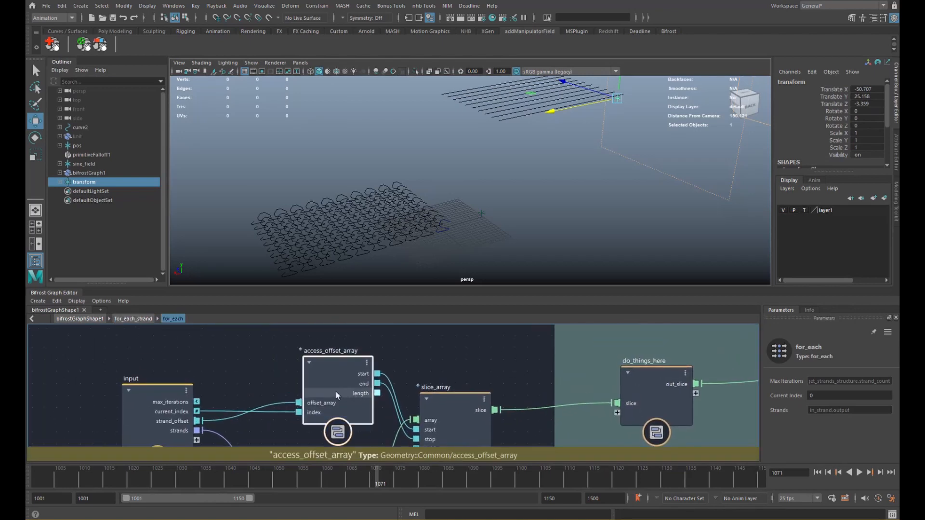
- Move the Get geo node slightly lower, leaving room below the loop's nodes
{"action": "left_click", "coordinate": [336, 392]}
{"action": "scroll", "coordinate": [325, 388], "scroll_direction": "down", "scroll_amount": 2}
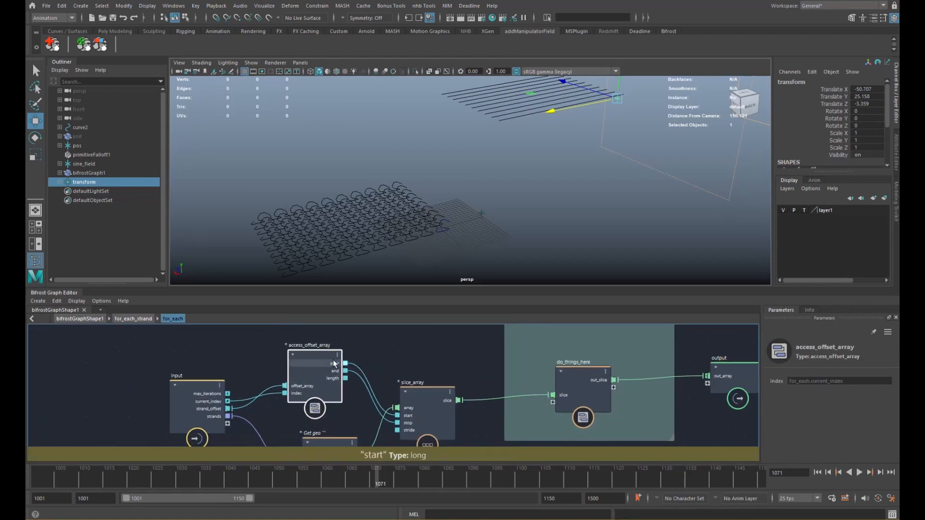
{"action": "middle_click_drag", "start_coordinate": [334, 364], "coordinate": [301, 323], "text": "alt"}
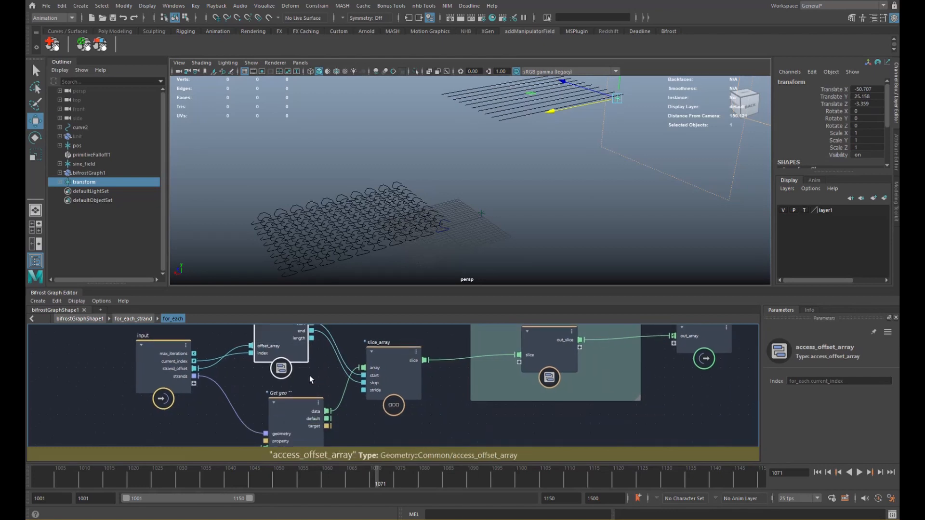
{"action": "middle_click_drag", "start_coordinate": [310, 375], "coordinate": [312, 384], "text": "alt"}
{"action": "left_click", "coordinate": [398, 375]}
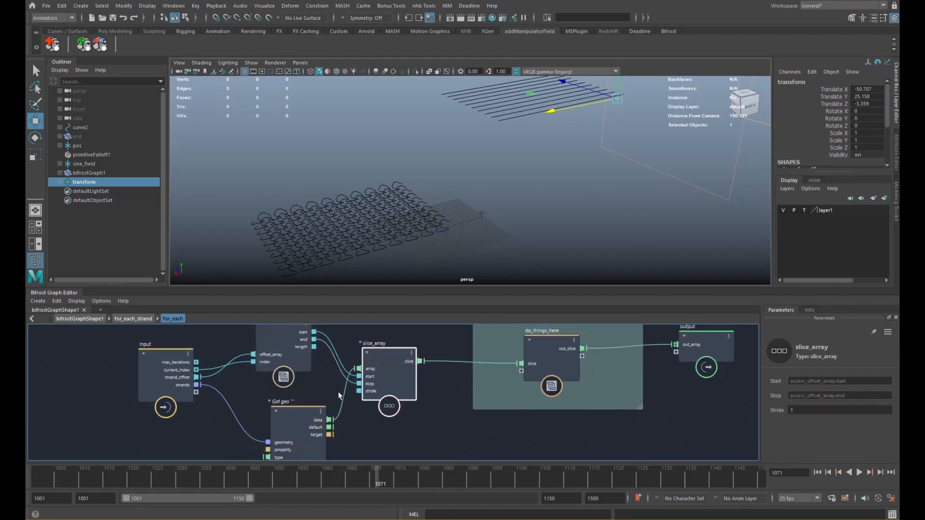
{"action": "left_click_drag", "start_coordinate": [296, 410], "coordinate": [287, 412]}
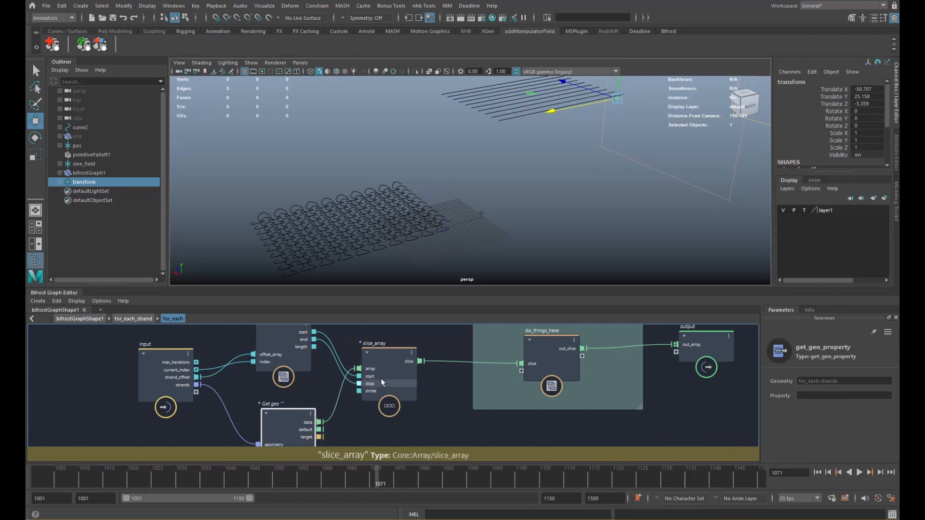
{"action": "middle_click_drag", "start_coordinate": [355, 395], "coordinate": [367, 384], "text": "alt"}
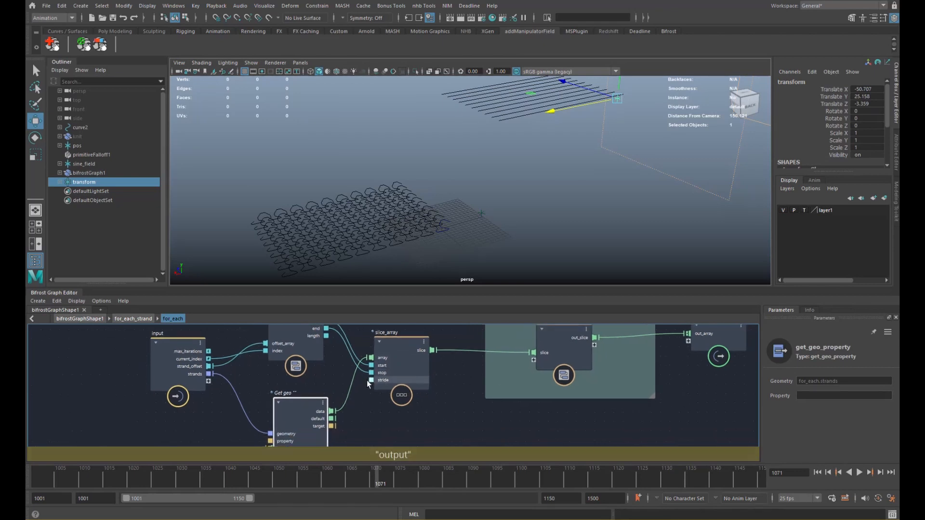
{"action": "middle_click_drag", "start_coordinate": [459, 365], "coordinate": [495, 325], "text": "alt"}
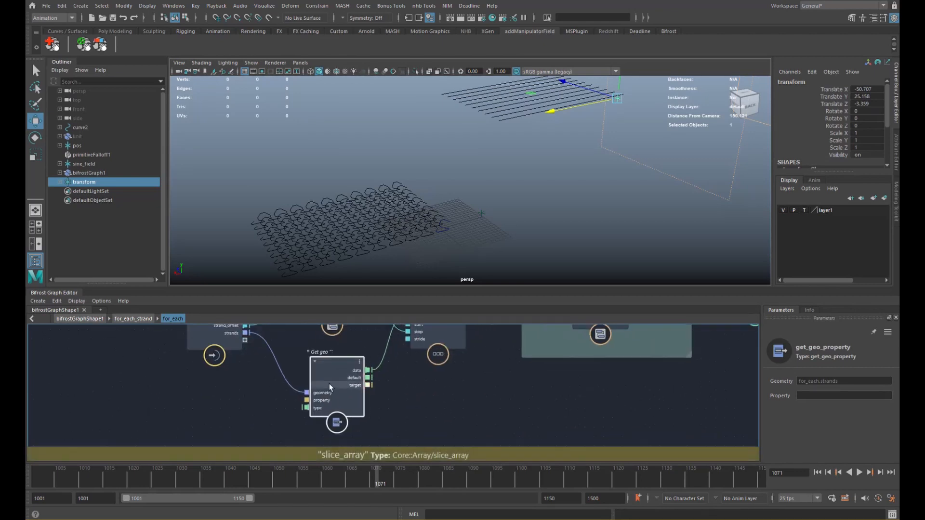
- Add a get_point_position node via the gpp search
{"action": "left_click_drag", "start_coordinate": [328, 384], "coordinate": [316, 444]}
{"action": "left_click", "coordinate": [329, 379]}
{"action": "key", "text": "Tab"}
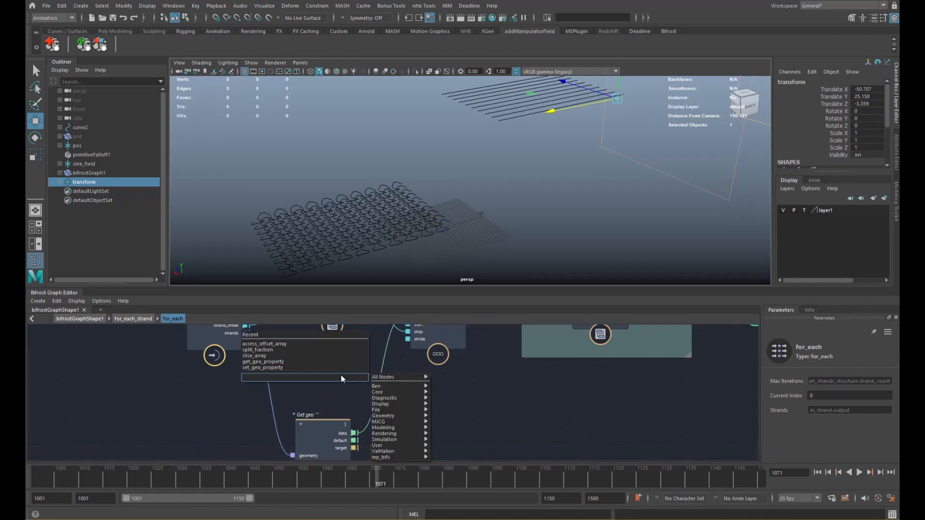
{"action": "type", "text": "gpp"}
{"action": "key", "text": "Down"}
{"action": "key", "text": "Down"}
{"action": "key", "text": "Return"}
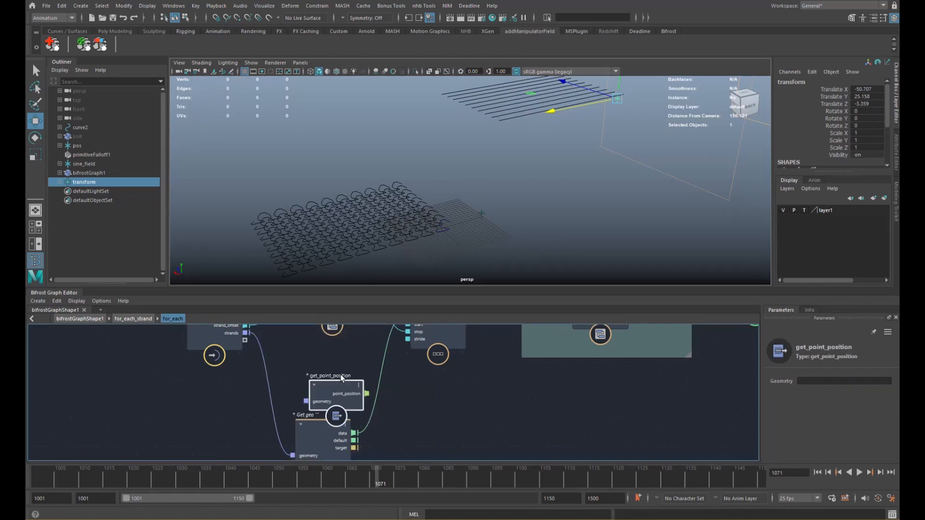
- Wire strands into get_point_position's geometry and point_position into slice_array's array
{"action": "left_click_drag", "start_coordinate": [304, 401], "coordinate": [325, 376]}
{"action": "middle_click_drag", "start_coordinate": [325, 376], "coordinate": [288, 403], "text": "alt"}
{"action": "left_click_drag", "start_coordinate": [298, 401], "coordinate": [365, 354]}
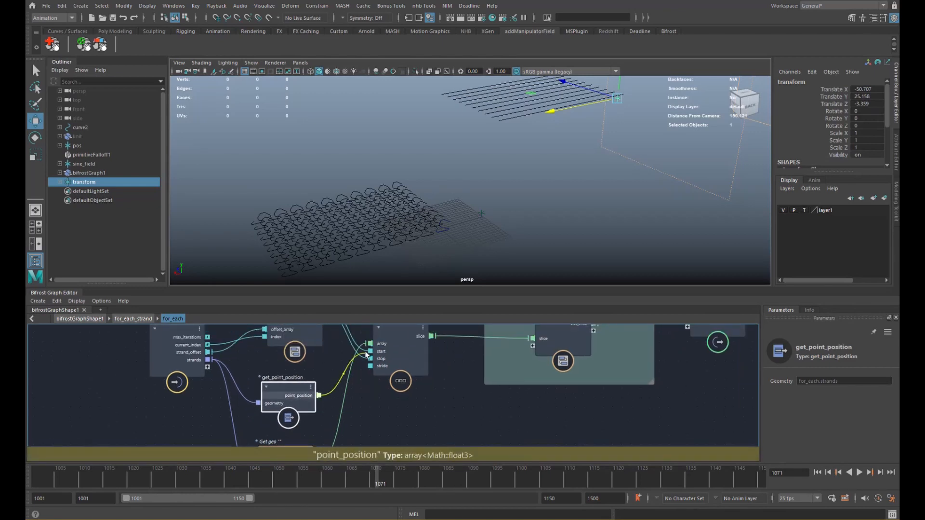
{"action": "left_click", "coordinate": [386, 368]}
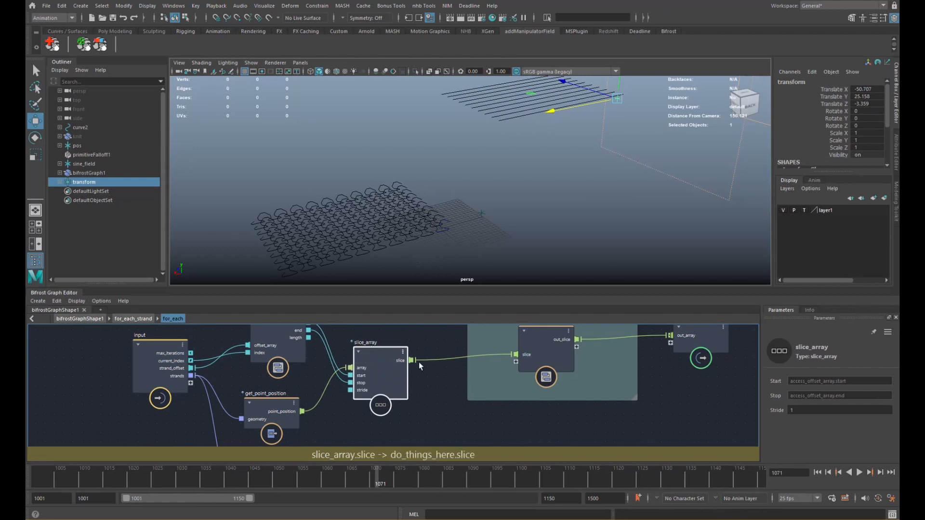
- Delete the old Get geo node and tidy get_point_position's position
{"action": "mouse_move", "coordinate": [403, 380]}
{"action": "middle_mouse_down", "text": "alt"}
{"action": "mouse_move", "coordinate": [424, 329]}
{"action": "mouse_move", "coordinate": [417, 387]}
{"action": "middle_mouse_up", "text": "alt"}
{"action": "left_click", "coordinate": [273, 420]}
{"action": "key", "text": "Delete"}
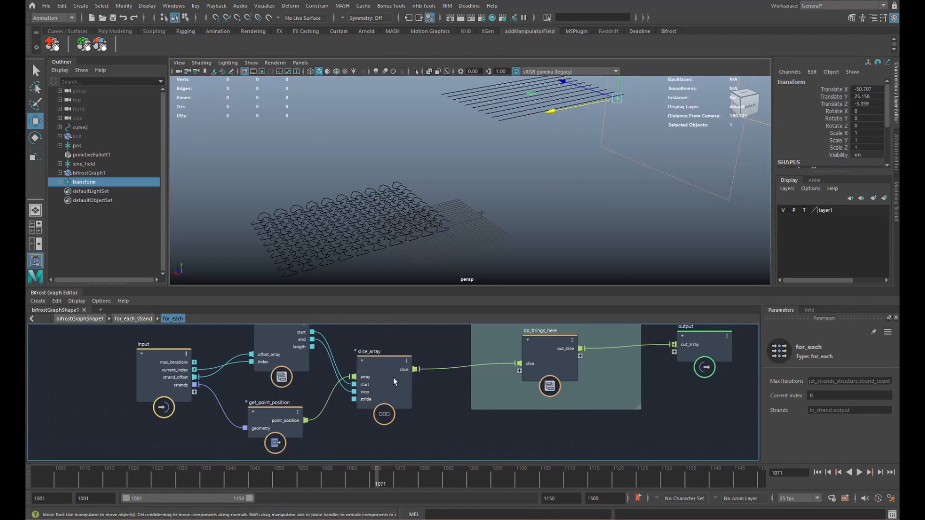
{"action": "middle_click_drag", "start_coordinate": [393, 380], "coordinate": [364, 382], "text": "alt"}
{"action": "scroll", "coordinate": [358, 383], "scroll_direction": "down", "scroll_amount": 2}
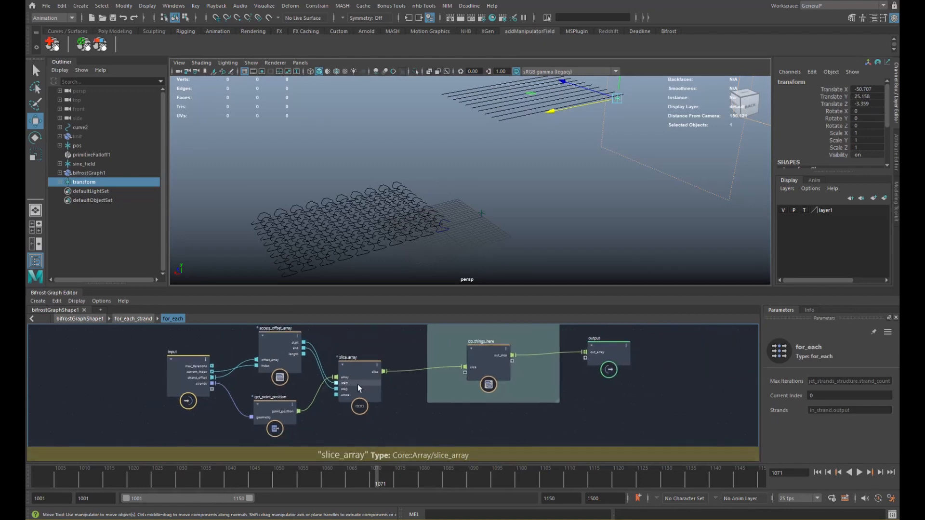
{"action": "left_click_drag", "start_coordinate": [277, 407], "coordinate": [281, 396]}
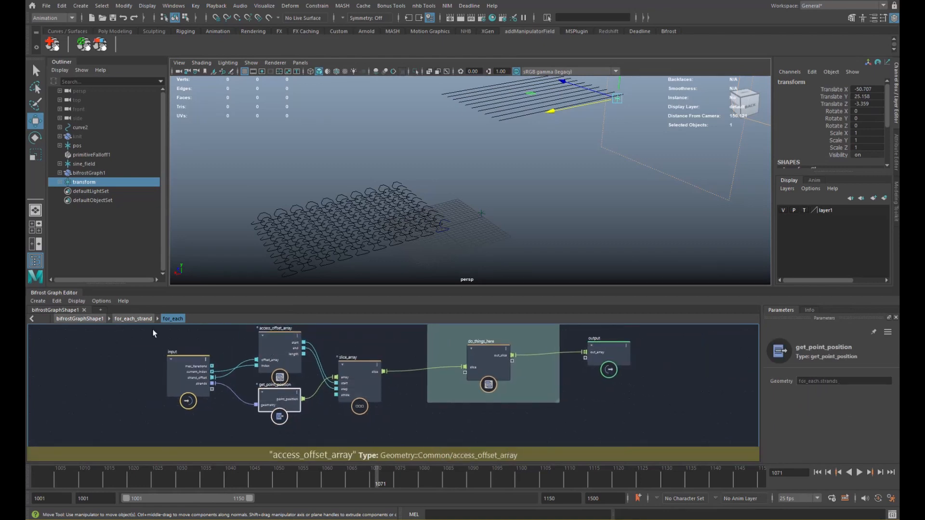
- At the top-level graph, wire merge_geometry1's merged output into for_each_strand
{"action": "left_click", "coordinate": [128, 321]}
{"action": "left_click", "coordinate": [80, 319]}
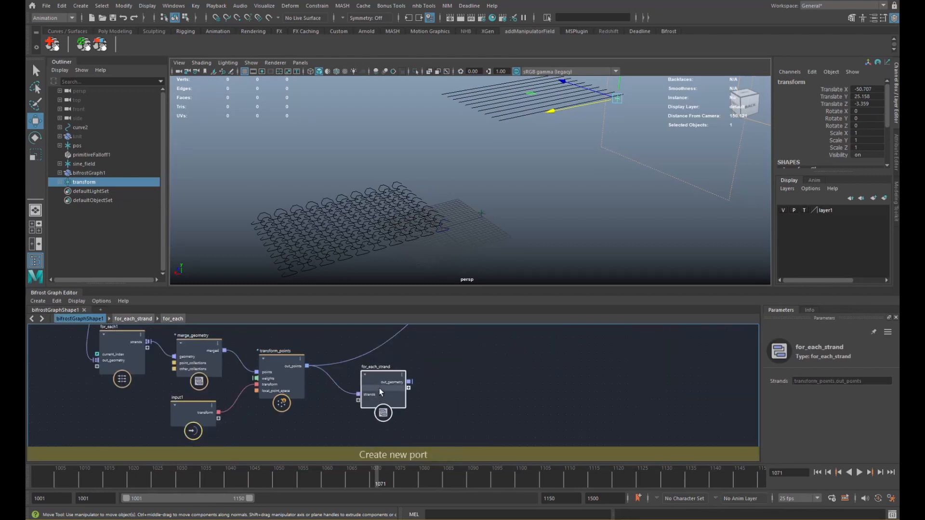
{"action": "middle_click_drag", "start_coordinate": [377, 386], "coordinate": [375, 422], "text": "alt"}
{"action": "left_click_drag", "start_coordinate": [375, 424], "coordinate": [374, 370]}
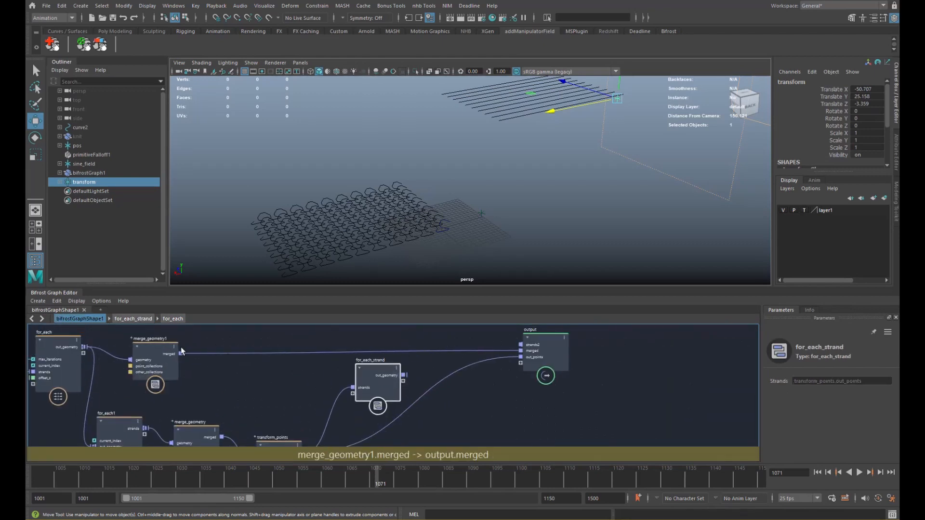
{"action": "left_click_drag", "start_coordinate": [181, 354], "coordinate": [354, 393]}
- Rename the new merged port on for_each_strand to 'target'
{"action": "right_click", "coordinate": [369, 395]}
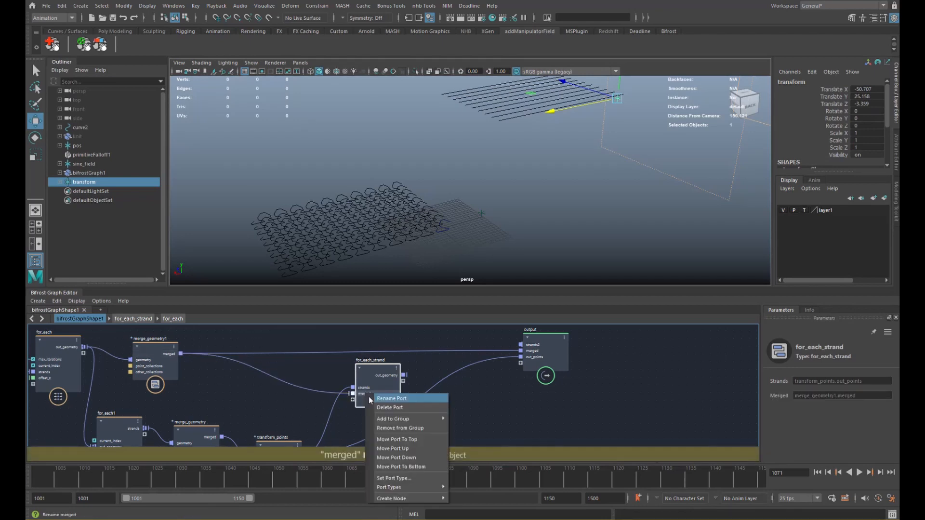
{"action": "left_click", "coordinate": [373, 398]}
{"action": "type", "text": "targ"}
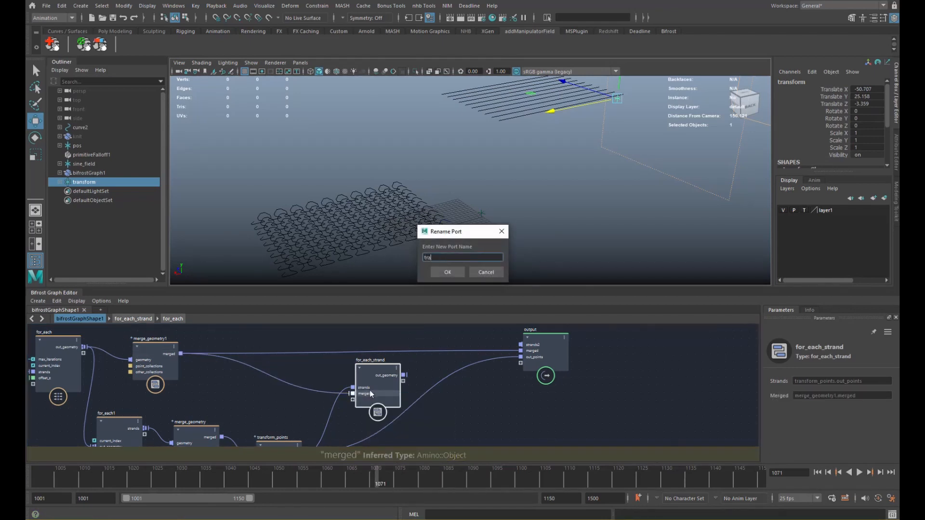
{"action": "type", "text": "et"}
{"action": "key", "text": "Return"}
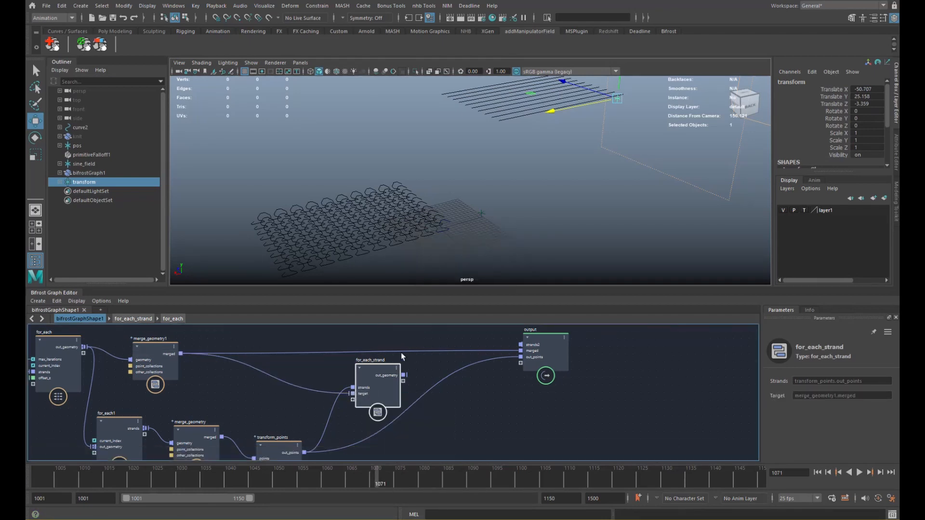
{"action": "key", "text": "u"}
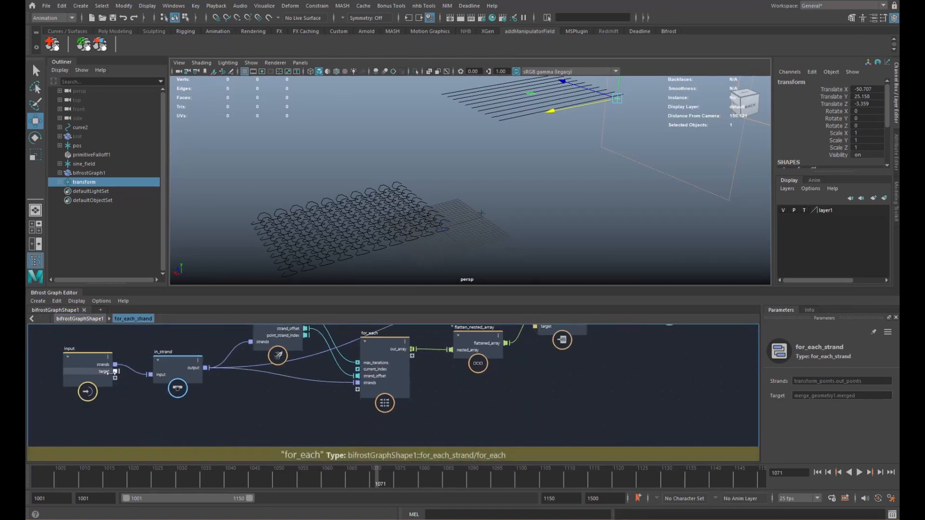
- Inside the for_each loop, add get_point_position1 reading the input's target geometry
{"action": "double_click", "coordinate": [388, 389]}
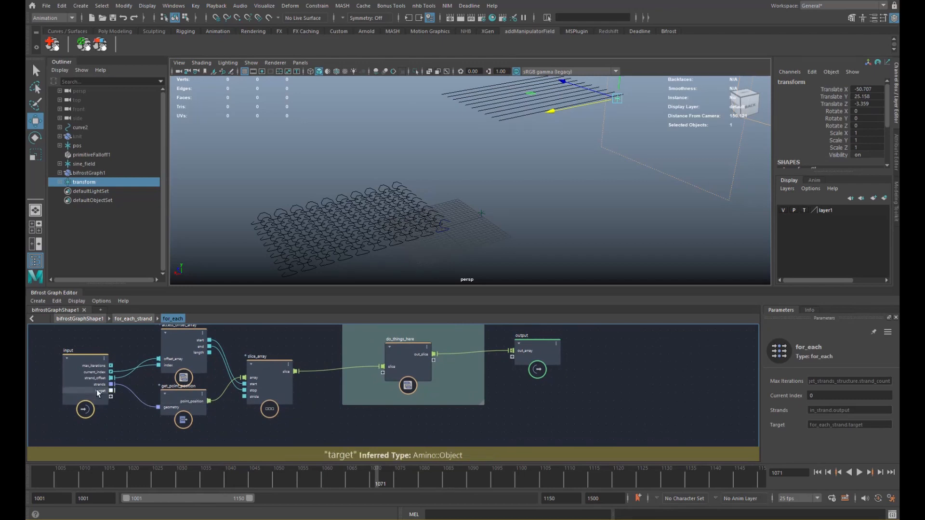
{"action": "left_click", "coordinate": [89, 413]}
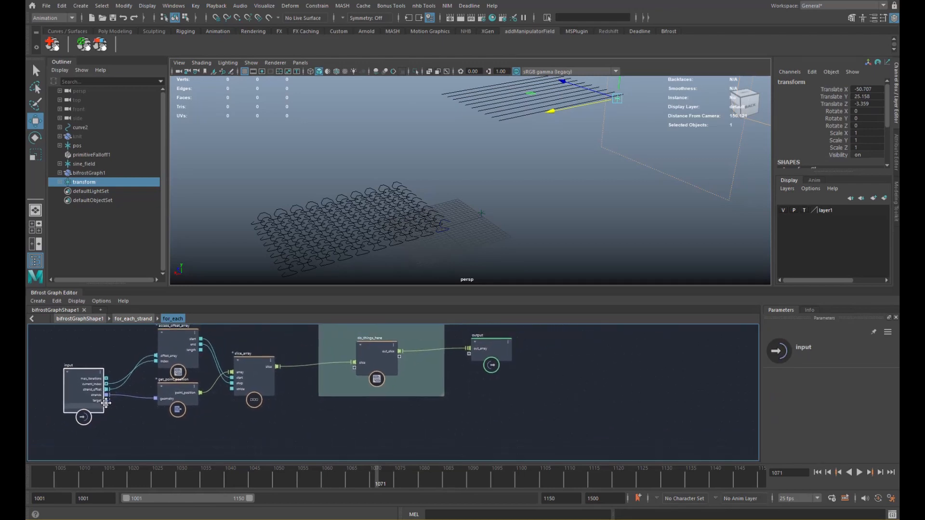
{"action": "key", "text": "Tab"}
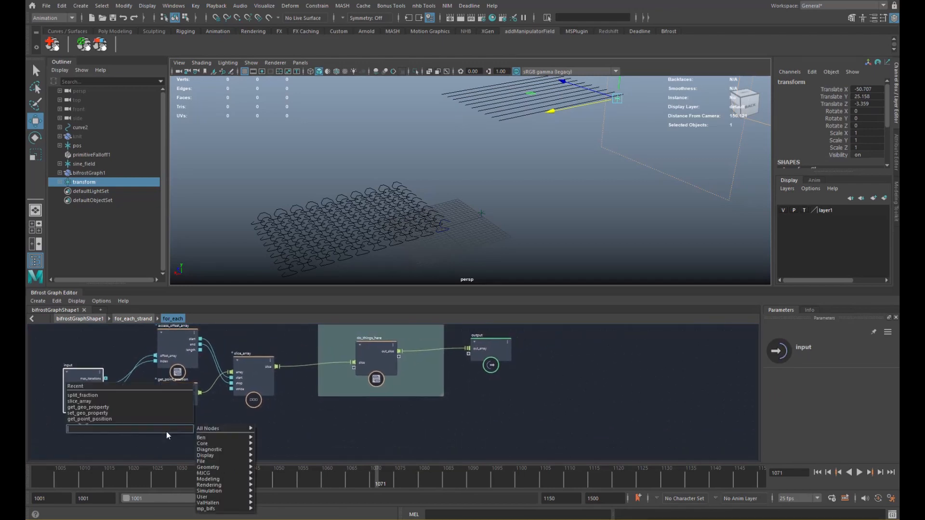
{"action": "type", "text": "gpp"}
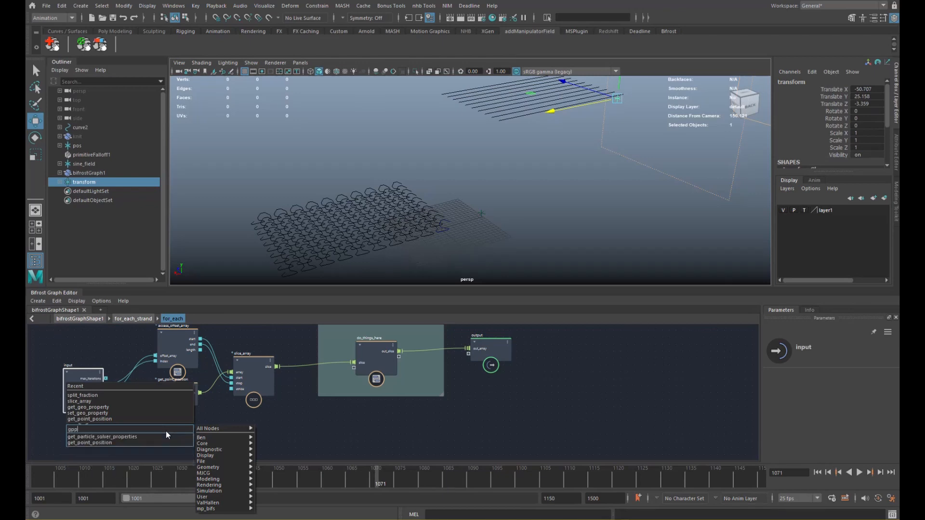
{"action": "key", "text": "Return"}
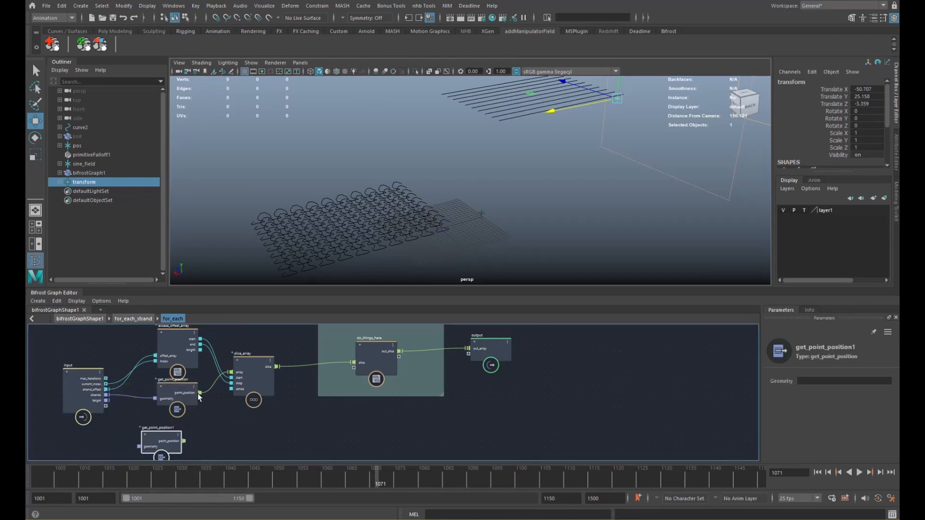
{"action": "left_click_drag", "start_coordinate": [149, 444], "coordinate": [149, 444]}
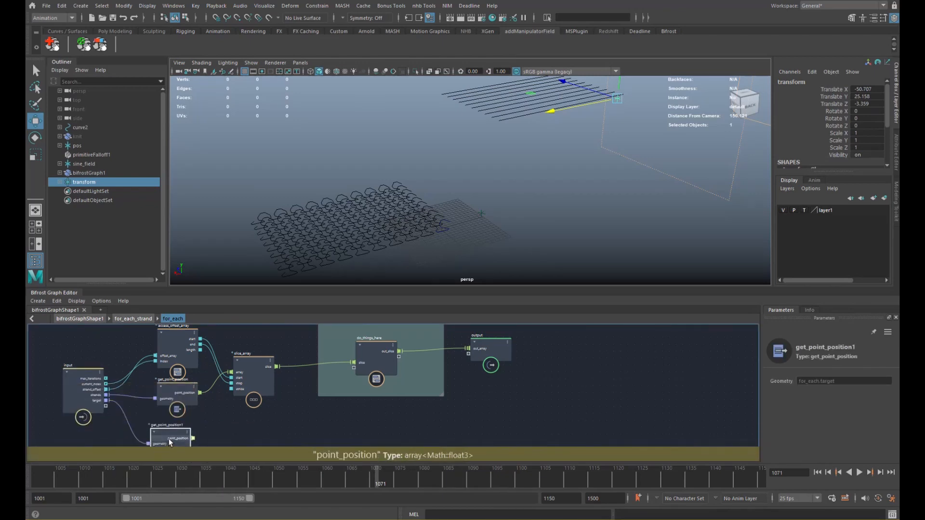
- Remove both pasted merge_geometry nodes from the loop
{"action": "left_click", "coordinate": [256, 395]}
{"action": "key", "text": "ctrl+v"}
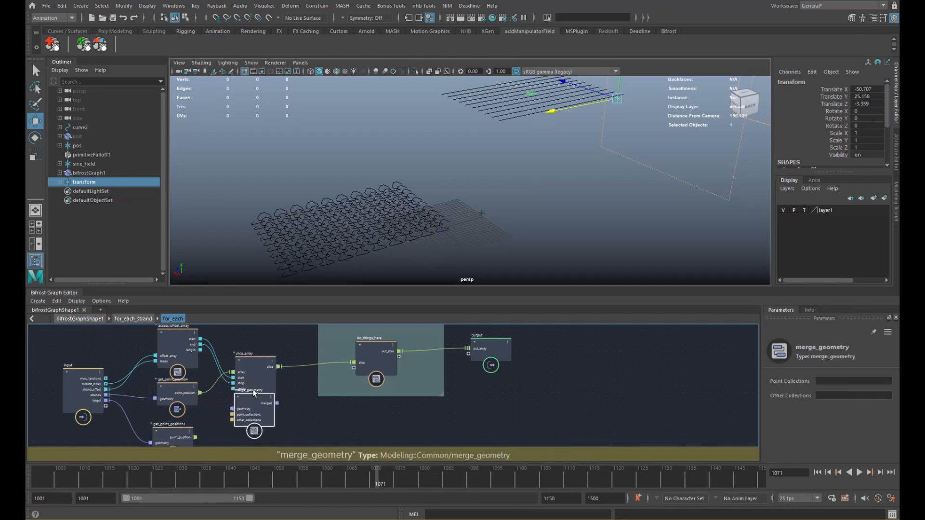
{"action": "key", "text": "ctrl+v"}
{"action": "left_click_drag", "start_coordinate": [257, 410], "coordinate": [249, 430]}
{"action": "left_click", "coordinate": [256, 409]}
{"action": "key", "text": "Delete"}
{"action": "left_click", "coordinate": [250, 425]}
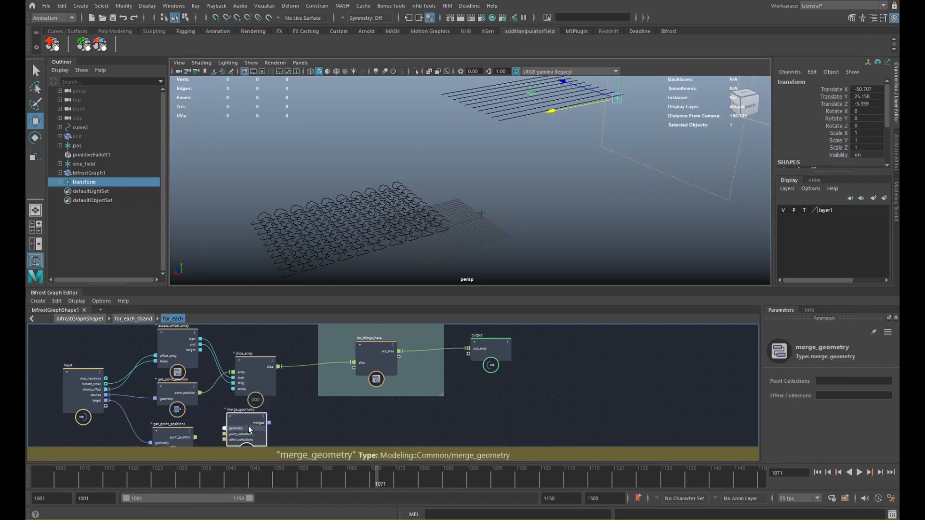
{"action": "key", "text": "Delete"}
- Duplicate slice_array as slice_array1 and feed it get_point_position1's point_position
{"action": "left_click", "coordinate": [258, 389]}
{"action": "key", "text": "ctrl+c"}
{"action": "key", "text": "ctrl+v"}
{"action": "left_click_drag", "start_coordinate": [261, 378], "coordinate": [263, 366]}
{"action": "middle_click_drag", "start_coordinate": [251, 403], "coordinate": [257, 389], "text": "alt"}
{"action": "left_click_drag", "start_coordinate": [256, 392], "coordinate": [253, 398]}
{"action": "left_click_drag", "start_coordinate": [201, 424], "coordinate": [255, 413]}
{"action": "left_click", "coordinate": [187, 427]}
- Delete do_things_here and add a lerp node in its place
{"action": "left_click", "coordinate": [378, 359]}
{"action": "key", "text": "Delete"}
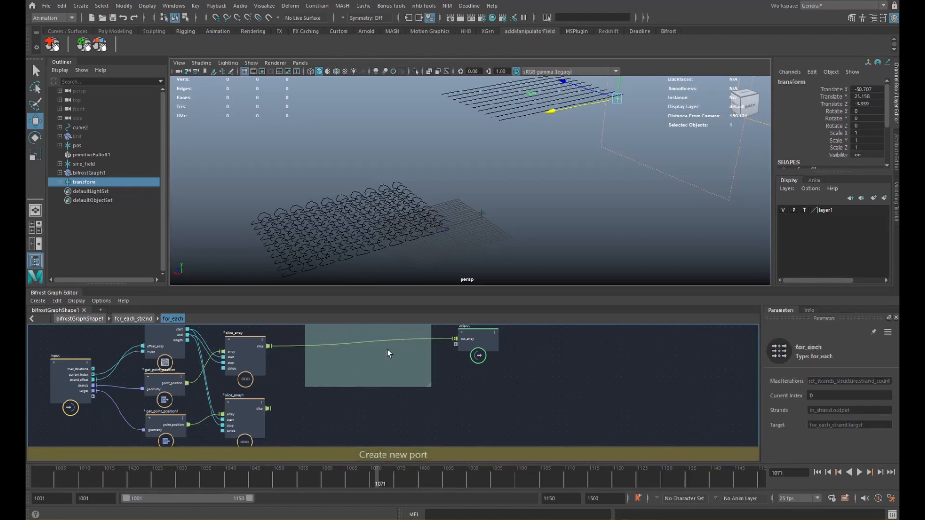
{"action": "key", "text": "Tab"}
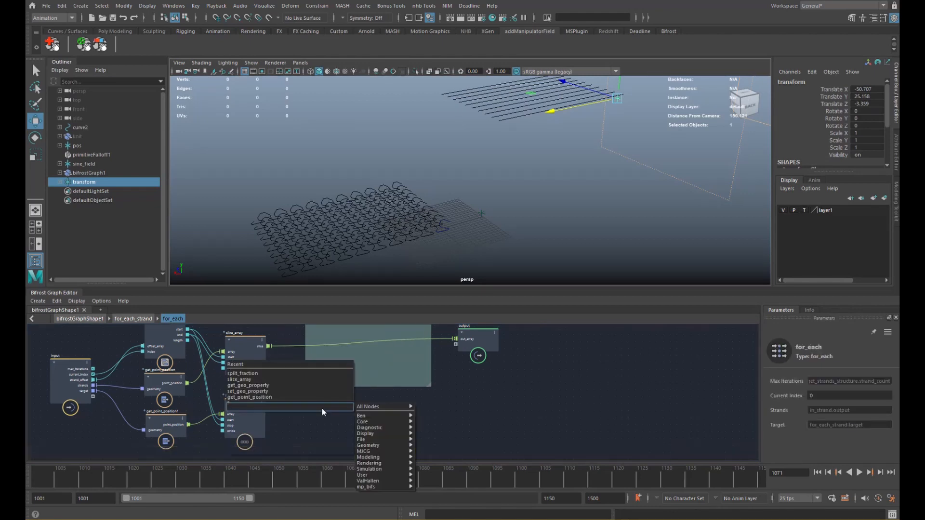
{"action": "type", "text": "lerp"}
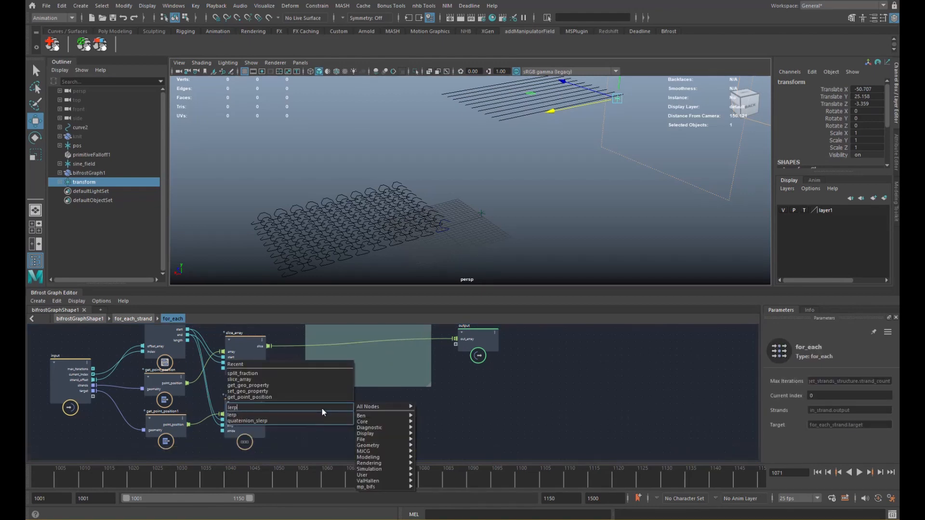
{"action": "key", "text": "Return"}
{"action": "left_click_drag", "start_coordinate": [322, 411], "coordinate": [349, 382]}
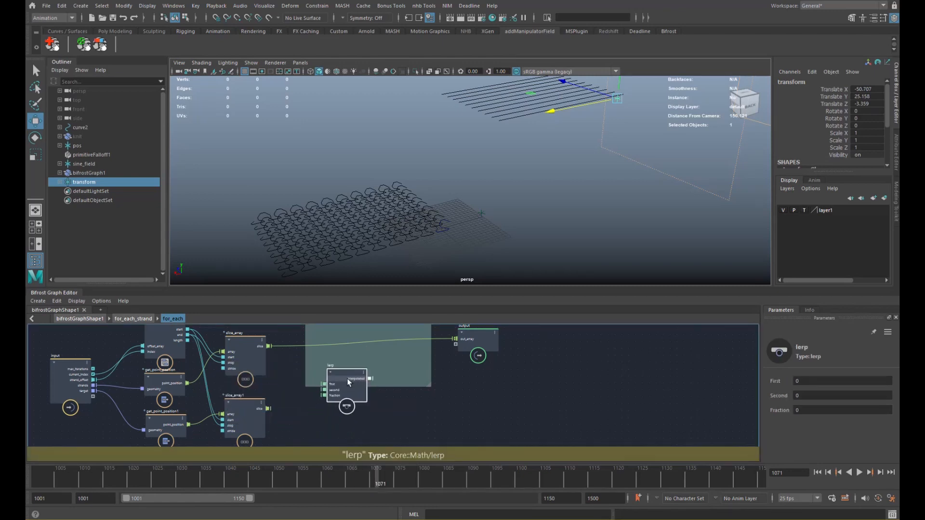
- Wire slice_array to lerp's first, slice_array1 to second, and interpolated to out_array
{"action": "left_click_drag", "start_coordinate": [269, 346], "coordinate": [325, 385]}
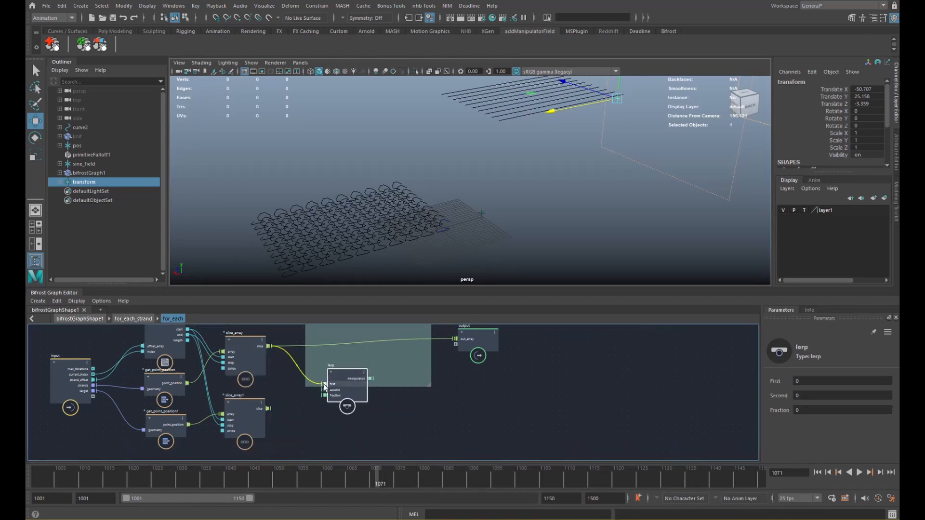
{"action": "left_click_drag", "start_coordinate": [268, 408], "coordinate": [325, 391]}
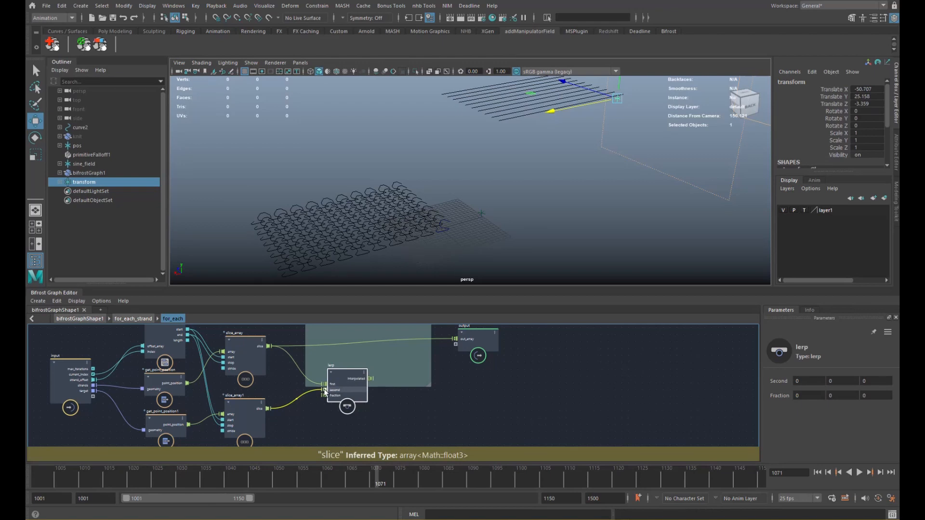
{"action": "middle_click_drag", "start_coordinate": [377, 375], "coordinate": [345, 397], "text": "alt"}
{"action": "left_click_drag", "start_coordinate": [339, 400], "coordinate": [369, 386]}
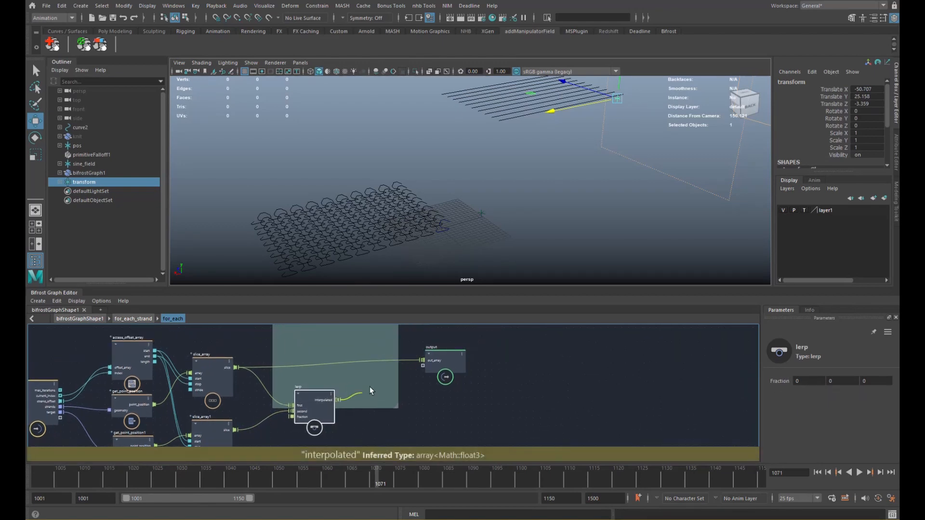
{"action": "left_click_drag", "start_coordinate": [423, 362], "coordinate": [422, 361]}
{"action": "left_click_drag", "start_coordinate": [313, 400], "coordinate": [338, 382]}
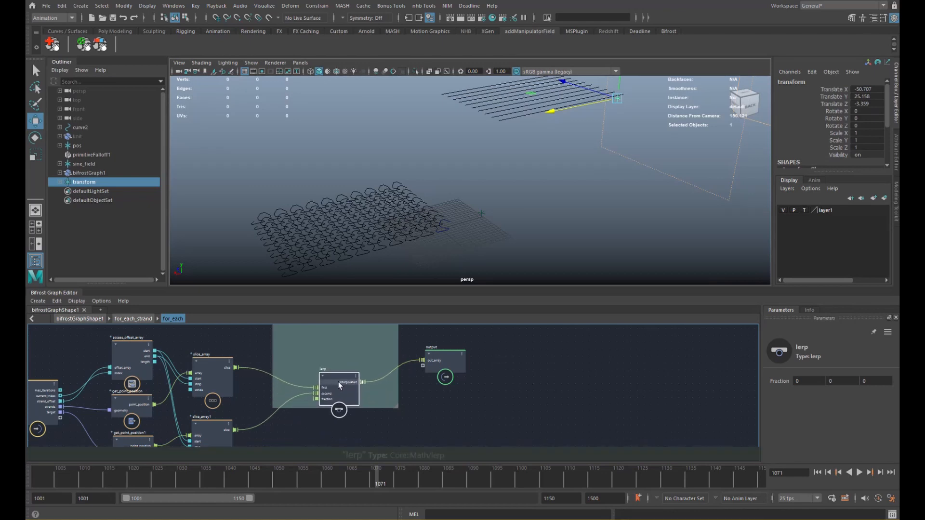
{"action": "middle_click_drag", "start_coordinate": [318, 378], "coordinate": [398, 337], "text": "alt"}
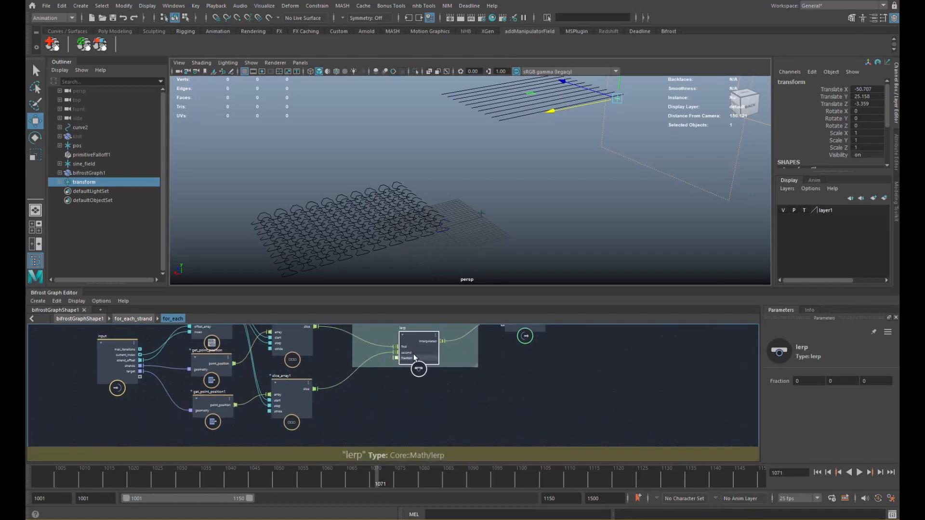
{"action": "right_click_drag", "start_coordinate": [471, 261], "coordinate": [511, 183], "text": "alt"}
{"action": "scroll", "coordinate": [574, 186], "scroll_direction": "down", "scroll_amount": 3}
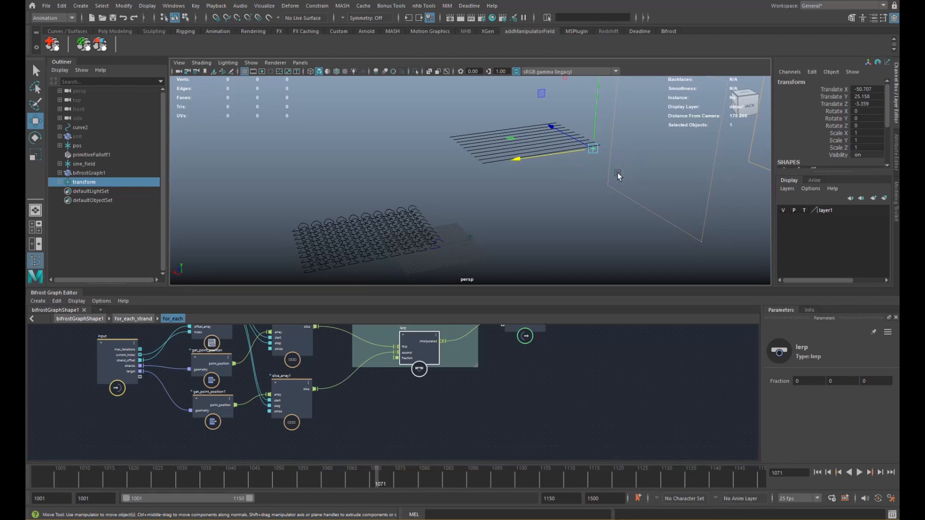
- Change lerp's fraction value type to a single float
{"action": "right_click", "coordinate": [395, 362]}
{"action": "mouse_move", "coordinate": [423, 374]}
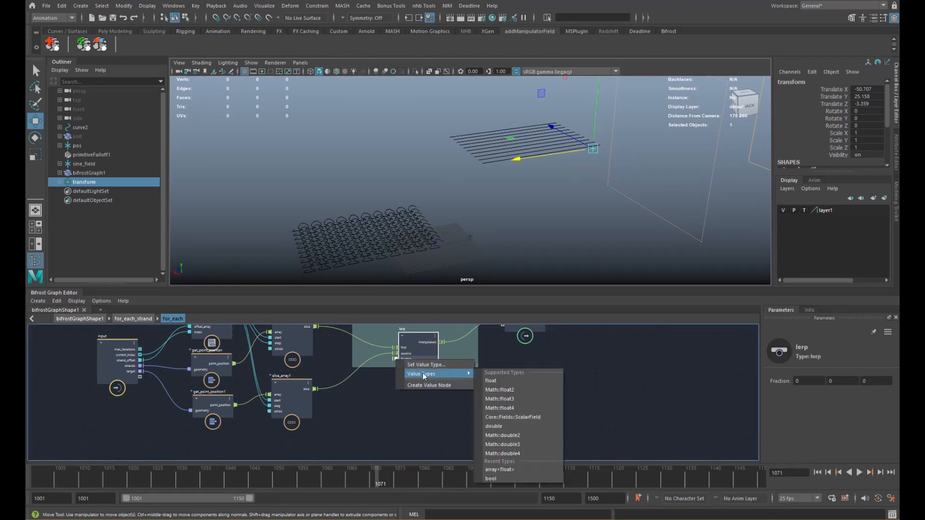
{"action": "left_click", "coordinate": [499, 380]}
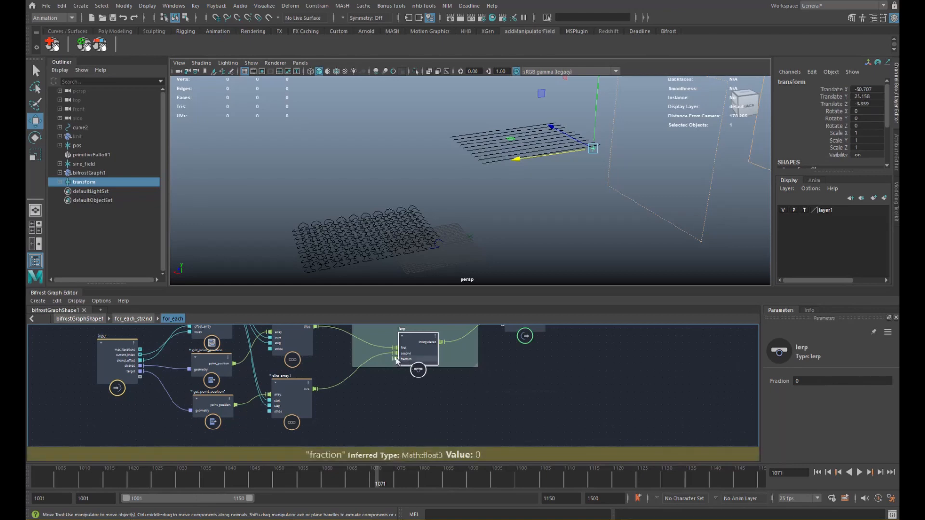
{"action": "scroll", "coordinate": [392, 384], "scroll_direction": "up", "scroll_amount": 2}
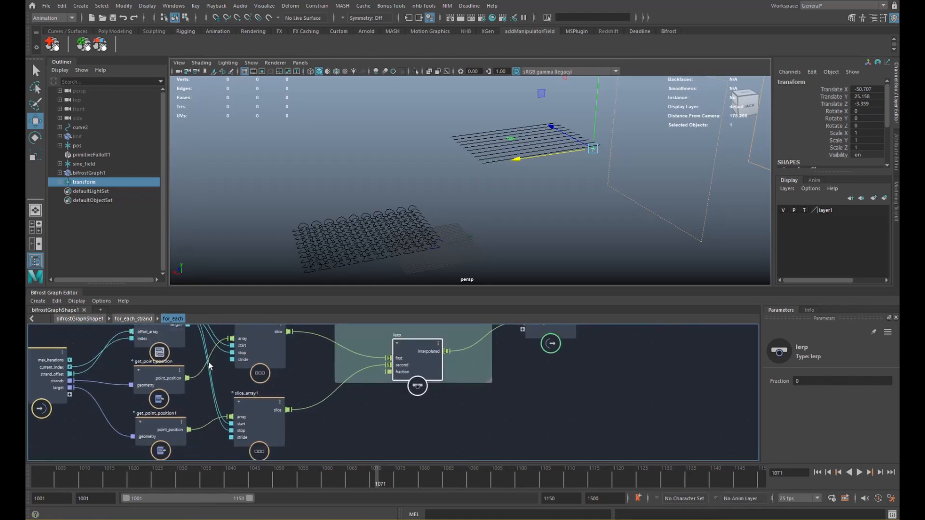
{"action": "middle_click_drag", "start_coordinate": [320, 408], "coordinate": [342, 394], "text": "alt"}
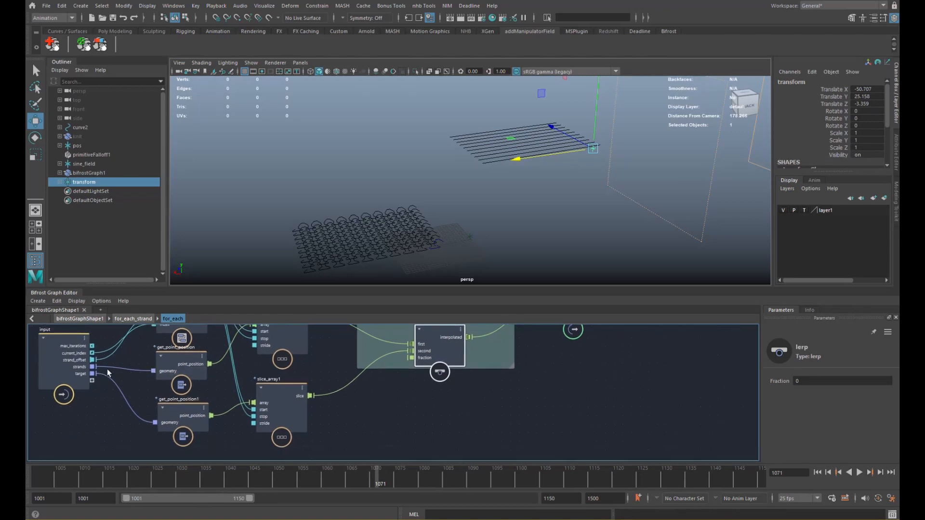
{"action": "middle_click_drag", "start_coordinate": [284, 385], "coordinate": [293, 400], "text": "alt"}
{"action": "scroll", "coordinate": [290, 391], "scroll_direction": "down", "scroll_amount": 1}
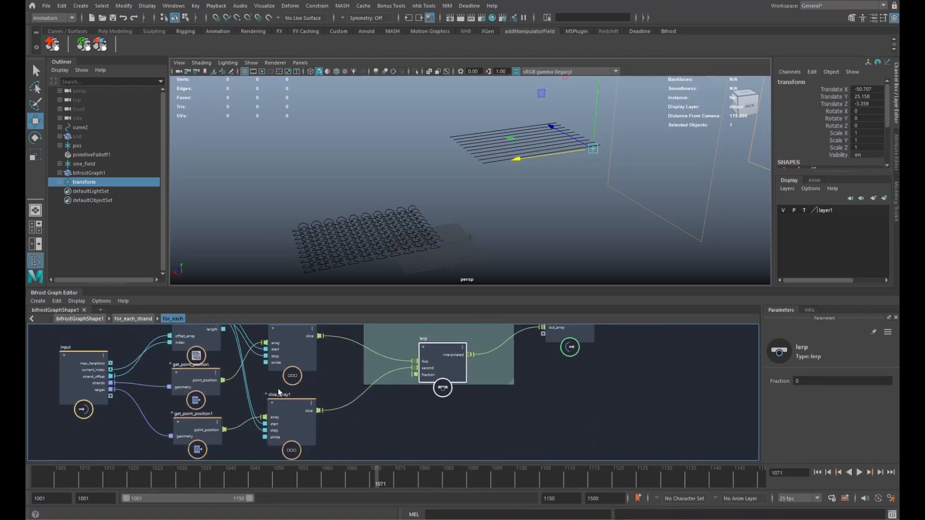
{"action": "middle_click_drag", "start_coordinate": [288, 364], "coordinate": [282, 395], "text": "alt"}
{"action": "left_click_drag", "start_coordinate": [292, 378], "coordinate": [293, 369]}
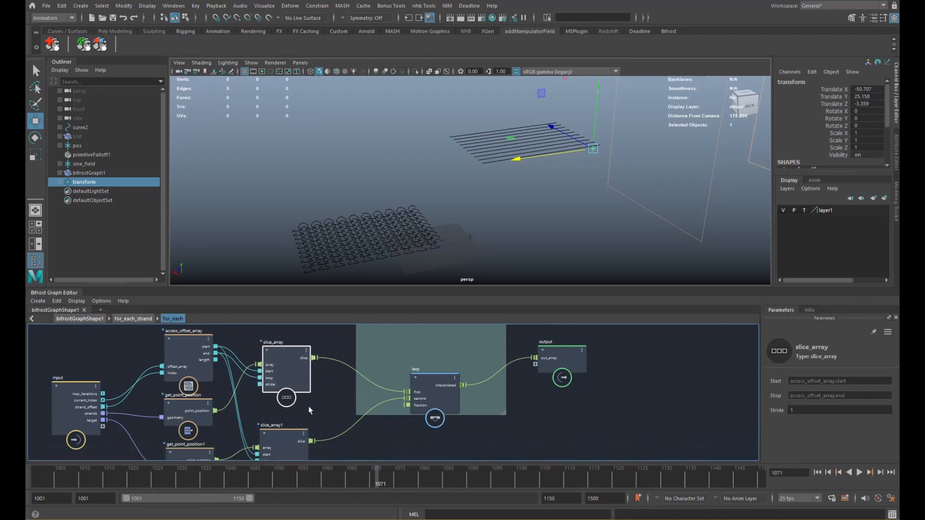
{"action": "middle_click_drag", "start_coordinate": [330, 431], "coordinate": [332, 415], "text": "alt"}
- Add sample_field taking slice positions, driving lerp's fraction, with its field exposed as input
{"action": "key", "text": "Tab"}
{"action": "type", "text": "sample"}
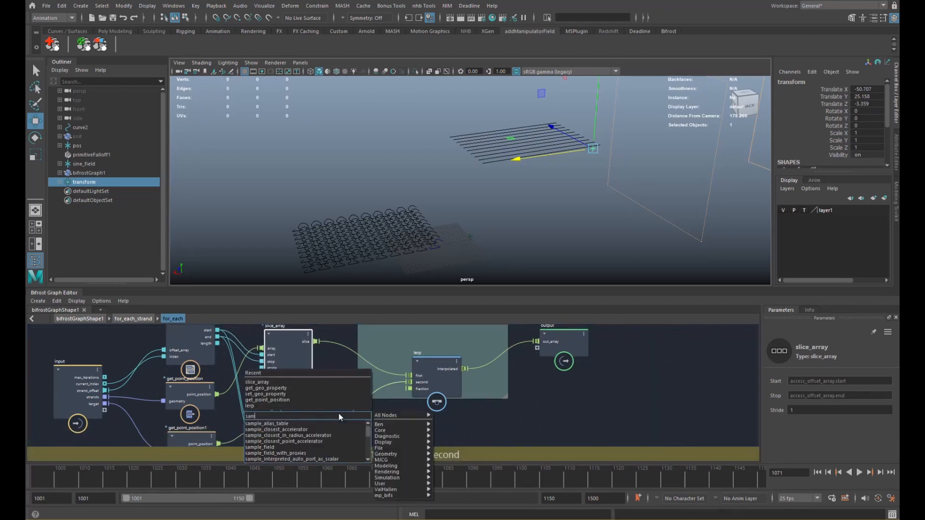
{"action": "key", "text": "Down"}
{"action": "key", "text": "Down"}
{"action": "key", "text": "Down"}
{"action": "key", "text": "Down"}
{"action": "key", "text": "Down"}
{"action": "key", "text": "Return"}
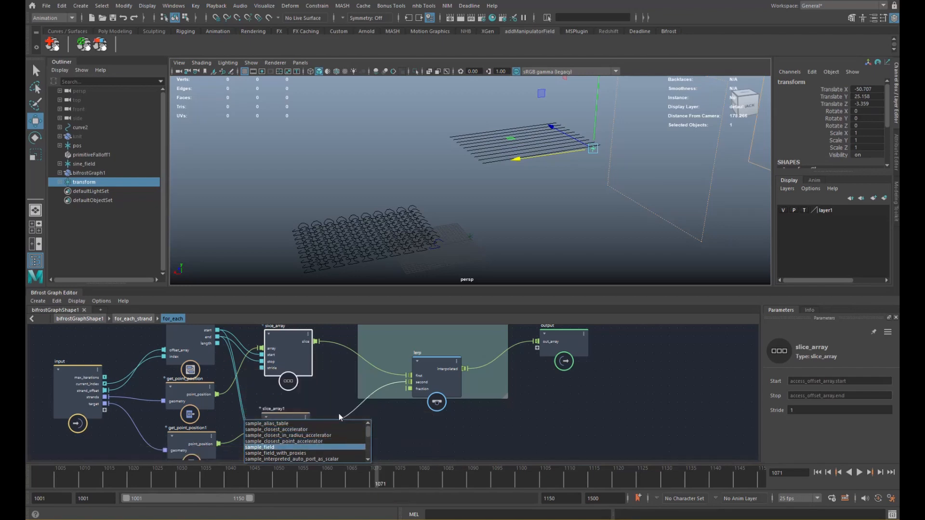
{"action": "left_click_drag", "start_coordinate": [334, 421], "coordinate": [333, 386]}
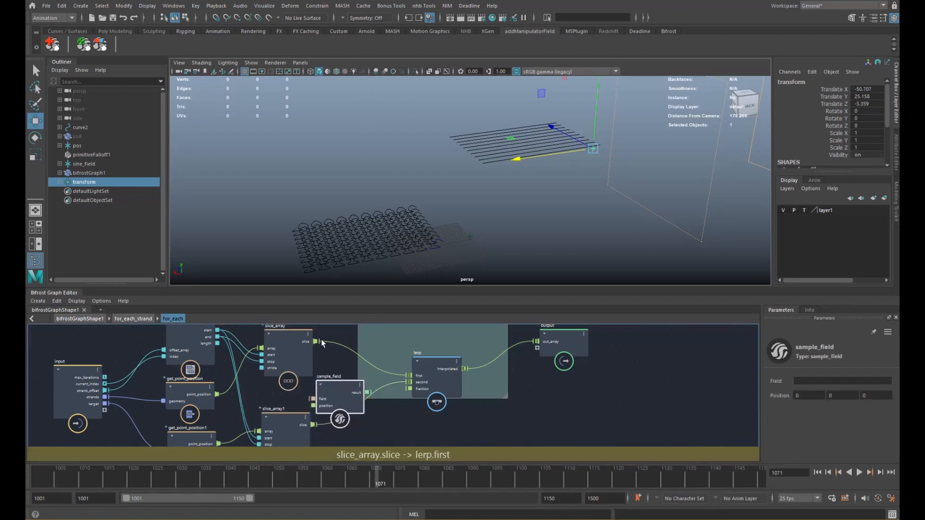
{"action": "left_click_drag", "start_coordinate": [318, 343], "coordinate": [311, 405]}
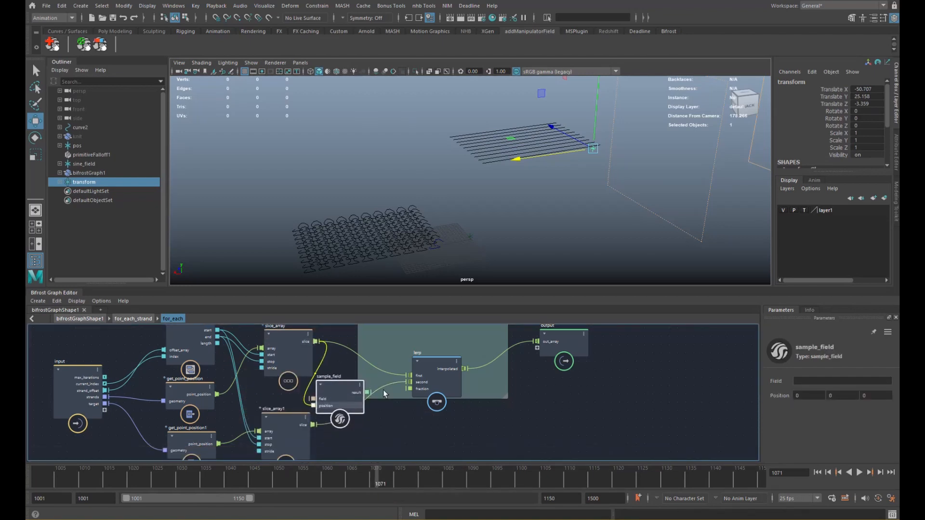
{"action": "left_click_drag", "start_coordinate": [367, 393], "coordinate": [409, 388]}
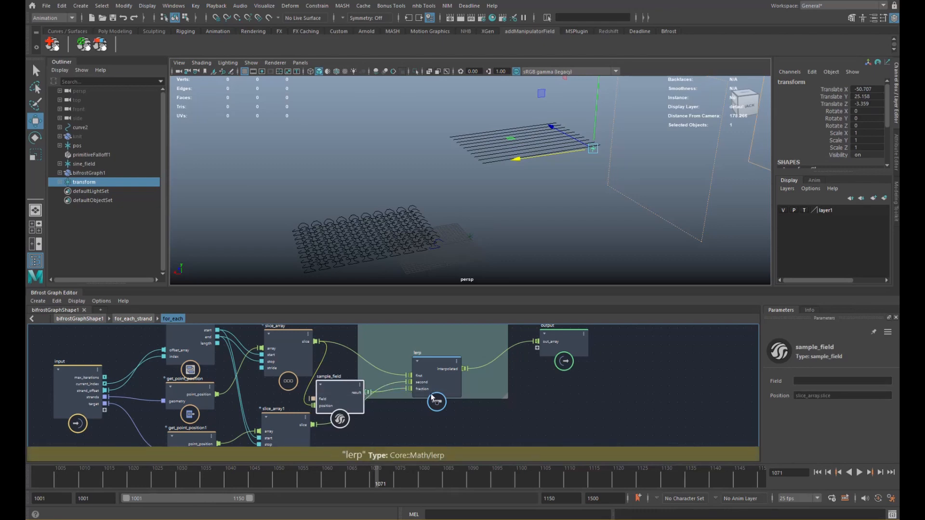
{"action": "left_click_drag", "start_coordinate": [313, 399], "coordinate": [100, 411]}
- In for_each_strand, wire for_each's field port to a new input port
{"action": "left_click", "coordinate": [133, 319]}
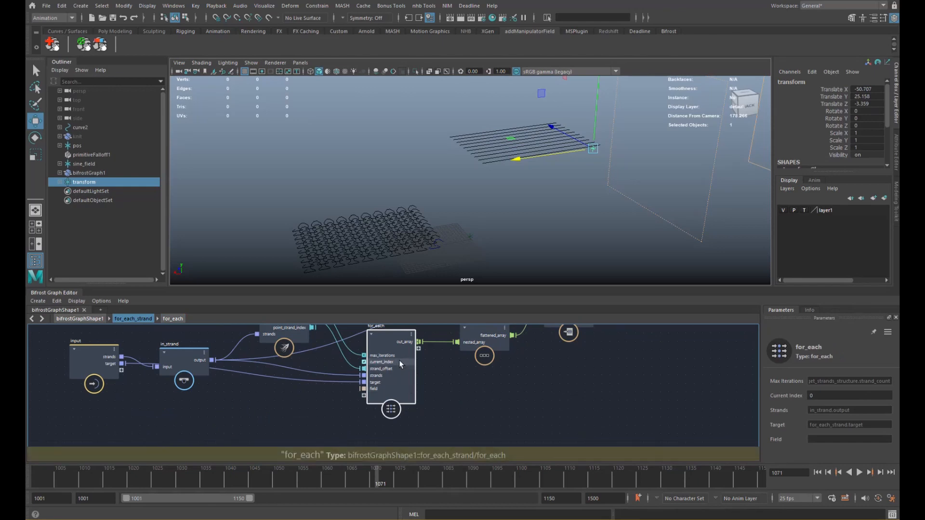
{"action": "left_click_drag", "start_coordinate": [364, 389], "coordinate": [121, 370]}
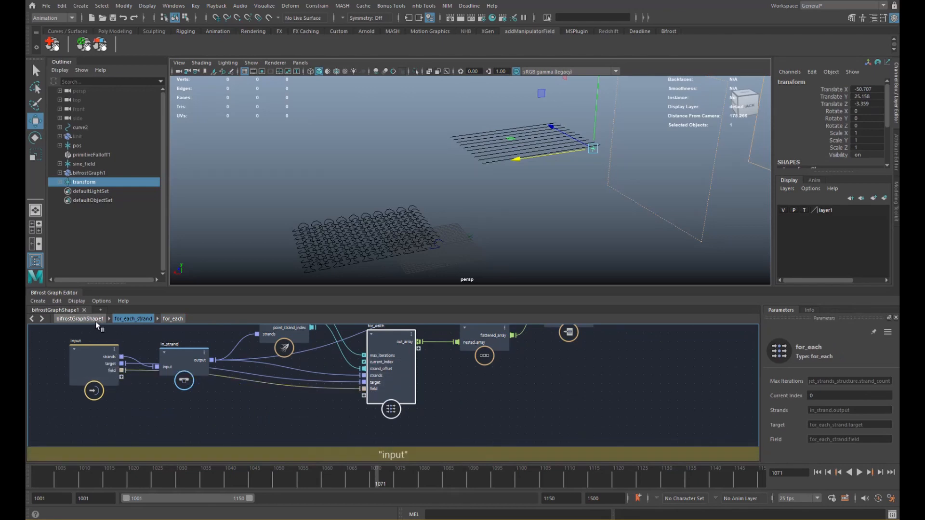
{"action": "left_click", "coordinate": [95, 320]}
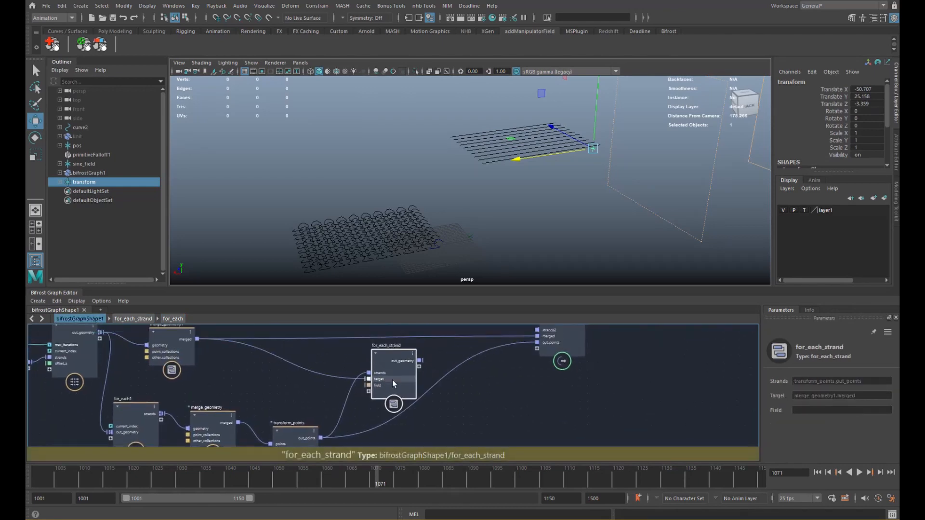
{"action": "right_click_drag", "start_coordinate": [392, 380], "coordinate": [356, 380], "text": "alt"}
{"action": "middle_click_drag", "start_coordinate": [357, 380], "coordinate": [343, 381], "text": "alt"}
- Re-enter for_each_strand from the top level to check the for_each node's field input
{"action": "left_click", "coordinate": [412, 406]}
{"action": "left_click", "coordinate": [373, 383]}
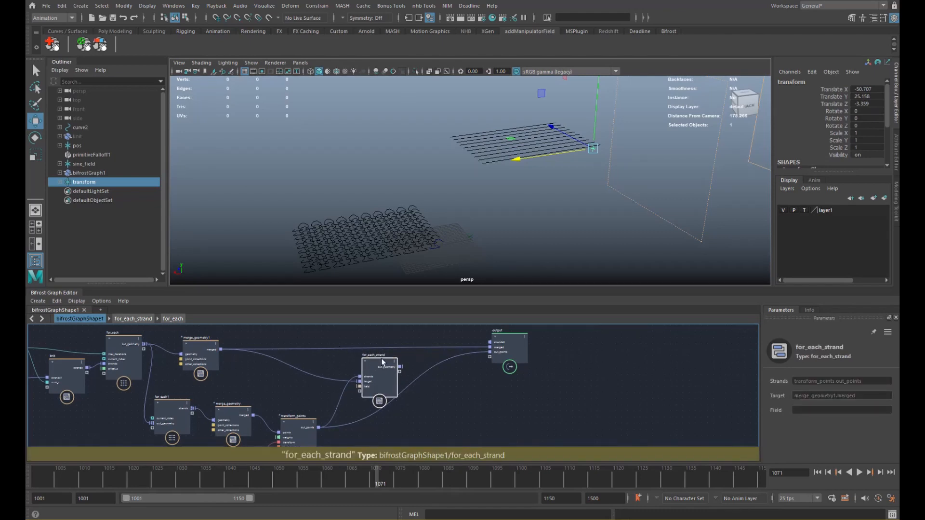
{"action": "double_click", "coordinate": [380, 360]}
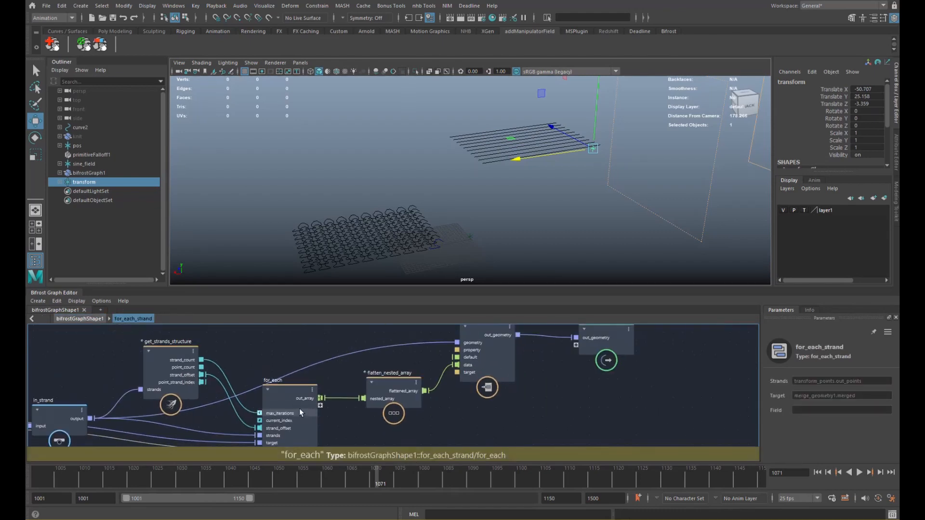
{"action": "mouse_move", "coordinate": [299, 409]}
{"action": "middle_mouse_down", "text": "alt"}
{"action": "mouse_move", "coordinate": [320, 378]}
{"action": "mouse_move", "coordinate": [295, 391]}
{"action": "middle_mouse_up", "text": "alt"}
{"action": "left_click", "coordinate": [317, 376]}
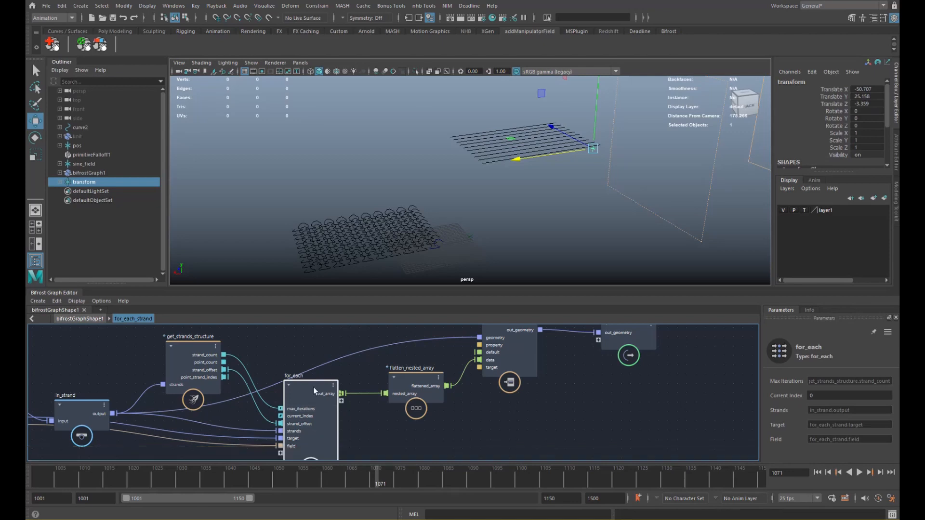
{"action": "middle_click_drag", "start_coordinate": [313, 387], "coordinate": [263, 355], "text": "alt"}
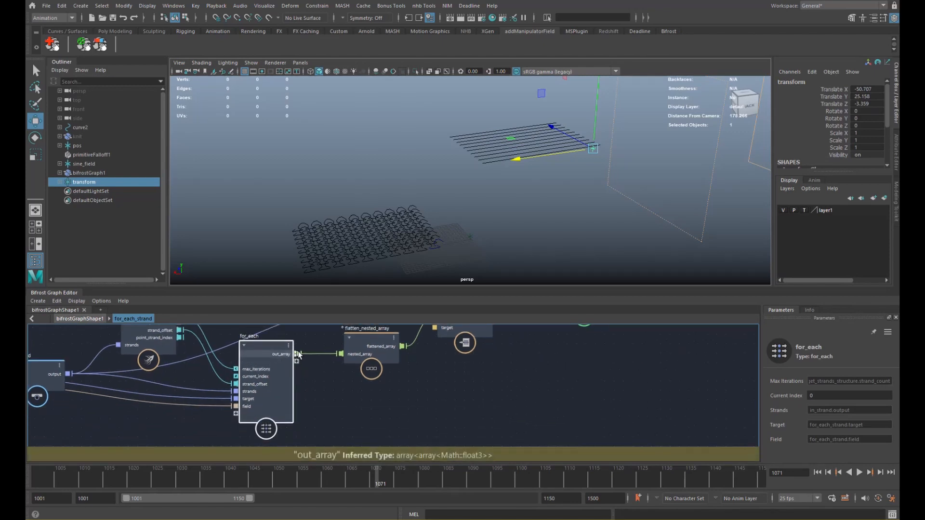
- Add a set_point_position node above flatten_nested_array
{"action": "left_click_drag", "start_coordinate": [377, 345], "coordinate": [358, 347]}
{"action": "middle_click_drag", "start_coordinate": [380, 359], "coordinate": [299, 417], "text": "alt"}
{"action": "key", "text": "Tab"}
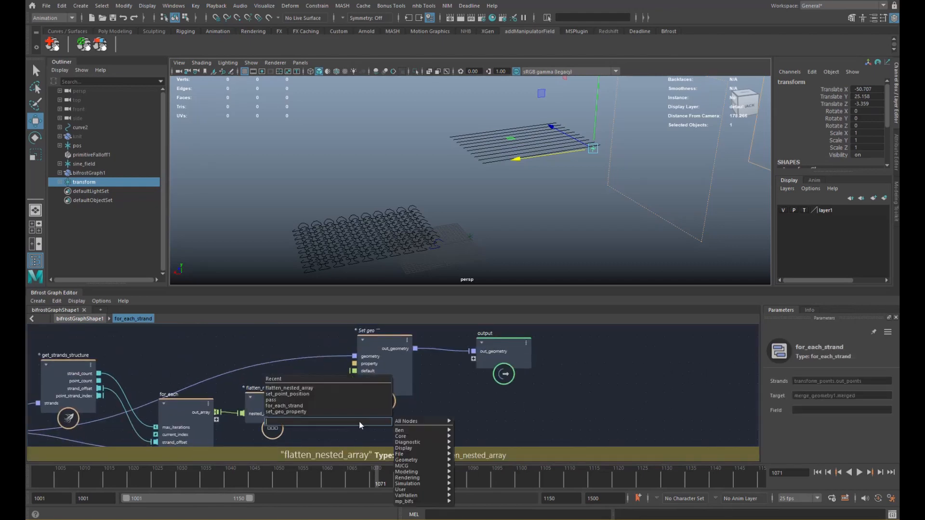
{"action": "type", "text": "spp"}
{"action": "key", "text": "Down"}
{"action": "key", "text": "Down"}
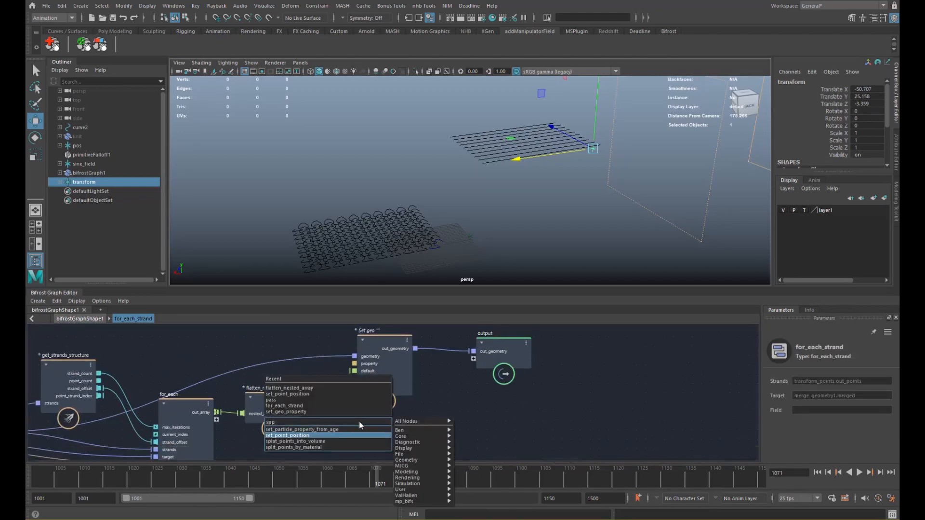
{"action": "key", "text": "Return"}
{"action": "left_click_drag", "start_coordinate": [359, 424], "coordinate": [333, 361]}
{"action": "middle_click_drag", "start_coordinate": [332, 360], "coordinate": [389, 348], "text": "alt"}
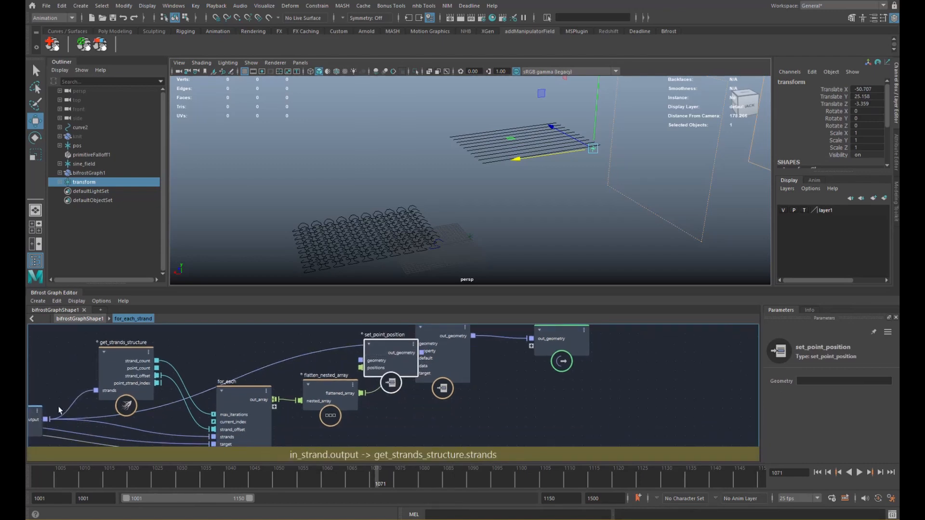
- Wire set_point_position's geometry, positions and out_geometry, delete set_geo_property, and return to bifrostGraphShape1
{"action": "left_click_drag", "start_coordinate": [45, 419], "coordinate": [361, 361]}
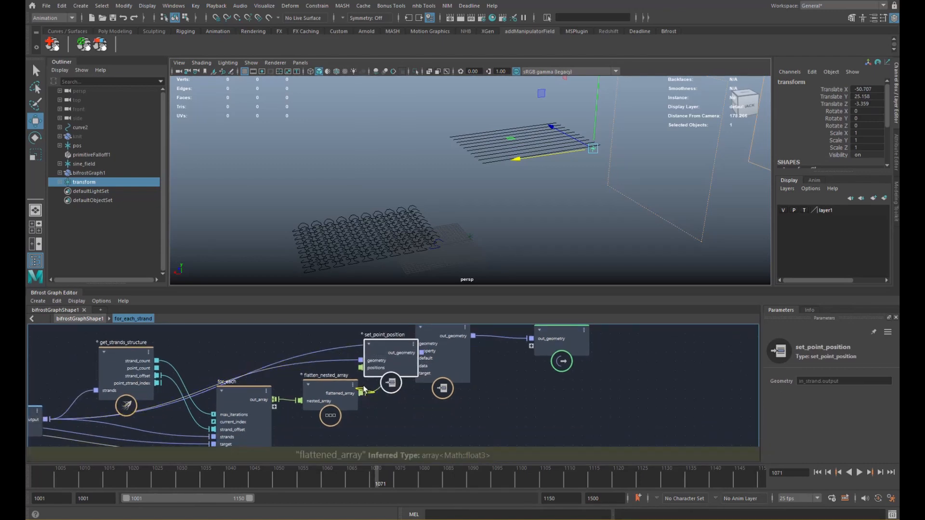
{"action": "left_click_drag", "start_coordinate": [361, 393], "coordinate": [360, 368]}
{"action": "left_click_drag", "start_coordinate": [422, 352], "coordinate": [531, 343]}
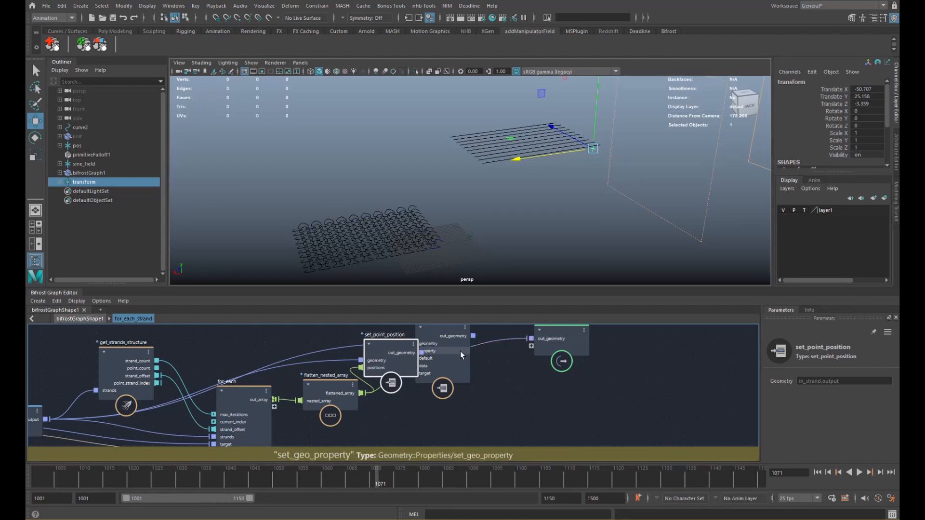
{"action": "left_click", "coordinate": [461, 351]}
{"action": "key", "text": "Delete"}
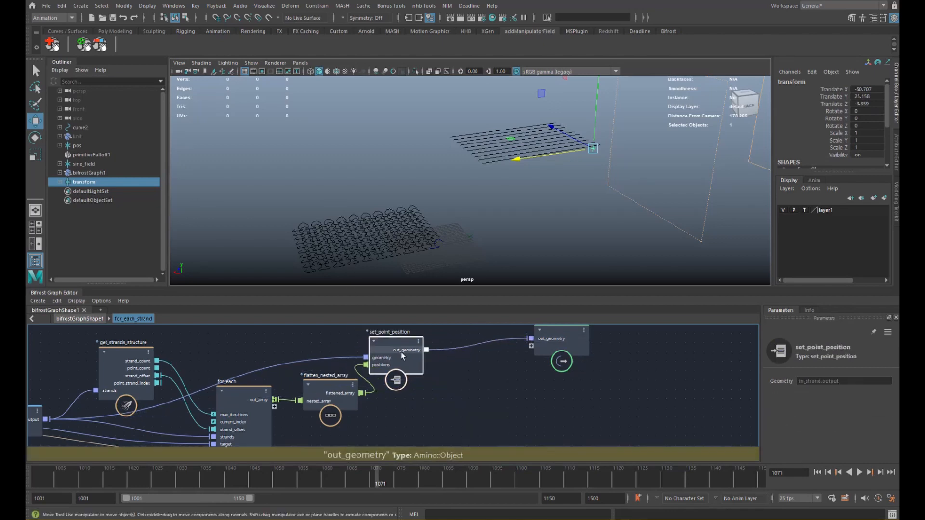
{"action": "left_click_drag", "start_coordinate": [394, 355], "coordinate": [423, 349]}
{"action": "middle_click_drag", "start_coordinate": [256, 380], "coordinate": [283, 354], "text": "alt"}
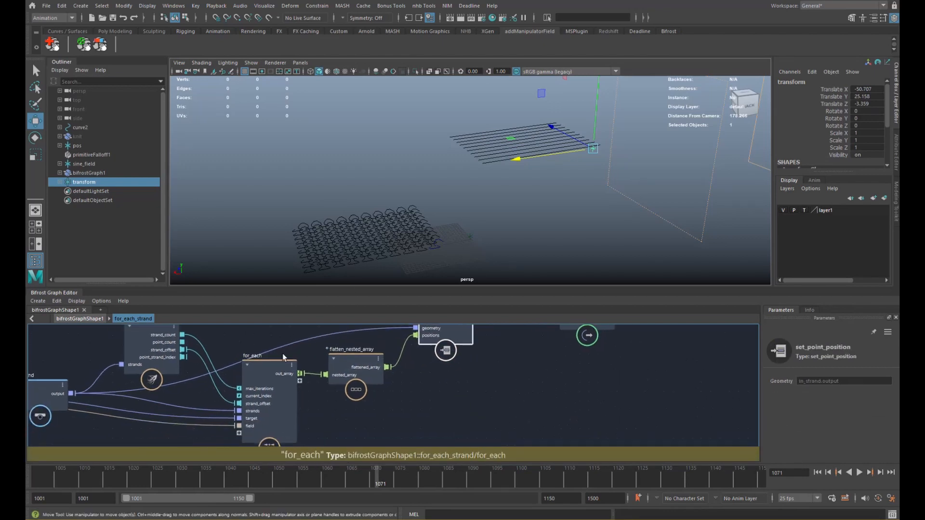
{"action": "left_click", "coordinate": [80, 319]}
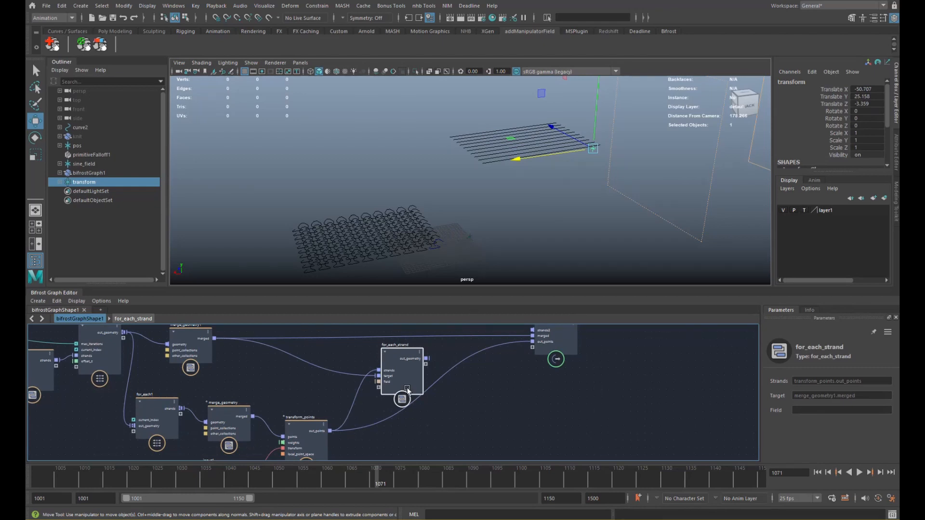
- Select primitiveFalloff1, play and stop the animation preview, then set the time to frame 1060
{"action": "left_click", "coordinate": [117, 227]}
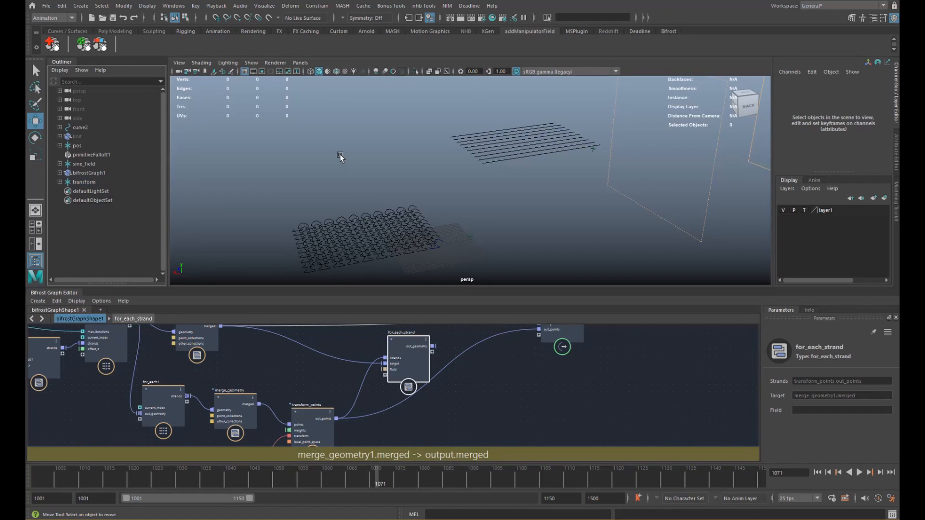
{"action": "left_click_drag", "start_coordinate": [345, 169], "coordinate": [446, 208], "text": "alt"}
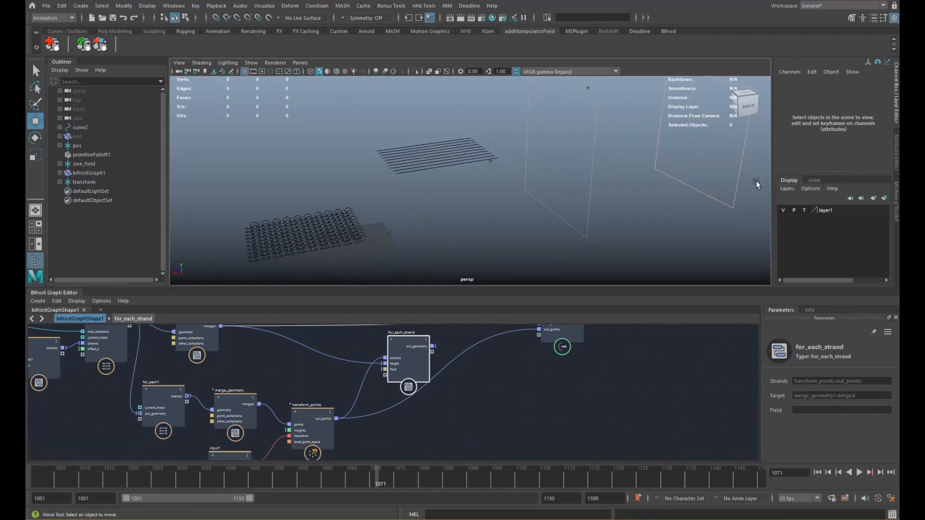
{"action": "left_click", "coordinate": [737, 181]}
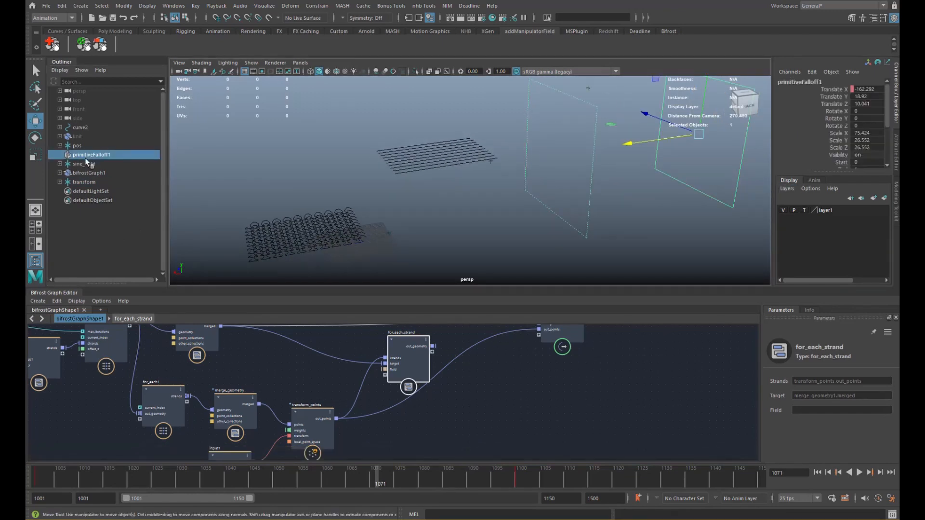
{"action": "key", "text": "alt+v"}
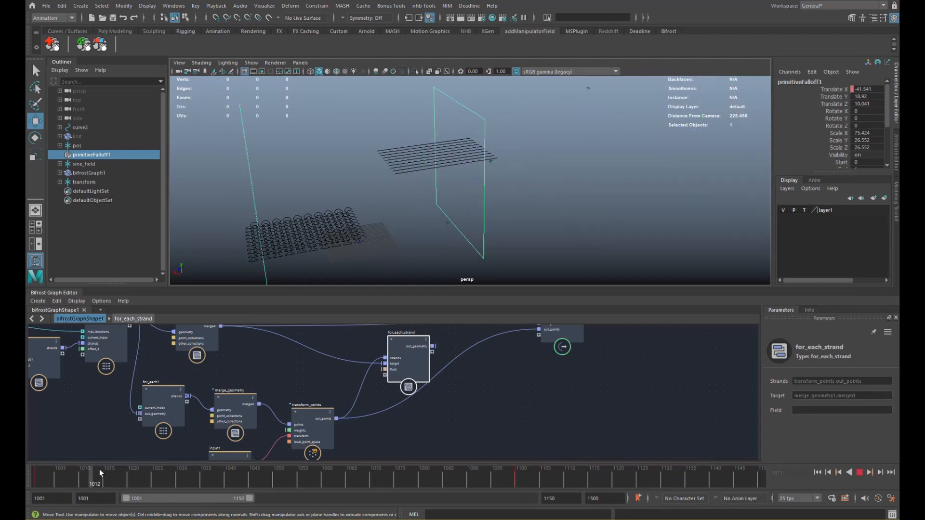
{"action": "key", "text": "alt+shift+v"}
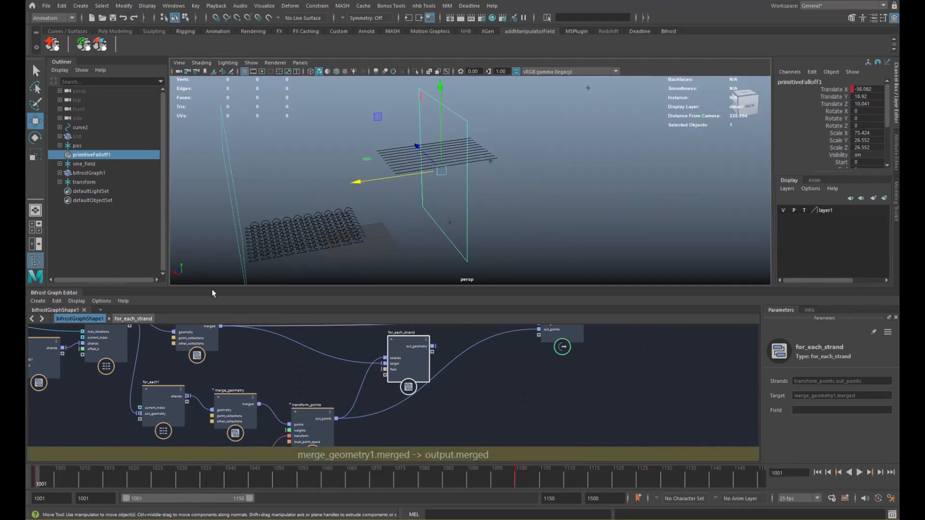
{"action": "left_click_drag", "start_coordinate": [67, 474], "coordinate": [323, 474]}
- Move the for_each_strand node further right in the graph
{"action": "middle_click_drag", "start_coordinate": [355, 406], "coordinate": [363, 361]}
{"action": "scroll", "coordinate": [363, 361], "scroll_direction": "down", "scroll_amount": 1}
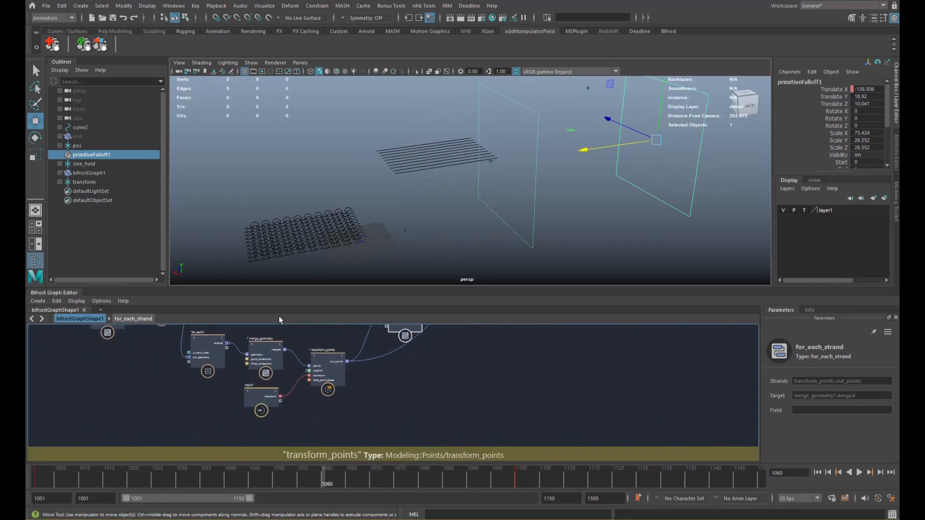
{"action": "middle_click_drag", "start_coordinate": [316, 400], "coordinate": [314, 388]}
{"action": "scroll", "coordinate": [313, 388], "scroll_direction": "down", "scroll_amount": 1}
{"action": "middle_click_drag", "start_coordinate": [393, 347], "coordinate": [308, 419]}
{"action": "left_click_drag", "start_coordinate": [312, 383], "coordinate": [355, 381]}
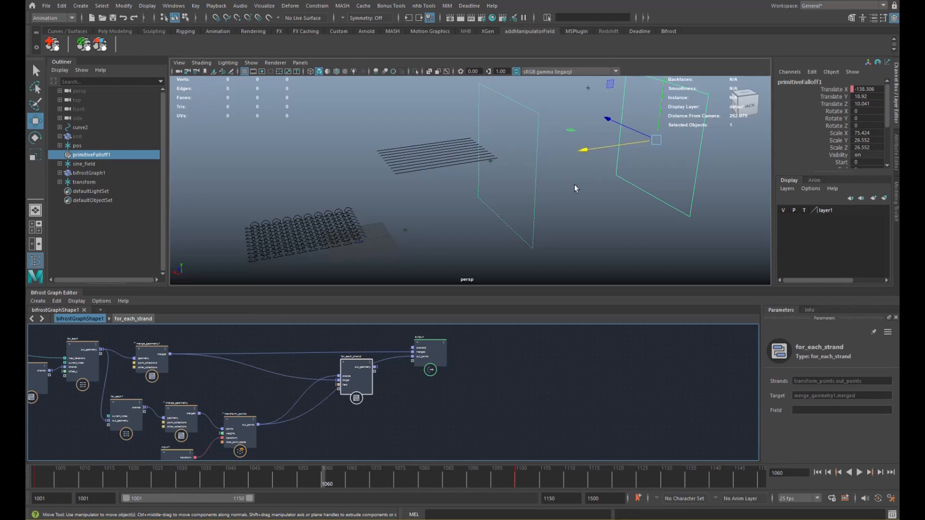
- Create a plane_field node by searching 'plana' and place it beside for_each_strand
{"action": "scroll", "coordinate": [315, 385], "scroll_direction": "up", "scroll_amount": 2}
{"action": "key", "text": "Tab"}
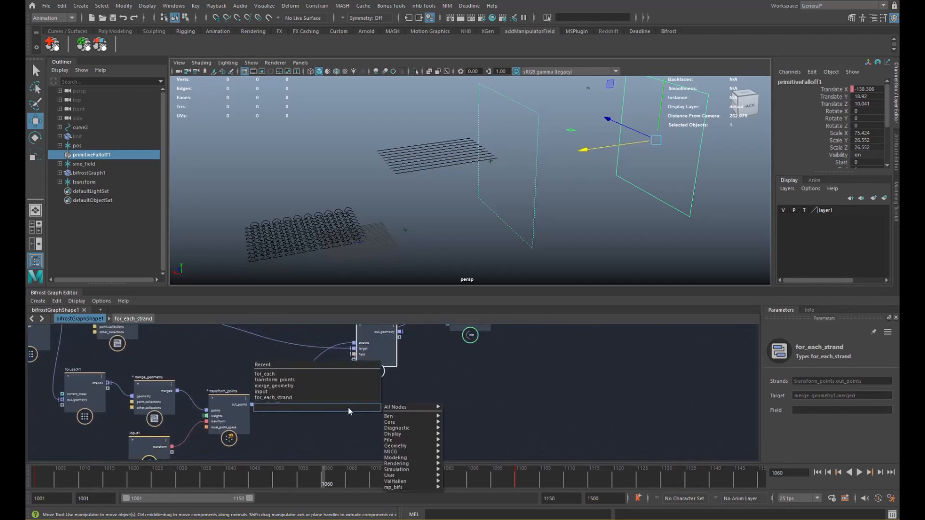
{"action": "type", "text": "plana"}
{"action": "key", "text": "Return"}
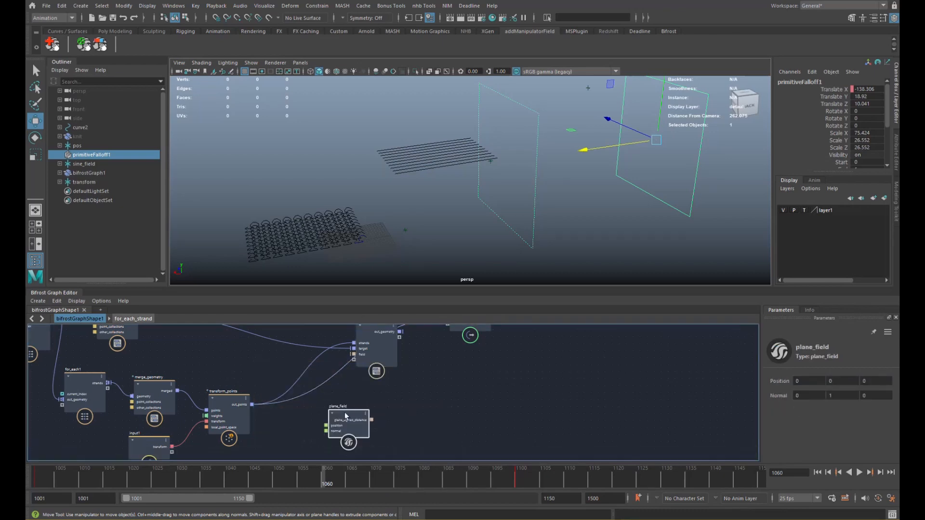
{"action": "left_click_drag", "start_coordinate": [346, 416], "coordinate": [254, 347]}
{"action": "middle_click_drag", "start_coordinate": [308, 349], "coordinate": [354, 383], "text": "alt"}
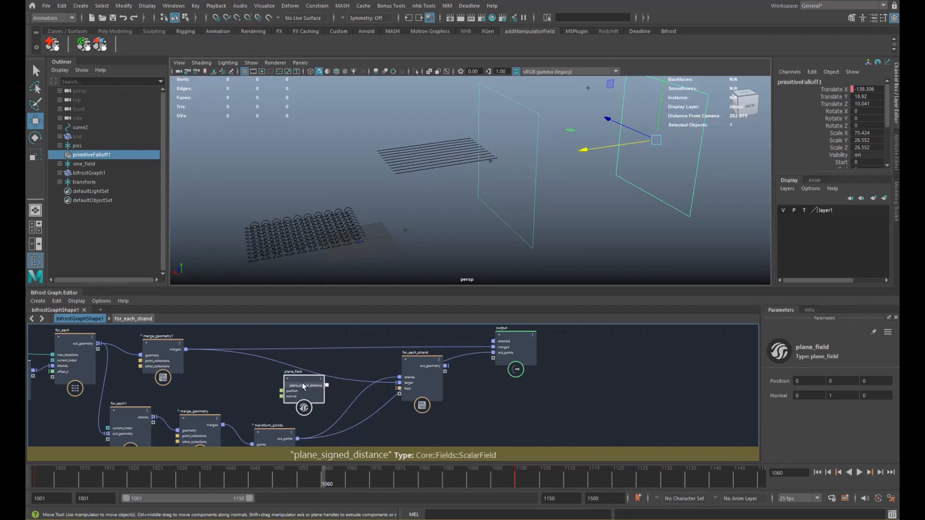
- Hide primitiveFalloff1 from the scene with Ctrl+H
{"action": "left_click", "coordinate": [174, 6]}
{"action": "left_click", "coordinate": [128, 206]}
{"action": "left_click", "coordinate": [107, 155]}
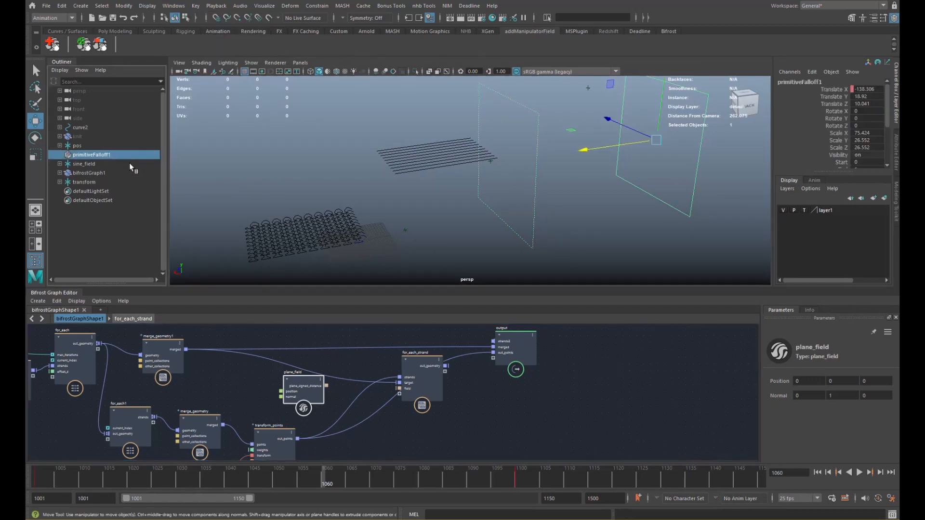
{"action": "key", "text": "ctrl+h"}
- Create a new primitiveFalloff2 node in the Node Editor, then close it and frame the falloff
{"action": "left_click", "coordinate": [175, 6]}
{"action": "left_click", "coordinate": [202, 124]}
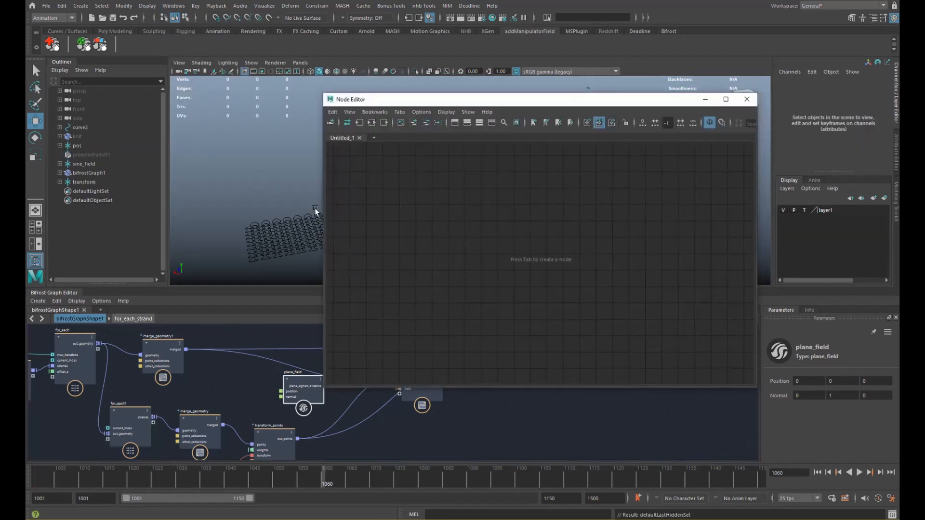
{"action": "left_click", "coordinate": [384, 123]}
{"action": "key", "text": "Tab"}
{"action": "type", "text": "fallo"}
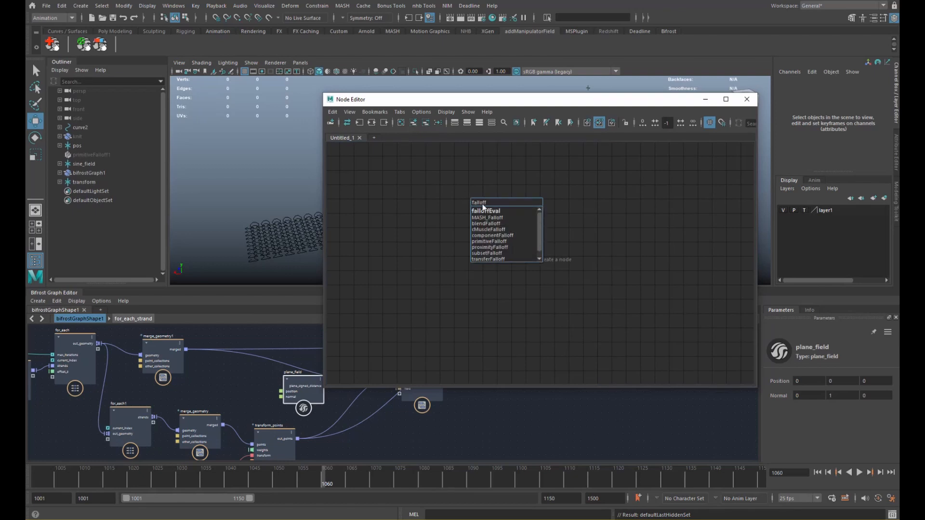
{"action": "type", "text": "ff"}
{"action": "left_click", "coordinate": [507, 241]}
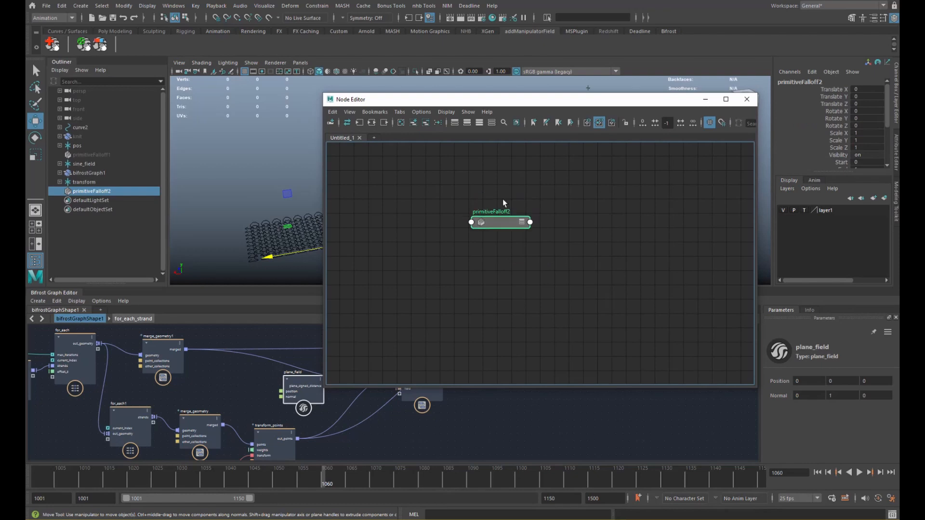
{"action": "left_click_drag", "start_coordinate": [511, 105], "coordinate": [397, 261]}
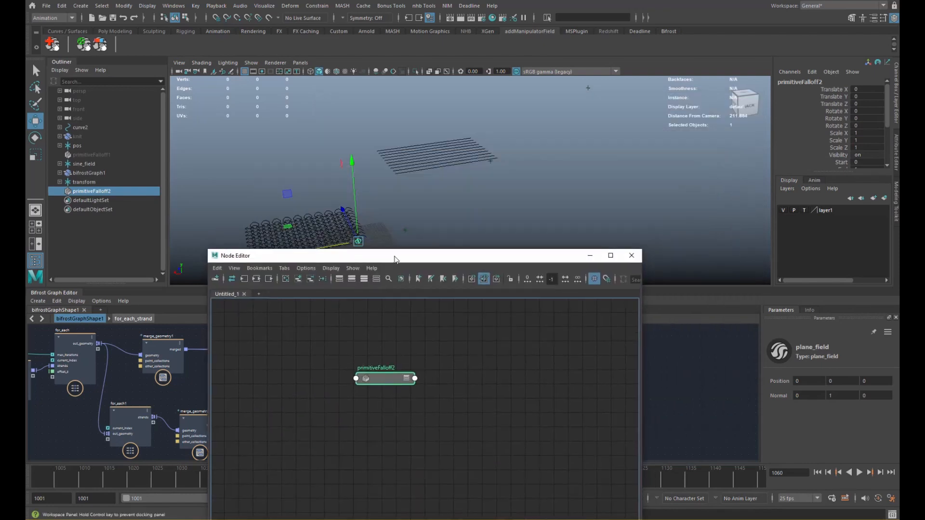
{"action": "left_click", "coordinate": [631, 252]}
{"action": "key", "text": "f"}
{"action": "scroll", "coordinate": [472, 201], "scroll_direction": "down", "scroll_amount": 5}
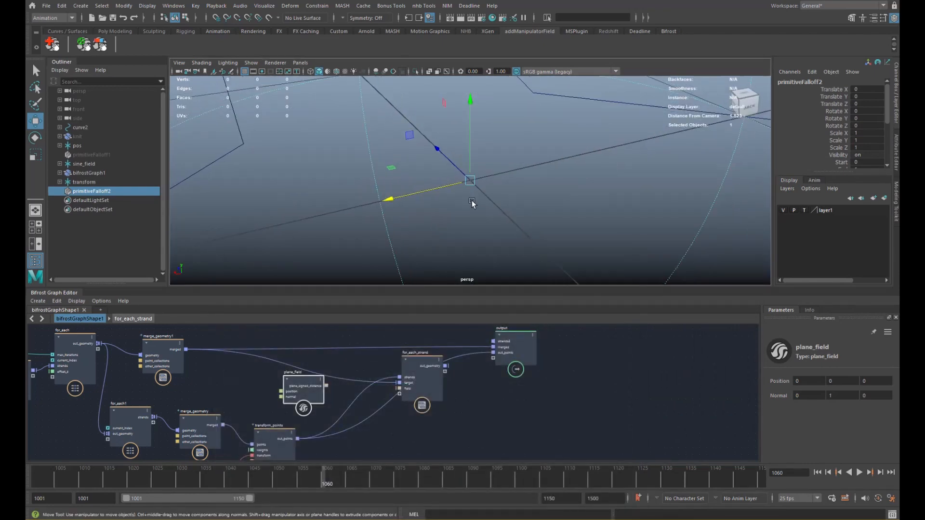
- Change primitiveFalloff2's Primitive to Plane in the Channel Box
{"action": "scroll", "coordinate": [492, 181], "scroll_direction": "down", "scroll_amount": 3}
{"action": "left_click_drag", "start_coordinate": [844, 178], "coordinate": [846, 207]}
{"action": "left_click", "coordinate": [863, 184]}
{"action": "left_click", "coordinate": [868, 202]}
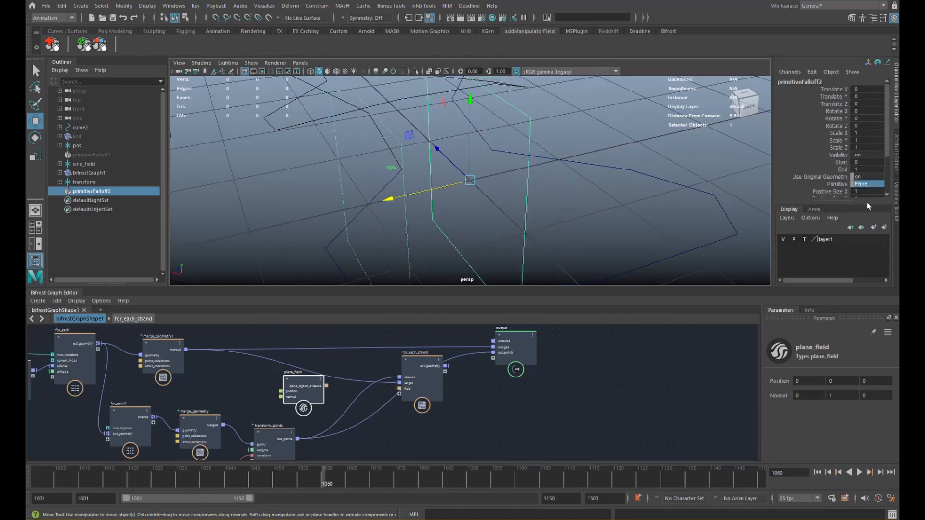
{"action": "scroll", "coordinate": [512, 198], "scroll_direction": "down", "scroll_amount": 8}
{"action": "mouse_move", "coordinate": [505, 209]}
{"action": "left_mouse_down", "text": "alt"}
{"action": "mouse_move", "coordinate": [540, 204]}
{"action": "mouse_move", "coordinate": [520, 203]}
{"action": "left_mouse_up", "text": "alt"}
{"action": "left_click_drag", "start_coordinate": [466, 189], "coordinate": [453, 187], "text": "alt"}
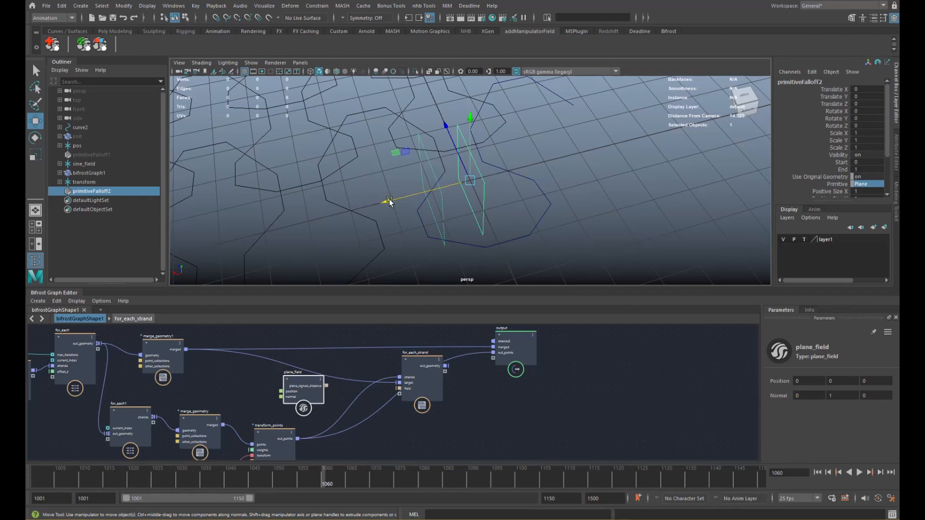
{"action": "left_click_drag", "start_coordinate": [389, 201], "coordinate": [444, 151], "text": "alt"}
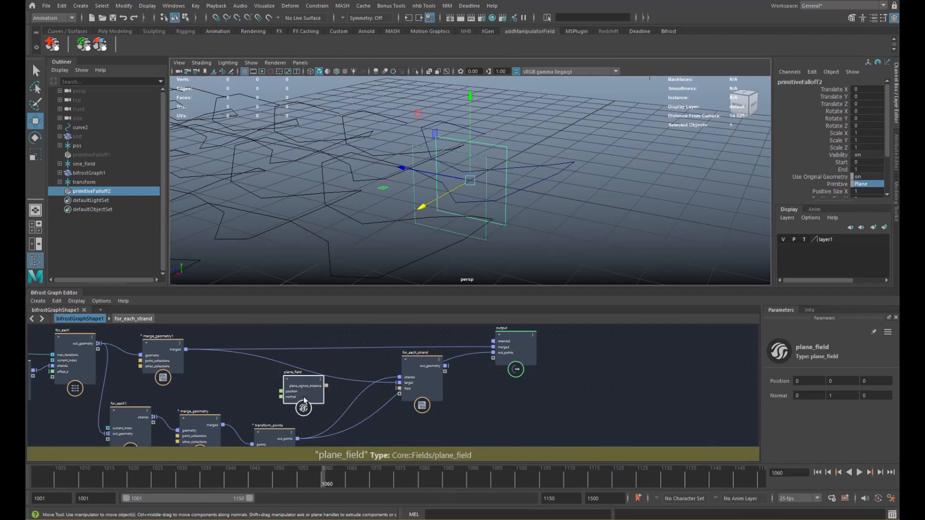
- Set the plane_field Normal X to 1, making the normal 1, 0, 0
{"action": "left_click_drag", "start_coordinate": [308, 395], "coordinate": [312, 389]}
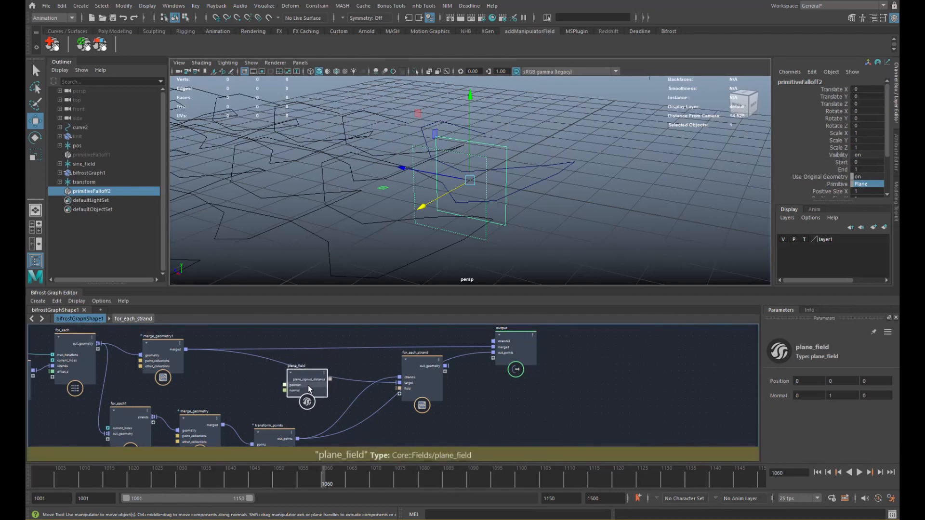
{"action": "left_click", "coordinate": [810, 398]}
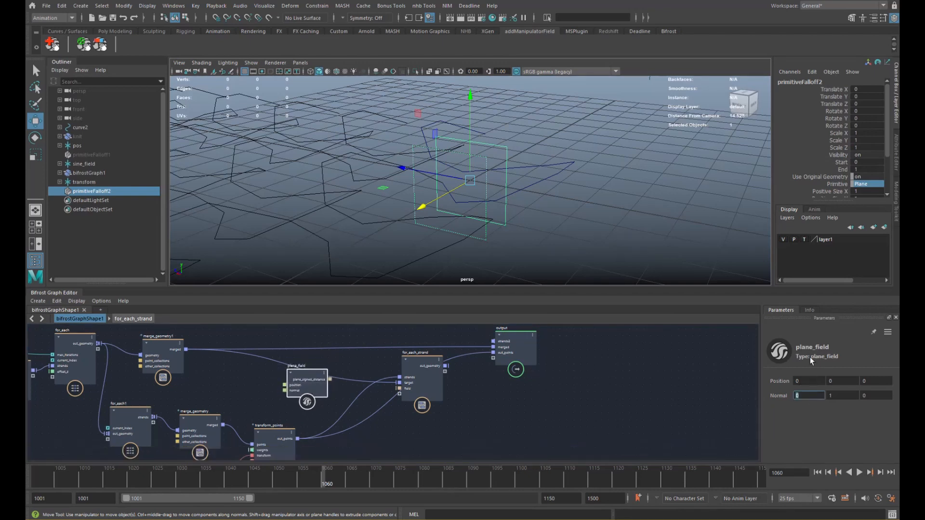
{"action": "key", "text": "Tab"}
{"action": "left_click", "coordinate": [804, 397]}
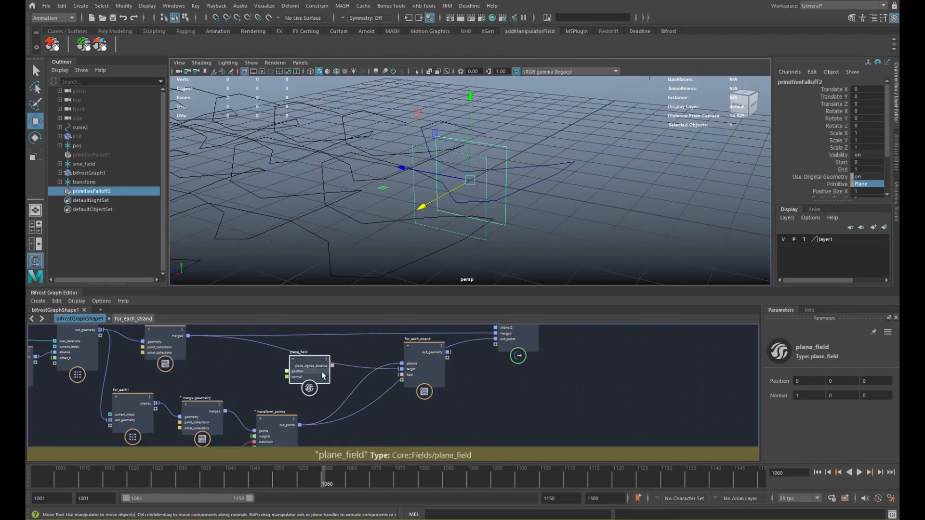
- Move plane_field below for_each_strand and add a scalar_field_scope node
{"action": "left_click_drag", "start_coordinate": [313, 372], "coordinate": [381, 424]}
{"action": "middle_click_drag", "start_coordinate": [382, 425], "coordinate": [373, 381], "text": "alt"}
{"action": "left_click_drag", "start_coordinate": [374, 379], "coordinate": [375, 388]}
{"action": "middle_click_drag", "start_coordinate": [375, 389], "coordinate": [379, 374], "text": "alt"}
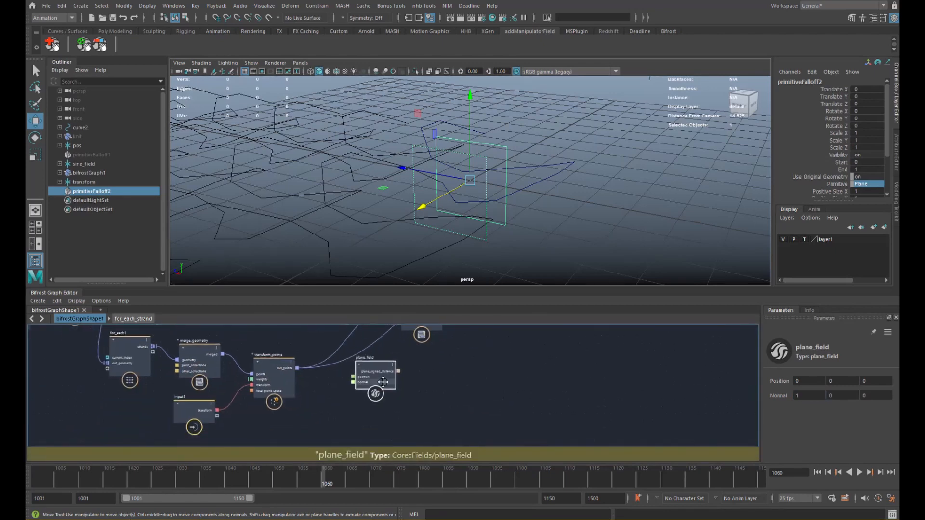
{"action": "left_click", "coordinate": [368, 408]}
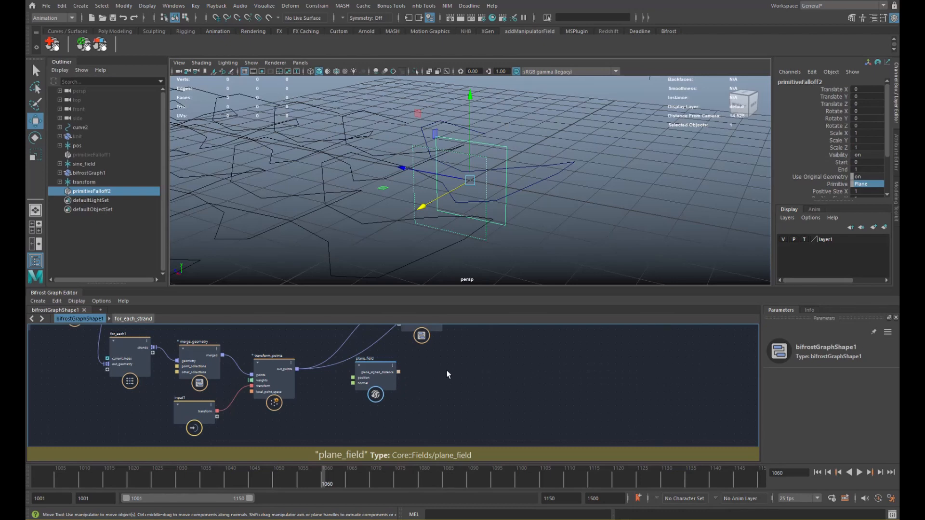
{"action": "key", "text": "Tab"}
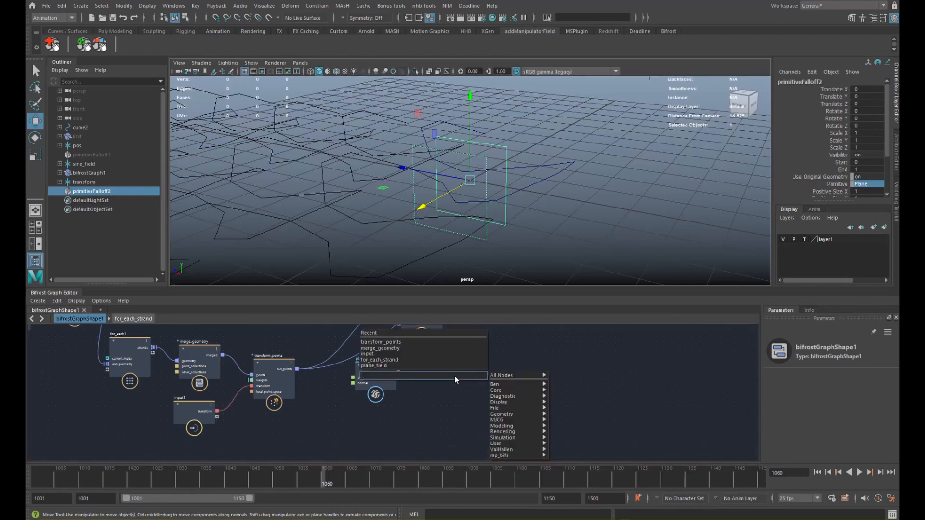
{"action": "type", "text": "fcop"}
{"action": "key", "text": "BackSpace"}
{"action": "key", "text": "BackSpace"}
{"action": "key", "text": "BackSpace"}
{"action": "type", "text": "sc"}
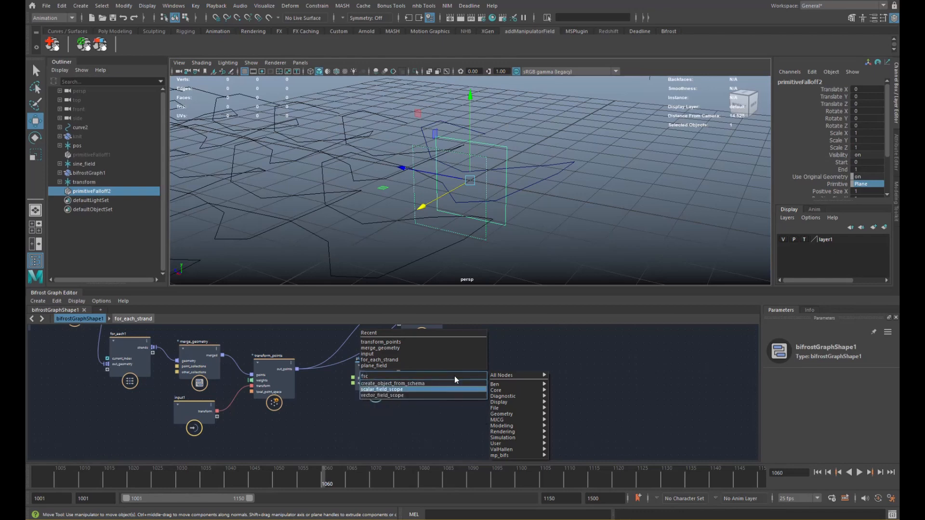
{"action": "key", "text": "Return"}
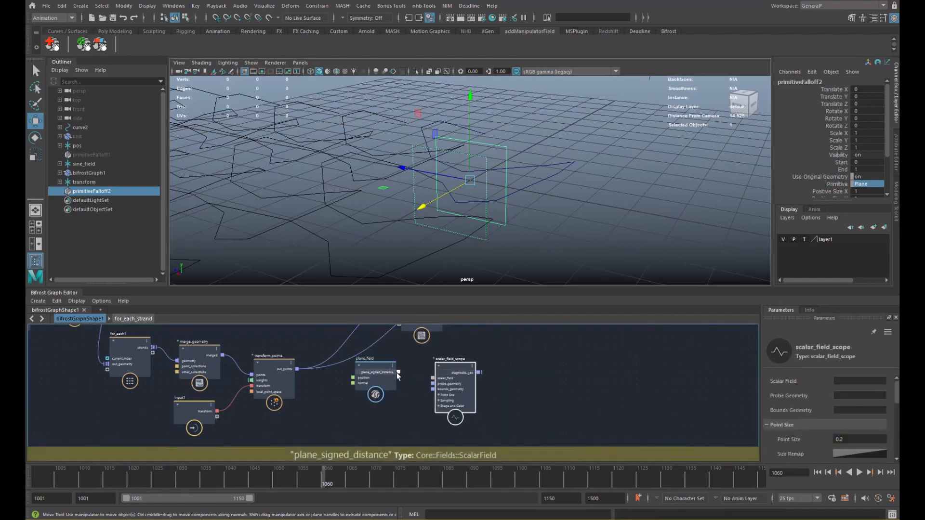
- Wire plane_signed_distance into the scope's scalar_field and create a terminal from diagnostic_geo
{"action": "left_click_drag", "start_coordinate": [398, 374], "coordinate": [422, 379]}
{"action": "type", "text": "termi"}
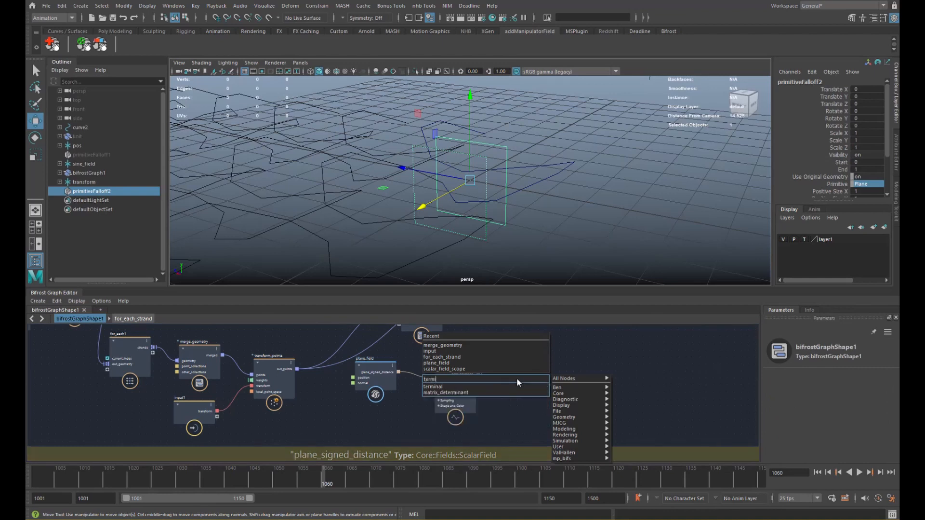
{"action": "key", "text": "Return"}
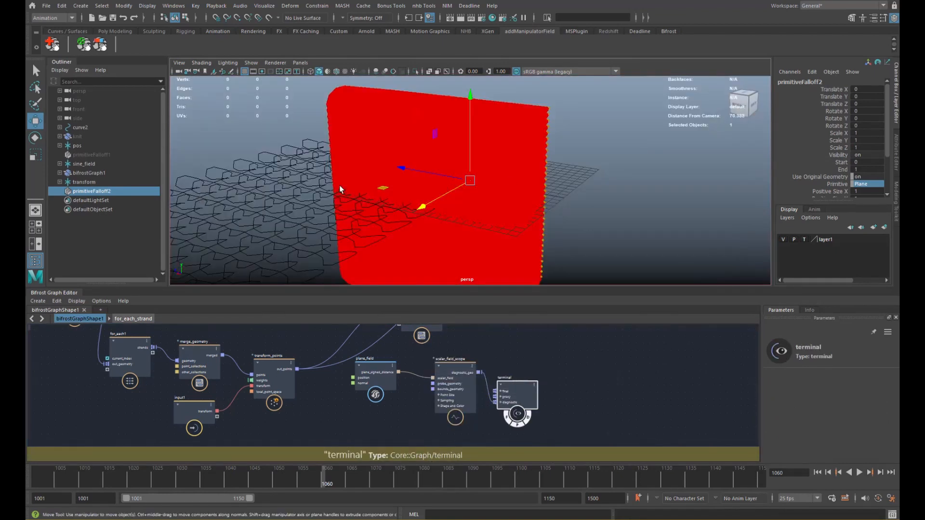
- Inspect the scope's Sampling settings (bounds -10 to 10, 30 divisions) and the orange probe points
{"action": "left_click_drag", "start_coordinate": [340, 189], "coordinate": [507, 195], "text": "alt"}
{"action": "left_click_drag", "start_coordinate": [519, 402], "coordinate": [540, 387]}
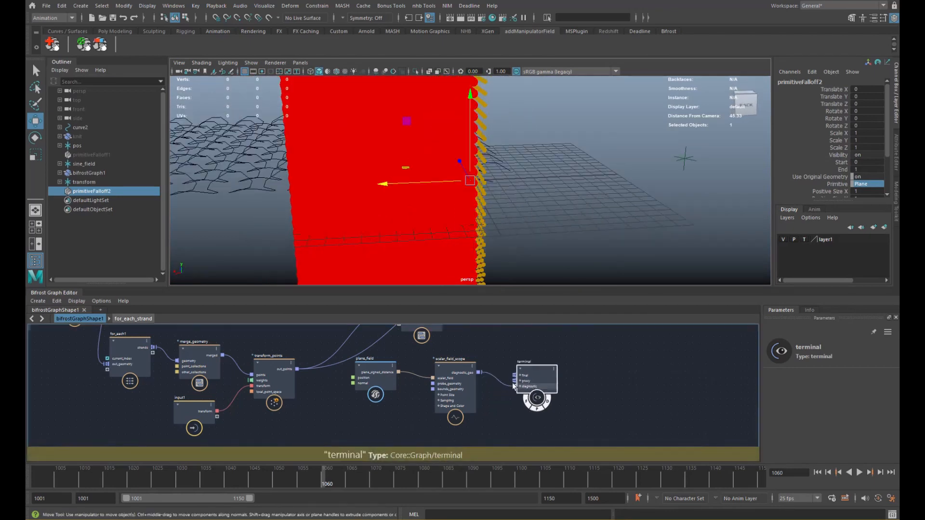
{"action": "left_click_drag", "start_coordinate": [457, 395], "coordinate": [465, 399]}
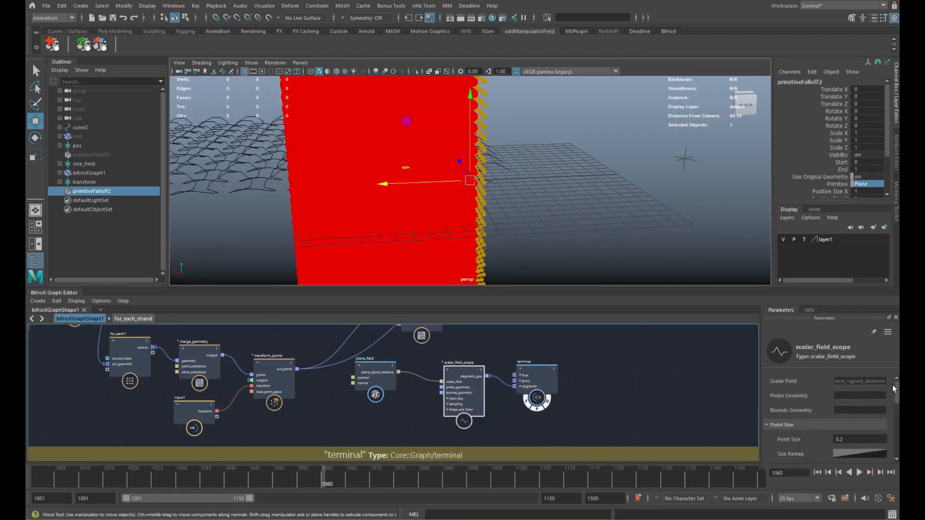
{"action": "left_click_drag", "start_coordinate": [894, 389], "coordinate": [898, 409]}
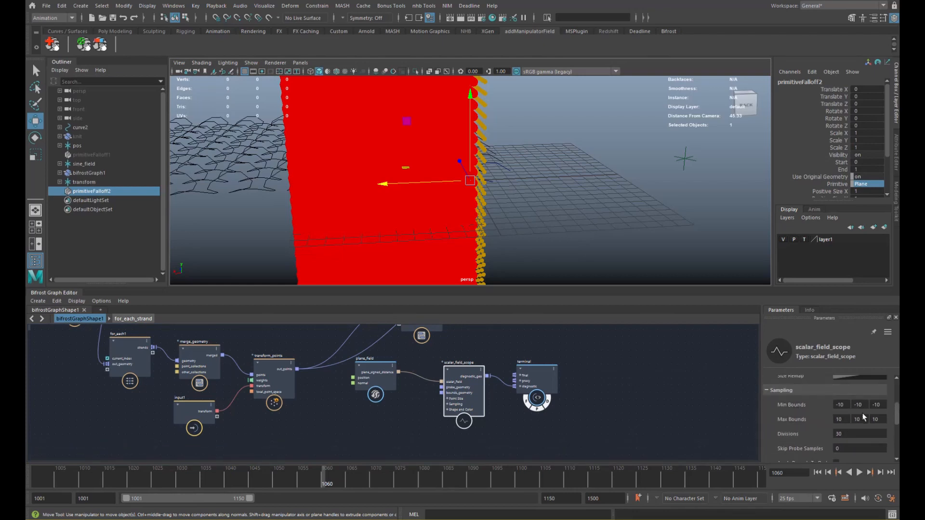
{"action": "left_click_drag", "start_coordinate": [895, 410], "coordinate": [895, 408]}
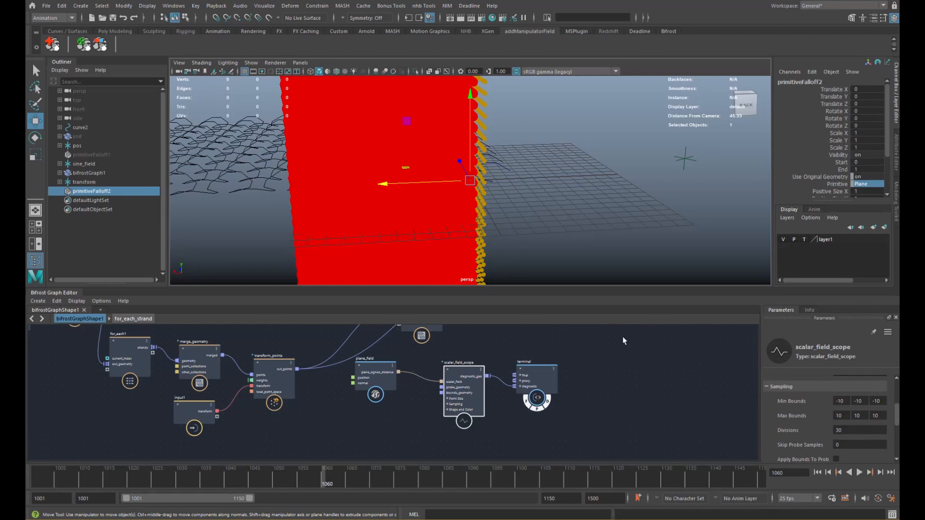
{"action": "left_click_drag", "start_coordinate": [511, 183], "coordinate": [390, 188], "text": "alt"}
{"action": "right_click_drag", "start_coordinate": [390, 188], "coordinate": [528, 172], "text": "alt"}
{"action": "left_click_drag", "start_coordinate": [529, 171], "coordinate": [446, 130], "text": "alt"}
{"action": "scroll", "coordinate": [460, 150], "scroll_direction": "up", "scroll_amount": 4}
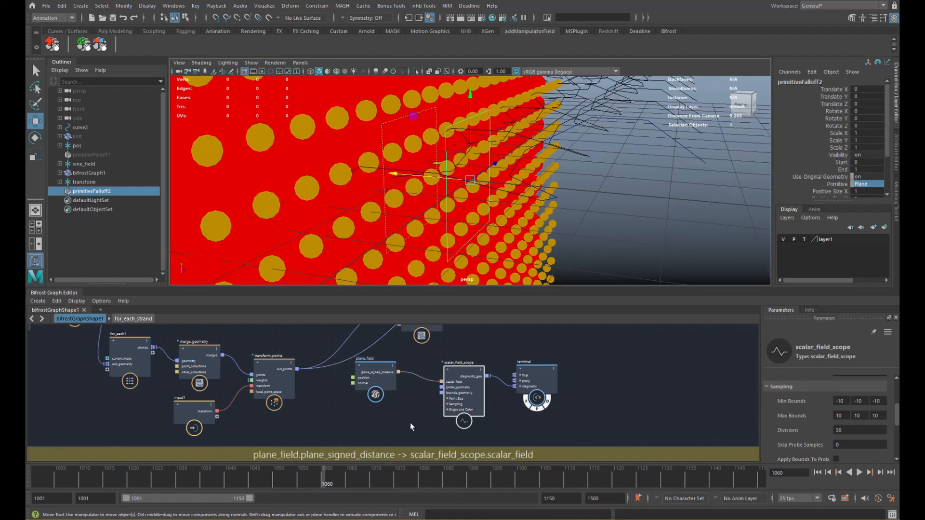
- Add a create_mesh_plane node from the 'plane' node search
{"action": "middle_click_drag", "start_coordinate": [384, 406], "coordinate": [395, 398], "text": "alt"}
{"action": "left_click", "coordinate": [374, 417]}
{"action": "key", "text": "Tab"}
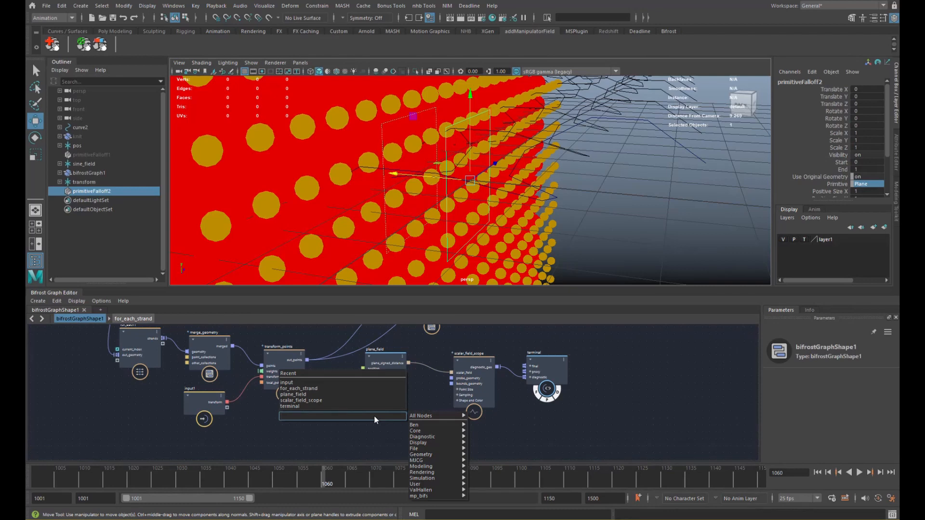
{"action": "type", "text": "plane"}
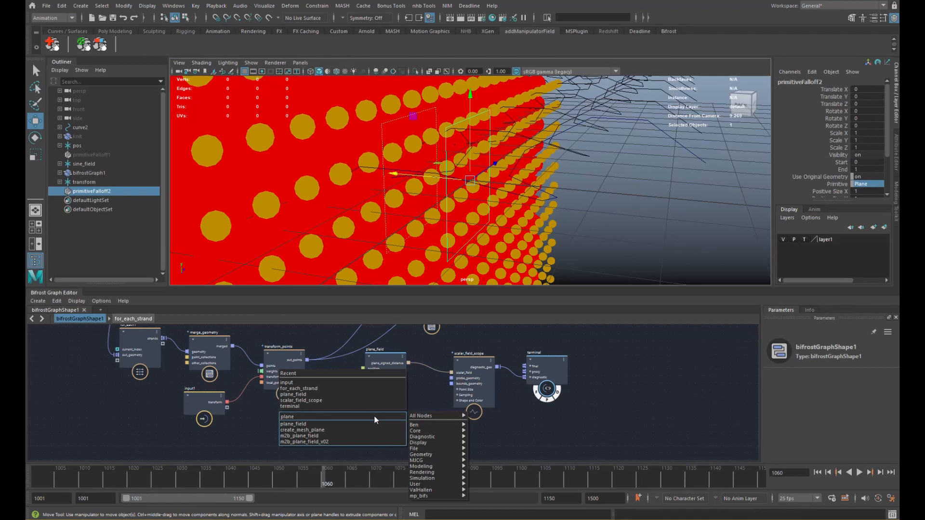
{"action": "key", "text": "Down"}
{"action": "key", "text": "Return"}
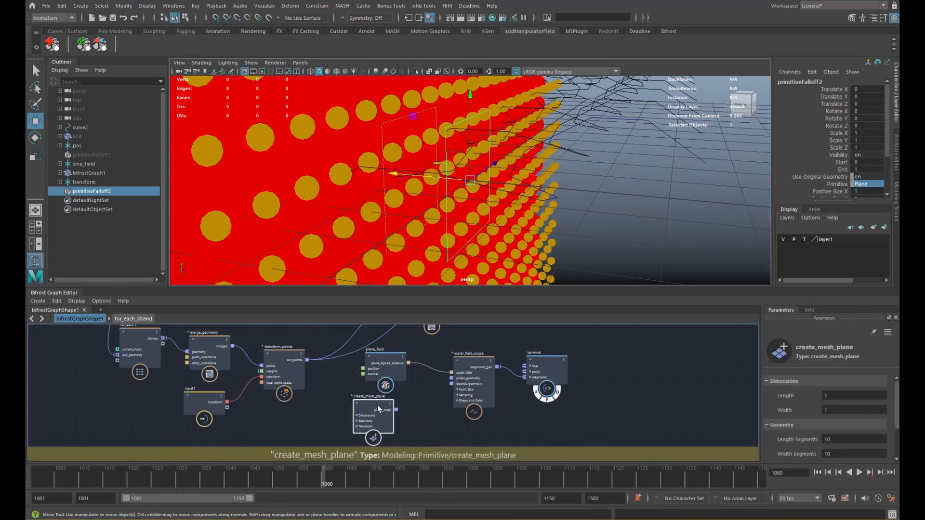
{"action": "scroll", "coordinate": [427, 405], "scroll_direction": "up", "scroll_amount": 2}
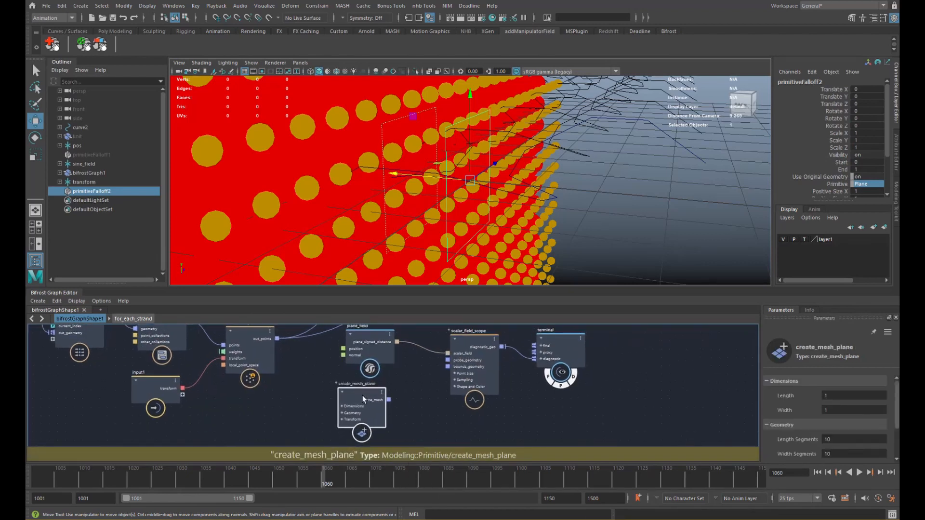
{"action": "left_click_drag", "start_coordinate": [354, 404], "coordinate": [364, 408]}
- Set the create_mesh_plane Length to 2
{"action": "left_click", "coordinate": [831, 392]}
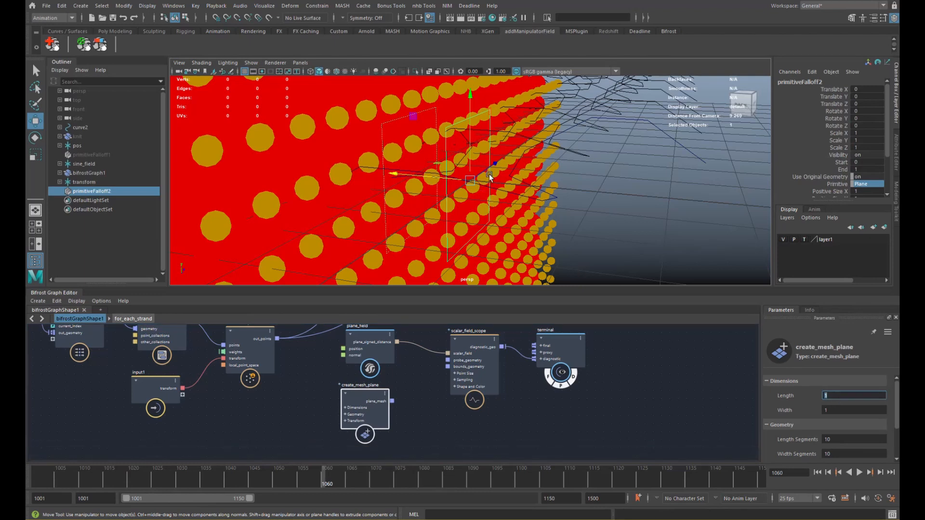
{"action": "left_click_drag", "start_coordinate": [489, 175], "coordinate": [468, 163], "text": "alt"}
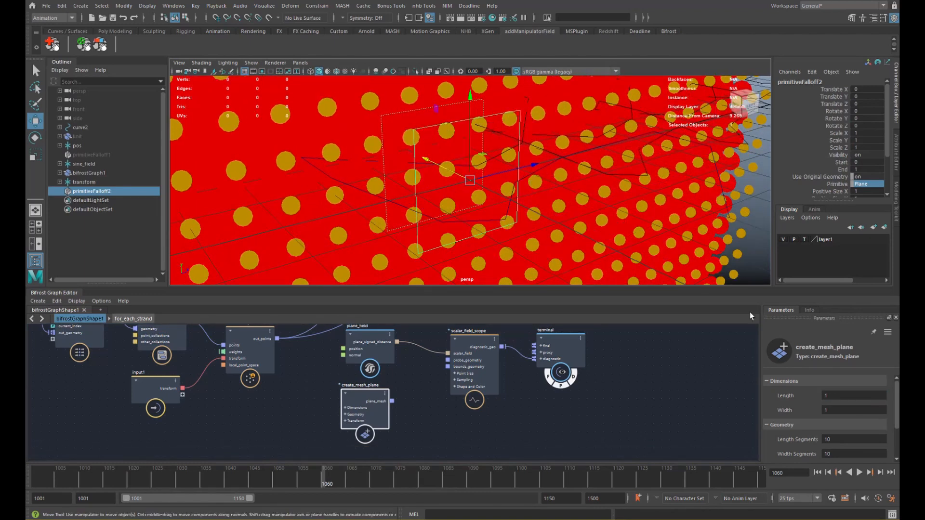
{"action": "left_click", "coordinate": [864, 397]}
{"action": "key", "text": "Tab"}
{"action": "type", "text": "2"}
{"action": "left_click_drag", "start_coordinate": [897, 397], "coordinate": [897, 425]}
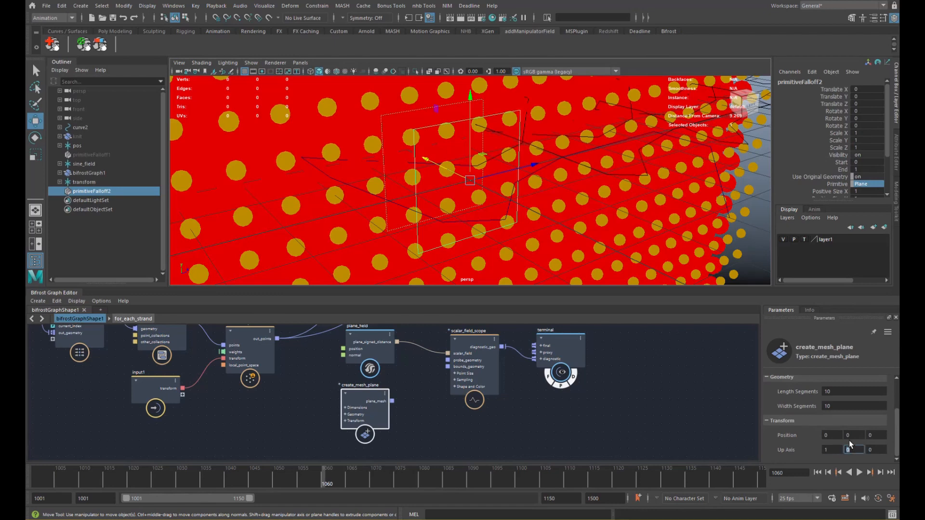
{"action": "left_click_drag", "start_coordinate": [471, 208], "coordinate": [539, 208], "text": "alt"}
- Delete the connection from scalar_field_scope to the terminal
{"action": "middle_click_drag", "start_coordinate": [462, 354], "coordinate": [438, 334], "text": "alt"}
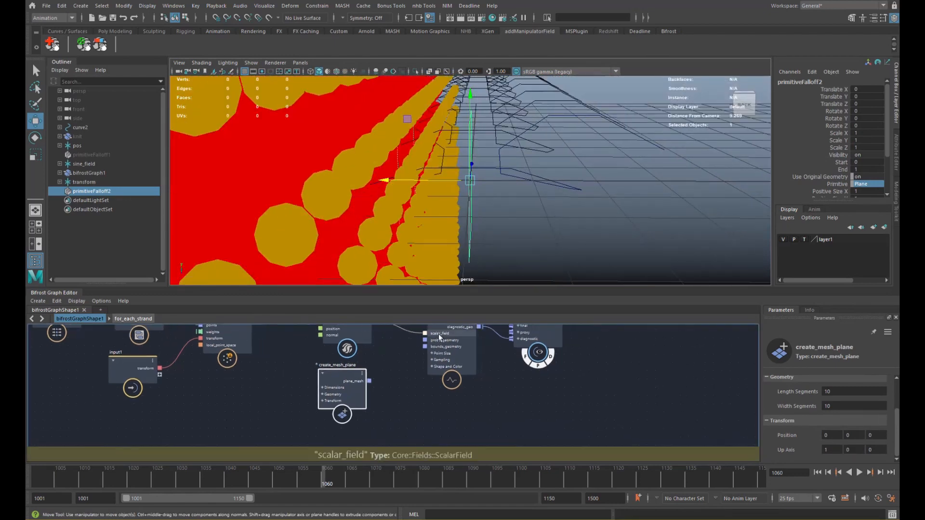
{"action": "left_click", "coordinate": [427, 393]}
{"action": "left_click_drag", "start_coordinate": [526, 354], "coordinate": [532, 376]}
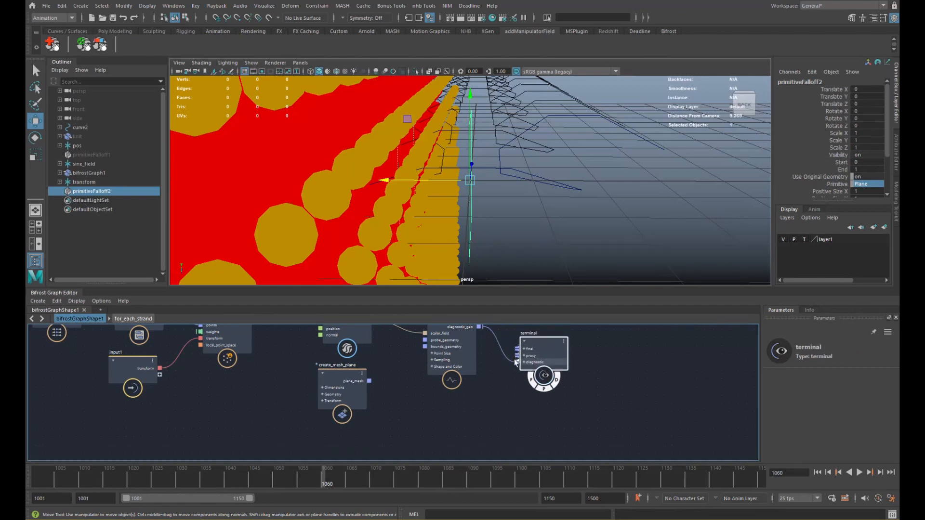
{"action": "middle_click_drag", "start_coordinate": [505, 358], "coordinate": [502, 387], "text": "alt"}
{"action": "left_click", "coordinate": [498, 380]}
{"action": "key", "text": "Delete"}
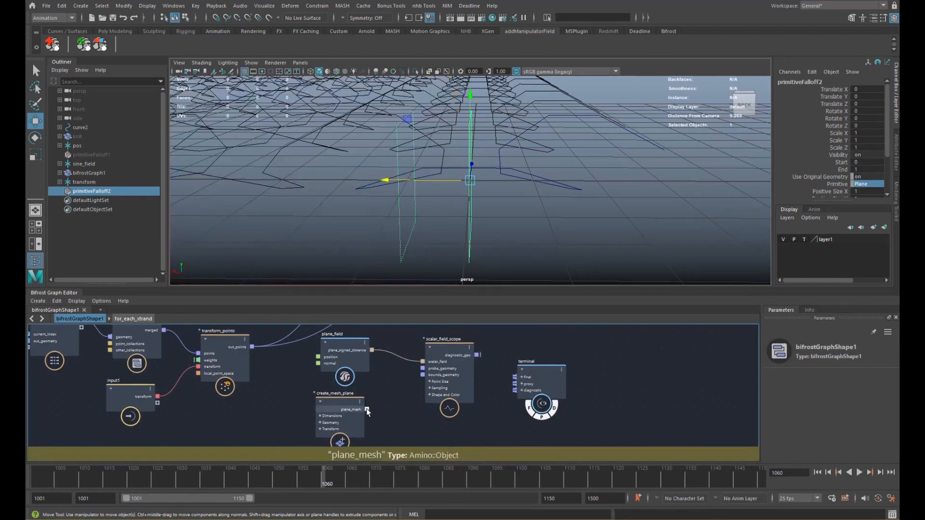
- Show plane_mesh through the terminal, then try and remove a bounds_geometry connection
{"action": "left_click_drag", "start_coordinate": [367, 409], "coordinate": [515, 388]}
{"action": "mouse_move", "coordinate": [500, 190]}
{"action": "left_mouse_down", "text": "alt"}
{"action": "mouse_move", "coordinate": [542, 202]}
{"action": "mouse_move", "coordinate": [515, 180]}
{"action": "left_mouse_up", "text": "alt"}
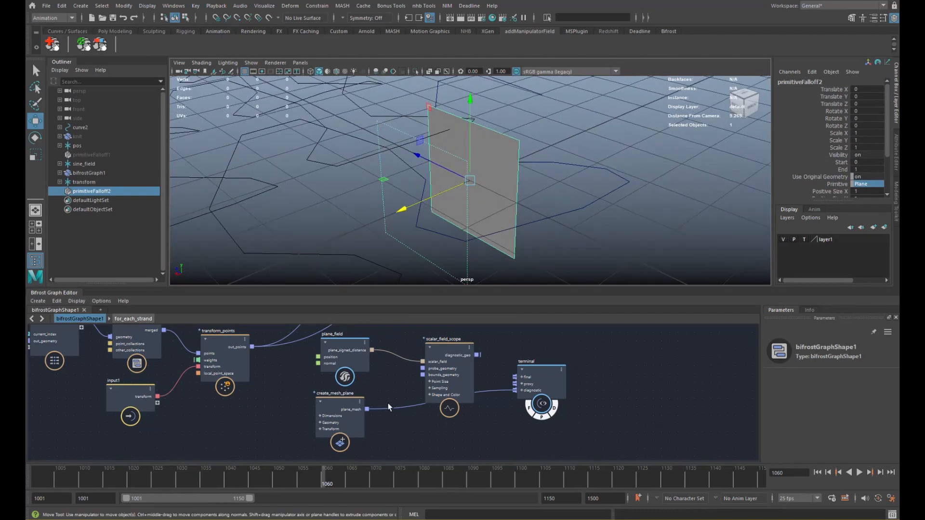
{"action": "left_click_drag", "start_coordinate": [541, 388], "coordinate": [549, 396]}
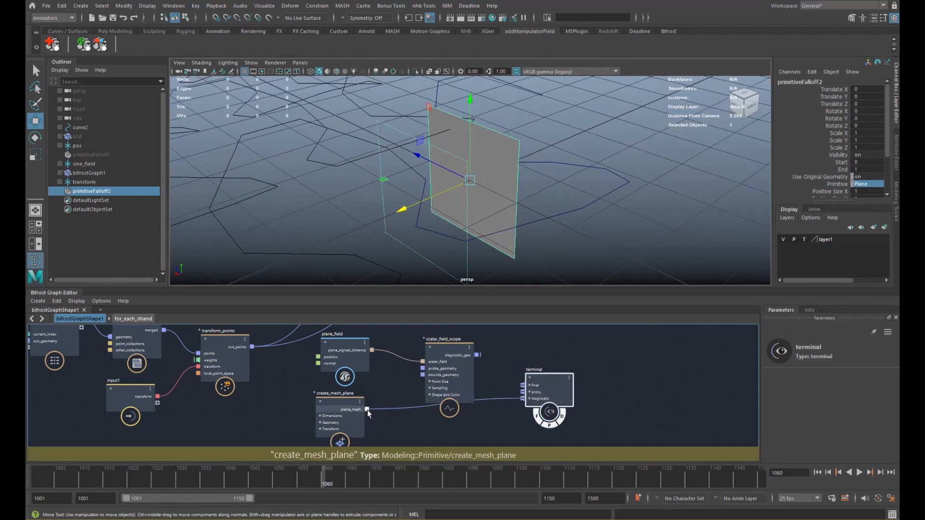
{"action": "left_click_drag", "start_coordinate": [368, 411], "coordinate": [426, 379]}
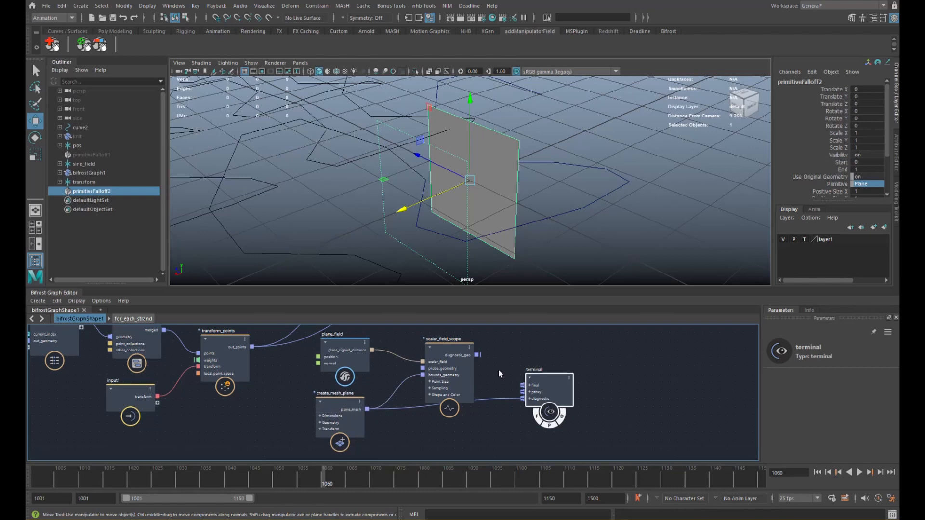
{"action": "left_click", "coordinate": [394, 392]}
{"action": "key", "text": "Delete"}
- Feed plane_mesh into the scope's probe_geometry and show diagnostic_geo through the terminal
{"action": "left_click_drag", "start_coordinate": [367, 410], "coordinate": [422, 369]}
{"action": "left_click_drag", "start_coordinate": [478, 355], "coordinate": [522, 399]}
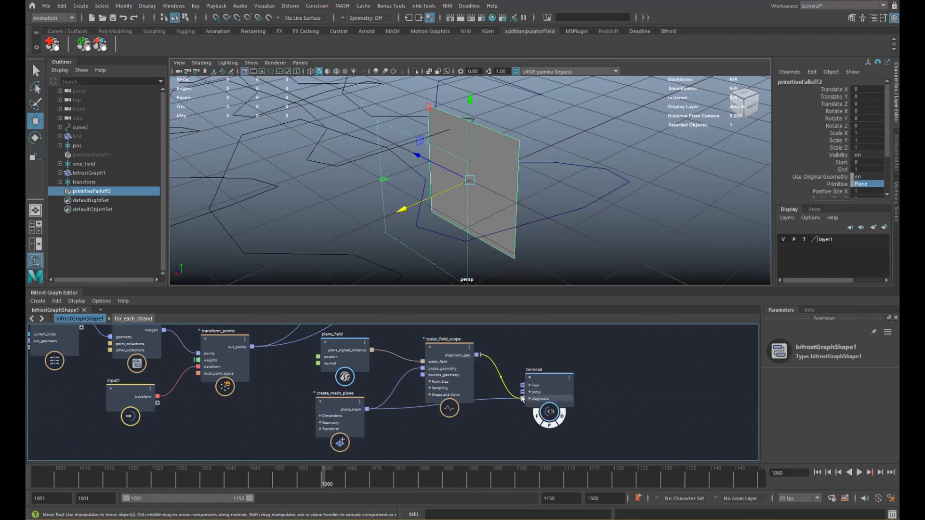
{"action": "left_click", "coordinate": [490, 402]}
{"action": "key", "text": "Delete"}
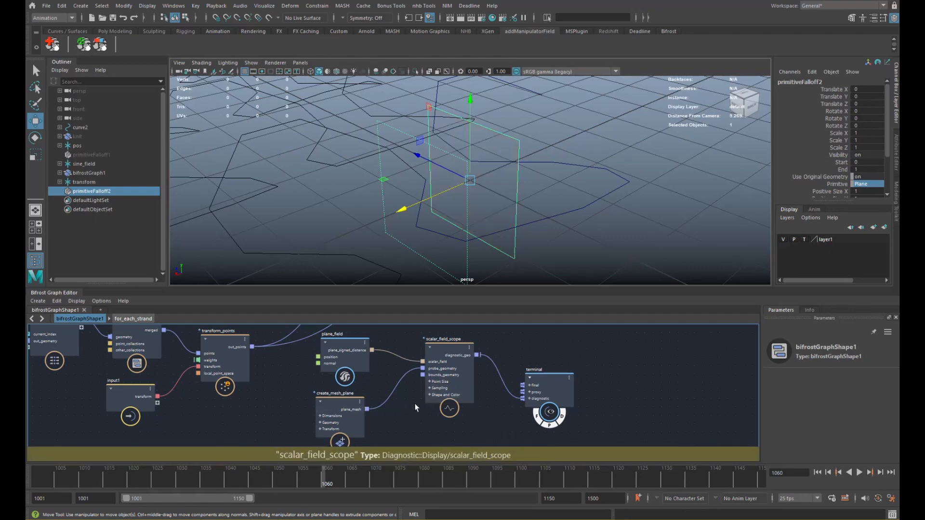
- Tidy the node positions and route plane_mesh to the terminal's diagnostic input
{"action": "left_click_drag", "start_coordinate": [356, 413], "coordinate": [356, 414]}
{"action": "left_click_drag", "start_coordinate": [457, 394], "coordinate": [456, 396]}
{"action": "left_click_drag", "start_coordinate": [544, 398], "coordinate": [547, 380]}
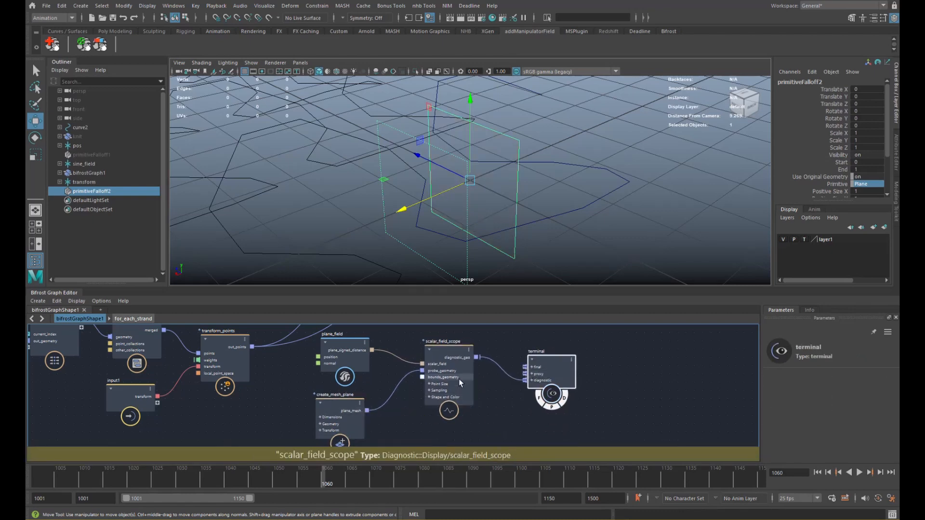
{"action": "left_click_drag", "start_coordinate": [460, 383], "coordinate": [460, 385]}
{"action": "left_click_drag", "start_coordinate": [367, 411], "coordinate": [536, 385]}
{"action": "left_click_drag", "start_coordinate": [564, 189], "coordinate": [496, 162], "text": "alt"}
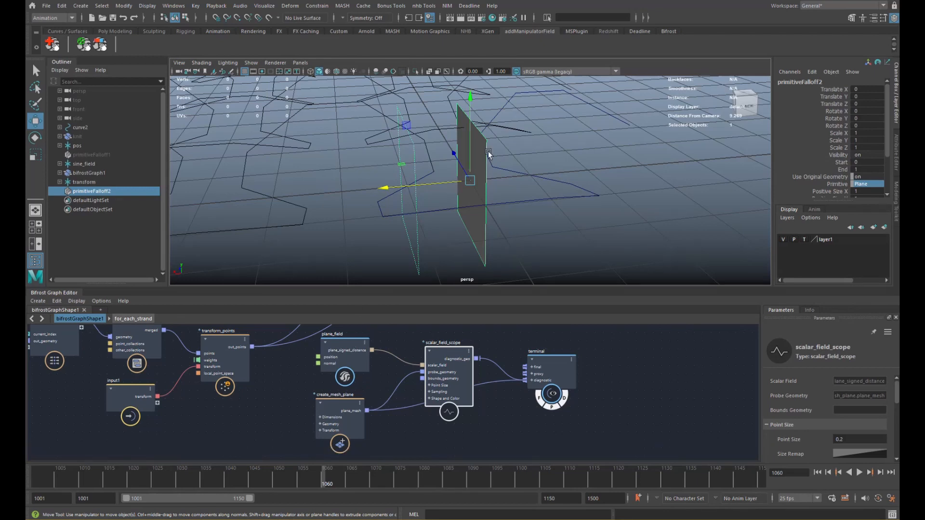
{"action": "right_click_drag", "start_coordinate": [480, 164], "coordinate": [528, 157], "text": "alt"}
- Pull create_mesh_plane, scalar_field_scope and plane_field into a tighter layout
{"action": "left_click_drag", "start_coordinate": [359, 430], "coordinate": [299, 437]}
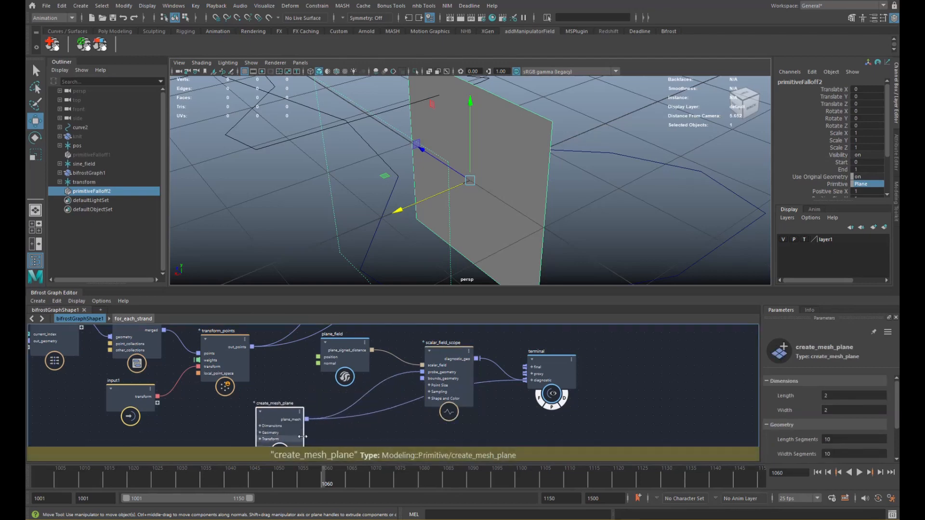
{"action": "scroll", "coordinate": [392, 403], "scroll_direction": "down", "scroll_amount": 3}
{"action": "middle_click_drag", "start_coordinate": [390, 411], "coordinate": [394, 398], "text": "alt"}
{"action": "left_click_drag", "start_coordinate": [437, 385], "coordinate": [435, 375]}
{"action": "left_click_drag", "start_coordinate": [352, 360], "coordinate": [338, 359]}
{"action": "left_click_drag", "start_coordinate": [321, 412], "coordinate": [320, 412]}
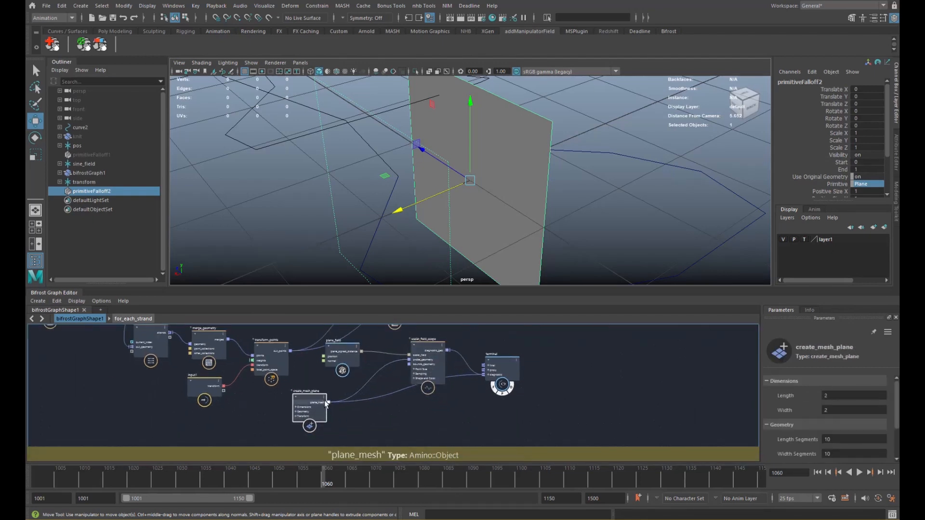
{"action": "left_click_drag", "start_coordinate": [538, 208], "coordinate": [505, 170], "text": "alt"}
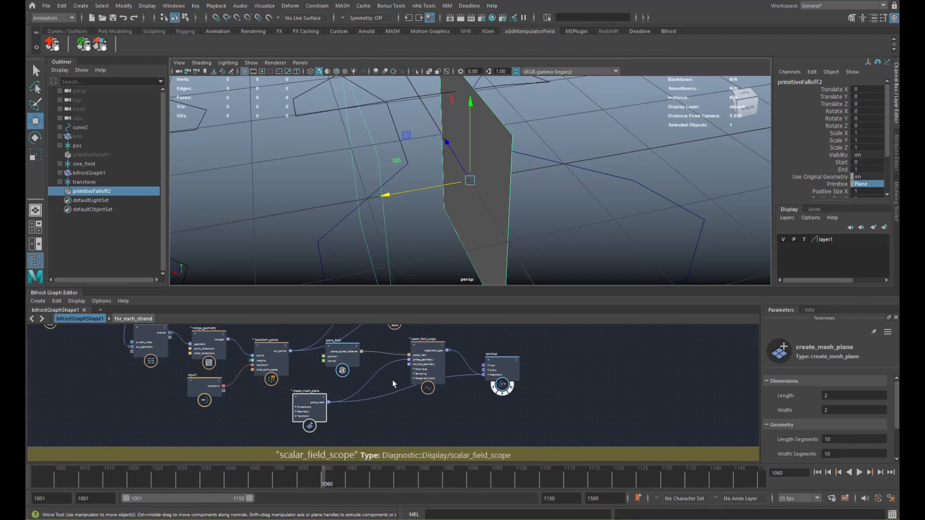
{"action": "scroll", "coordinate": [378, 384], "scroll_direction": "up", "scroll_amount": 2}
{"action": "middle_click_drag", "start_coordinate": [377, 384], "coordinate": [390, 359], "text": "alt"}
- Create a for_each2 loop node fed by plane_mesh and go inside it
{"action": "left_click", "coordinate": [365, 395]}
{"action": "key", "text": "Tab"}
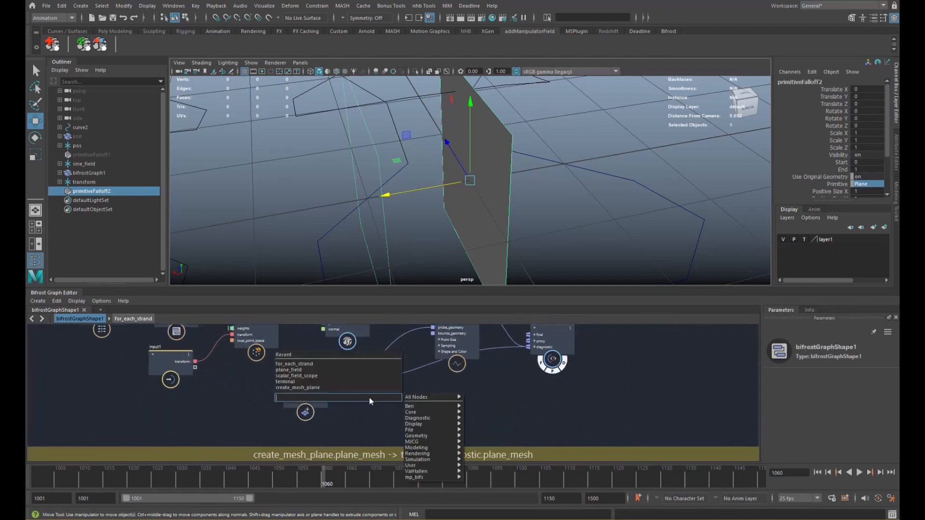
{"action": "type", "text": "for"}
{"action": "key", "text": "Down"}
{"action": "key", "text": "Return"}
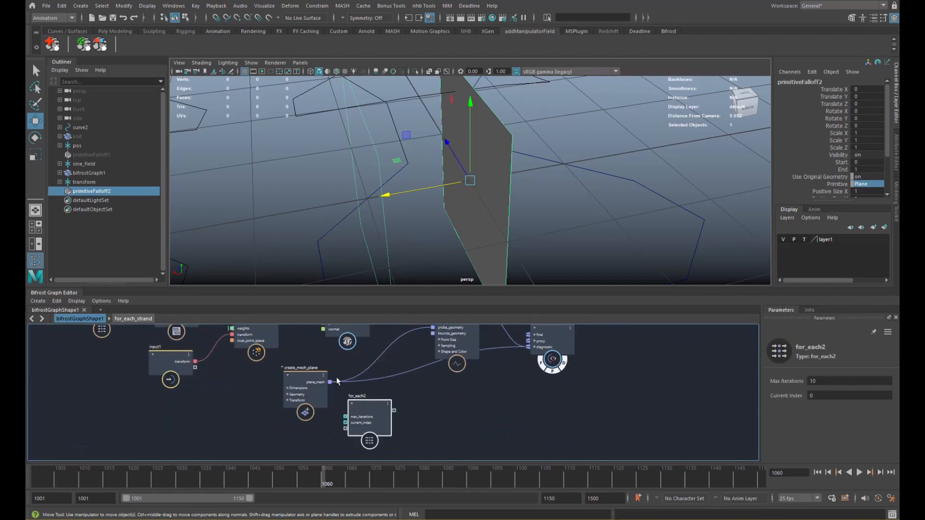
{"action": "left_click_drag", "start_coordinate": [330, 382], "coordinate": [352, 417]}
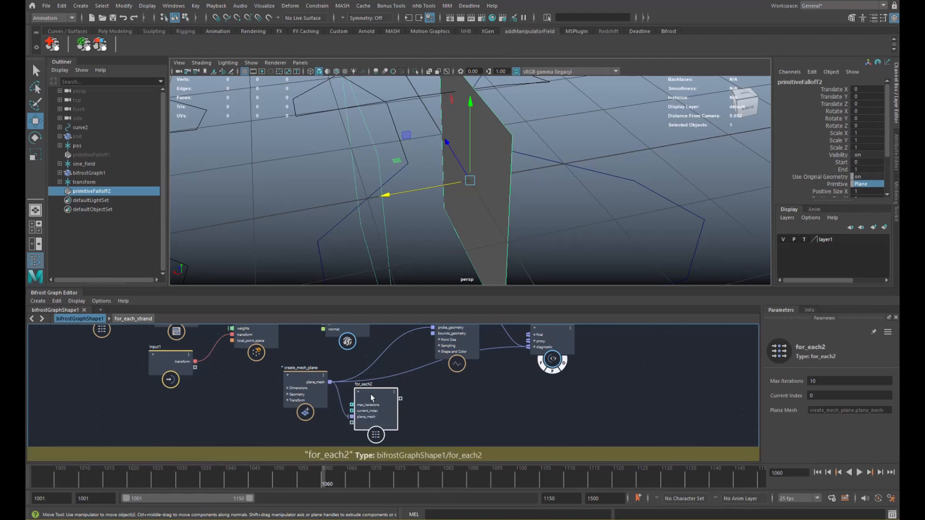
{"action": "double_click", "coordinate": [372, 397]}
{"action": "right_click_drag", "start_coordinate": [336, 384], "coordinate": [290, 381], "text": "alt"}
{"action": "middle_click_drag", "start_coordinate": [289, 380], "coordinate": [273, 367], "text": "alt"}
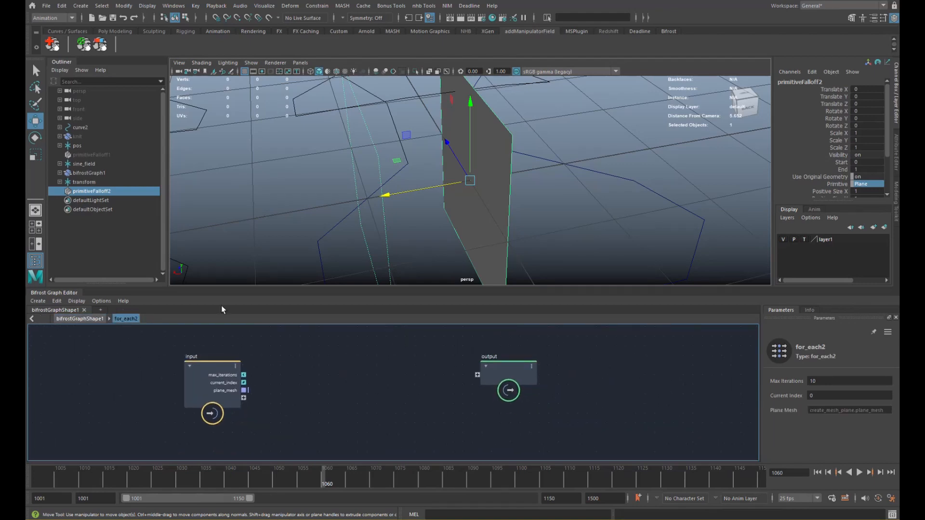
{"action": "left_click_drag", "start_coordinate": [205, 370], "coordinate": [174, 372]}
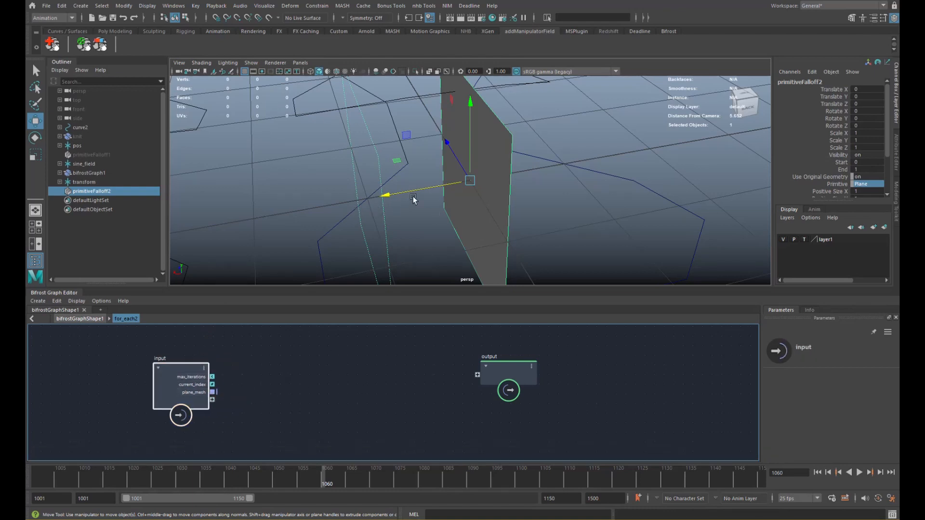
{"action": "scroll", "coordinate": [246, 378], "scroll_direction": "down", "scroll_amount": 3}
- Add an add node inside the for_each2 loop
{"action": "key", "text": "Tab"}
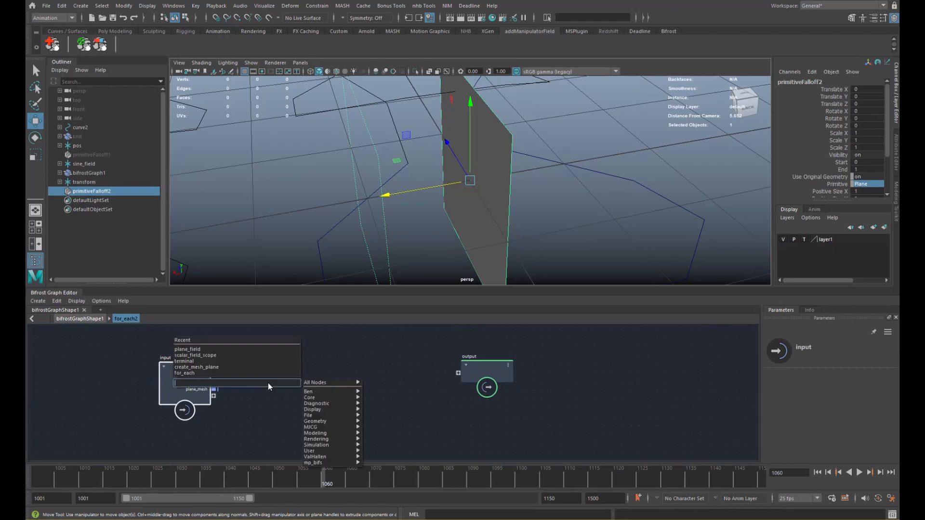
{"action": "type", "text": "add"}
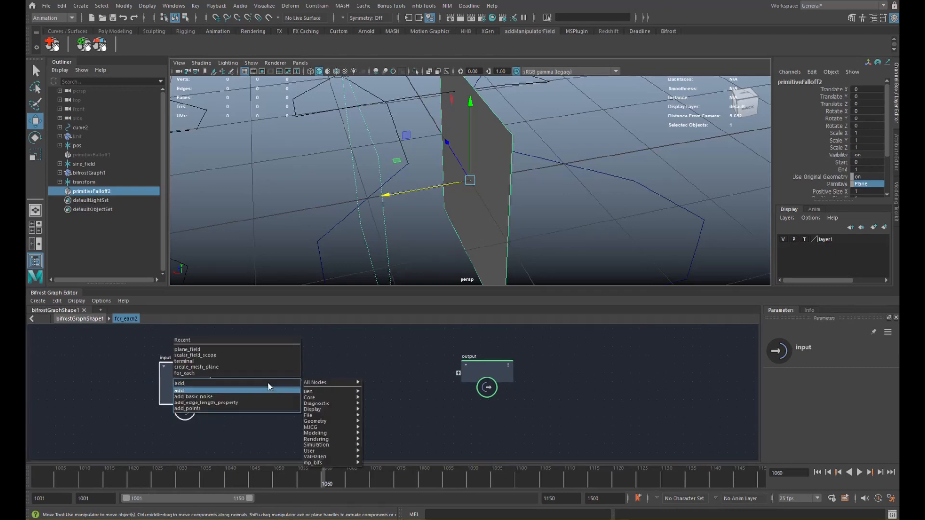
{"action": "key", "text": "Return"}
{"action": "left_click_drag", "start_coordinate": [265, 398], "coordinate": [328, 388]}
{"action": "left_click", "coordinate": [265, 389]}
- Read plane_mesh with get_point_position and wire its point_position into add
{"action": "key", "text": "Tab"}
{"action": "type", "text": "gpp"}
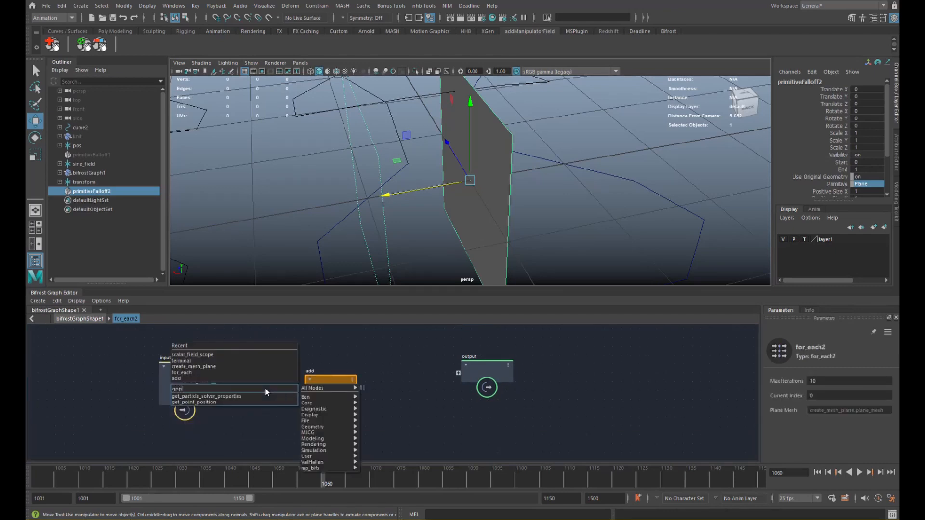
{"action": "key", "text": "Down"}
{"action": "key", "text": "Return"}
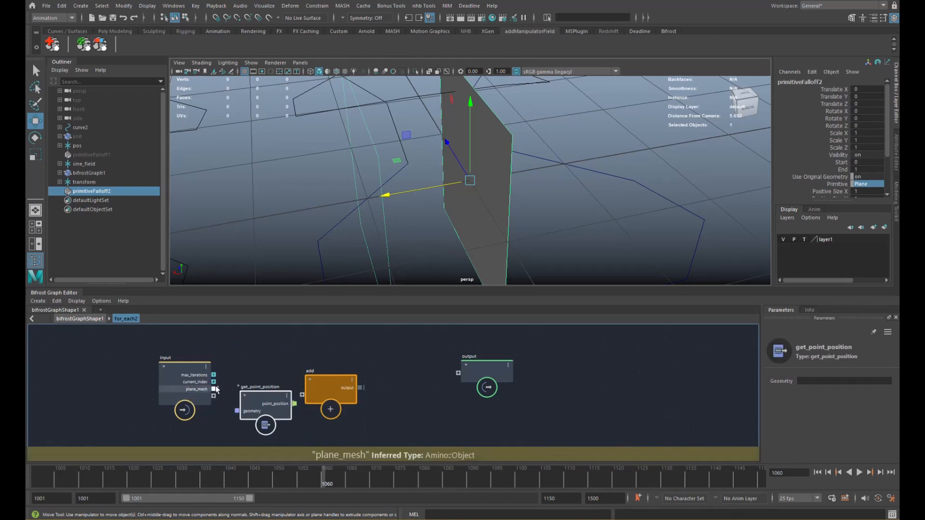
{"action": "left_click_drag", "start_coordinate": [214, 389], "coordinate": [242, 409]}
{"action": "left_click_drag", "start_coordinate": [319, 393], "coordinate": [352, 398]}
{"action": "left_click_drag", "start_coordinate": [295, 404], "coordinate": [361, 406]}
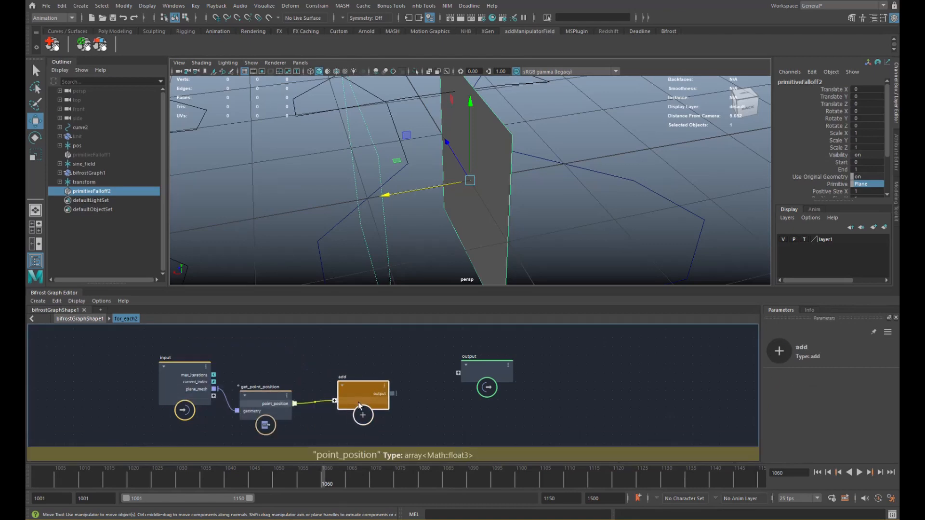
{"action": "middle_click_drag", "start_coordinate": [353, 374], "coordinate": [359, 364], "text": "alt"}
{"action": "left_click_drag", "start_coordinate": [194, 383], "coordinate": [158, 383]}
- Add a scalar_to_vector3 node whose vector3 output feeds the add node
{"action": "left_click", "coordinate": [289, 348]}
{"action": "key", "text": "Tab"}
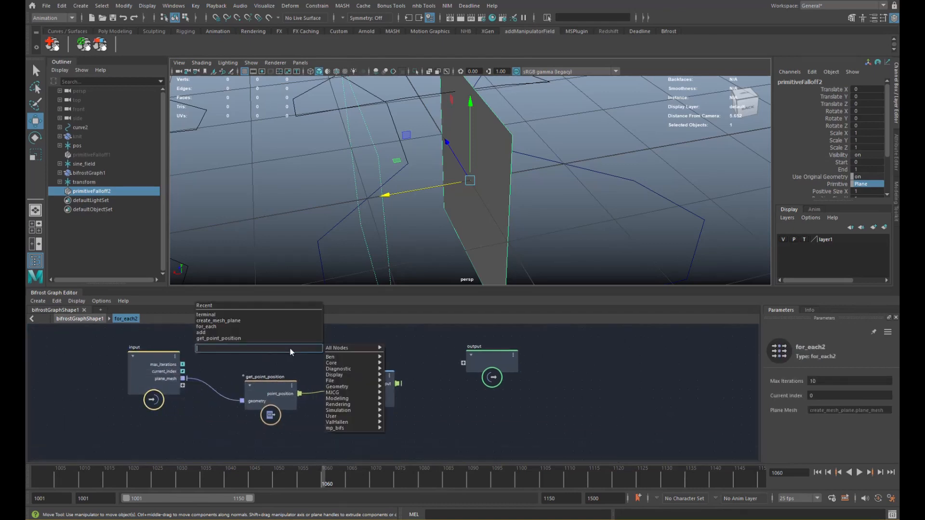
{"action": "type", "text": "scalar"}
{"action": "key", "text": "Down"}
{"action": "key", "text": "Down"}
{"action": "key", "text": "Down"}
{"action": "key", "text": "Down"}
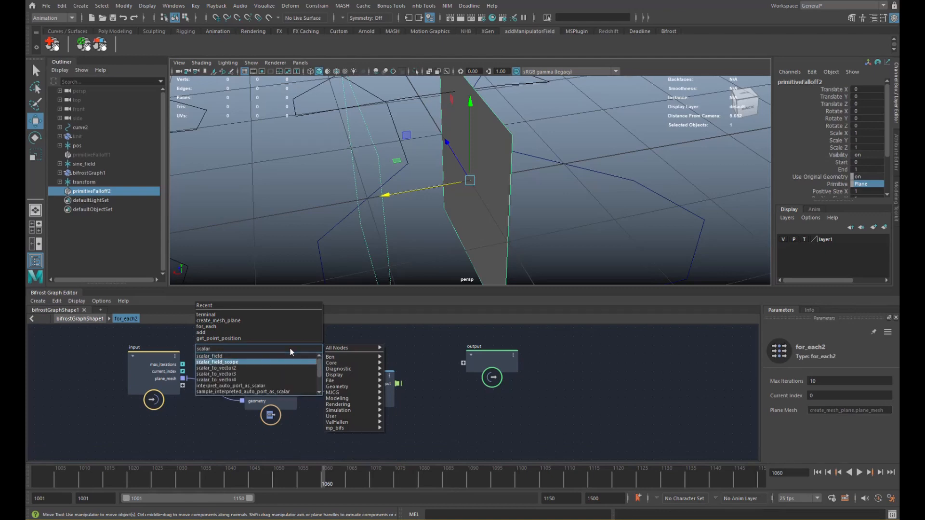
{"action": "key", "text": "Return"}
{"action": "left_click_drag", "start_coordinate": [320, 364], "coordinate": [334, 395]}
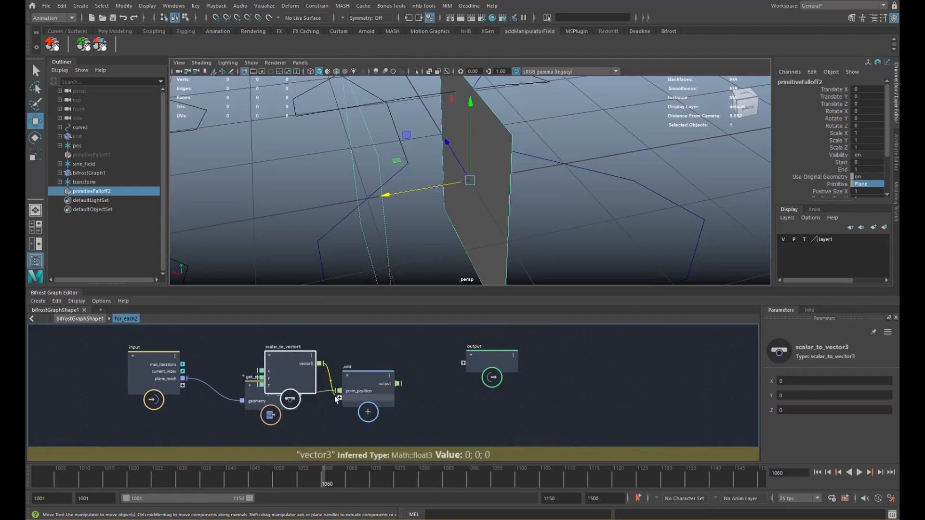
{"action": "left_click_drag", "start_coordinate": [296, 371], "coordinate": [286, 351]}
{"action": "middle_click_drag", "start_coordinate": [286, 351], "coordinate": [294, 369], "text": "alt"}
{"action": "left_click_drag", "start_coordinate": [160, 374], "coordinate": [113, 377]}
{"action": "left_click", "coordinate": [207, 373]}
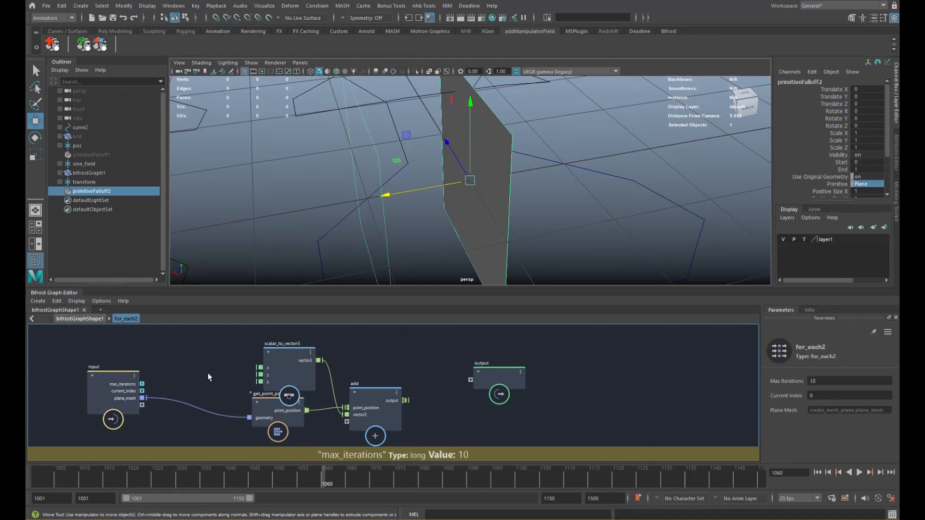
{"action": "key", "text": "Tab"}
{"action": "left_click", "coordinate": [253, 341]}
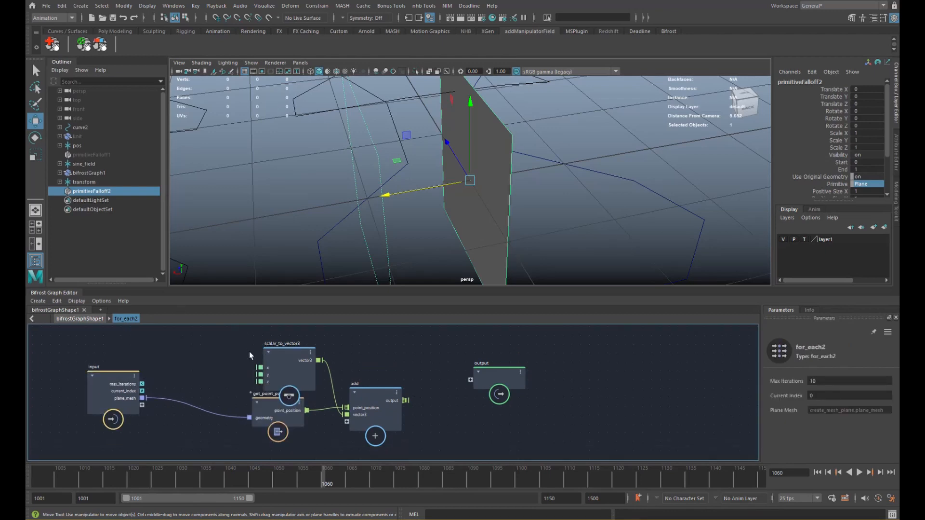
{"action": "middle_click_drag", "start_coordinate": [242, 350], "coordinate": [277, 343], "text": "alt"}
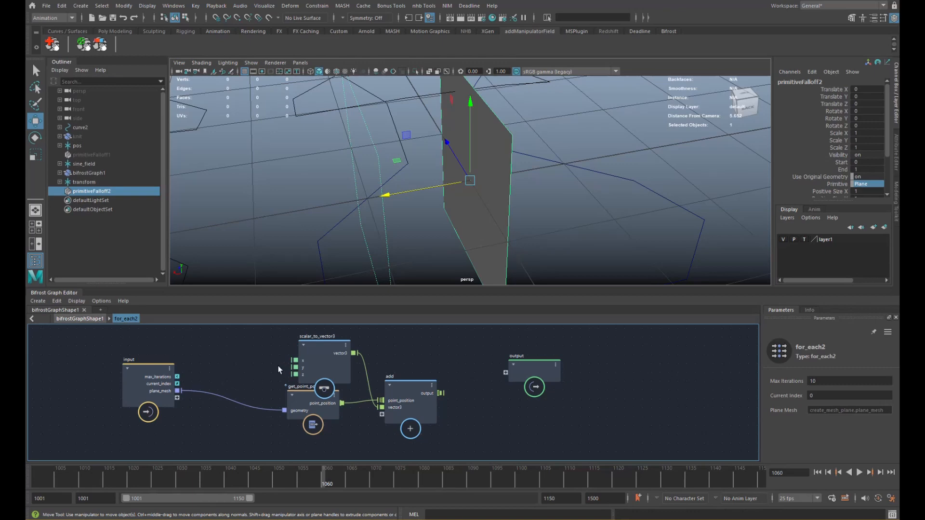
- Drive scalar_to_vector3's x with a multiply node fed by a float value node
{"action": "key", "text": "Tab"}
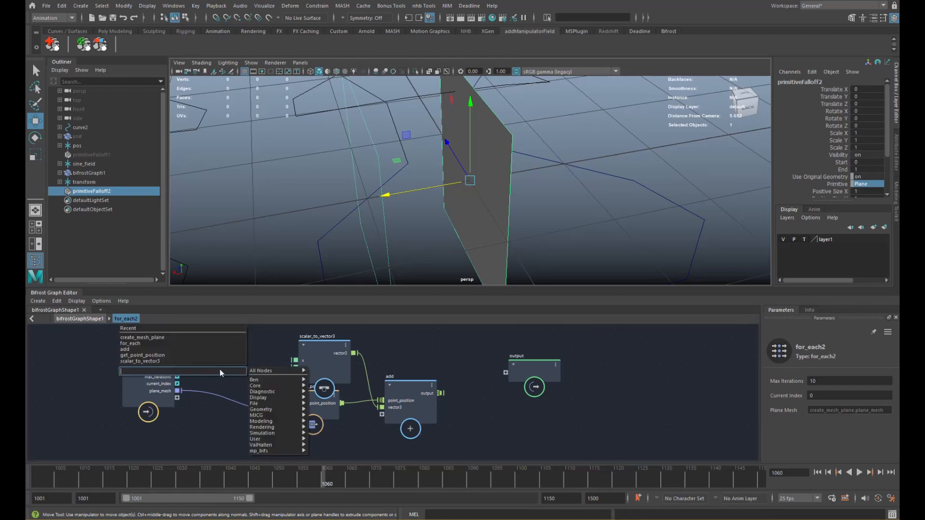
{"action": "type", "text": "multi"}
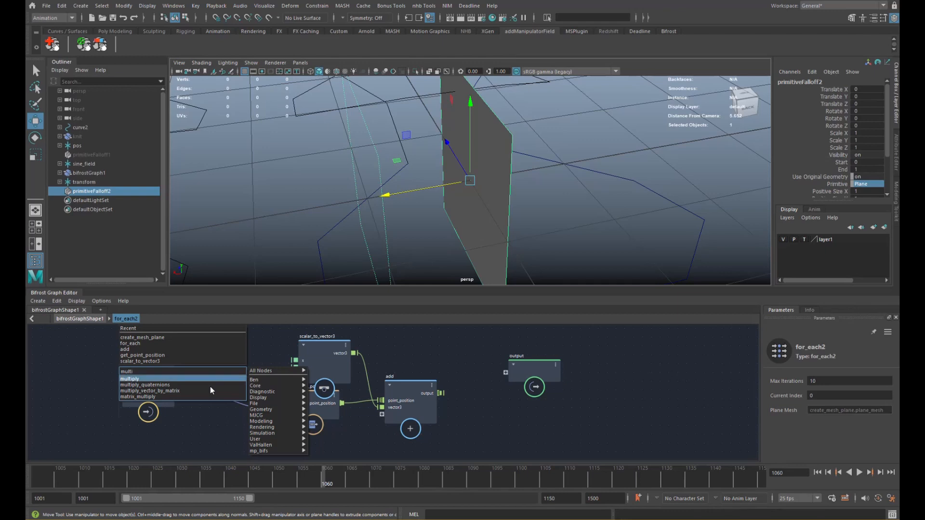
{"action": "key", "text": "Return"}
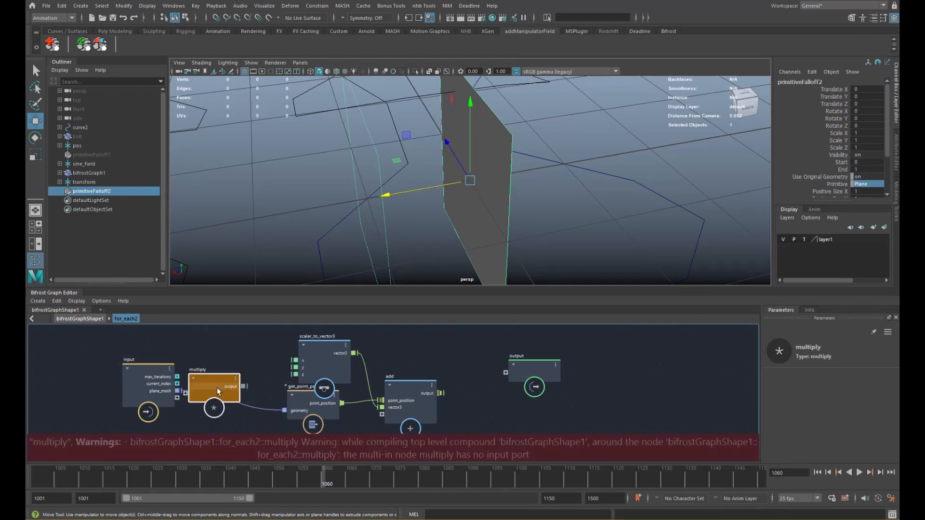
{"action": "mouse_move", "coordinate": [261, 358]}
{"action": "left_mouse_down"}
{"action": "mouse_move", "coordinate": [295, 361]}
{"action": "mouse_move", "coordinate": [263, 355]}
{"action": "left_mouse_up"}
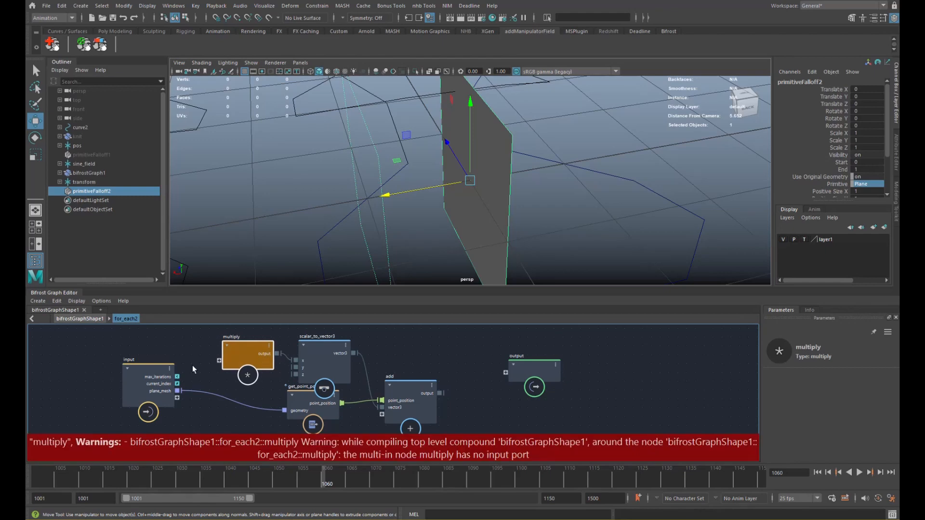
{"action": "left_click_drag", "start_coordinate": [157, 384], "coordinate": [171, 340]}
{"action": "right_click", "coordinate": [220, 361]}
{"action": "left_click", "coordinate": [226, 367]}
{"action": "left_click", "coordinate": [166, 376]}
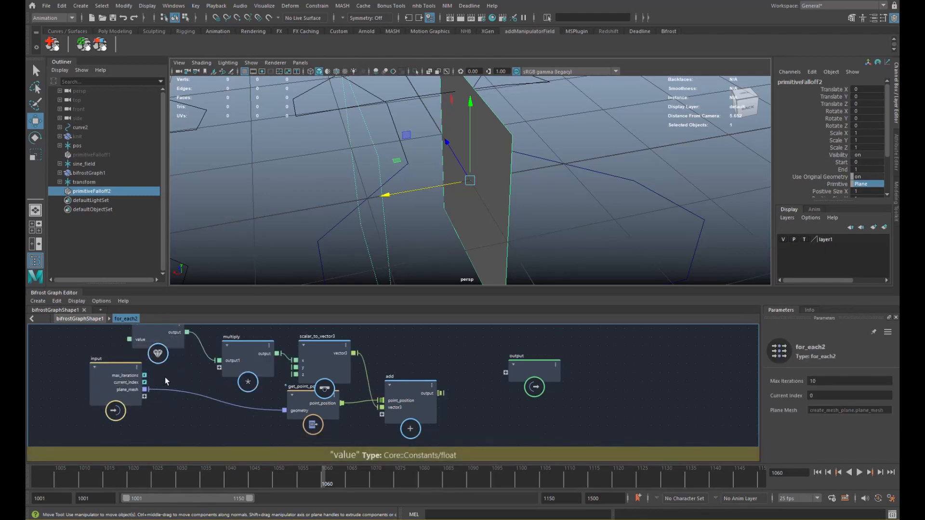
- Convert current_index with a to_float node and feed it into multiply
{"action": "key", "text": "Tab"}
{"action": "type", "text": "float"}
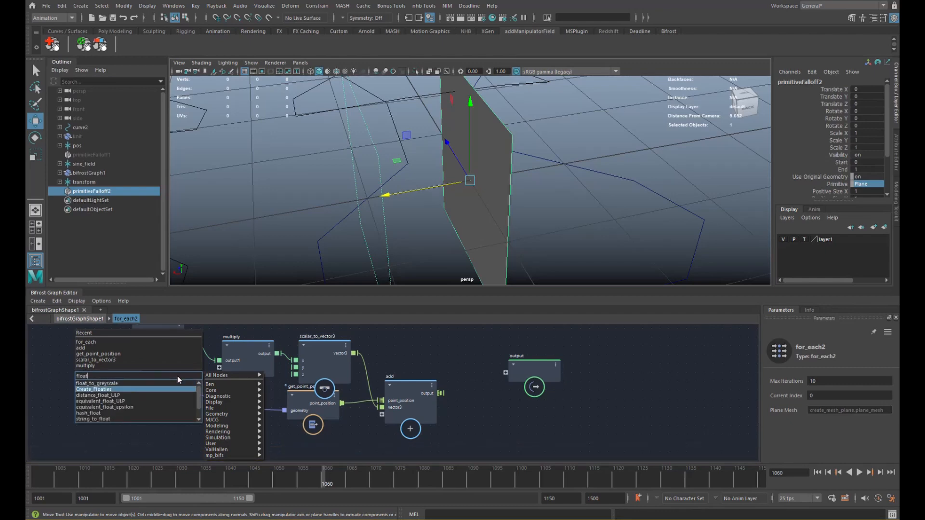
{"action": "key", "text": "ctrl+a"}
{"action": "type", "text": "toflo"}
{"action": "key", "text": "Down"}
{"action": "key", "text": "Down"}
{"action": "key", "text": "Down"}
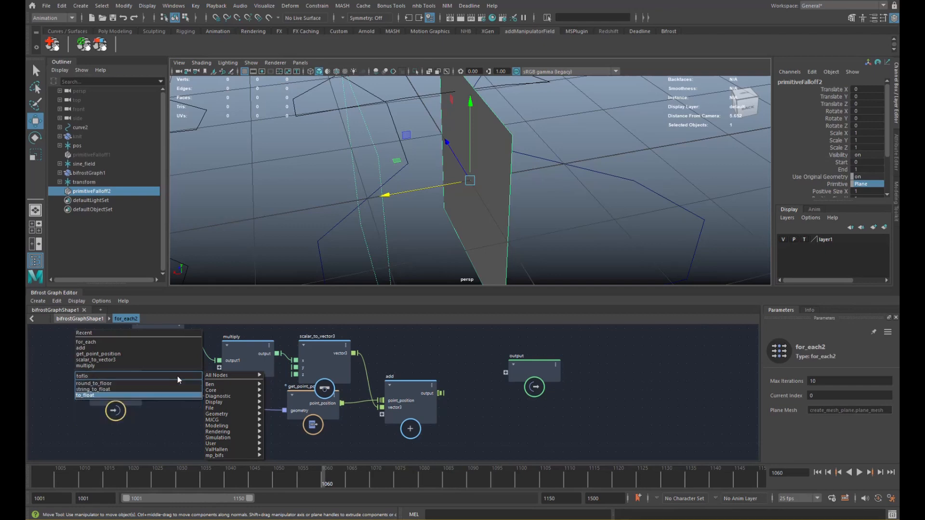
{"action": "key", "text": "Return"}
{"action": "left_click_drag", "start_coordinate": [124, 389], "coordinate": [220, 369]}
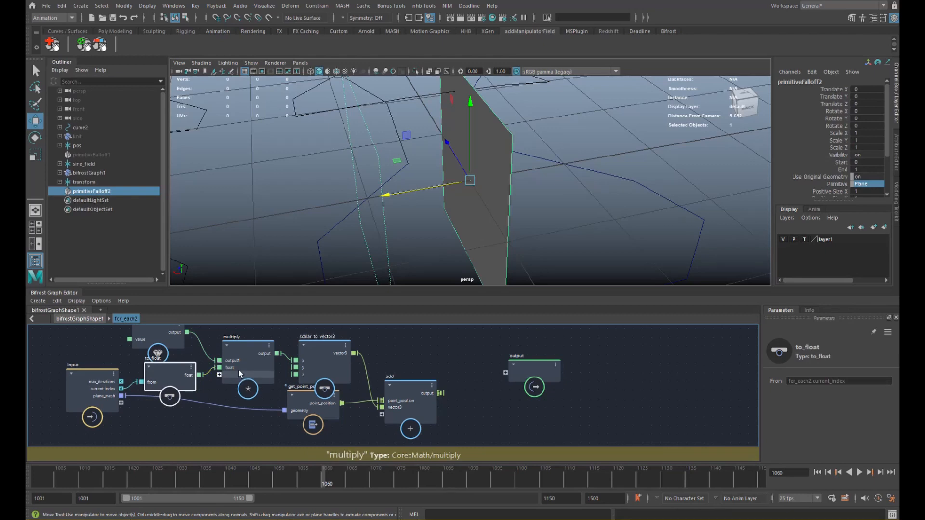
{"action": "middle_click_drag", "start_coordinate": [424, 374], "coordinate": [380, 371], "text": "alt"}
- Add set_point_position taking plane_mesh as geometry and add's output as positions
{"action": "left_click_drag", "start_coordinate": [483, 370], "coordinate": [541, 365]}
{"action": "left_click", "coordinate": [442, 366]}
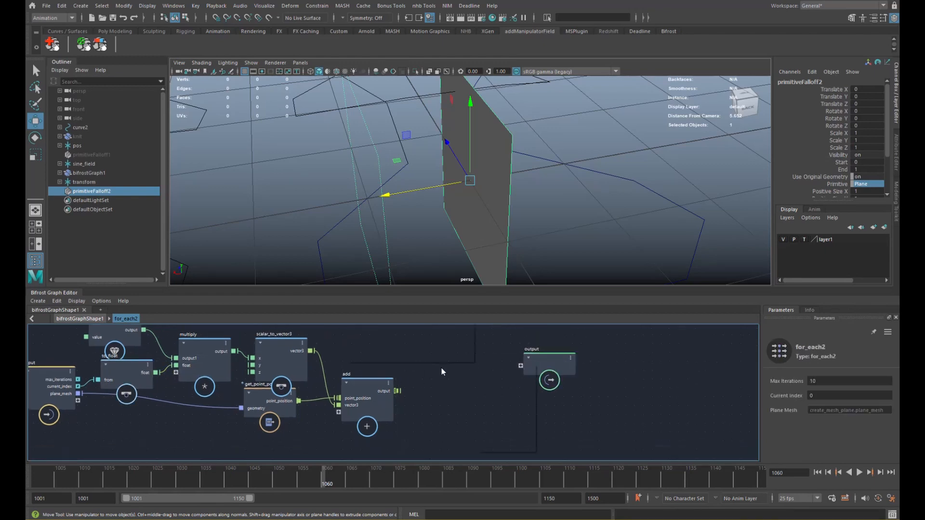
{"action": "key", "text": "Tab"}
{"action": "type", "text": "spp"}
{"action": "key", "text": "Return"}
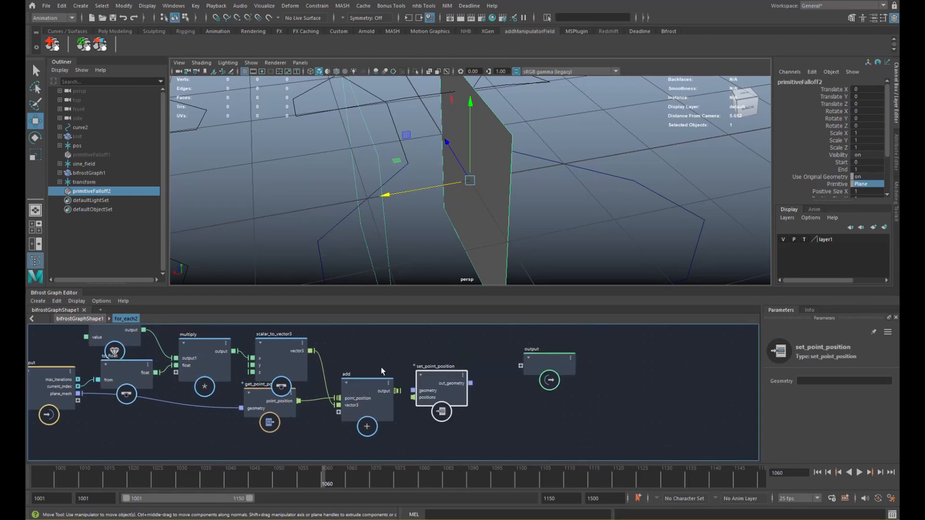
{"action": "left_click_drag", "start_coordinate": [432, 393], "coordinate": [432, 359]}
{"action": "left_click_drag", "start_coordinate": [114, 392], "coordinate": [417, 377]}
{"action": "left_click_drag", "start_coordinate": [474, 364], "coordinate": [521, 366]}
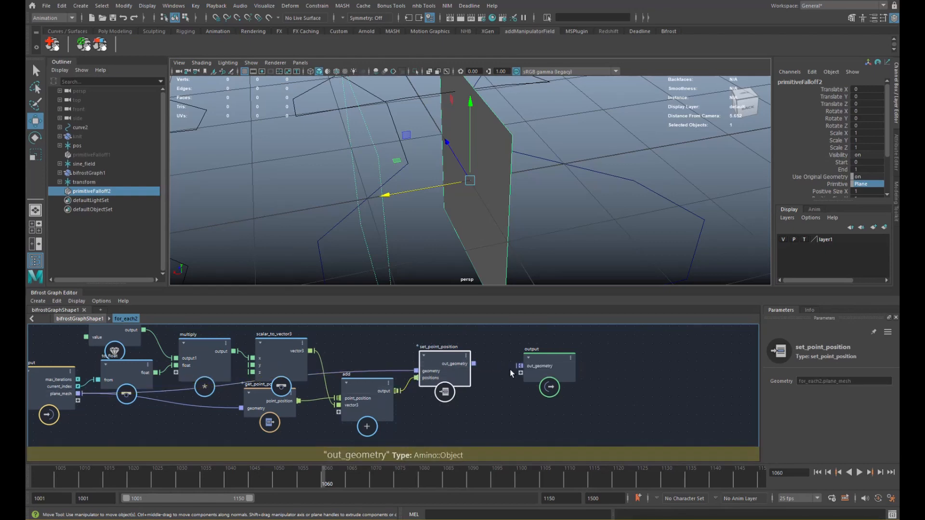
- In the parent graph, merge for_each2's out_geometry with merge_geometry2 into probe_geometry
{"action": "left_click", "coordinate": [93, 319]}
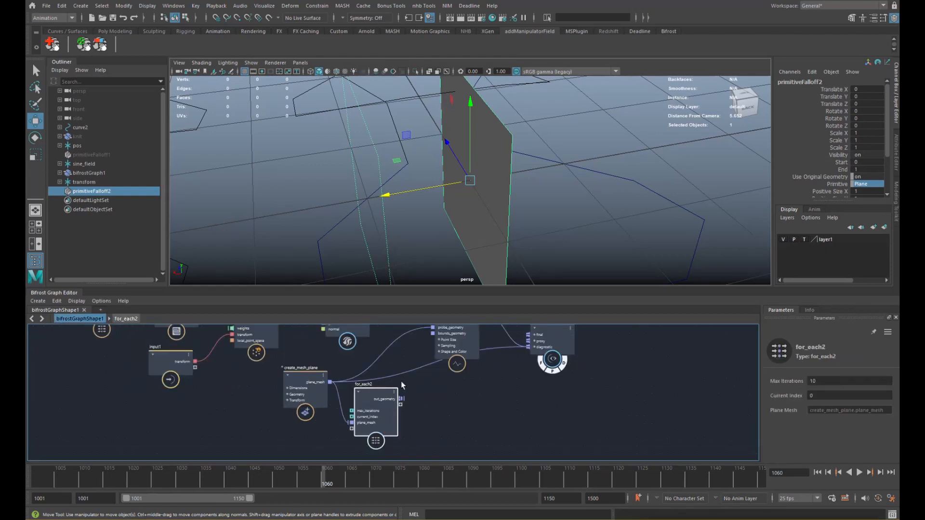
{"action": "left_click", "coordinate": [423, 403]}
{"action": "key", "text": "Tab"}
{"action": "type", "text": "gpl"}
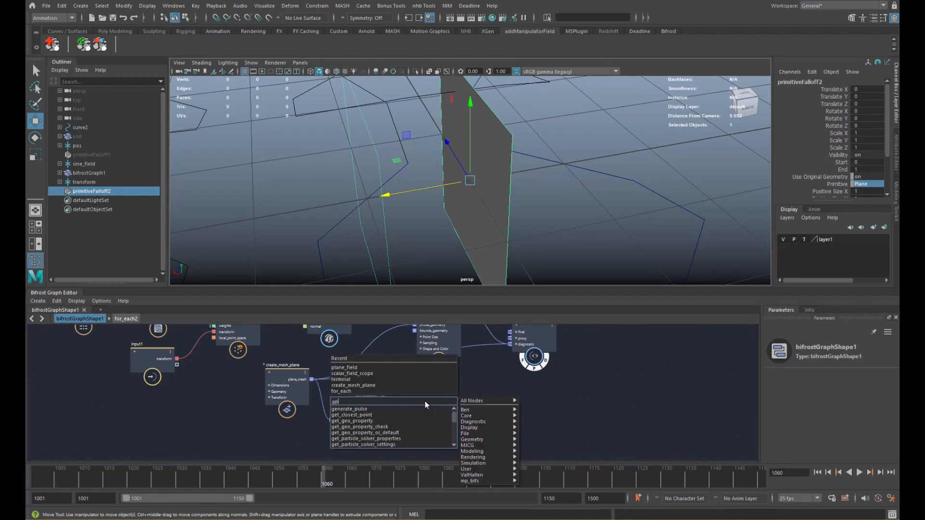
{"action": "key", "text": "BackSpace"}
{"action": "type", "text": "p"}
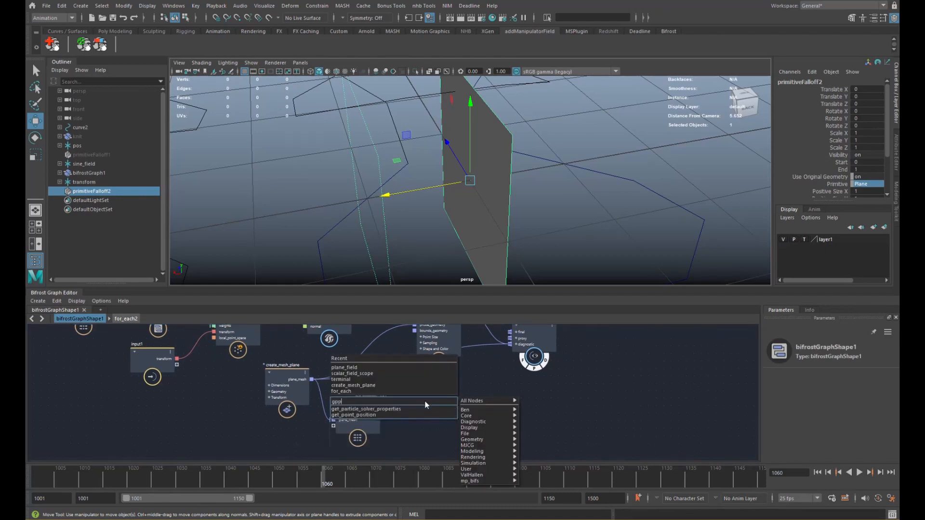
{"action": "key", "text": "Down"}
{"action": "key", "text": "Down"}
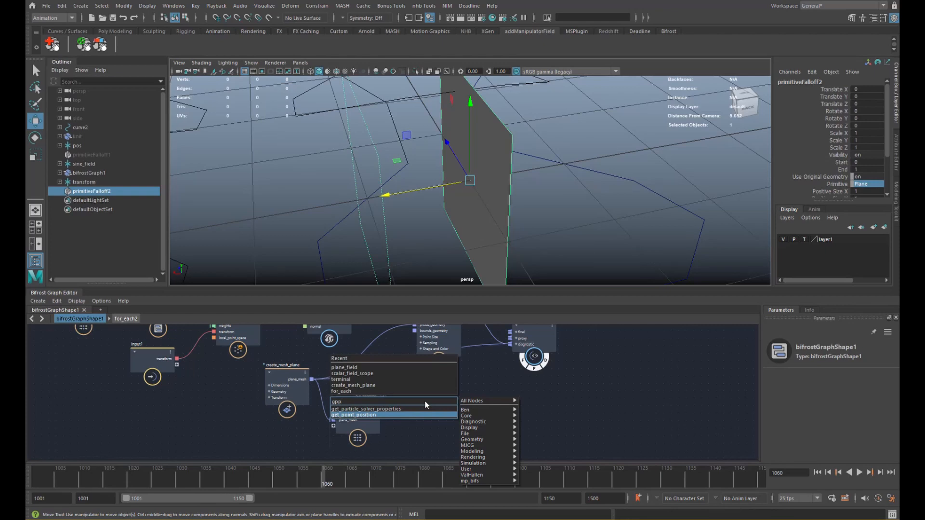
{"action": "type", "text": "merge"}
{"action": "key", "text": "Down"}
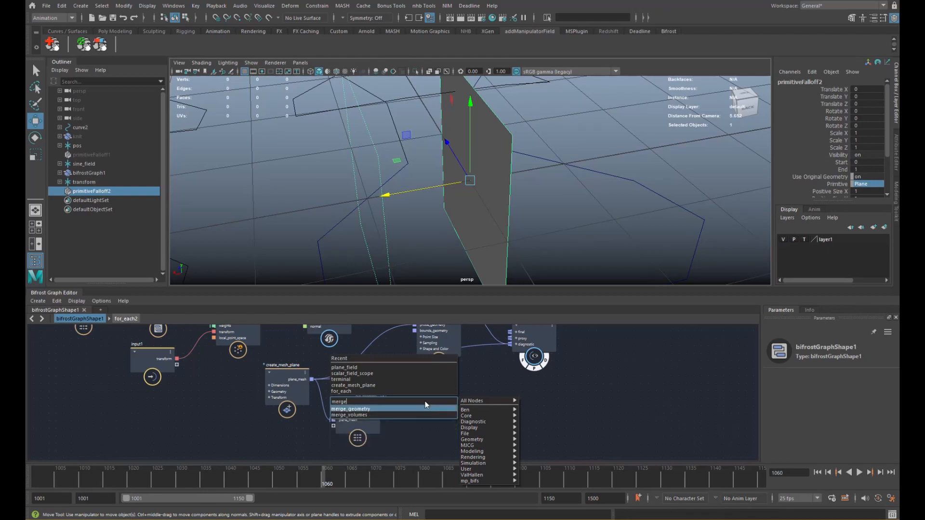
{"action": "key", "text": "Return"}
{"action": "left_click_drag", "start_coordinate": [418, 410], "coordinate": [400, 399]}
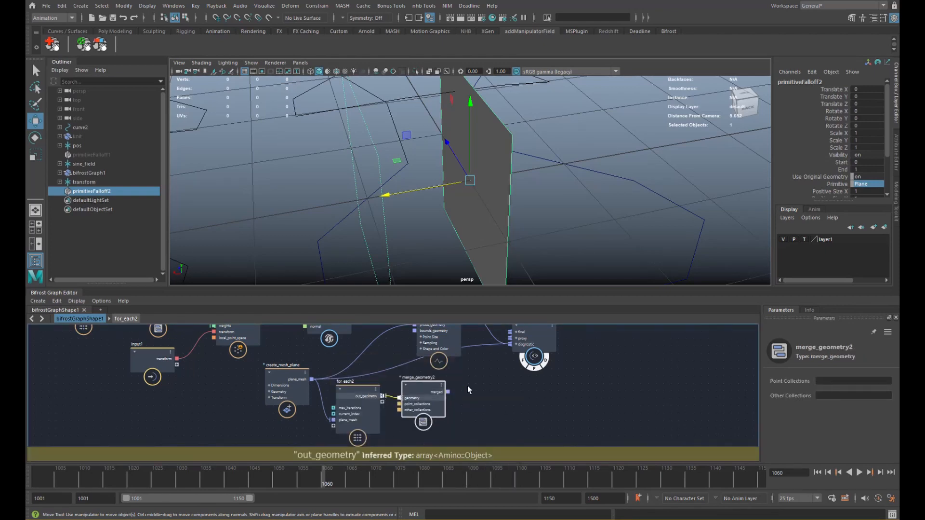
{"action": "middle_click_drag", "start_coordinate": [467, 385], "coordinate": [437, 408], "text": "alt"}
{"action": "left_click_drag", "start_coordinate": [418, 414], "coordinate": [440, 365]}
- Inside for_each2, set the value node feeding multiply to 1
{"action": "left_click", "coordinate": [346, 412]}
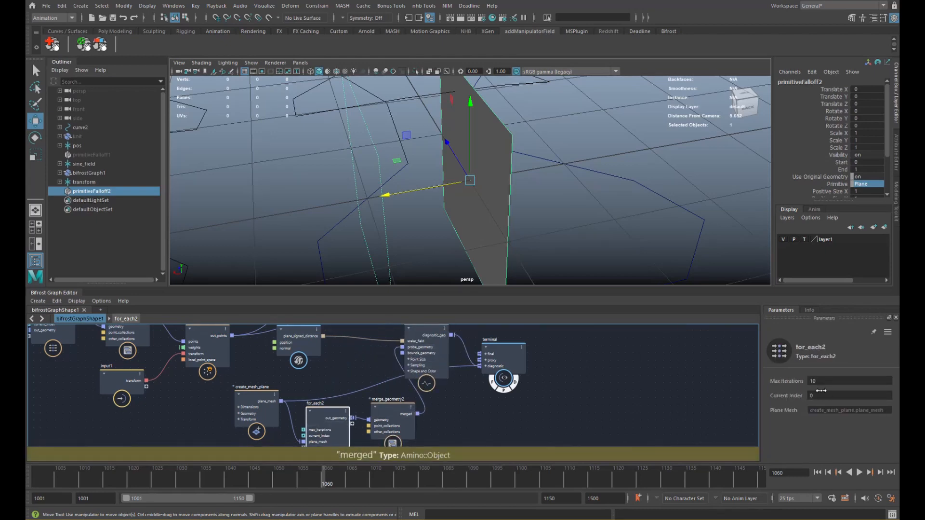
{"action": "middle_click_drag", "start_coordinate": [438, 420], "coordinate": [446, 390], "text": "alt"}
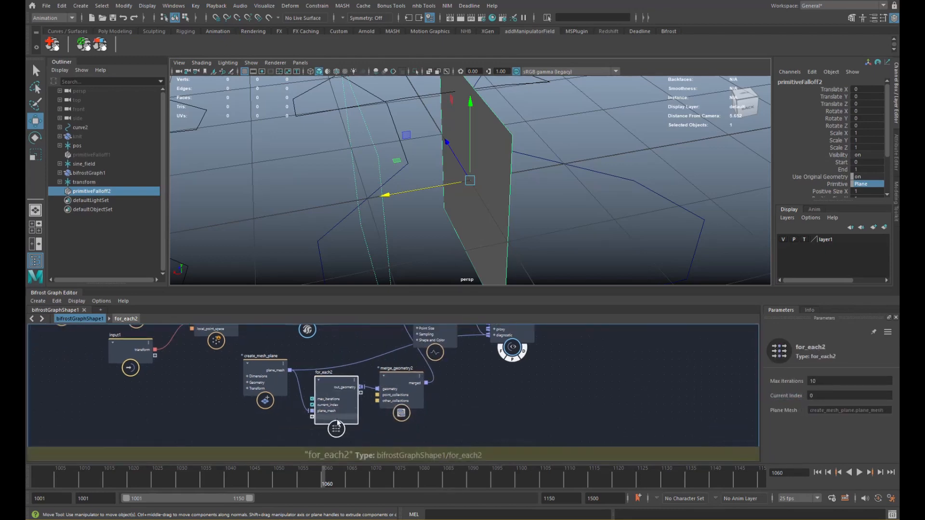
{"action": "double_click", "coordinate": [337, 426]}
{"action": "middle_click_drag", "start_coordinate": [325, 412], "coordinate": [524, 404], "text": "alt"}
{"action": "middle_click_drag", "start_coordinate": [364, 373], "coordinate": [375, 407], "text": "alt"}
{"action": "left_click", "coordinate": [248, 369]}
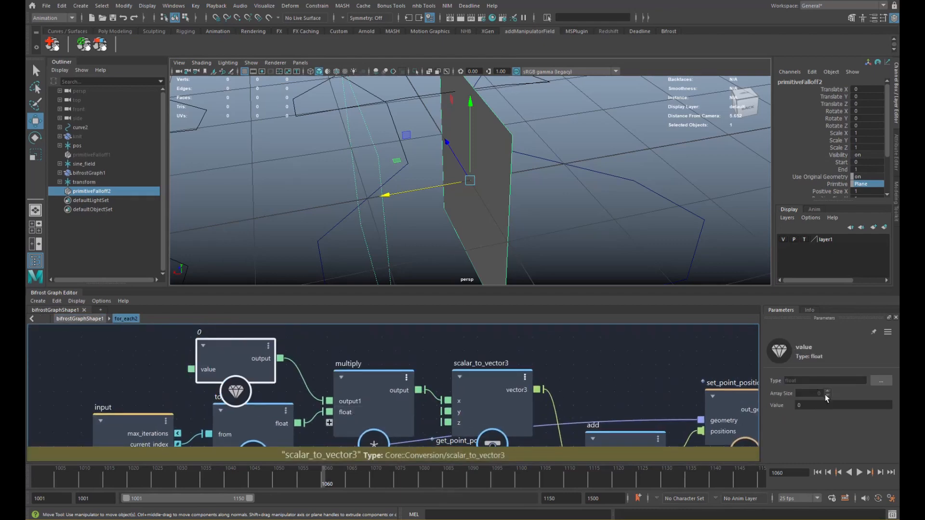
{"action": "left_click_drag", "start_coordinate": [819, 406], "coordinate": [779, 406]}
{"action": "type", "text": "1"}
{"action": "key", "text": "Return"}
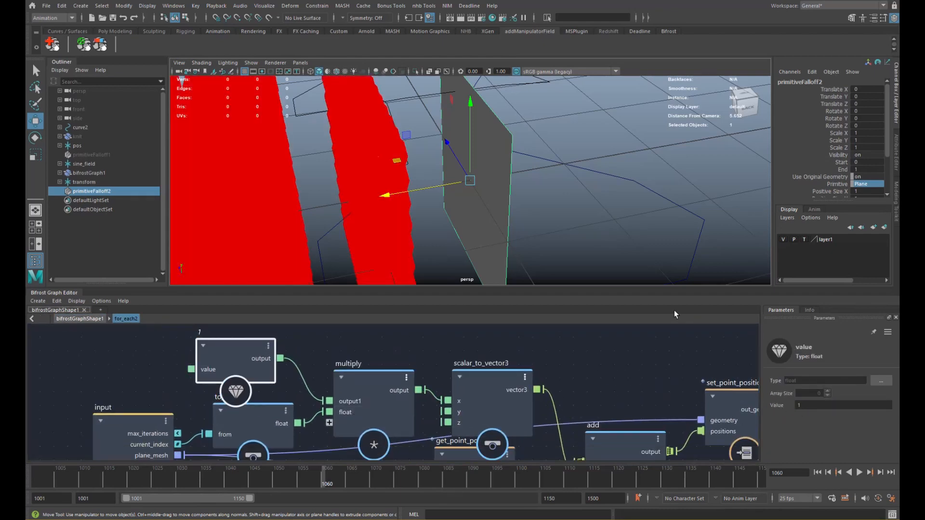
- Inspect the spread plane copies and lower the offset value to 0.1
{"action": "scroll", "coordinate": [458, 211], "scroll_direction": "down", "scroll_amount": 8}
{"action": "mouse_move", "coordinate": [449, 217]}
{"action": "left_mouse_down", "text": "alt"}
{"action": "mouse_move", "coordinate": [395, 215]}
{"action": "mouse_move", "coordinate": [438, 213]}
{"action": "left_mouse_up", "text": "alt"}
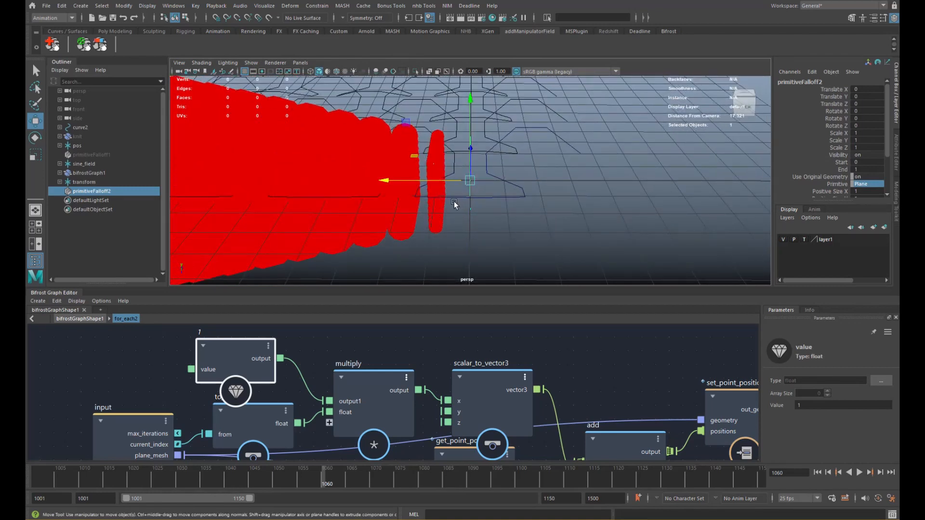
{"action": "left_click_drag", "start_coordinate": [470, 206], "coordinate": [613, 241], "text": "alt"}
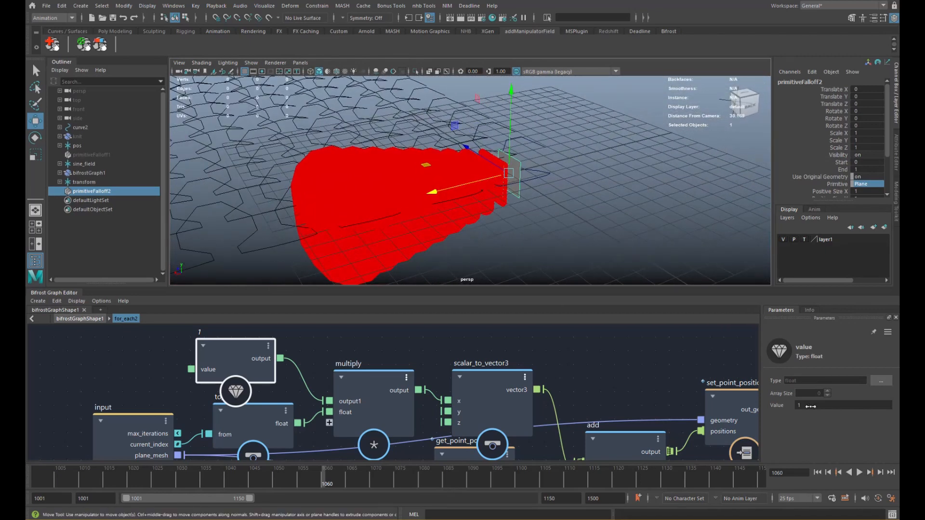
{"action": "left_click_drag", "start_coordinate": [811, 406], "coordinate": [581, 437]}
{"action": "double_click", "coordinate": [831, 404]}
{"action": "type", "text": "."}
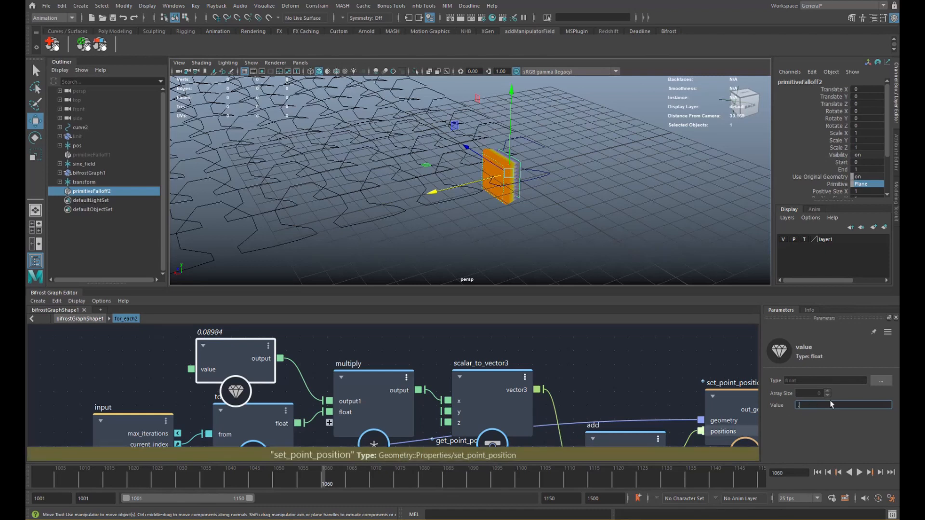
{"action": "type", "text": "1"}
{"action": "key", "text": "Return"}
- Orbit around the falloff box and try scaling the falloff plane, then undo it
{"action": "scroll", "coordinate": [708, 194], "scroll_direction": "up", "scroll_amount": 5}
{"action": "left_click_drag", "start_coordinate": [709, 194], "coordinate": [479, 194], "text": "alt"}
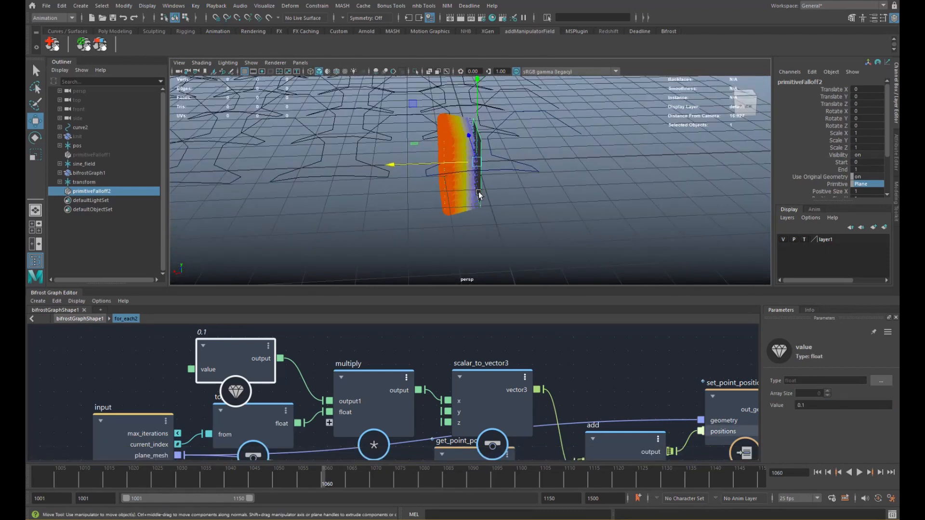
{"action": "key", "text": "r"}
{"action": "left_click_drag", "start_coordinate": [477, 162], "coordinate": [494, 168]}
{"action": "key", "text": "ctrl+z"}
{"action": "middle_click_drag", "start_coordinate": [387, 409], "coordinate": [384, 401], "text": "alt"}
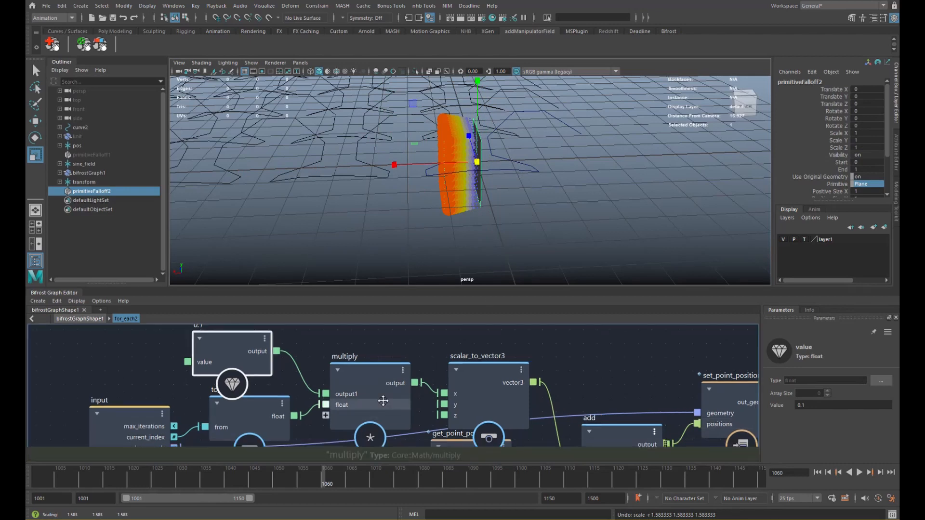
{"action": "scroll", "coordinate": [383, 401], "scroll_direction": "down", "scroll_amount": 5}
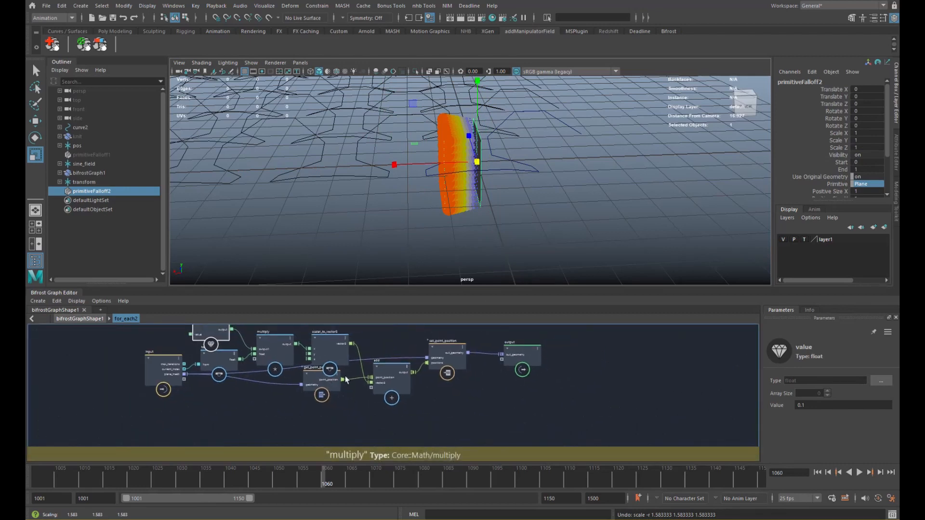
- Back in the parent graph, rearrange scalar_field_scope, plane_field, for_each2 and merge_geometry2
{"action": "left_click", "coordinate": [103, 319]}
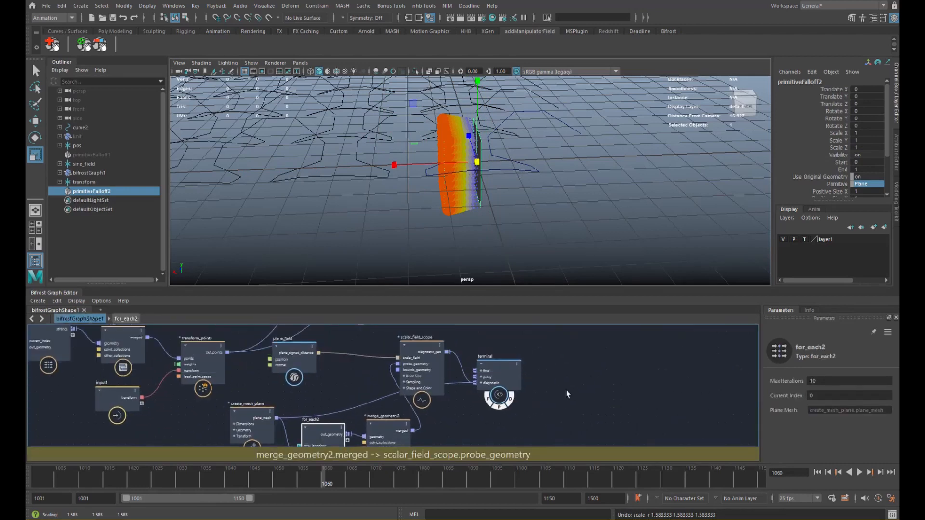
{"action": "left_click_drag", "start_coordinate": [582, 387], "coordinate": [544, 374]}
{"action": "middle_click_drag", "start_coordinate": [404, 376], "coordinate": [436, 374], "text": "alt"}
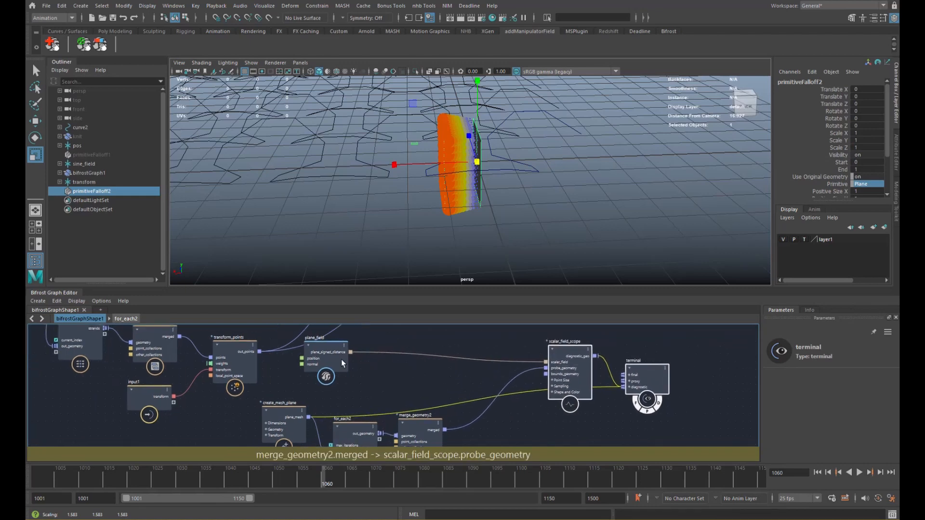
{"action": "mouse_move", "coordinate": [343, 364]}
{"action": "left_mouse_down"}
{"action": "mouse_move", "coordinate": [369, 369]}
{"action": "mouse_move", "coordinate": [361, 366]}
{"action": "left_mouse_up"}
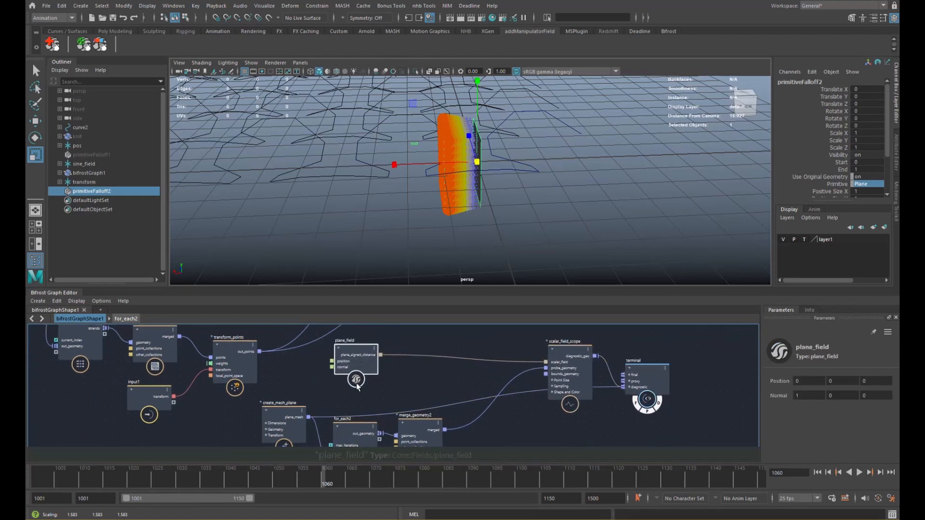
{"action": "middle_click_drag", "start_coordinate": [365, 397], "coordinate": [375, 369], "text": "alt"}
{"action": "left_click_drag", "start_coordinate": [366, 410], "coordinate": [367, 419]}
{"action": "left_click_drag", "start_coordinate": [428, 415], "coordinate": [438, 411]}
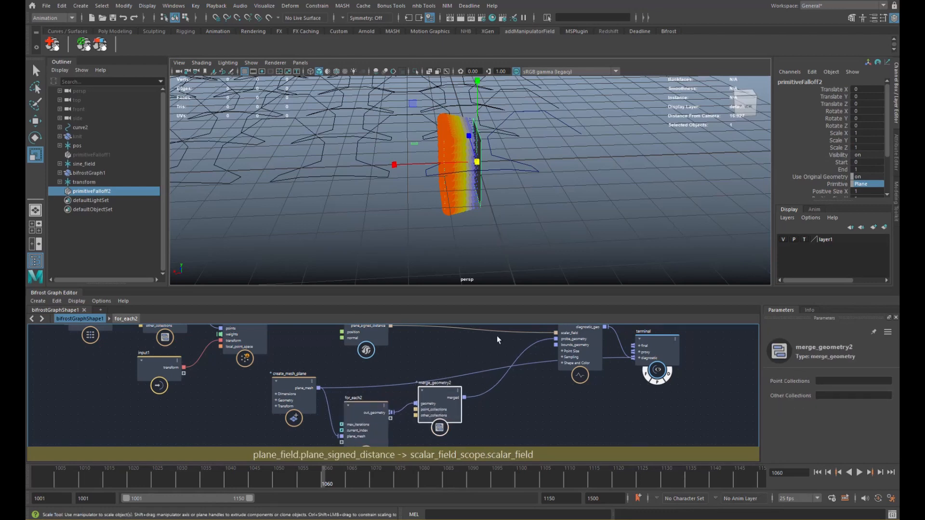
{"action": "left_click_drag", "start_coordinate": [522, 174], "coordinate": [585, 180], "text": "alt"}
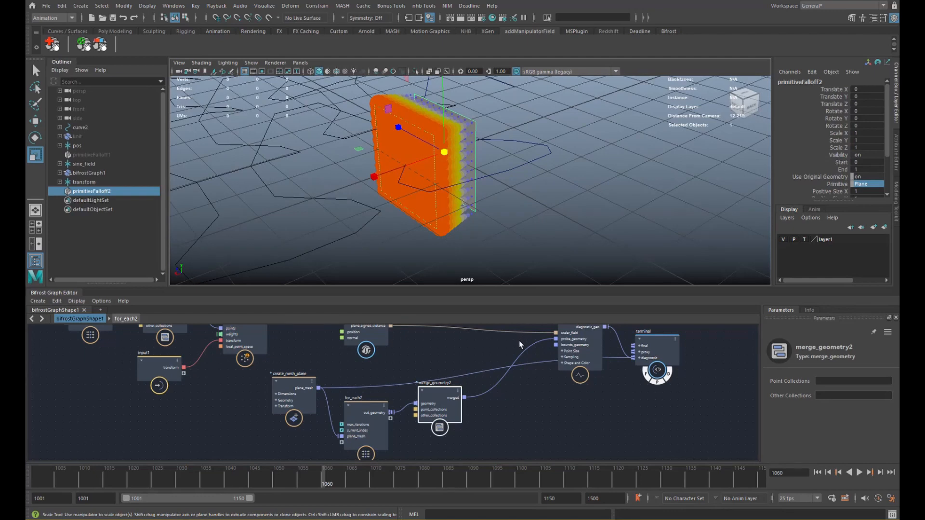
{"action": "left_click", "coordinate": [501, 425]}
- Add transform_field and transform_points1 nodes, routing plane_signed_distance into transform_field's field
{"action": "key", "text": "Tab"}
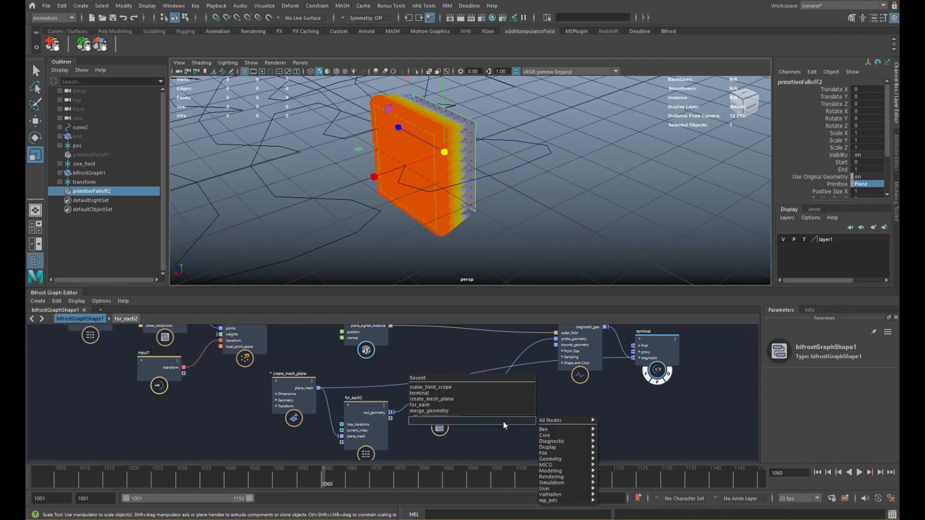
{"action": "type", "text": "trans"}
{"action": "key", "text": "Return"}
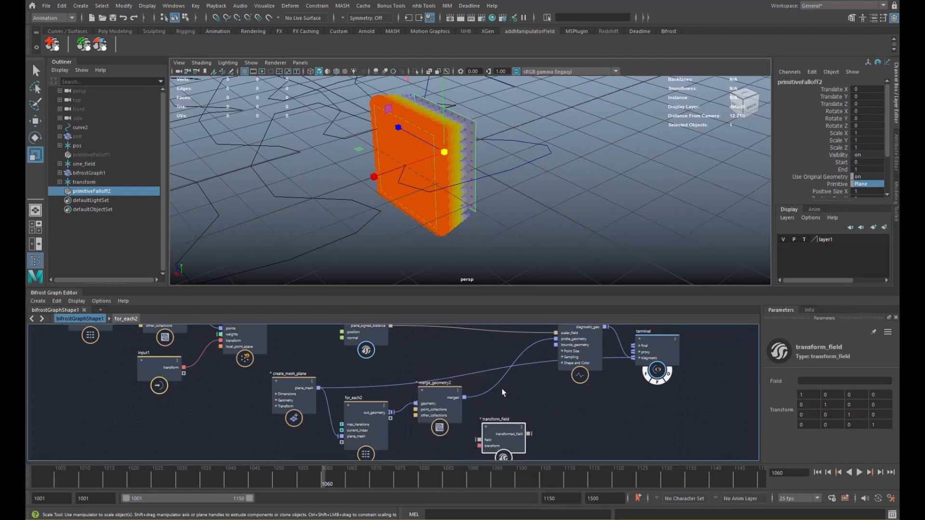
{"action": "key", "text": "Tab"}
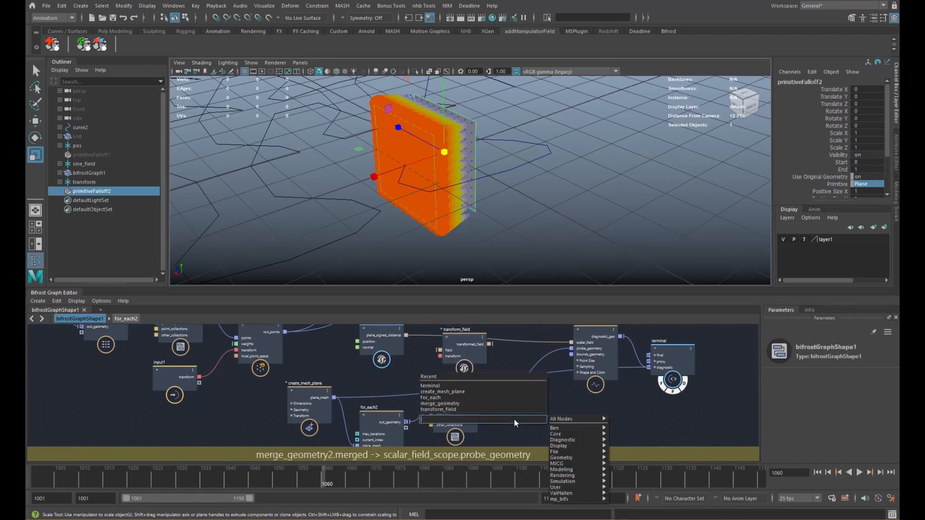
{"action": "type", "text": "transfo"}
{"action": "key", "text": "Down"}
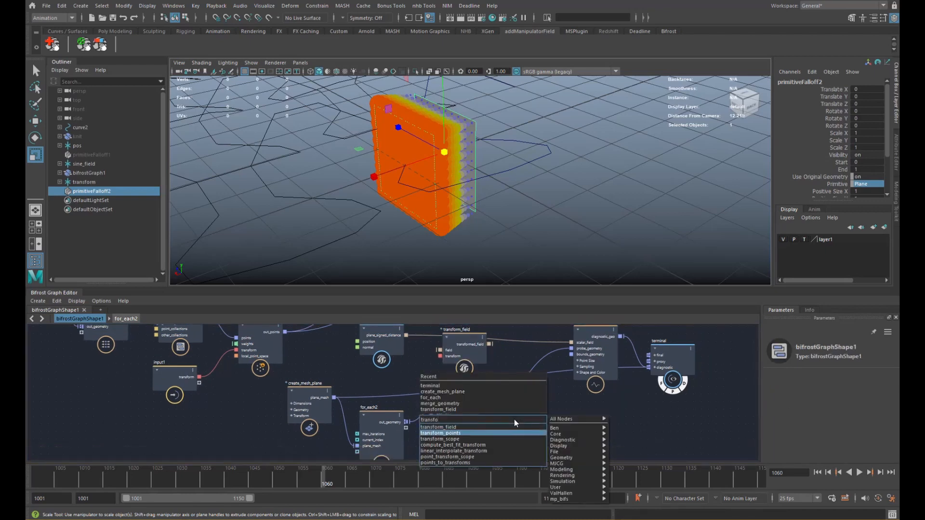
{"action": "key", "text": "Return"}
{"action": "left_click_drag", "start_coordinate": [521, 432], "coordinate": [572, 349]}
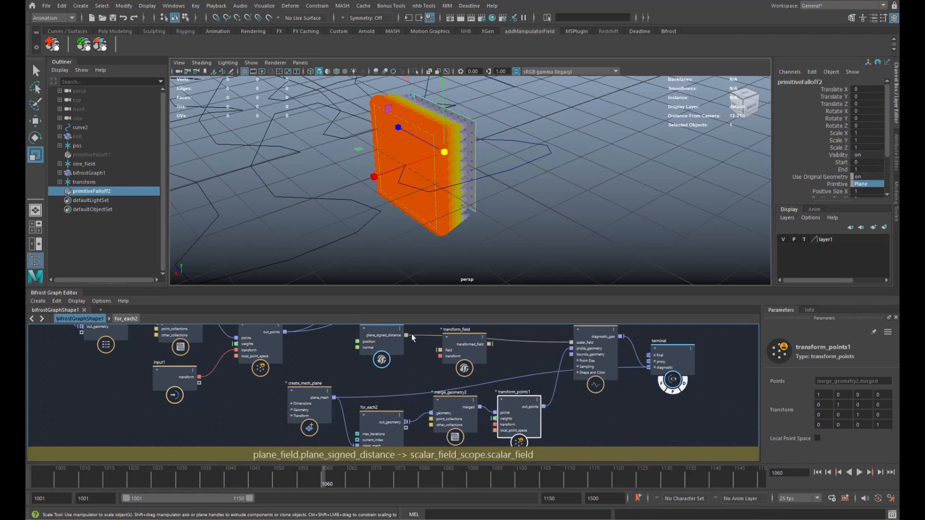
{"action": "left_click_drag", "start_coordinate": [406, 335], "coordinate": [572, 345]}
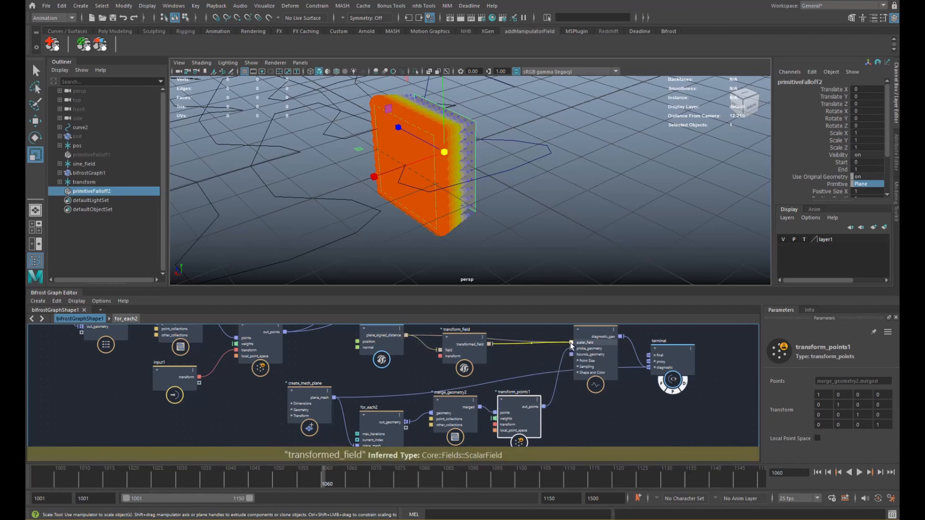
{"action": "left_click_drag", "start_coordinate": [475, 350], "coordinate": [530, 352]}
- Create an input2 node whose transform1 feeds transform_field's transform
{"action": "key", "text": "Tab"}
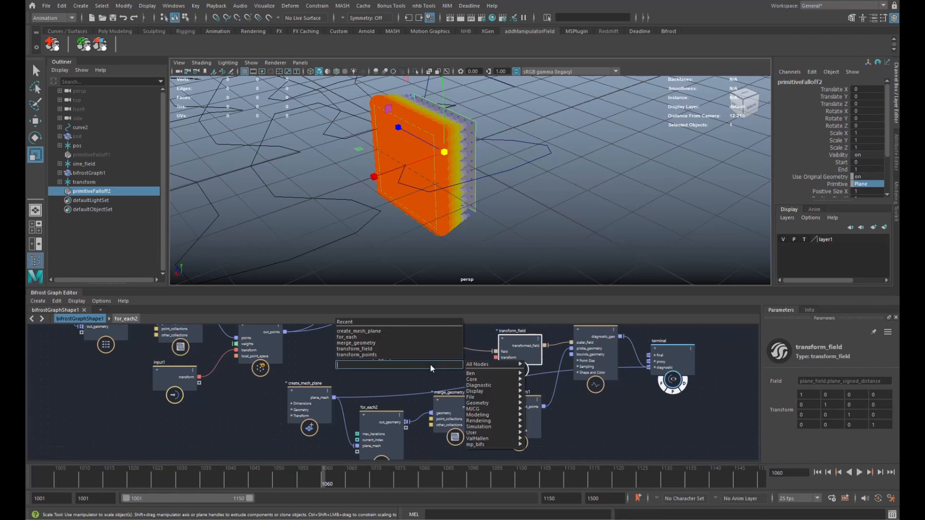
{"action": "type", "text": "input"}
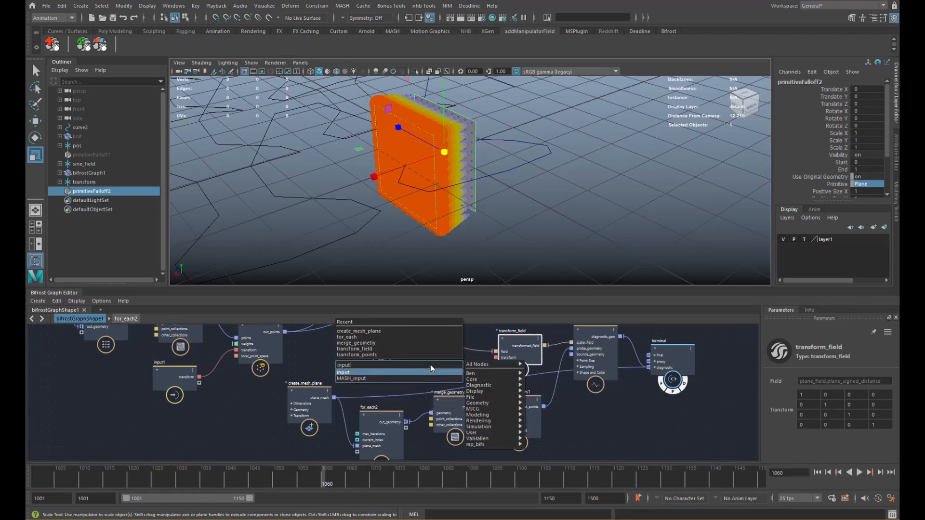
{"action": "key", "text": "Return"}
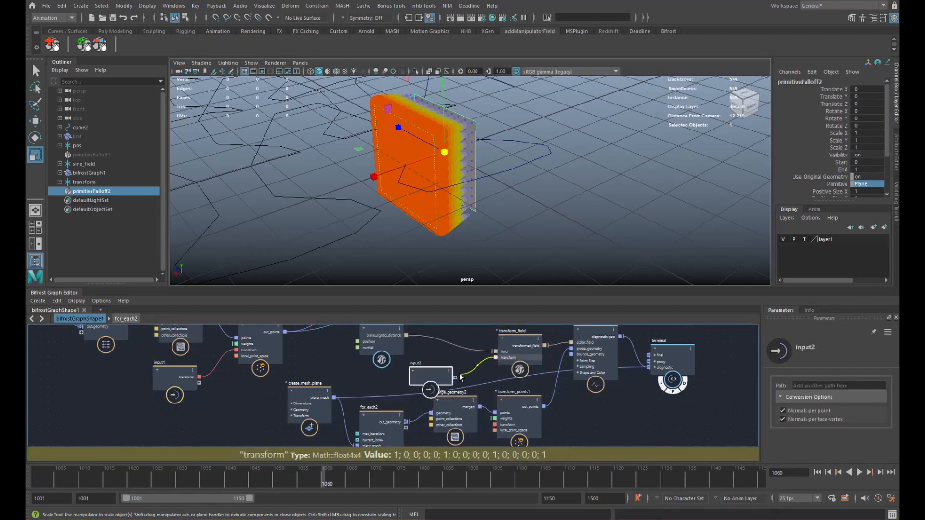
{"action": "left_click_drag", "start_coordinate": [460, 377], "coordinate": [495, 425]}
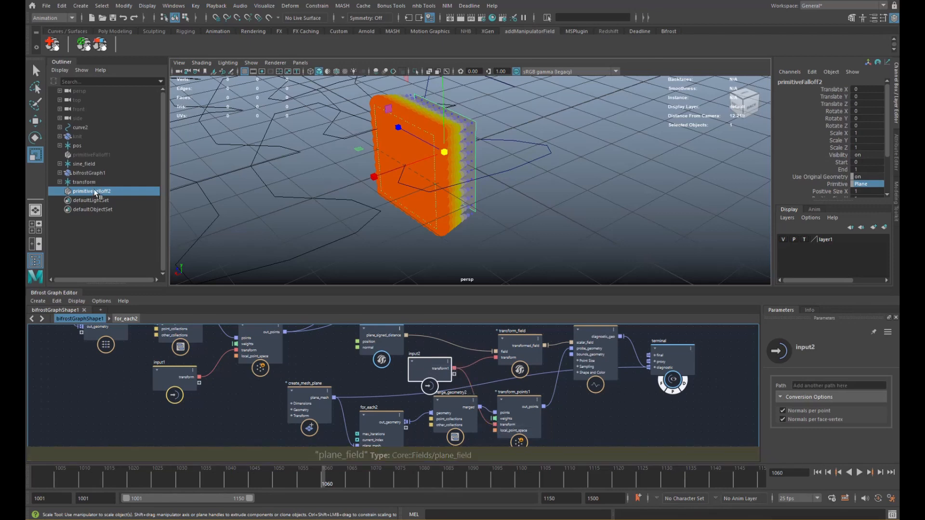
- Load bifrostGraphShape1 and primitiveFalloff2 into the Node Editor showing all attributes
{"action": "left_click", "coordinate": [174, 6]}
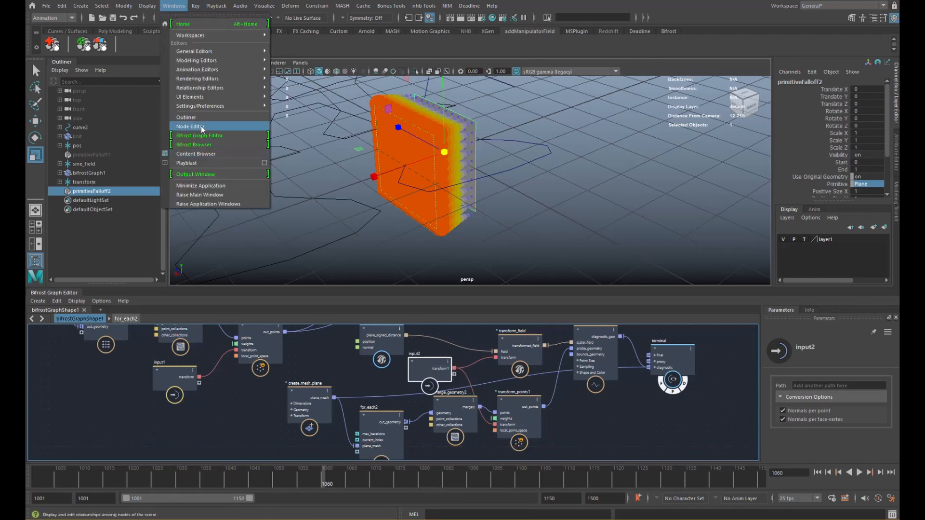
{"action": "left_click", "coordinate": [208, 135]}
{"action": "left_click_drag", "start_coordinate": [318, 259], "coordinate": [307, 155]}
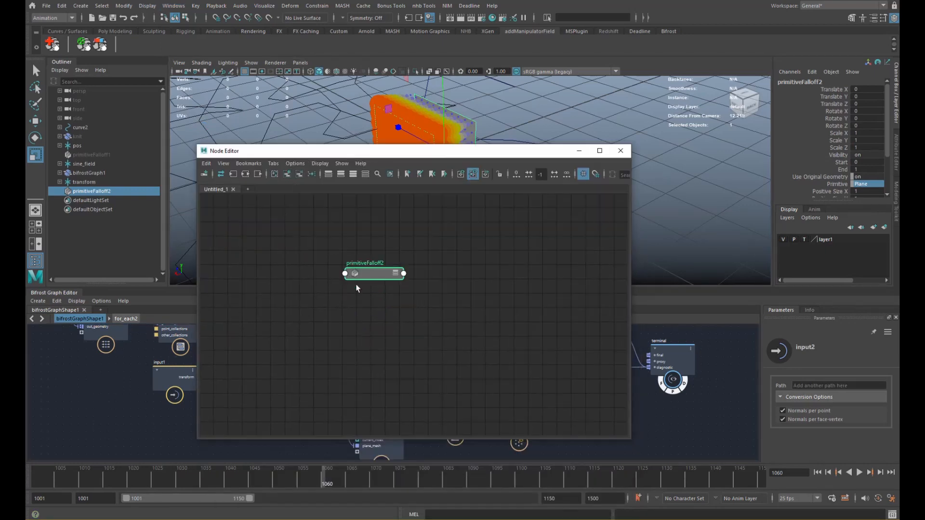
{"action": "left_click_drag", "start_coordinate": [355, 278], "coordinate": [276, 303]}
{"action": "left_click", "coordinate": [105, 179]}
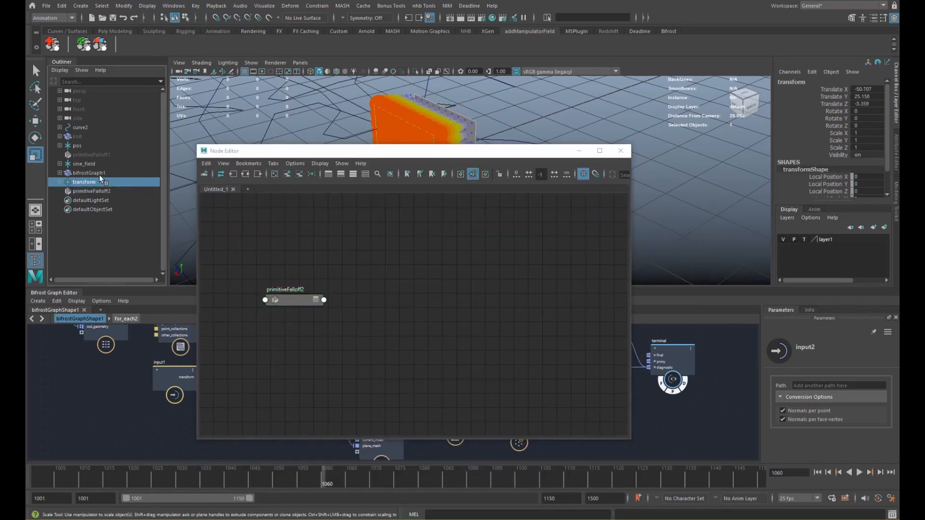
{"action": "left_click", "coordinate": [98, 173]}
{"action": "middle_click_drag", "start_coordinate": [96, 172], "coordinate": [433, 231]}
{"action": "left_click", "coordinate": [404, 231]}
{"action": "key", "text": "3"}
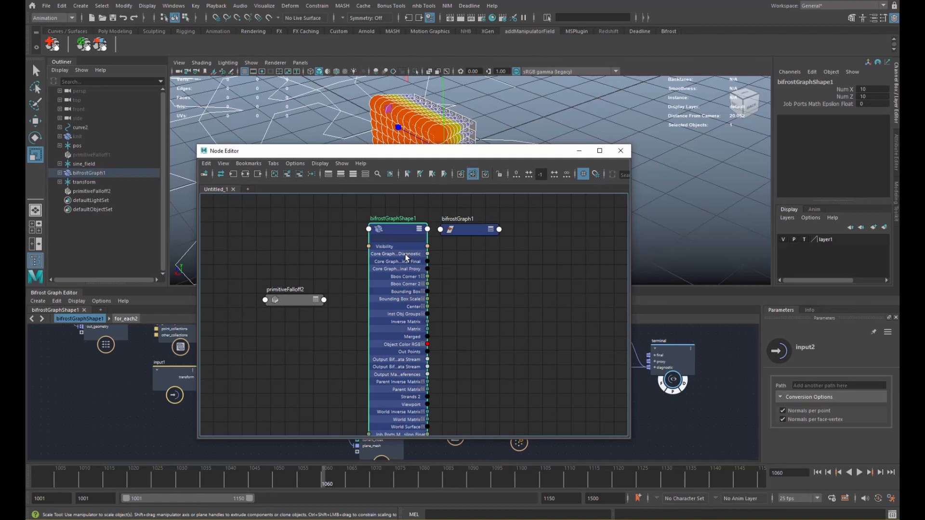
{"action": "left_click", "coordinate": [306, 303]}
{"action": "key", "text": "3"}
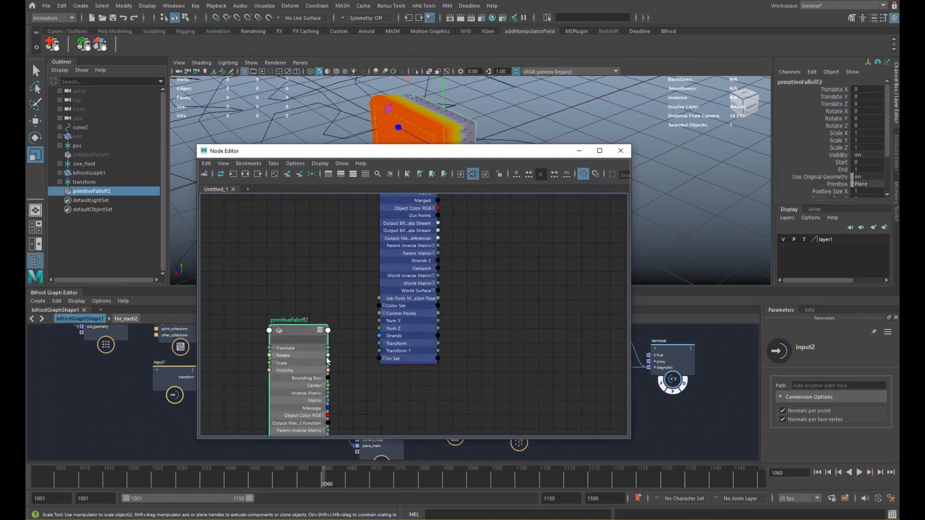
{"action": "middle_click_drag", "start_coordinate": [342, 374], "coordinate": [353, 270], "text": "alt"}
{"action": "left_click_drag", "start_coordinate": [326, 322], "coordinate": [329, 232]}
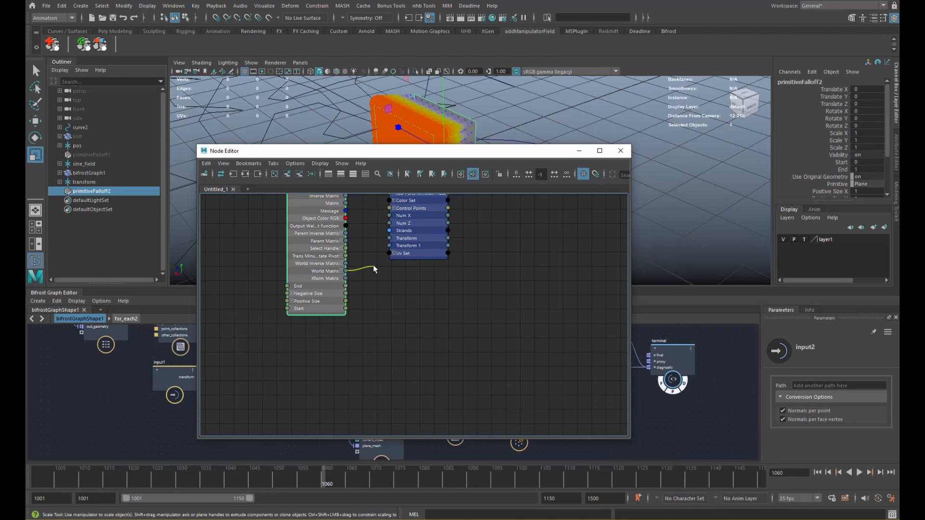
- Connect the falloff's World Matrix to Transform 1, then slide the falloff to test
{"action": "left_click_drag", "start_coordinate": [386, 249], "coordinate": [402, 256]}
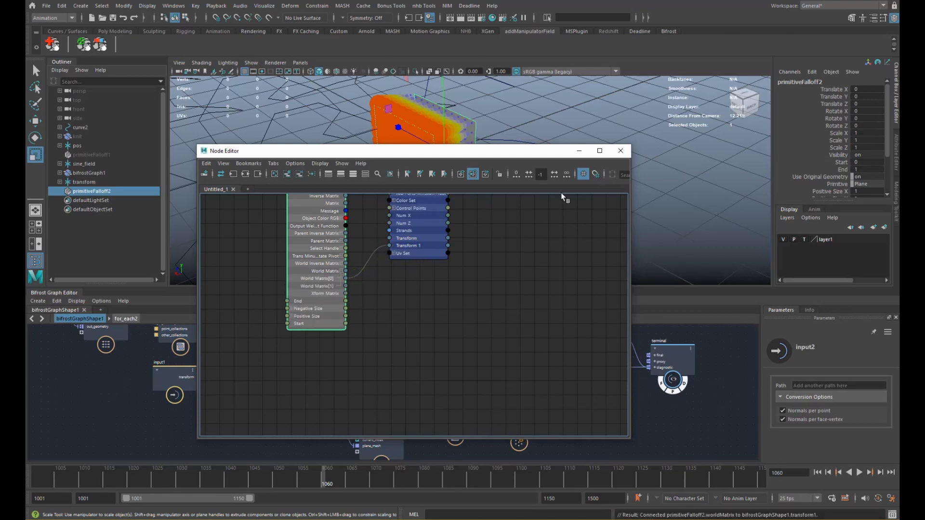
{"action": "left_click", "coordinate": [620, 151]}
{"action": "middle_click_drag", "start_coordinate": [513, 178], "coordinate": [484, 209], "text": "alt"}
{"action": "key", "text": "w"}
{"action": "middle_click_drag", "start_coordinate": [446, 203], "coordinate": [533, 177]}
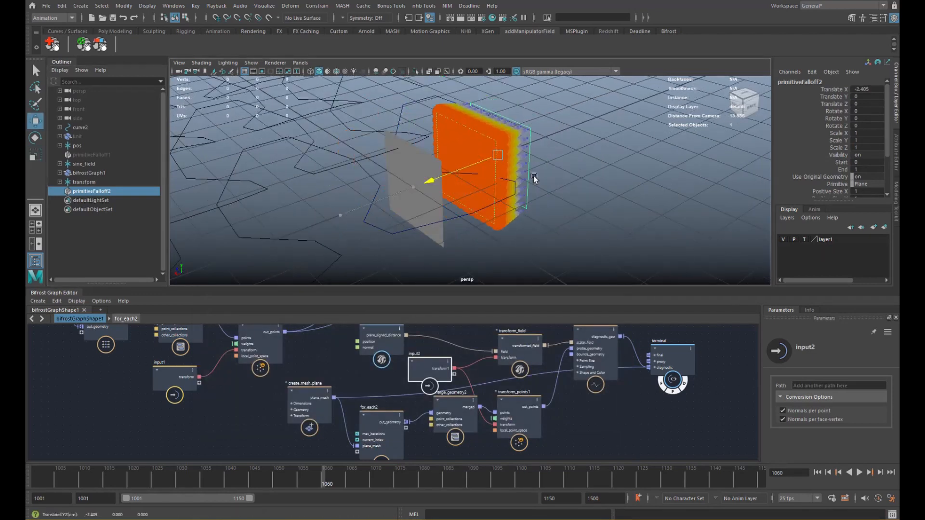
- Test the field by moving and rotating the falloff, then undo those transforms
{"action": "key", "text": "ctrl+z"}
{"action": "left_click_drag", "start_coordinate": [413, 189], "coordinate": [558, 163]}
{"action": "key", "text": "e"}
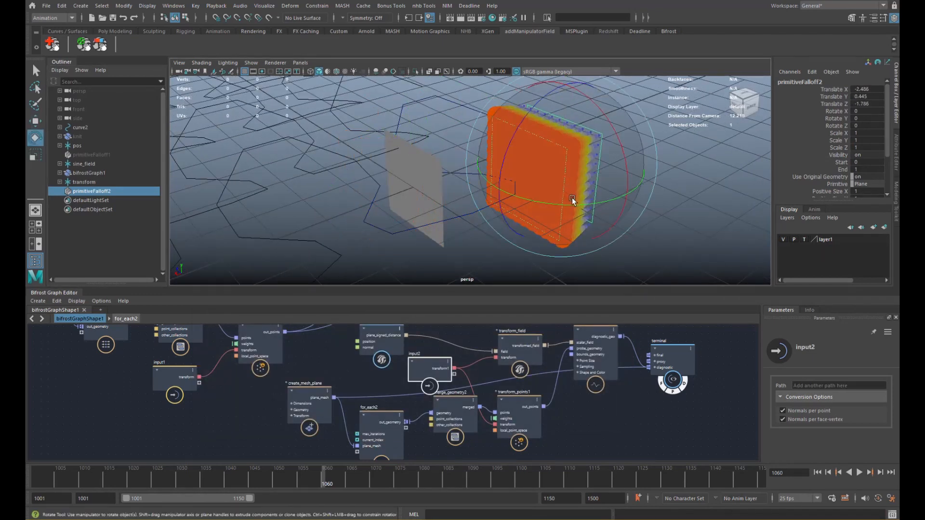
{"action": "left_click_drag", "start_coordinate": [572, 199], "coordinate": [451, 210]}
{"action": "key", "text": "r"}
{"action": "key", "text": "ctrl+z"}
{"action": "key", "text": "ctrl+z"}
{"action": "key", "text": "ctrl+z"}
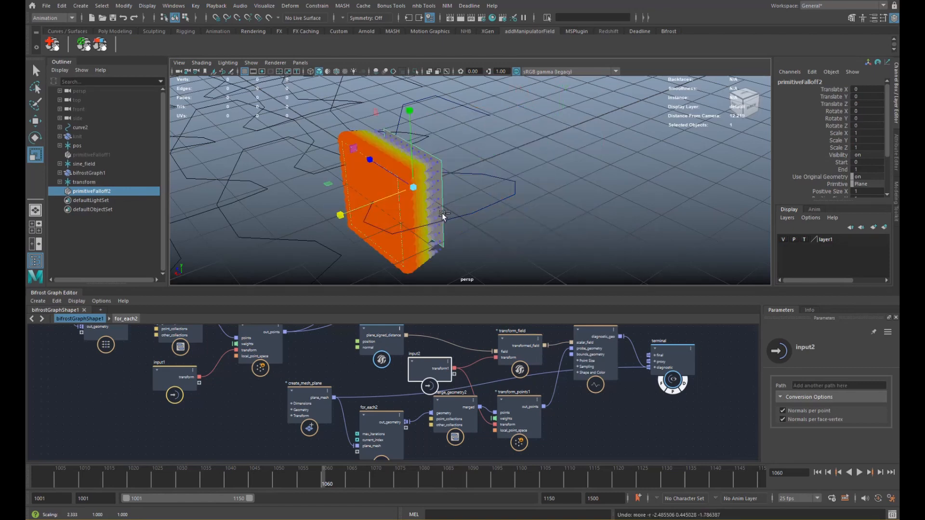
- Reselect the falloff object and scale it up to about 10
{"action": "left_click", "coordinate": [112, 222]}
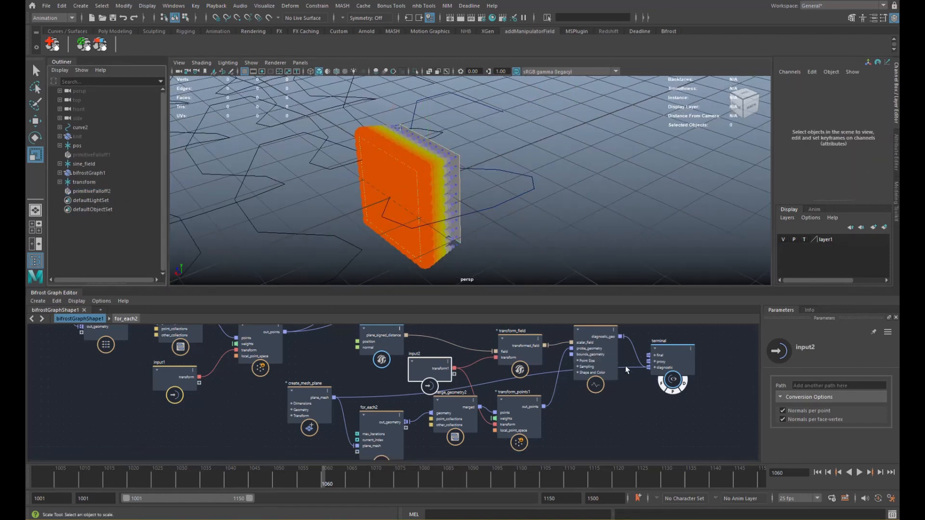
{"action": "left_click", "coordinate": [630, 395]}
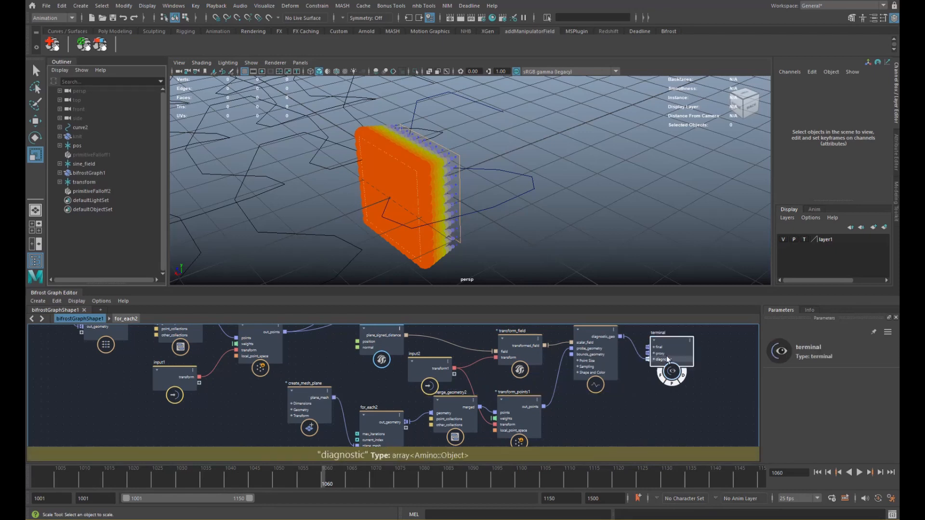
{"action": "left_click", "coordinate": [667, 356]}
{"action": "scroll", "coordinate": [520, 362], "scroll_direction": "down", "scroll_amount": 3}
{"action": "left_click_drag", "start_coordinate": [414, 198], "coordinate": [455, 192], "text": "alt"}
{"action": "left_click", "coordinate": [458, 194]}
{"action": "left_click_drag", "start_coordinate": [446, 155], "coordinate": [641, 149]}
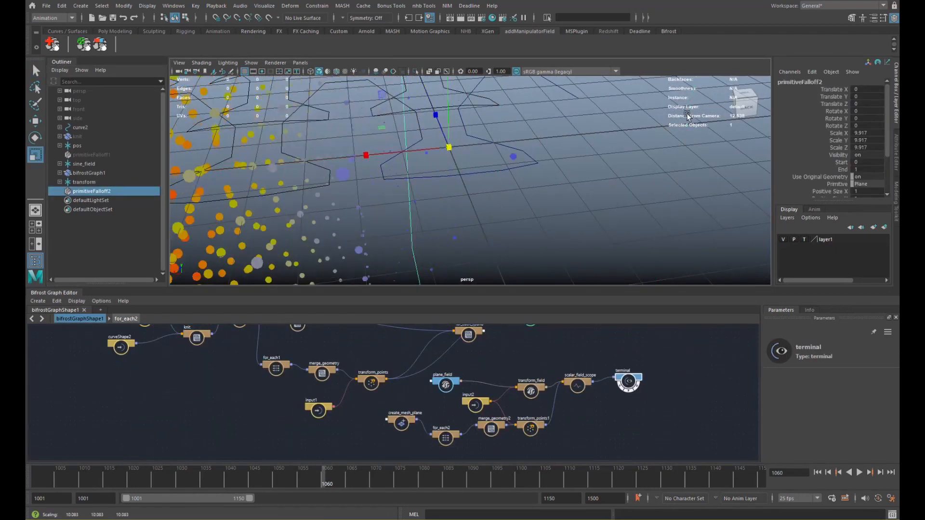
- Adjust the falloff's X stretch and raise it to Translate Y 23.81
{"action": "right_click_drag", "start_coordinate": [569, 157], "coordinate": [331, 169], "text": "alt"}
{"action": "left_click_drag", "start_coordinate": [465, 167], "coordinate": [404, 187], "text": "alt"}
{"action": "key", "text": "w"}
{"action": "key", "text": "r"}
{"action": "key", "text": "ctrl+z"}
{"action": "right_click_drag", "start_coordinate": [467, 184], "coordinate": [438, 185], "text": "alt"}
{"action": "left_click_drag", "start_coordinate": [530, 186], "coordinate": [540, 167], "text": "alt"}
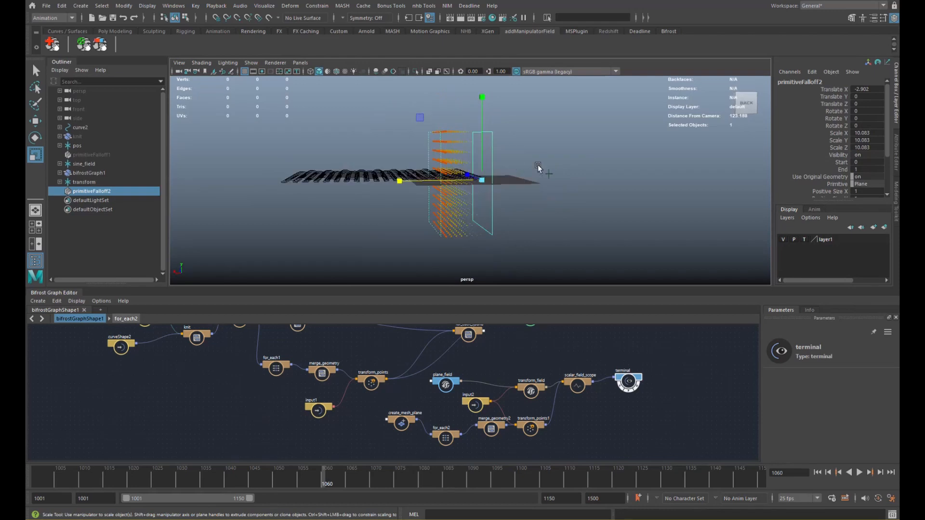
{"action": "right_click_drag", "start_coordinate": [520, 174], "coordinate": [403, 207], "text": "alt"}
{"action": "left_click_drag", "start_coordinate": [398, 209], "coordinate": [486, 199], "text": "alt"}
{"action": "key", "text": "w"}
{"action": "left_click_drag", "start_coordinate": [480, 155], "coordinate": [426, 188]}
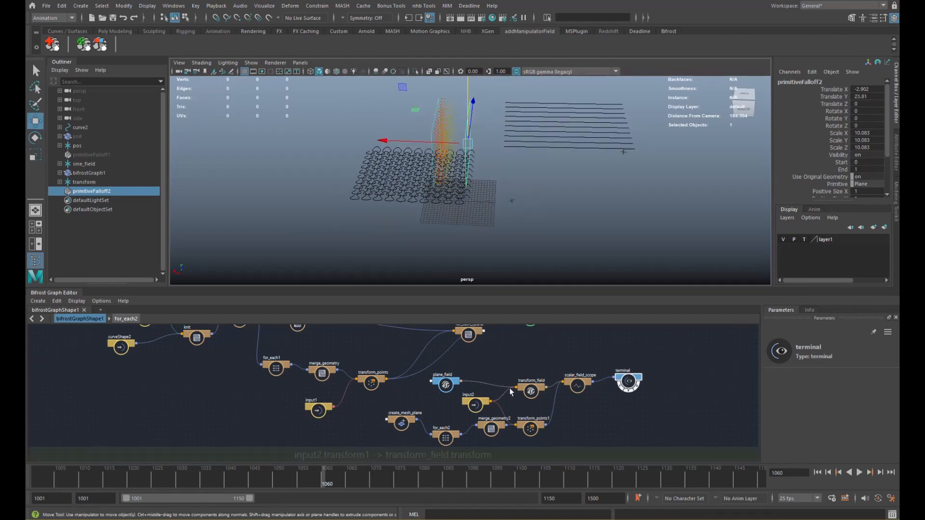
- Tidy the plane_field, for_each2, create_mesh_plane and terminal nodes in the graph
{"action": "middle_click_drag", "start_coordinate": [506, 391], "coordinate": [495, 389], "text": "alt"}
{"action": "left_click_drag", "start_coordinate": [439, 379], "coordinate": [428, 387]}
{"action": "middle_click_drag", "start_coordinate": [442, 392], "coordinate": [430, 384], "text": "alt"}
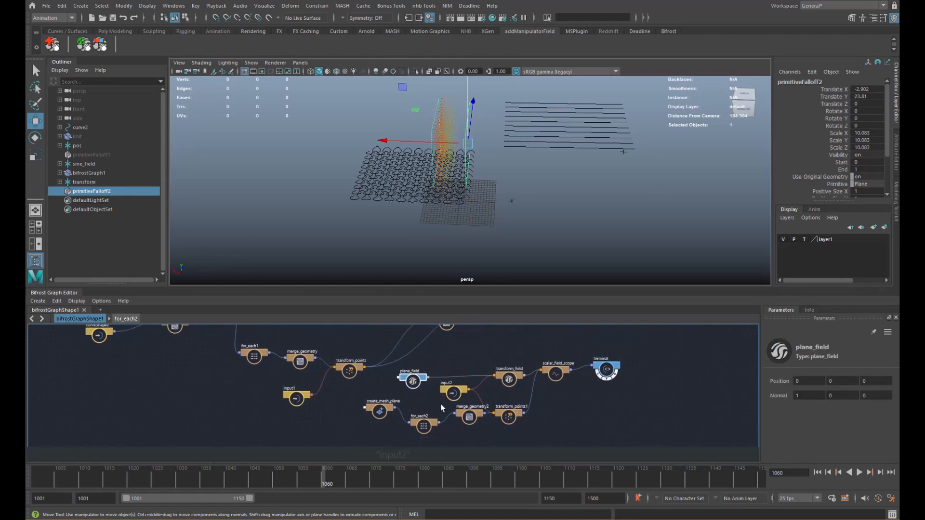
{"action": "left_click_drag", "start_coordinate": [425, 426], "coordinate": [432, 428]}
{"action": "left_click_drag", "start_coordinate": [382, 412], "coordinate": [403, 427]}
{"action": "left_click_drag", "start_coordinate": [604, 372], "coordinate": [605, 382]}
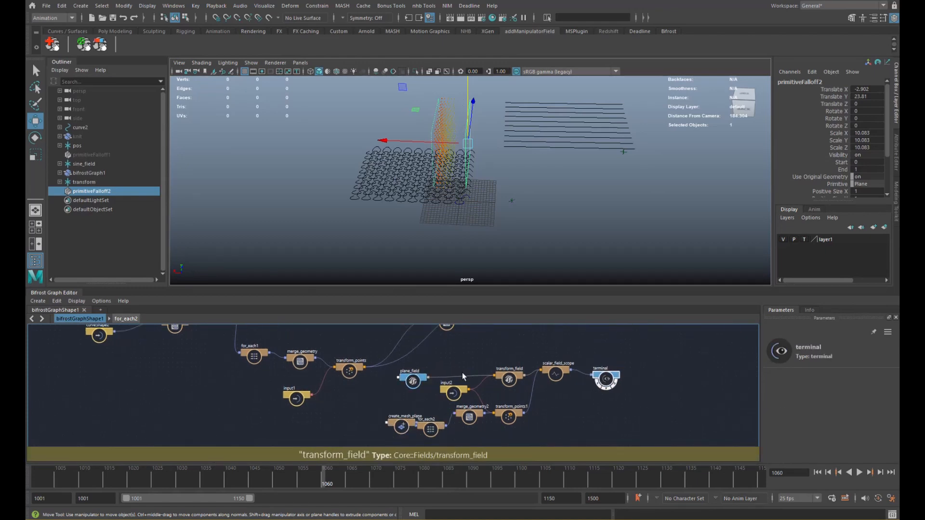
- Group the nine plane-field nodes into a compound and start renaming it planar_field
{"action": "left_click_drag", "start_coordinate": [599, 438], "coordinate": [646, 429]}
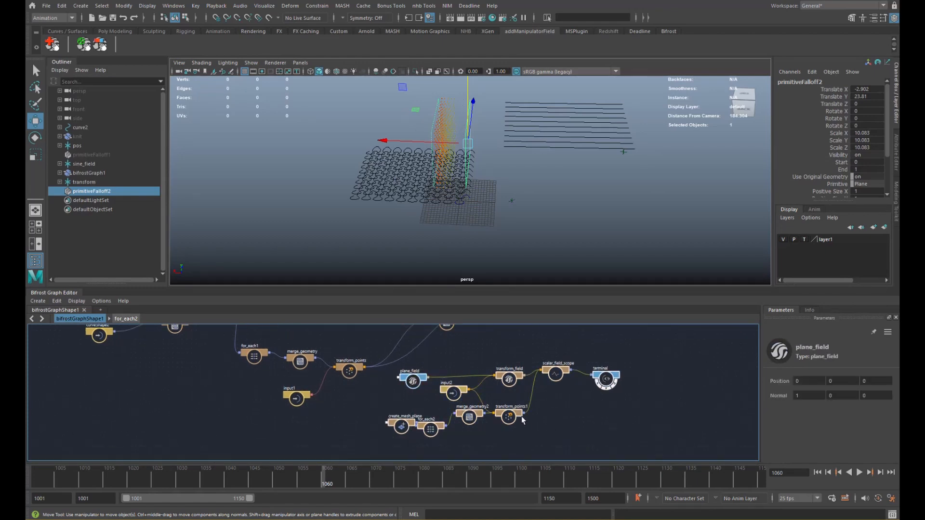
{"action": "right_click", "coordinate": [605, 360]}
{"action": "left_click", "coordinate": [614, 365]}
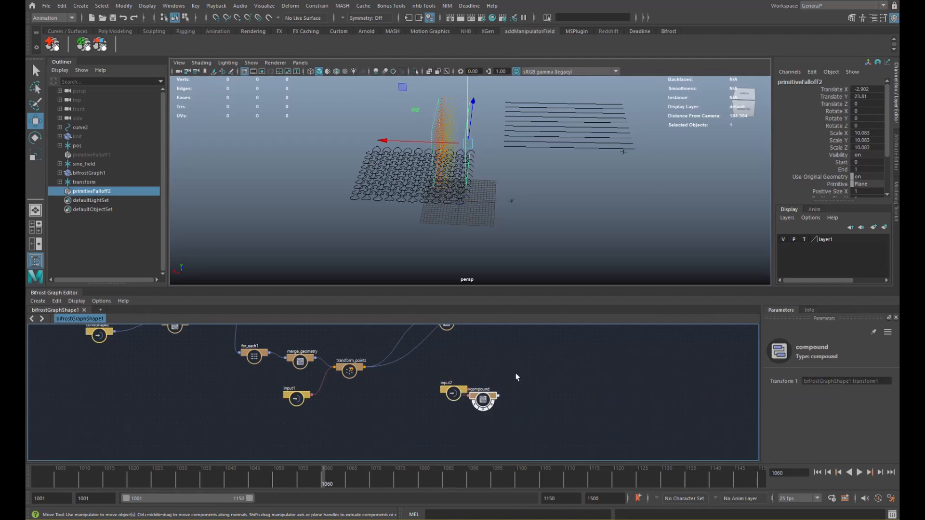
{"action": "scroll", "coordinate": [530, 381], "scroll_direction": "up", "scroll_amount": 3}
{"action": "left_click", "coordinate": [371, 422]}
{"action": "double_click", "coordinate": [483, 390]}
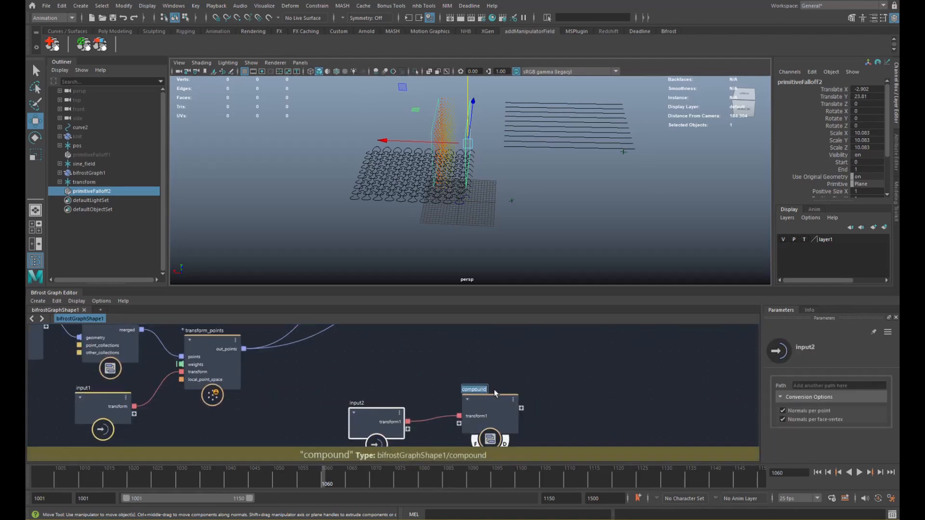
{"action": "type", "text": "planar_falloff_field"}
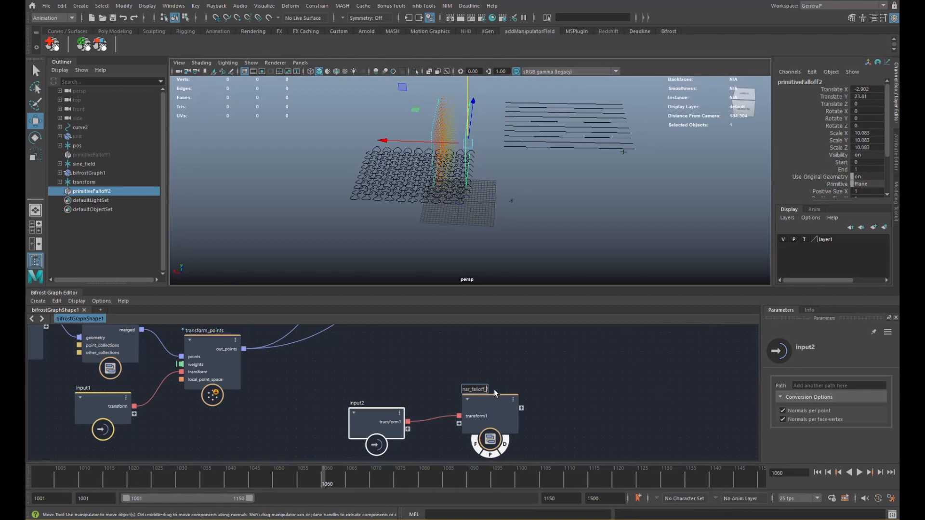
- Move the input2 and planar_falloff_field nodes up and to the left
{"action": "left_click_drag", "start_coordinate": [352, 376], "coordinate": [505, 413]}
{"action": "left_click_drag", "start_coordinate": [505, 416], "coordinate": [405, 374]}
{"action": "left_click", "coordinate": [481, 364]}
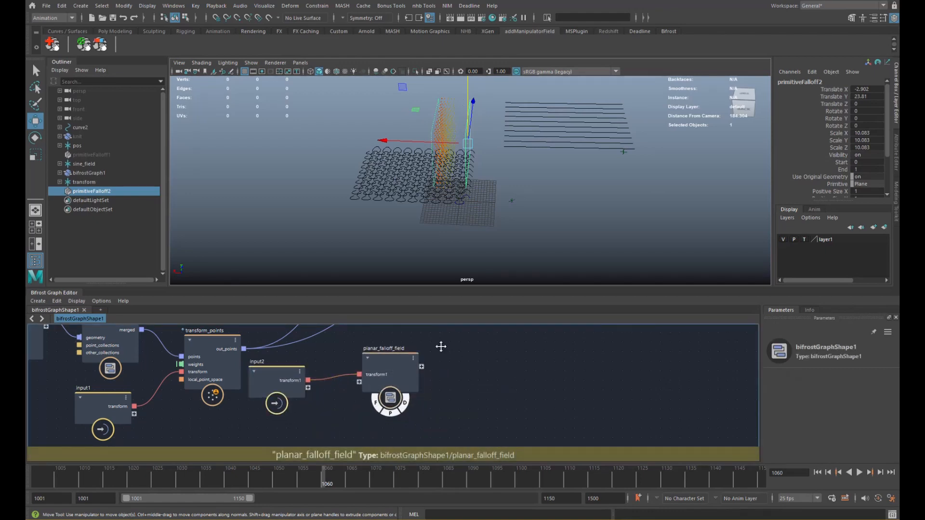
{"action": "middle_click_drag", "start_coordinate": [440, 346], "coordinate": [442, 387], "text": "alt"}
- Inside planar_falloff_field, place the output node beside the terminal node
{"action": "double_click", "coordinate": [399, 404]}
{"action": "scroll", "coordinate": [419, 372], "scroll_direction": "down", "scroll_amount": 3}
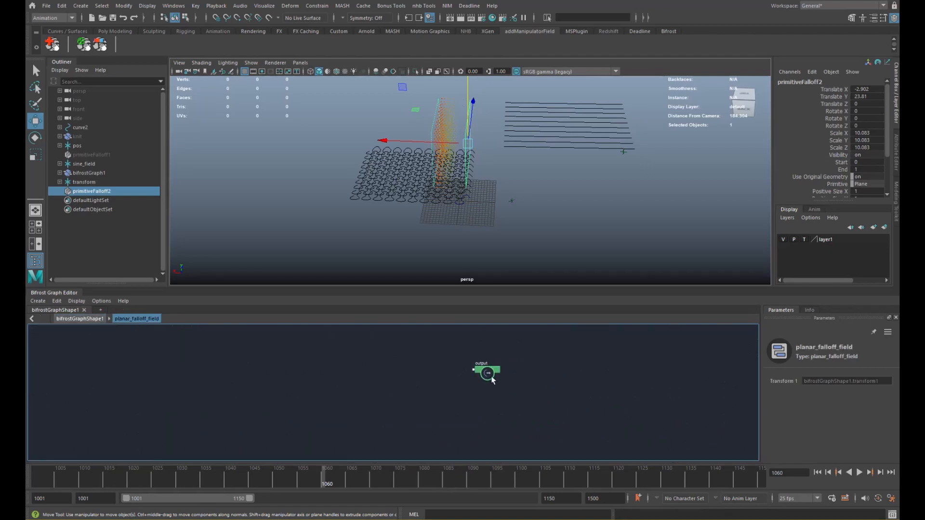
{"action": "middle_click_drag", "start_coordinate": [528, 360], "coordinate": [496, 331], "text": "alt"}
{"action": "right_click_drag", "start_coordinate": [496, 331], "coordinate": [460, 380], "text": "alt"}
{"action": "middle_click_drag", "start_coordinate": [461, 380], "coordinate": [308, 431], "text": "alt"}
{"action": "left_click_drag", "start_coordinate": [352, 397], "coordinate": [628, 381]}
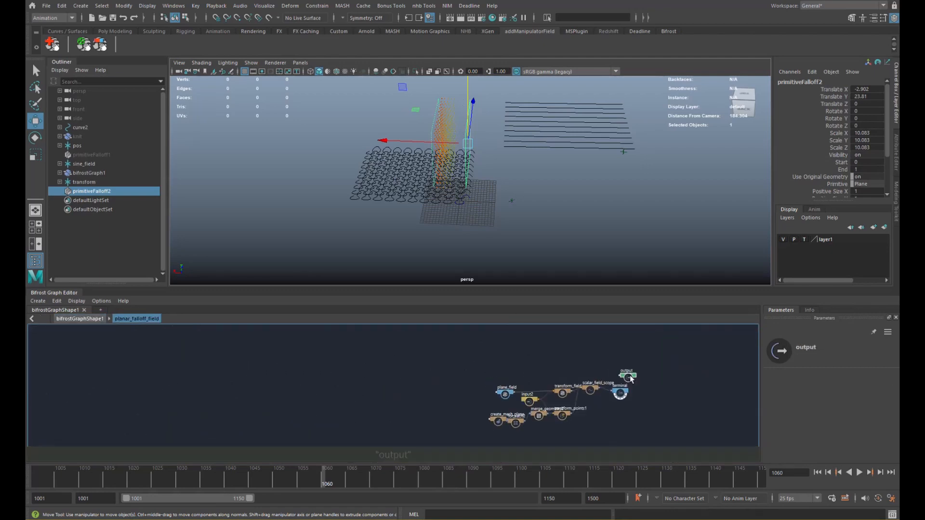
{"action": "middle_click_drag", "start_coordinate": [630, 379], "coordinate": [470, 371], "text": "alt"}
{"action": "right_click_drag", "start_coordinate": [475, 367], "coordinate": [619, 389], "text": "alt"}
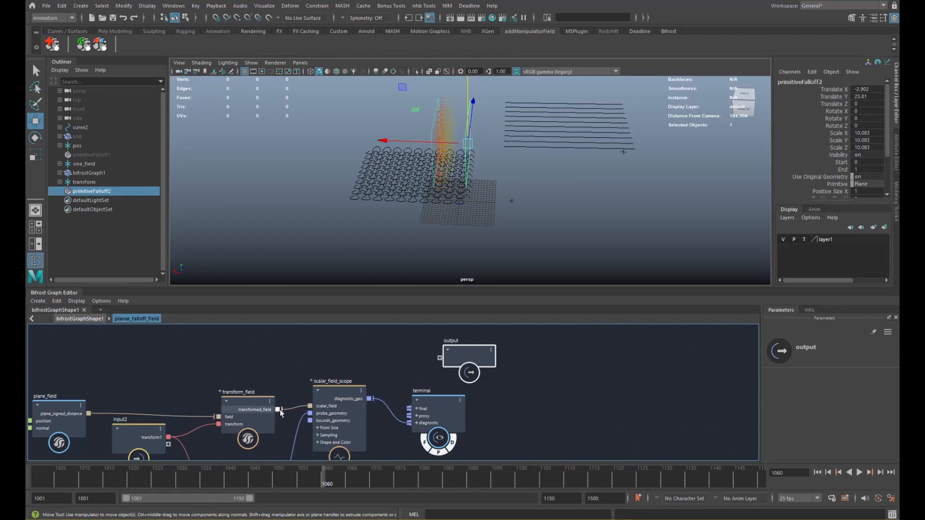
- In the top-level graph, wire transformed_field into for_each_strand's field input and tidy the nodes
{"action": "left_click", "coordinate": [96, 318]}
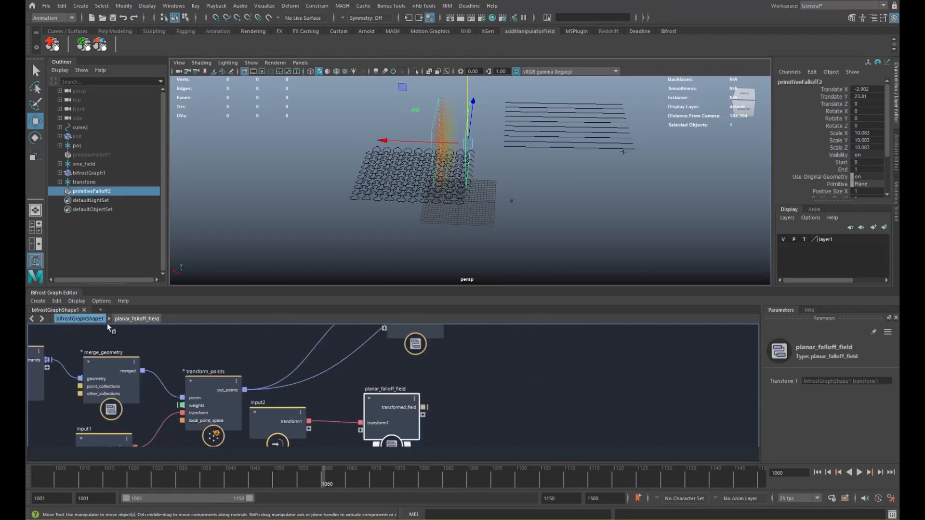
{"action": "middle_click_drag", "start_coordinate": [424, 368], "coordinate": [388, 413], "text": "alt"}
{"action": "left_click_drag", "start_coordinate": [420, 442], "coordinate": [405, 366]}
{"action": "middle_click_drag", "start_coordinate": [457, 367], "coordinate": [431, 395], "text": "alt"}
{"action": "left_click_drag", "start_coordinate": [478, 378], "coordinate": [482, 383]}
{"action": "scroll", "coordinate": [387, 368], "scroll_direction": "up", "scroll_amount": 3}
{"action": "middle_click_drag", "start_coordinate": [388, 367], "coordinate": [377, 352], "text": "alt"}
{"action": "mouse_move", "coordinate": [365, 386]}
{"action": "left_mouse_down"}
{"action": "mouse_move", "coordinate": [365, 378]}
{"action": "mouse_move", "coordinate": [366, 386]}
{"action": "left_mouse_up"}
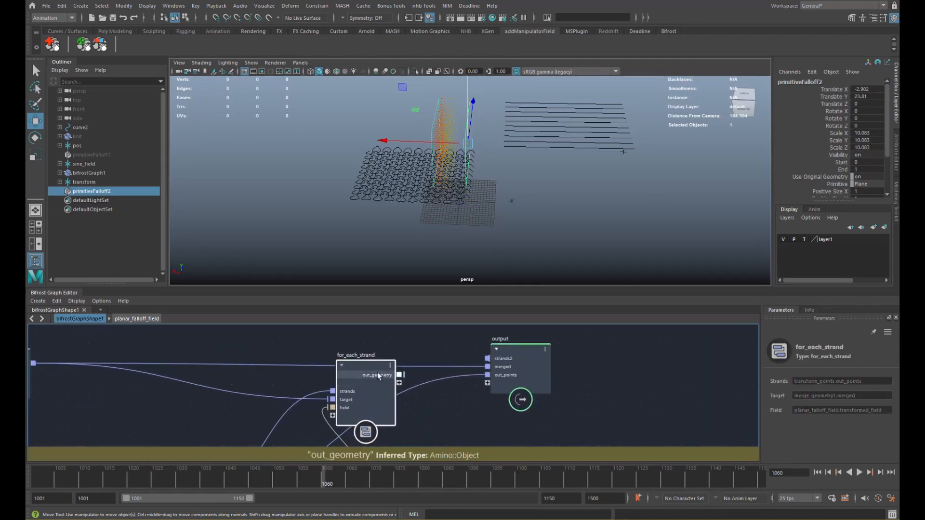
{"action": "double_click", "coordinate": [367, 356]}
- Rename the node 'anim' and connect its out_geometry to the output's out_points
{"action": "type", "text": "anim"}
{"action": "key", "text": "Return"}
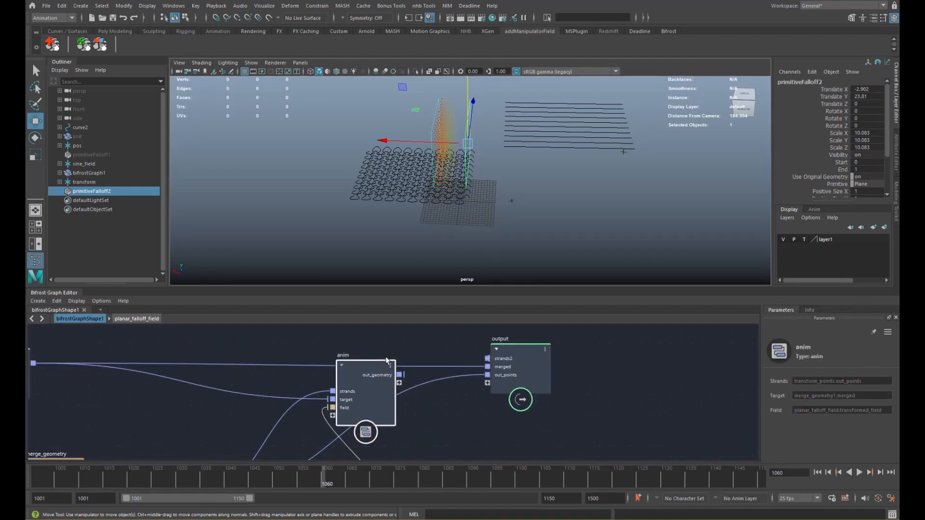
{"action": "middle_click_drag", "start_coordinate": [422, 362], "coordinate": [417, 352], "text": "alt"}
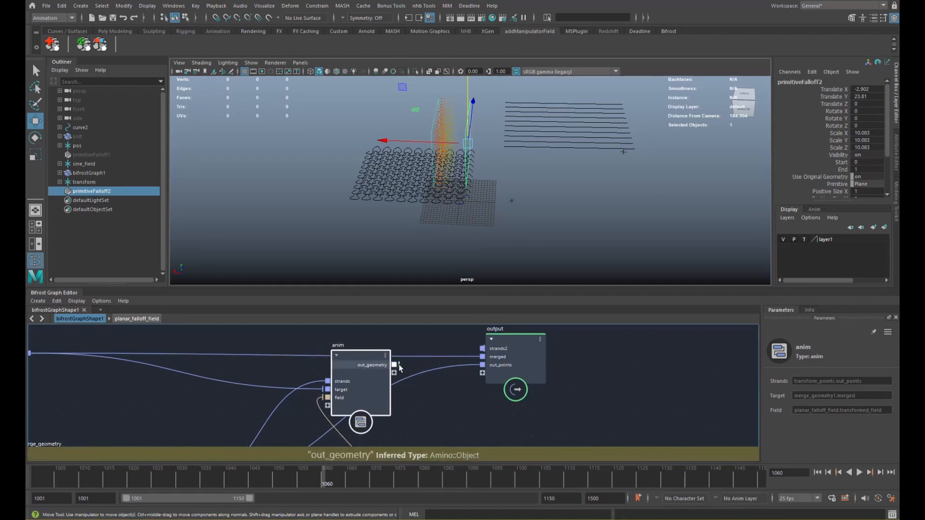
{"action": "left_click_drag", "start_coordinate": [483, 369], "coordinate": [482, 369]}
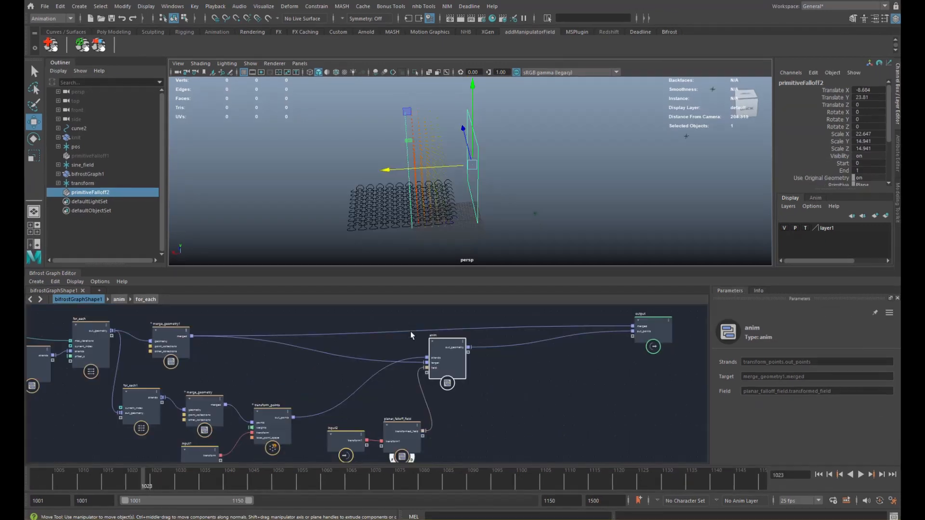
- Slide primitiveFalloff2 to Translate X -117.169, beyond the strands
{"action": "middle_click_drag", "start_coordinate": [459, 331], "coordinate": [429, 340], "text": "alt"}
{"action": "left_click_drag", "start_coordinate": [411, 168], "coordinate": [524, 192]}
{"action": "middle_click_drag", "start_coordinate": [409, 198], "coordinate": [473, 175], "text": "alt"}
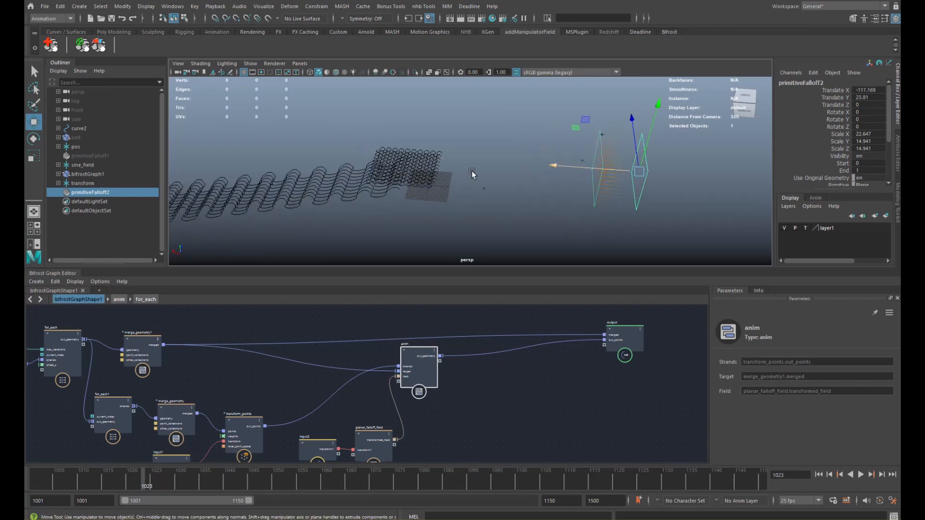
{"action": "scroll", "coordinate": [473, 175], "scroll_direction": "down", "scroll_amount": 3}
{"action": "left_click_drag", "start_coordinate": [504, 178], "coordinate": [654, 179], "text": "alt"}
{"action": "key", "text": "r"}
{"action": "middle_click_drag", "start_coordinate": [468, 345], "coordinate": [433, 337], "text": "alt"}
{"action": "left_click_drag", "start_coordinate": [418, 352], "coordinate": [433, 348]}
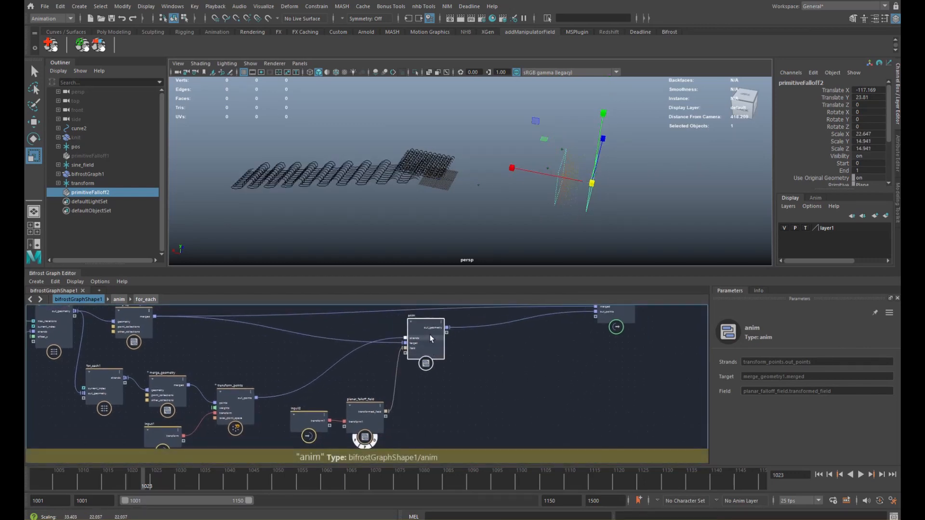
- Open anim's for_each compound and arrange the lerp and sample_field nodes
{"action": "double_click", "coordinate": [427, 332]}
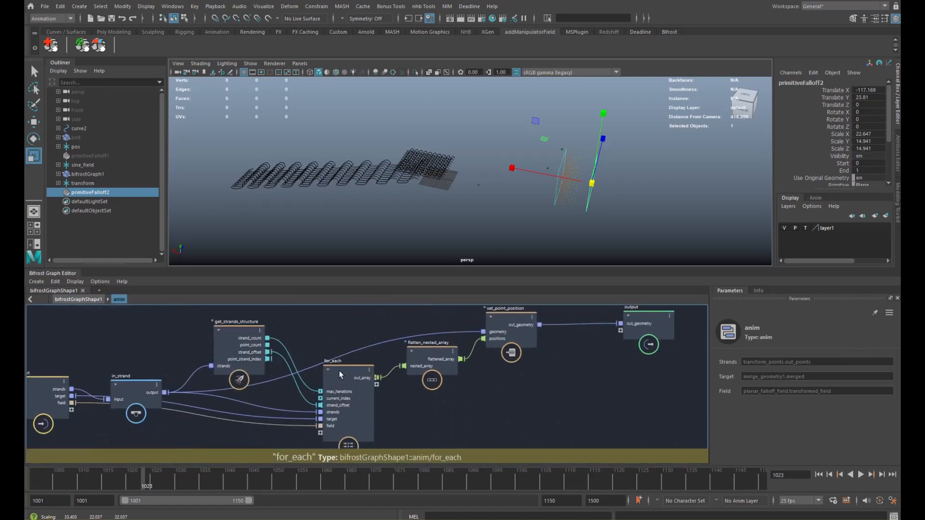
{"action": "left_click_drag", "start_coordinate": [349, 390], "coordinate": [357, 392]}
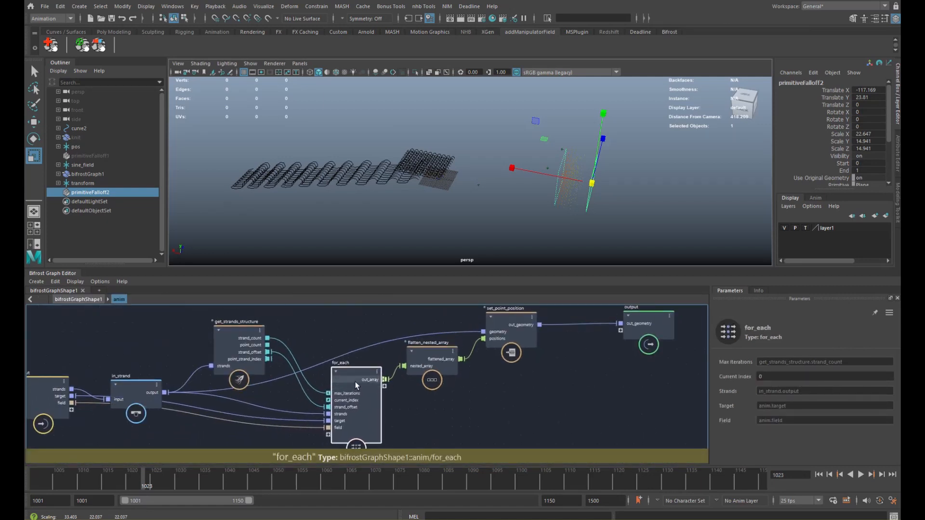
{"action": "double_click", "coordinate": [355, 382]}
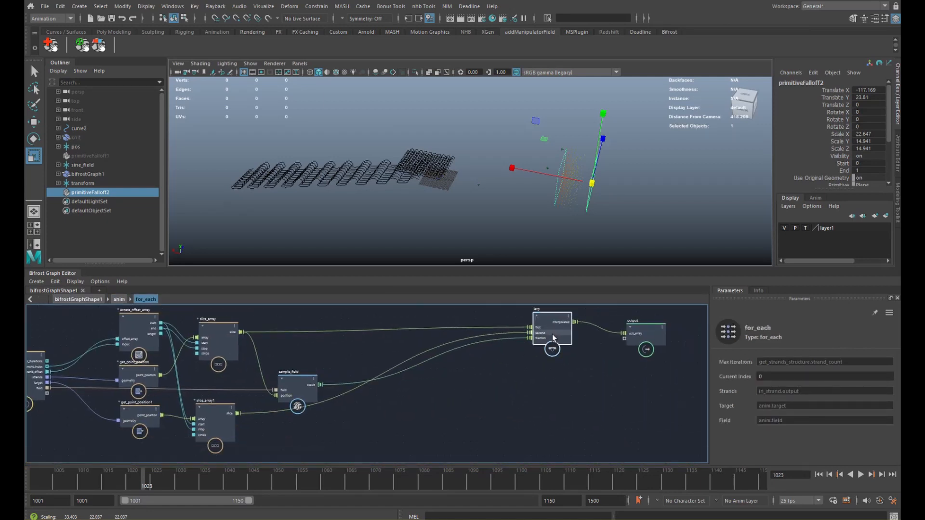
{"action": "left_click_drag", "start_coordinate": [552, 335], "coordinate": [524, 372]}
{"action": "middle_click_drag", "start_coordinate": [371, 354], "coordinate": [410, 334], "text": "alt"}
{"action": "left_click_drag", "start_coordinate": [341, 369], "coordinate": [365, 357]}
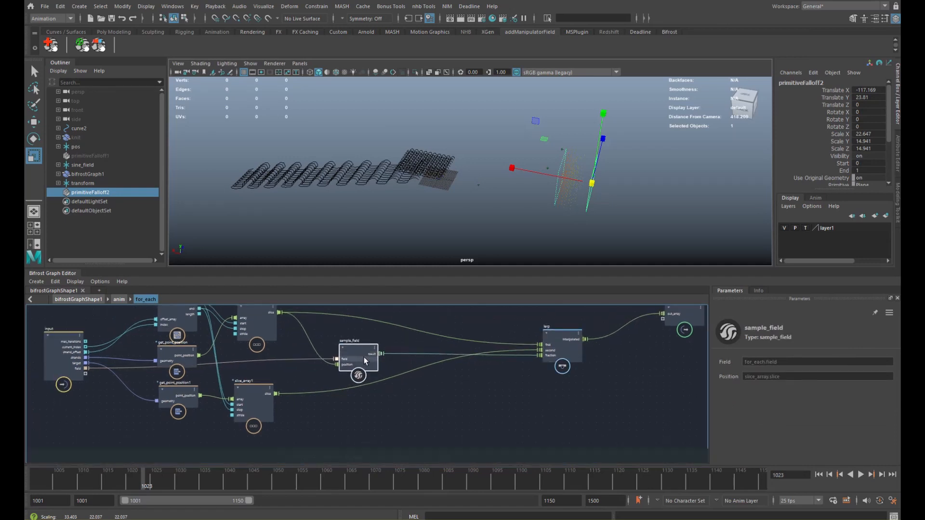
{"action": "middle_click_drag", "start_coordinate": [360, 341], "coordinate": [396, 358], "text": "alt"}
{"action": "right_click_drag", "start_coordinate": [396, 358], "coordinate": [434, 368], "text": "alt"}
{"action": "middle_click_drag", "start_coordinate": [447, 344], "coordinate": [413, 336], "text": "alt"}
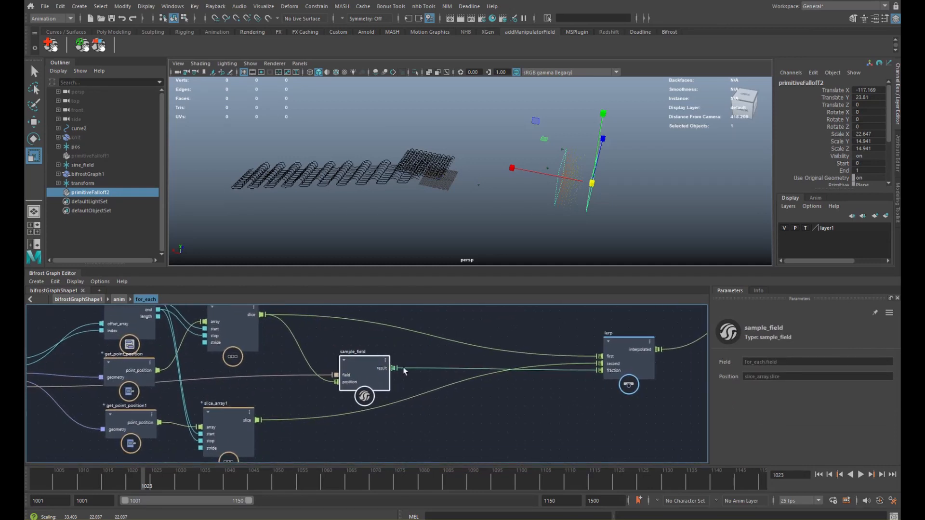
{"action": "left_click", "coordinate": [418, 378]}
- Add a change_range from sample_field.result to lerp.fraction, with From End and To End 1
{"action": "key", "text": "Tab"}
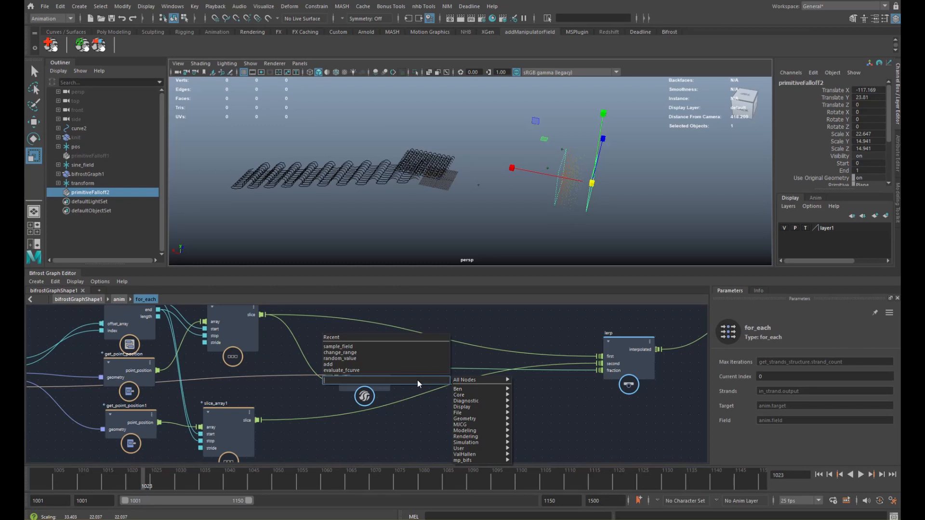
{"action": "type", "text": "range"}
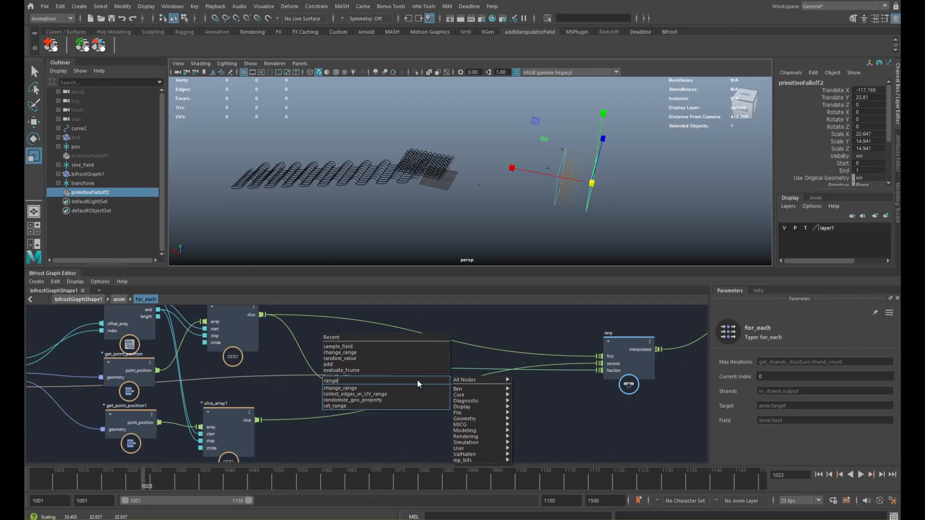
{"action": "key", "text": "Down"}
{"action": "key", "text": "Return"}
{"action": "left_click_drag", "start_coordinate": [406, 406], "coordinate": [452, 392]}
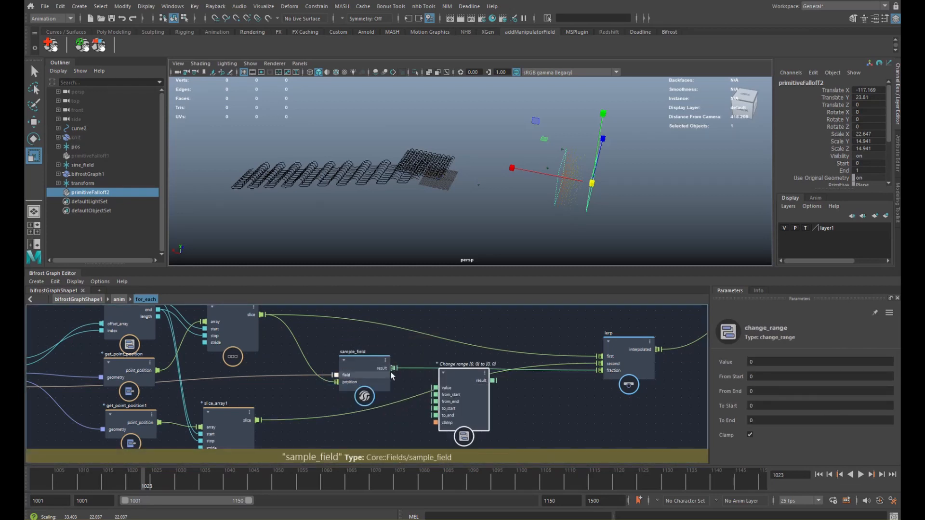
{"action": "left_click_drag", "start_coordinate": [393, 368], "coordinate": [484, 375]}
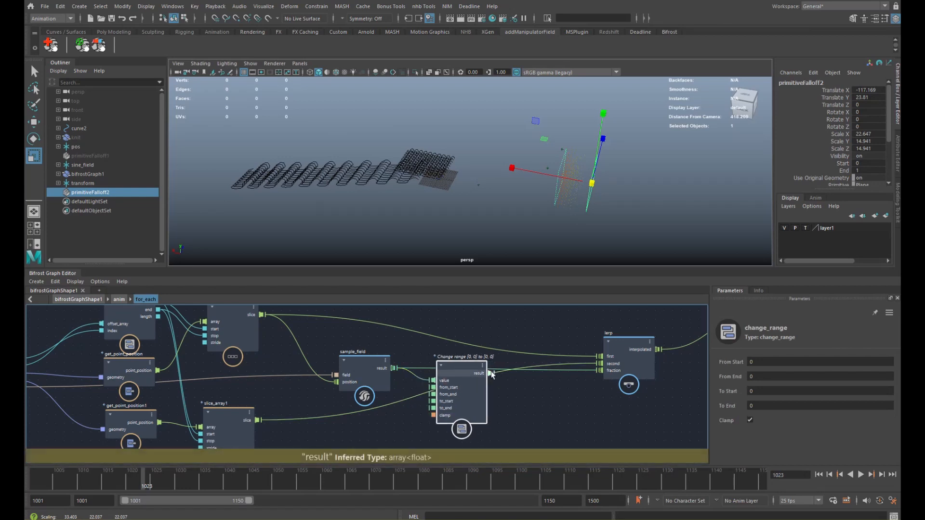
{"action": "left_click_drag", "start_coordinate": [601, 371], "coordinate": [601, 371]}
{"action": "left_click_drag", "start_coordinate": [483, 386], "coordinate": [484, 378]}
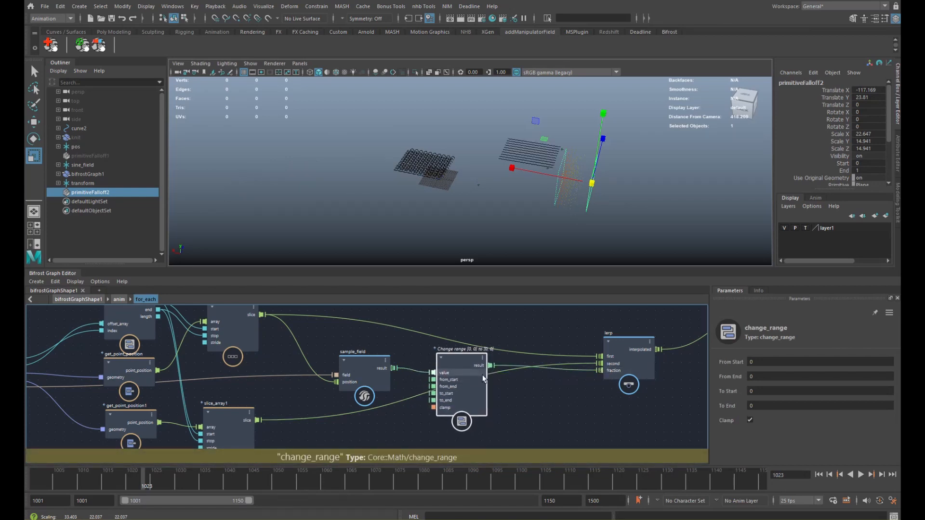
{"action": "left_click", "coordinate": [763, 379]}
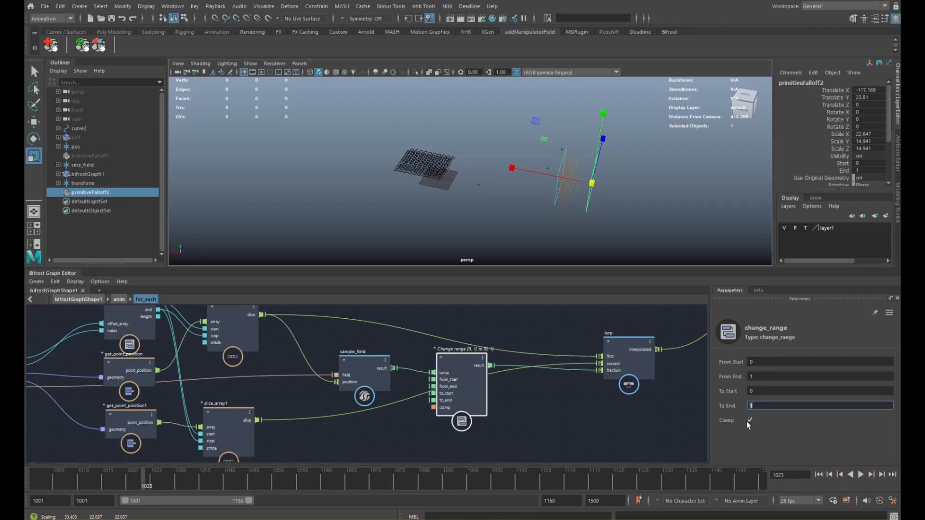
{"action": "middle_click_drag", "start_coordinate": [504, 386], "coordinate": [500, 391], "text": "alt"}
{"action": "left_click_drag", "start_coordinate": [461, 387], "coordinate": [465, 387]}
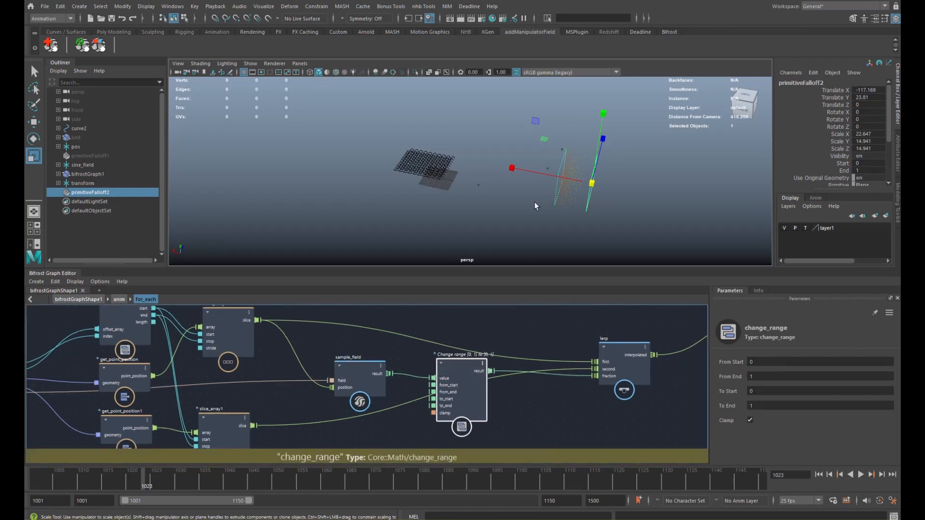
- Widen primitiveFalloff2 to Scale X 35.496 and slide it to Translate X -51.585
{"action": "left_click_drag", "start_coordinate": [535, 204], "coordinate": [524, 177], "text": "alt"}
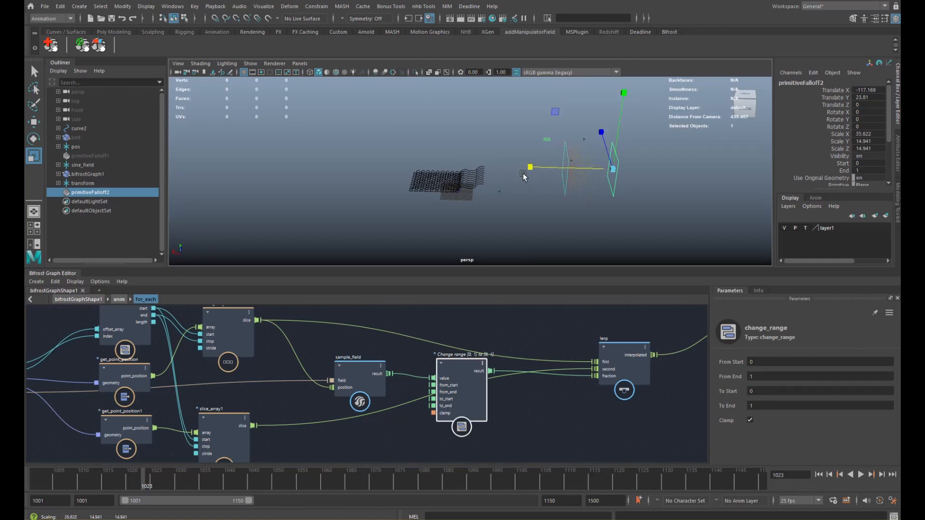
{"action": "key", "text": "w"}
{"action": "left_click_drag", "start_coordinate": [584, 169], "coordinate": [500, 182]}
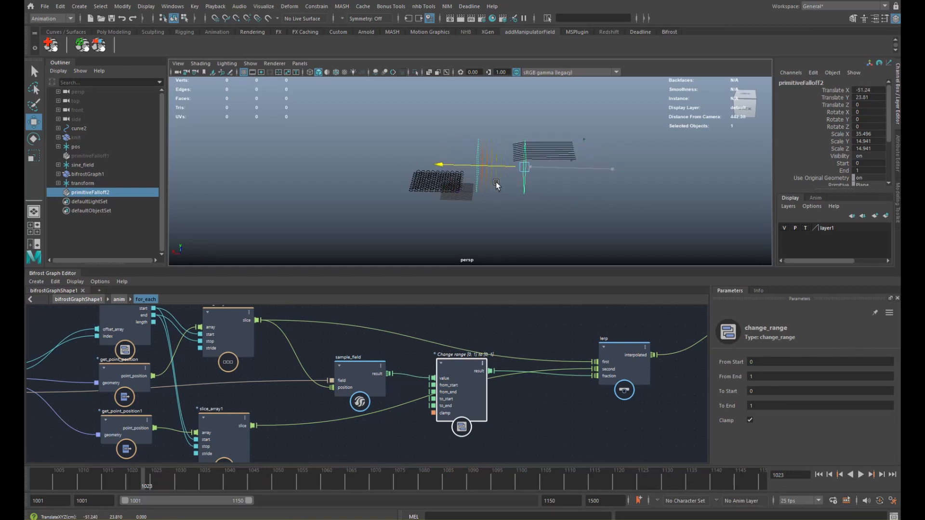
{"action": "middle_click_drag", "start_coordinate": [478, 391], "coordinate": [456, 384], "text": "alt"}
- Feed change_range into a new evaluate_fcurve node and ease its curve into an S-shape
{"action": "left_click_drag", "start_coordinate": [456, 384], "coordinate": [449, 387]}
{"action": "left_click", "coordinate": [475, 395]}
{"action": "key", "text": "Tab"}
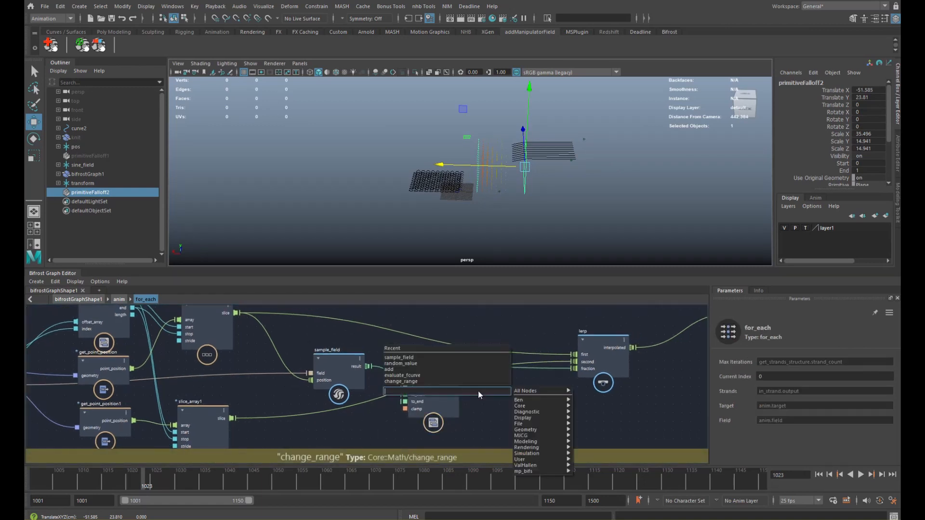
{"action": "type", "text": "fcu"}
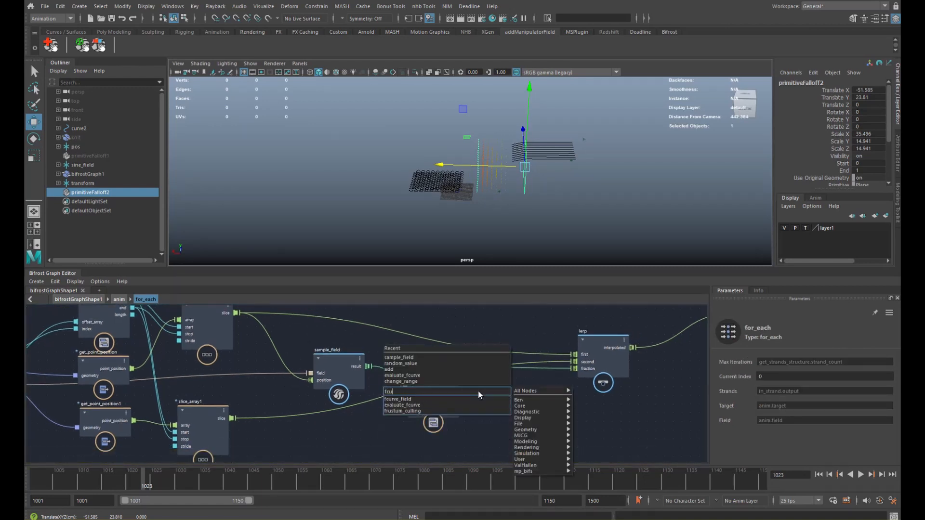
{"action": "key", "text": "Down"}
{"action": "key", "text": "Down"}
{"action": "key", "text": "Return"}
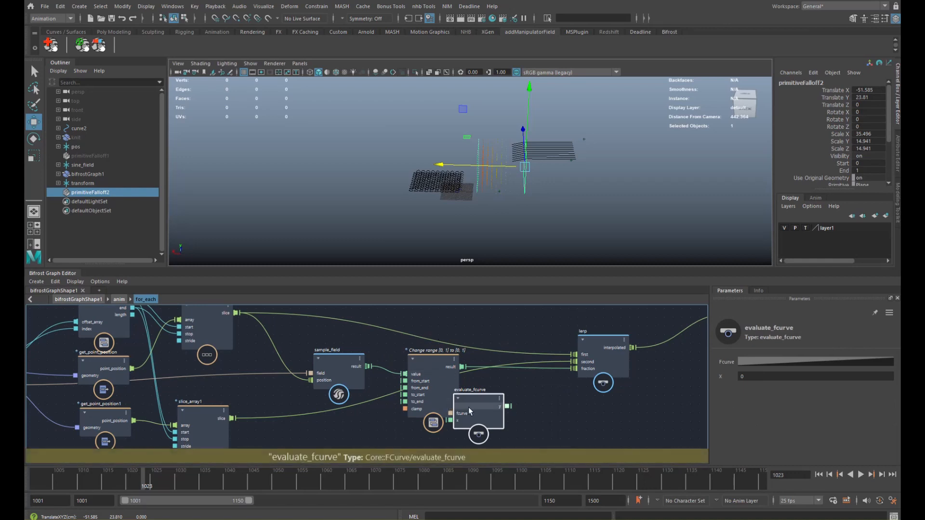
{"action": "left_click_drag", "start_coordinate": [469, 409], "coordinate": [483, 397]}
{"action": "mouse_move", "coordinate": [540, 383]}
{"action": "left_mouse_down"}
{"action": "mouse_move", "coordinate": [573, 377]}
{"action": "mouse_move", "coordinate": [536, 378]}
{"action": "left_mouse_up"}
{"action": "left_click", "coordinate": [790, 362]}
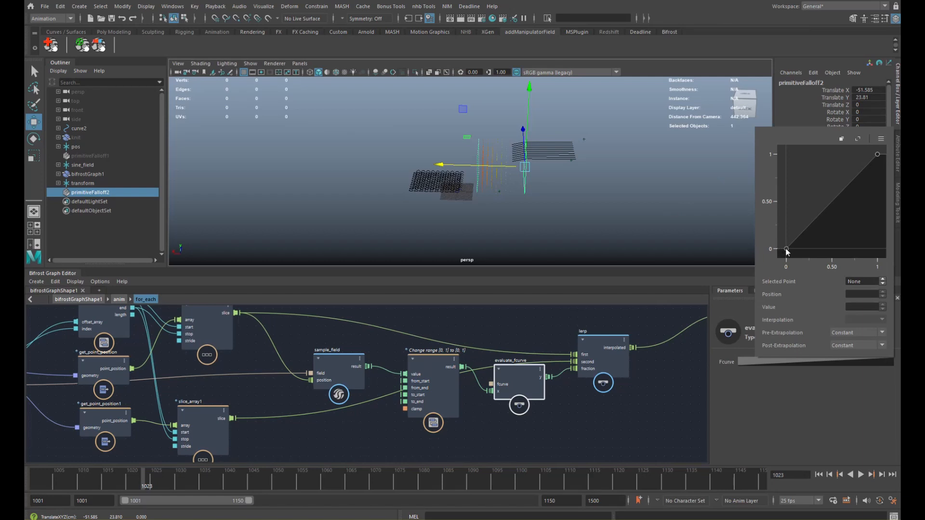
{"action": "left_click_drag", "start_coordinate": [819, 219], "coordinate": [852, 241]}
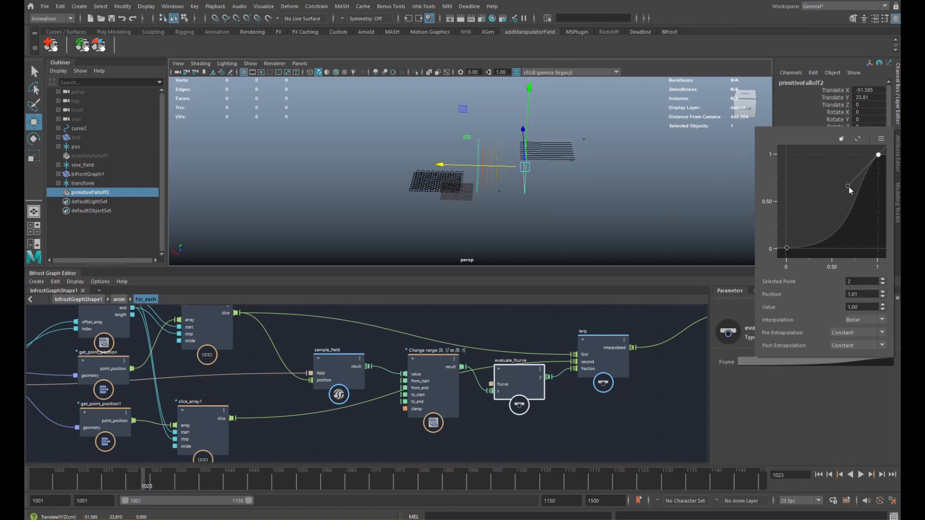
- Slide primitiveFalloff2 back and forth along X to shift the wave
{"action": "left_click_drag", "start_coordinate": [481, 165], "coordinate": [544, 176]}
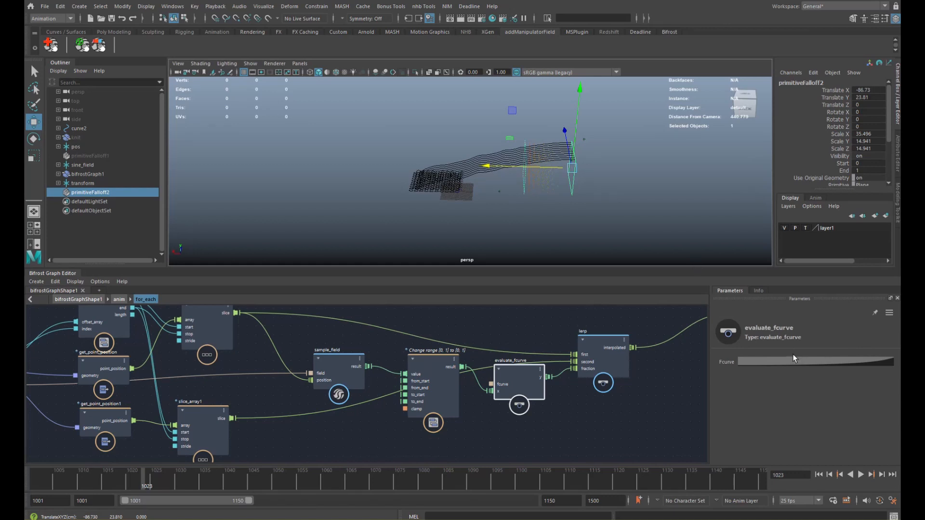
{"action": "left_click", "coordinate": [796, 361]}
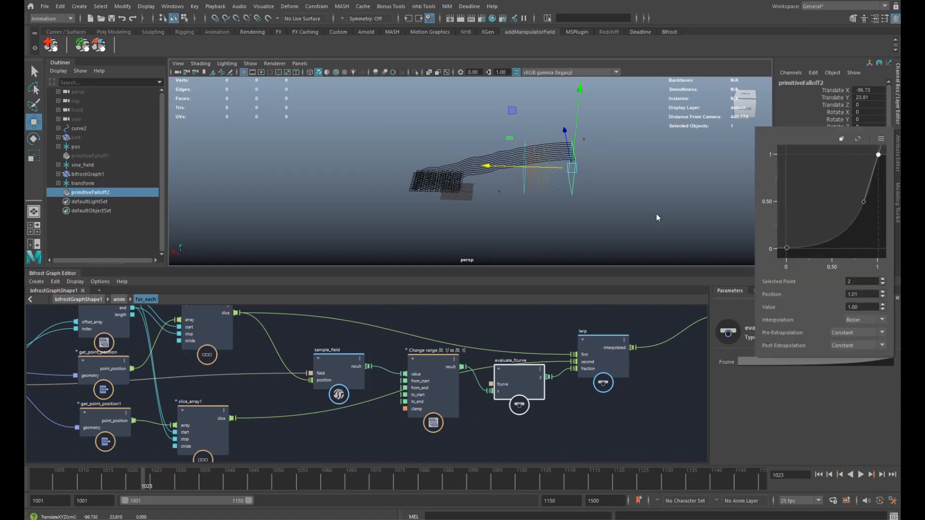
{"action": "right_click_drag", "start_coordinate": [464, 187], "coordinate": [529, 177], "text": "alt"}
{"action": "left_click_drag", "start_coordinate": [548, 165], "coordinate": [459, 179]}
{"action": "key", "text": "r"}
{"action": "key", "text": "w"}
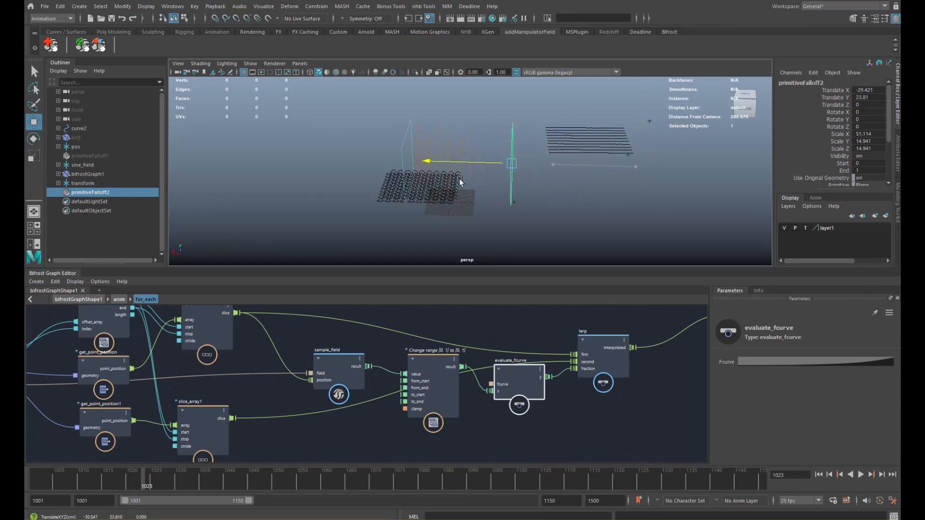
{"action": "left_click_drag", "start_coordinate": [569, 172], "coordinate": [616, 173]}
{"action": "left_click_drag", "start_coordinate": [652, 168], "coordinate": [591, 167]}
- Settle the falloff at Scale X 51.114, Translate X -76.589 and inspect the strands
{"action": "middle_click_drag", "start_coordinate": [482, 351], "coordinate": [405, 352], "text": "alt"}
{"action": "scroll", "coordinate": [372, 359], "scroll_direction": "down", "scroll_amount": 1}
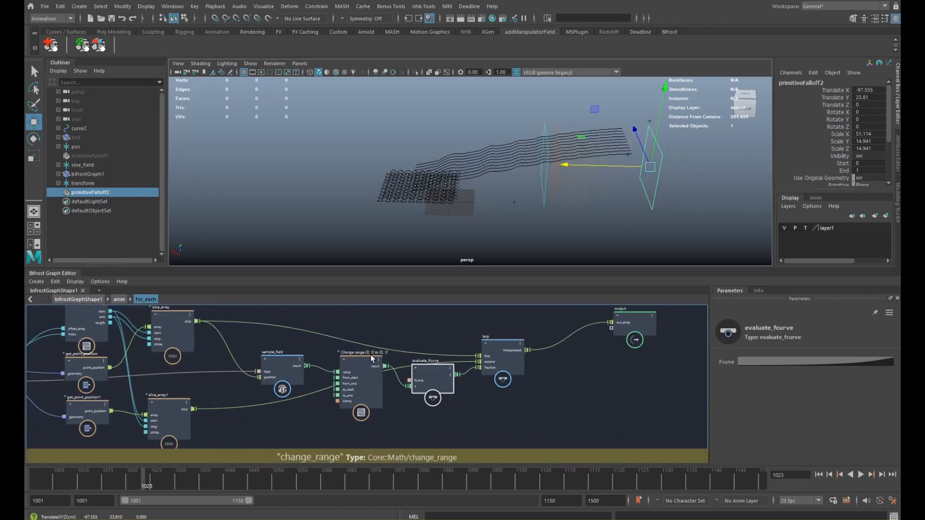
{"action": "left_click_drag", "start_coordinate": [584, 166], "coordinate": [540, 169]}
{"action": "right_click_drag", "start_coordinate": [541, 170], "coordinate": [612, 166], "text": "alt"}
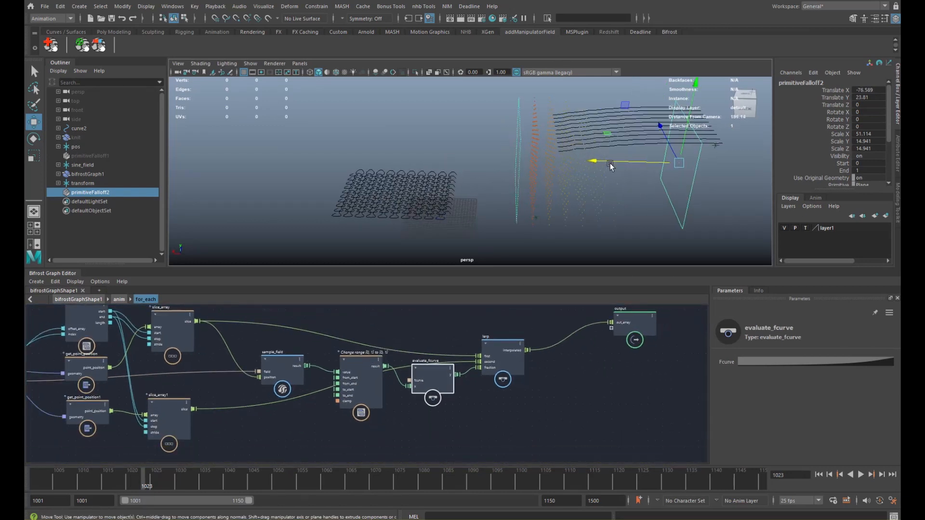
{"action": "left_click_drag", "start_coordinate": [611, 166], "coordinate": [546, 185], "text": "alt"}
{"action": "middle_click_drag", "start_coordinate": [289, 383], "coordinate": [406, 386], "text": "alt"}
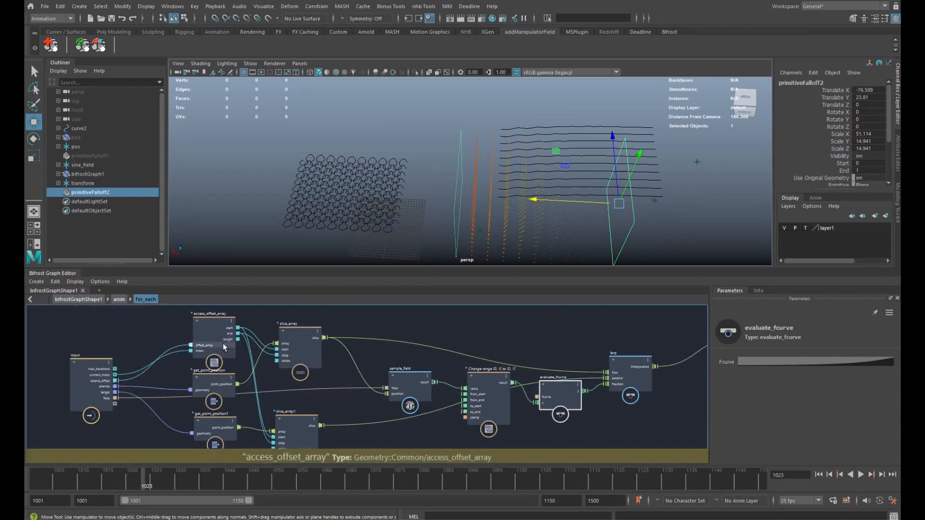
- Create a random_value node indexed by the loop's current_index
{"action": "left_click", "coordinate": [379, 323]}
{"action": "key", "text": "Tab"}
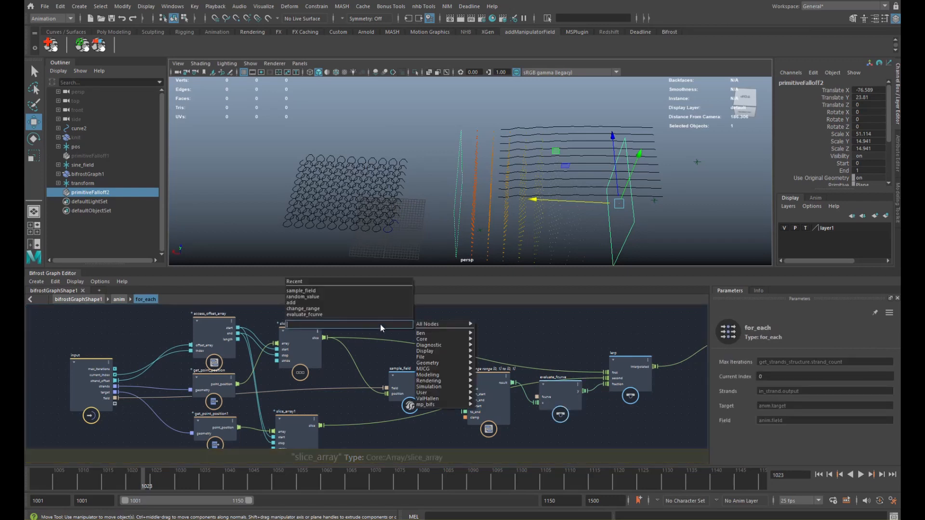
{"action": "type", "text": "random"}
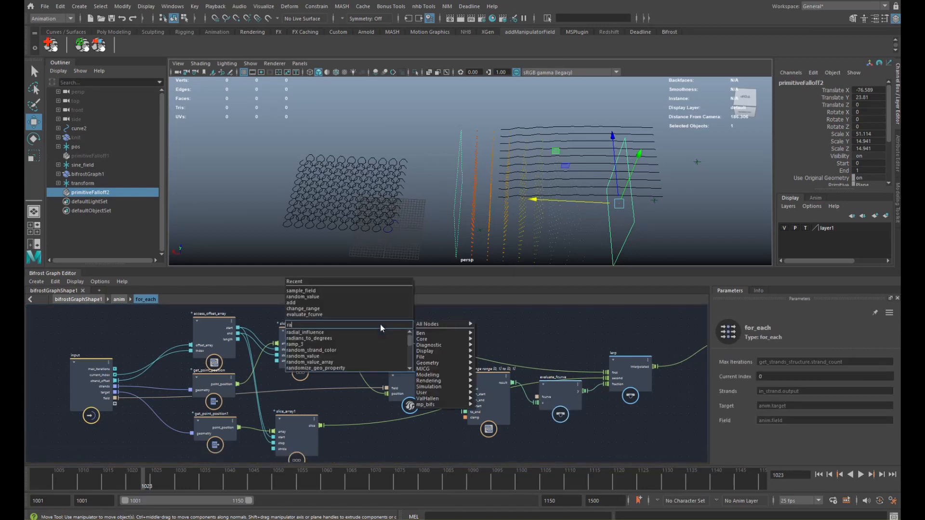
{"action": "key", "text": "Down"}
{"action": "key", "text": "Down"}
{"action": "key", "text": "Return"}
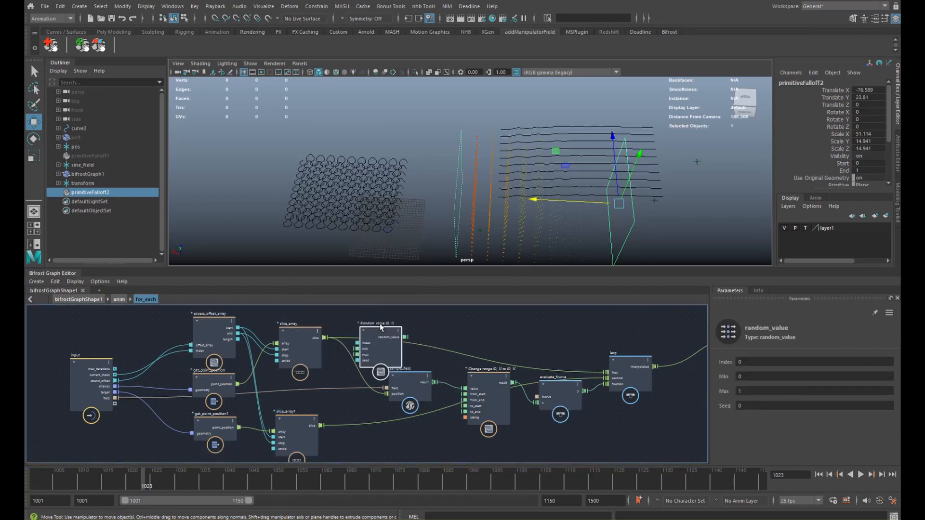
{"action": "left_click_drag", "start_coordinate": [373, 327], "coordinate": [372, 323]}
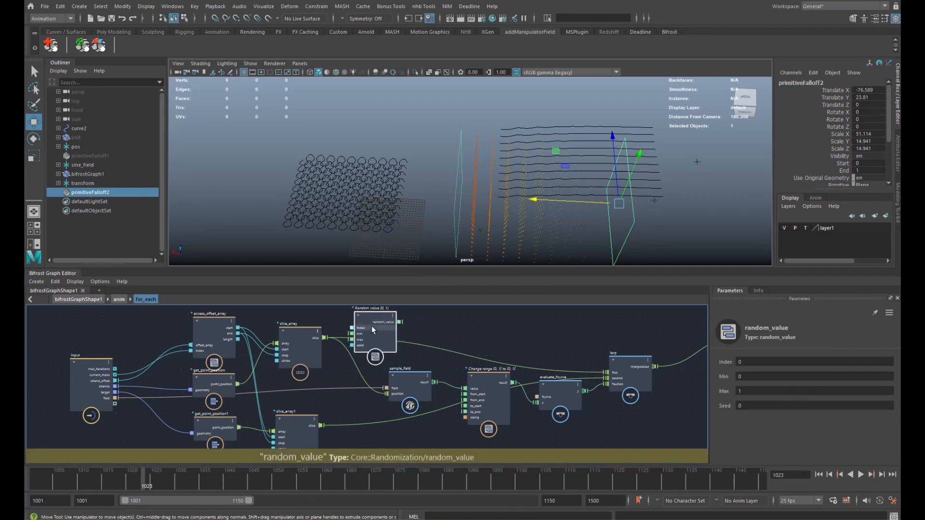
{"action": "left_click_drag", "start_coordinate": [114, 378], "coordinate": [359, 370]}
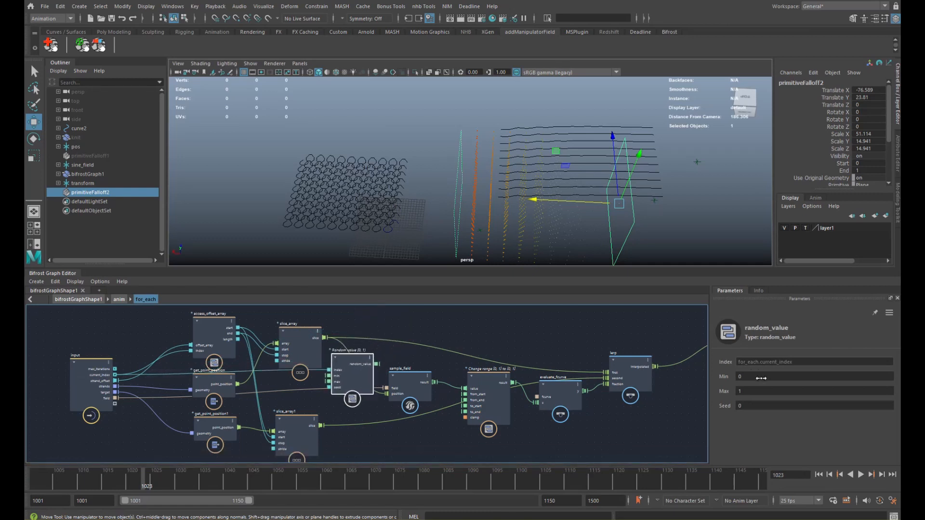
- Set random_value's Min to -0.2 and Max to 0.2, placed beside sample_field
{"action": "left_click", "coordinate": [761, 378]}
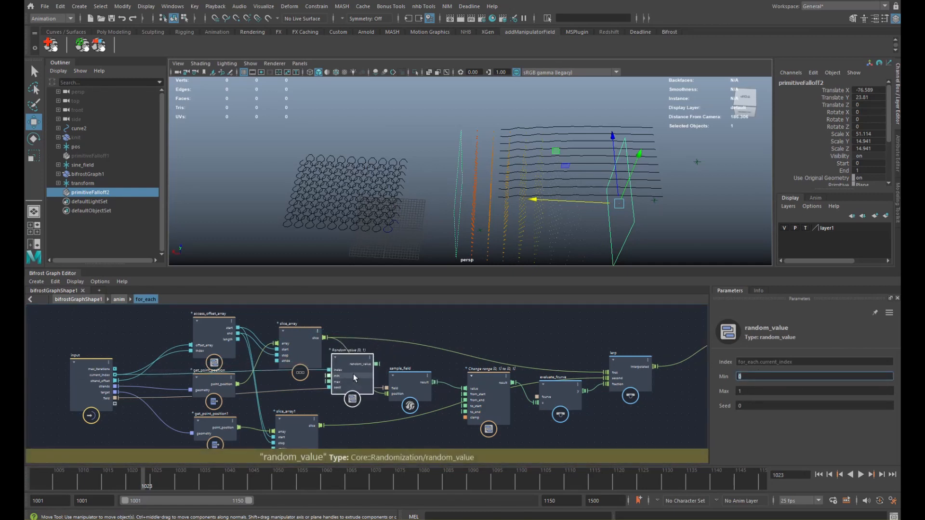
{"action": "left_click_drag", "start_coordinate": [353, 374], "coordinate": [416, 324]}
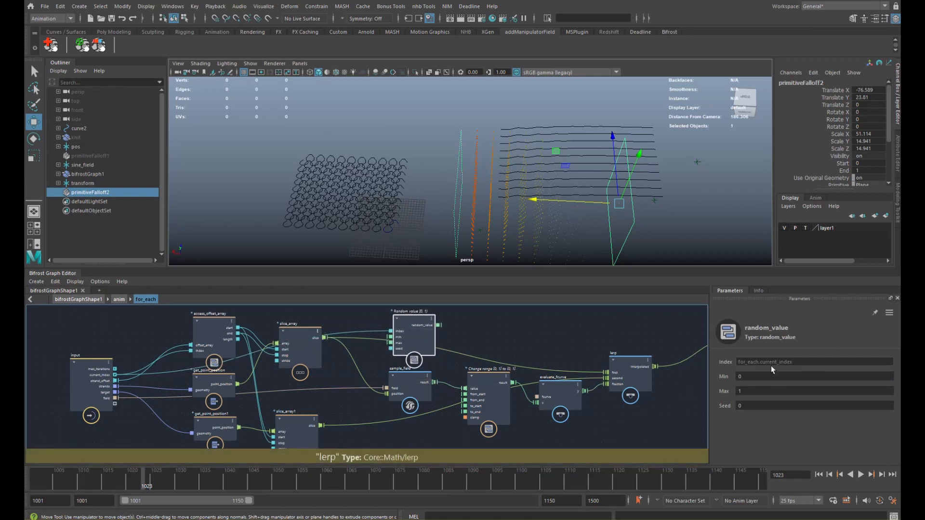
{"action": "left_click", "coordinate": [758, 376]}
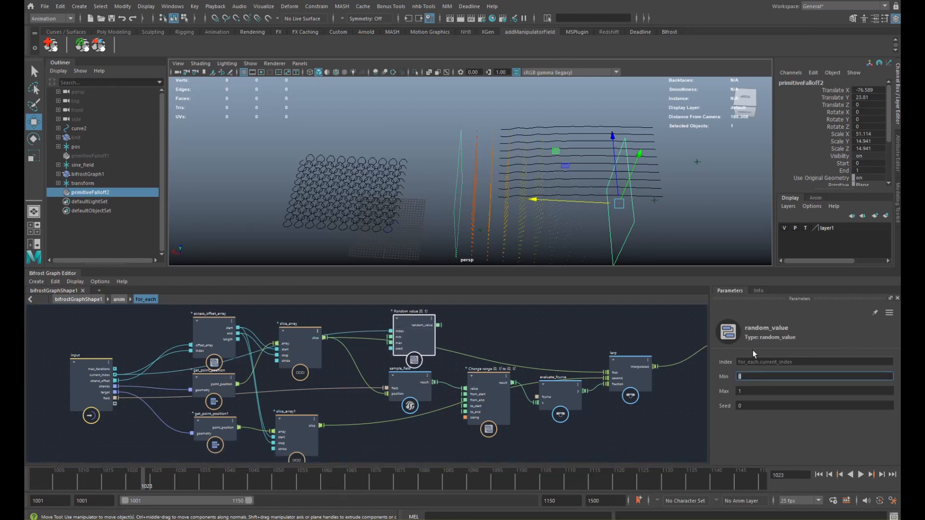
{"action": "key", "text": "Tab"}
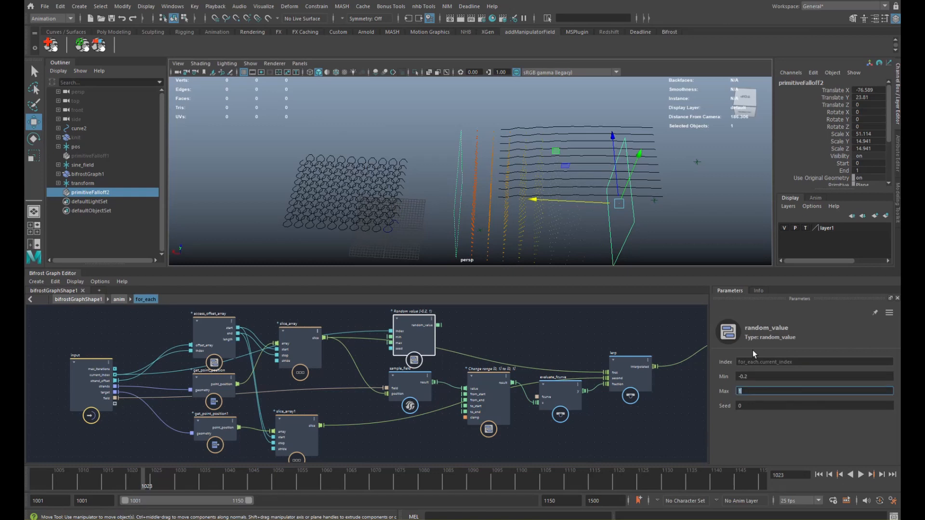
{"action": "type", "text": ".2"}
{"action": "key", "text": "Return"}
{"action": "left_click_drag", "start_coordinate": [410, 383], "coordinate": [390, 387]}
- Create an add node that combines sample_field's result with the random value
{"action": "left_click_drag", "start_coordinate": [414, 339], "coordinate": [400, 344]}
{"action": "left_click", "coordinate": [456, 334]}
{"action": "key", "text": "Tab"}
{"action": "type", "text": "add"}
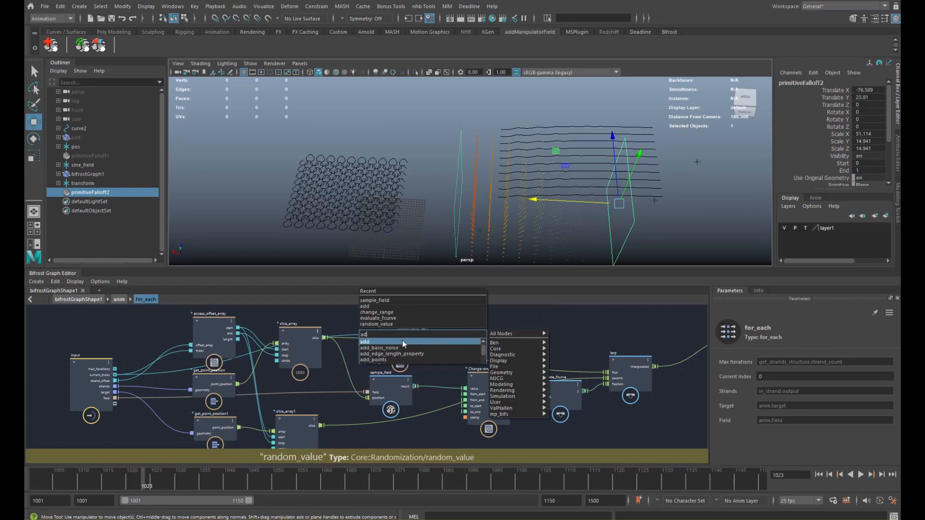
{"action": "key", "text": "Return"}
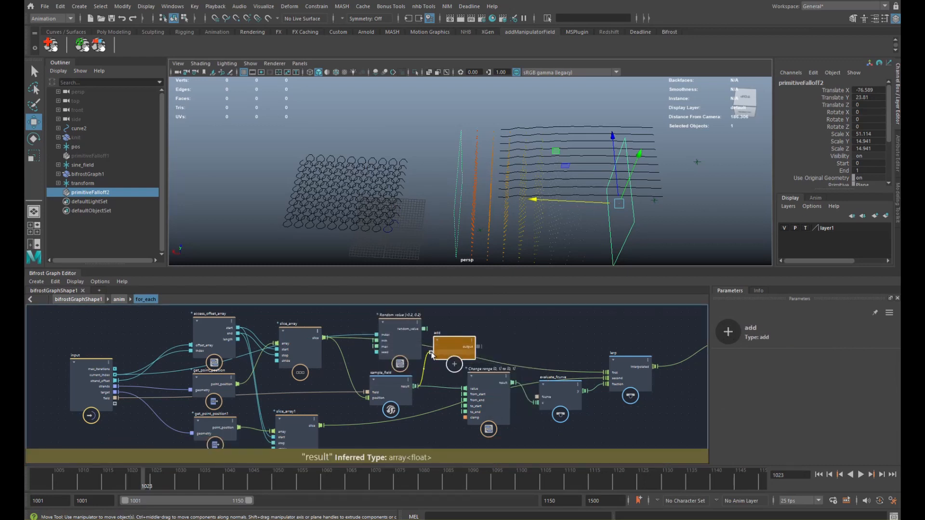
{"action": "left_click_drag", "start_coordinate": [432, 355], "coordinate": [431, 353]}
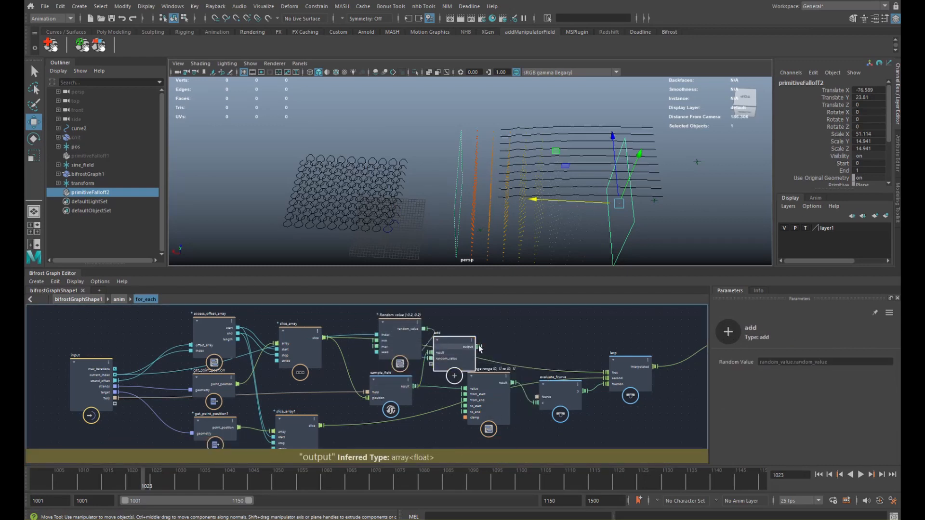
- Tidy the change_range, sample_field, random_value, add and slice_array nodes, then slide the falloff along X
{"action": "left_click_drag", "start_coordinate": [492, 394], "coordinate": [500, 399]}
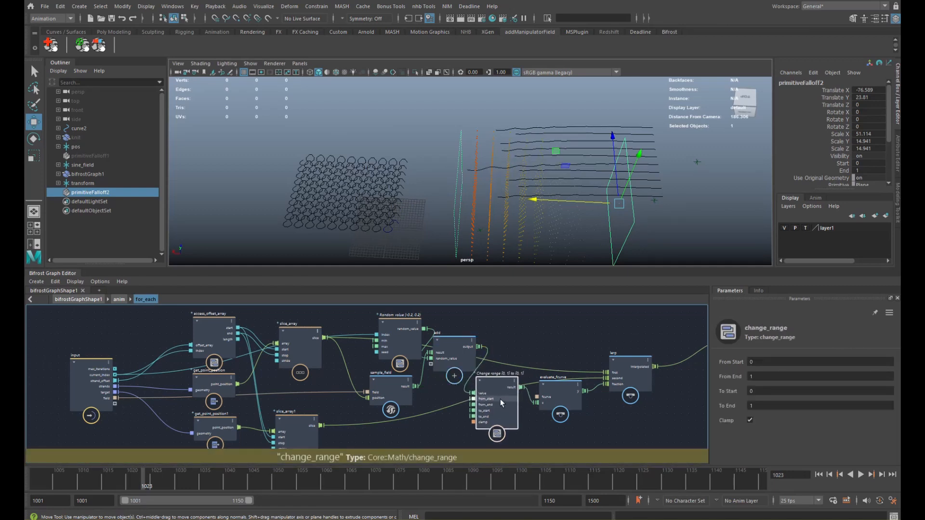
{"action": "left_click_drag", "start_coordinate": [395, 384], "coordinate": [381, 394]}
{"action": "left_click_drag", "start_coordinate": [396, 345], "coordinate": [370, 368]}
{"action": "left_click_drag", "start_coordinate": [438, 354], "coordinate": [378, 400]}
{"action": "left_click_drag", "start_coordinate": [297, 346], "coordinate": [297, 328]}
{"action": "left_click_drag", "start_coordinate": [565, 201], "coordinate": [443, 204]}
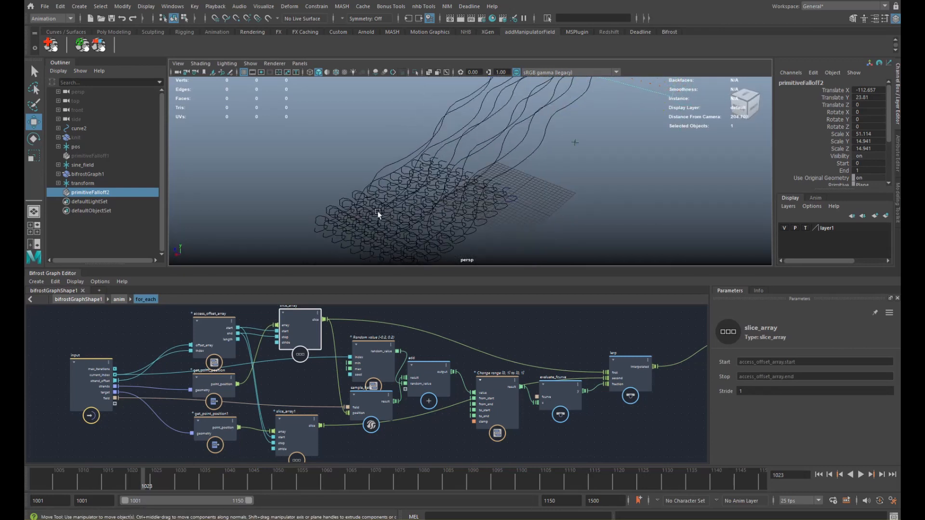
- In the top-level graph, delete the merge_geometry1-to-output connection
{"action": "left_click", "coordinate": [79, 300]}
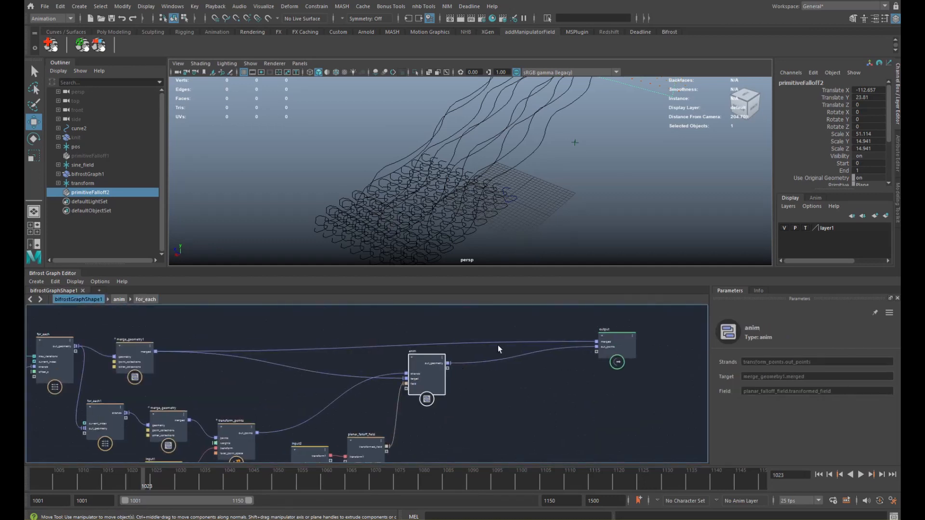
{"action": "left_click", "coordinate": [548, 342]}
{"action": "key", "text": "Delete"}
- Move primitiveFalloff2 to Translate X -119.65, near the strand tips
{"action": "right_click_drag", "start_coordinate": [511, 194], "coordinate": [469, 152], "text": "alt"}
{"action": "middle_click_drag", "start_coordinate": [607, 114], "coordinate": [470, 218], "text": "alt"}
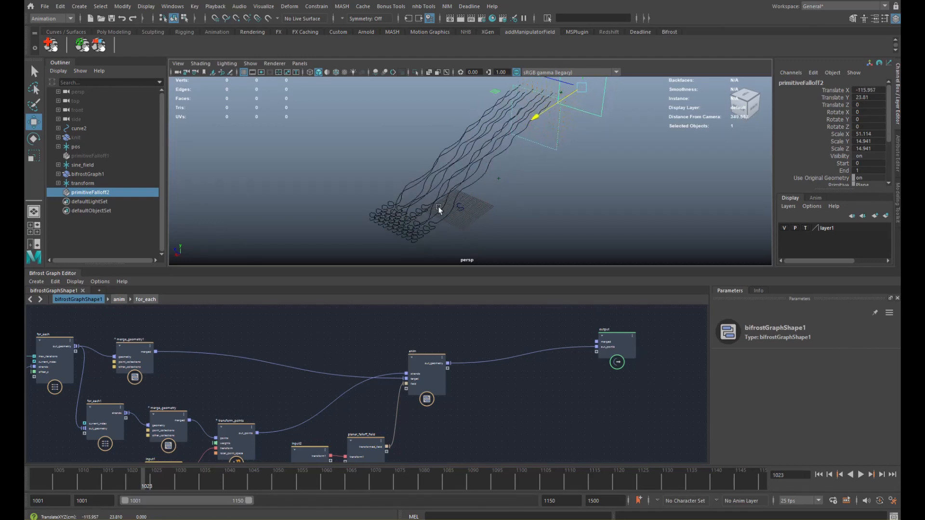
{"action": "middle_click_drag", "start_coordinate": [493, 140], "coordinate": [538, 116]}
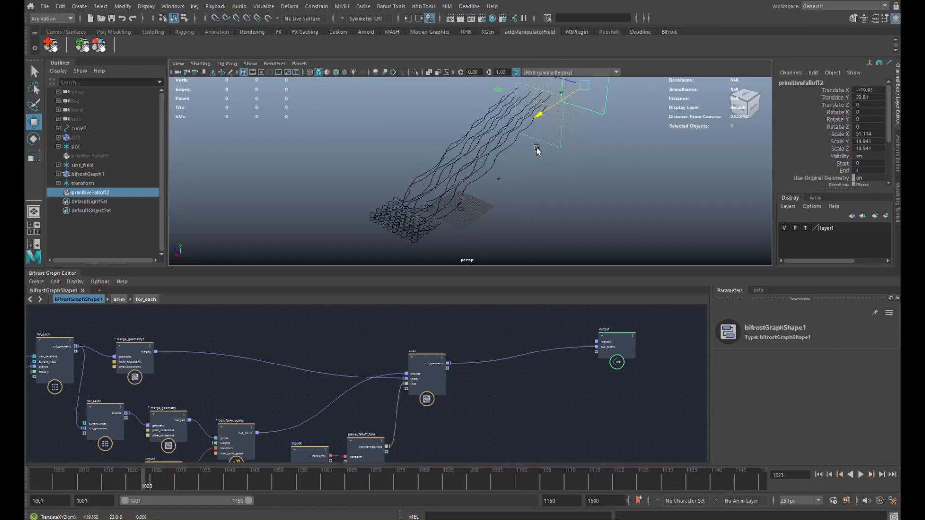
{"action": "middle_click_drag", "start_coordinate": [475, 363], "coordinate": [434, 338]}
- Rearrange the anim and output nodes in the graph
{"action": "left_click_drag", "start_coordinate": [394, 349], "coordinate": [398, 331]}
{"action": "middle_click_drag", "start_coordinate": [576, 328], "coordinate": [543, 326], "text": "alt"}
{"action": "left_click_drag", "start_coordinate": [543, 326], "coordinate": [589, 326]}
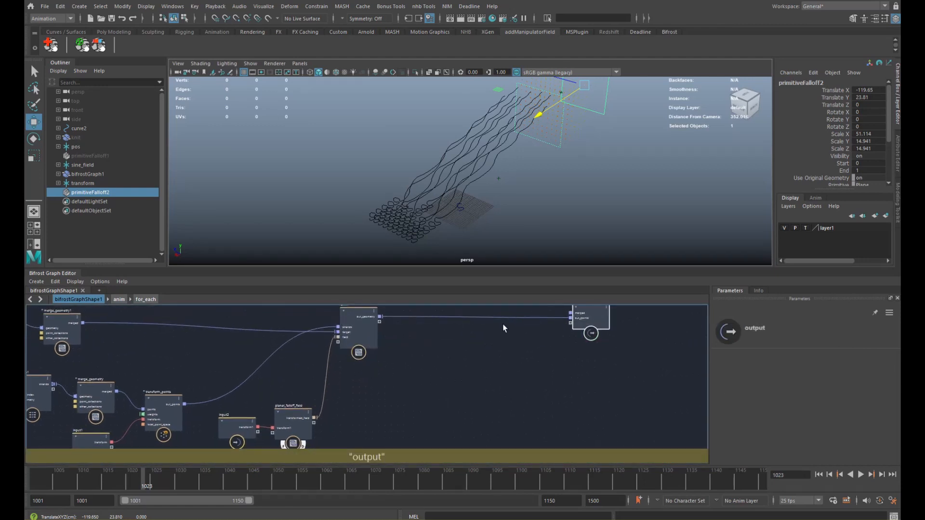
{"action": "middle_click_drag", "start_coordinate": [431, 315], "coordinate": [411, 325], "text": "alt"}
- Insert a smooth_strands node (10 iterations) between anim and the output's out_points
{"action": "key", "text": "Tab"}
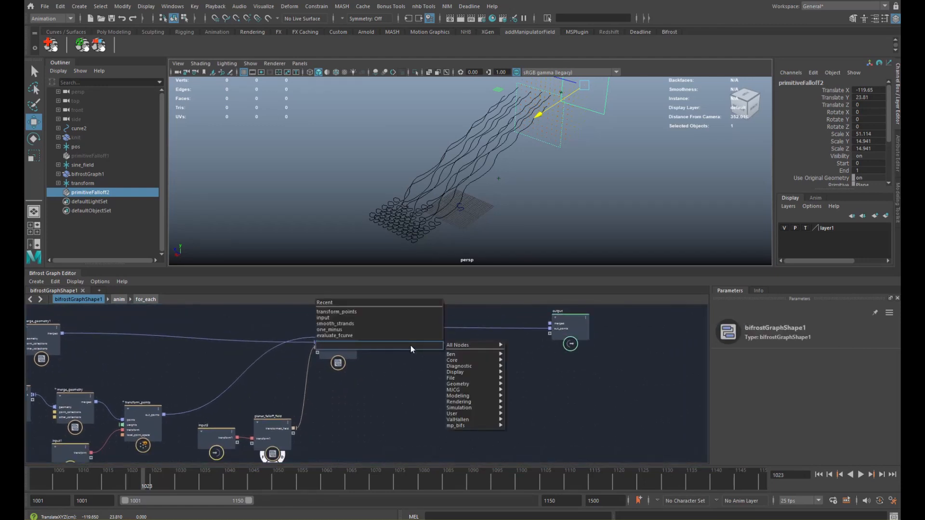
{"action": "type", "text": "smo"}
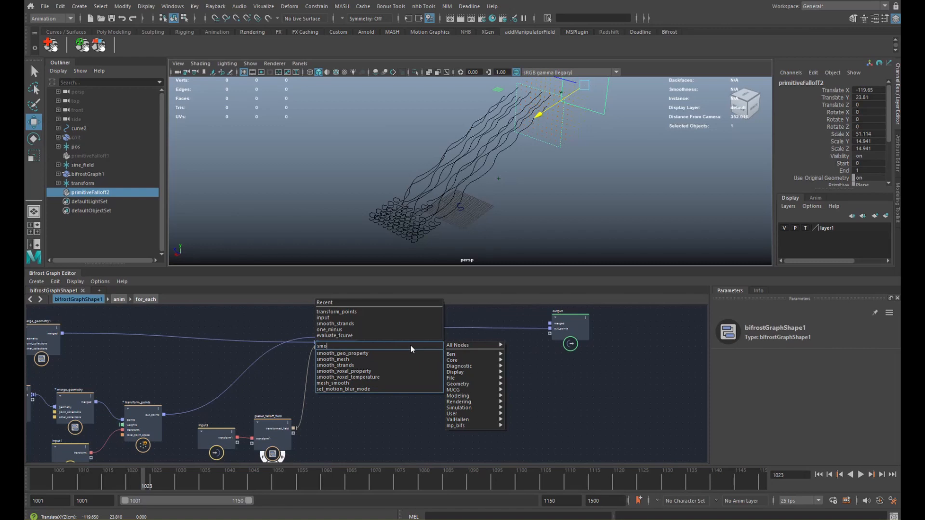
{"action": "key", "text": "Down"}
{"action": "key", "text": "Down"}
{"action": "key", "text": "Down"}
{"action": "key", "text": "Return"}
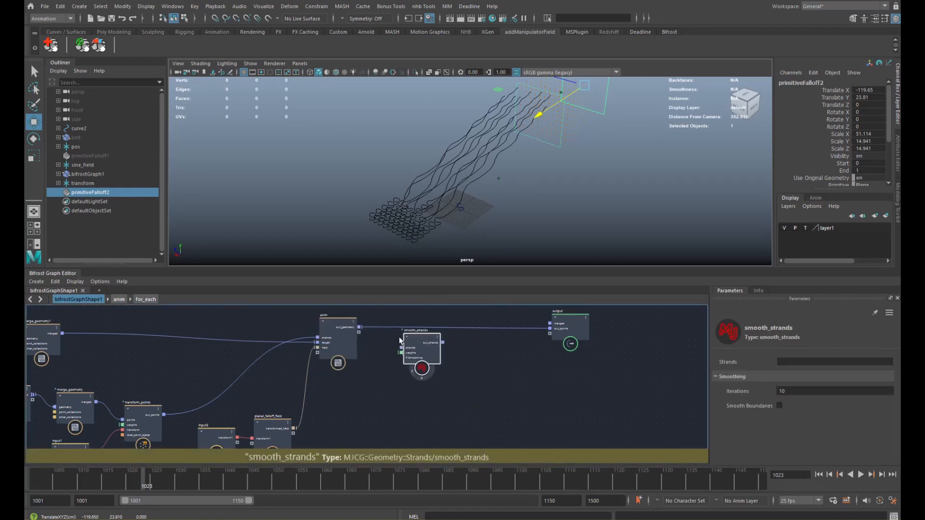
{"action": "left_click_drag", "start_coordinate": [368, 334], "coordinate": [549, 330]}
{"action": "left_click_drag", "start_coordinate": [432, 344], "coordinate": [437, 336]}
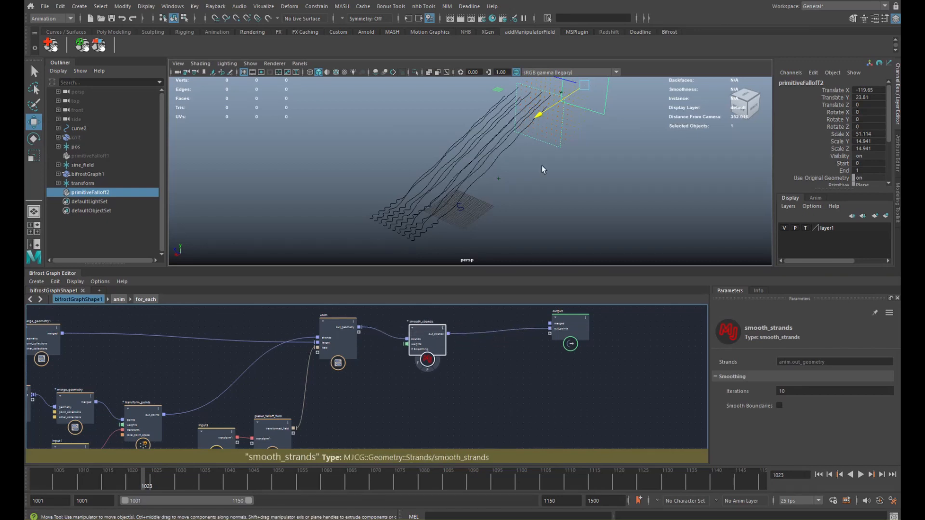
- Slide primitiveFalloff2 to Translate X -139.003 and tumble around the smoothed wavy strands
{"action": "left_click_drag", "start_coordinate": [548, 109], "coordinate": [585, 110]}
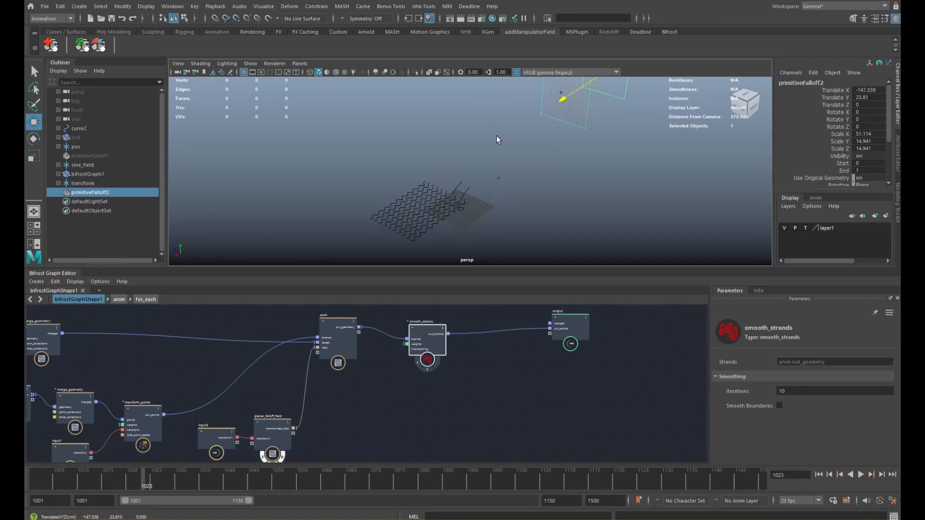
{"action": "left_click_drag", "start_coordinate": [499, 140], "coordinate": [465, 145], "text": "alt"}
{"action": "right_click_drag", "start_coordinate": [465, 145], "coordinate": [601, 119], "text": "alt"}
{"action": "middle_click_drag", "start_coordinate": [552, 116], "coordinate": [512, 146], "text": "alt"}
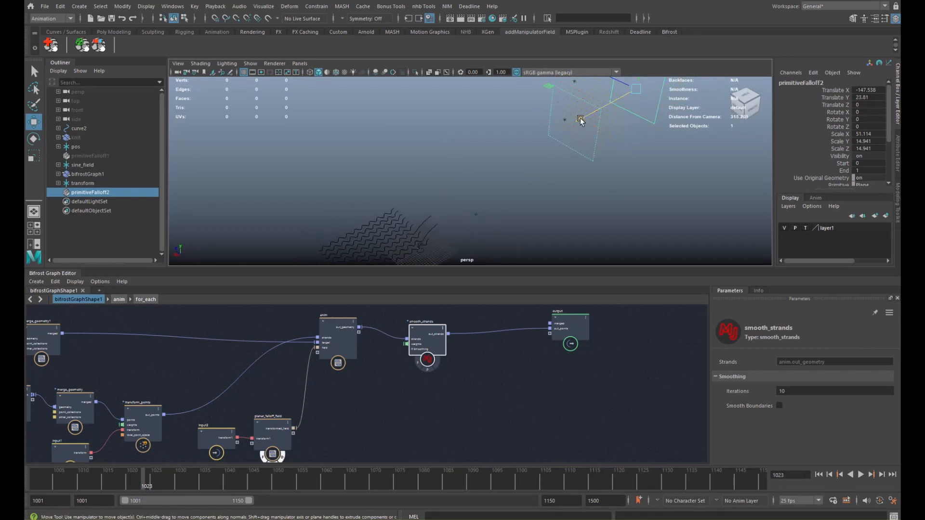
{"action": "left_click_drag", "start_coordinate": [581, 121], "coordinate": [525, 144]}
{"action": "scroll", "coordinate": [427, 343], "scroll_direction": "up", "scroll_amount": 4}
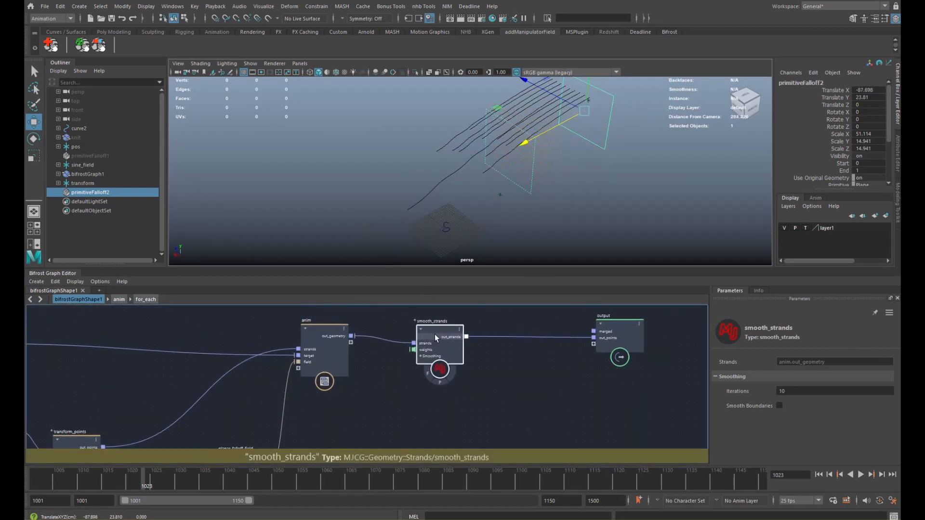
{"action": "mouse_move", "coordinate": [534, 137]}
{"action": "left_mouse_down"}
{"action": "mouse_move", "coordinate": [525, 143]}
{"action": "mouse_move", "coordinate": [612, 111]}
{"action": "left_mouse_up"}
{"action": "scroll", "coordinate": [463, 187], "scroll_direction": "up", "scroll_amount": 3}
{"action": "middle_click_drag", "start_coordinate": [421, 206], "coordinate": [473, 149], "text": "alt"}
{"action": "scroll", "coordinate": [453, 166], "scroll_direction": "up", "scroll_amount": 4}
{"action": "mouse_move", "coordinate": [450, 167]}
{"action": "left_mouse_down", "text": "alt"}
{"action": "mouse_move", "coordinate": [426, 187]}
{"action": "mouse_move", "coordinate": [471, 166]}
{"action": "mouse_move", "coordinate": [436, 226]}
{"action": "left_mouse_up", "text": "alt"}
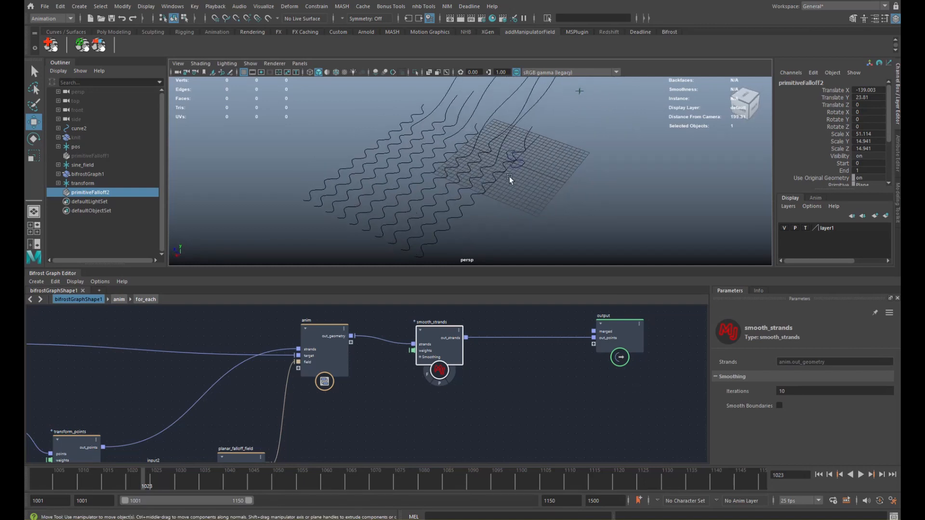
{"action": "left_click_drag", "start_coordinate": [510, 177], "coordinate": [355, 203], "text": "alt"}
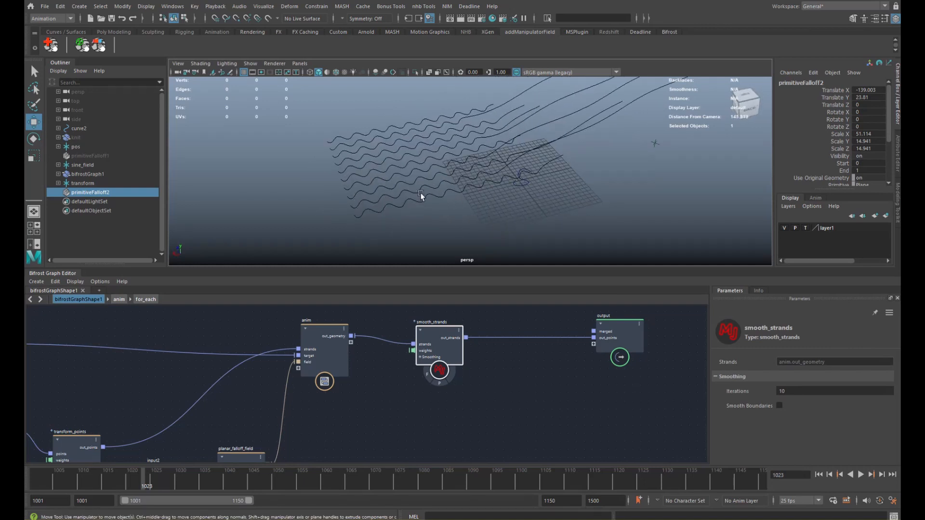
{"action": "middle_click_drag", "start_coordinate": [333, 361], "coordinate": [311, 369], "text": "alt"}
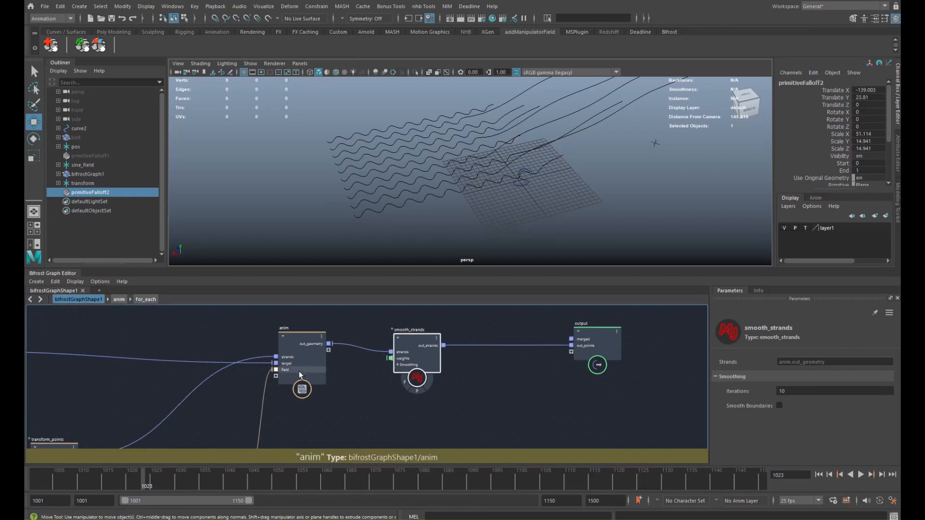
- Go into anim's for_each loop and arrange the change_range, lerp and evaluate_fcurve nodes
{"action": "left_click", "coordinate": [307, 370]}
{"action": "double_click", "coordinate": [307, 370]}
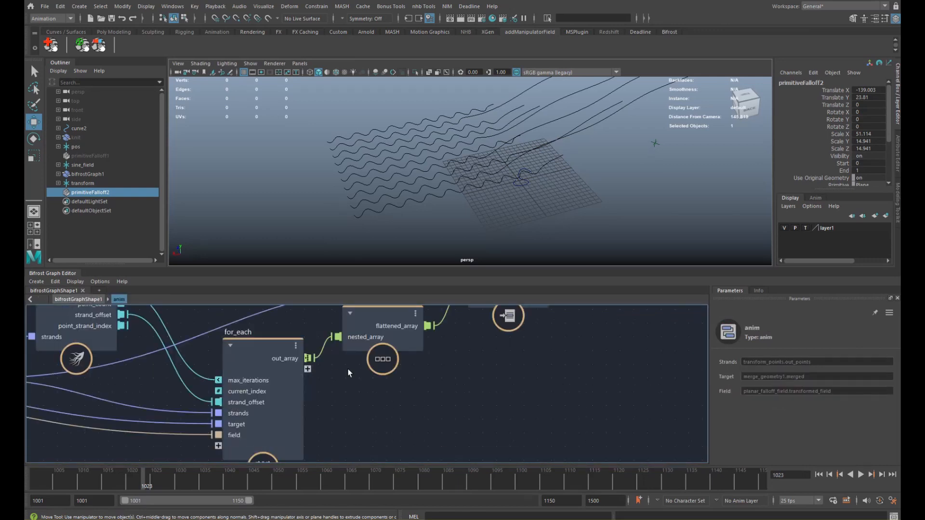
{"action": "double_click", "coordinate": [290, 365]}
{"action": "middle_click_drag", "start_coordinate": [368, 373], "coordinate": [318, 366], "text": "alt"}
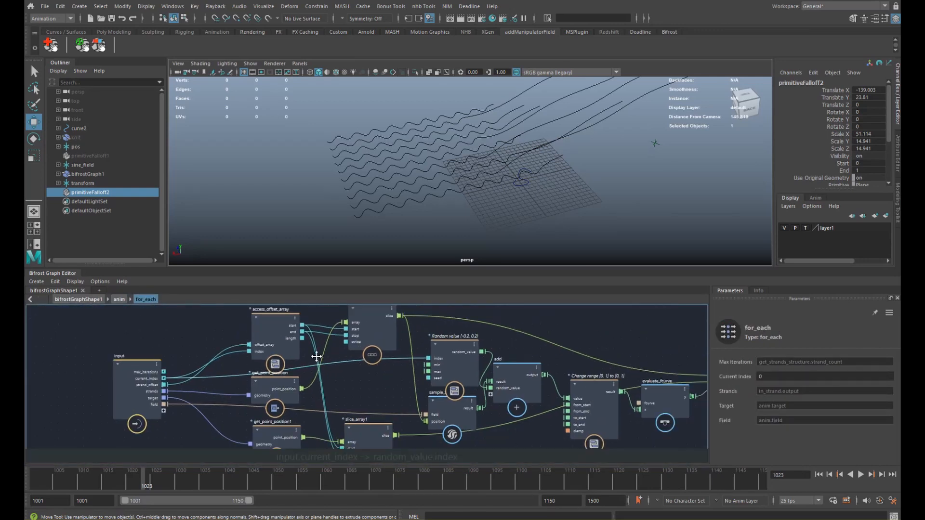
{"action": "middle_click_drag", "start_coordinate": [487, 364], "coordinate": [237, 354], "text": "alt"}
{"action": "left_click_drag", "start_coordinate": [317, 381], "coordinate": [313, 402]}
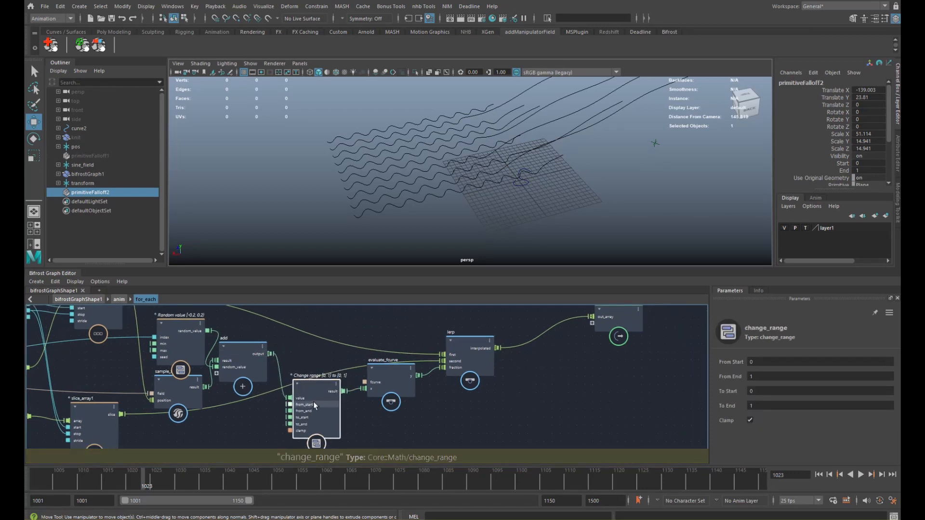
{"action": "middle_click_drag", "start_coordinate": [379, 393], "coordinate": [311, 401], "text": "alt"}
{"action": "left_click_drag", "start_coordinate": [392, 374], "coordinate": [394, 360]}
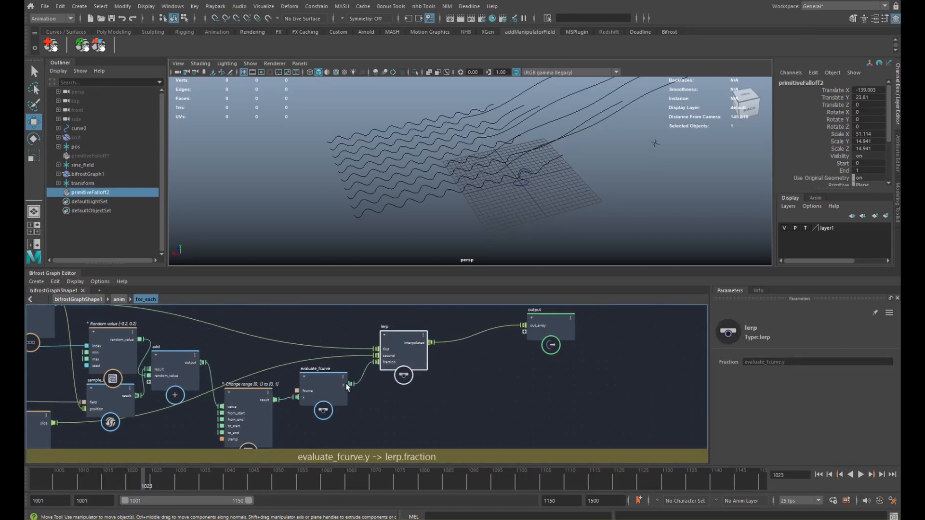
{"action": "left_click_drag", "start_coordinate": [334, 387], "coordinate": [333, 374]}
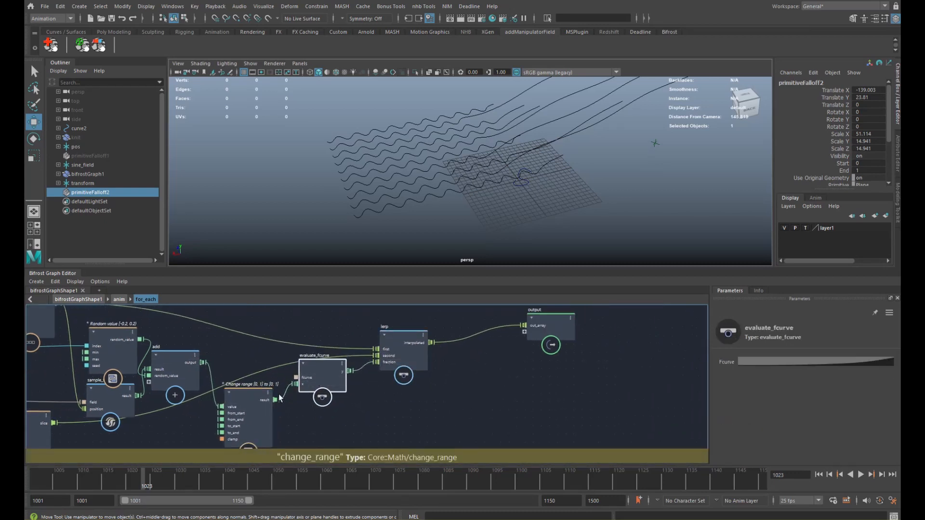
- Output change_range's result from for_each as a new port named weight
{"action": "left_click_drag", "start_coordinate": [378, 408], "coordinate": [538, 333]}
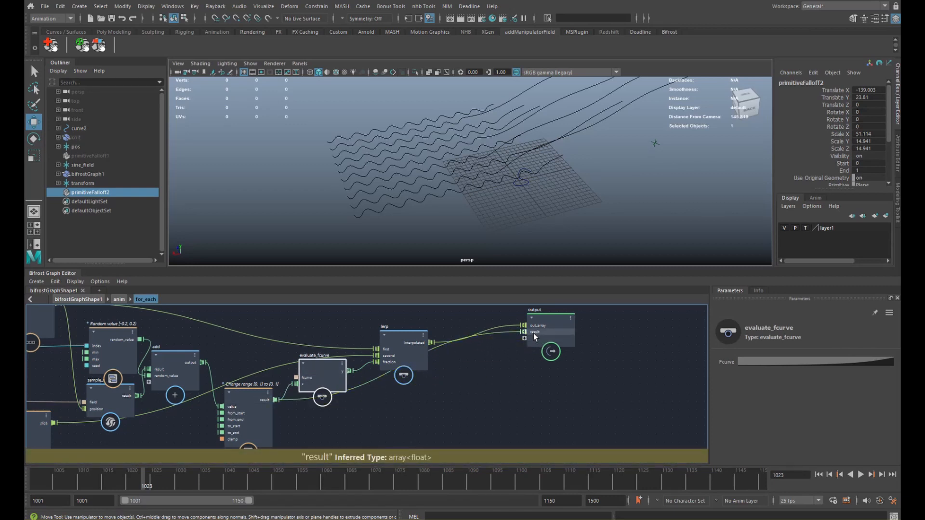
{"action": "right_click", "coordinate": [535, 333]}
{"action": "left_click", "coordinate": [544, 337]}
{"action": "type", "text": "weight"}
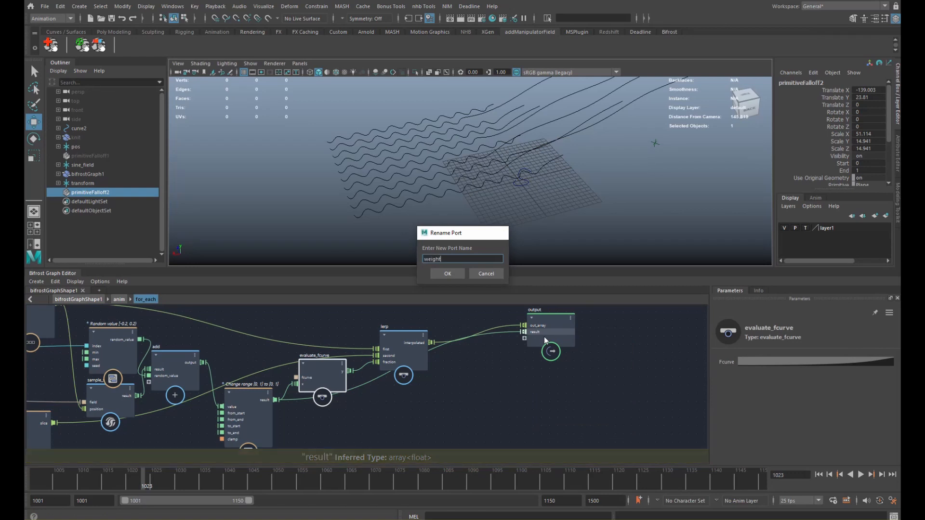
{"action": "key", "text": "Return"}
- At the anim level, duplicate flatten_nested_array for the weights and expose it as out_weight
{"action": "left_click", "coordinate": [119, 299]}
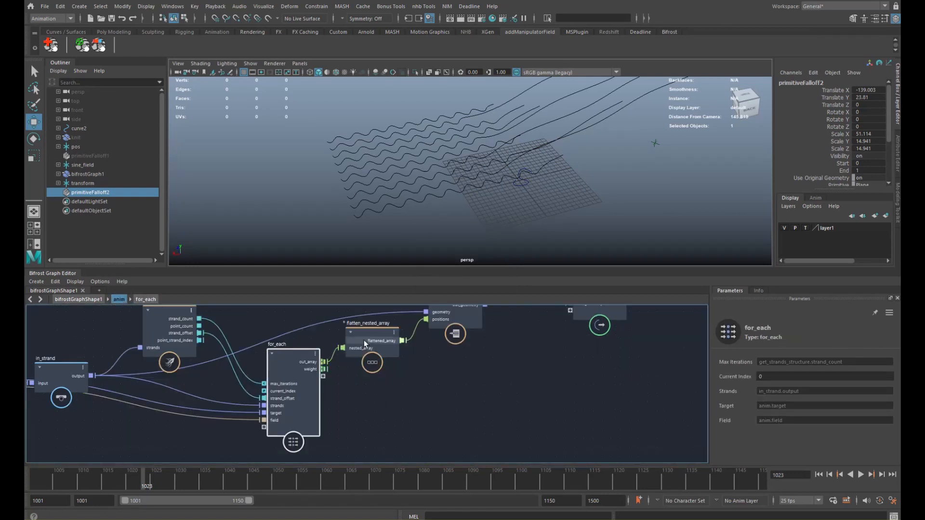
{"action": "left_click_drag", "start_coordinate": [322, 393], "coordinate": [323, 389]}
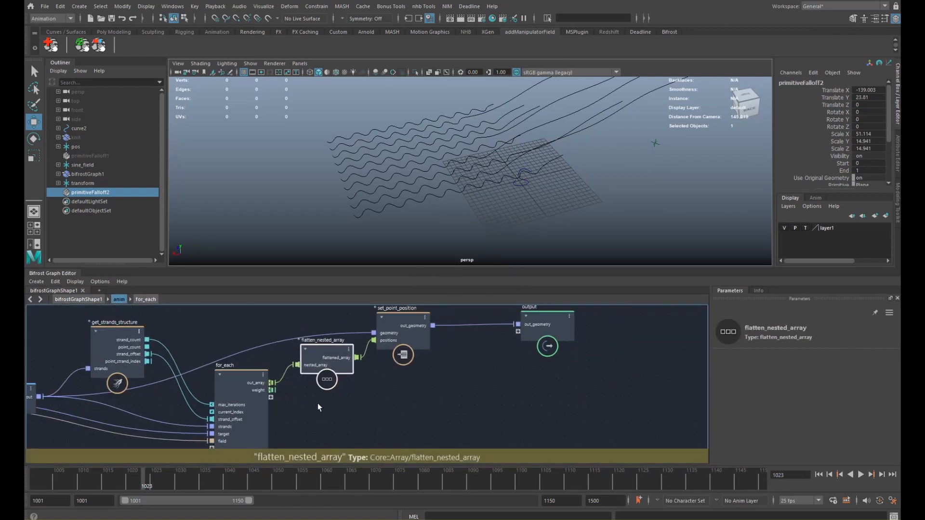
{"action": "key", "text": "ctrl+d"}
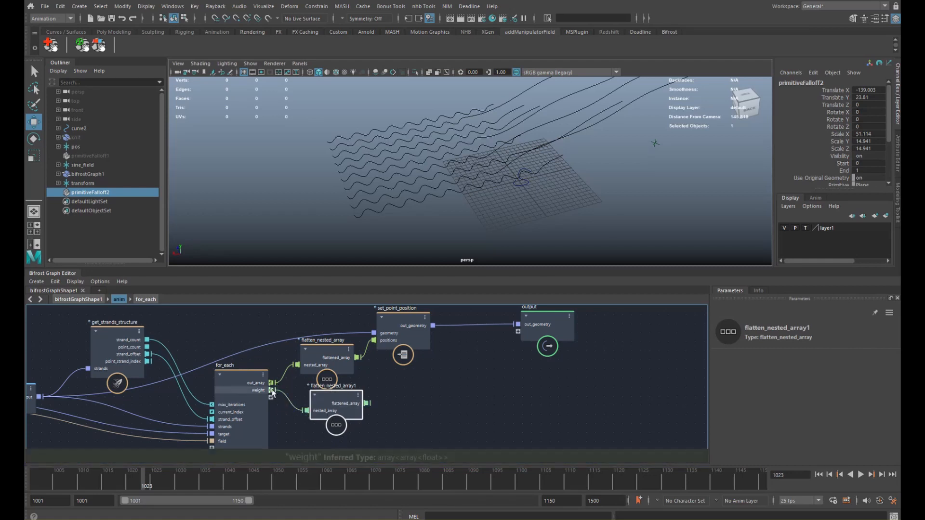
{"action": "left_click_drag", "start_coordinate": [405, 399], "coordinate": [527, 334]}
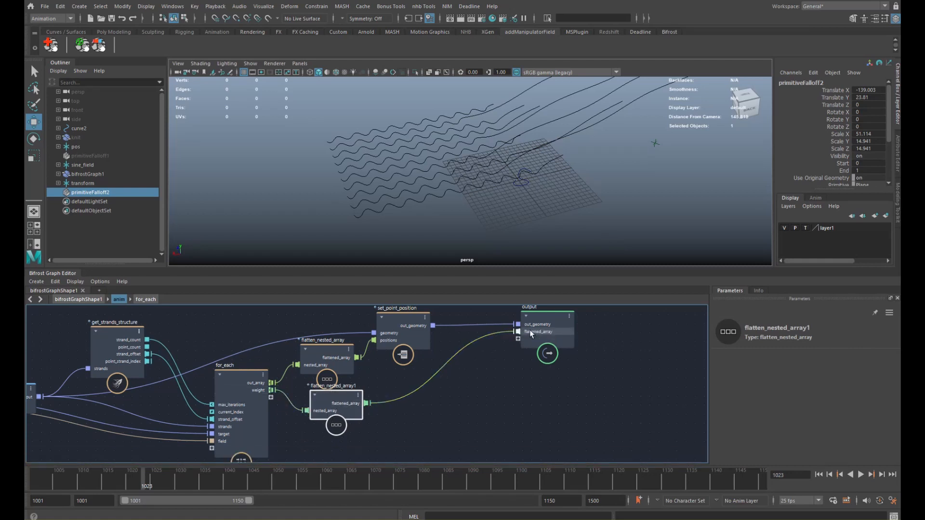
{"action": "right_click", "coordinate": [530, 330]}
{"action": "left_click", "coordinate": [546, 337]}
{"action": "type", "text": "out_we"}
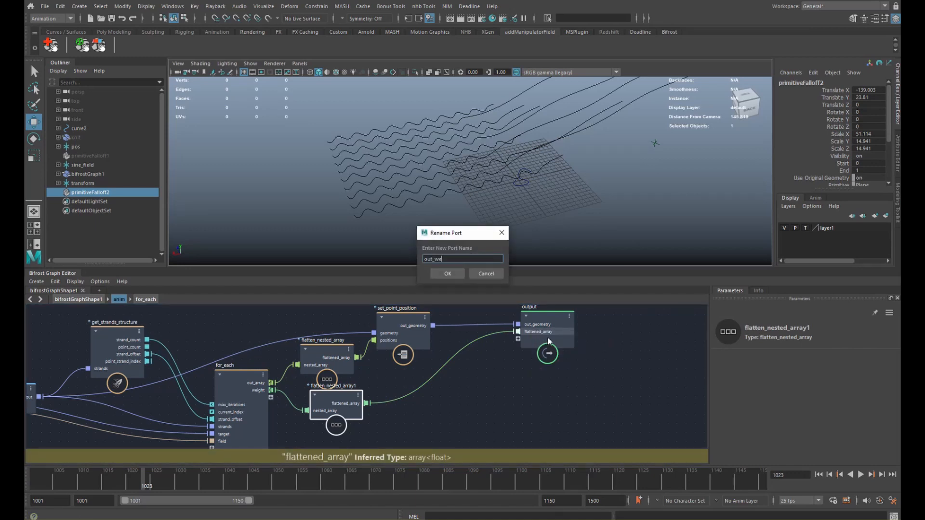
{"action": "type", "text": "ight"}
{"action": "key", "text": "Return"}
{"action": "left_click", "coordinate": [78, 299]}
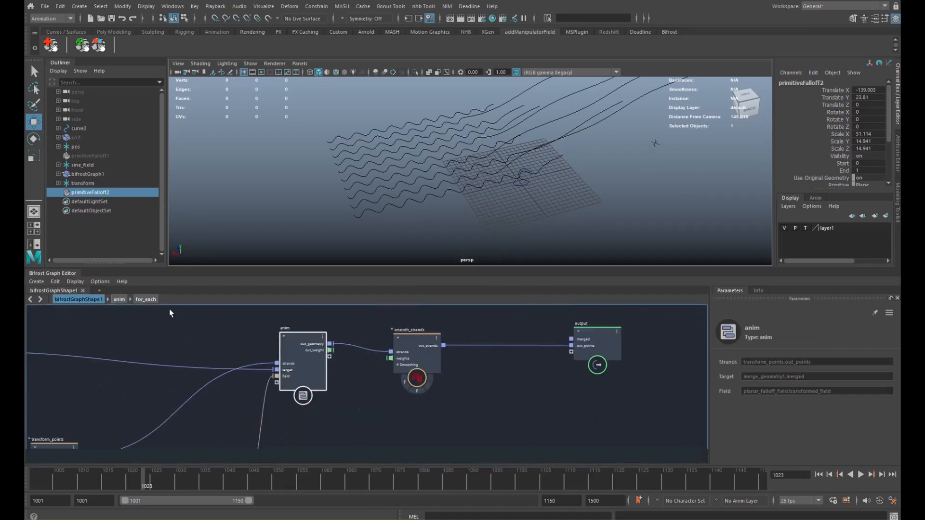
- Drive smooth_strands' weights with anim's out_weight and slide the falloff to about X -113
{"action": "left_click_drag", "start_coordinate": [329, 350], "coordinate": [455, 340]}
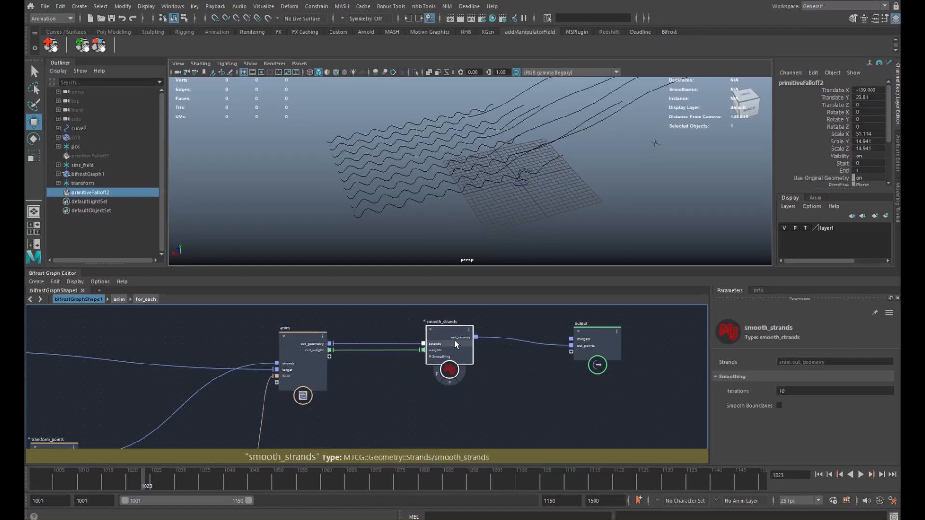
{"action": "scroll", "coordinate": [449, 196], "scroll_direction": "down", "scroll_amount": 3}
{"action": "middle_click_drag", "start_coordinate": [448, 197], "coordinate": [421, 215], "text": "alt"}
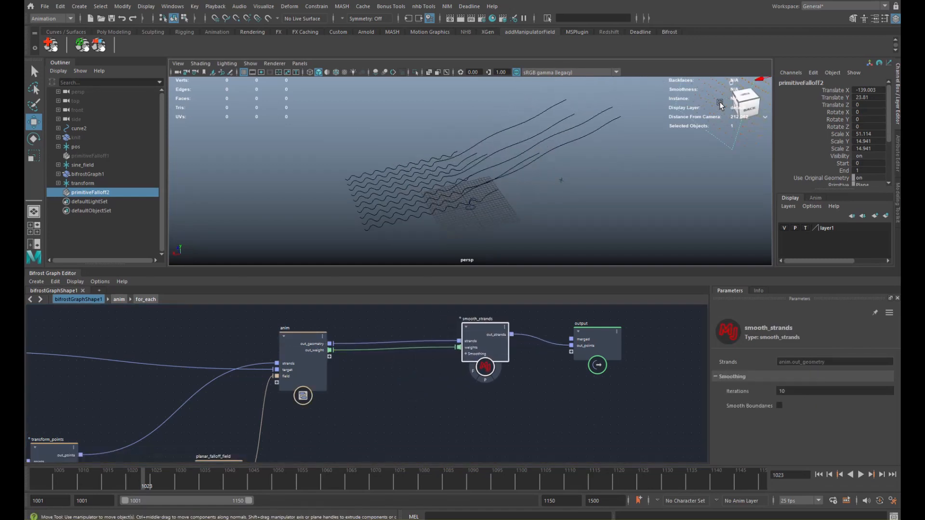
{"action": "left_click_drag", "start_coordinate": [763, 80], "coordinate": [714, 123]}
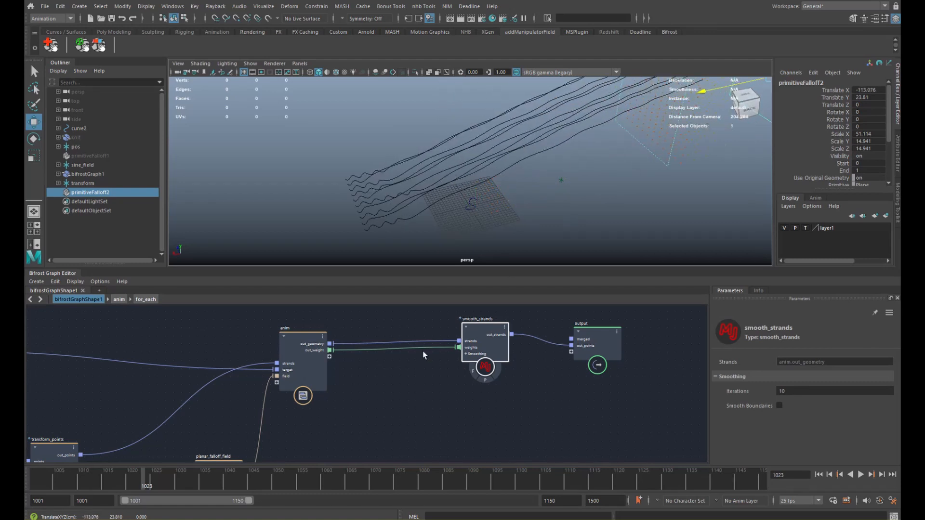
- Add a one_minus node and feed out_weight into its value port
{"action": "left_click", "coordinate": [371, 366]}
{"action": "key", "text": "Tab"}
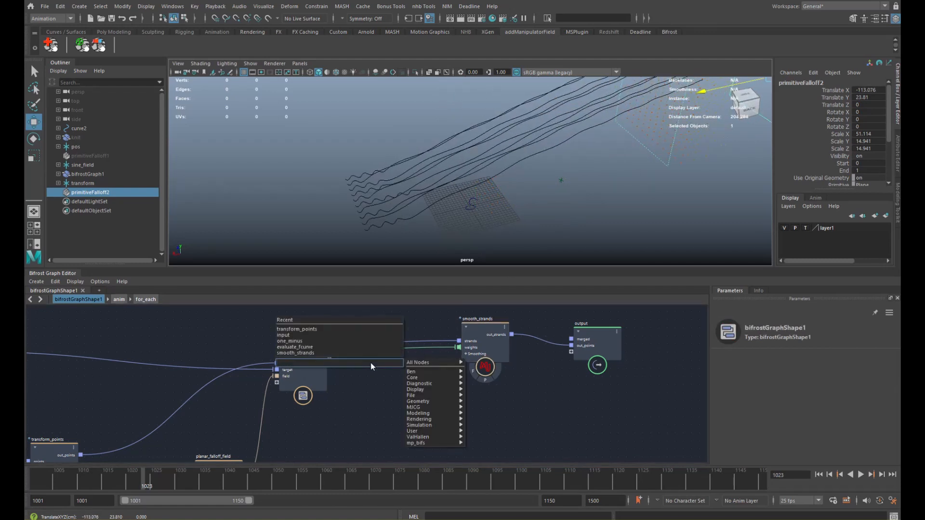
{"action": "type", "text": "one"}
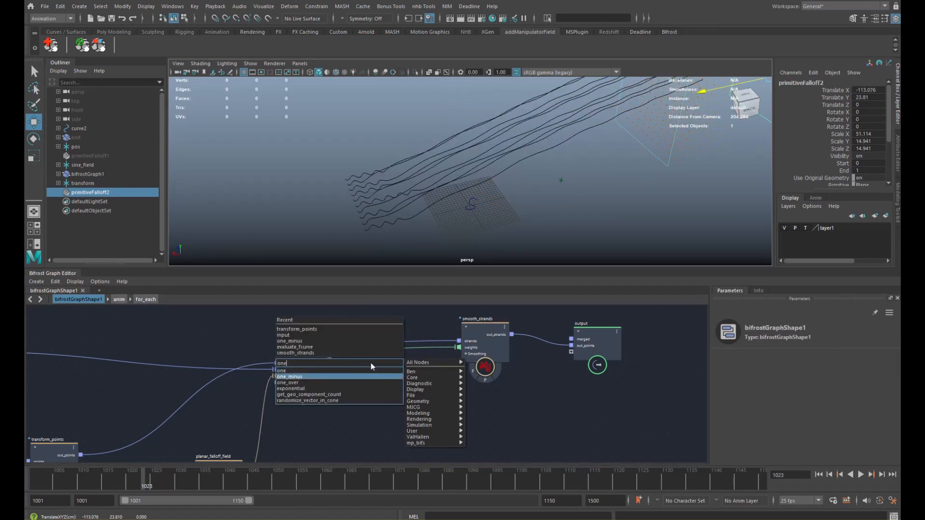
{"action": "key", "text": "Return"}
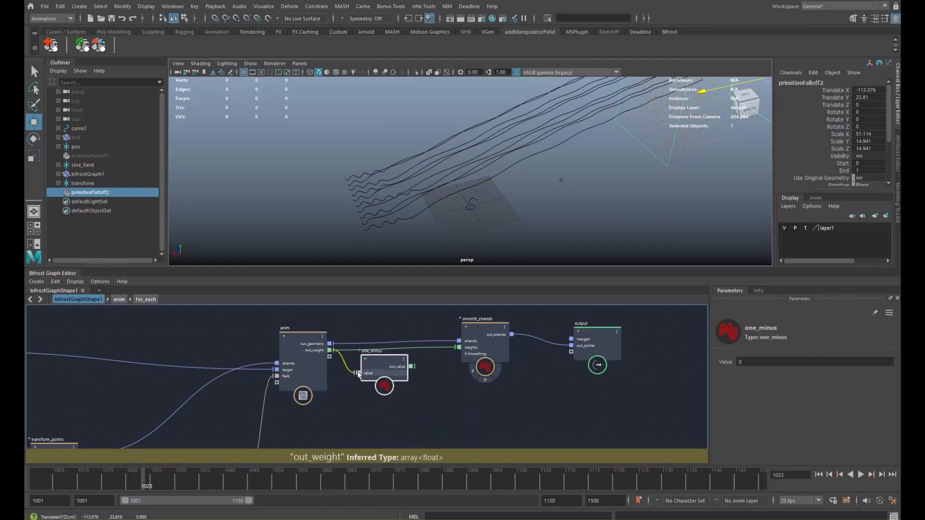
{"action": "left_click_drag", "start_coordinate": [358, 374], "coordinate": [358, 373]}
- Feed one_minus's inverted weights into smooth_strands and slide the falloff to about X -92
{"action": "left_click_drag", "start_coordinate": [467, 351], "coordinate": [466, 349]}
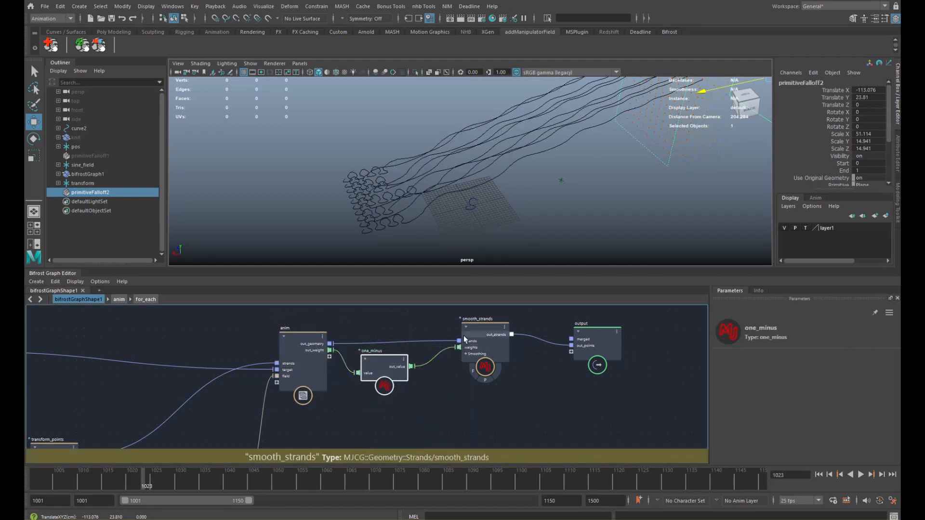
{"action": "scroll", "coordinate": [525, 160], "scroll_direction": "down", "scroll_amount": 2}
{"action": "middle_click_drag", "start_coordinate": [525, 160], "coordinate": [511, 183], "text": "alt"}
{"action": "mouse_move", "coordinate": [664, 131]}
{"action": "left_mouse_down"}
{"action": "mouse_move", "coordinate": [562, 153]}
{"action": "mouse_move", "coordinate": [670, 135]}
{"action": "mouse_move", "coordinate": [659, 139]}
{"action": "left_mouse_up"}
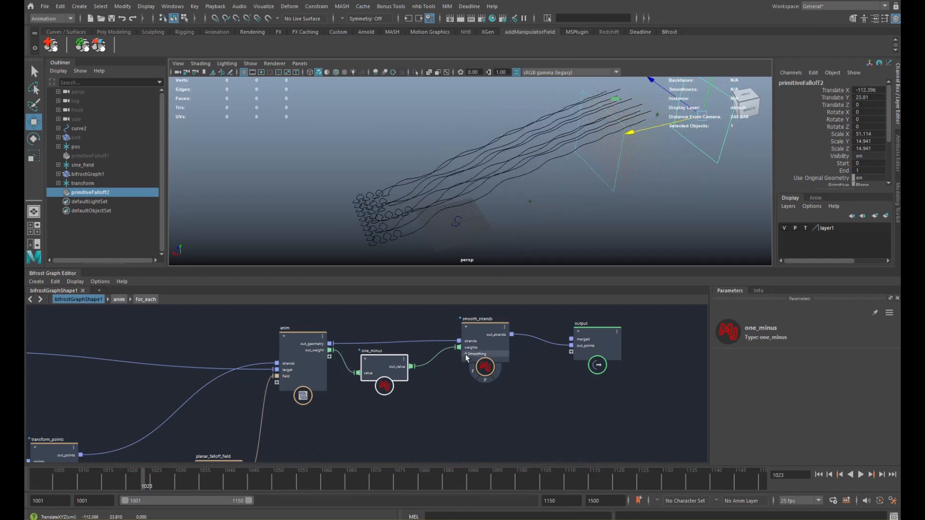
- Raise smooth_strands iterations to 316 and move the falloff to watch the strands reshape
{"action": "left_click", "coordinate": [484, 337]}
{"action": "left_click_drag", "start_coordinate": [741, 390], "coordinate": [806, 389]}
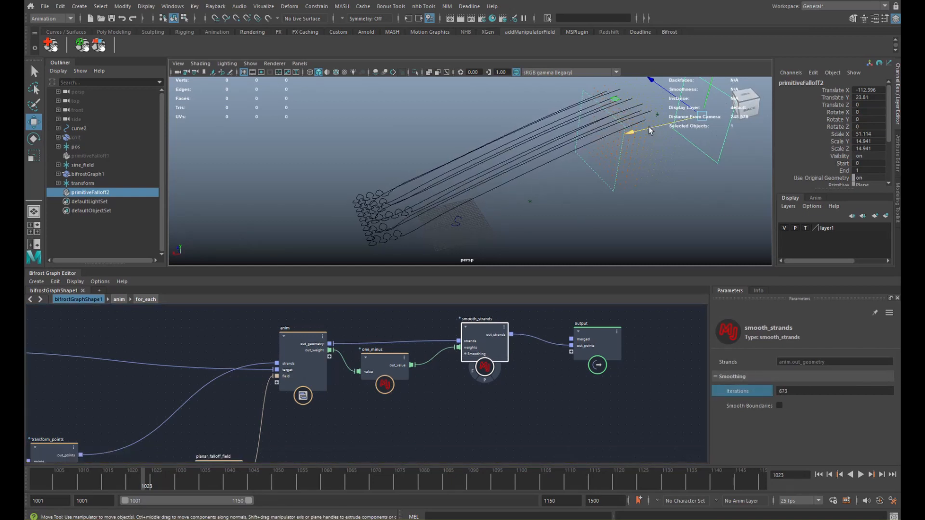
{"action": "left_click_drag", "start_coordinate": [649, 128], "coordinate": [735, 141]}
{"action": "middle_click_drag", "start_coordinate": [542, 192], "coordinate": [563, 182], "text": "alt"}
{"action": "right_click_drag", "start_coordinate": [562, 182], "coordinate": [571, 203], "text": "alt"}
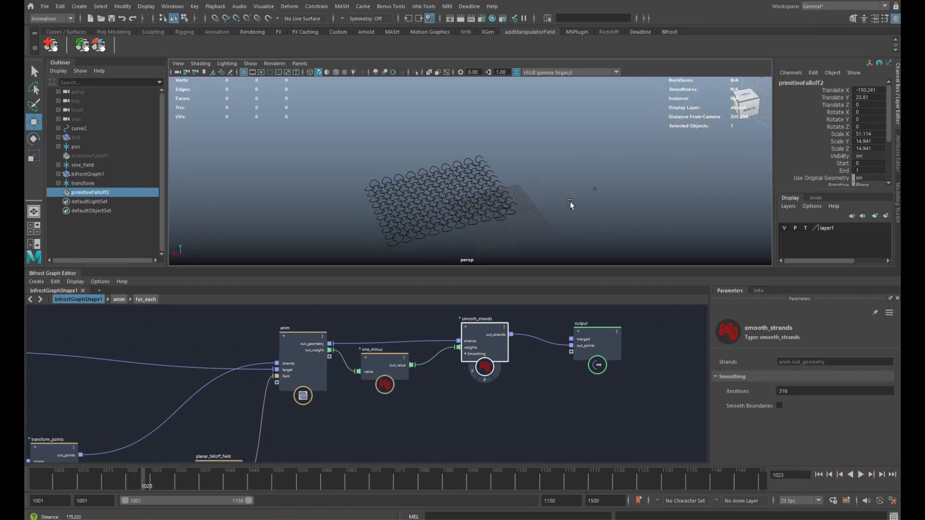
{"action": "scroll", "coordinate": [396, 363], "scroll_direction": "down", "scroll_amount": 3}
{"action": "middle_click_drag", "start_coordinate": [282, 390], "coordinate": [293, 359], "text": "alt"}
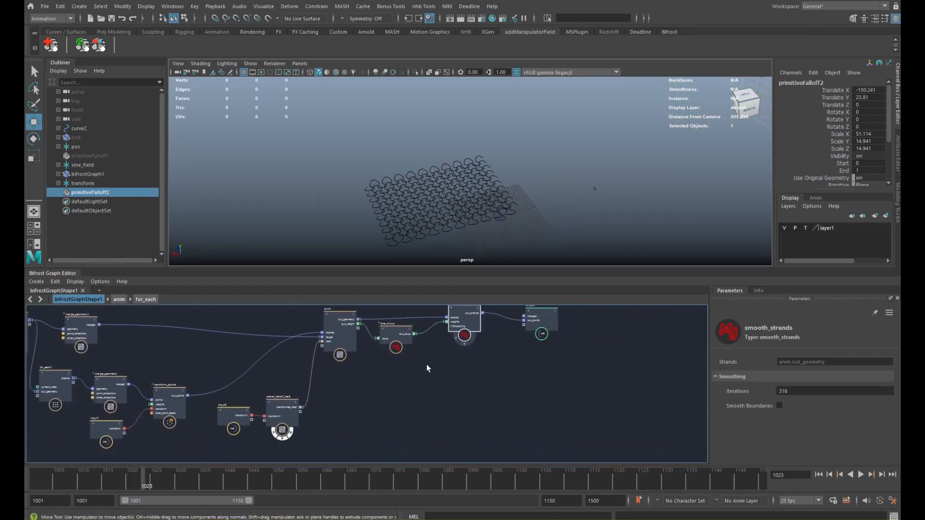
- Drag the falloff plane back and forth along X while orbiting around the pulled knit strands
{"action": "middle_click_drag", "start_coordinate": [436, 345], "coordinate": [382, 363], "text": "alt"}
{"action": "left_click_drag", "start_coordinate": [383, 363], "coordinate": [458, 360]}
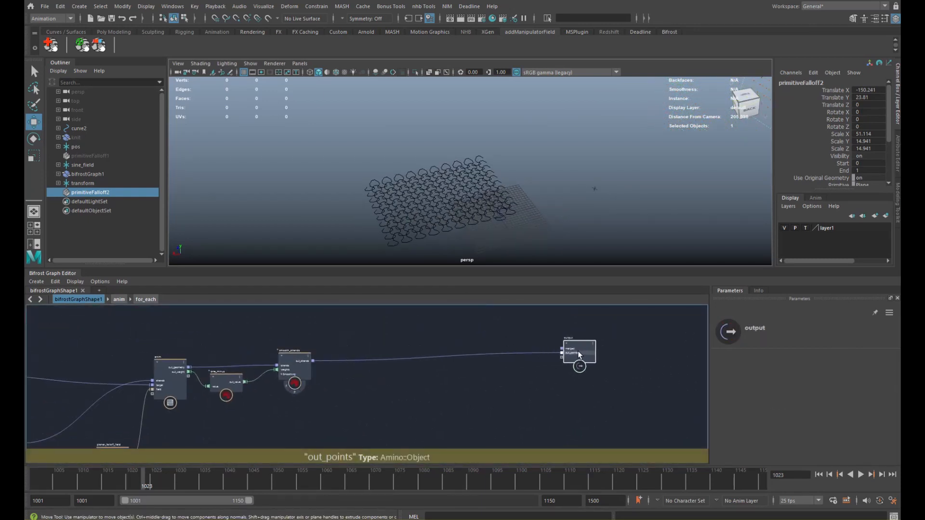
{"action": "left_click_drag", "start_coordinate": [432, 226], "coordinate": [608, 121], "text": "alt"}
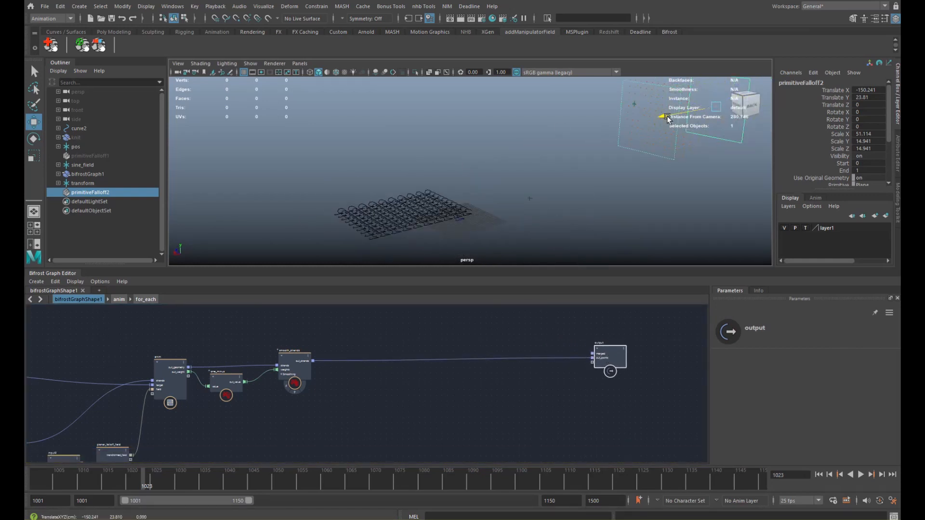
{"action": "left_click_drag", "start_coordinate": [668, 120], "coordinate": [608, 148]}
{"action": "left_click_drag", "start_coordinate": [668, 138], "coordinate": [620, 158]}
{"action": "left_click_drag", "start_coordinate": [620, 158], "coordinate": [579, 158], "text": "alt"}
{"action": "middle_click_drag", "start_coordinate": [579, 158], "coordinate": [654, 125], "text": "alt"}
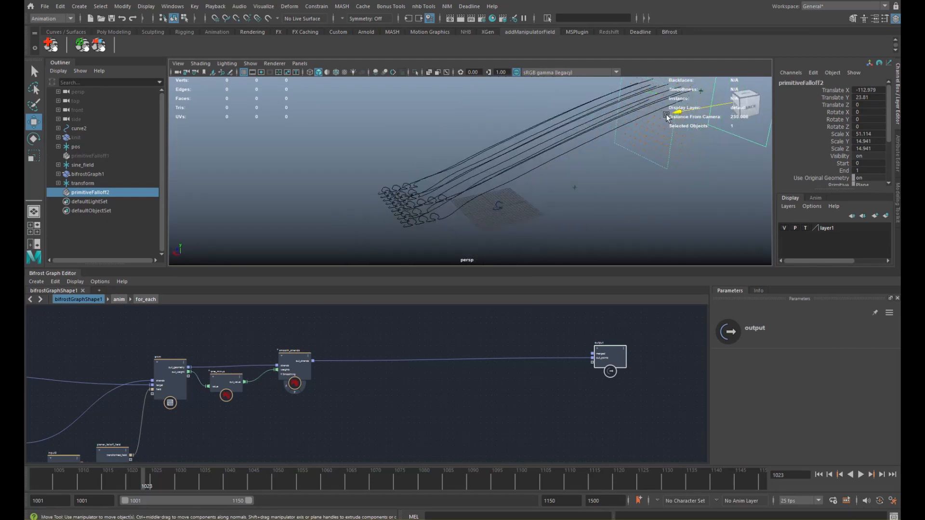
{"action": "left_click_drag", "start_coordinate": [666, 117], "coordinate": [629, 131]}
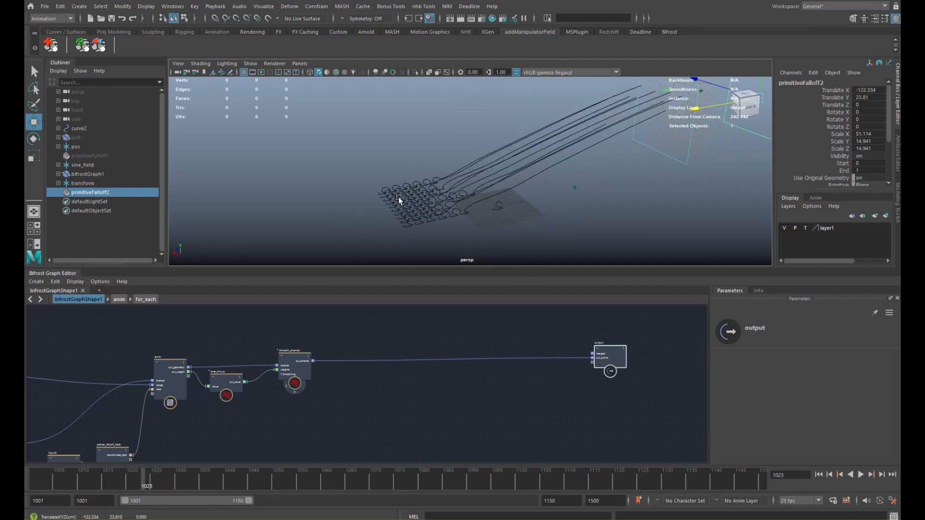
- Inspect the knit loops up close and settle the falloff at about X -136.7
{"action": "right_click_drag", "start_coordinate": [398, 198], "coordinate": [536, 149], "text": "alt"}
{"action": "left_click_drag", "start_coordinate": [479, 175], "coordinate": [538, 180], "text": "alt"}
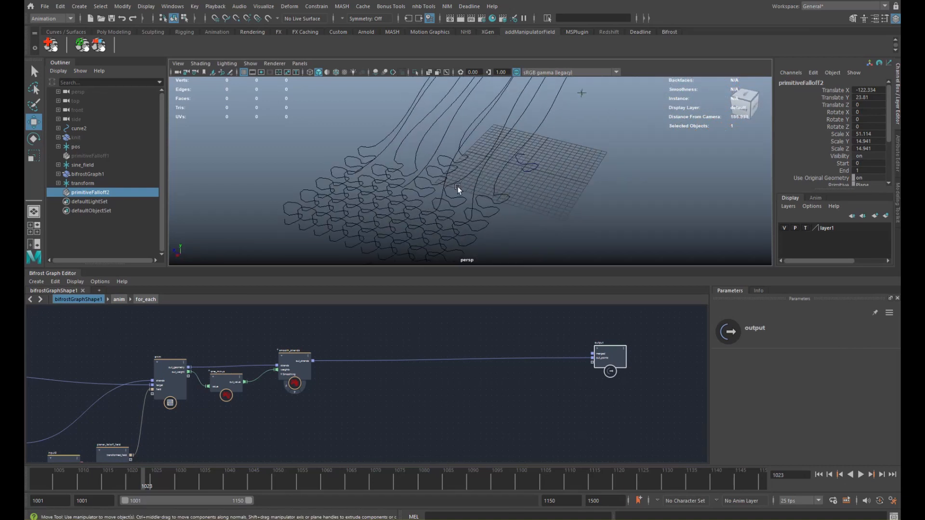
{"action": "left_click_drag", "start_coordinate": [458, 188], "coordinate": [412, 188], "text": "alt"}
{"action": "right_click_drag", "start_coordinate": [411, 189], "coordinate": [513, 175], "text": "alt"}
{"action": "right_click_drag", "start_coordinate": [593, 130], "coordinate": [437, 163], "text": "alt"}
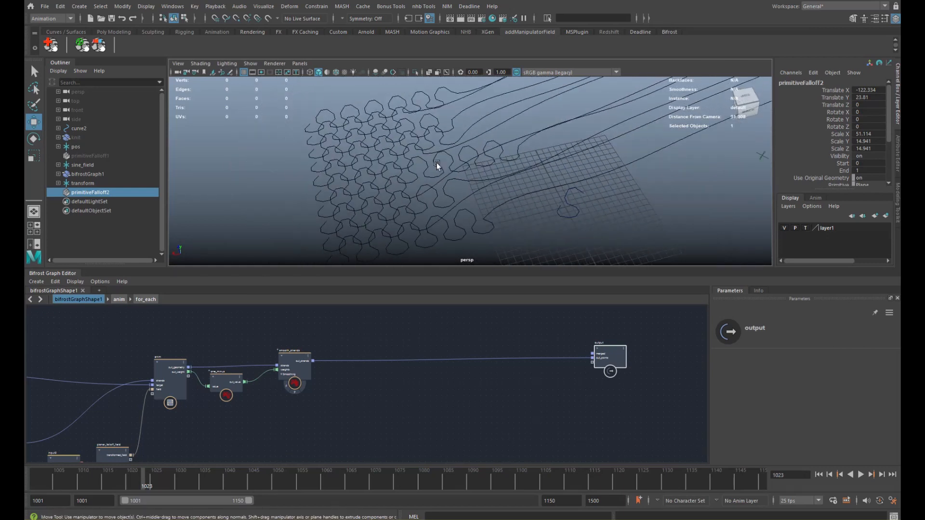
{"action": "middle_click_drag", "start_coordinate": [545, 152], "coordinate": [568, 144]}
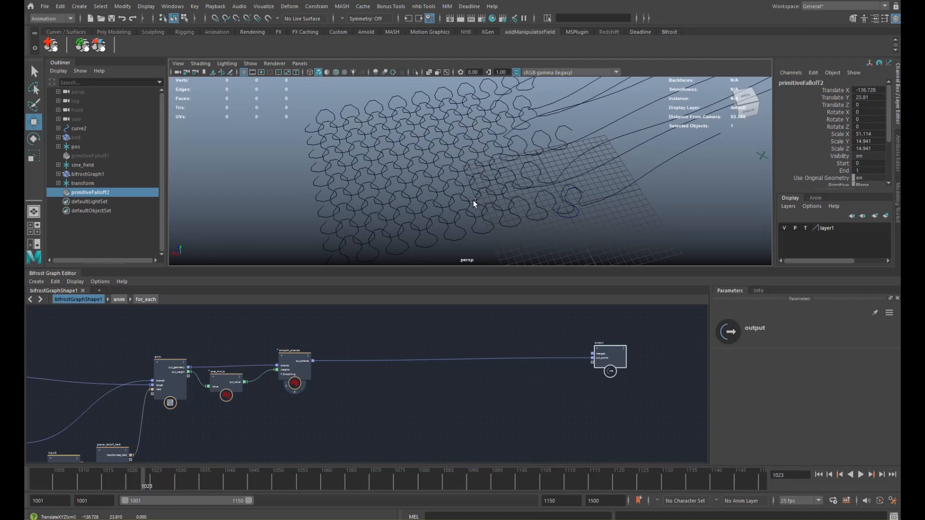
{"action": "middle_click_drag", "start_coordinate": [340, 350], "coordinate": [363, 320], "text": "alt"}
{"action": "right_click_drag", "start_coordinate": [367, 322], "coordinate": [414, 339], "text": "alt"}
{"action": "middle_click_drag", "start_coordinate": [346, 356], "coordinate": [370, 368], "text": "alt"}
- Create a create_catmull_rom_strands node and place it to the right in the graph
{"action": "key", "text": "Tab"}
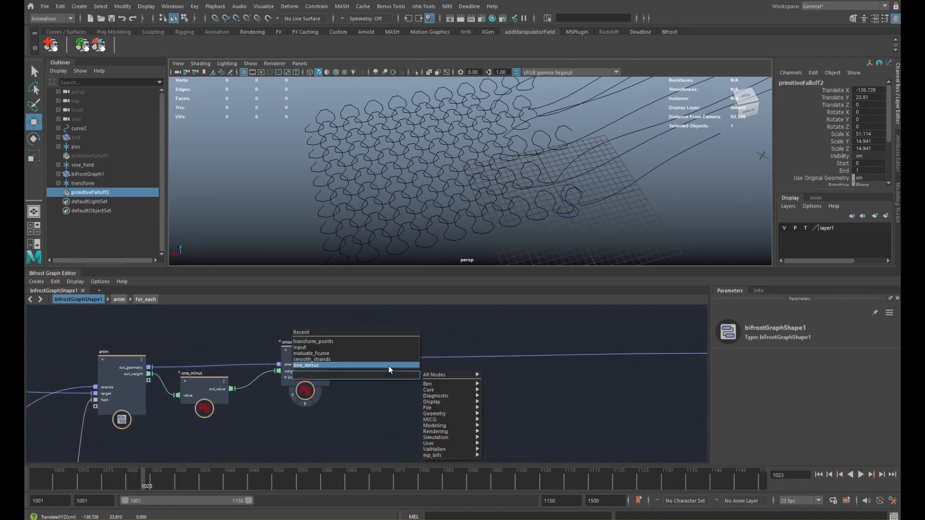
{"action": "type", "text": "cat"}
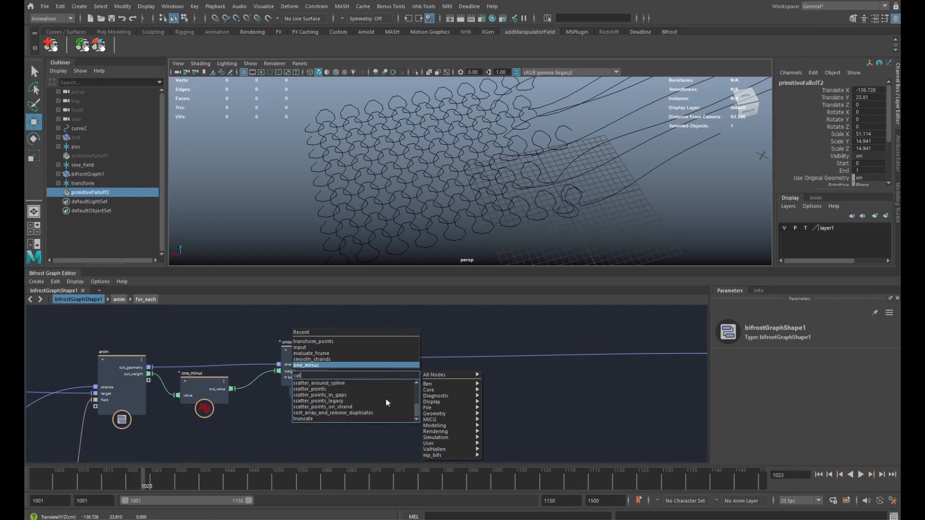
{"action": "type", "text": "m"}
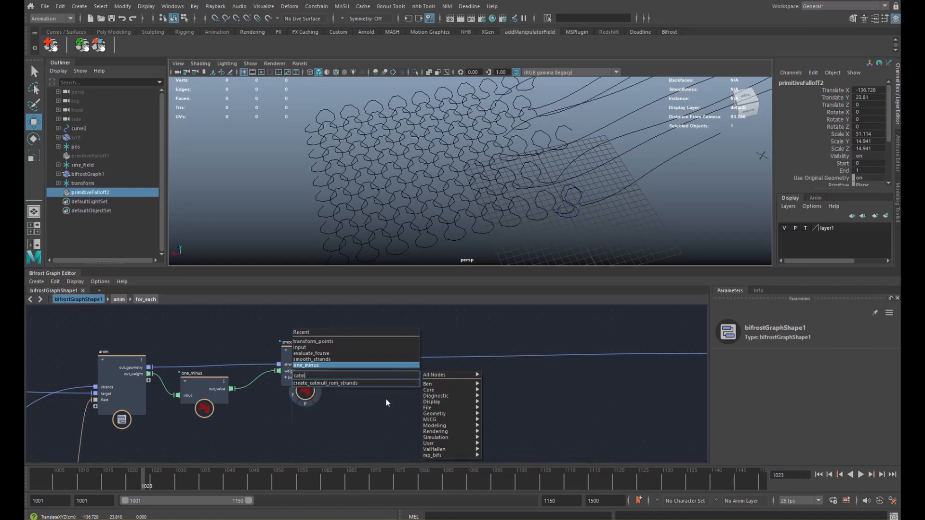
{"action": "key", "text": "Down"}
{"action": "key", "text": "Return"}
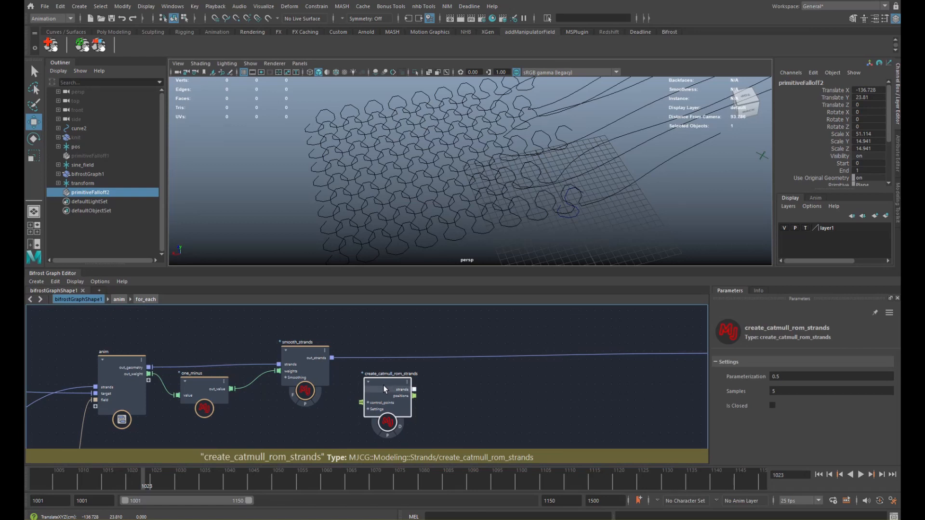
{"action": "left_click_drag", "start_coordinate": [384, 389], "coordinate": [397, 387]}
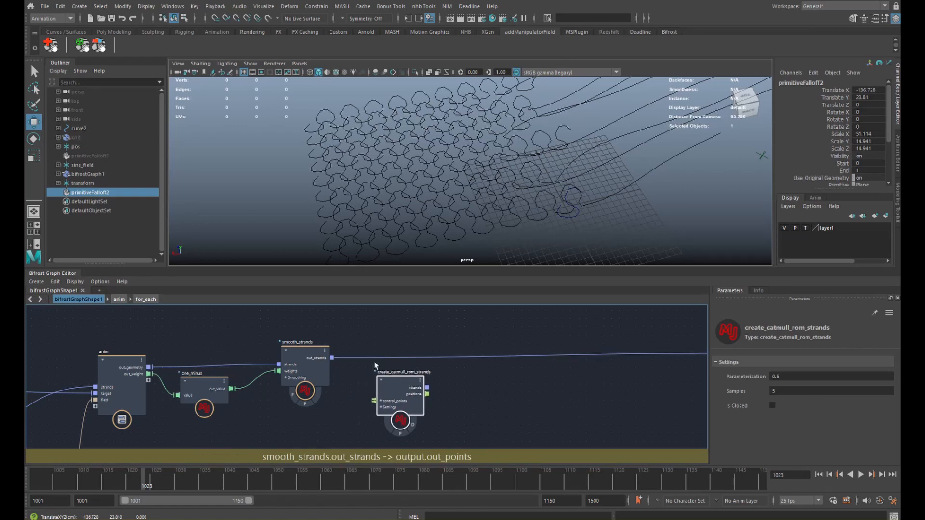
{"action": "middle_click_drag", "start_coordinate": [384, 373], "coordinate": [375, 345], "text": "alt"}
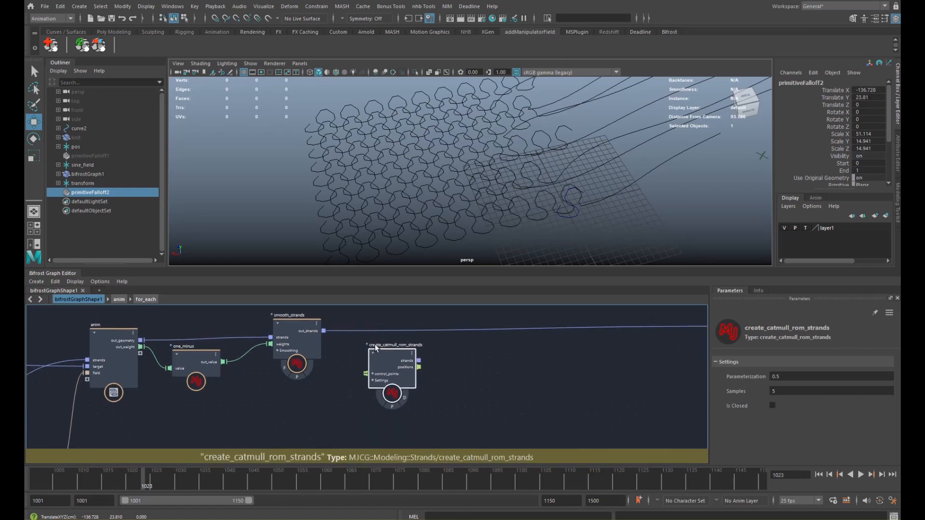
{"action": "scroll", "coordinate": [436, 352], "scroll_direction": "down", "scroll_amount": 1}
{"action": "left_click_drag", "start_coordinate": [395, 370], "coordinate": [457, 372]}
{"action": "left_click", "coordinate": [365, 366]}
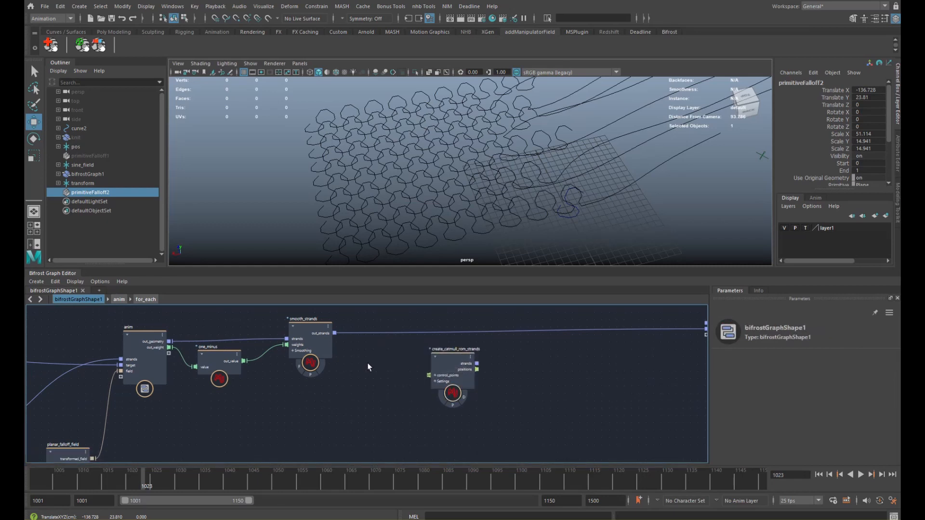
- Add an editable for_each_strand node fed by smooth_strands' out_strands
{"action": "key", "text": "Tab"}
{"action": "type", "text": "for"}
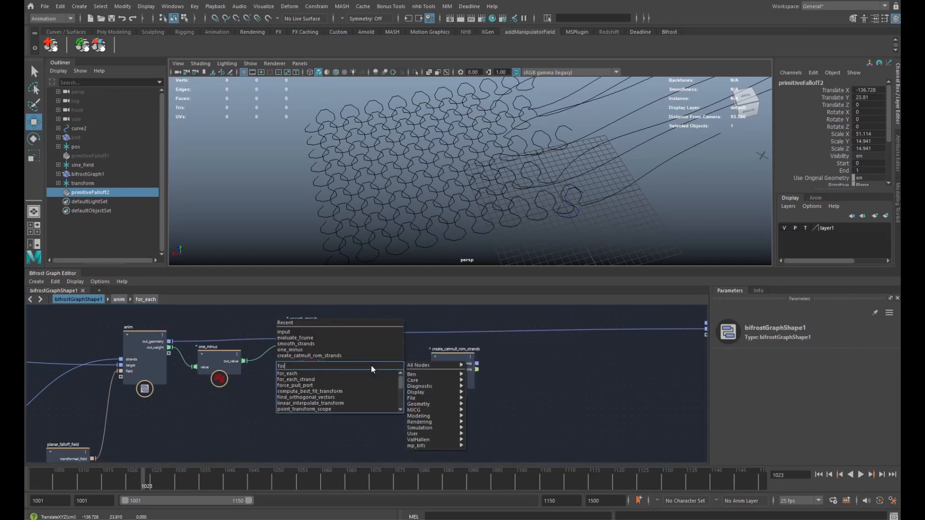
{"action": "key", "text": "Return"}
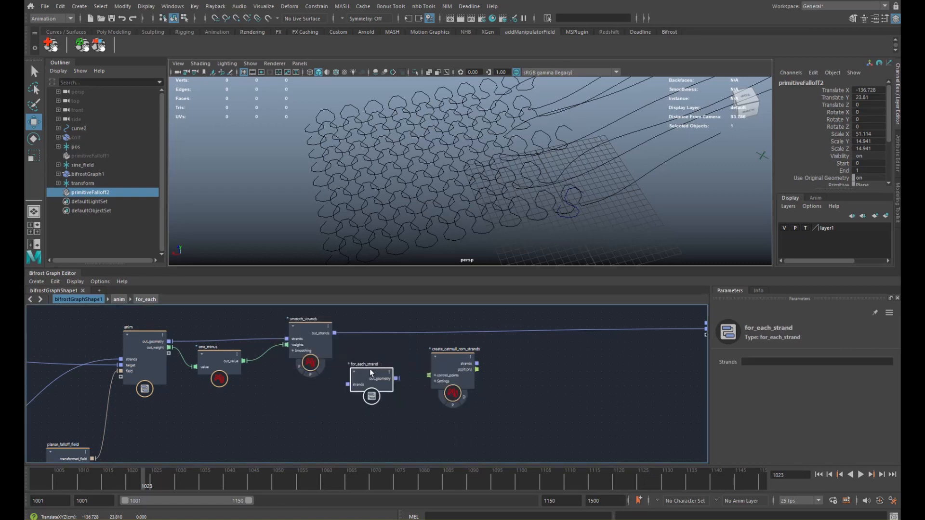
{"action": "right_click", "coordinate": [369, 371]}
{"action": "left_click", "coordinate": [403, 417]}
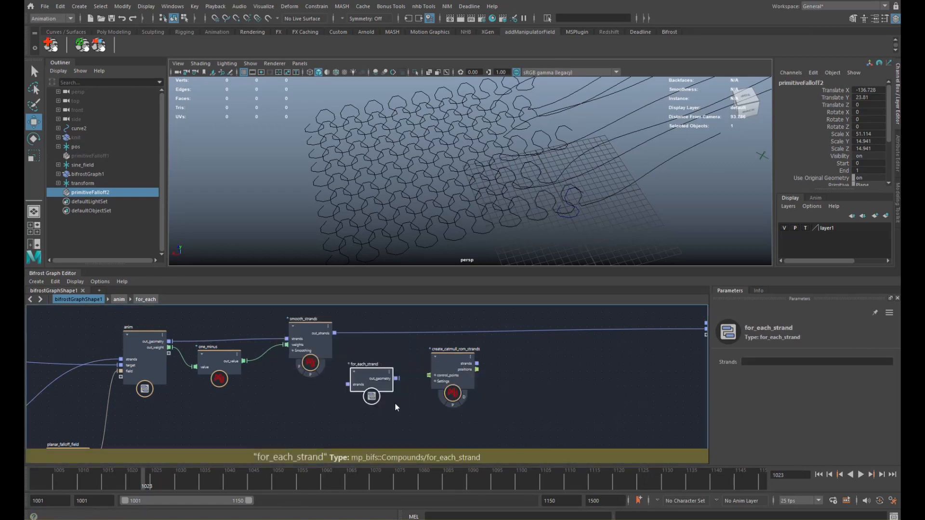
{"action": "left_click_drag", "start_coordinate": [334, 333], "coordinate": [356, 384]}
{"action": "left_click_drag", "start_coordinate": [449, 362], "coordinate": [448, 372]}
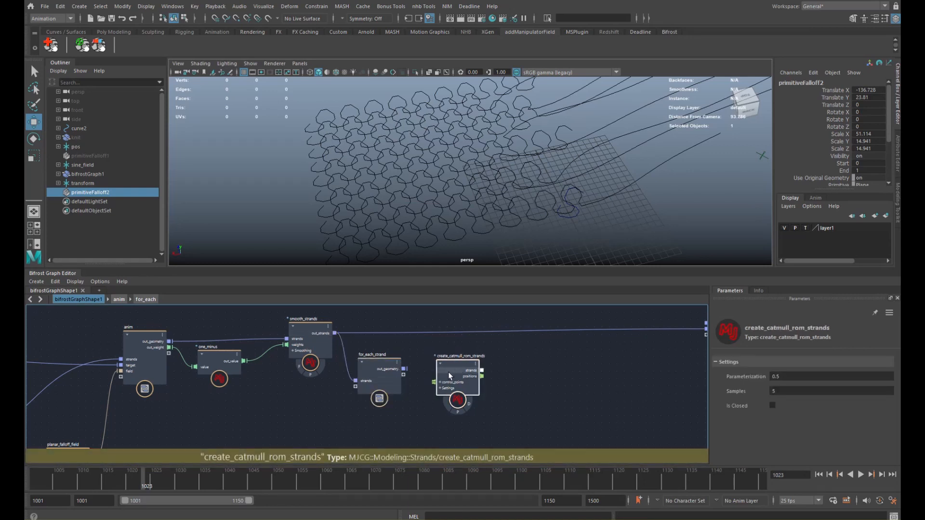
- Inside for_each_strand, delete the flatten_nested_array and set_geo_property nodes
{"action": "double_click", "coordinate": [386, 371]}
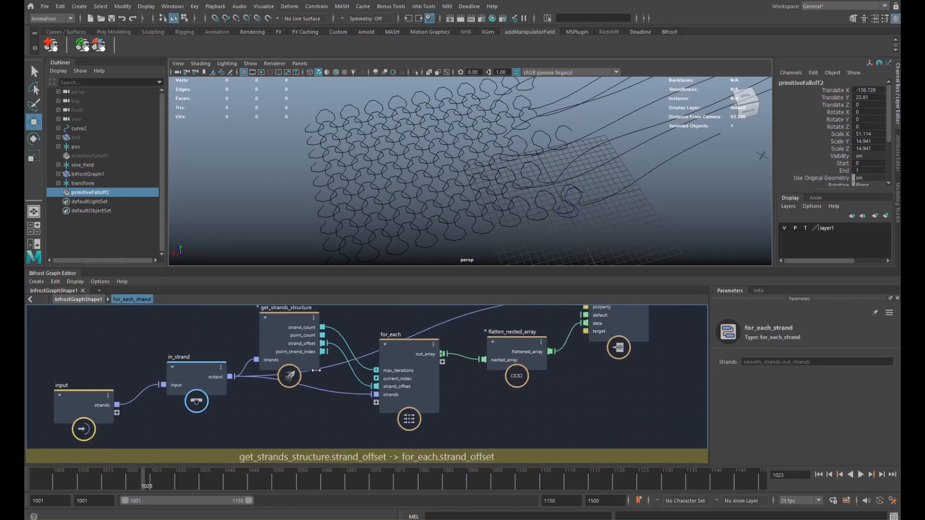
{"action": "middle_click_drag", "start_coordinate": [316, 370], "coordinate": [374, 357], "text": "alt"}
{"action": "left_click_drag", "start_coordinate": [150, 388], "coordinate": [127, 370]}
{"action": "middle_click_drag", "start_coordinate": [261, 369], "coordinate": [249, 382], "text": "alt"}
{"action": "left_click_drag", "start_coordinate": [249, 382], "coordinate": [215, 386]}
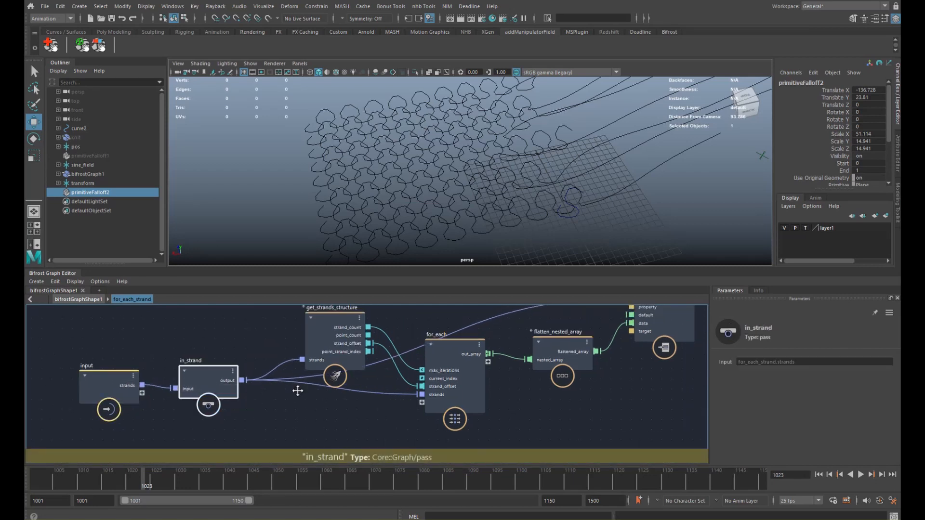
{"action": "mouse_move", "coordinate": [298, 391]}
{"action": "middle_mouse_down", "text": "alt"}
{"action": "mouse_move", "coordinate": [285, 412]}
{"action": "mouse_move", "coordinate": [285, 380]}
{"action": "middle_mouse_up", "text": "alt"}
{"action": "middle_click_drag", "start_coordinate": [474, 346], "coordinate": [345, 394], "text": "alt"}
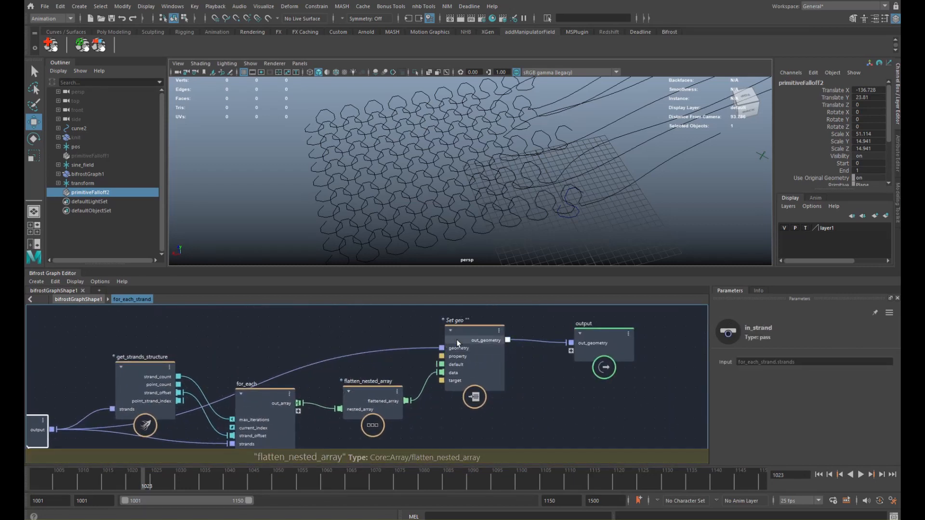
{"action": "middle_click_drag", "start_coordinate": [470, 336], "coordinate": [468, 330], "text": "alt"}
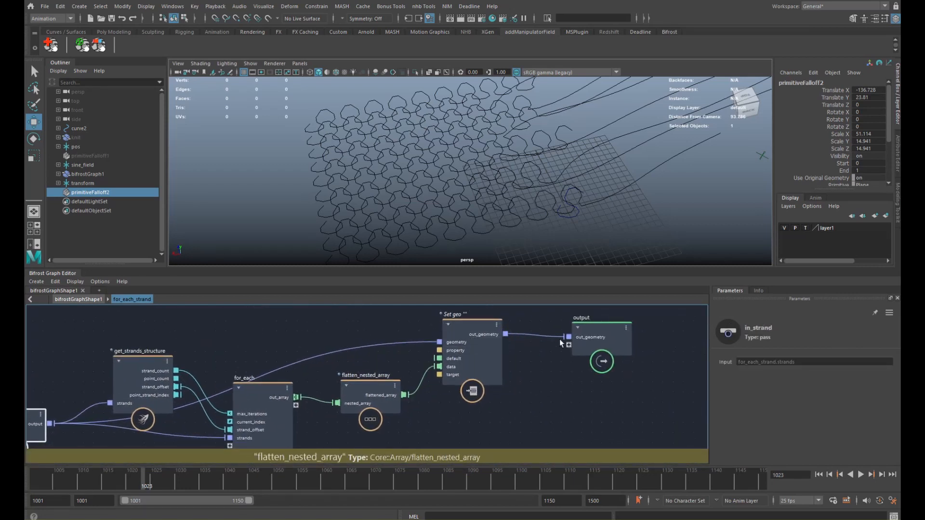
{"action": "middle_click_drag", "start_coordinate": [355, 327], "coordinate": [374, 313], "text": "alt"}
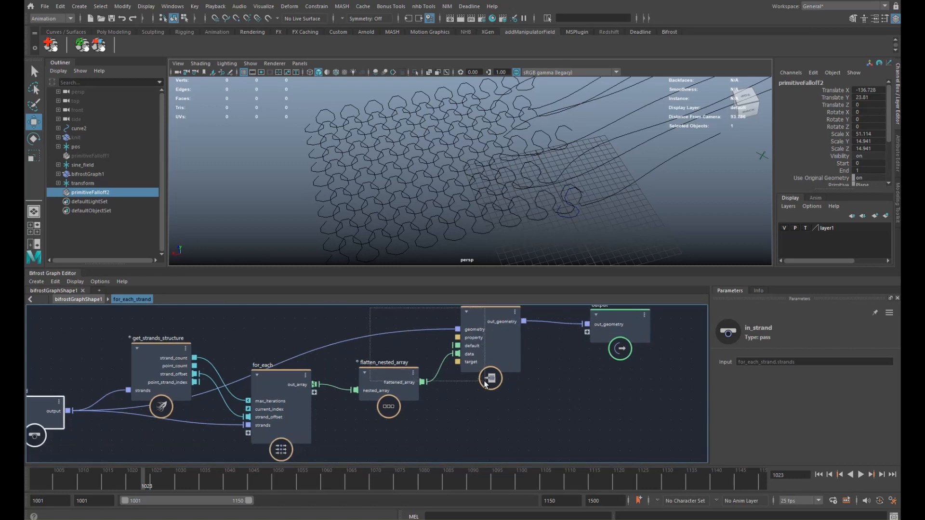
{"action": "left_click_drag", "start_coordinate": [488, 386], "coordinate": [485, 385]}
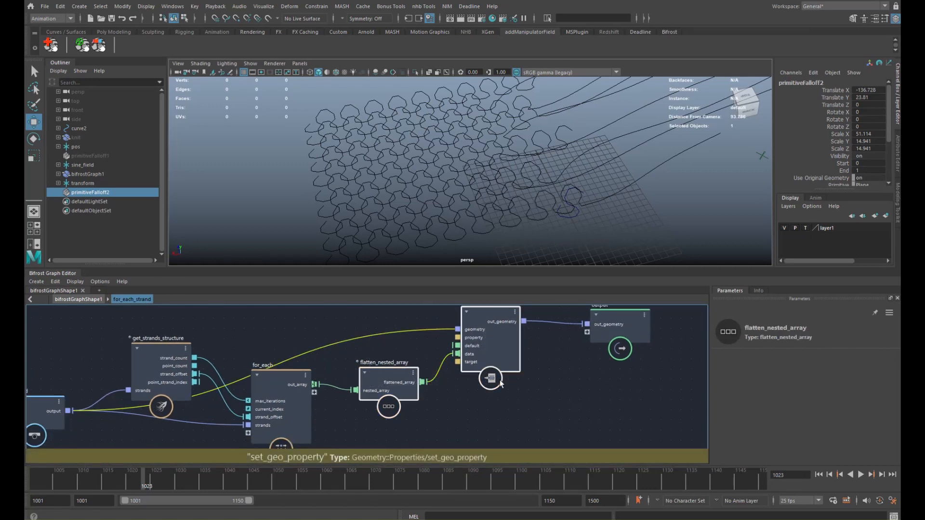
{"action": "key", "text": "Delete"}
- In the inner for_each loop, feed the strands through a new get_point_position into slice_array
{"action": "middle_click_drag", "start_coordinate": [355, 345], "coordinate": [374, 327], "text": "alt"}
{"action": "left_click_drag", "start_coordinate": [305, 379], "coordinate": [299, 389]}
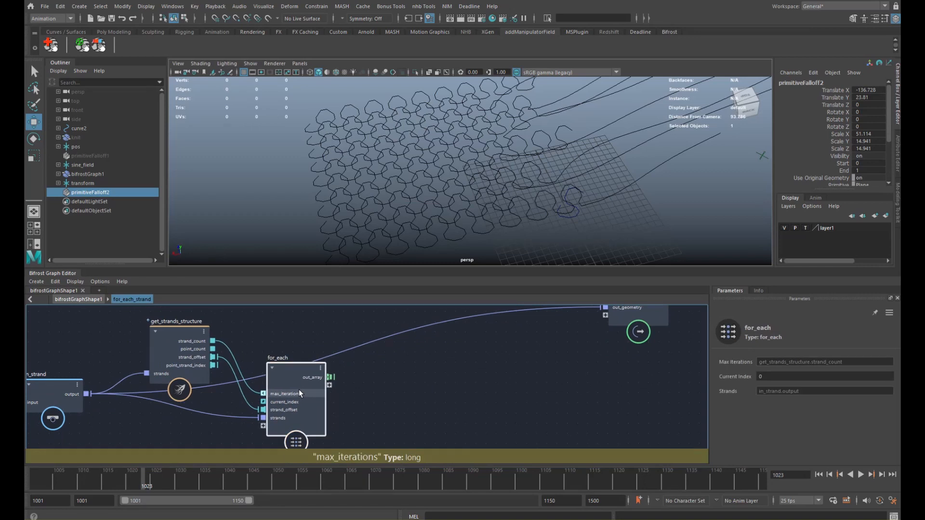
{"action": "key", "text": "Return"}
{"action": "middle_click_drag", "start_coordinate": [289, 388], "coordinate": [384, 342], "text": "alt"}
{"action": "scroll", "coordinate": [384, 343], "scroll_direction": "down", "scroll_amount": 3}
{"action": "middle_click_drag", "start_coordinate": [285, 361], "coordinate": [363, 325], "text": "alt"}
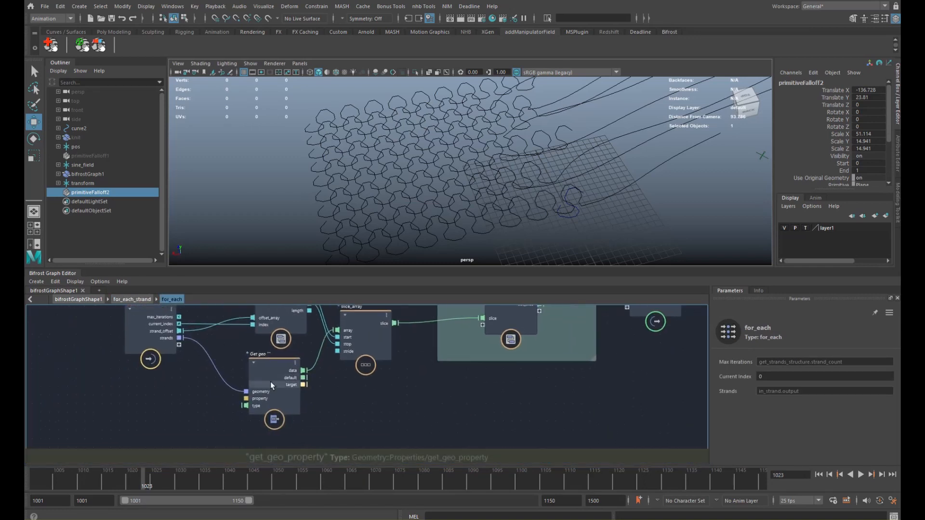
{"action": "left_click_drag", "start_coordinate": [270, 382], "coordinate": [268, 426]}
{"action": "key", "text": "Tab"}
{"action": "type", "text": "gpp"}
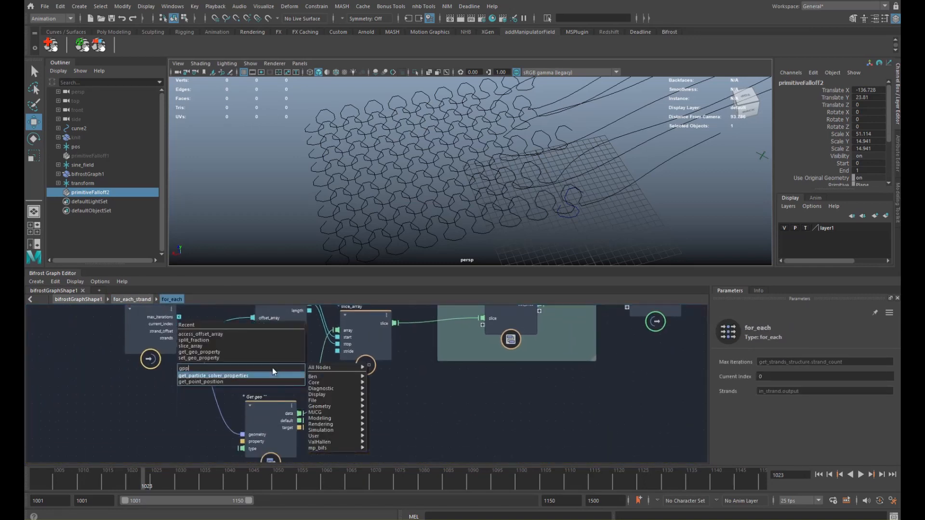
{"action": "key", "text": "Return"}
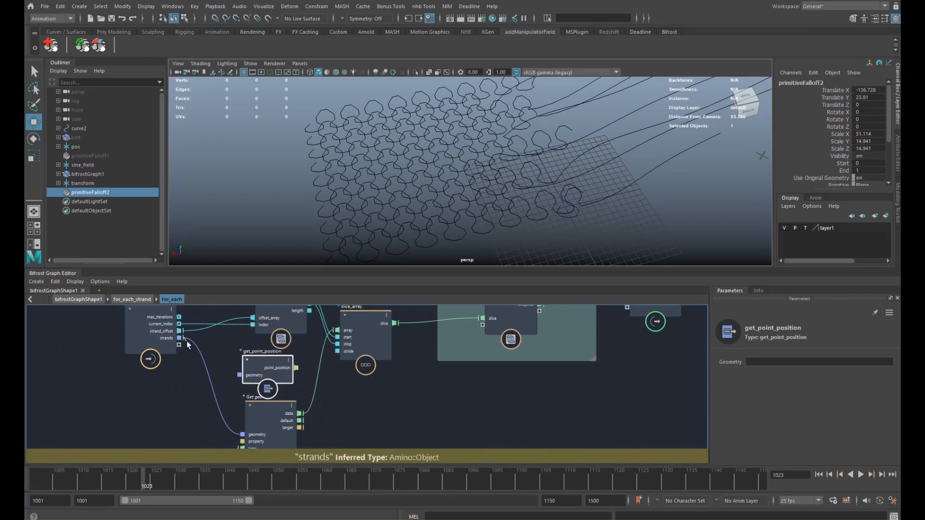
{"action": "left_click_drag", "start_coordinate": [179, 338], "coordinate": [239, 376]}
{"action": "left_click_drag", "start_coordinate": [297, 368], "coordinate": [338, 331]}
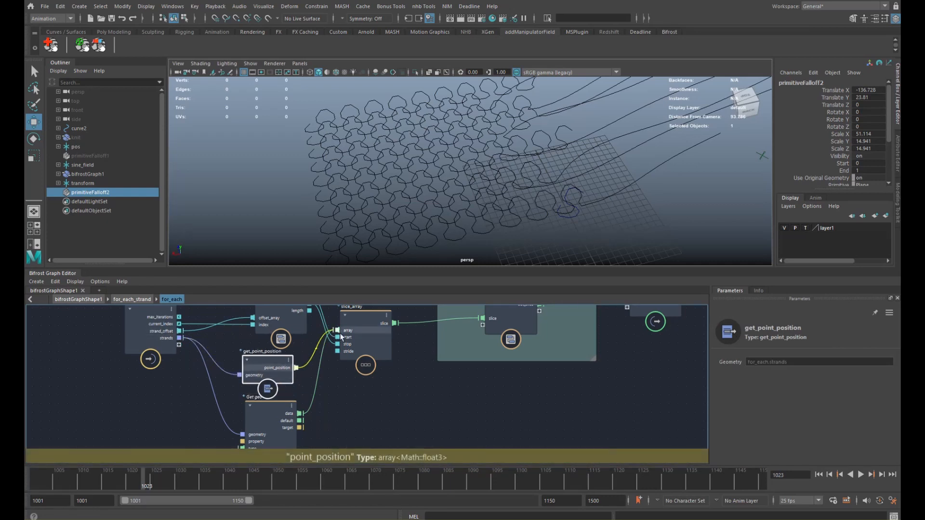
- Delete the unused Get geo node and wire slice_array's slice directly into the output
{"action": "left_click_drag", "start_coordinate": [280, 402], "coordinate": [293, 410]}
{"action": "key", "text": "Delete"}
{"action": "middle_click_drag", "start_coordinate": [472, 320], "coordinate": [435, 380], "text": "alt"}
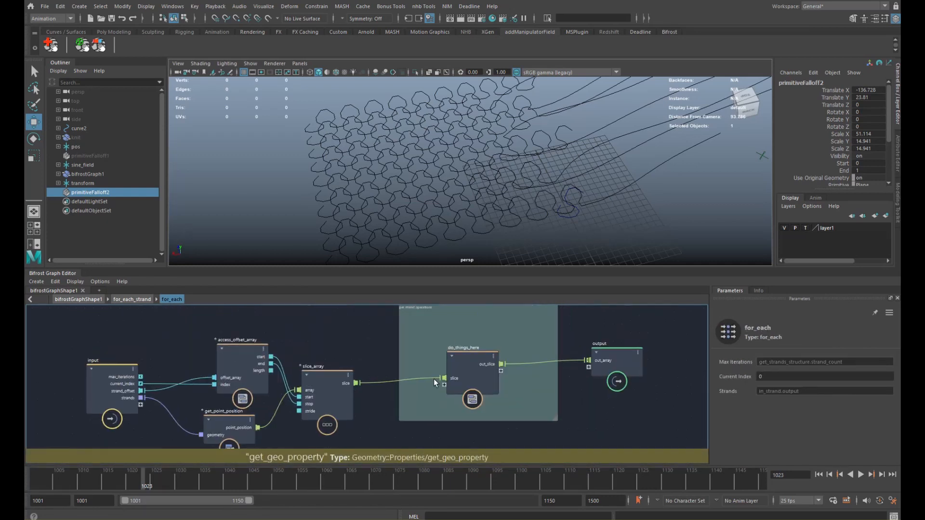
{"action": "left_click_drag", "start_coordinate": [474, 372], "coordinate": [458, 395]}
{"action": "left_click_drag", "start_coordinate": [357, 384], "coordinate": [589, 360]}
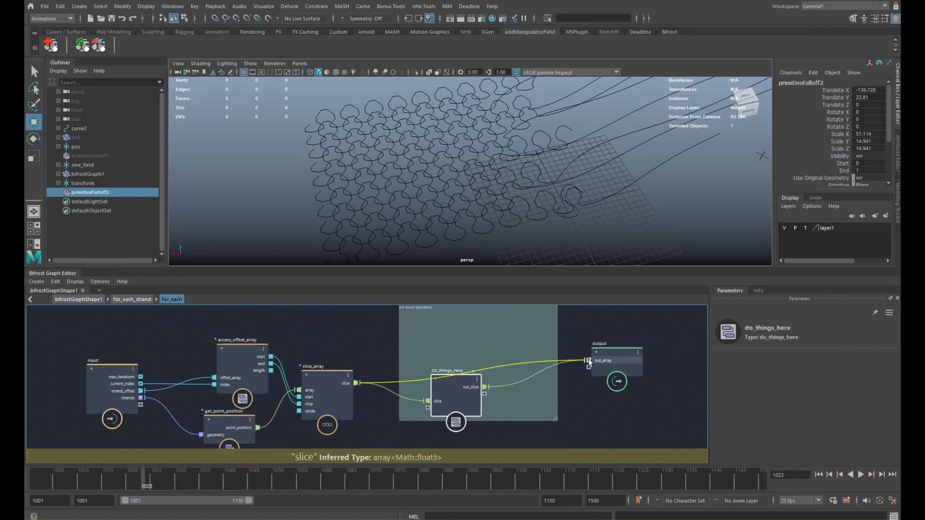
{"action": "left_click_drag", "start_coordinate": [479, 380], "coordinate": [485, 401]}
{"action": "left_click", "coordinate": [130, 300]}
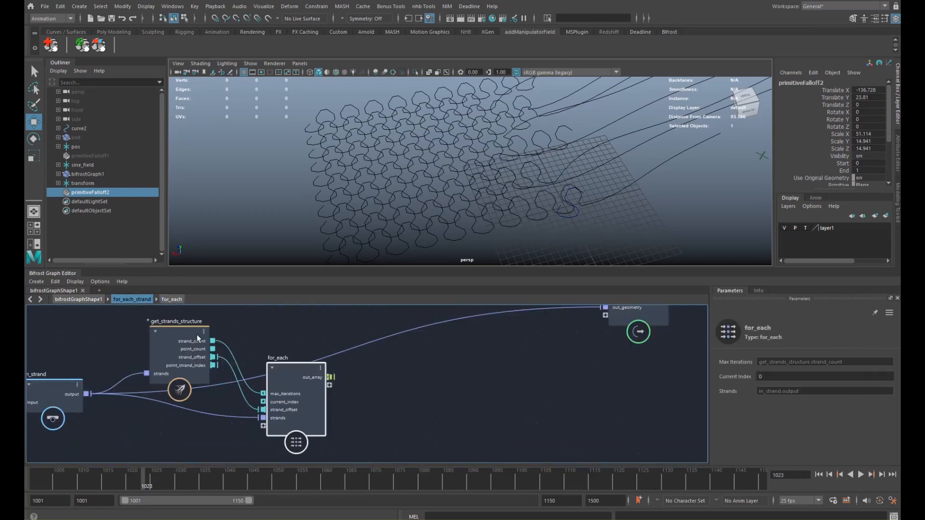
- Paste create_catmull_rom_strands at the for_each_strand level, fed by out_array, then remove it again
{"action": "middle_click_drag", "start_coordinate": [331, 387], "coordinate": [341, 383], "text": "alt"}
{"action": "left_click", "coordinate": [405, 377]}
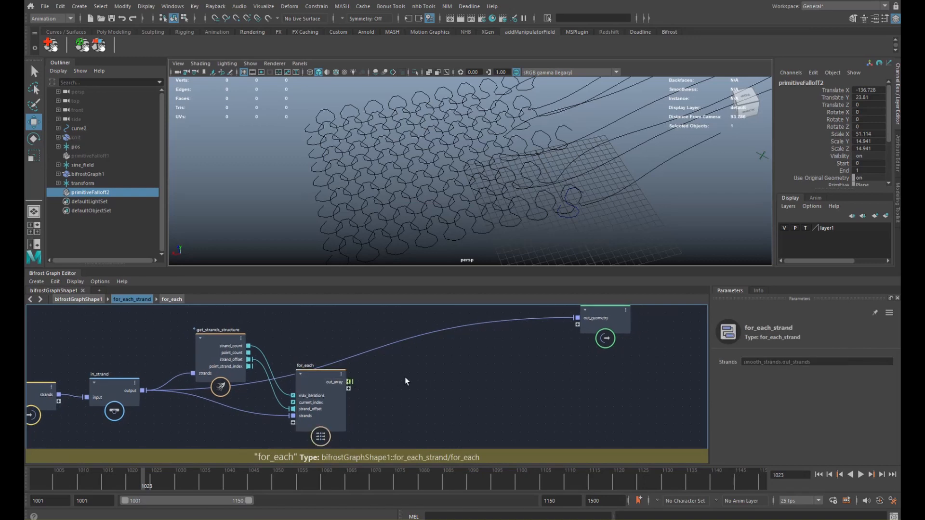
{"action": "key", "text": "ctrl+v"}
{"action": "left_click_drag", "start_coordinate": [392, 395], "coordinate": [414, 380]}
{"action": "left_click_drag", "start_coordinate": [349, 382], "coordinate": [410, 404]}
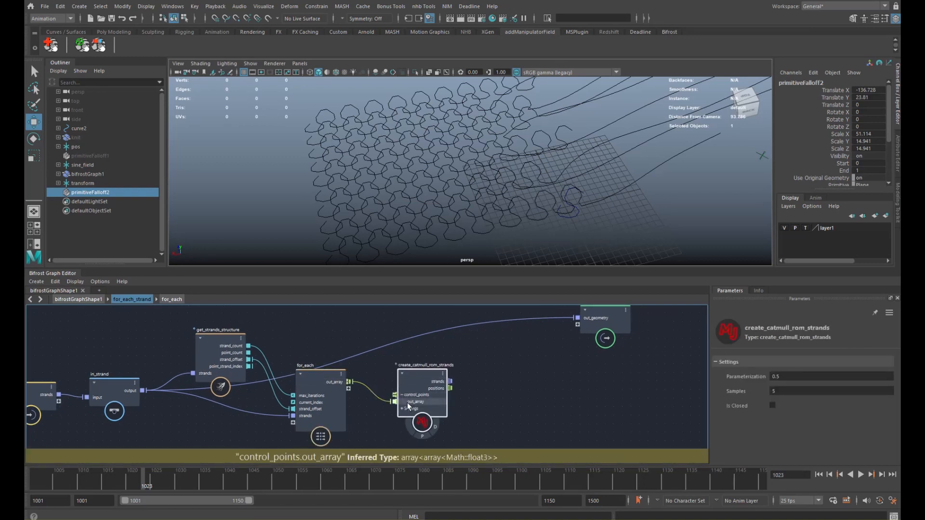
{"action": "middle_click_drag", "start_coordinate": [461, 372], "coordinate": [452, 364], "text": "alt"}
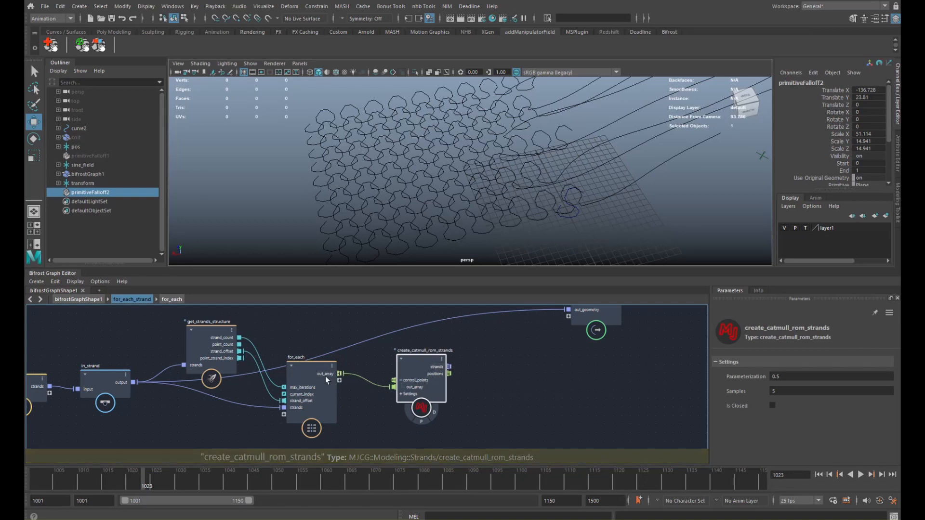
{"action": "key", "text": "Delete"}
- Feed the slice into create_catmull_rom_strands' control_points, output strands1, and connect it to out_geometry
{"action": "double_click", "coordinate": [314, 368]}
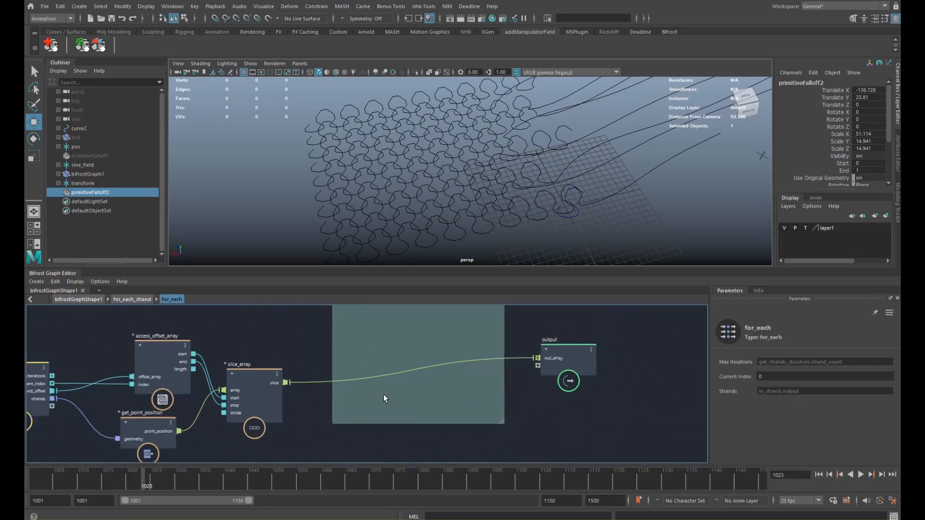
{"action": "left_click_drag", "start_coordinate": [286, 383], "coordinate": [349, 422]}
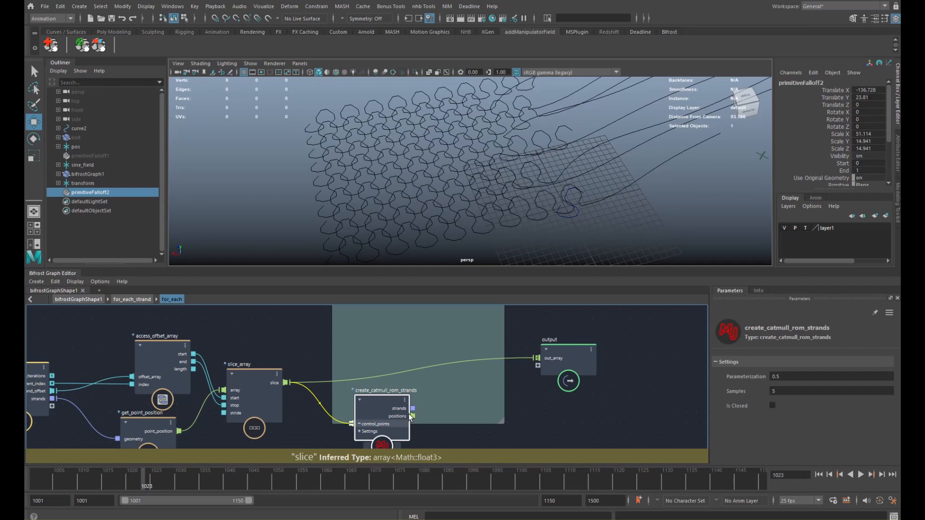
{"action": "left_click_drag", "start_coordinate": [467, 360], "coordinate": [435, 355]}
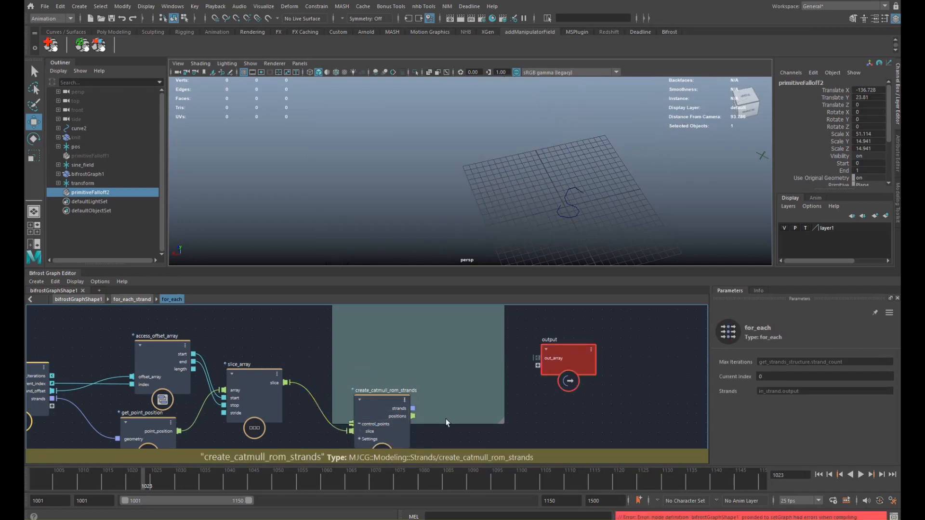
{"action": "middle_click_drag", "start_coordinate": [446, 419], "coordinate": [439, 402]}
{"action": "left_click_drag", "start_coordinate": [406, 393], "coordinate": [493, 377]}
{"action": "left_click_drag", "start_coordinate": [532, 347], "coordinate": [539, 342]}
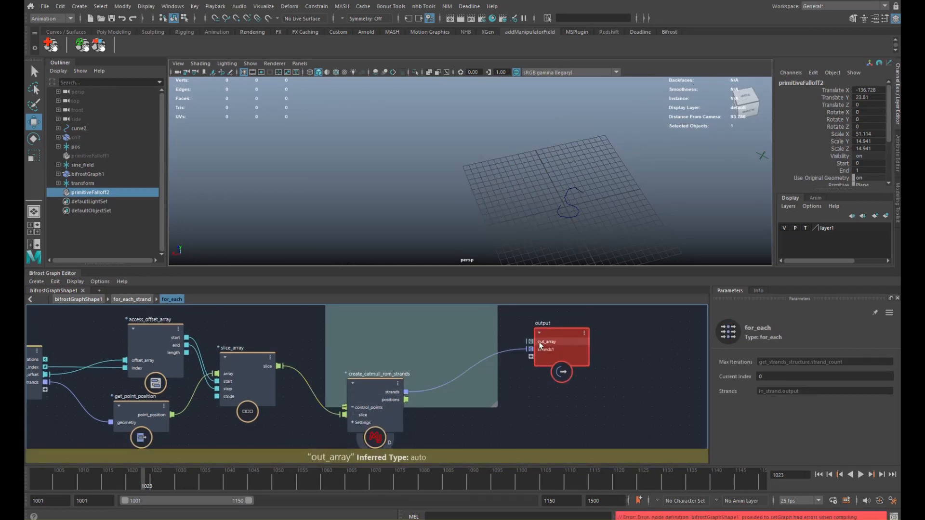
{"action": "left_click", "coordinate": [556, 357]}
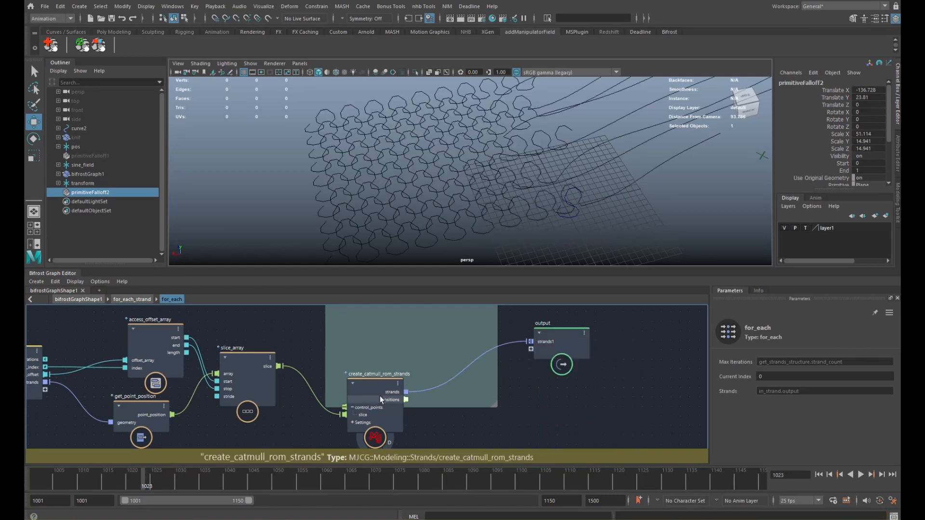
{"action": "left_click_drag", "start_coordinate": [379, 395], "coordinate": [381, 368]}
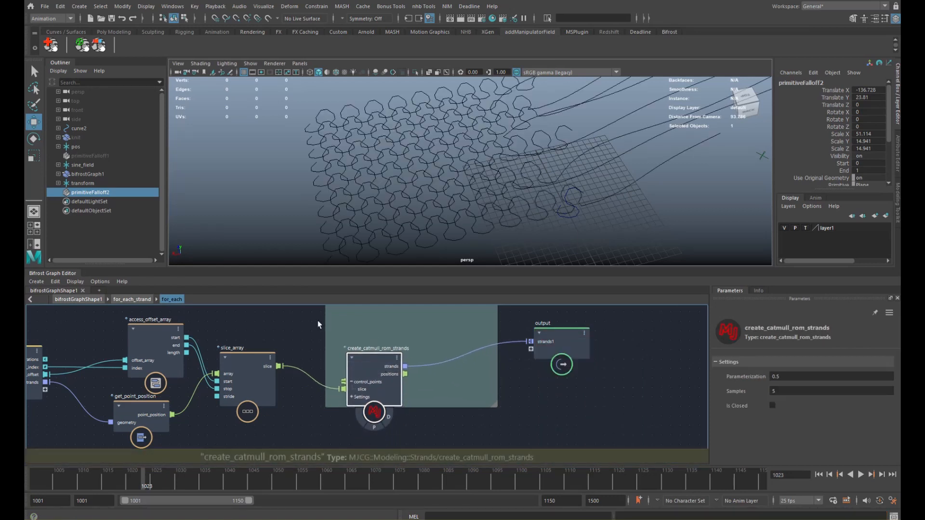
{"action": "left_click", "coordinate": [142, 298]}
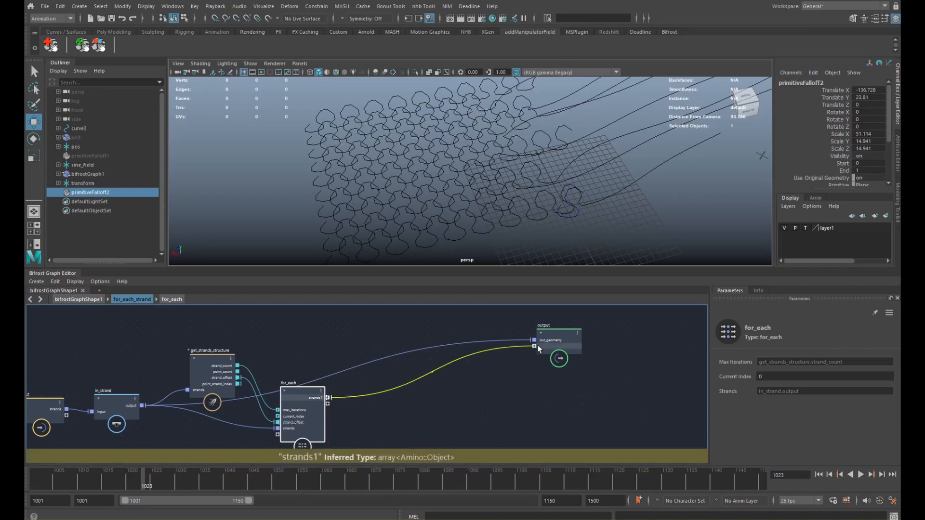
{"action": "left_click_drag", "start_coordinate": [535, 351], "coordinate": [534, 351]}
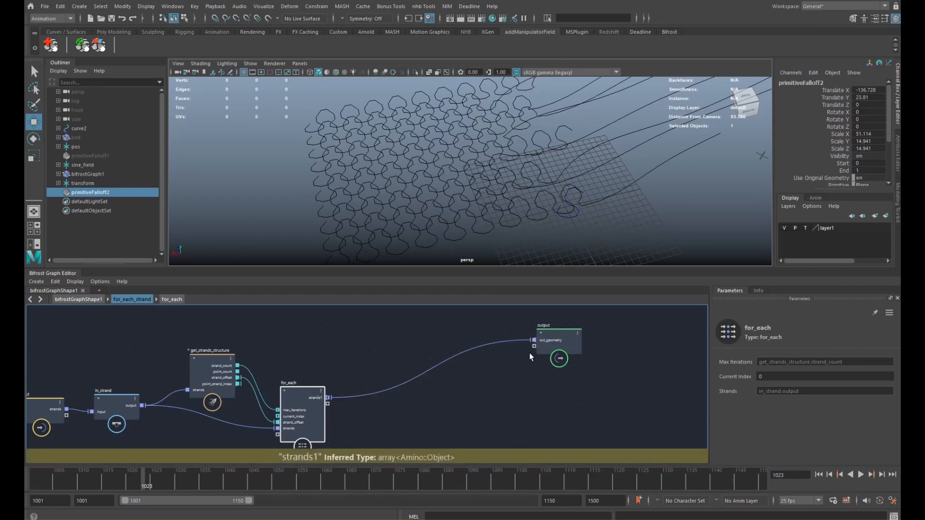
- At the top level, connect for_each_strand's out_geometry to the output node
{"action": "left_click", "coordinate": [99, 301]}
{"action": "middle_click_drag", "start_coordinate": [578, 326], "coordinate": [518, 348], "text": "alt"}
{"action": "left_click_drag", "start_coordinate": [649, 347], "coordinate": [383, 353]}
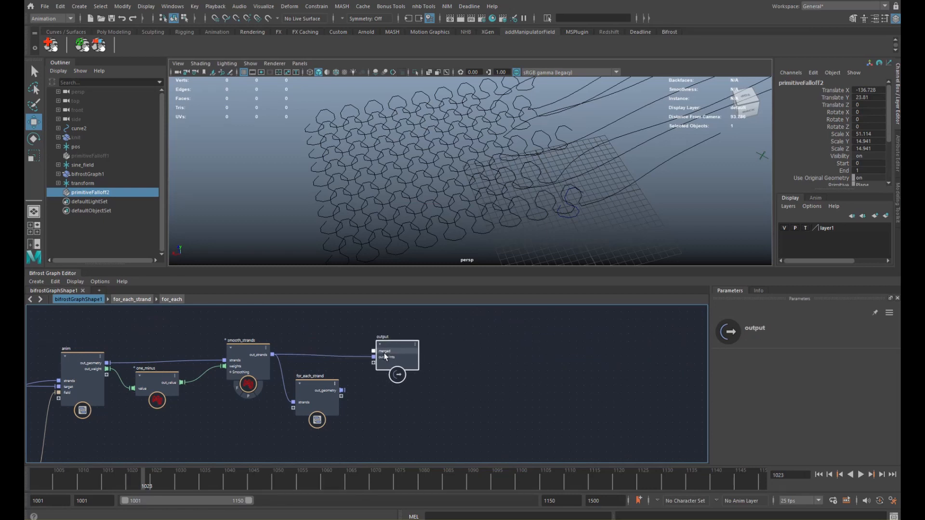
{"action": "scroll", "coordinate": [384, 353], "scroll_direction": "up", "scroll_amount": 3}
{"action": "left_click_drag", "start_coordinate": [348, 404], "coordinate": [400, 359]}
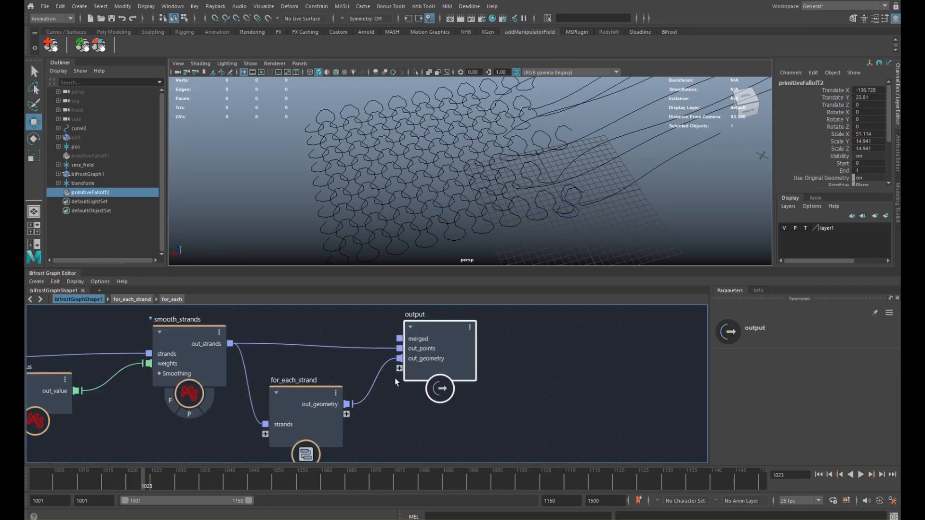
{"action": "right_click_drag", "start_coordinate": [407, 208], "coordinate": [537, 210], "text": "alt"}
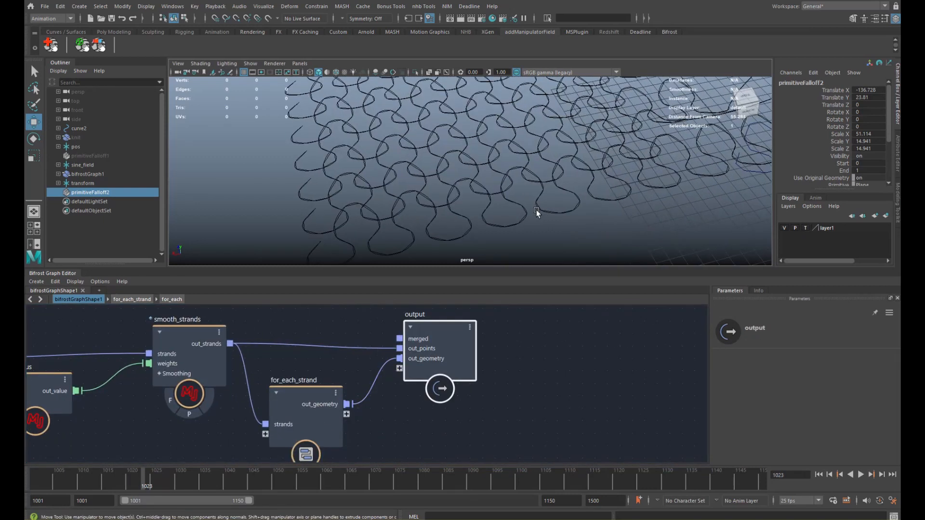
{"action": "middle_click_drag", "start_coordinate": [536, 210], "coordinate": [457, 200], "text": "alt"}
- Delete the smoothed strands' out_points wire and slide the falloff to about X -154.5
{"action": "left_click", "coordinate": [328, 347]}
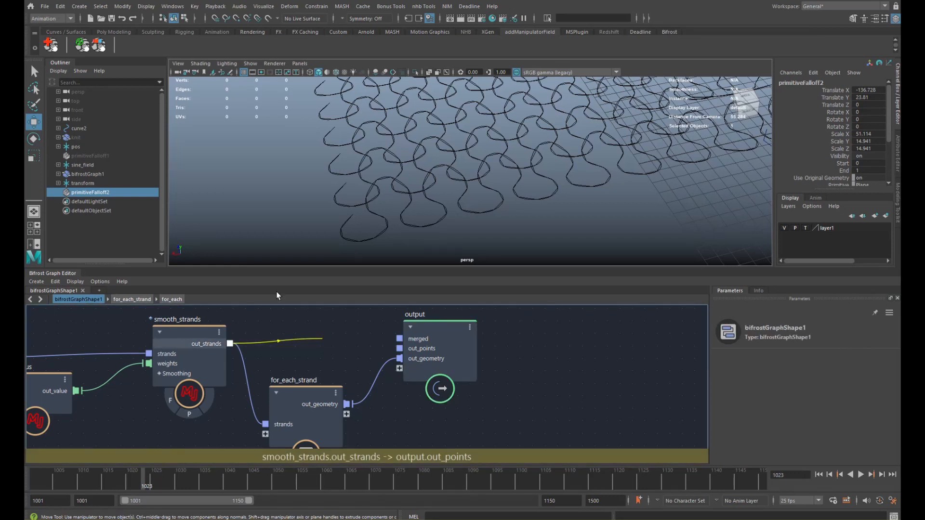
{"action": "key", "text": "Delete"}
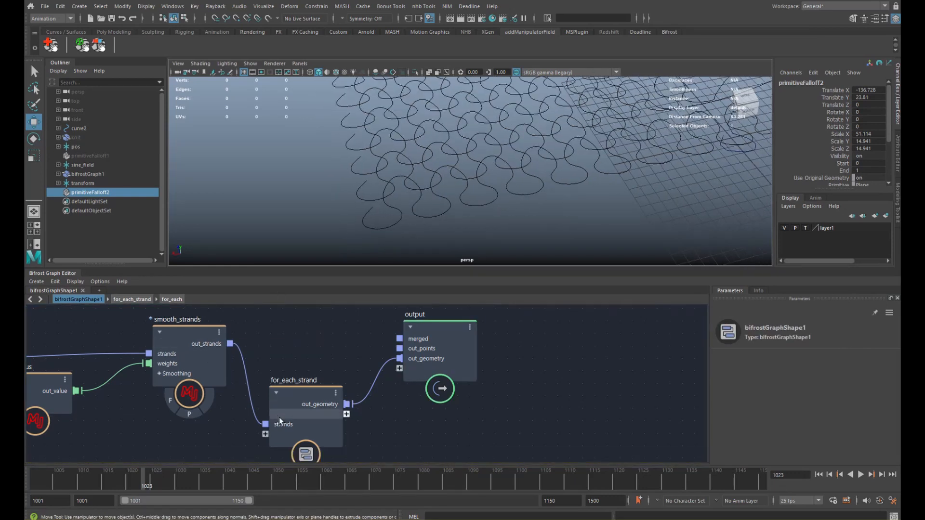
{"action": "left_click_drag", "start_coordinate": [301, 427], "coordinate": [301, 383]}
{"action": "right_click_drag", "start_coordinate": [511, 150], "coordinate": [453, 160], "text": "alt"}
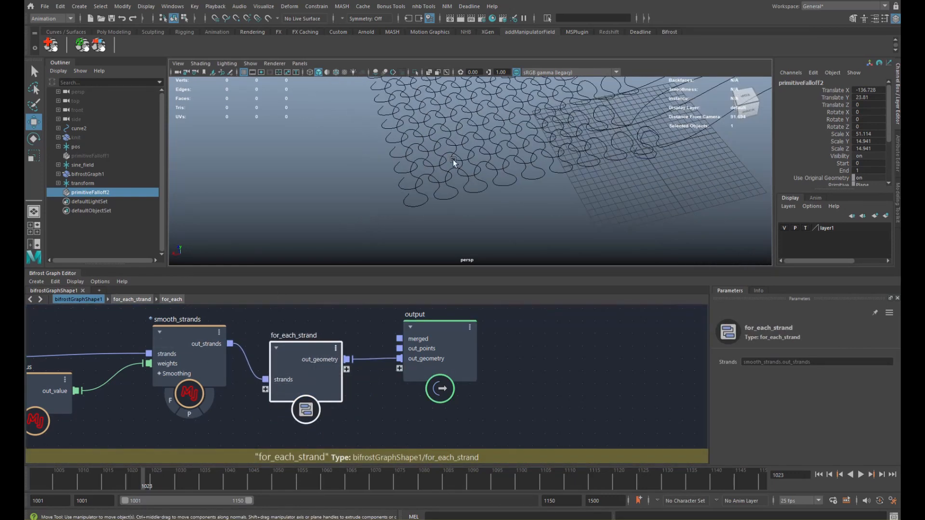
{"action": "left_click_drag", "start_coordinate": [453, 160], "coordinate": [496, 193], "text": "alt"}
{"action": "right_click_drag", "start_coordinate": [585, 162], "coordinate": [554, 172], "text": "alt"}
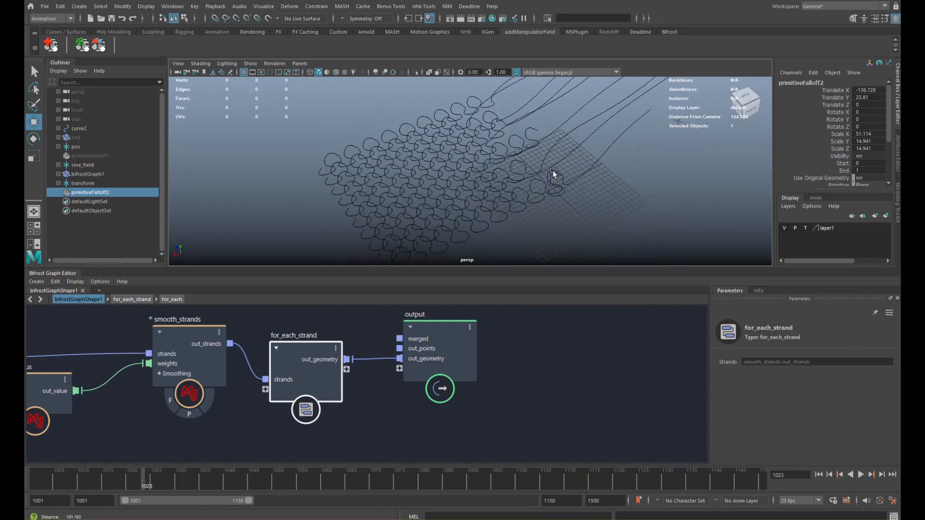
{"action": "left_click_drag", "start_coordinate": [553, 172], "coordinate": [598, 150], "text": "alt"}
{"action": "right_click_drag", "start_coordinate": [716, 140], "coordinate": [547, 147], "text": "alt"}
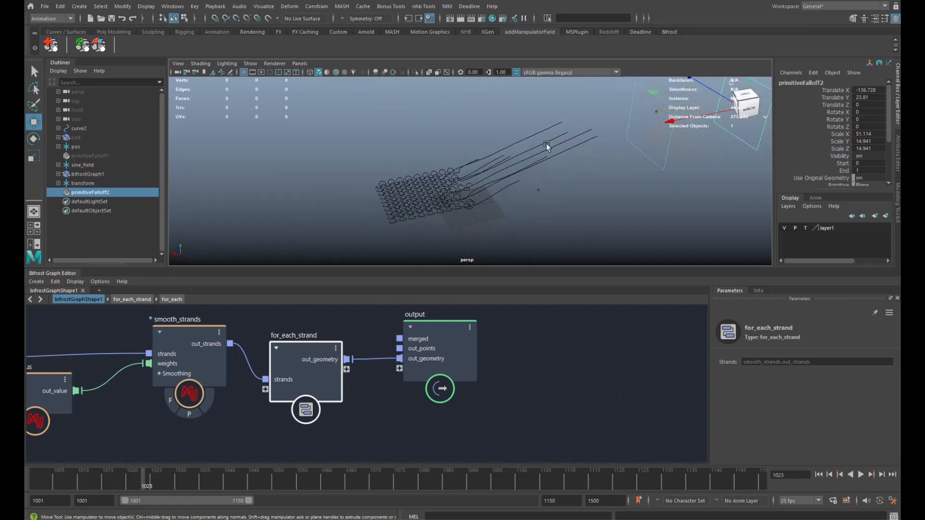
{"action": "left_click_drag", "start_coordinate": [693, 119], "coordinate": [728, 133]}
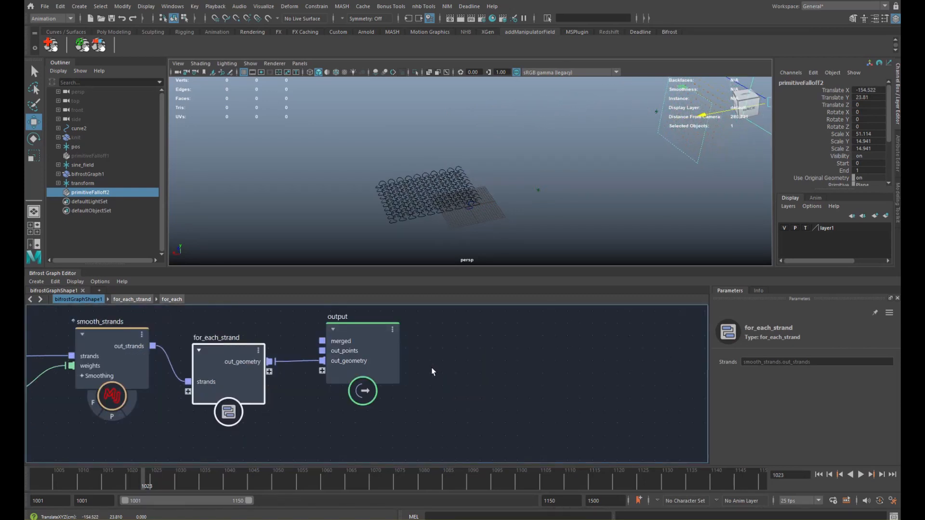
- Move the output node far right and pan the graph upstream toward the anim node
{"action": "left_click_drag", "start_coordinate": [432, 371], "coordinate": [781, 351]}
{"action": "scroll", "coordinate": [325, 357], "scroll_direction": "down", "scroll_amount": 3}
{"action": "middle_click_drag", "start_coordinate": [367, 357], "coordinate": [370, 348], "text": "alt"}
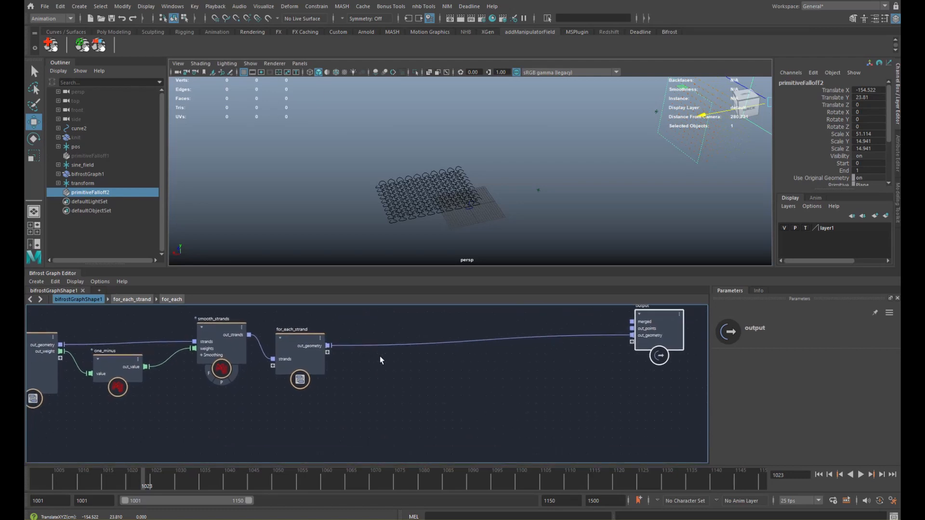
{"action": "middle_click_drag", "start_coordinate": [190, 341], "coordinate": [529, 350], "text": "alt"}
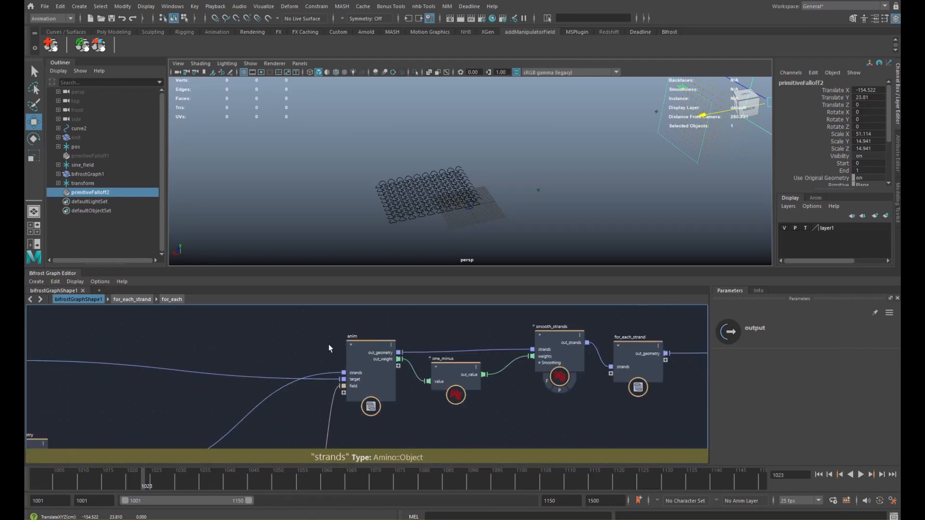
{"action": "middle_click_drag", "start_coordinate": [427, 369], "coordinate": [382, 367], "text": "alt"}
{"action": "middle_click_drag", "start_coordinate": [257, 378], "coordinate": [670, 366], "text": "alt"}
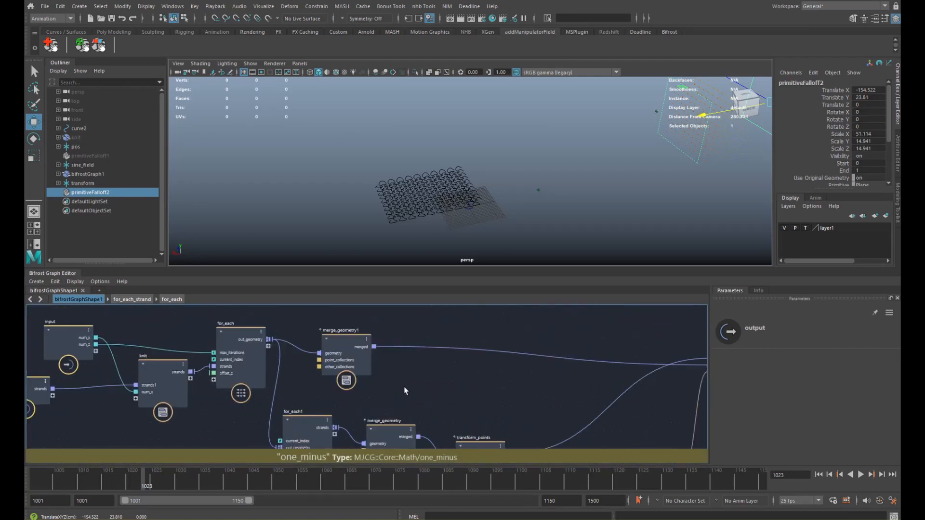
{"action": "middle_click_drag", "start_coordinate": [421, 364], "coordinate": [463, 379], "text": "alt"}
- Orbit and dolly the viewport to inspect the knit up close
{"action": "right_click_drag", "start_coordinate": [486, 193], "coordinate": [641, 185], "text": "alt"}
{"action": "middle_click_drag", "start_coordinate": [397, 210], "coordinate": [479, 148], "text": "alt"}
{"action": "left_click_drag", "start_coordinate": [479, 148], "coordinate": [531, 149], "text": "alt"}
{"action": "right_click_drag", "start_coordinate": [475, 165], "coordinate": [548, 183], "text": "alt"}
{"action": "left_click_drag", "start_coordinate": [553, 167], "coordinate": [531, 189], "text": "alt"}
{"action": "right_click_drag", "start_coordinate": [531, 189], "coordinate": [416, 176], "text": "alt"}
- Tidy the graph, moving the input node left and merge_geometry1 up
{"action": "middle_click_drag", "start_coordinate": [289, 365], "coordinate": [339, 348], "text": "alt"}
{"action": "left_click_drag", "start_coordinate": [139, 348], "coordinate": [106, 344]}
{"action": "middle_click_drag", "start_coordinate": [325, 365], "coordinate": [304, 361], "text": "alt"}
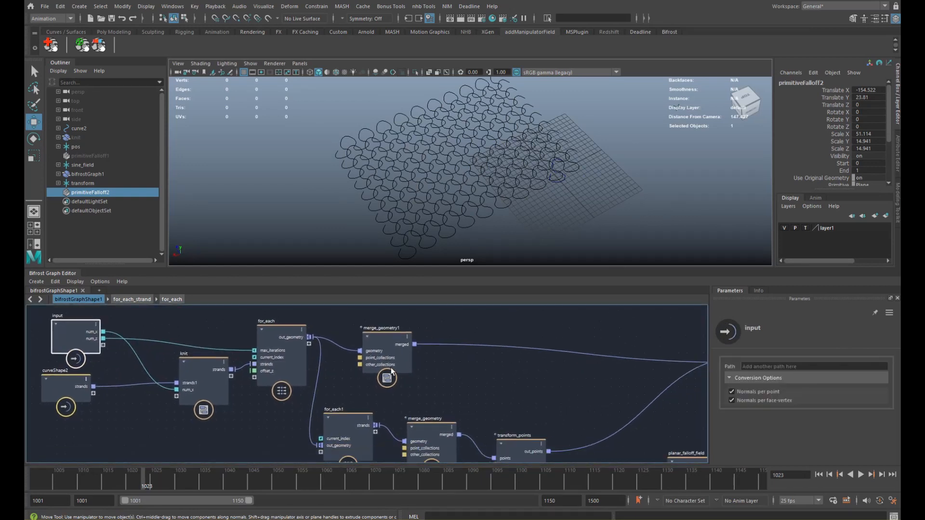
{"action": "left_click_drag", "start_coordinate": [391, 367], "coordinate": [398, 351]}
{"action": "middle_click_drag", "start_coordinate": [469, 333], "coordinate": [339, 358], "text": "alt"}
{"action": "scroll", "coordinate": [336, 351], "scroll_direction": "down", "scroll_amount": 2}
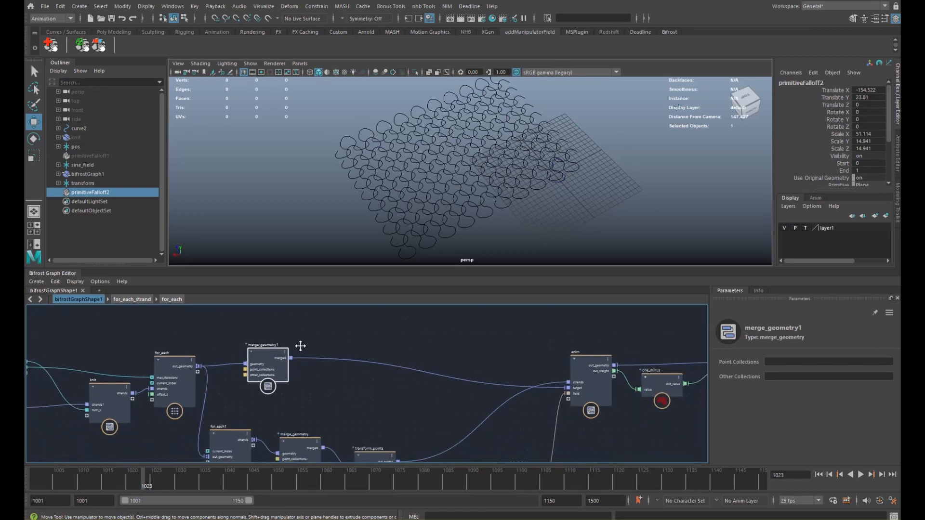
- Add a displace_points node fed by merge_geometry1's merged output, driving anim's target
{"action": "key", "text": "Tab"}
{"action": "type", "text": "displ"}
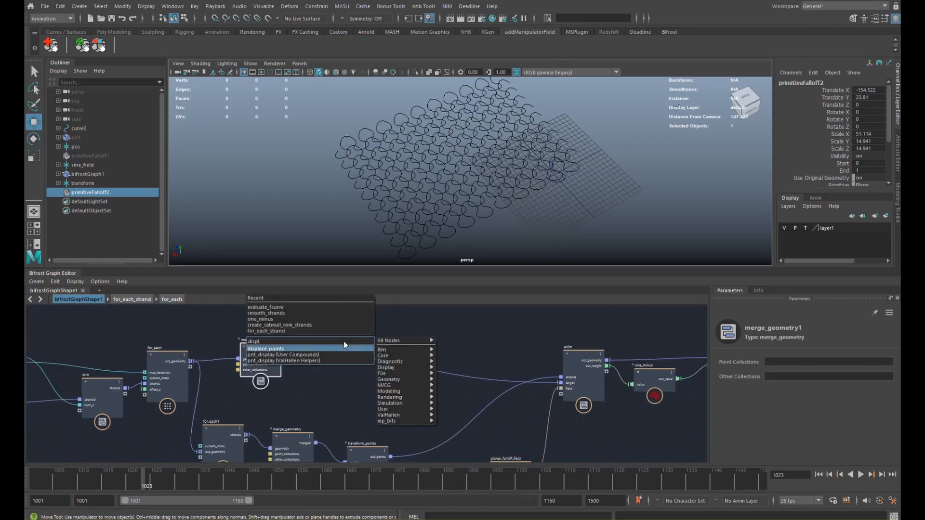
{"action": "key", "text": "Return"}
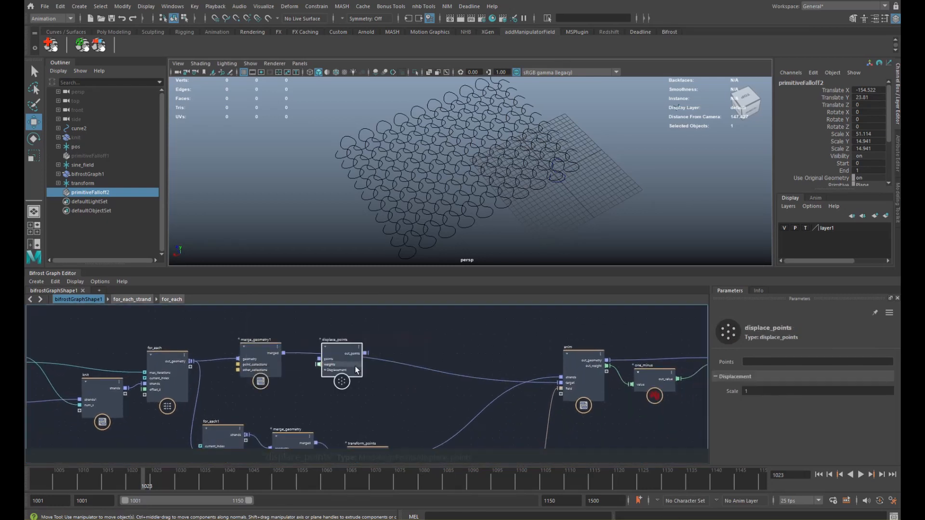
{"action": "left_click_drag", "start_coordinate": [361, 354], "coordinate": [375, 351]}
{"action": "left_click_drag", "start_coordinate": [284, 354], "coordinate": [401, 352]}
{"action": "left_click_drag", "start_coordinate": [560, 384], "coordinate": [560, 384]}
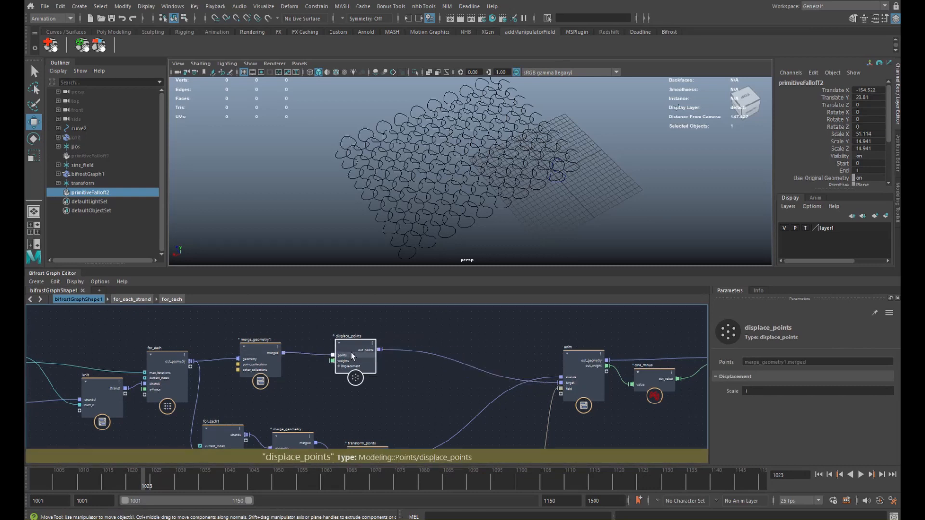
{"action": "left_click_drag", "start_coordinate": [358, 357], "coordinate": [424, 356]}
{"action": "middle_click_drag", "start_coordinate": [358, 322], "coordinate": [353, 346], "text": "alt"}
- Add a plane_field node to the graph
{"action": "key", "text": "Tab"}
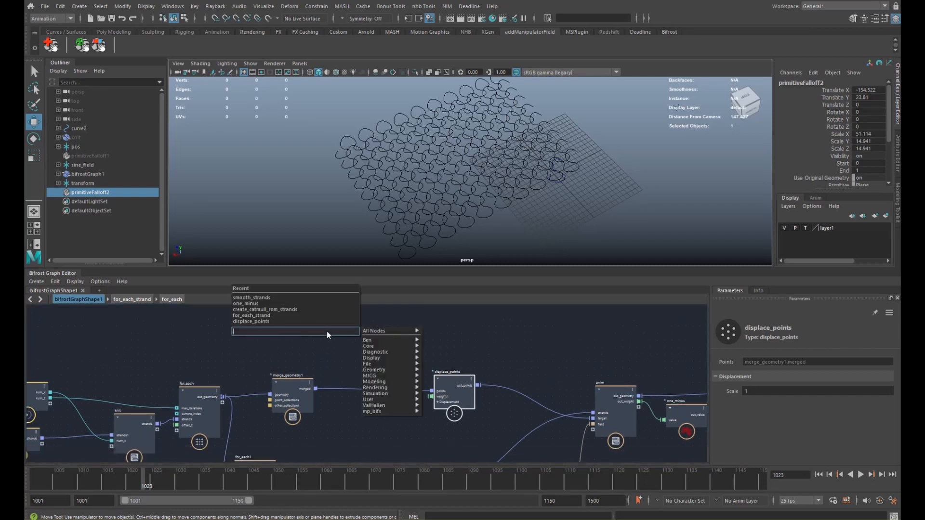
{"action": "type", "text": "plane"}
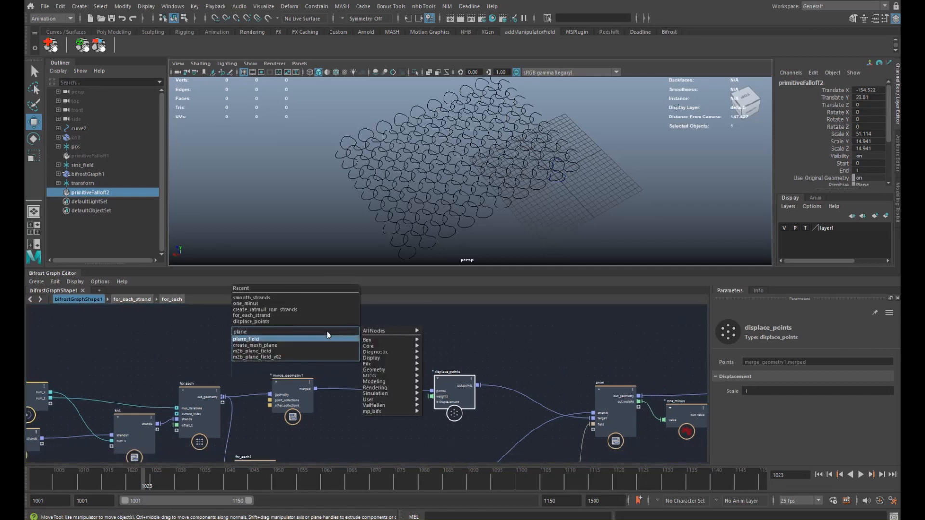
{"action": "key", "text": "Return"}
{"action": "left_click", "coordinate": [354, 328]}
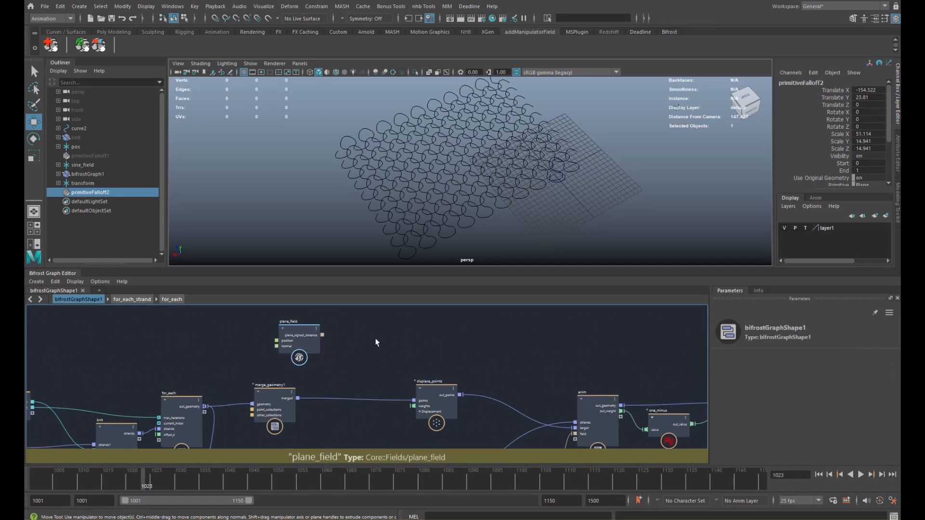
- Add a scalar_field_scope node fed by plane_field's plane_signed_distance
{"action": "key", "text": "Tab"}
{"action": "type", "text": "fscope"}
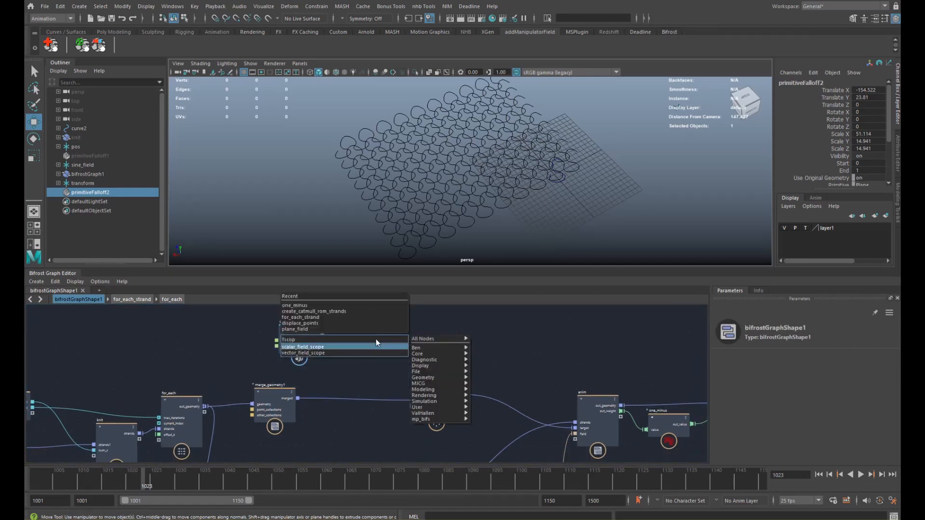
{"action": "key", "text": "Return"}
{"action": "left_click_drag", "start_coordinate": [322, 336], "coordinate": [400, 333]}
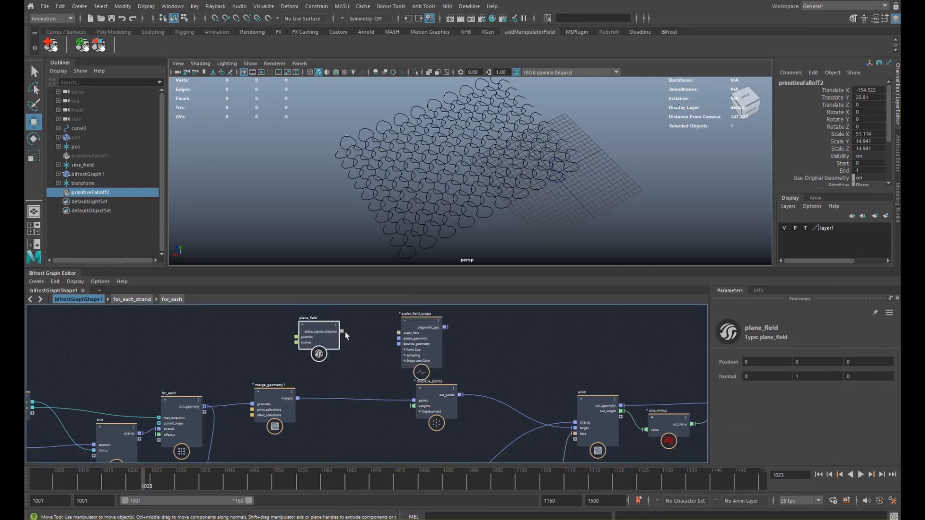
{"action": "left_click", "coordinate": [424, 339]}
- Add a terminal node, preview the scope's diagnostic_geo through it, then delete that wire
{"action": "key", "text": "Tab"}
{"action": "type", "text": "termin"}
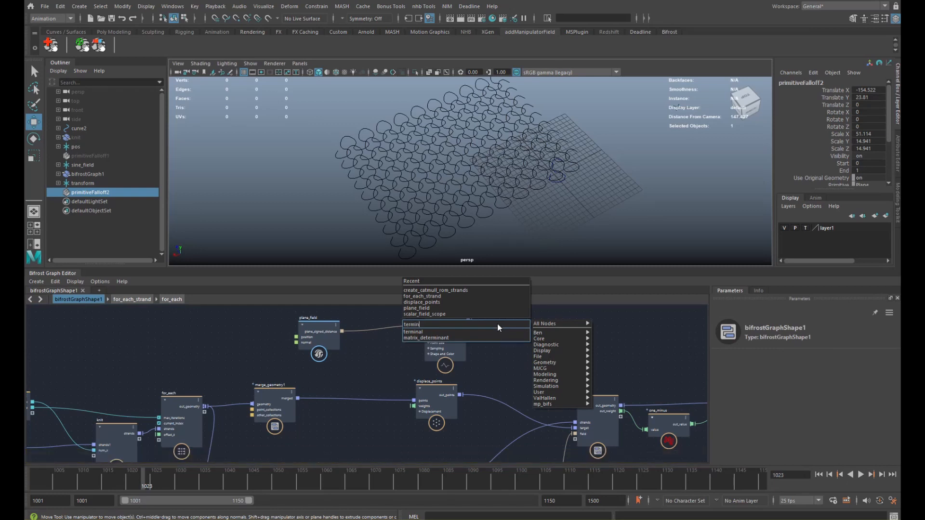
{"action": "key", "text": "Down"}
{"action": "key", "text": "Return"}
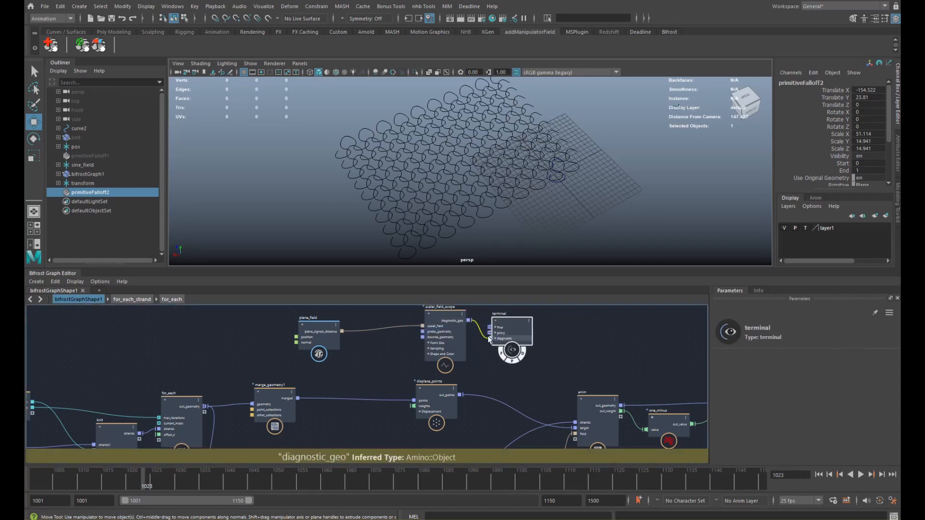
{"action": "left_click_drag", "start_coordinate": [488, 337], "coordinate": [489, 339]}
{"action": "left_click_drag", "start_coordinate": [602, 164], "coordinate": [502, 153], "text": "alt"}
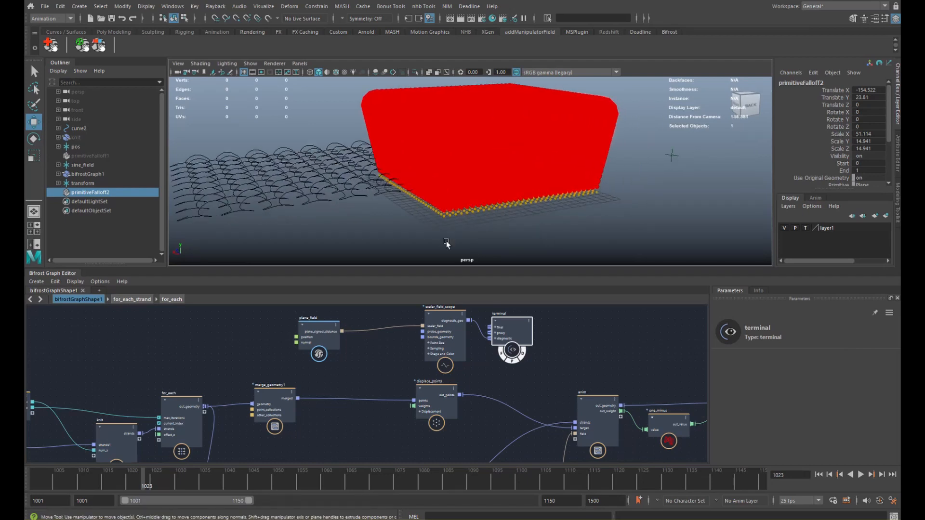
{"action": "left_click_drag", "start_coordinate": [312, 338], "coordinate": [288, 331]}
{"action": "left_click_drag", "start_coordinate": [520, 331], "coordinate": [566, 323]}
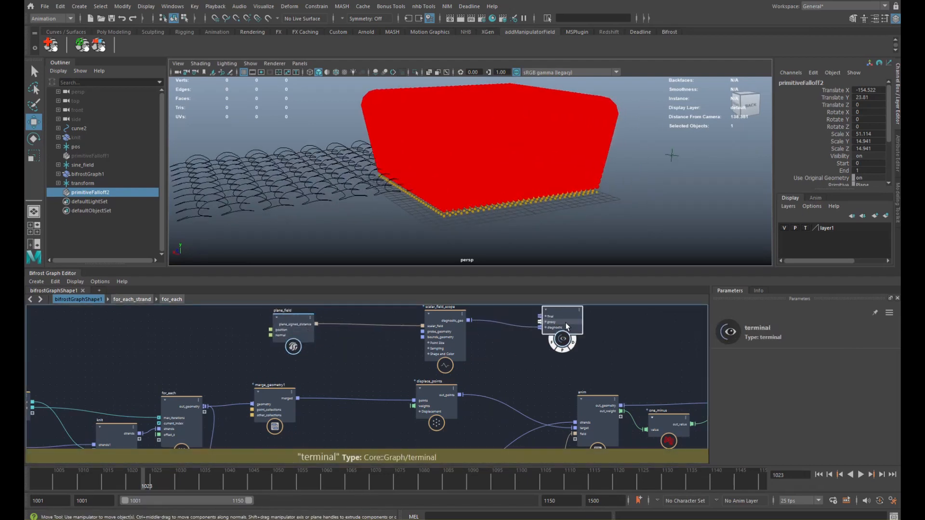
{"action": "left_click", "coordinate": [511, 327]}
{"action": "key", "text": "Delete"}
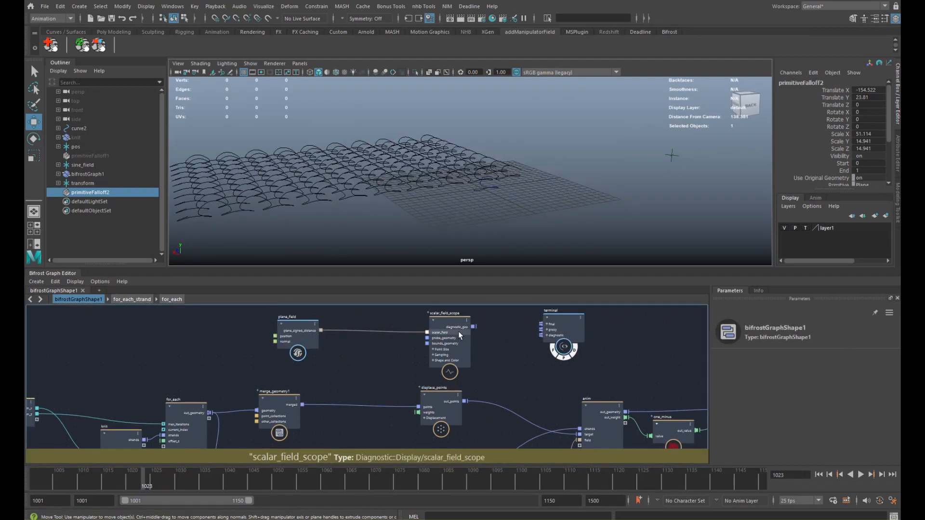
- Add a gradient_field node taking plane_field's plane_signed_distance
{"action": "left_click_drag", "start_coordinate": [459, 331], "coordinate": [464, 317]}
{"action": "left_click", "coordinate": [353, 348]}
{"action": "key", "text": "Tab"}
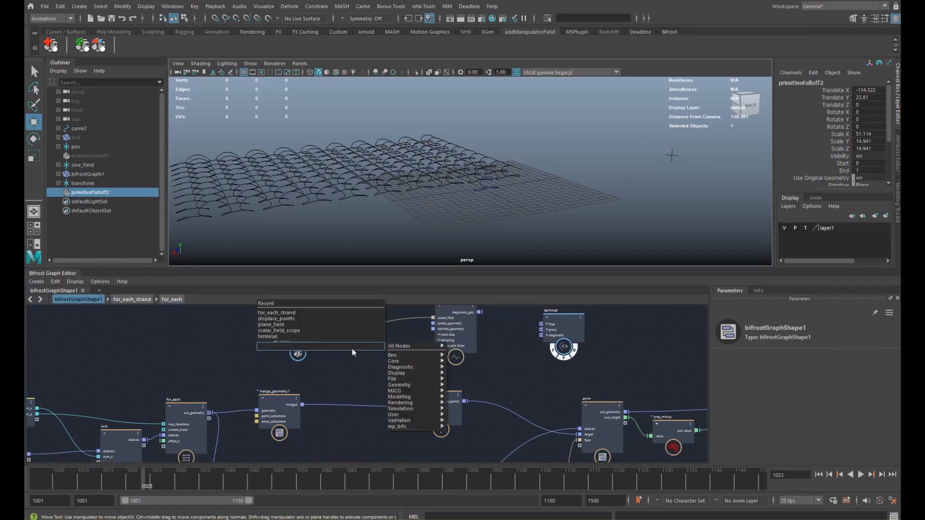
{"action": "type", "text": "gradi"}
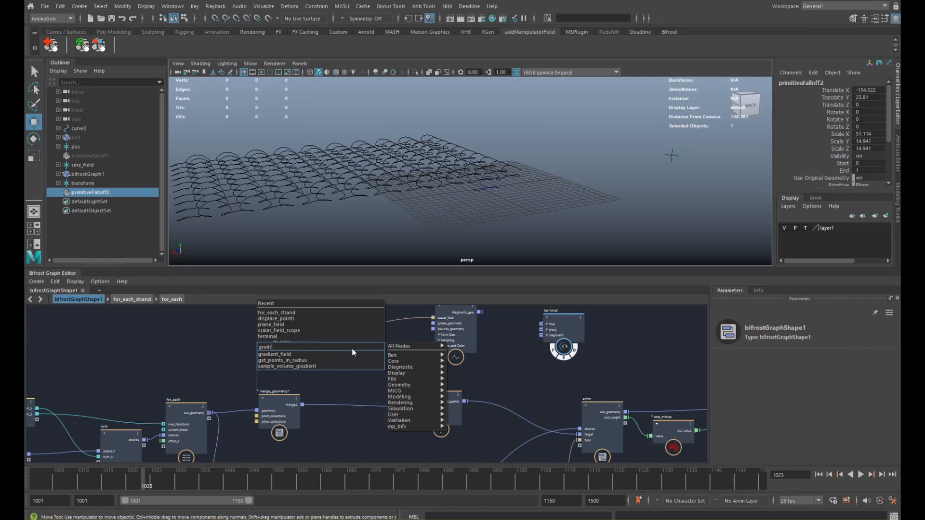
{"action": "key", "text": "Return"}
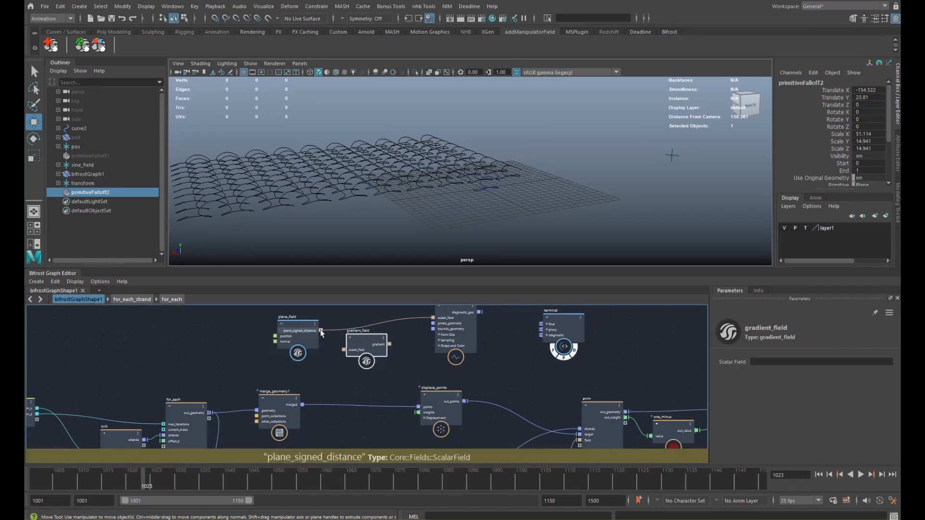
{"action": "left_click_drag", "start_coordinate": [320, 331], "coordinate": [343, 349]}
- Add a vector_field_scope fed by the gradient, with its diagnostic_geo wired into the terminal
{"action": "left_click", "coordinate": [443, 351]}
{"action": "key", "text": "Tab"}
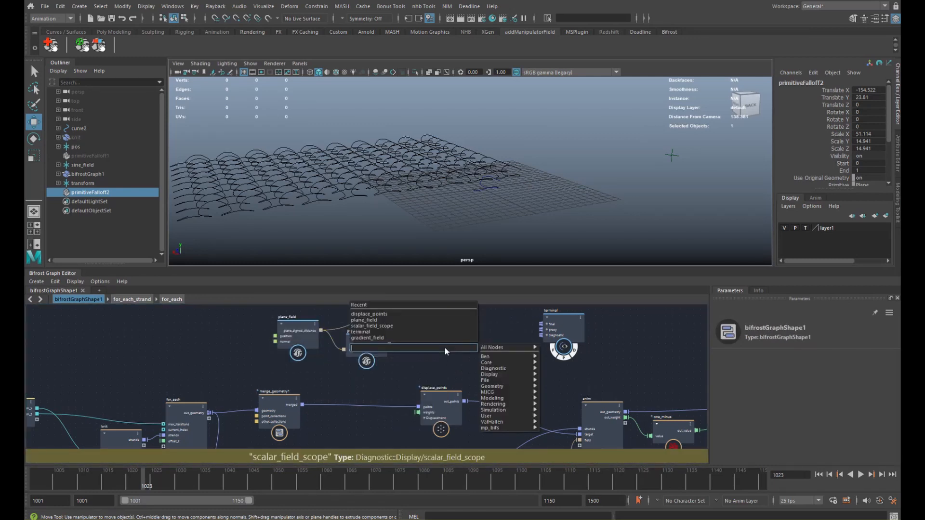
{"action": "type", "text": "fscope"}
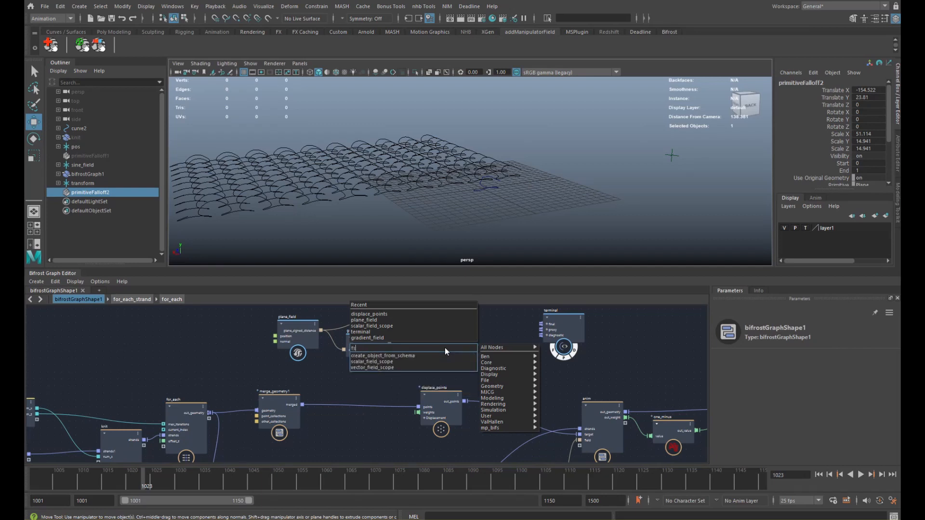
{"action": "key", "text": "Down"}
{"action": "key", "text": "Down"}
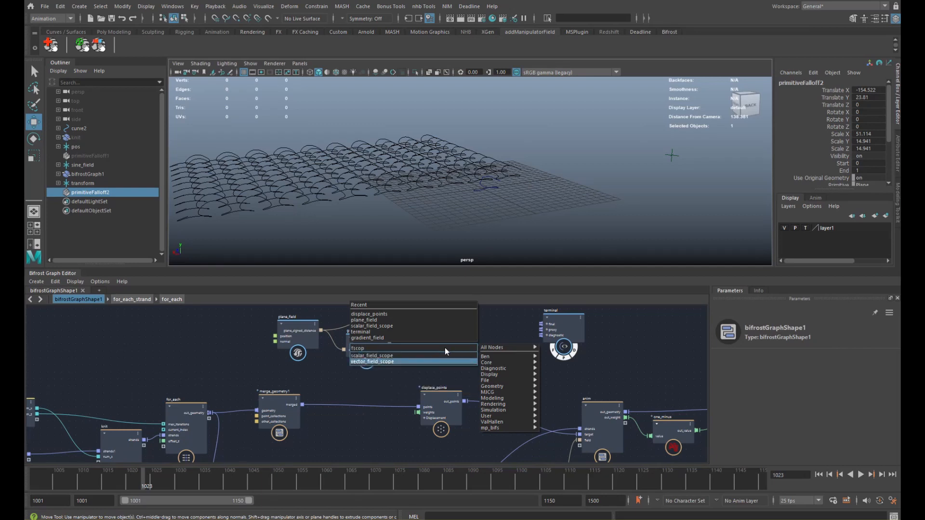
{"action": "key", "text": "Return"}
{"action": "middle_click_drag", "start_coordinate": [444, 348], "coordinate": [416, 373]}
{"action": "left_click_drag", "start_coordinate": [413, 386], "coordinate": [421, 368]}
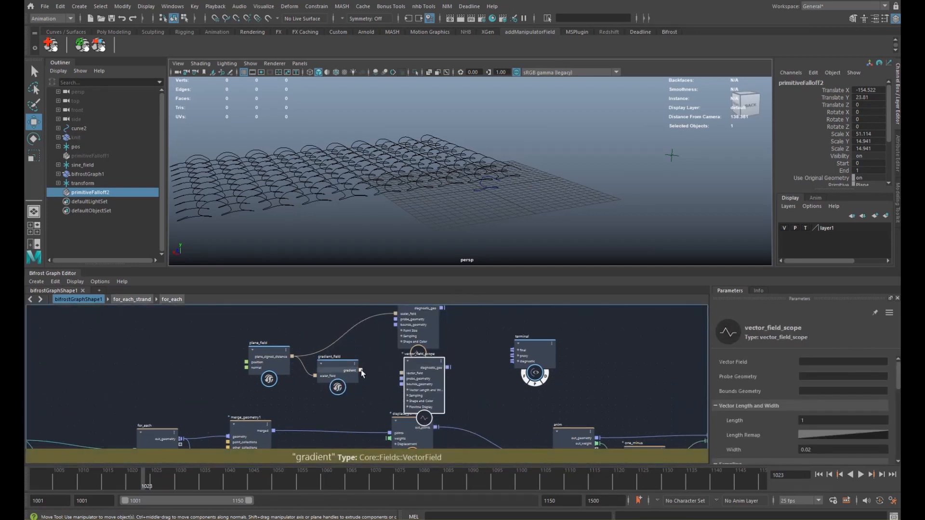
{"action": "left_click_drag", "start_coordinate": [360, 370], "coordinate": [522, 363]}
{"action": "left_click_drag", "start_coordinate": [558, 206], "coordinate": [597, 169], "text": "alt"}
- Set plane_field's Normal Y to 1 and view the red vector arrows close up
{"action": "left_click_drag", "start_coordinate": [270, 354], "coordinate": [262, 348]}
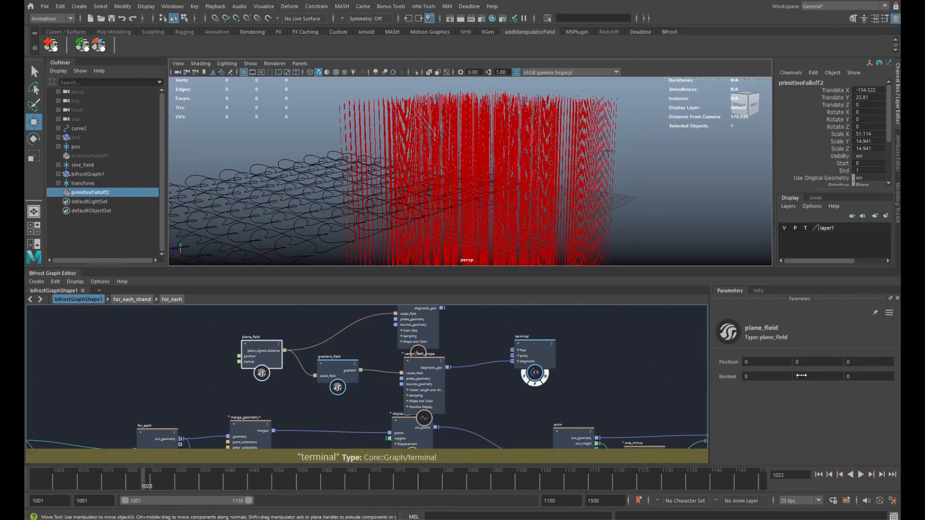
{"action": "left_click_drag", "start_coordinate": [801, 375], "coordinate": [786, 375]}
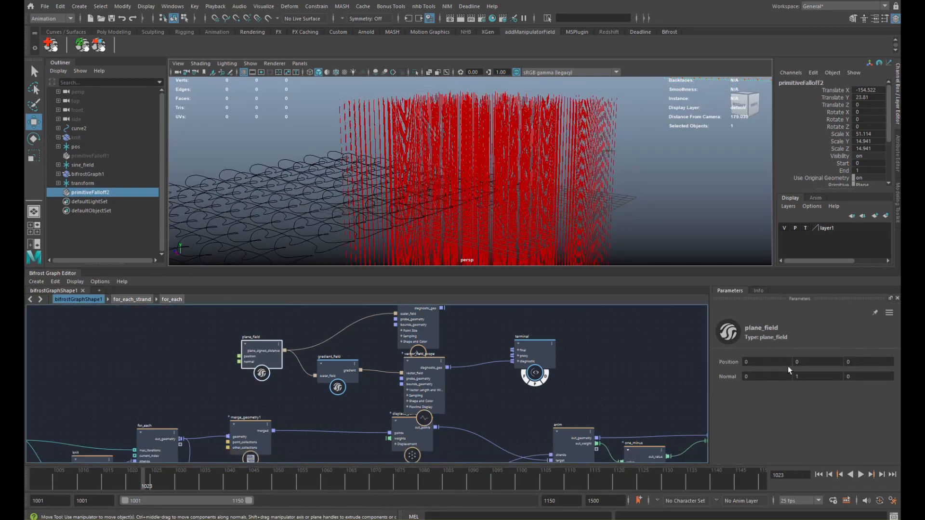
{"action": "right_click_drag", "start_coordinate": [530, 226], "coordinate": [417, 155], "text": "alt"}
{"action": "left_click_drag", "start_coordinate": [418, 154], "coordinate": [478, 177], "text": "alt"}
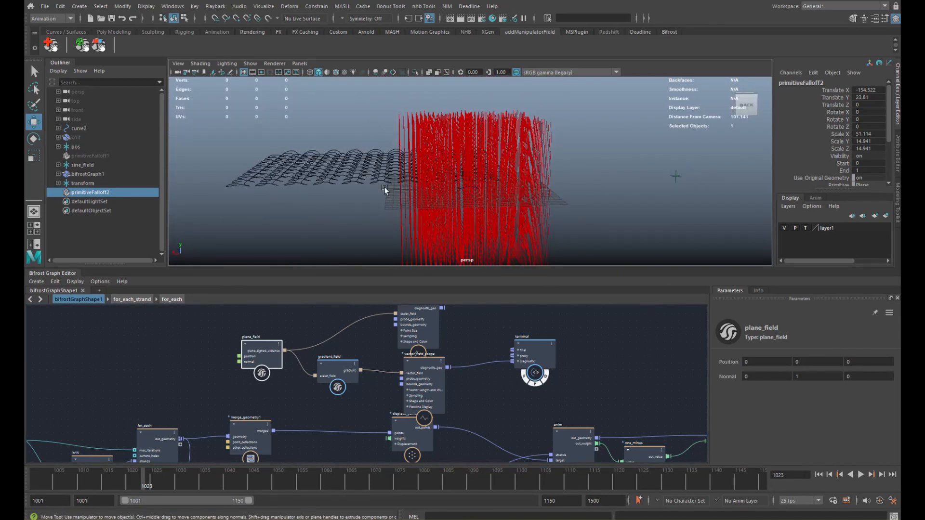
{"action": "mouse_move", "coordinate": [384, 188]}
{"action": "left_mouse_down", "text": "alt"}
{"action": "mouse_move", "coordinate": [433, 189]}
{"action": "mouse_move", "coordinate": [384, 187]}
{"action": "left_mouse_up", "text": "alt"}
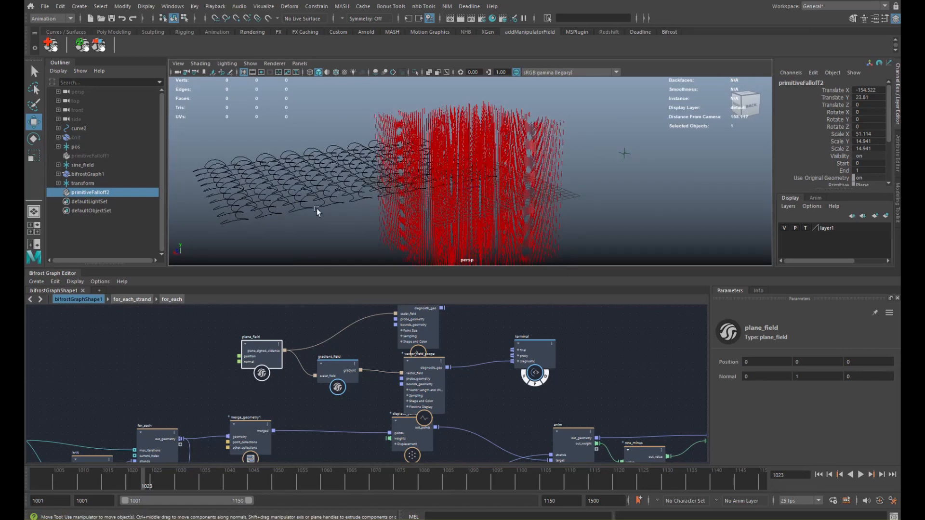
{"action": "left_click_drag", "start_coordinate": [350, 157], "coordinate": [325, 182], "text": "alt"}
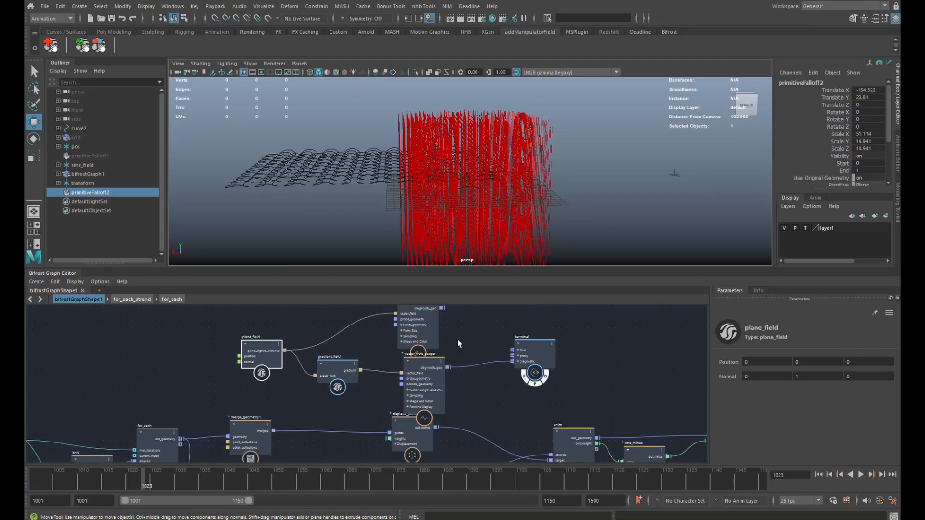
- Rearrange the scalar_field_scope, vector_field_scope and gradient_field nodes
{"action": "middle_click_drag", "start_coordinate": [458, 341], "coordinate": [454, 360], "text": "alt"}
{"action": "left_click_drag", "start_coordinate": [422, 355], "coordinate": [429, 320]}
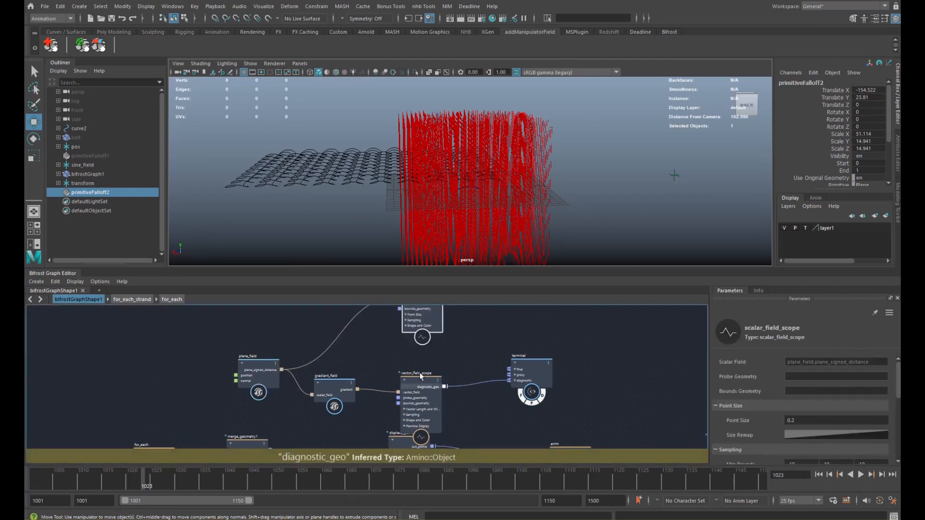
{"action": "left_click_drag", "start_coordinate": [421, 386], "coordinate": [422, 353]}
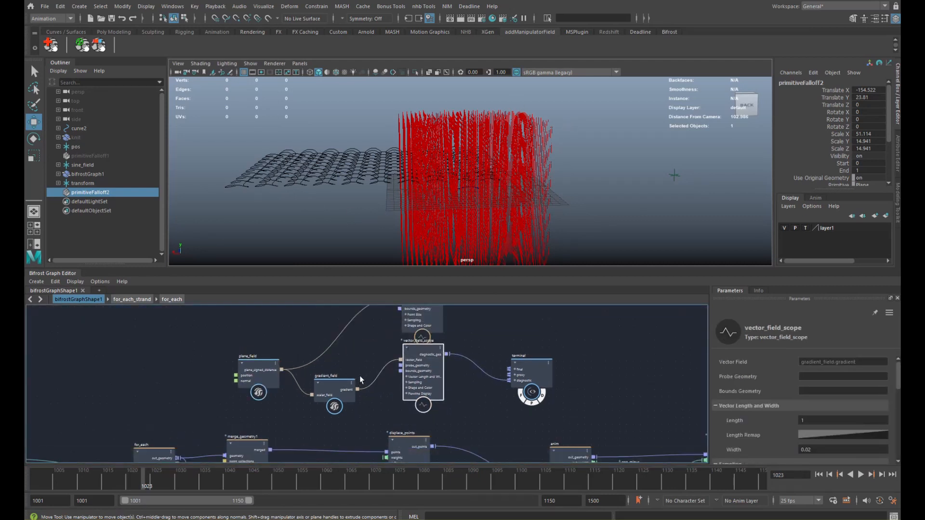
{"action": "left_click_drag", "start_coordinate": [348, 381], "coordinate": [364, 357]}
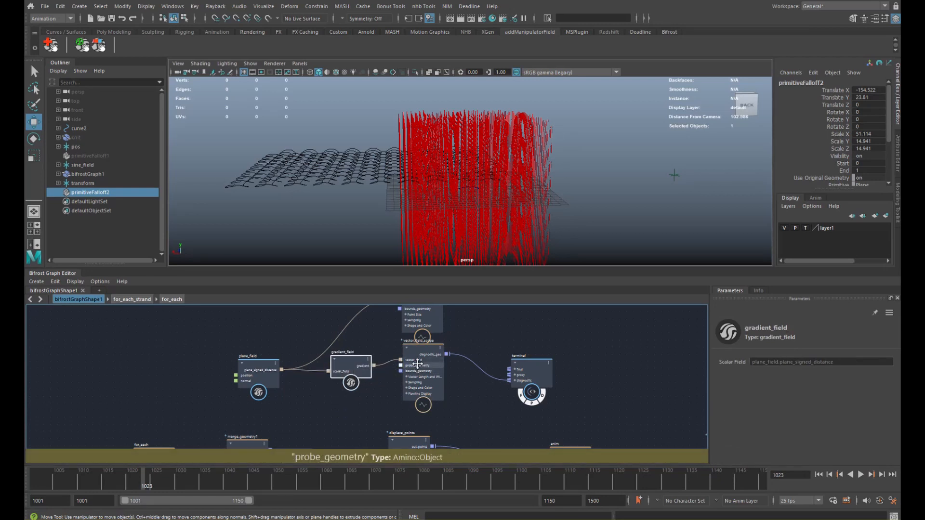
{"action": "middle_click_drag", "start_coordinate": [418, 365], "coordinate": [459, 369], "text": "alt"}
{"action": "left_click_drag", "start_coordinate": [465, 325], "coordinate": [404, 322]}
{"action": "middle_click_drag", "start_coordinate": [427, 354], "coordinate": [420, 357], "text": "alt"}
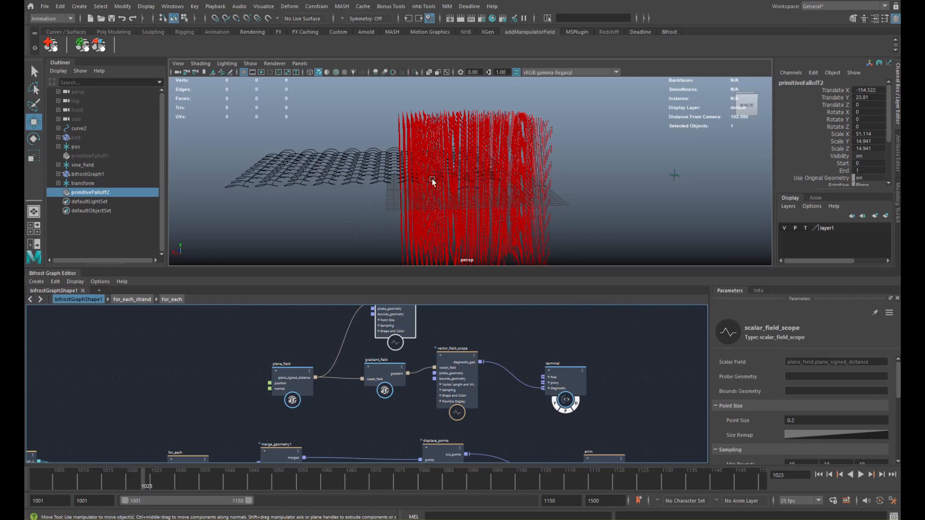
- Duplicate plane_field as plane_field1, placed below the original
{"action": "left_click_drag", "start_coordinate": [300, 385], "coordinate": [235, 366]}
{"action": "middle_click_drag", "start_coordinate": [234, 367], "coordinate": [260, 339]}
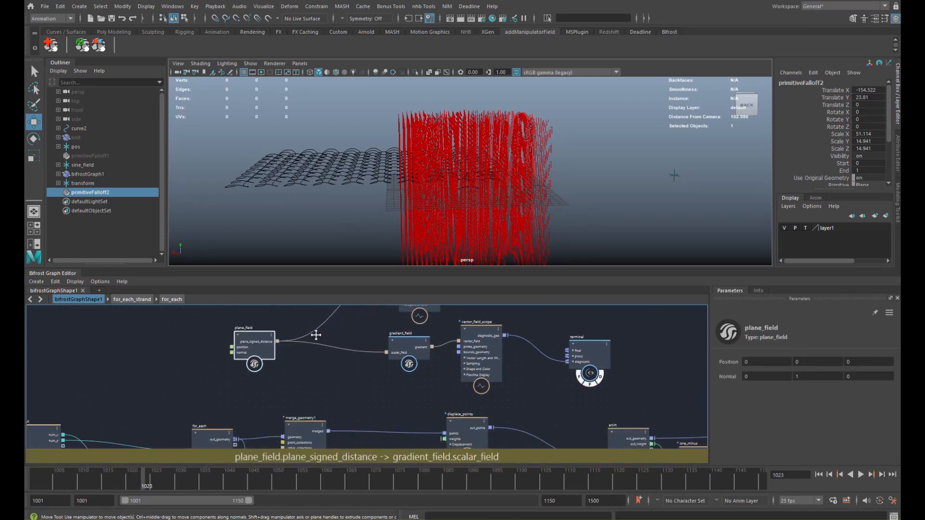
{"action": "left_click_drag", "start_coordinate": [259, 336], "coordinate": [259, 330]}
{"action": "left_click", "coordinate": [265, 371]}
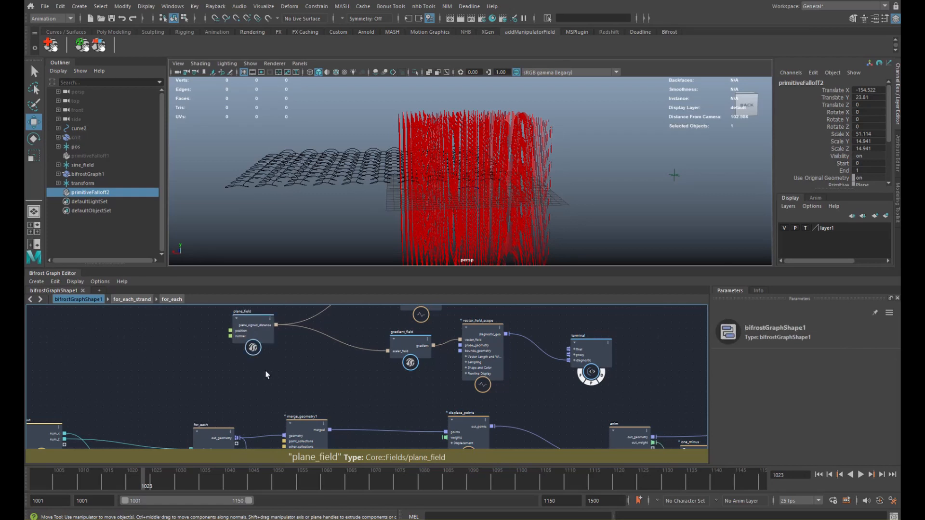
{"action": "key", "text": "ctrl+v"}
{"action": "left_click_drag", "start_coordinate": [261, 382], "coordinate": [275, 365]}
- Set plane_field1's Normal to 1, 0, 0
{"action": "left_click", "coordinate": [811, 376]}
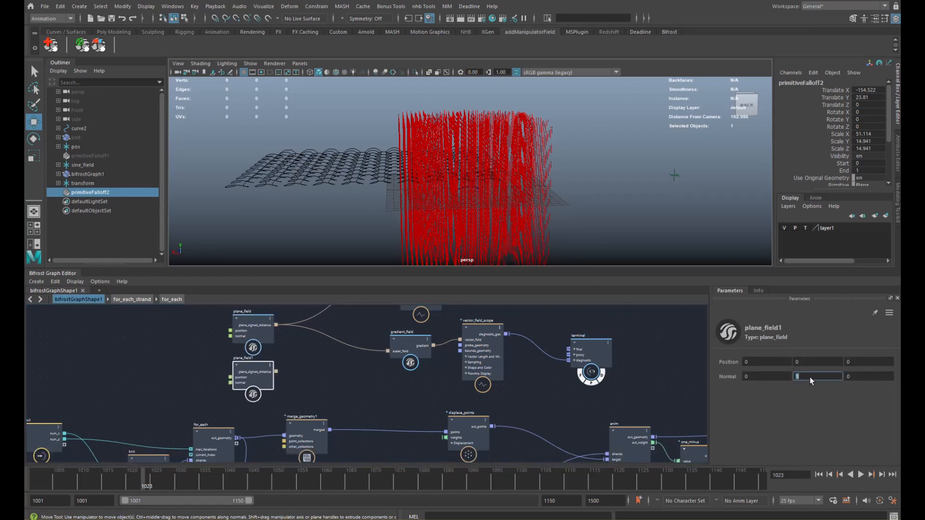
{"action": "scroll", "coordinate": [511, 204], "scroll_direction": "down", "scroll_amount": 3}
{"action": "left_click_drag", "start_coordinate": [511, 204], "coordinate": [471, 221], "text": "alt"}
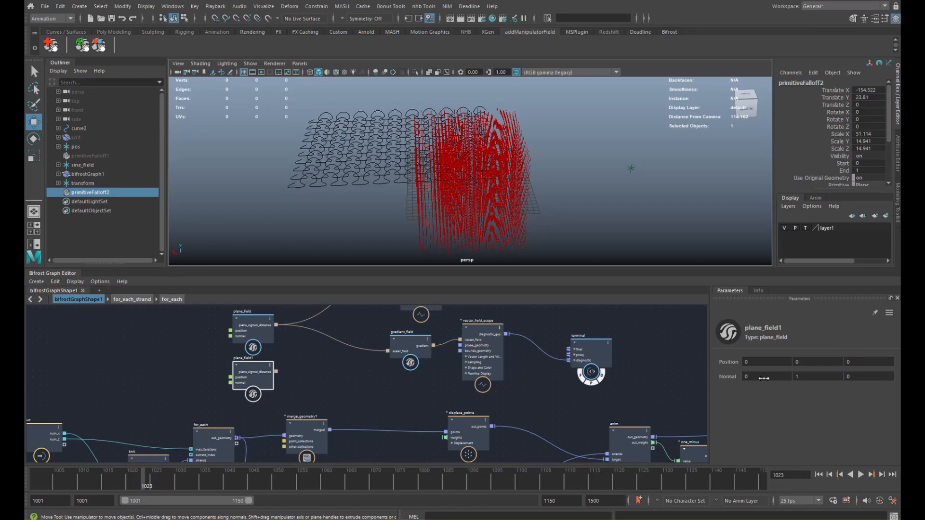
{"action": "type", "text": "1"}
{"action": "key", "text": "Tab"}
{"action": "middle_click_drag", "start_coordinate": [303, 361], "coordinate": [316, 355], "text": "alt"}
{"action": "key", "text": "Tab"}
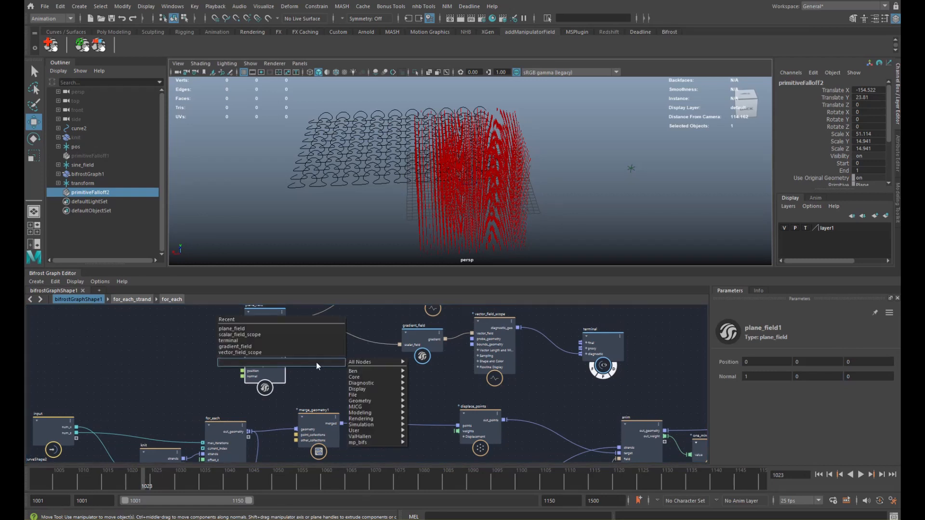
- Add a sin node on plane_field1's signed distance and feed its sine into scalar_field_scope
{"action": "type", "text": "sin"}
{"action": "left_click", "coordinate": [320, 370]}
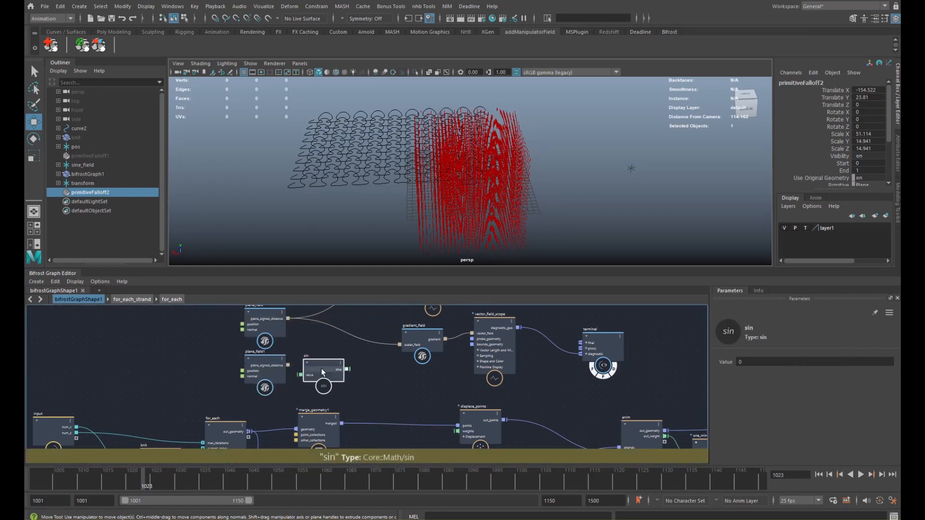
{"action": "left_click_drag", "start_coordinate": [287, 372], "coordinate": [300, 374]}
{"action": "middle_click_drag", "start_coordinate": [381, 369], "coordinate": [363, 388], "text": "alt"}
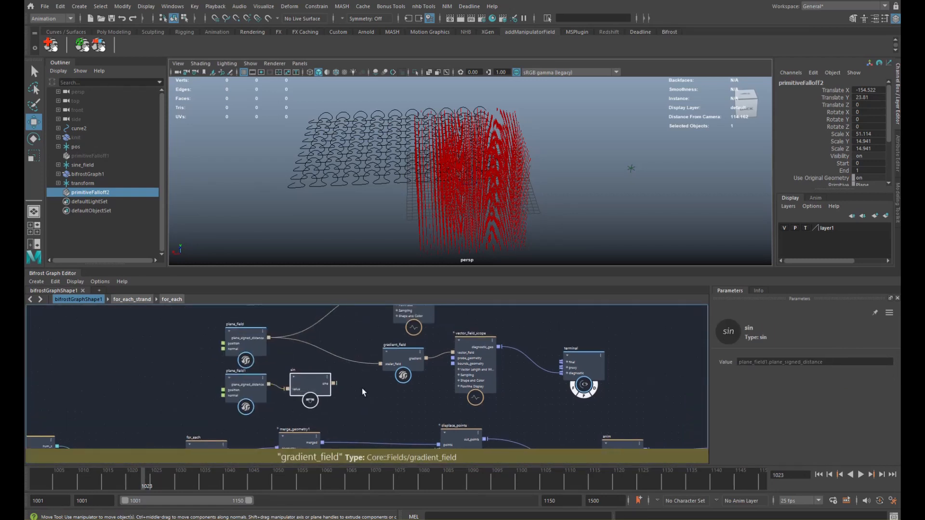
{"action": "middle_click_drag", "start_coordinate": [438, 322], "coordinate": [427, 354], "text": "alt"}
{"action": "left_click", "coordinate": [410, 331]}
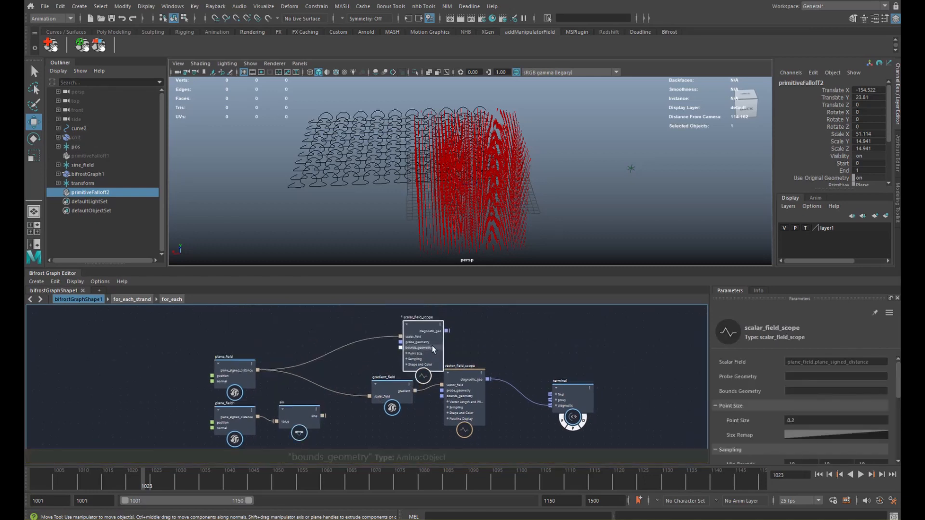
{"action": "left_click_drag", "start_coordinate": [432, 345], "coordinate": [433, 338]}
{"action": "left_click_drag", "start_coordinate": [323, 415], "coordinate": [401, 330]}
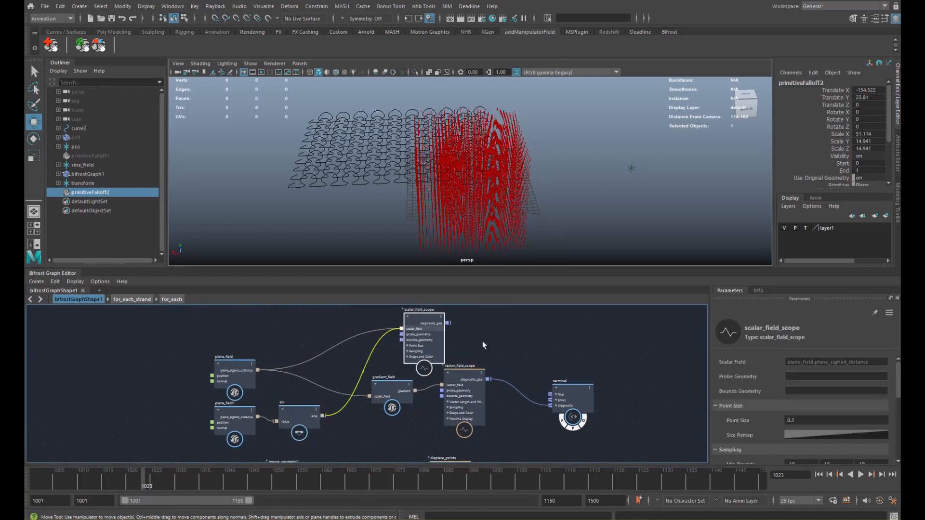
- Route the scalar scope's diagnostic to the terminal instead of the vector scope and view the sine stripes
{"action": "left_click_drag", "start_coordinate": [566, 394], "coordinate": [554, 355]}
{"action": "left_click_drag", "start_coordinate": [507, 375], "coordinate": [512, 378]}
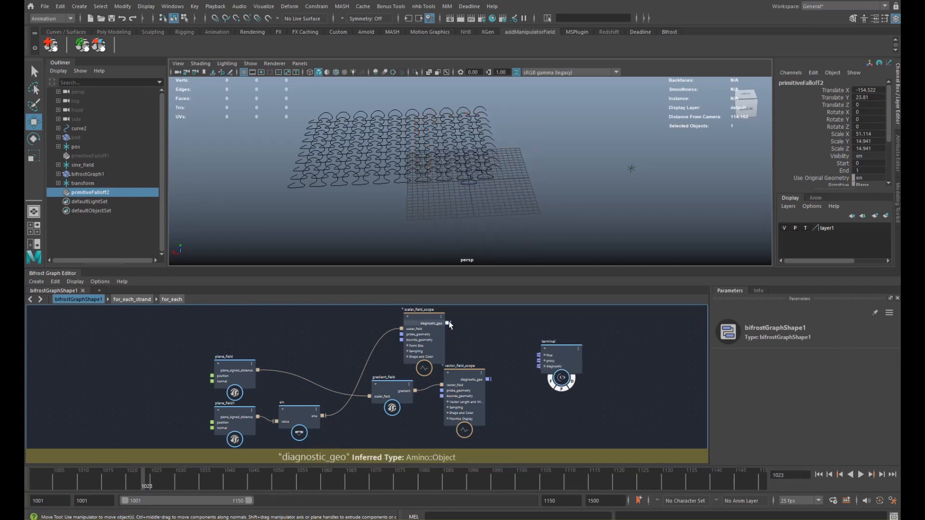
{"action": "left_click_drag", "start_coordinate": [448, 323], "coordinate": [539, 367]}
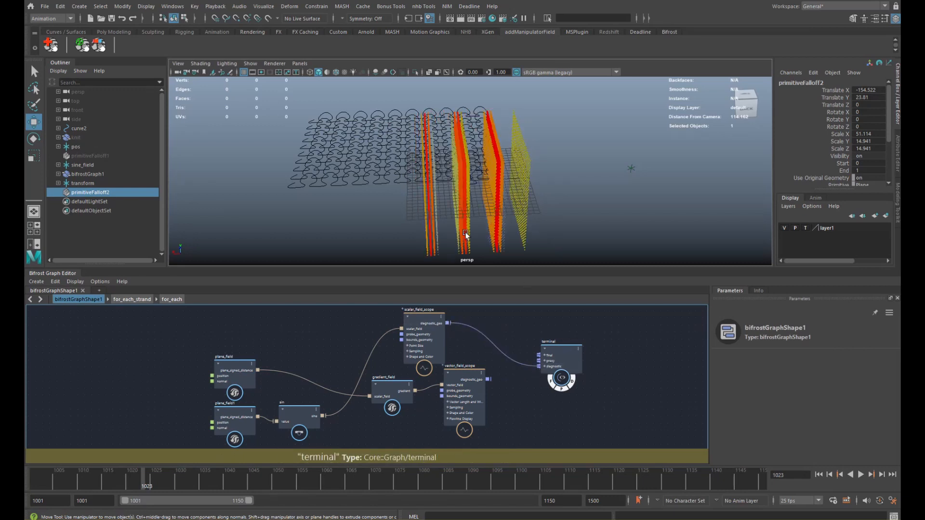
{"action": "left_click_drag", "start_coordinate": [465, 235], "coordinate": [572, 163], "text": "alt"}
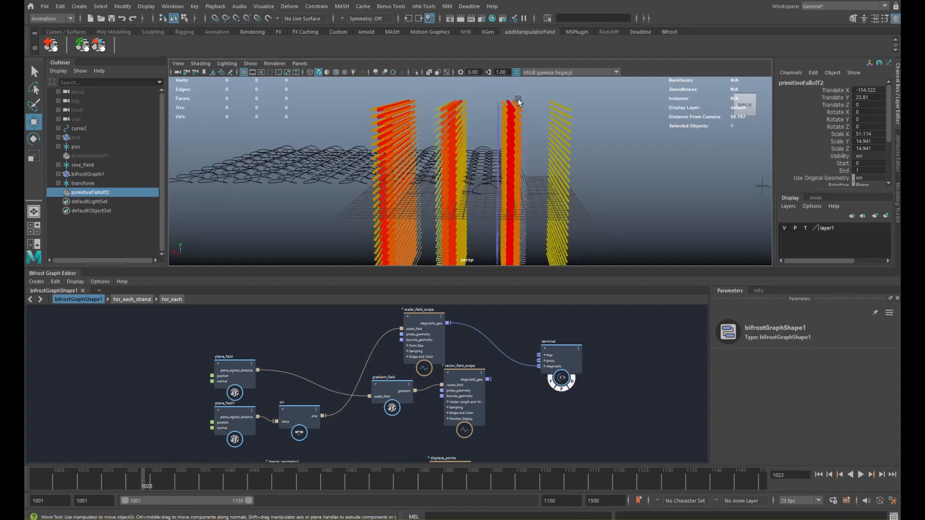
{"action": "left_click_drag", "start_coordinate": [525, 127], "coordinate": [471, 113], "text": "alt"}
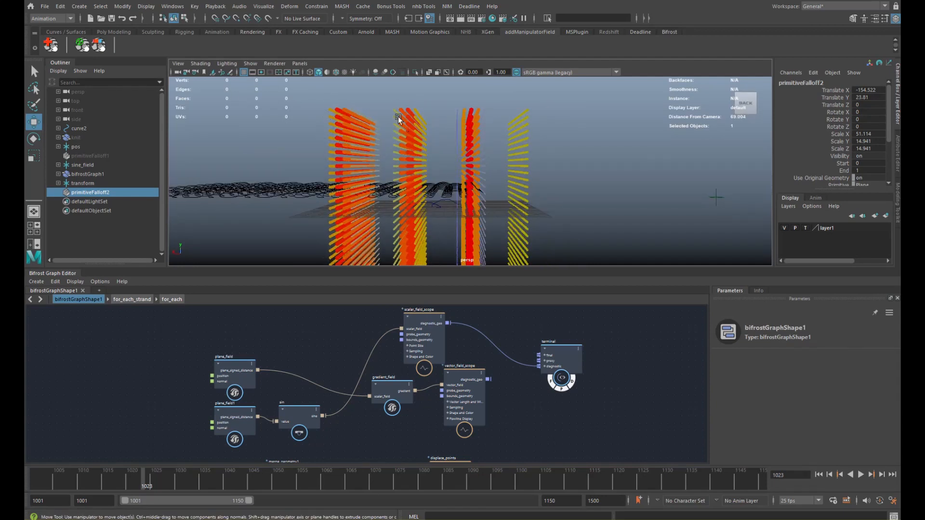
{"action": "left_click_drag", "start_coordinate": [443, 155], "coordinate": [414, 122], "text": "alt"}
{"action": "mouse_move", "coordinate": [439, 155]}
{"action": "left_mouse_down", "text": "alt"}
{"action": "mouse_move", "coordinate": [447, 148]}
{"action": "mouse_move", "coordinate": [407, 147]}
{"action": "mouse_move", "coordinate": [426, 164]}
{"action": "left_mouse_up", "text": "alt"}
{"action": "scroll", "coordinate": [422, 163], "scroll_direction": "down", "scroll_amount": 4}
{"action": "left_click", "coordinate": [305, 414]}
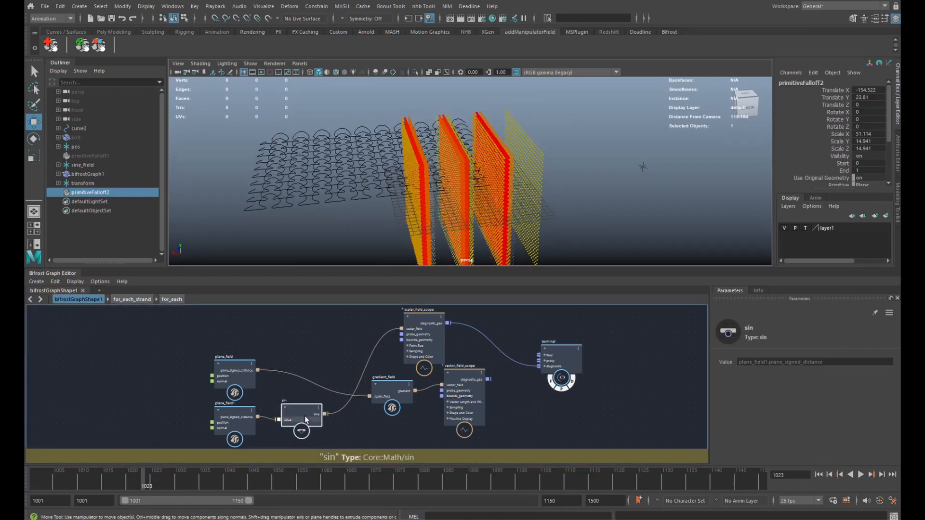
- Add a multiply node and wire gradient_field's gradient into it
{"action": "left_click_drag", "start_coordinate": [391, 395], "coordinate": [364, 386]}
{"action": "left_click", "coordinate": [383, 414]}
{"action": "key", "text": "Tab"}
{"action": "type", "text": "multi"}
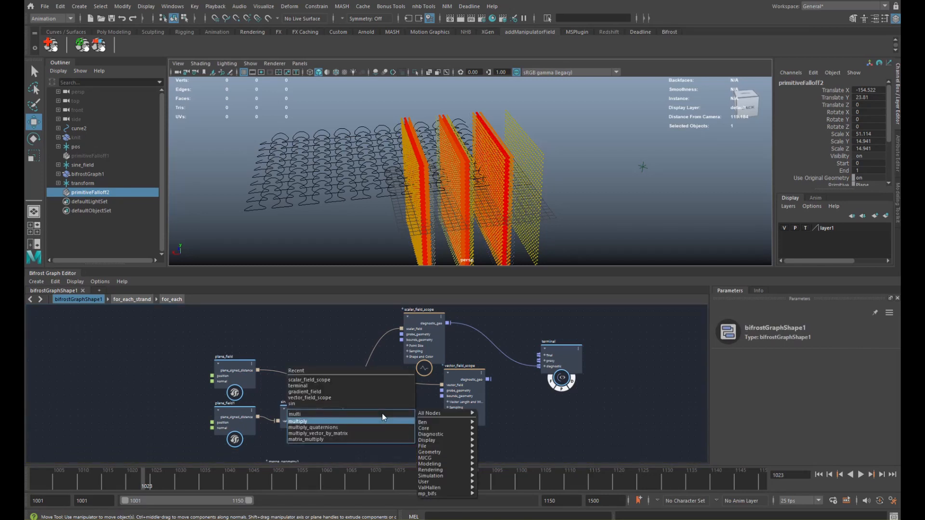
{"action": "key", "text": "Return"}
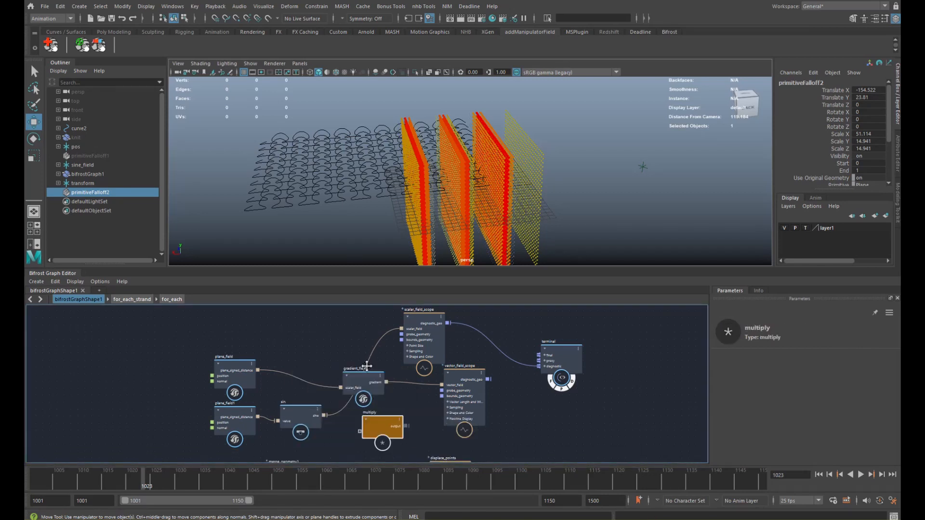
{"action": "left_click", "coordinate": [362, 376]}
{"action": "left_click_drag", "start_coordinate": [363, 376], "coordinate": [341, 371]}
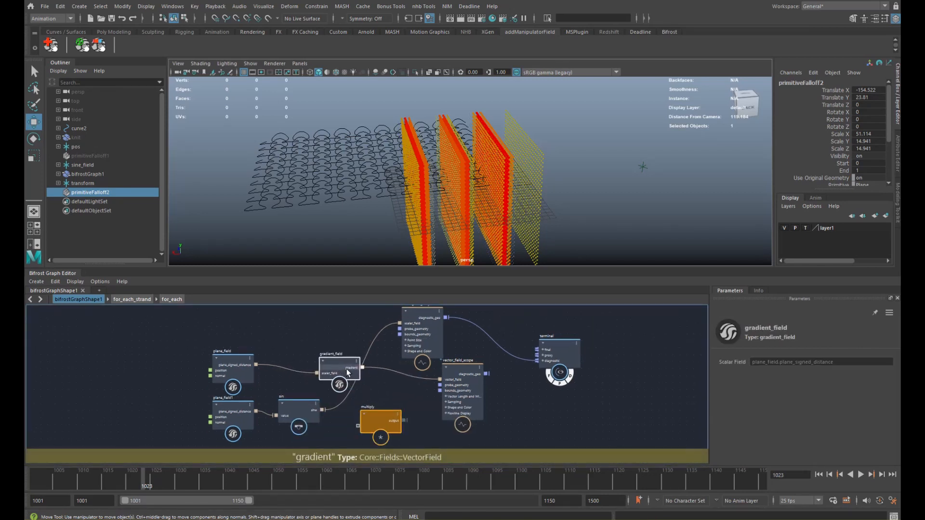
{"action": "left_click_drag", "start_coordinate": [375, 413], "coordinate": [520, 369]}
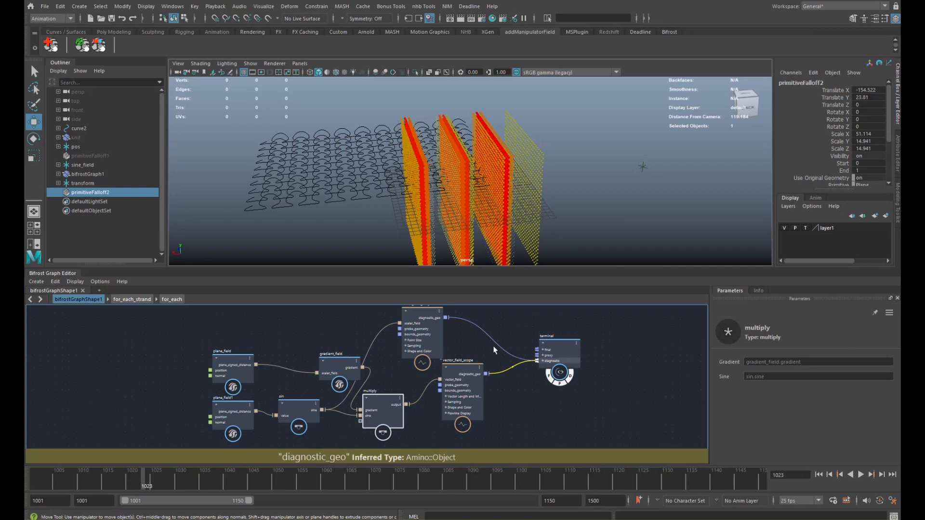
- Disconnect the scalar scope from the terminal and inspect the red vectors
{"action": "left_click_drag", "start_coordinate": [492, 339], "coordinate": [475, 349]}
{"action": "left_click_drag", "start_coordinate": [484, 241], "coordinate": [516, 161], "text": "alt"}
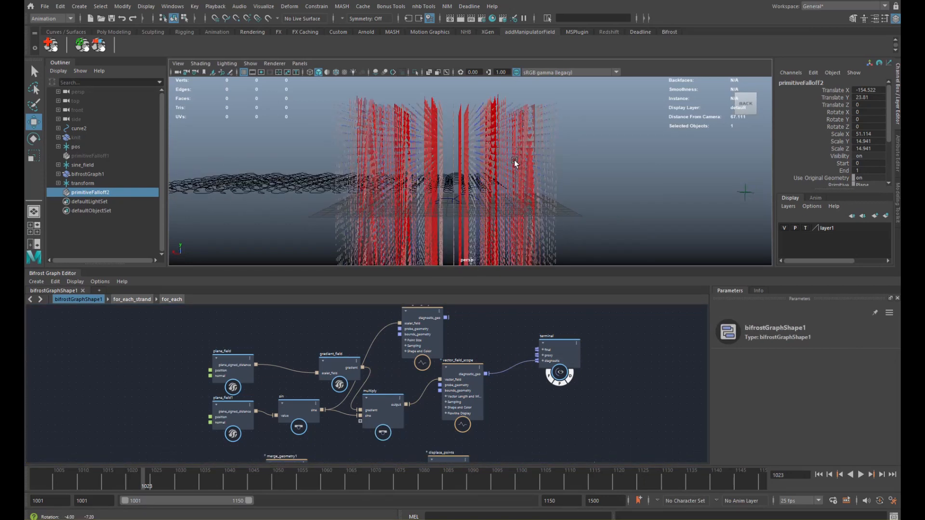
{"action": "left_click_drag", "start_coordinate": [464, 122], "coordinate": [422, 103], "text": "alt"}
{"action": "left_click", "coordinate": [464, 119]}
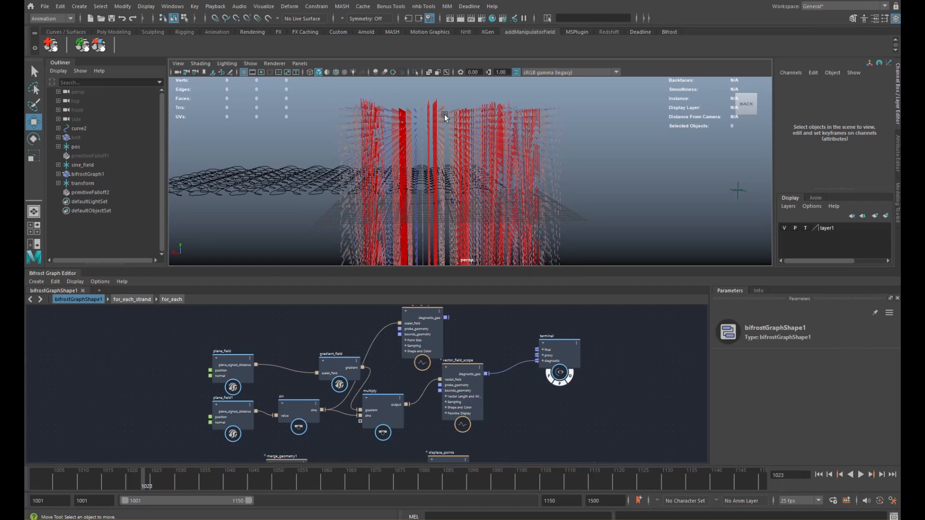
- Tidy the graph, shifting gradient_field, scalar_field_scope, plane_field1 and sin into place
{"action": "middle_click_drag", "start_coordinate": [356, 359], "coordinate": [361, 355], "text": "alt"}
{"action": "left_click_drag", "start_coordinate": [351, 362], "coordinate": [335, 363]}
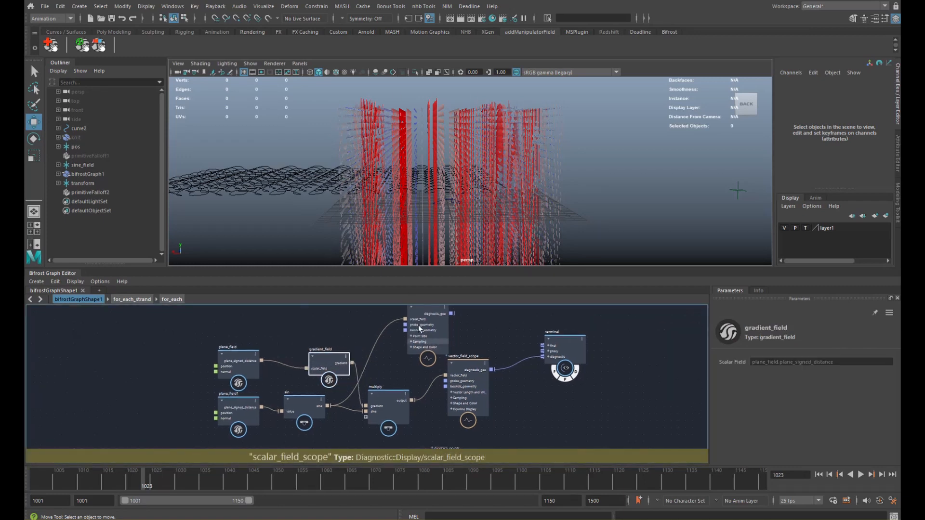
{"action": "left_click_drag", "start_coordinate": [421, 329], "coordinate": [412, 306]}
{"action": "left_click", "coordinate": [408, 360]}
{"action": "scroll", "coordinate": [361, 335], "scroll_direction": "down", "scroll_amount": 2}
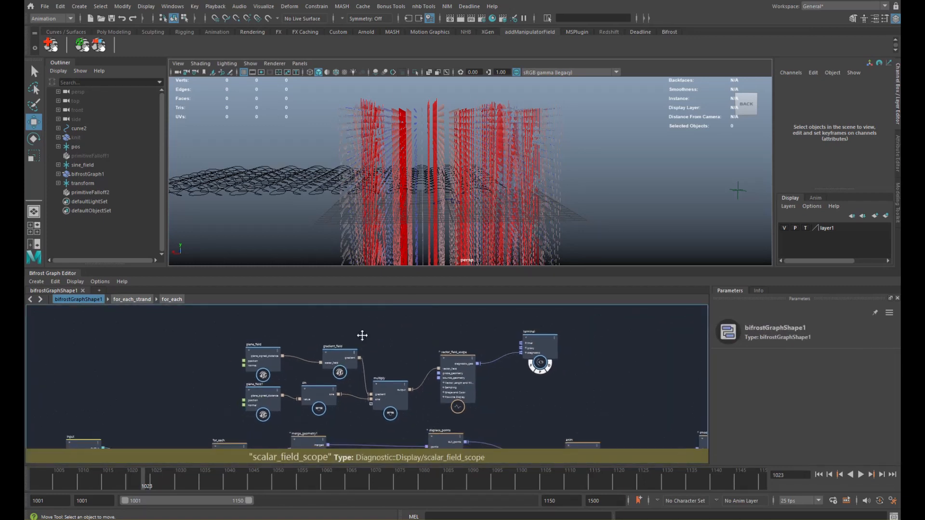
{"action": "left_click", "coordinate": [334, 351]}
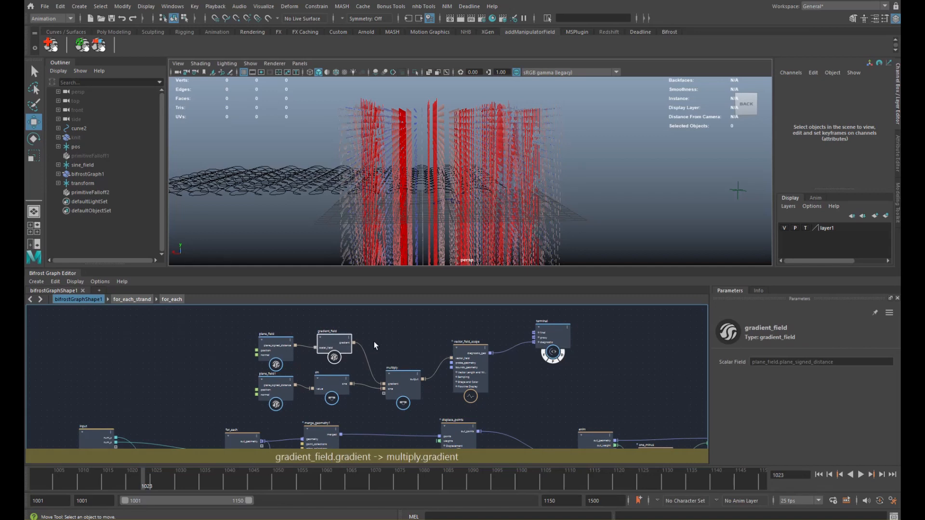
{"action": "left_click_drag", "start_coordinate": [226, 384], "coordinate": [327, 384]}
{"action": "left_click_drag", "start_coordinate": [340, 386], "coordinate": [283, 388]}
{"action": "left_click", "coordinate": [319, 379]}
{"action": "left_click_drag", "start_coordinate": [472, 182], "coordinate": [441, 173], "text": "alt"}
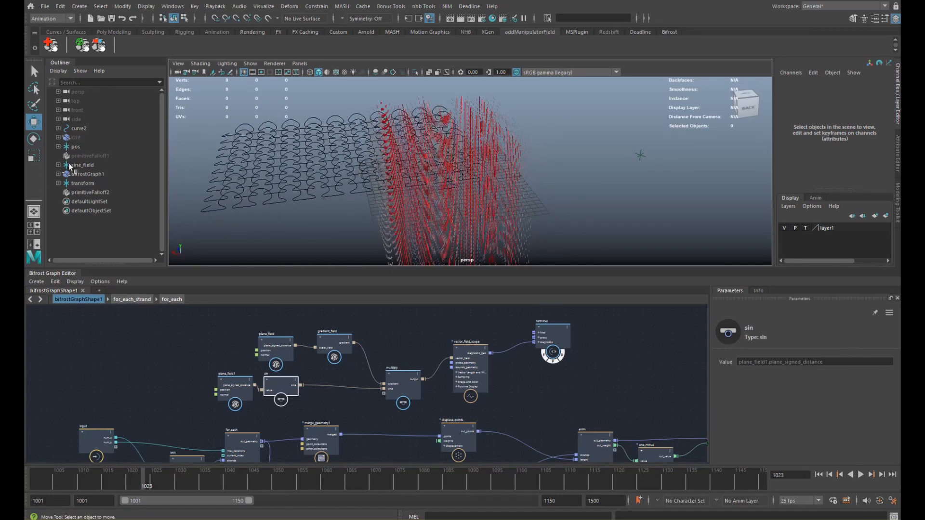
- Add a transform_field node fed by sin's sine output
{"action": "left_click", "coordinate": [333, 375]}
{"action": "key", "text": "Tab"}
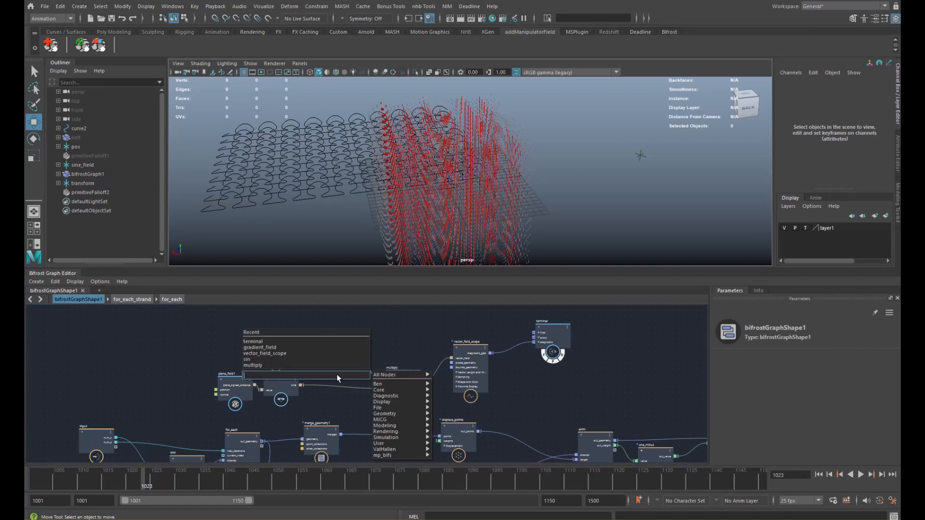
{"action": "type", "text": "transform"}
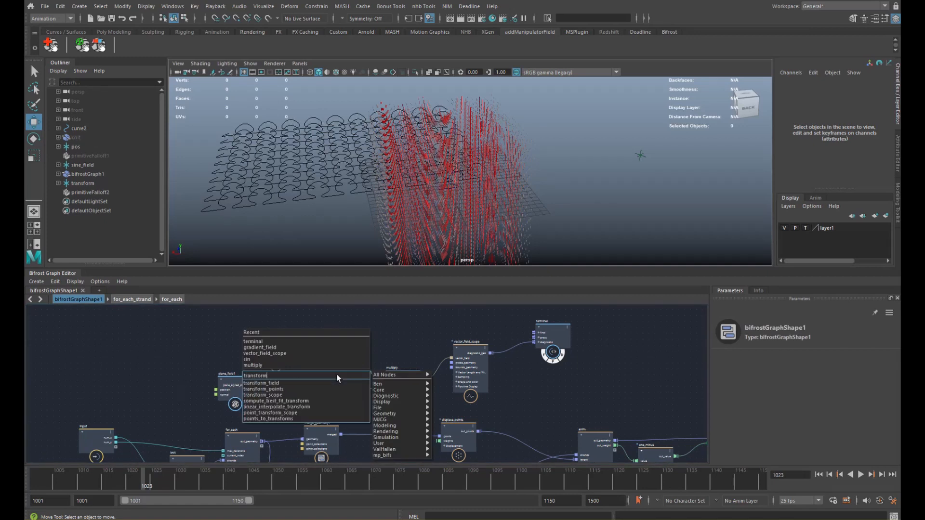
{"action": "key", "text": "Down"}
{"action": "key", "text": "Return"}
{"action": "middle_click_drag", "start_coordinate": [318, 379], "coordinate": [324, 363], "text": "alt"}
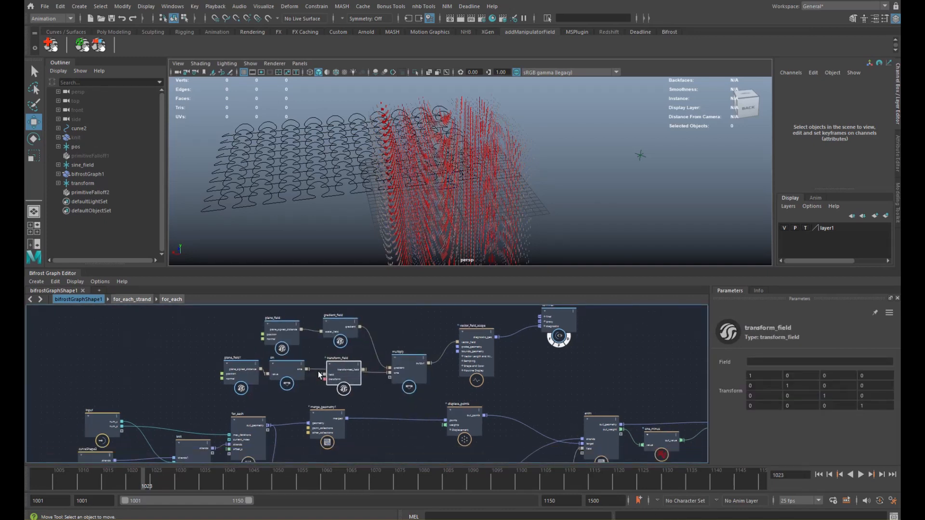
{"action": "left_click_drag", "start_coordinate": [306, 372], "coordinate": [325, 375]}
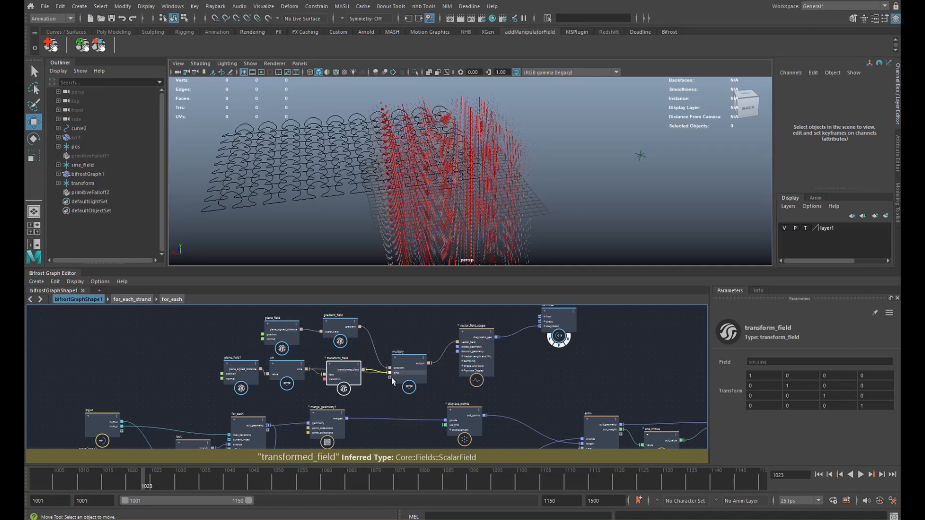
- Add an input node, input3, beside transform_field
{"action": "left_click", "coordinate": [308, 391]}
{"action": "key", "text": "Tab"}
{"action": "type", "text": "in"}
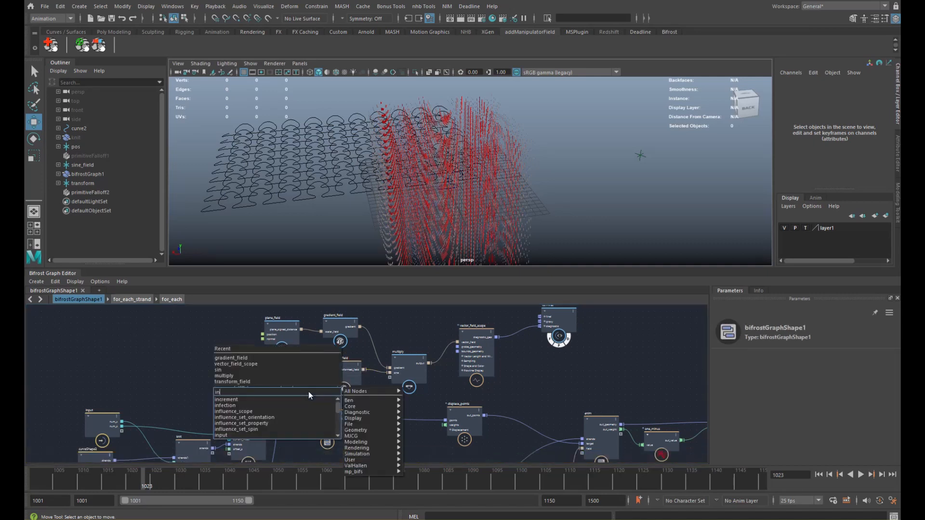
{"action": "key", "text": "Down"}
{"action": "key", "text": "Down"}
{"action": "key", "text": "Down"}
{"action": "key", "text": "Down"}
{"action": "key", "text": "Down"}
{"action": "key", "text": "Down"}
{"action": "key", "text": "Return"}
{"action": "left_click_drag", "start_coordinate": [311, 390], "coordinate": [288, 392]}
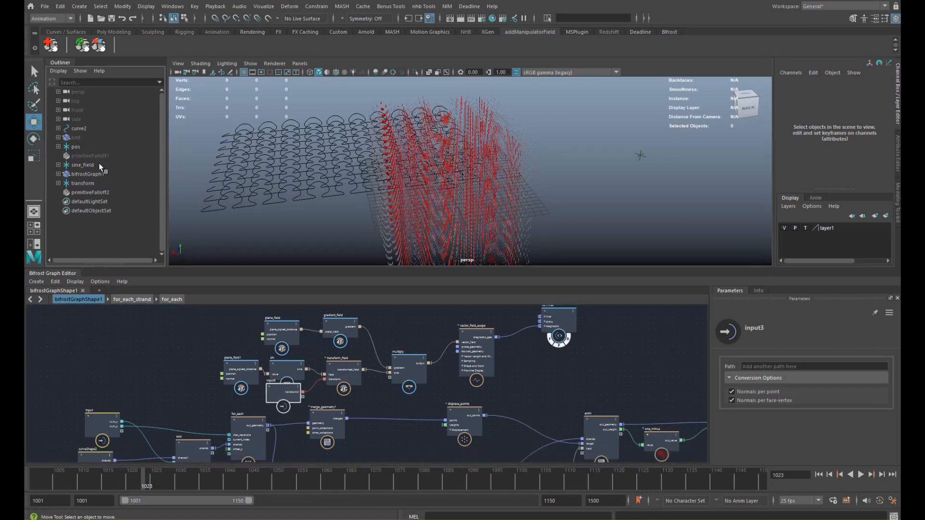
{"action": "left_click", "coordinate": [90, 7]}
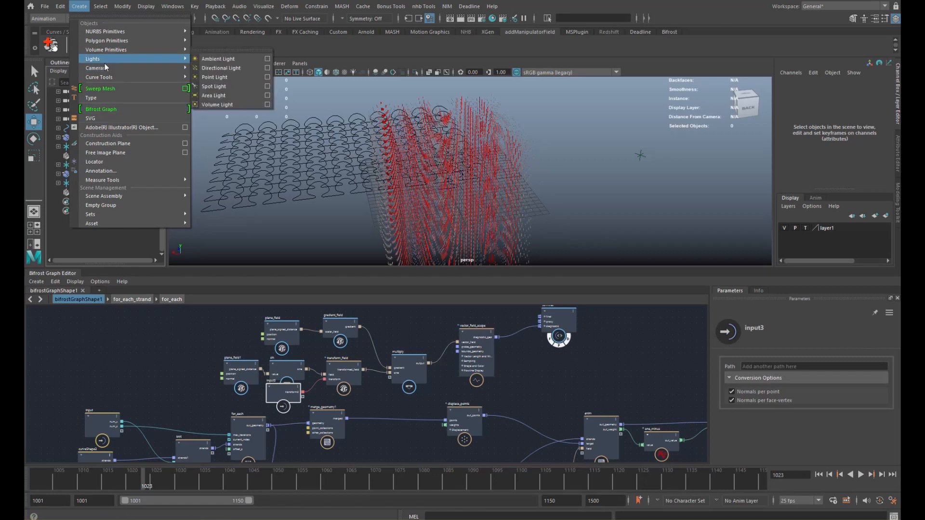
- Create a new locator and rename it sine_loc in the Outliner
{"action": "left_click", "coordinate": [96, 162]}
{"action": "double_click", "coordinate": [87, 203]}
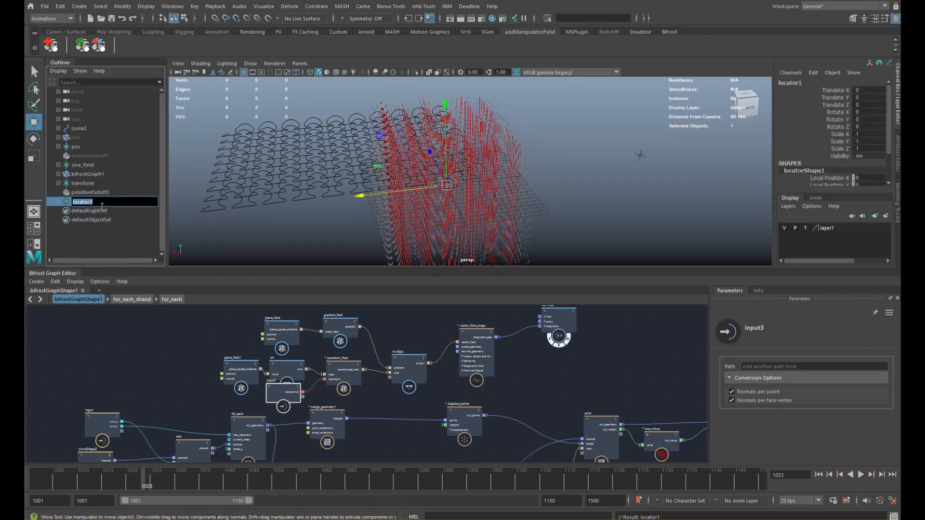
{"action": "type", "text": "sine_loc"}
{"action": "key", "text": "Return"}
- In the Node Editor, connect sine_loc's worldMatrix[0] to bifrostGraphShape1's Transform 2 input
{"action": "left_click", "coordinate": [173, 6]}
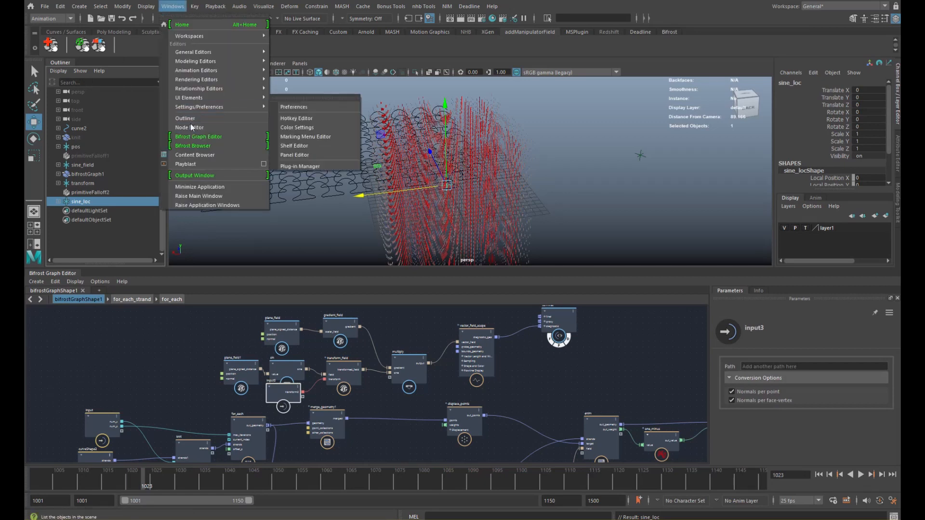
{"action": "left_click", "coordinate": [192, 128]}
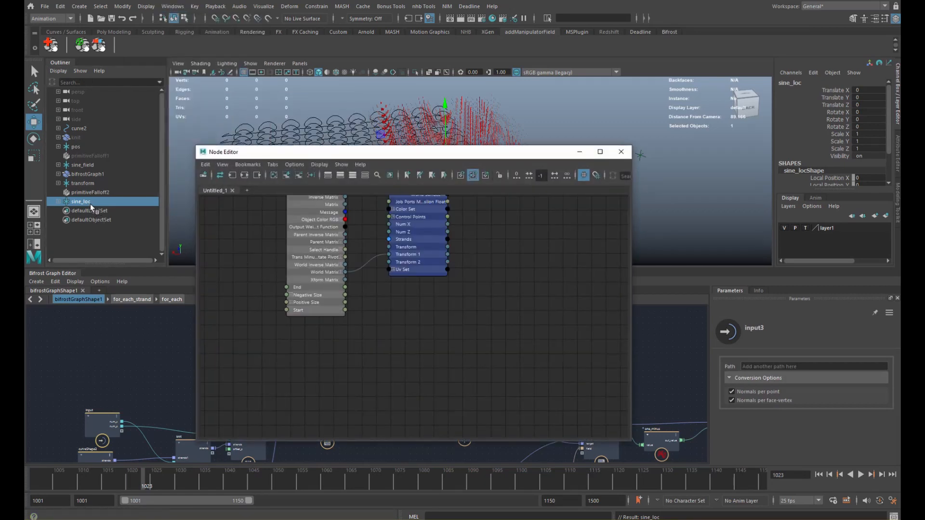
{"action": "left_click_drag", "start_coordinate": [90, 204], "coordinate": [360, 339]}
{"action": "scroll", "coordinate": [379, 331], "scroll_direction": "down", "scroll_amount": 2}
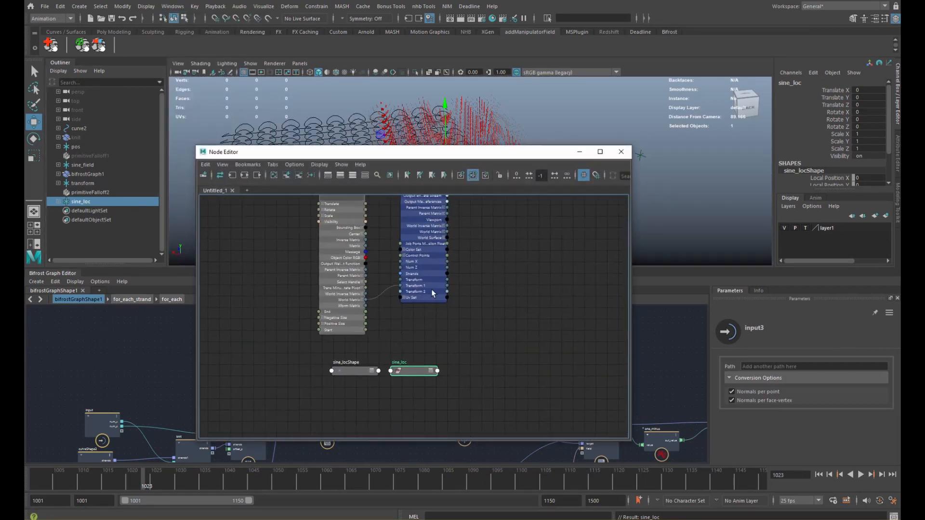
{"action": "left_click_drag", "start_coordinate": [432, 293], "coordinate": [490, 335]}
{"action": "left_click", "coordinate": [431, 371]}
{"action": "mouse_move", "coordinate": [484, 496]}
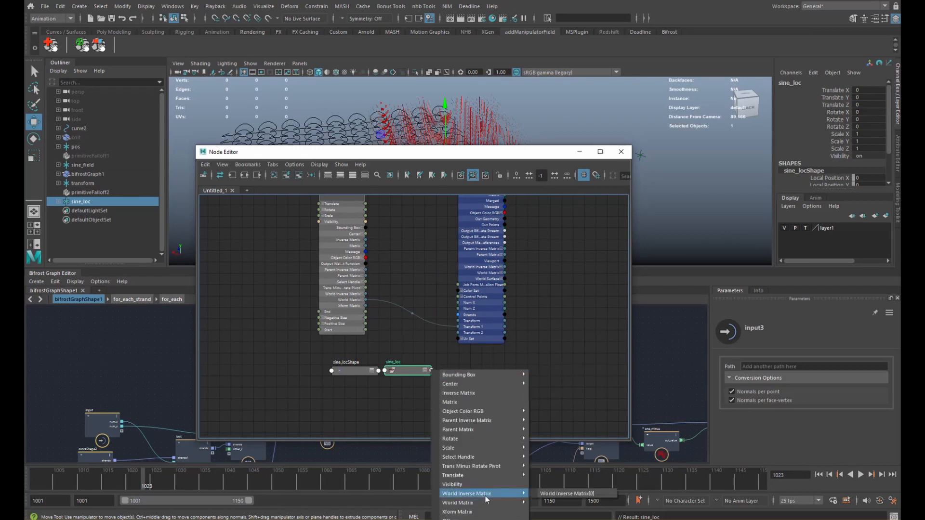
{"action": "left_click", "coordinate": [567, 494]}
{"action": "left_click", "coordinate": [458, 332]}
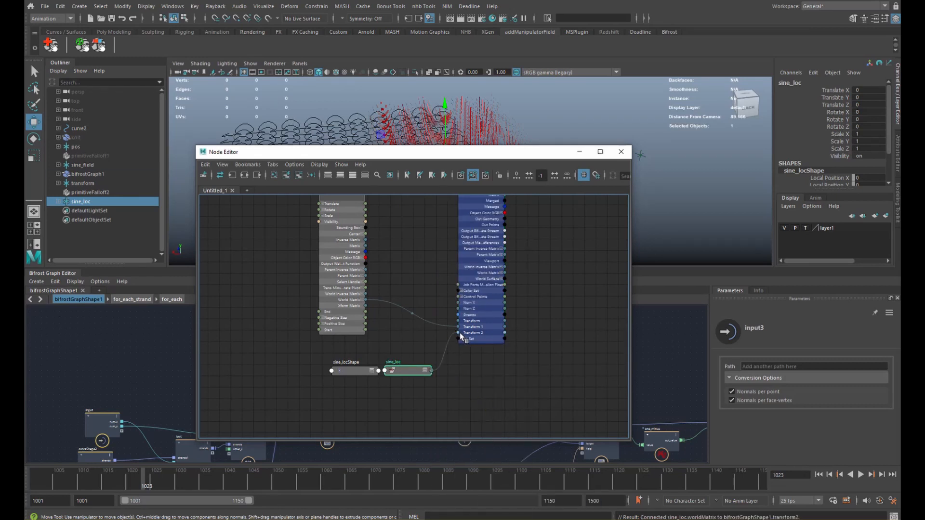
{"action": "left_click", "coordinate": [580, 152]}
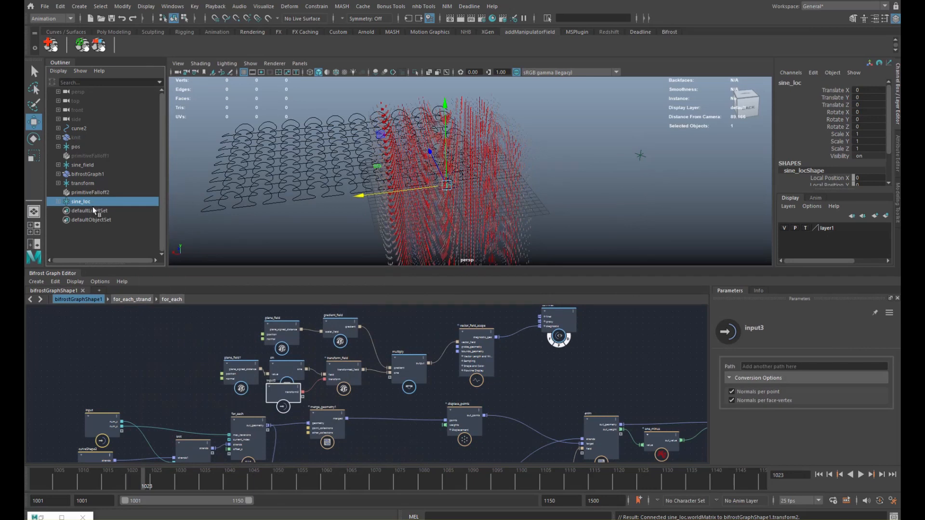
- Scale sine_loc to 4.14, undoing an accidental rotation
{"action": "left_click_drag", "start_coordinate": [345, 204], "coordinate": [471, 212], "text": "alt"}
{"action": "key", "text": "r"}
{"action": "key", "text": "e"}
{"action": "key", "text": "ctrl+z"}
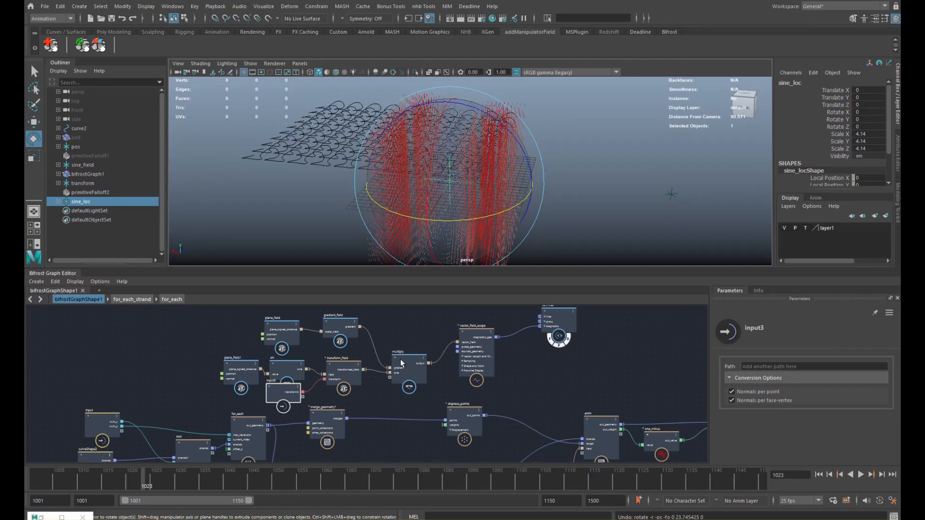
- Wire multiply's output into displace_points' displacement vector
{"action": "middle_click_drag", "start_coordinate": [401, 363], "coordinate": [370, 356]}
{"action": "left_click_drag", "start_coordinate": [381, 366], "coordinate": [366, 374]}
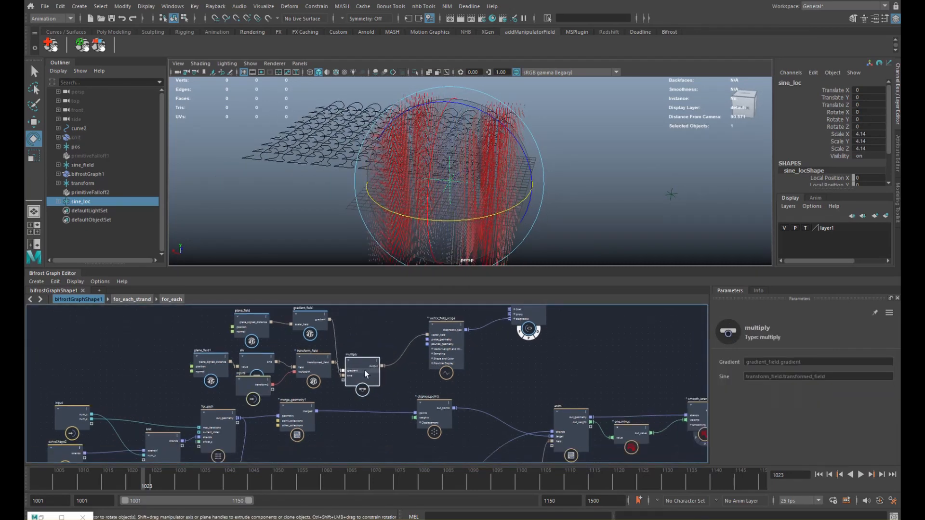
{"action": "middle_click_drag", "start_coordinate": [431, 404], "coordinate": [431, 392]}
{"action": "left_click", "coordinate": [432, 391]}
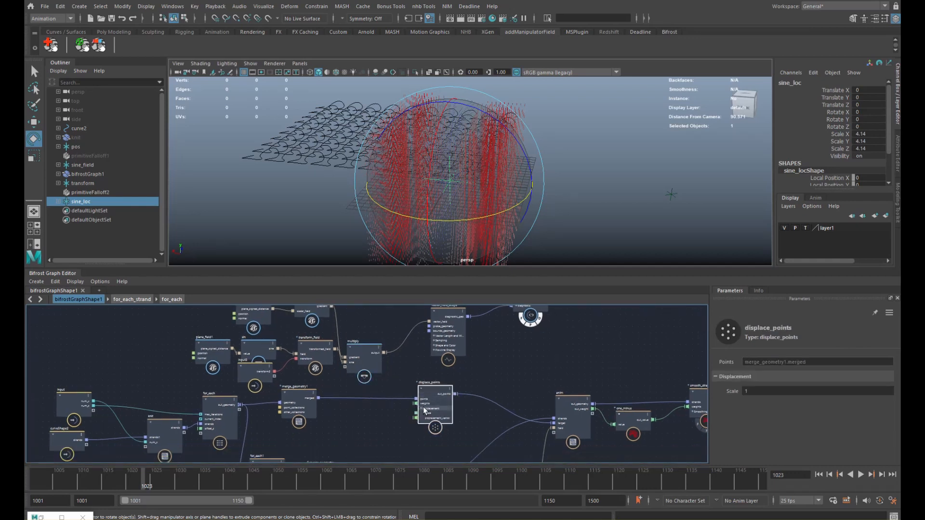
{"action": "left_click_drag", "start_coordinate": [424, 410], "coordinate": [421, 402]}
{"action": "left_click_drag", "start_coordinate": [385, 353], "coordinate": [412, 410]}
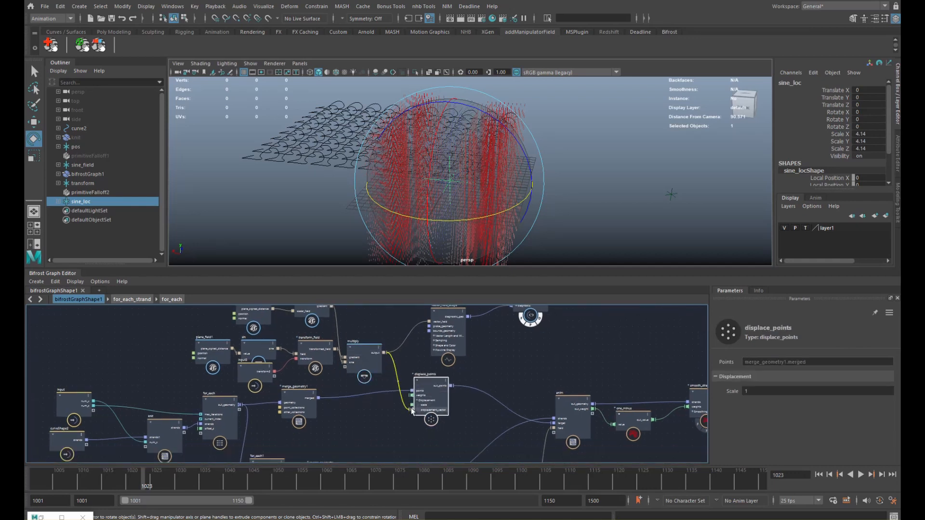
- Delete the vector_field_scope and terminal preview nodes from the graph
{"action": "left_click_drag", "start_coordinate": [451, 204], "coordinate": [487, 236], "text": "alt"}
{"action": "middle_click_drag", "start_coordinate": [532, 327], "coordinate": [520, 349], "text": "alt"}
{"action": "left_click_drag", "start_coordinate": [492, 334], "coordinate": [519, 353]}
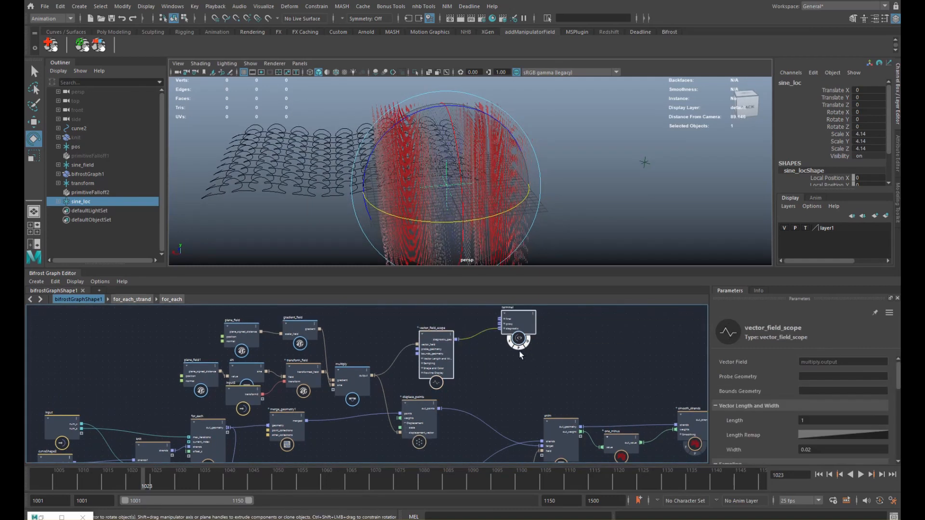
{"action": "key", "text": "Delete"}
{"action": "left_click_drag", "start_coordinate": [446, 183], "coordinate": [497, 182], "text": "alt"}
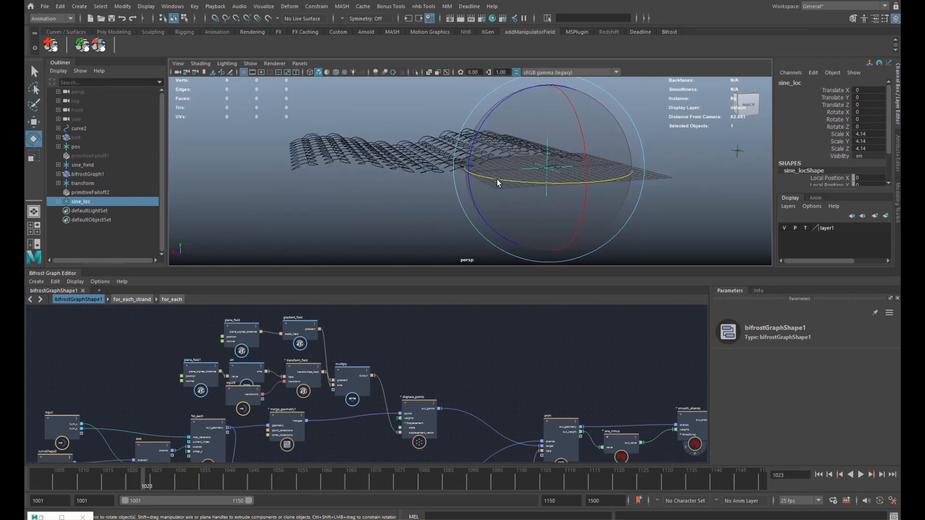
- Scale sine_loc to 13.078, rotate it 21.111 about Y, and slide it along X
{"action": "key", "text": "r"}
{"action": "left_click_drag", "start_coordinate": [559, 190], "coordinate": [580, 199], "text": "alt"}
{"action": "left_click_drag", "start_coordinate": [540, 170], "coordinate": [541, 133]}
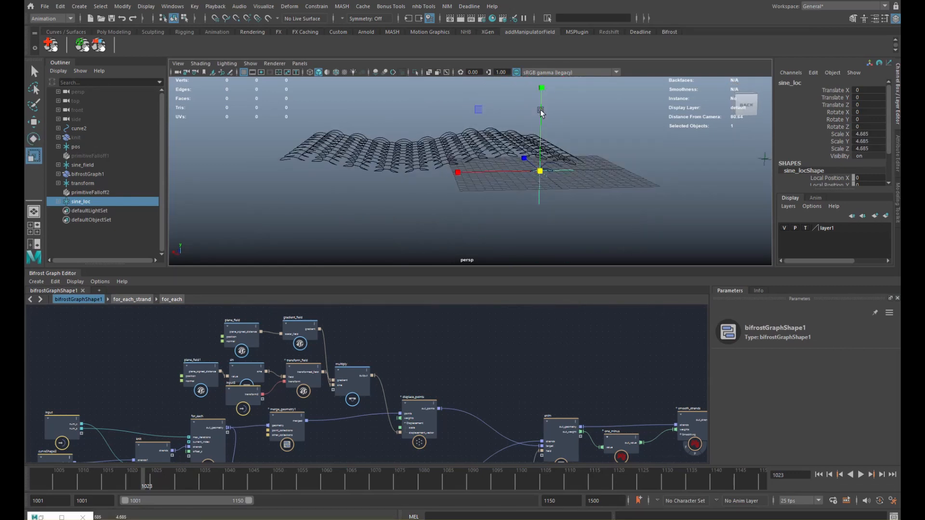
{"action": "mouse_move", "coordinate": [542, 171]}
{"action": "left_mouse_down"}
{"action": "mouse_move", "coordinate": [621, 169]}
{"action": "mouse_move", "coordinate": [502, 182]}
{"action": "mouse_move", "coordinate": [542, 188]}
{"action": "left_mouse_up"}
{"action": "key", "text": "e"}
{"action": "left_click_drag", "start_coordinate": [542, 188], "coordinate": [577, 177], "text": "alt"}
{"action": "key", "text": "w"}
{"action": "left_click_drag", "start_coordinate": [572, 170], "coordinate": [531, 118]}
- Play the animation from frame 1001 and stretch sine_loc along X to 7.381
{"action": "scroll", "coordinate": [540, 178], "scroll_direction": "down", "scroll_amount": 1}
{"action": "scroll", "coordinate": [541, 178], "scroll_direction": "down", "scroll_amount": 4}
{"action": "left_click_drag", "start_coordinate": [541, 178], "coordinate": [499, 174], "text": "alt"}
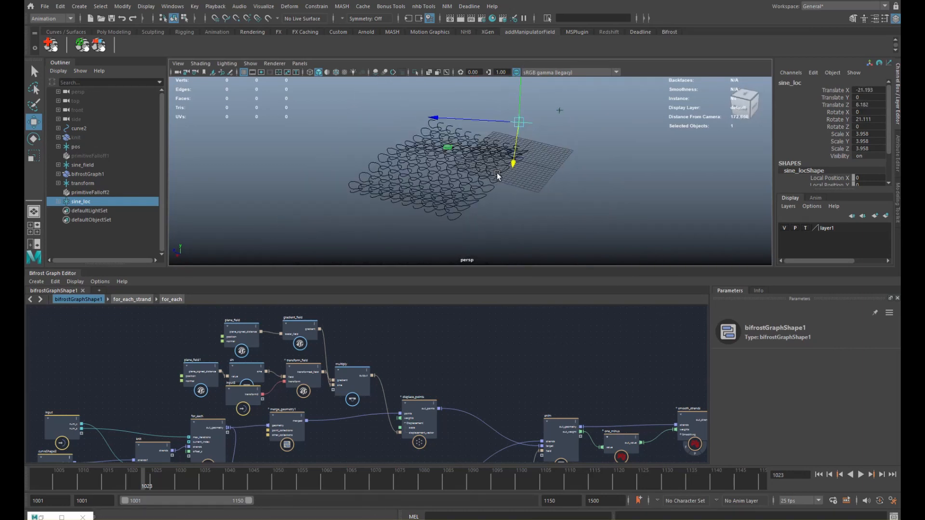
{"action": "left_click", "coordinate": [37, 482]}
{"action": "mouse_move", "coordinate": [45, 480]}
{"action": "left_mouse_down"}
{"action": "mouse_move", "coordinate": [638, 478]}
{"action": "mouse_move", "coordinate": [38, 482]}
{"action": "left_mouse_up"}
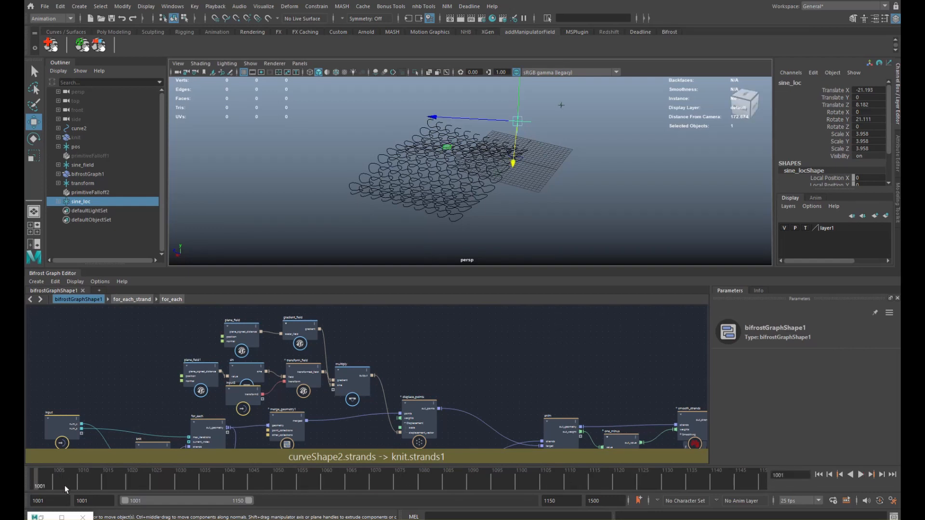
{"action": "key", "text": "alt+v"}
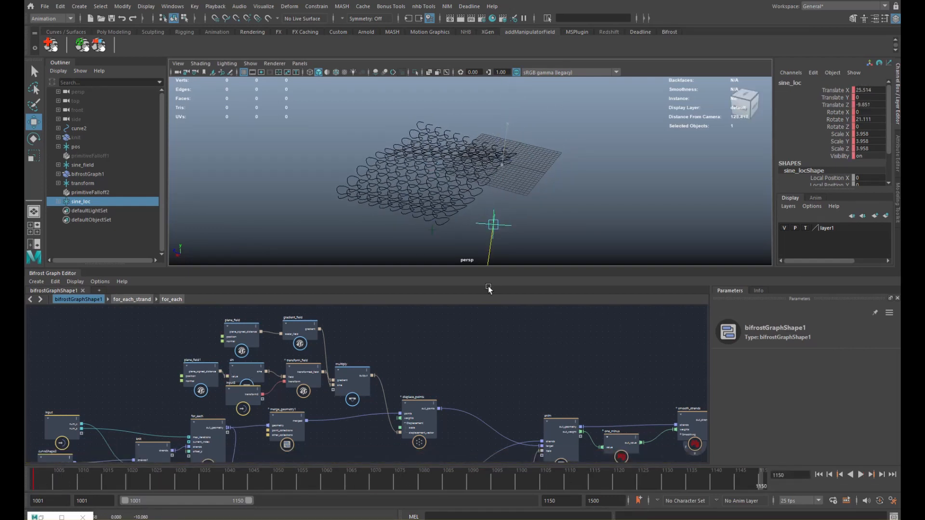
{"action": "key", "text": "r"}
{"action": "left_click_drag", "start_coordinate": [473, 254], "coordinate": [451, 293]}
{"action": "key", "text": "alt+v"}
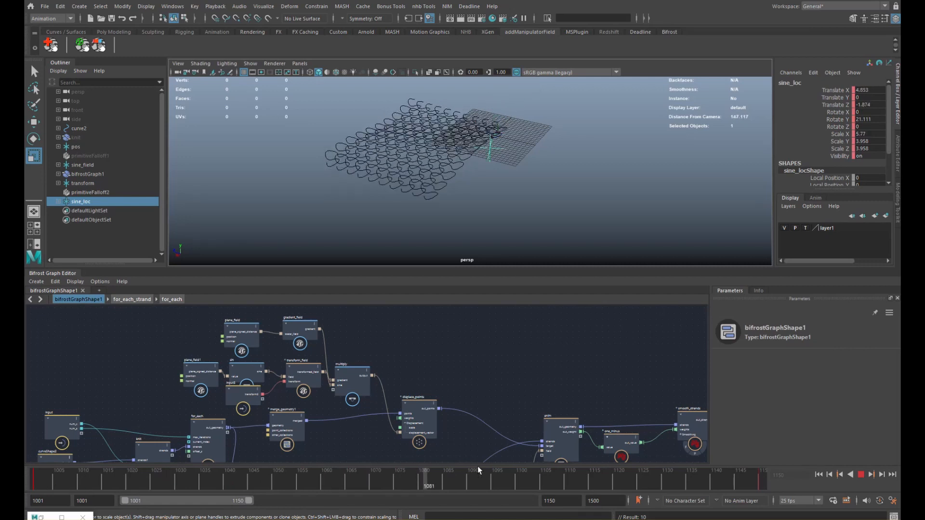
{"action": "key", "text": "alt+v"}
- Move the transform object along X to -46.774
{"action": "left_click_drag", "start_coordinate": [426, 183], "coordinate": [363, 194], "text": "alt"}
{"action": "left_click", "coordinate": [84, 185]}
{"action": "middle_click_drag", "start_coordinate": [332, 127], "coordinate": [302, 169], "text": "alt"}
{"action": "scroll", "coordinate": [302, 169], "scroll_direction": "down", "scroll_amount": 4}
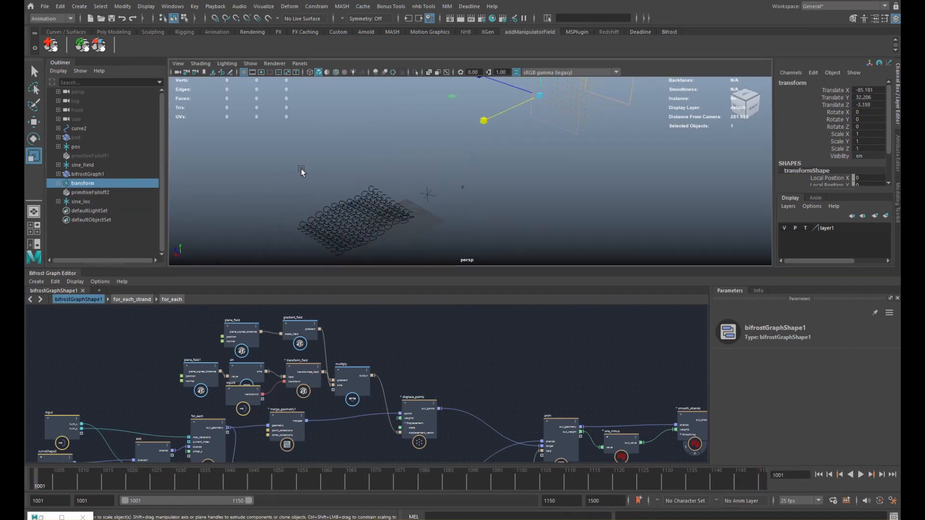
{"action": "key", "text": "w"}
{"action": "left_click_drag", "start_coordinate": [562, 153], "coordinate": [518, 145], "text": "alt"}
{"action": "middle_click_drag", "start_coordinate": [519, 145], "coordinate": [462, 153]}
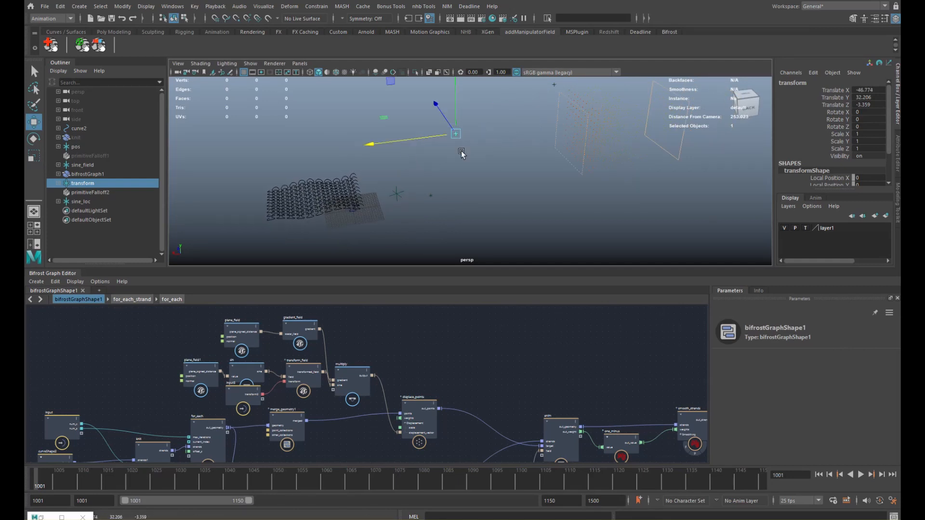
{"action": "left_click", "coordinate": [129, 234]}
- Move primitiveFalloff2 to X -38.037, then to X -113.065 at frame 1150
{"action": "scroll", "coordinate": [333, 169], "scroll_direction": "down", "scroll_amount": 2}
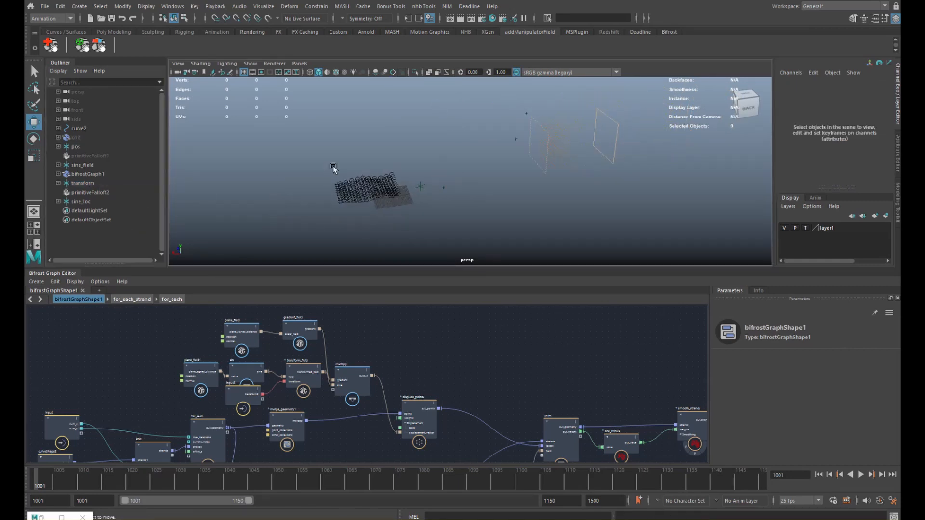
{"action": "left_click", "coordinate": [611, 158]}
{"action": "middle_click_drag", "start_coordinate": [561, 140], "coordinate": [386, 223]}
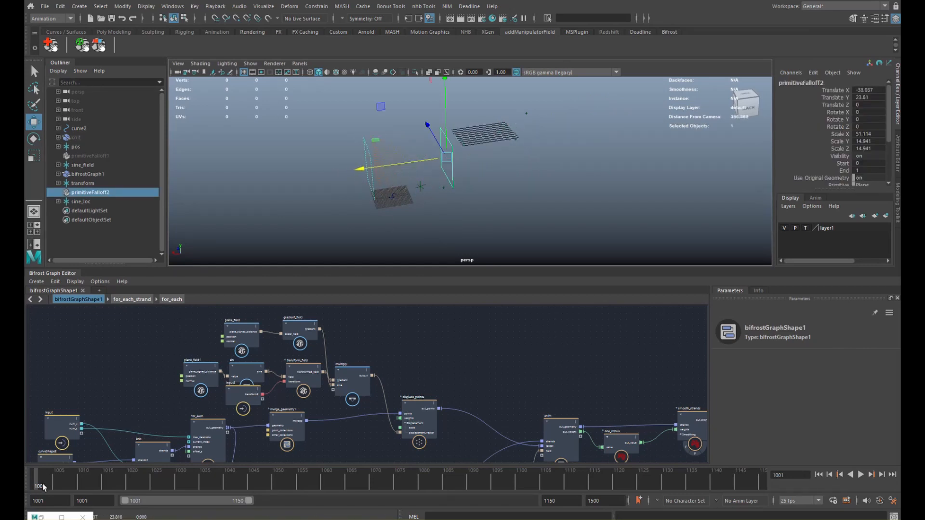
{"action": "left_click_drag", "start_coordinate": [39, 484], "coordinate": [762, 484]}
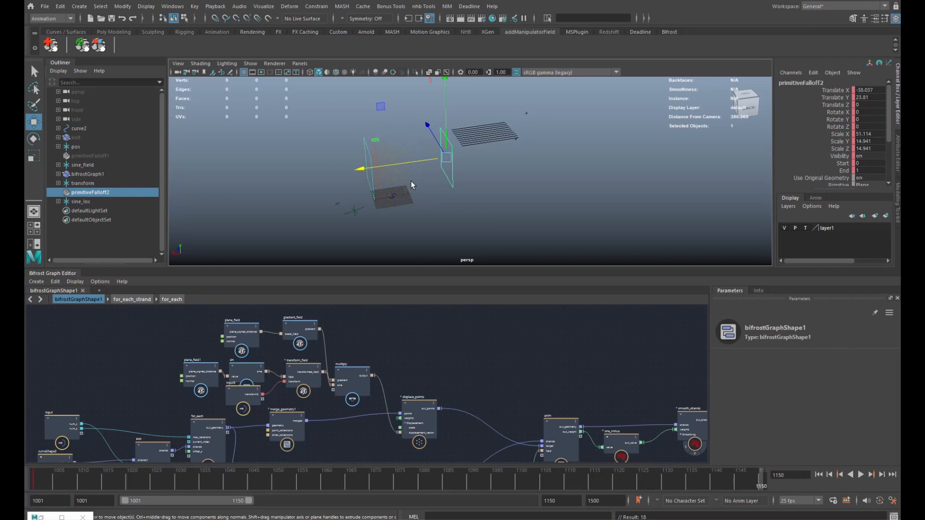
{"action": "middle_click_drag", "start_coordinate": [412, 181], "coordinate": [578, 145]}
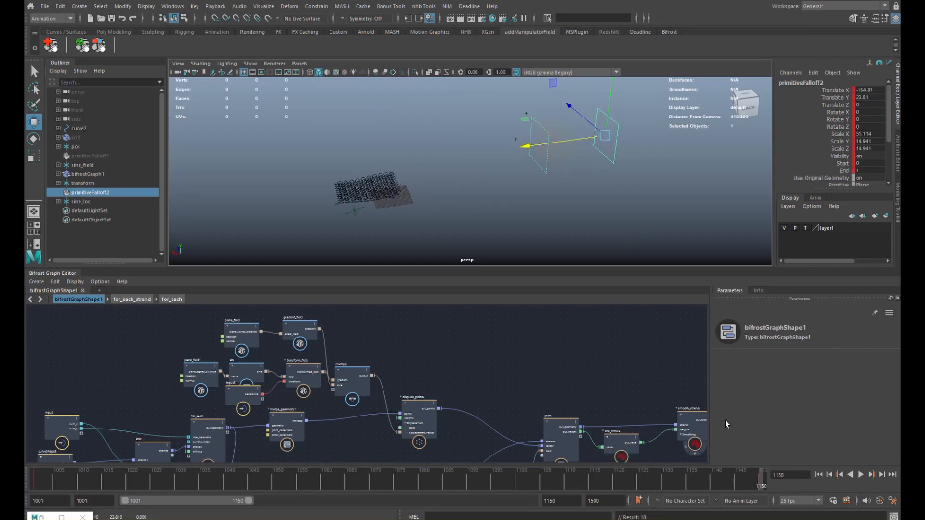
- Scrub the timeline between frames 1014 and 1150 to review the falloff sweep
{"action": "left_click_drag", "start_coordinate": [753, 475], "coordinate": [103, 473]}
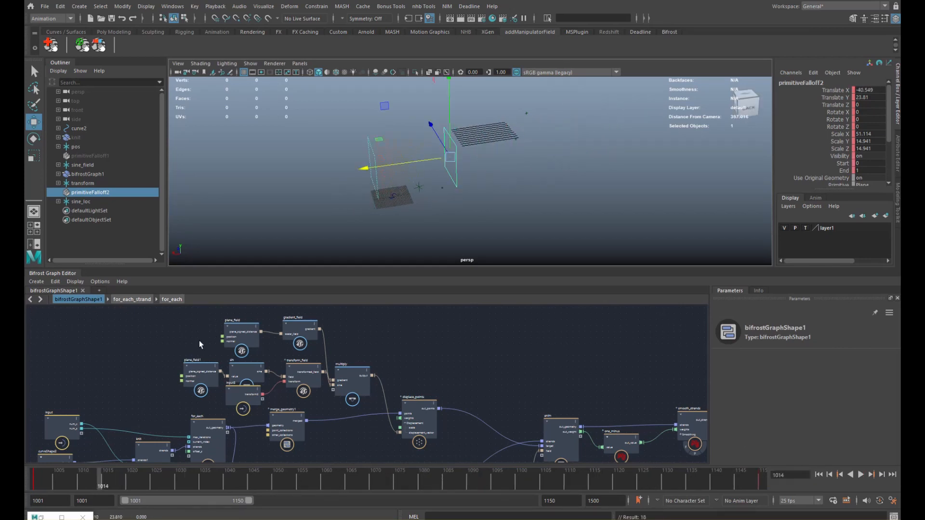
{"action": "left_click_drag", "start_coordinate": [376, 209], "coordinate": [408, 212], "text": "alt"}
{"action": "left_click_drag", "start_coordinate": [763, 484], "coordinate": [496, 491]}
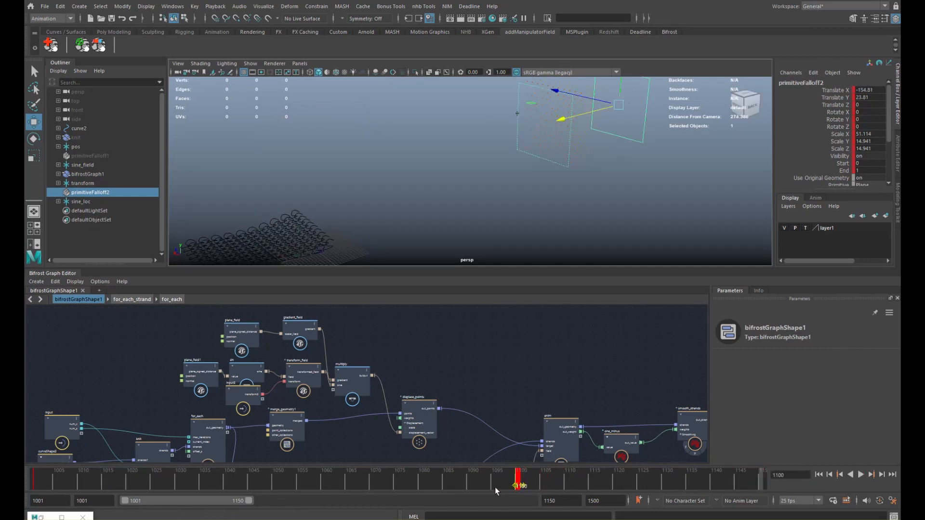
{"action": "left_click_drag", "start_coordinate": [308, 483], "coordinate": [485, 483]}
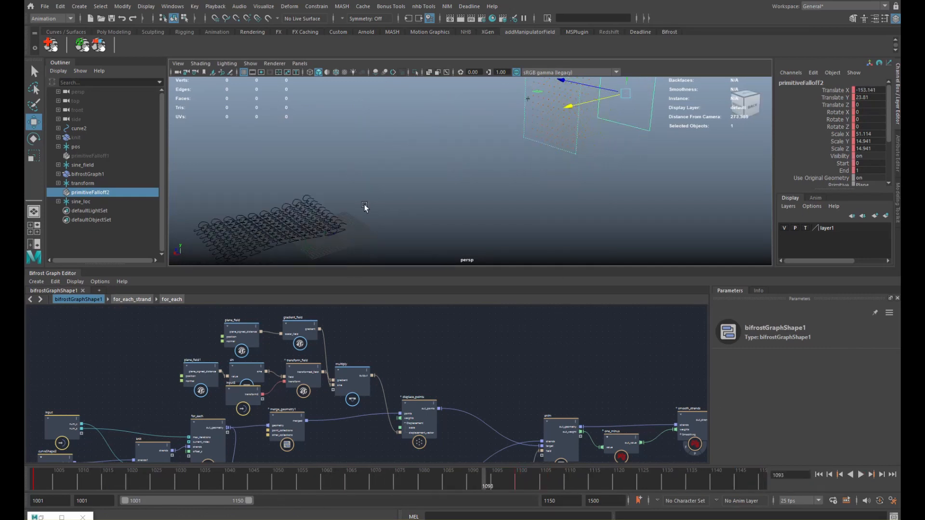
{"action": "middle_click_drag", "start_coordinate": [365, 206], "coordinate": [475, 166], "text": "alt"}
{"action": "left_click_drag", "start_coordinate": [475, 167], "coordinate": [458, 179], "text": "alt"}
{"action": "right_click_drag", "start_coordinate": [458, 180], "coordinate": [608, 192], "text": "alt"}
{"action": "left_click_drag", "start_coordinate": [607, 192], "coordinate": [469, 234], "text": "alt"}
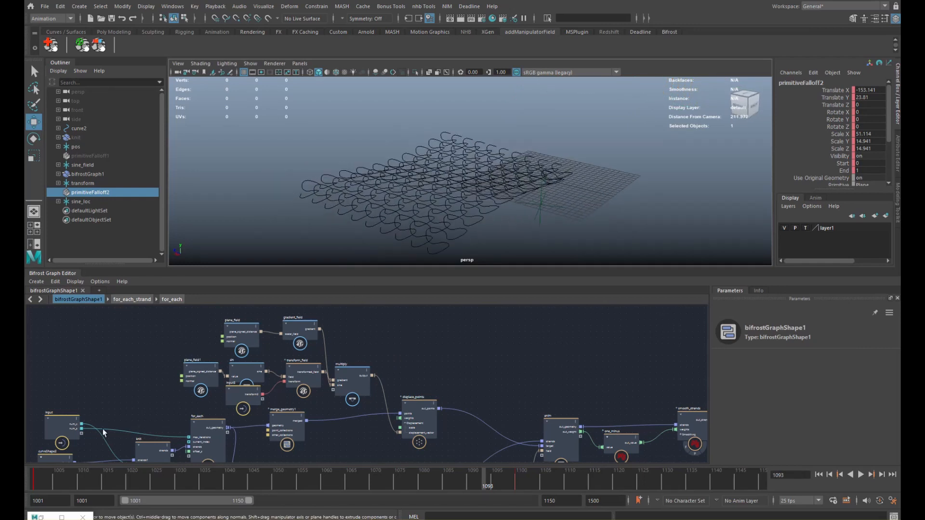
- Play the animation from the start, then stop playback
{"action": "left_click", "coordinate": [38, 483]}
{"action": "key", "text": "alt+v"}
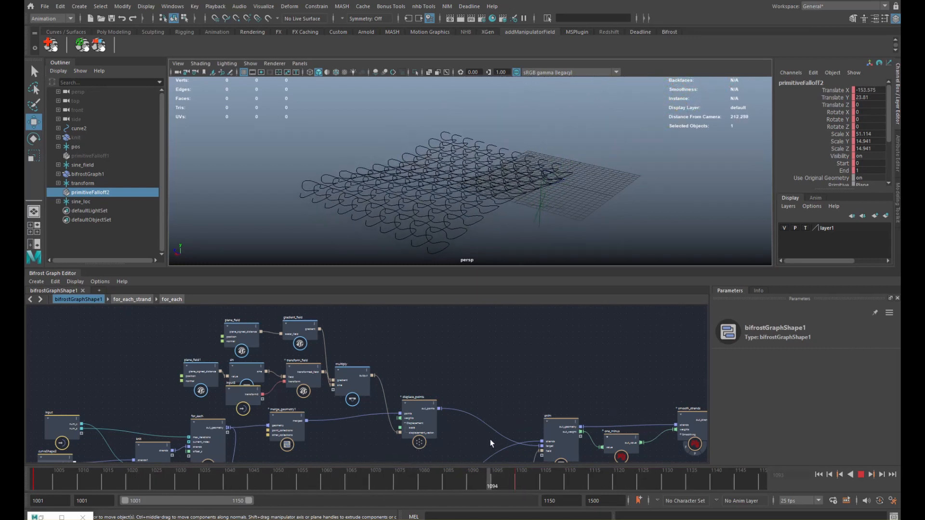
{"action": "key", "text": "Escape"}
{"action": "middle_click_drag", "start_coordinate": [550, 364], "coordinate": [404, 344], "text": "alt"}
- Turn the selected field nodes into a compound with Create Compound and name it sine_field
{"action": "middle_click_drag", "start_coordinate": [340, 364], "coordinate": [455, 363], "text": "alt"}
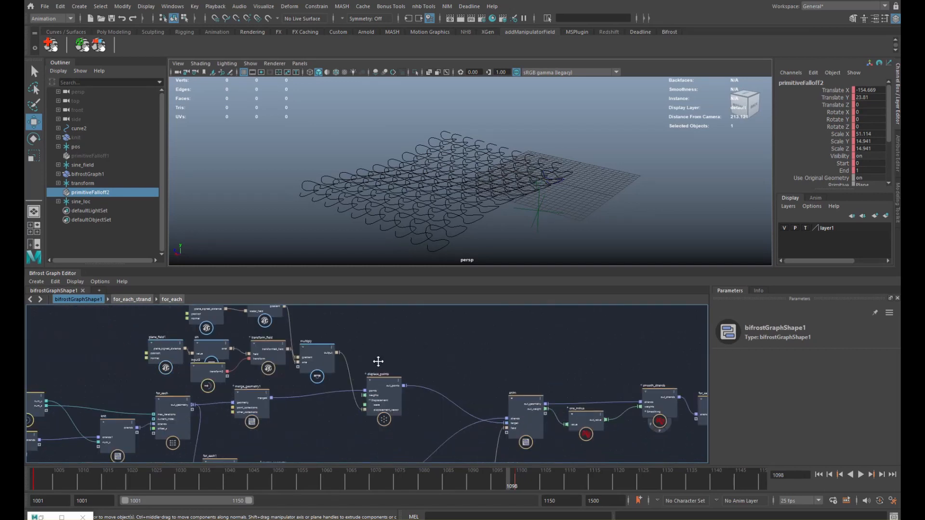
{"action": "middle_click_drag", "start_coordinate": [378, 362], "coordinate": [420, 386], "text": "alt"}
{"action": "left_click_drag", "start_coordinate": [372, 396], "coordinate": [373, 396]}
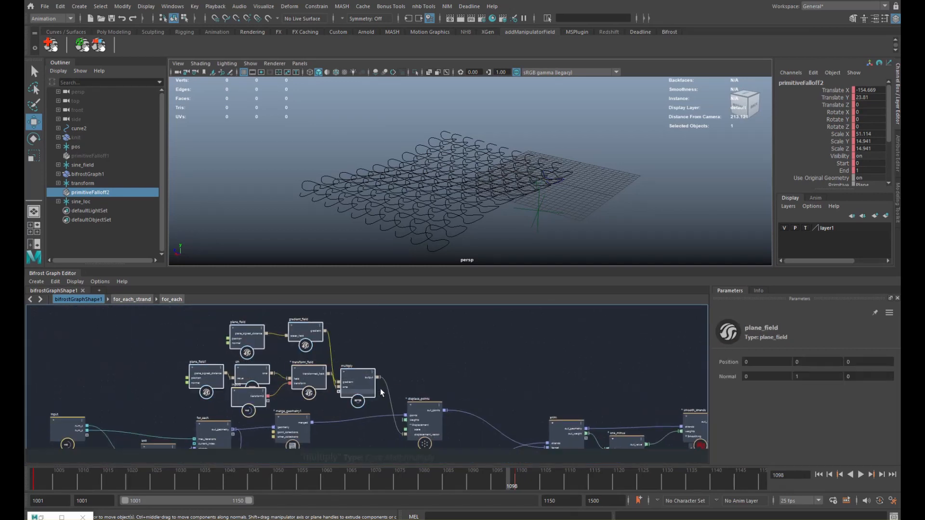
{"action": "right_click", "coordinate": [390, 352]}
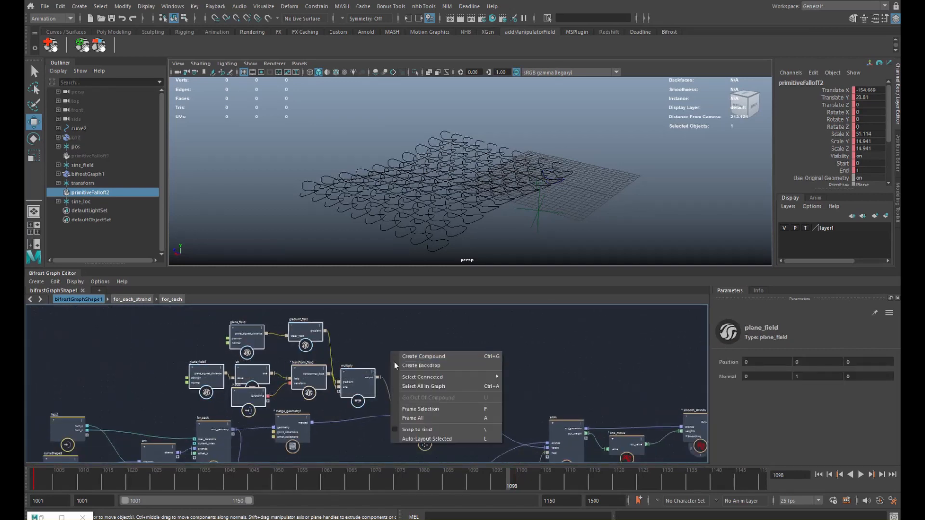
{"action": "left_click", "coordinate": [420, 357]}
{"action": "left_click_drag", "start_coordinate": [326, 370], "coordinate": [324, 375]}
{"action": "double_click", "coordinate": [316, 359]}
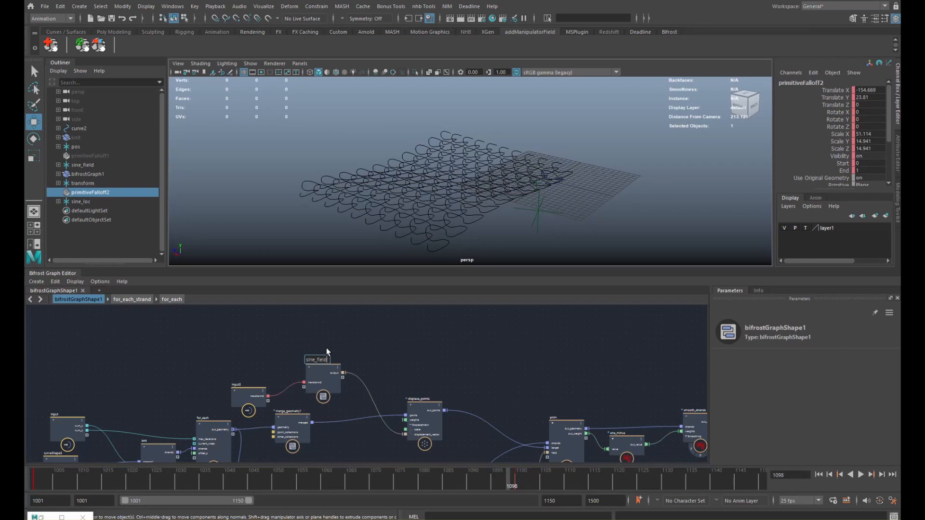
{"action": "key", "text": "Return"}
- Bring the output node into view and shift it slightly right
{"action": "middle_click_drag", "start_coordinate": [426, 347], "coordinate": [286, 302], "text": "alt"}
{"action": "middle_click_drag", "start_coordinate": [424, 353], "coordinate": [299, 335], "text": "alt"}
{"action": "middle_click_drag", "start_coordinate": [458, 357], "coordinate": [232, 361], "text": "alt"}
{"action": "left_click_drag", "start_coordinate": [524, 363], "coordinate": [547, 367]}
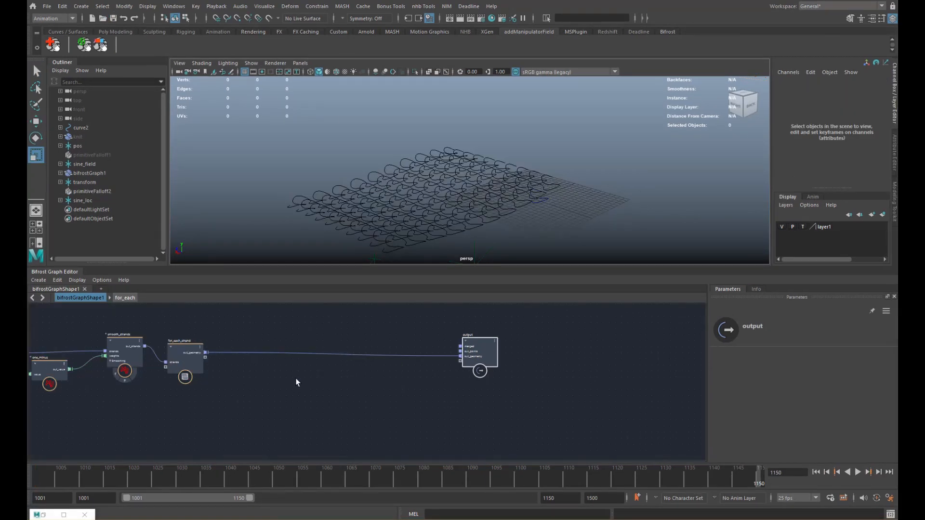
- Add a create_strands_around_strands node after for_each_strand
{"action": "middle_click_drag", "start_coordinate": [288, 382], "coordinate": [355, 383], "text": "alt"}
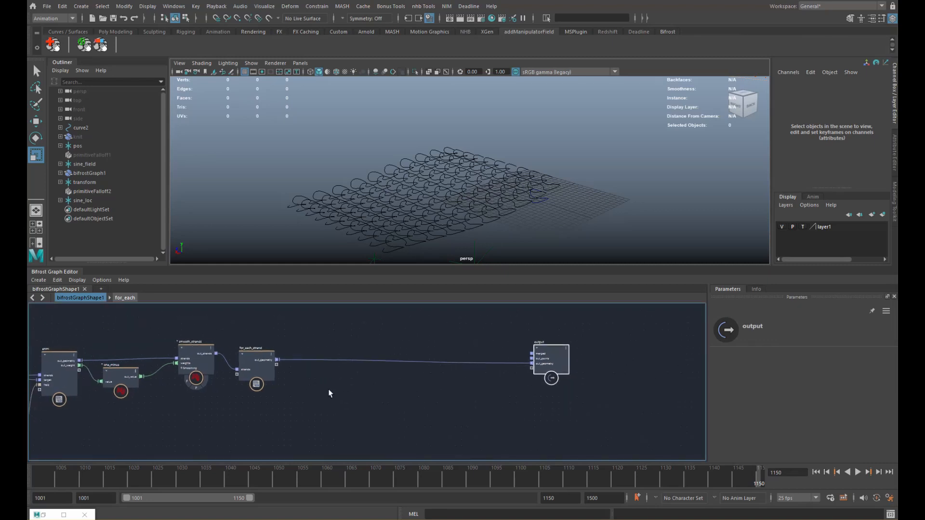
{"action": "key", "text": "Tab"}
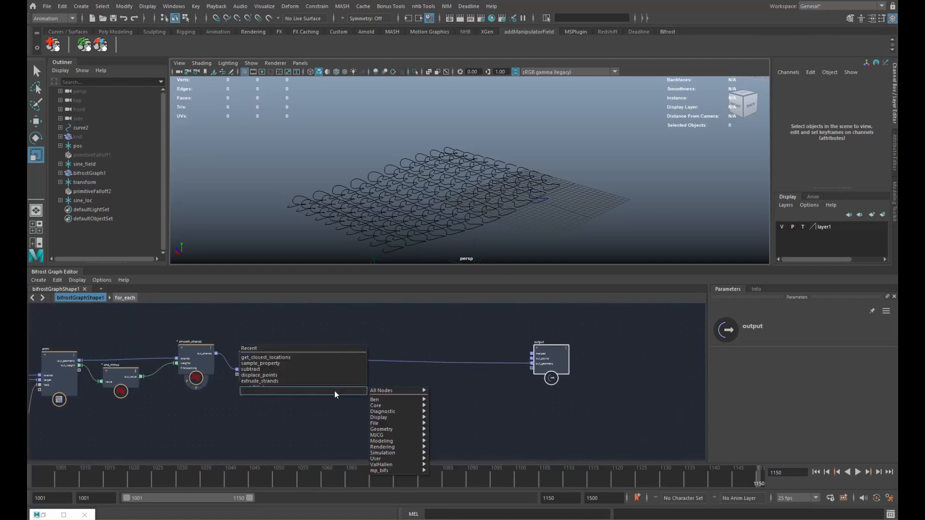
{"action": "type", "text": "around"}
{"action": "left_click", "coordinate": [277, 399]}
{"action": "left_click_drag", "start_coordinate": [335, 390], "coordinate": [366, 376]}
{"action": "scroll", "coordinate": [322, 356], "scroll_direction": "up", "scroll_amount": 2}
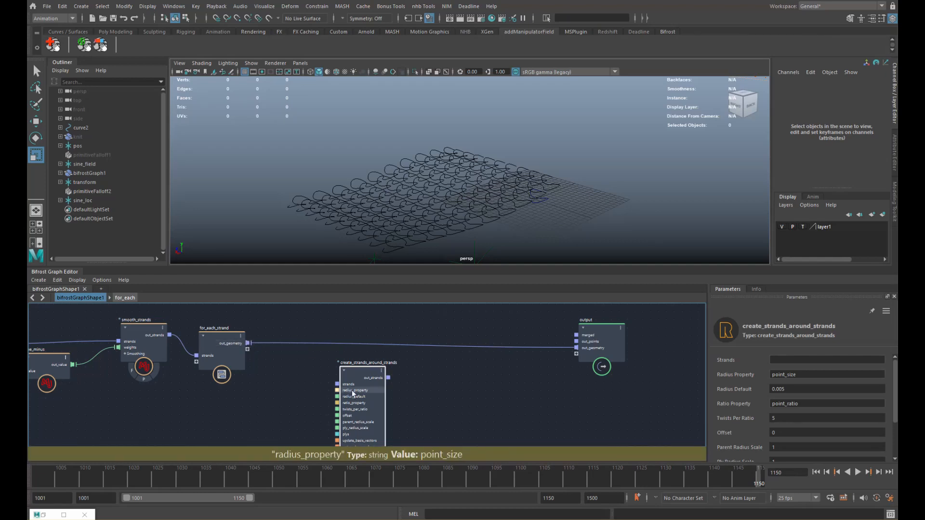
{"action": "left_click", "coordinate": [273, 365]}
- Add merge_geometry2 fed by for_each_strand and send its output into create_strands_around_strands' strands input
{"action": "key", "text": "Tab"}
{"action": "type", "text": "mer"}
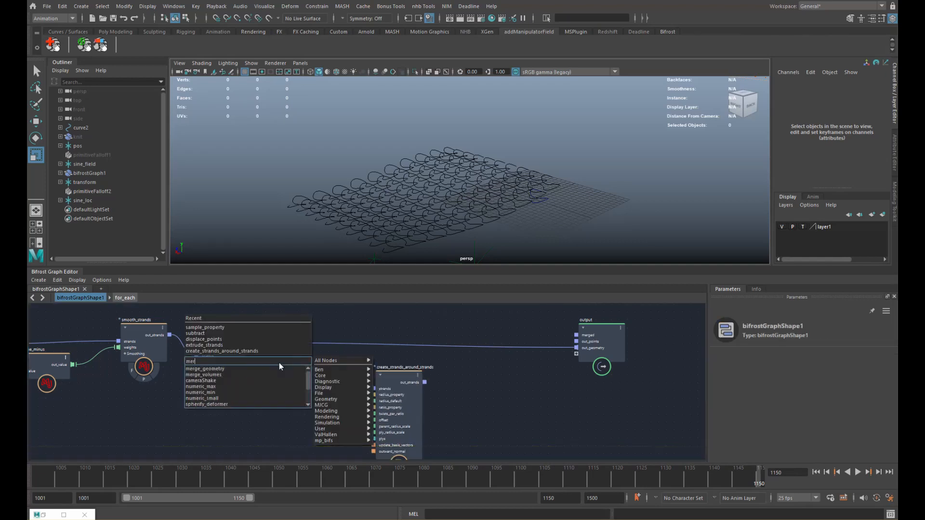
{"action": "type", "text": "ge"}
{"action": "key", "text": "Return"}
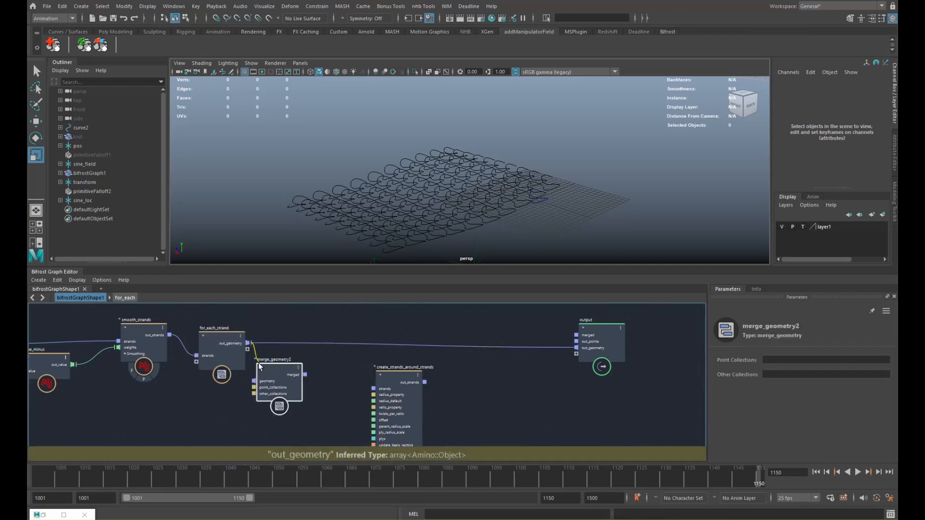
{"action": "left_click_drag", "start_coordinate": [258, 363], "coordinate": [289, 374]}
{"action": "middle_click_drag", "start_coordinate": [386, 375], "coordinate": [345, 365], "text": "alt"}
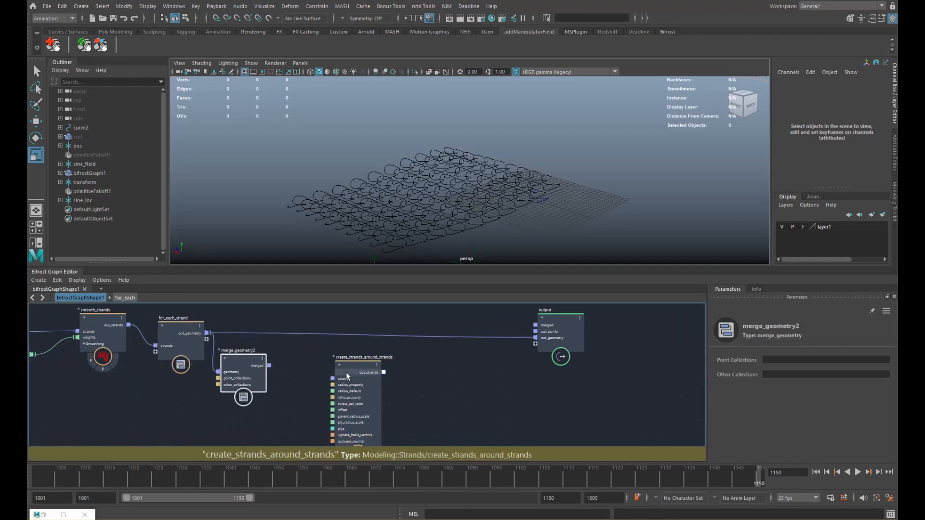
{"action": "left_click_drag", "start_coordinate": [346, 372], "coordinate": [358, 365]}
{"action": "left_click_drag", "start_coordinate": [269, 366], "coordinate": [536, 344]}
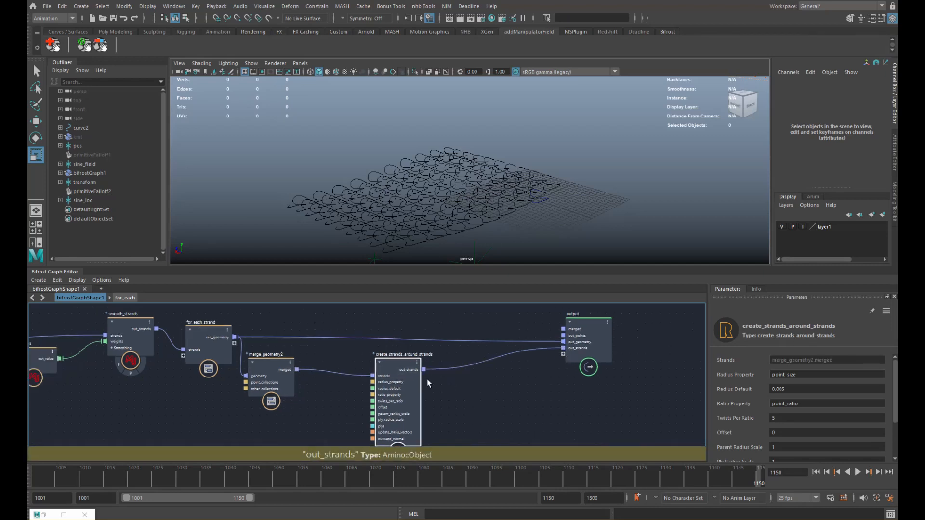
{"action": "left_click_drag", "start_coordinate": [386, 371], "coordinate": [450, 369]}
- At frame 1065, add a watchpoint on the merged-geometry wire and check the point_ratio property
{"action": "left_click_drag", "start_coordinate": [153, 477], "coordinate": [347, 477]}
{"action": "left_click_drag", "start_coordinate": [443, 377], "coordinate": [447, 375]}
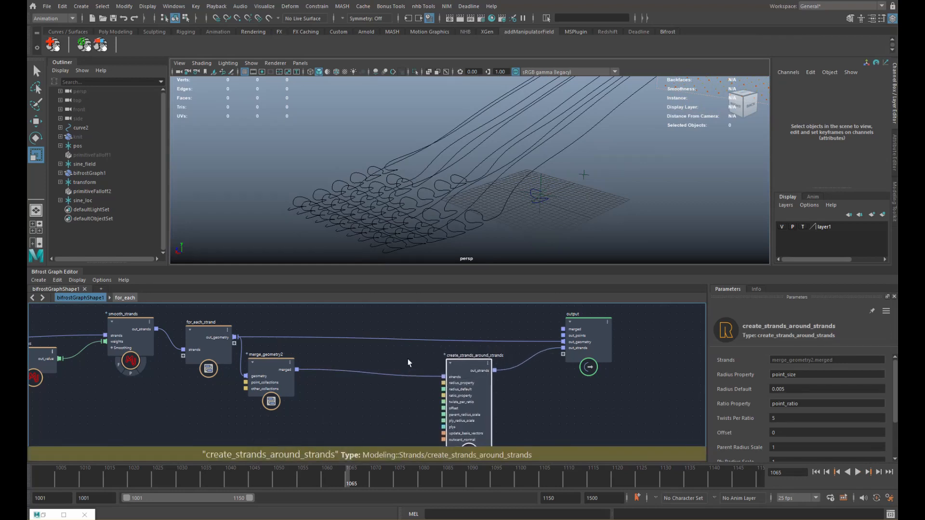
{"action": "right_click", "coordinate": [357, 372]}
{"action": "left_click", "coordinate": [386, 386]}
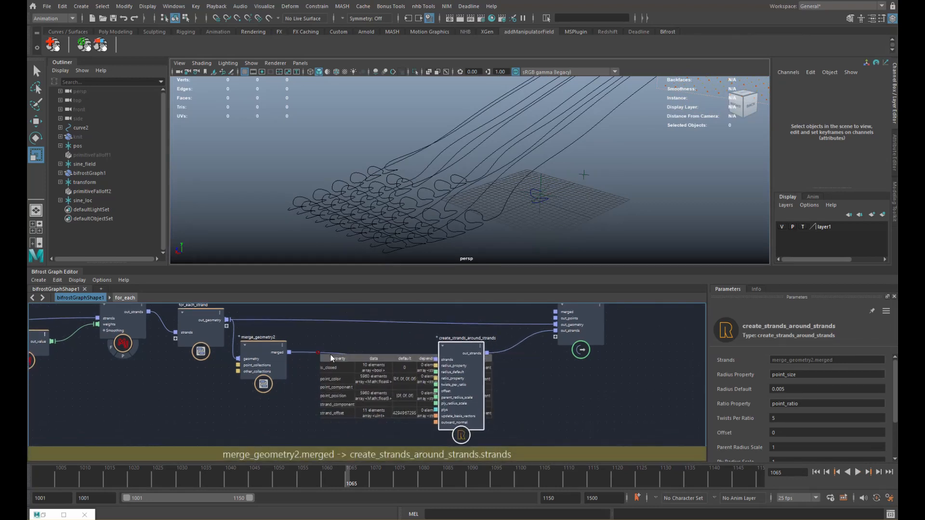
{"action": "scroll", "coordinate": [448, 380], "scroll_direction": "up", "scroll_amount": 5}
{"action": "scroll", "coordinate": [366, 333], "scroll_direction": "down", "scroll_amount": 1}
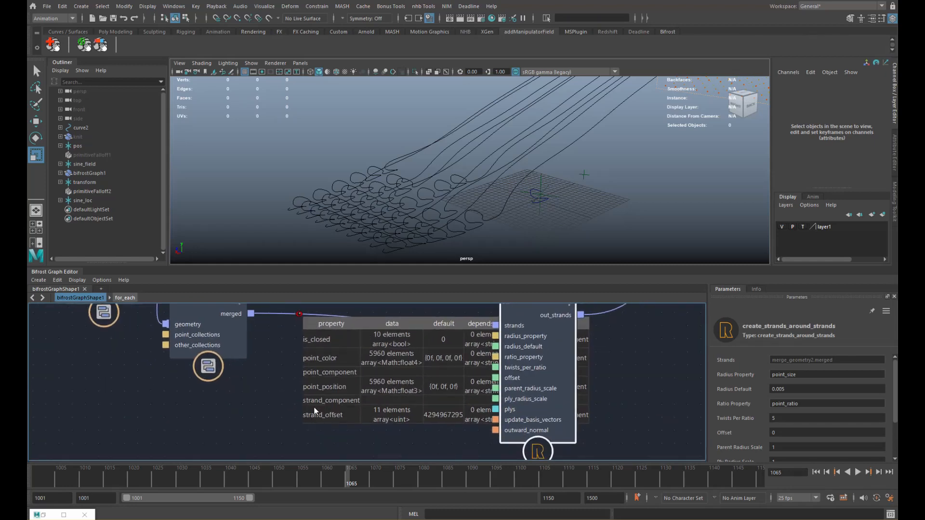
{"action": "middle_click_drag", "start_coordinate": [330, 368], "coordinate": [328, 399], "text": "alt"}
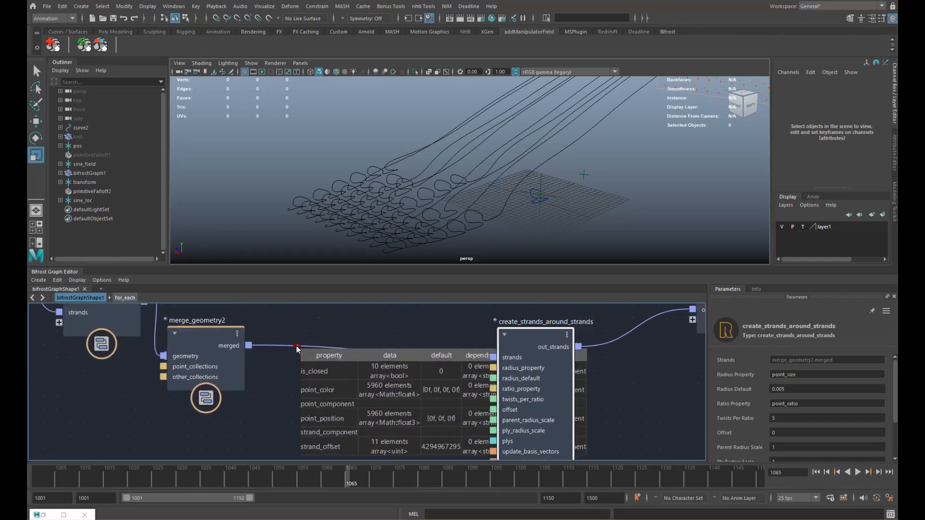
{"action": "left_click_drag", "start_coordinate": [530, 352], "coordinate": [546, 343]}
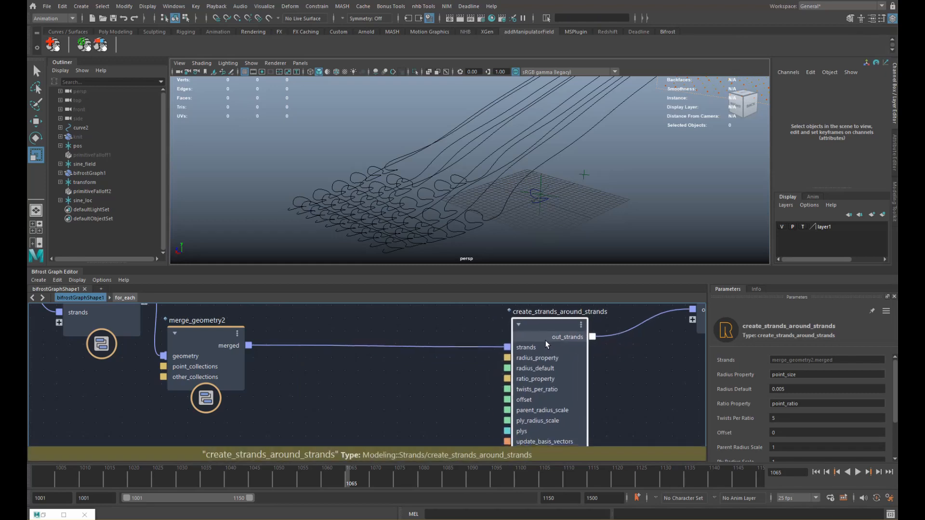
{"action": "scroll", "coordinate": [445, 346], "scroll_direction": "down", "scroll_amount": 2}
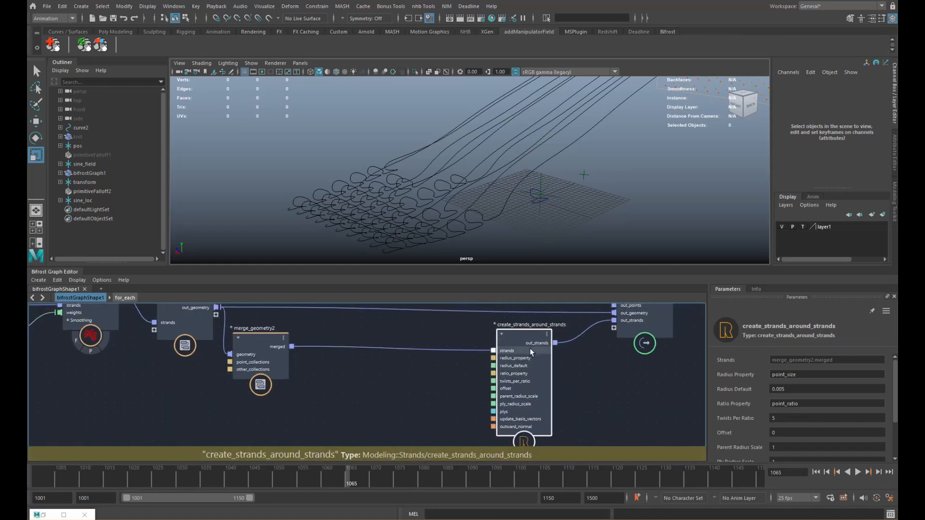
{"action": "double_click", "coordinate": [786, 402]}
- Check the point_size Radius property and move the output node right and up
{"action": "double_click", "coordinate": [783, 375]}
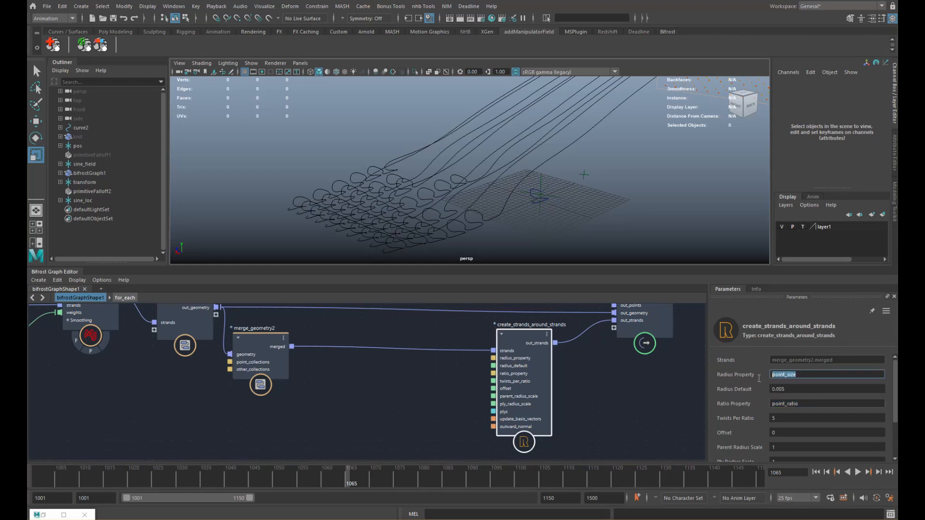
{"action": "middle_click_drag", "start_coordinate": [417, 359], "coordinate": [406, 397], "text": "alt"}
{"action": "scroll", "coordinate": [406, 397], "scroll_direction": "down", "scroll_amount": 1}
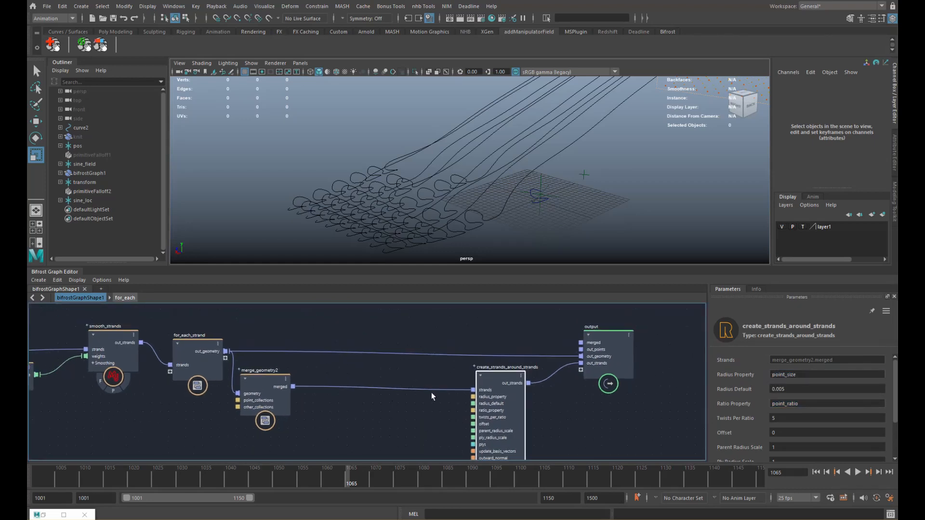
{"action": "left_click_drag", "start_coordinate": [607, 359], "coordinate": [621, 351]}
{"action": "middle_click_drag", "start_coordinate": [507, 375], "coordinate": [526, 363], "text": "alt"}
{"action": "left_click", "coordinate": [356, 392]}
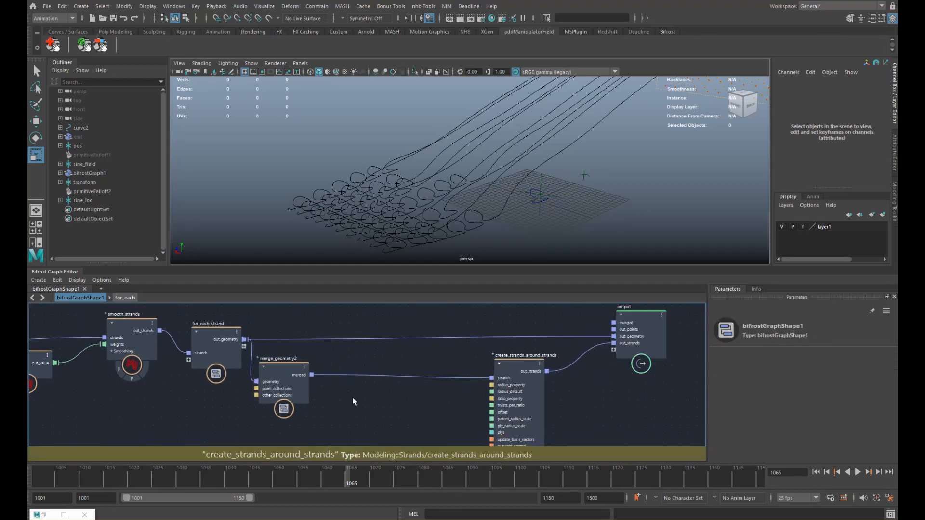
- Insert an update_strands_basis node between merge_geometry2 and create_strands_around_strands
{"action": "key", "text": "Tab"}
{"action": "type", "text": "update"}
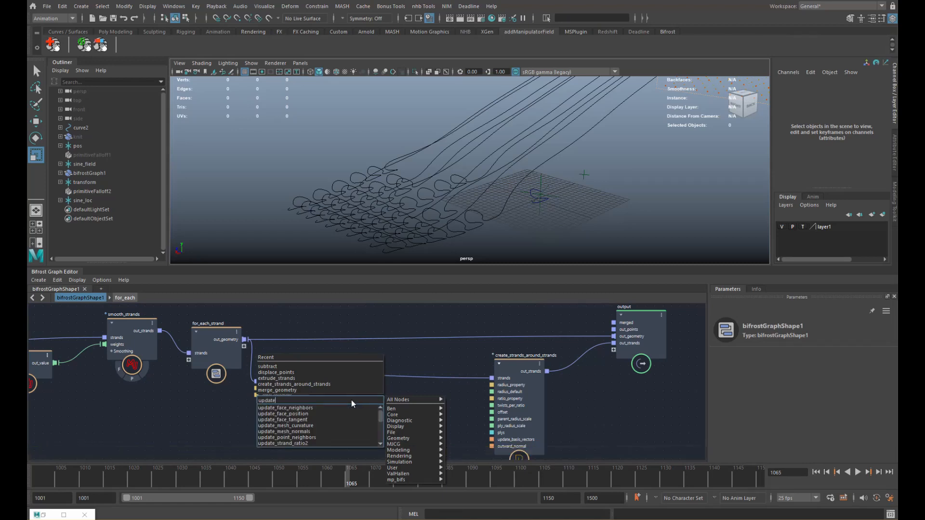
{"action": "key", "text": "Down"}
{"action": "key", "text": "Down"}
{"action": "key", "text": "Down"}
{"action": "key", "text": "Down"}
{"action": "key", "text": "Down"}
{"action": "key", "text": "Down"}
{"action": "key", "text": "Down"}
{"action": "key", "text": "Down"}
{"action": "key", "text": "Down"}
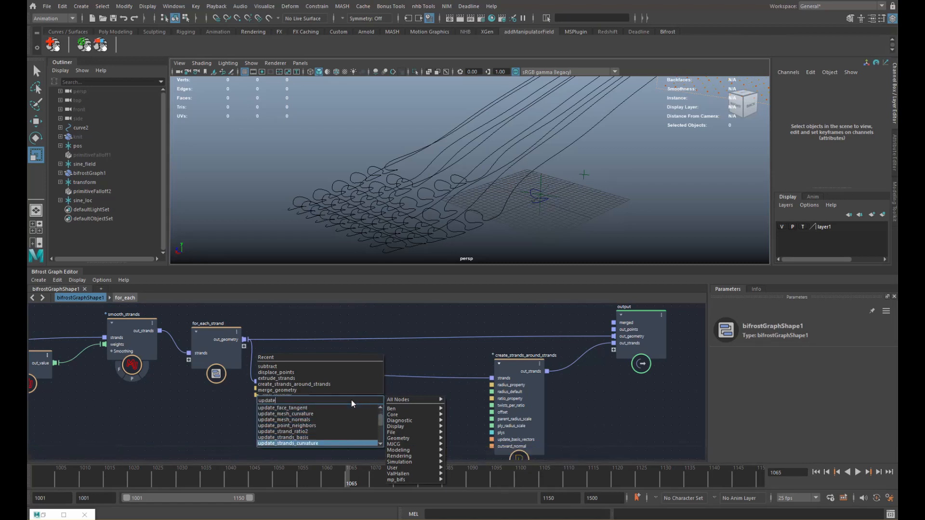
{"action": "key", "text": "Return"}
{"action": "middle_click_drag", "start_coordinate": [306, 416], "coordinate": [314, 380], "text": "alt"}
{"action": "mouse_move", "coordinate": [344, 374]}
{"action": "left_mouse_down"}
{"action": "mouse_move", "coordinate": [349, 356]}
{"action": "mouse_move", "coordinate": [333, 380]}
{"action": "left_mouse_up"}
{"action": "left_click_drag", "start_coordinate": [393, 361], "coordinate": [442, 357]}
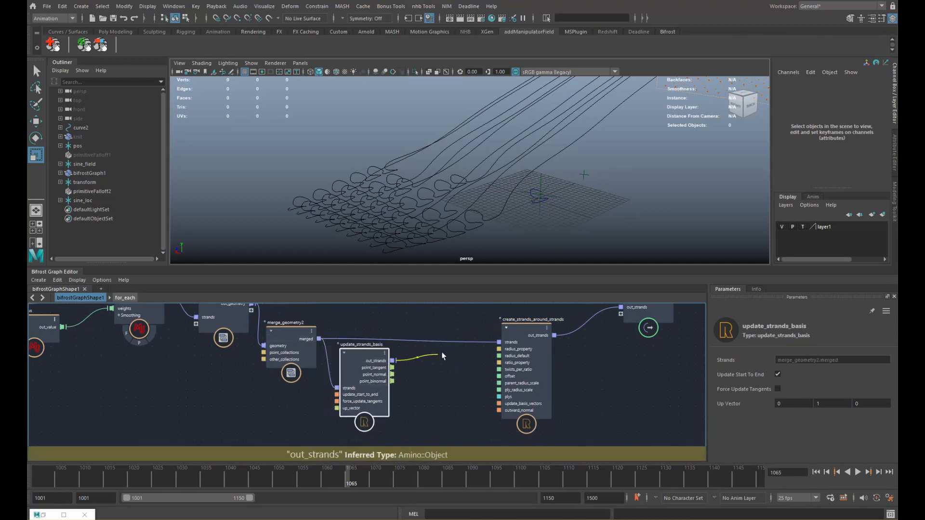
{"action": "left_click_drag", "start_coordinate": [379, 384], "coordinate": [373, 366]}
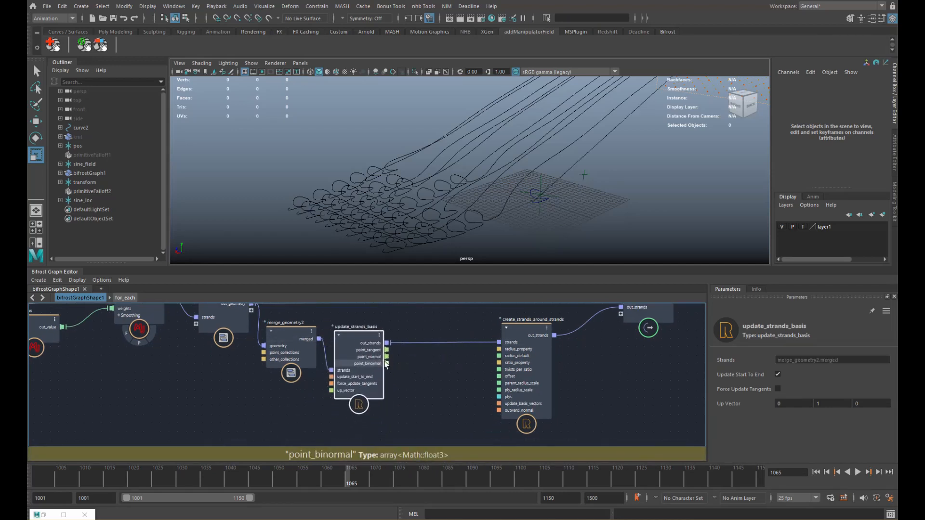
{"action": "middle_click_drag", "start_coordinate": [410, 361], "coordinate": [389, 369], "text": "alt"}
- Add an update_strand_ratio2 node and place it below update_strands_basis
{"action": "key", "text": "Tab"}
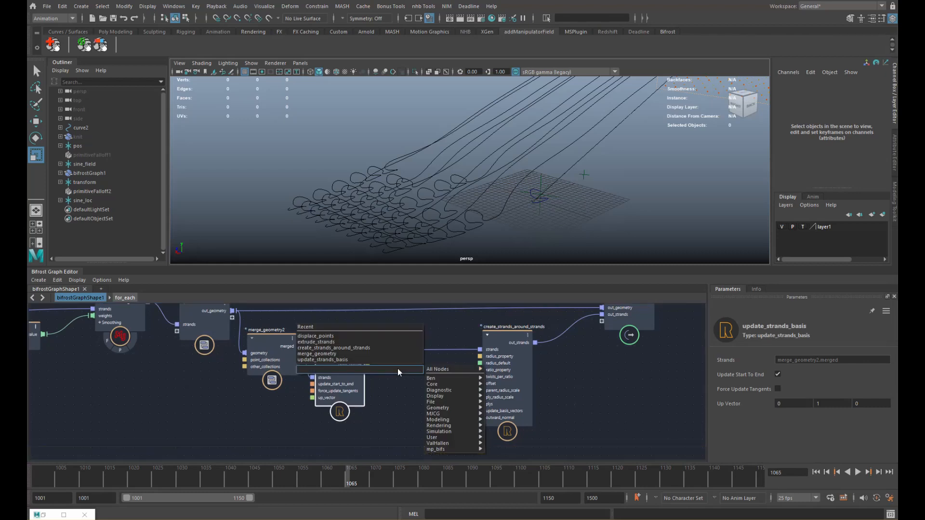
{"action": "type", "text": "update"}
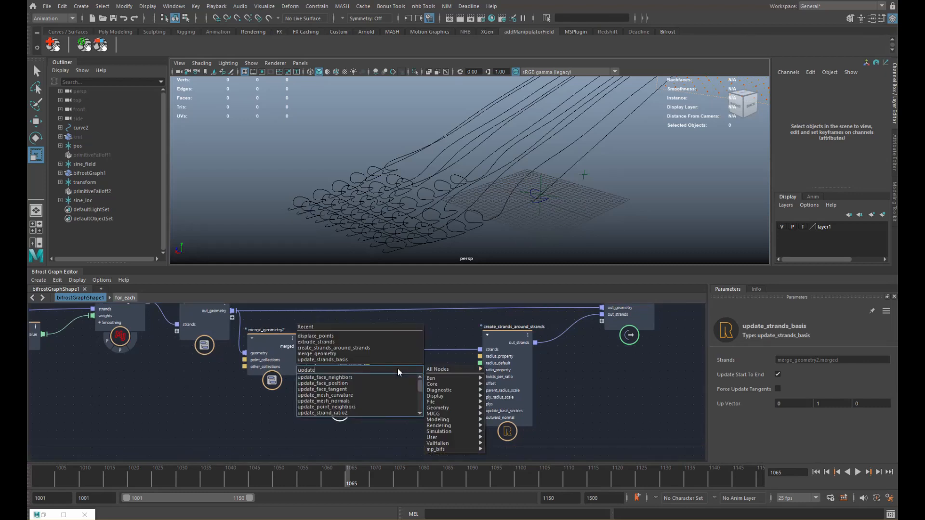
{"action": "key", "text": "Down"}
{"action": "key", "text": "Down"}
{"action": "key", "text": "Down"}
{"action": "key", "text": "Down"}
{"action": "key", "text": "Down"}
{"action": "key", "text": "Down"}
{"action": "key", "text": "Down"}
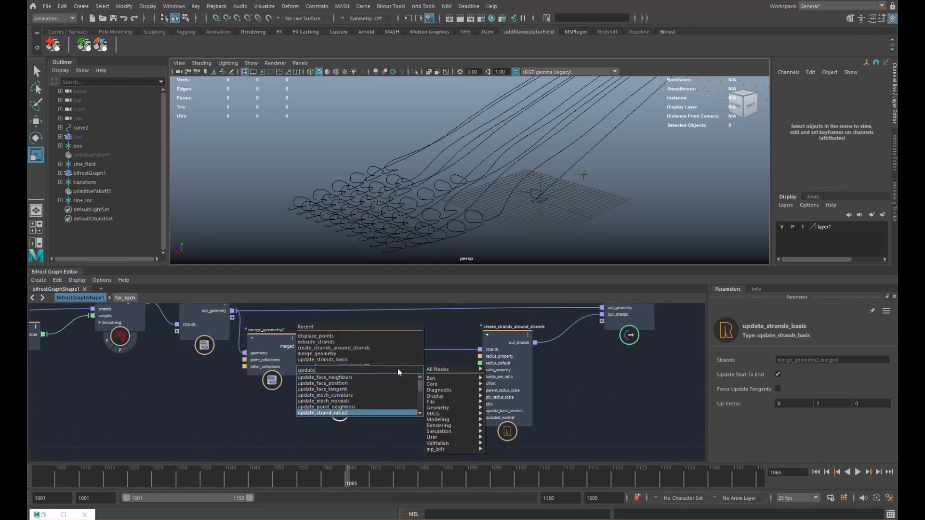
{"action": "key", "text": "Return"}
{"action": "middle_click_drag", "start_coordinate": [404, 387], "coordinate": [379, 383], "text": "alt"}
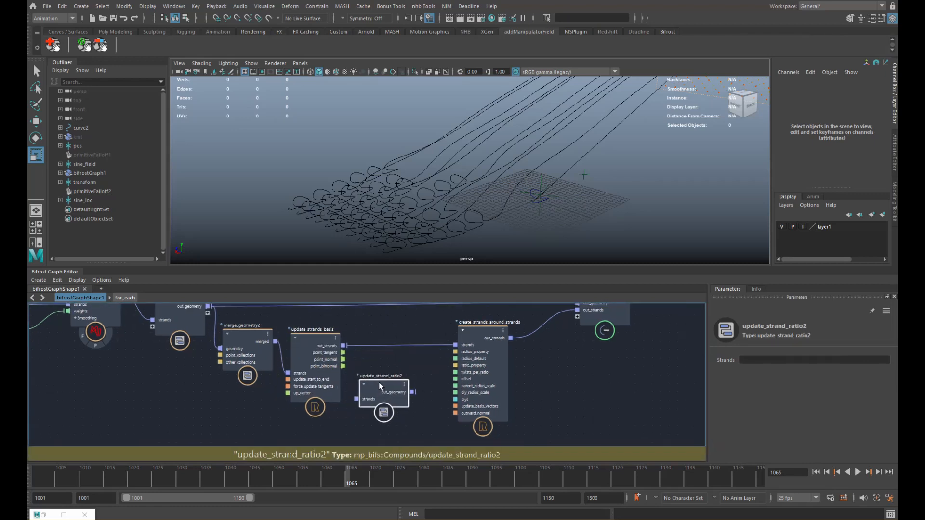
{"action": "left_click_drag", "start_coordinate": [378, 391], "coordinate": [386, 396]}
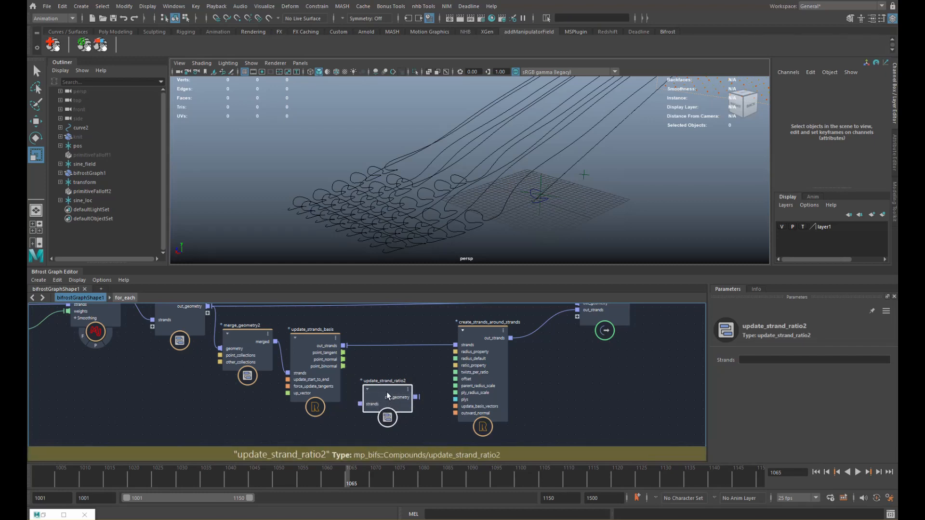
{"action": "left_click_drag", "start_coordinate": [387, 391], "coordinate": [386, 409]}
{"action": "right_click_drag", "start_coordinate": [379, 397], "coordinate": [367, 395], "text": "alt"}
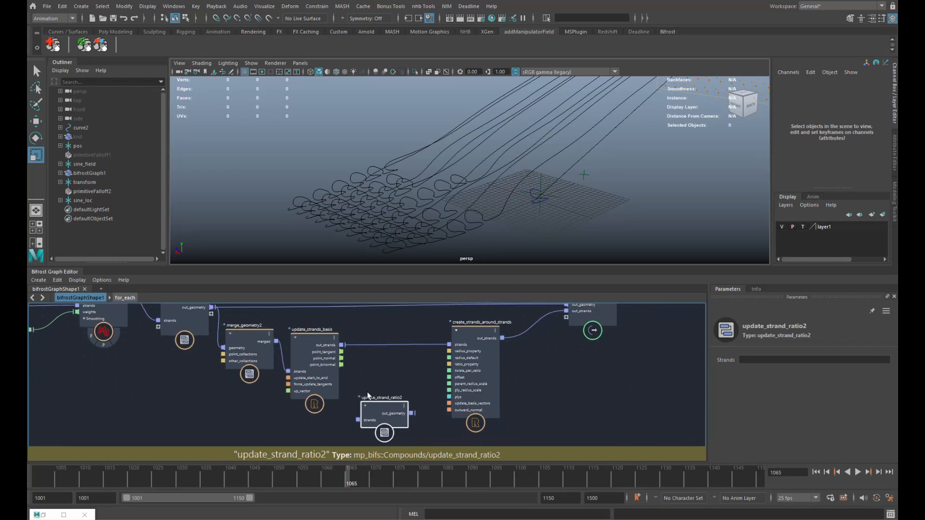
{"action": "middle_click_drag", "start_coordinate": [367, 394], "coordinate": [336, 384], "text": "alt"}
- Create a set_strands_size_profile node and open its compound
{"action": "left_click", "coordinate": [342, 371]}
{"action": "key", "text": "Tab"}
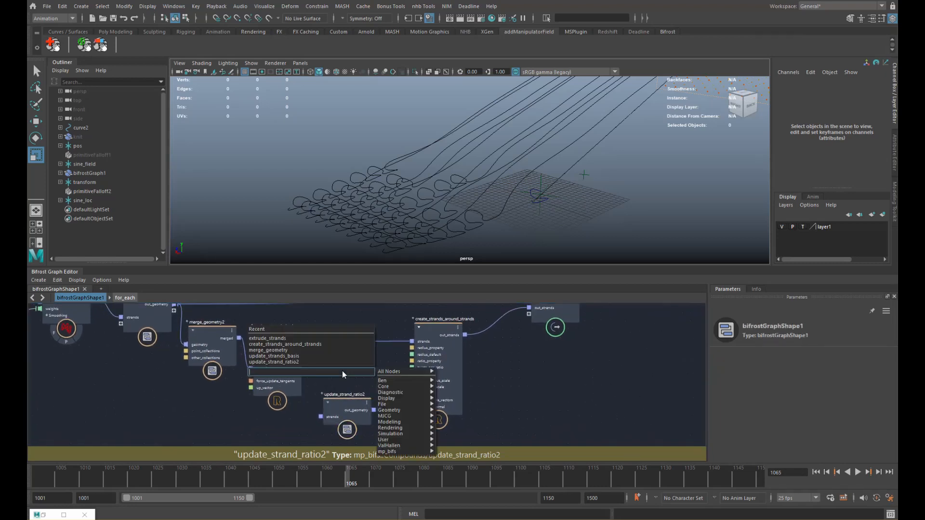
{"action": "type", "text": "profil"}
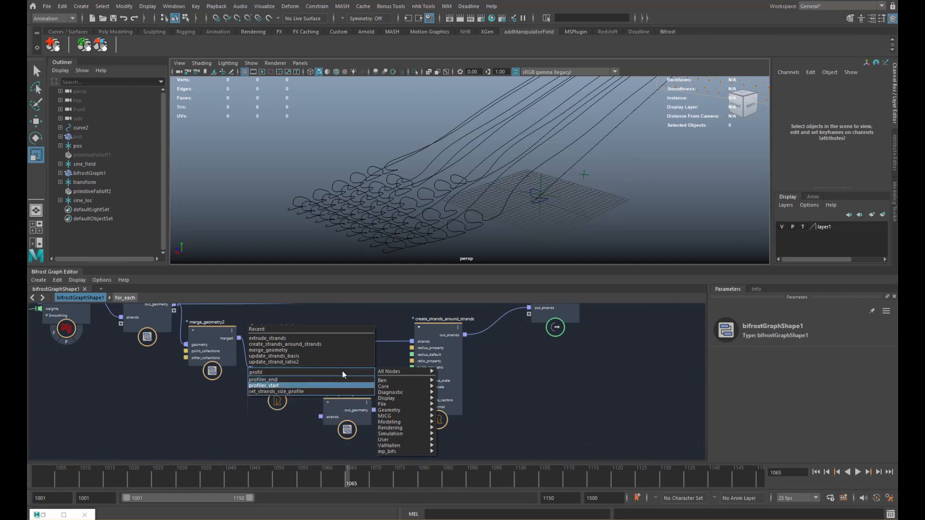
{"action": "key", "text": "Down"}
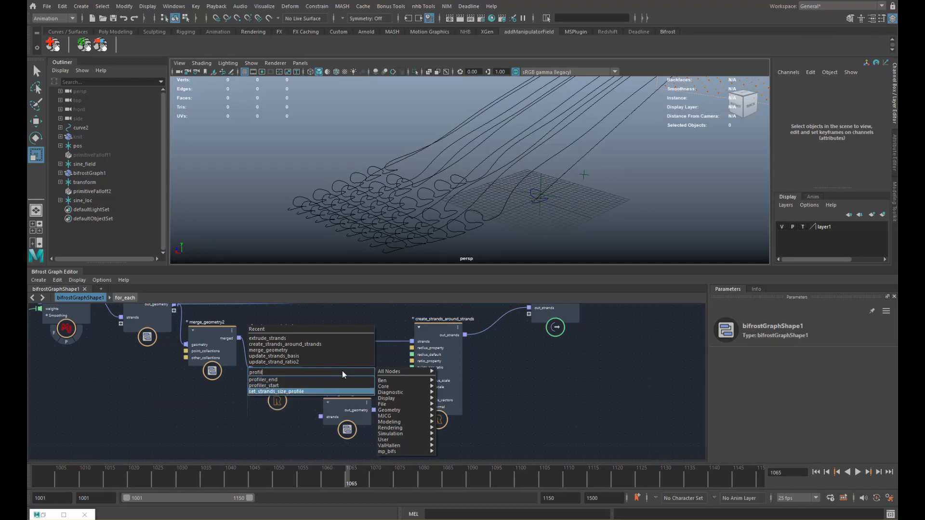
{"action": "key", "text": "Return"}
{"action": "left_click_drag", "start_coordinate": [349, 400], "coordinate": [346, 374]}
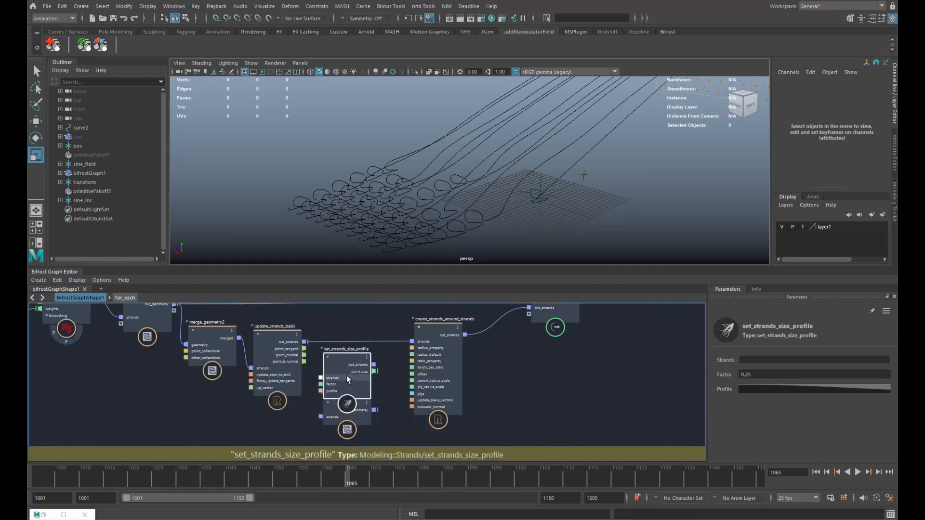
{"action": "double_click", "coordinate": [348, 356]}
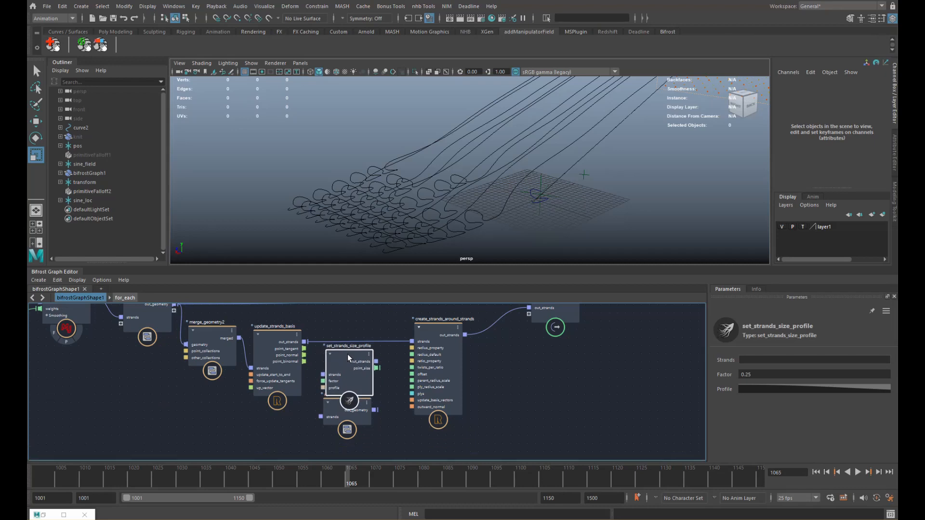
- Inside the check_point_ratio compound, select the update_strand_ratio node to copy
{"action": "right_click_drag", "start_coordinate": [374, 379], "coordinate": [380, 380], "text": "alt"}
{"action": "middle_click_drag", "start_coordinate": [333, 361], "coordinate": [266, 349], "text": "alt"}
{"action": "right_click_drag", "start_coordinate": [258, 337], "coordinate": [340, 357], "text": "alt"}
{"action": "middle_click_drag", "start_coordinate": [339, 356], "coordinate": [303, 349], "text": "alt"}
{"action": "left_click_drag", "start_coordinate": [314, 367], "coordinate": [319, 353]}
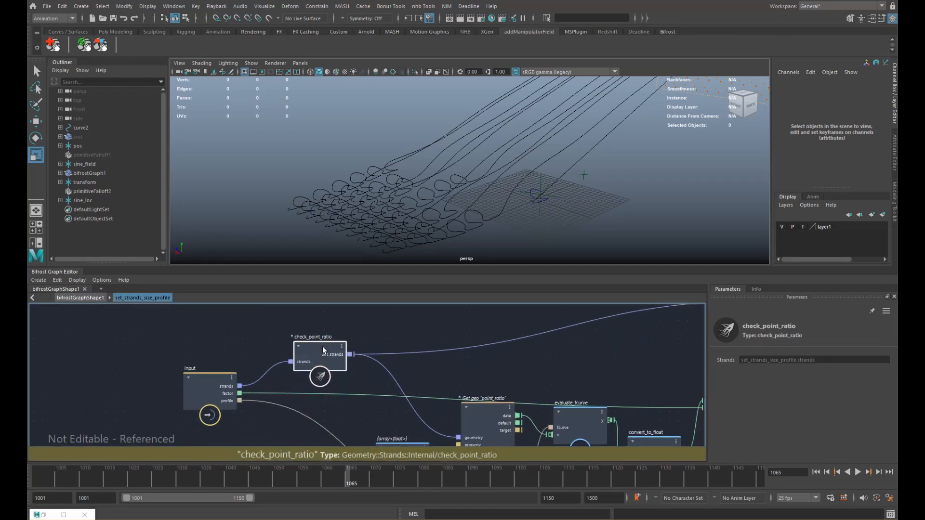
{"action": "double_click", "coordinate": [322, 346]}
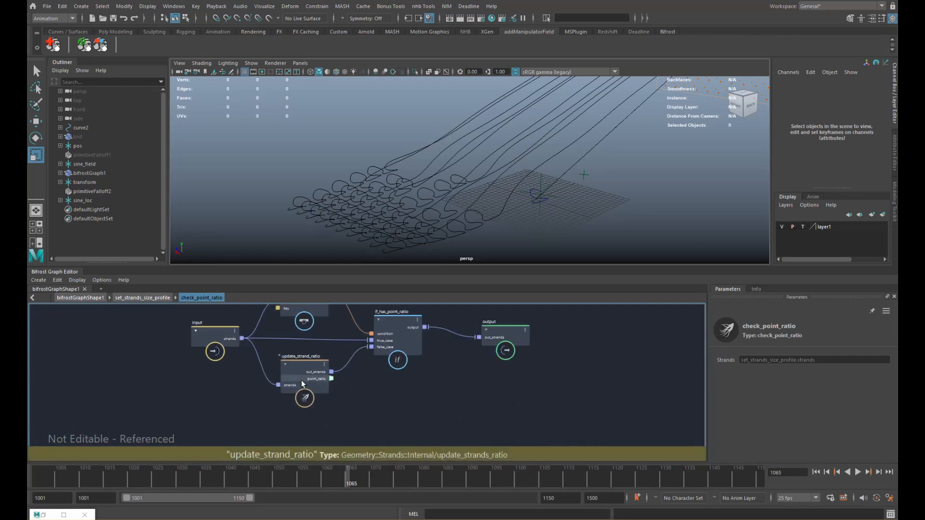
{"action": "left_click_drag", "start_coordinate": [300, 367], "coordinate": [285, 363]}
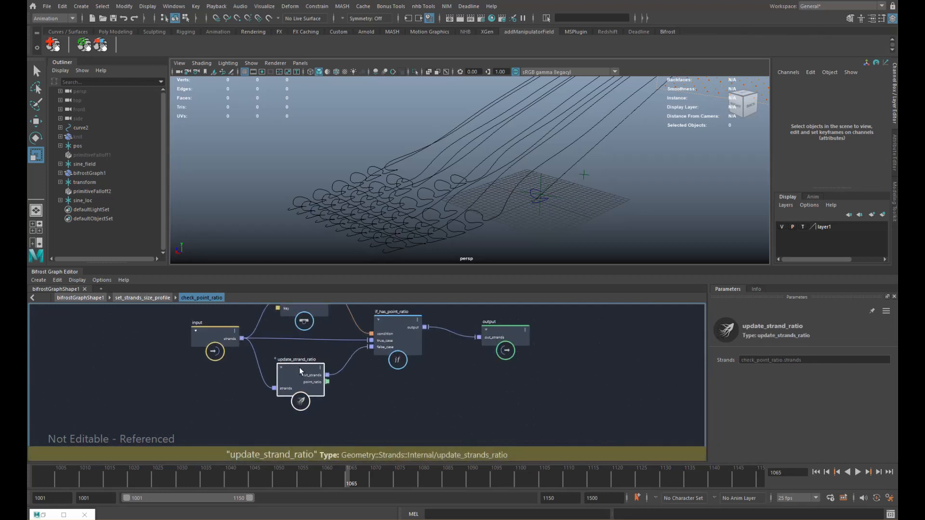
- Paste update_strand_ratio at top level, delete update_strand_ratio2 and set_strands_size_profile, and wire in update_strands_basis
{"action": "left_click", "coordinate": [96, 298]}
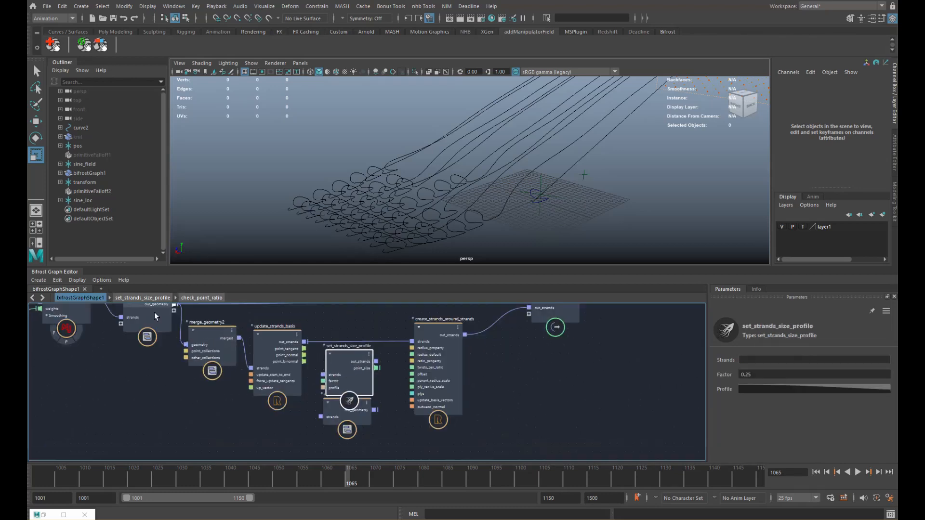
{"action": "middle_click_drag", "start_coordinate": [375, 369], "coordinate": [353, 364], "text": "alt"}
{"action": "left_click", "coordinate": [339, 353]}
{"action": "key", "text": "ctrl+v"}
{"action": "left_click_drag", "start_coordinate": [351, 367], "coordinate": [337, 437]}
{"action": "left_click_drag", "start_coordinate": [318, 365], "coordinate": [344, 410]}
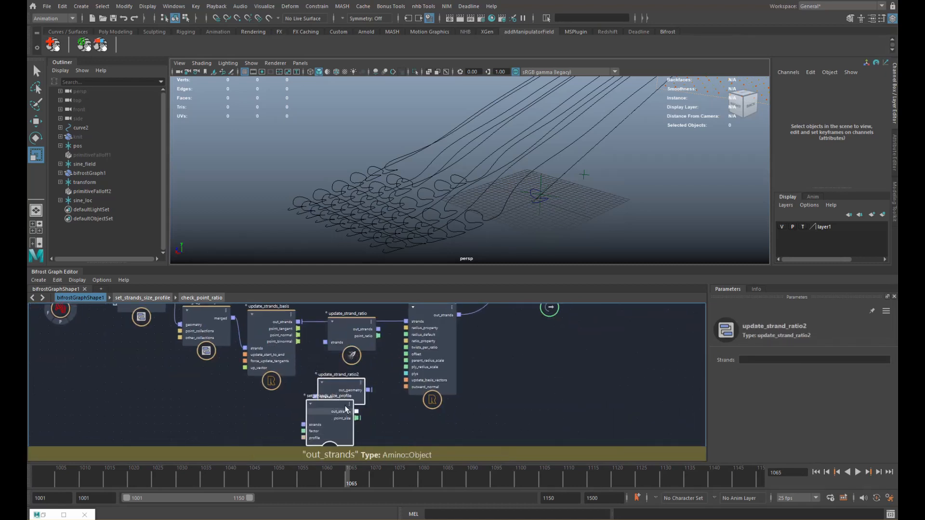
{"action": "key", "text": "Delete"}
{"action": "left_click_drag", "start_coordinate": [325, 343], "coordinate": [326, 342]}
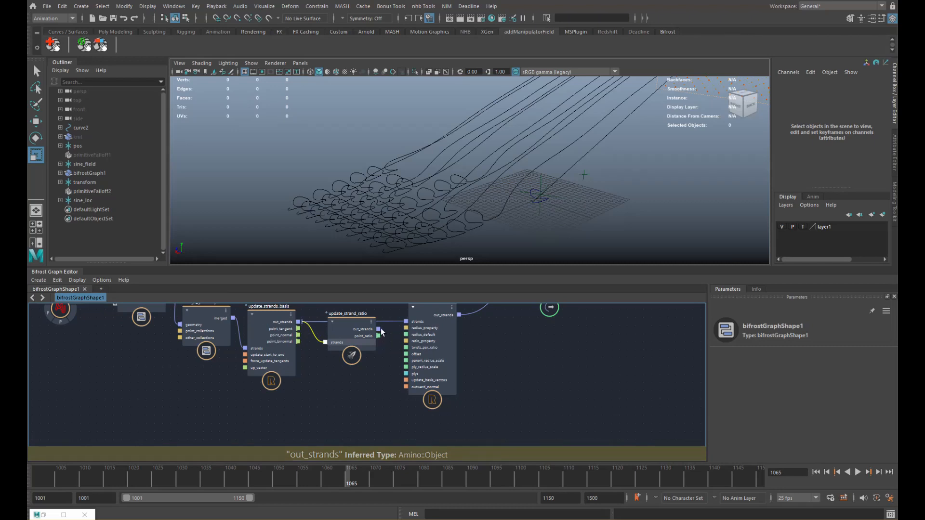
- Connect update_strand_ratio's out_strands to create_strands_around_strands' strands input
{"action": "left_click_drag", "start_coordinate": [378, 329], "coordinate": [407, 321]}
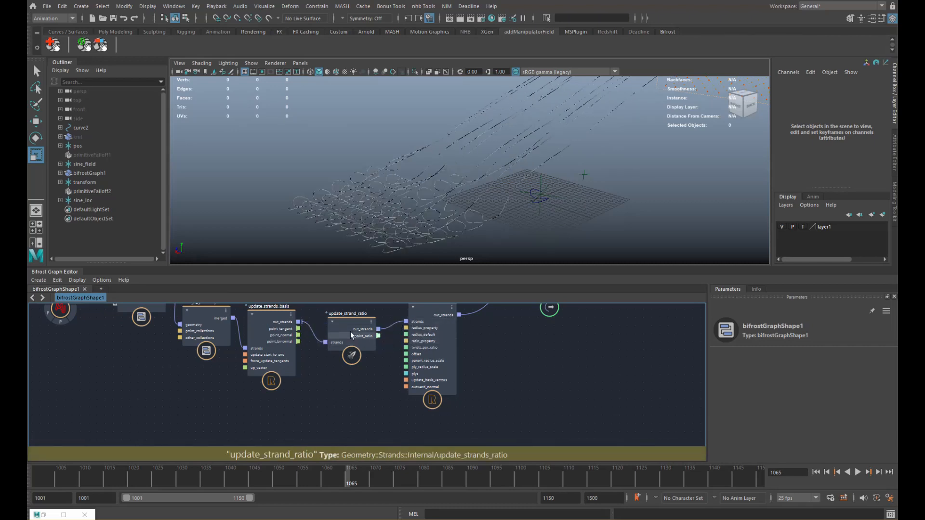
{"action": "left_click_drag", "start_coordinate": [350, 331], "coordinate": [342, 326]}
{"action": "right_click_drag", "start_coordinate": [436, 241], "coordinate": [665, 200], "text": "alt"}
{"action": "middle_click_drag", "start_coordinate": [667, 201], "coordinate": [570, 119], "text": "alt"}
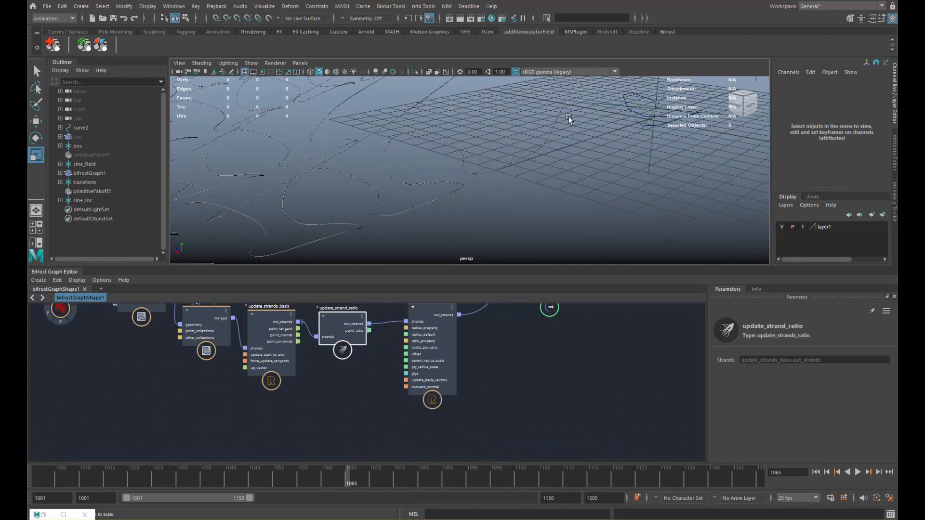
{"action": "right_click_drag", "start_coordinate": [452, 178], "coordinate": [545, 183], "text": "alt"}
{"action": "left_click_drag", "start_coordinate": [524, 191], "coordinate": [497, 192], "text": "alt"}
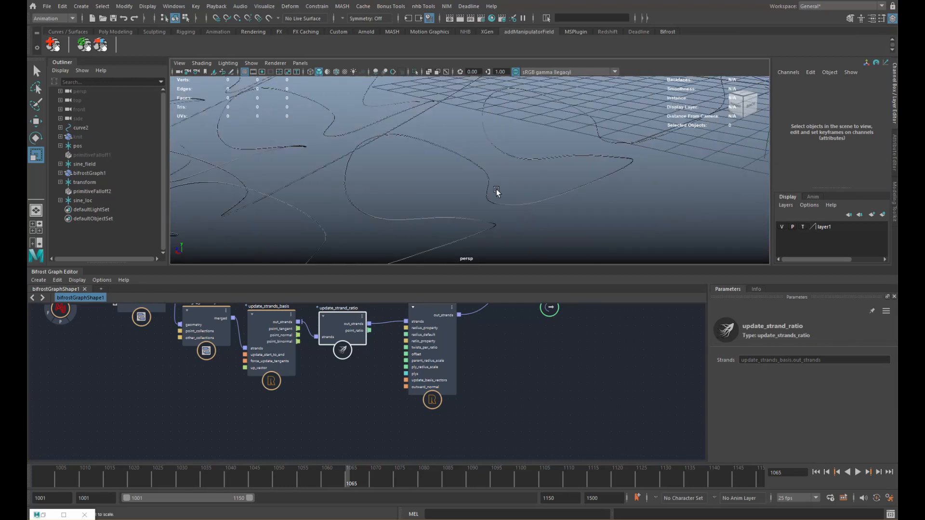
{"action": "middle_click_drag", "start_coordinate": [488, 336], "coordinate": [464, 370]}
- Raise create_strands_around_strands' Parent Radius Scale to 42.12 to thicken the yarn
{"action": "left_click", "coordinate": [428, 379]}
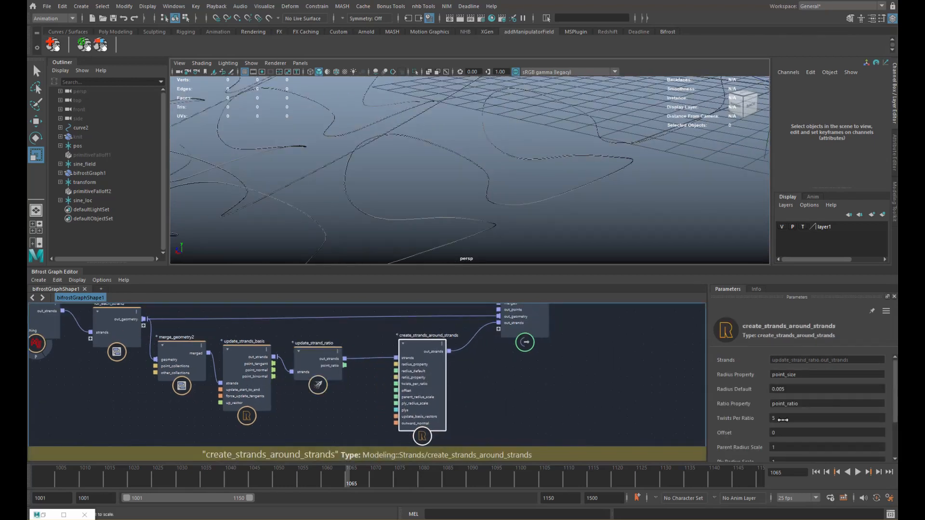
{"action": "left_click_drag", "start_coordinate": [892, 372], "coordinate": [892, 403]}
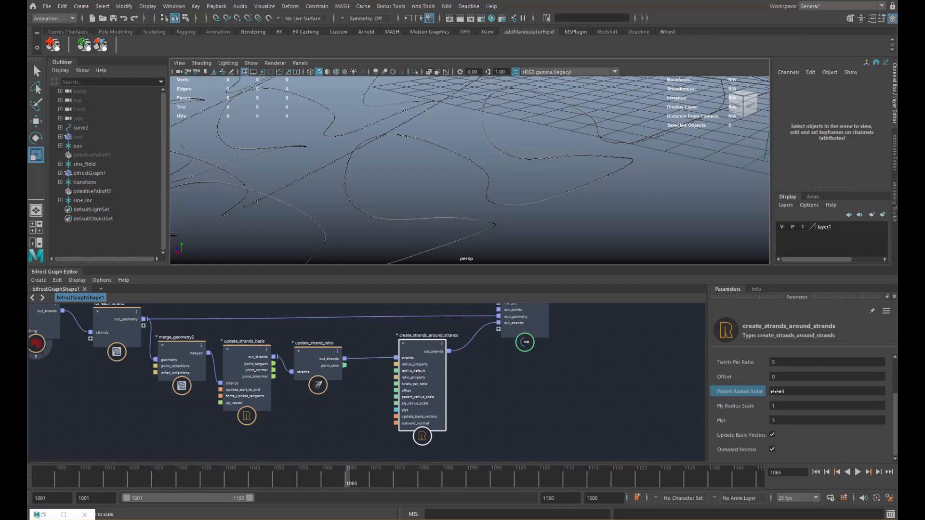
{"action": "left_click_drag", "start_coordinate": [803, 394], "coordinate": [848, 395]}
{"action": "left_click_drag", "start_coordinate": [730, 394], "coordinate": [852, 400]}
{"action": "scroll", "coordinate": [530, 204], "scroll_direction": "down", "scroll_amount": 12}
{"action": "left_click_drag", "start_coordinate": [461, 199], "coordinate": [474, 167], "text": "alt"}
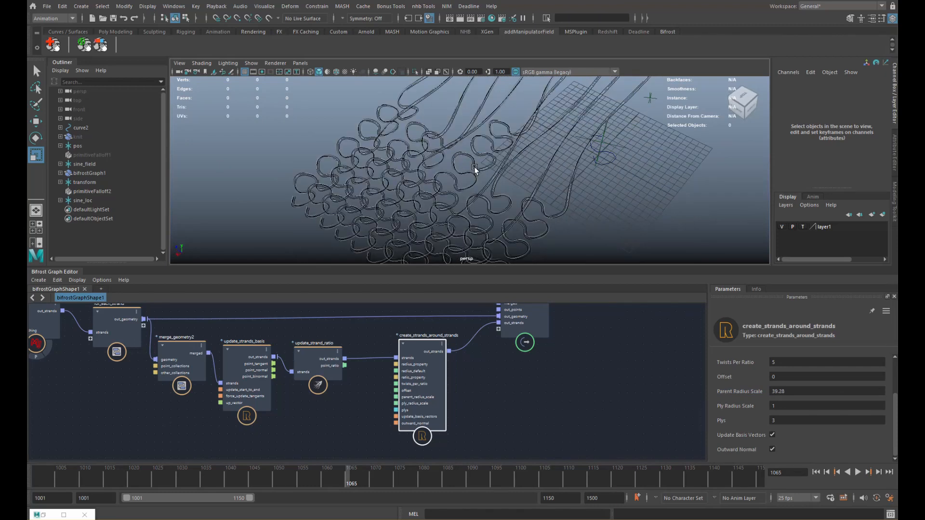
{"action": "right_click_drag", "start_coordinate": [474, 167], "coordinate": [507, 168], "text": "alt"}
{"action": "left_click_drag", "start_coordinate": [507, 167], "coordinate": [555, 184], "text": "alt"}
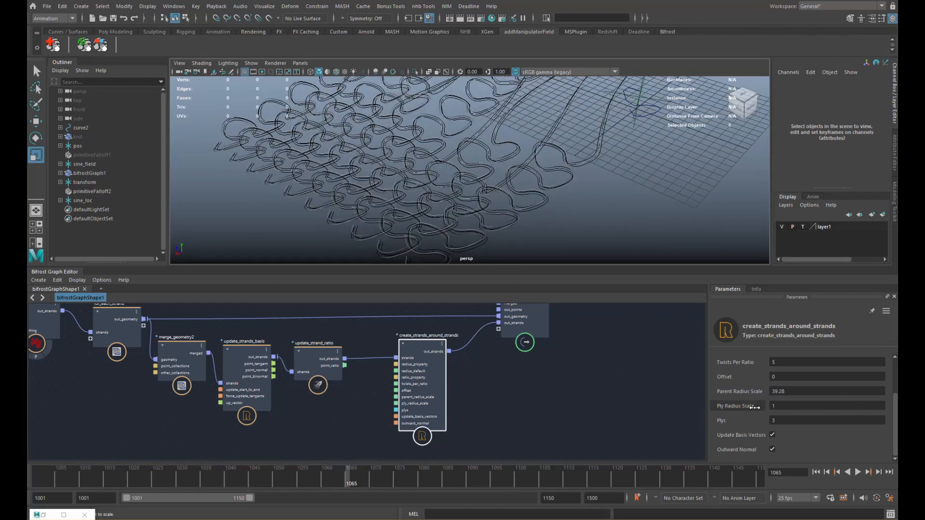
{"action": "left_click_drag", "start_coordinate": [746, 391], "coordinate": [755, 392]}
- Set Plys to 10 per strand
{"action": "left_click", "coordinate": [795, 420]}
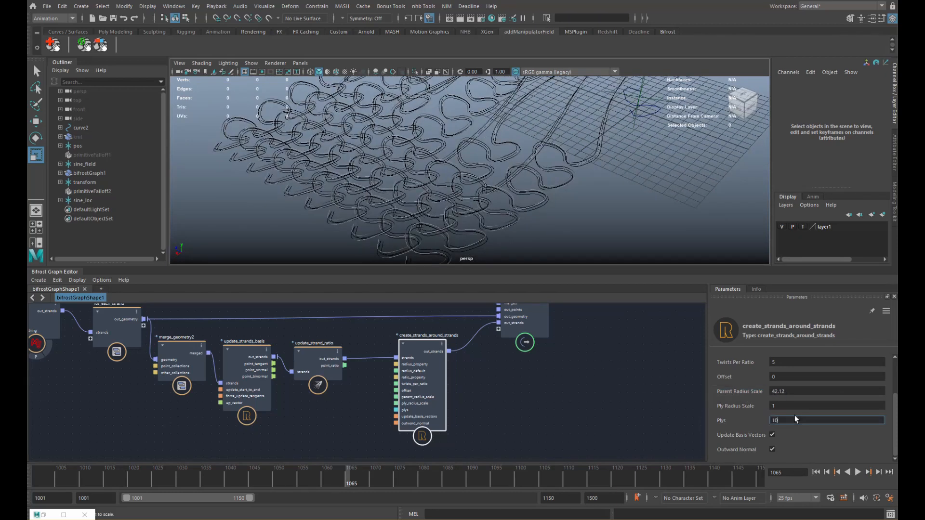
{"action": "key", "text": "Return"}
{"action": "middle_click_drag", "start_coordinate": [542, 228], "coordinate": [553, 184], "text": "alt"}
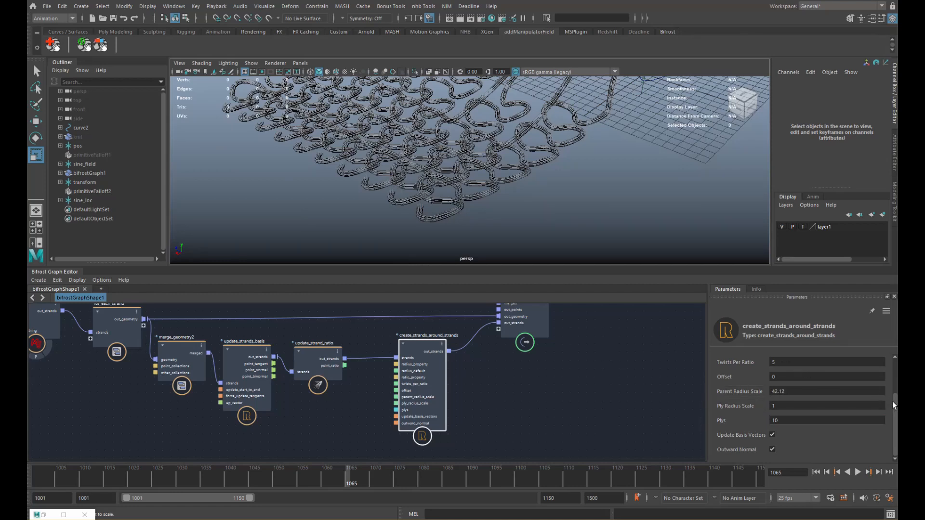
- Increase Twists Per Ratio to 25.42 and inspect the twisted knit up close
{"action": "left_click_drag", "start_coordinate": [895, 406], "coordinate": [895, 388]}
{"action": "left_click_drag", "start_coordinate": [742, 394], "coordinate": [849, 408]}
{"action": "scroll", "coordinate": [626, 206], "scroll_direction": "up", "scroll_amount": 6}
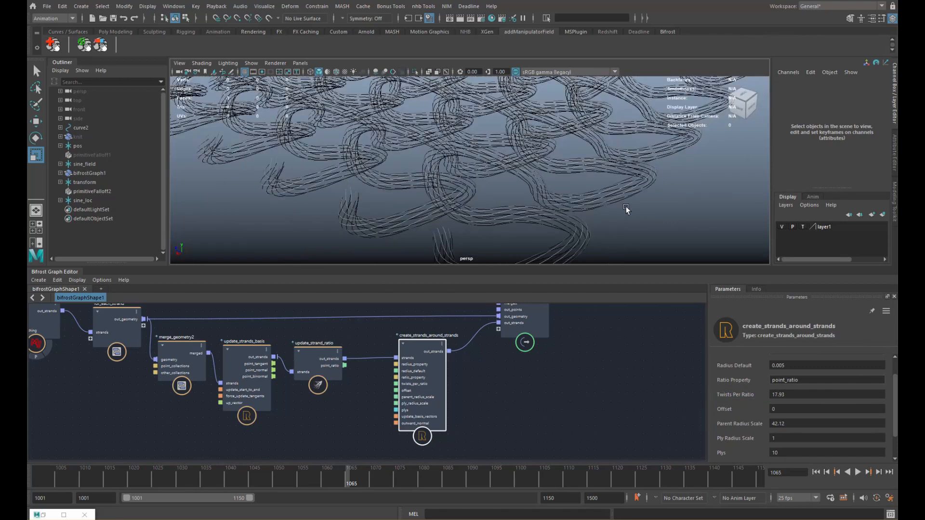
{"action": "scroll", "coordinate": [626, 207], "scroll_direction": "up", "scroll_amount": 2}
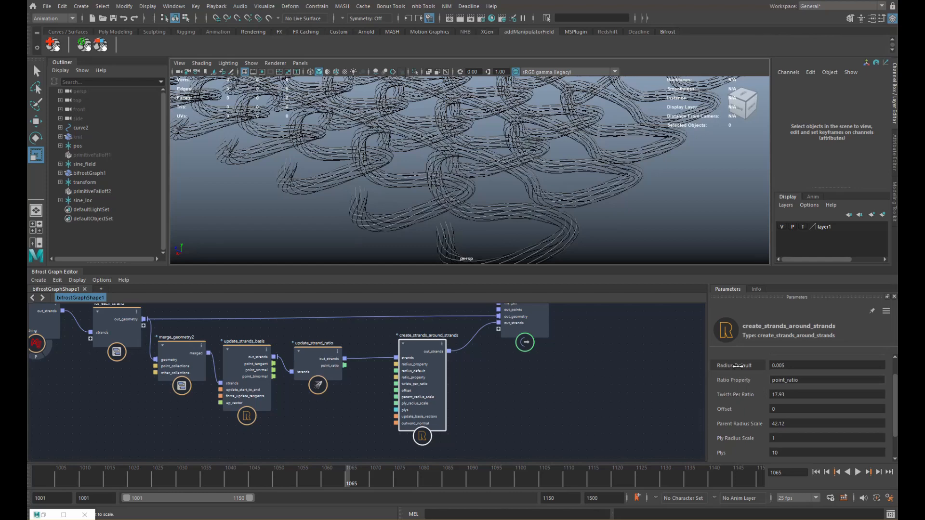
{"action": "left_click_drag", "start_coordinate": [744, 395], "coordinate": [779, 395]}
{"action": "scroll", "coordinate": [549, 215], "scroll_direction": "down", "scroll_amount": 6}
{"action": "middle_click_drag", "start_coordinate": [549, 214], "coordinate": [479, 241], "text": "alt"}
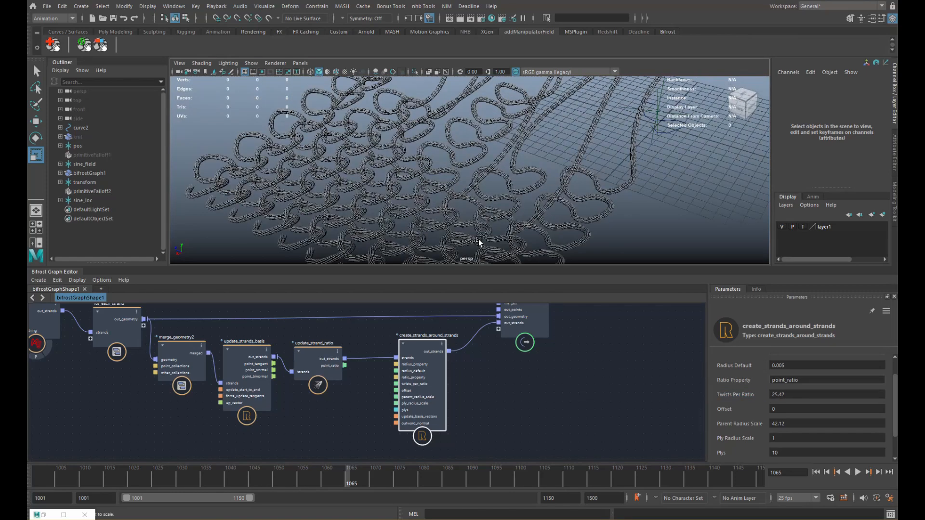
{"action": "left_click_drag", "start_coordinate": [479, 241], "coordinate": [552, 158], "text": "alt"}
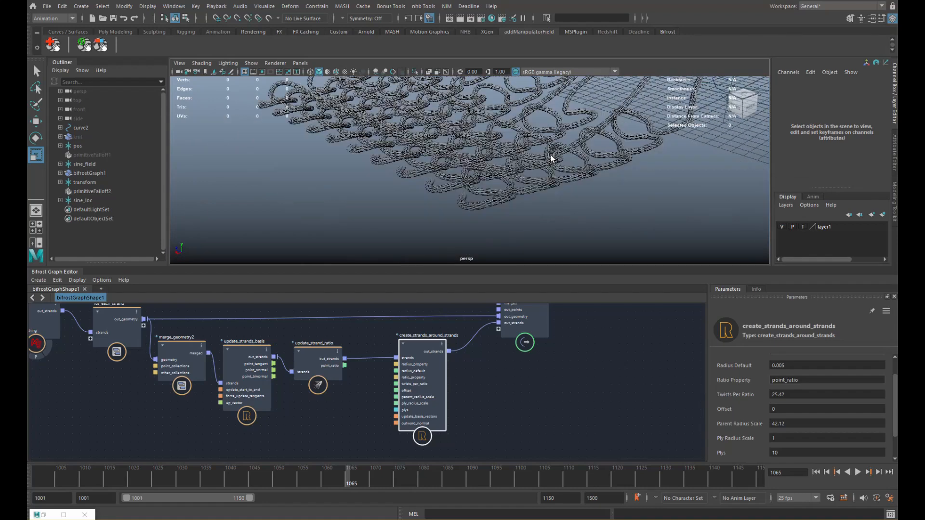
{"action": "scroll", "coordinate": [538, 195], "scroll_direction": "up", "scroll_amount": 6}
{"action": "left_click_drag", "start_coordinate": [538, 198], "coordinate": [408, 192], "text": "alt"}
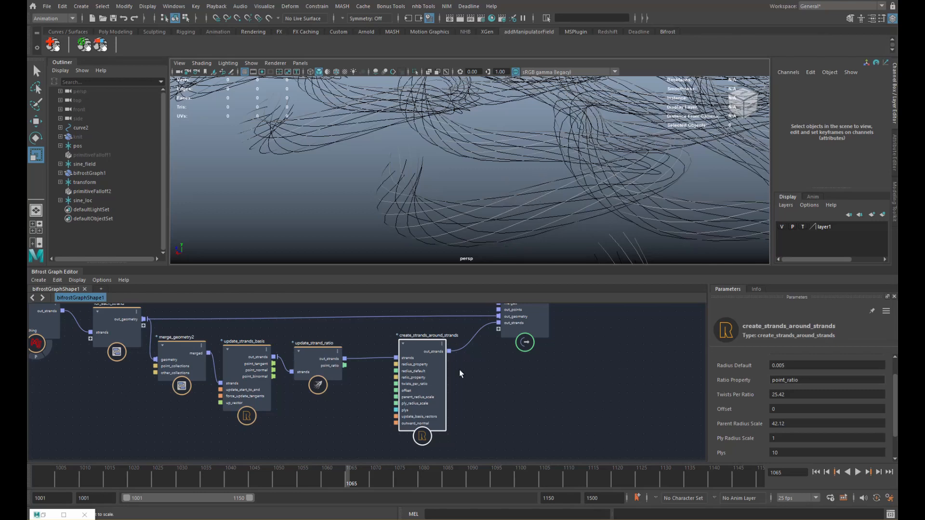
- Spread the graph out and pack create_strands_around_strands into a compound
{"action": "scroll", "coordinate": [458, 370], "scroll_direction": "down", "scroll_amount": 2}
{"action": "middle_click_drag", "start_coordinate": [387, 376], "coordinate": [363, 370], "text": "alt"}
{"action": "left_click_drag", "start_coordinate": [491, 327], "coordinate": [603, 332]}
{"action": "middle_click_drag", "start_coordinate": [460, 351], "coordinate": [421, 353], "text": "alt"}
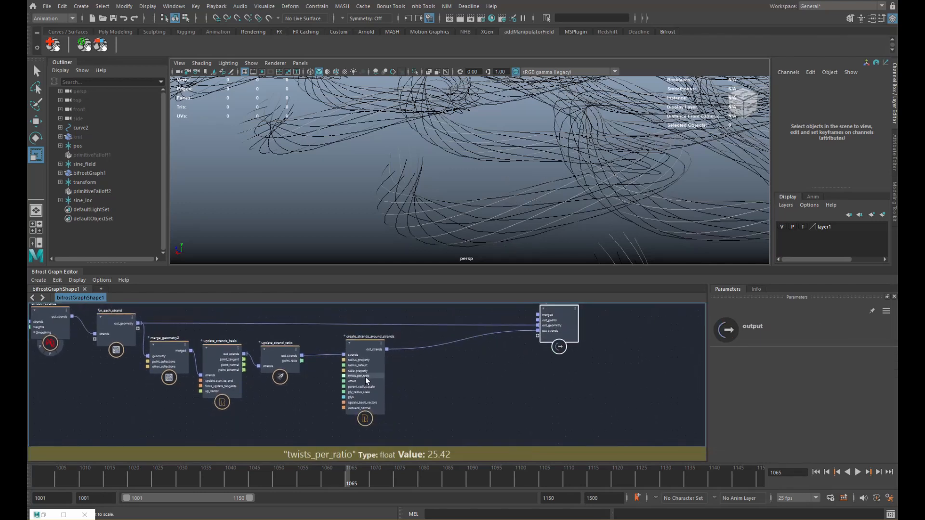
{"action": "left_click_drag", "start_coordinate": [366, 378], "coordinate": [348, 381]}
{"action": "scroll", "coordinate": [369, 375], "scroll_direction": "up", "scroll_amount": 1}
{"action": "middle_click_drag", "start_coordinate": [393, 378], "coordinate": [388, 373], "text": "alt"}
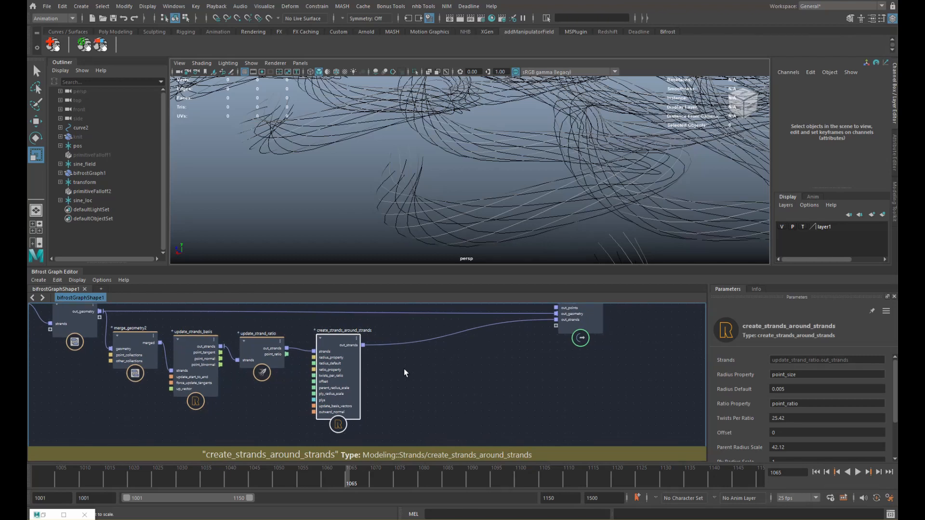
{"action": "right_click", "coordinate": [407, 366]}
{"action": "left_click", "coordinate": [437, 371]}
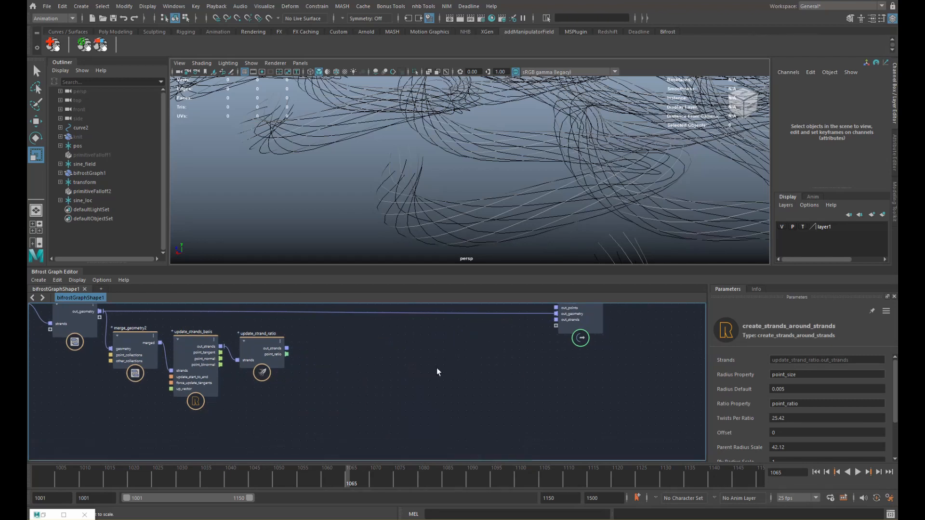
- Undo the compound packing and create a new empty compound on the canvas
{"action": "key", "text": "ctrl+z"}
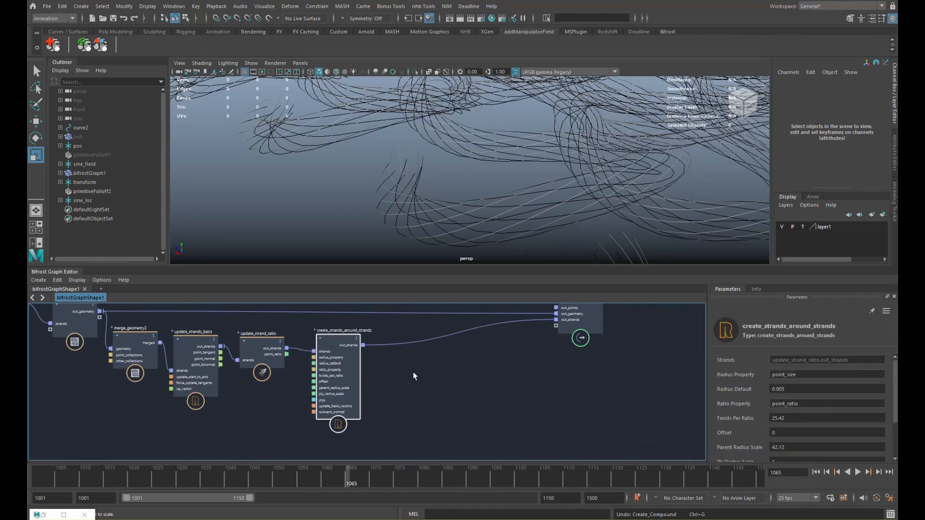
{"action": "right_click", "coordinate": [413, 373]}
{"action": "left_click", "coordinate": [430, 378]}
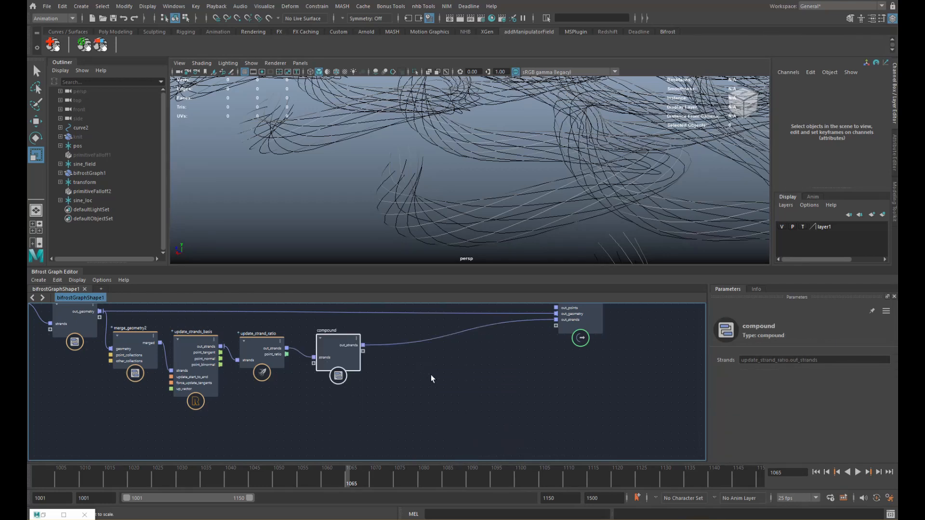
{"action": "key", "text": "ctrl+z"}
{"action": "right_click", "coordinate": [437, 372]}
{"action": "left_click", "coordinate": [444, 375]}
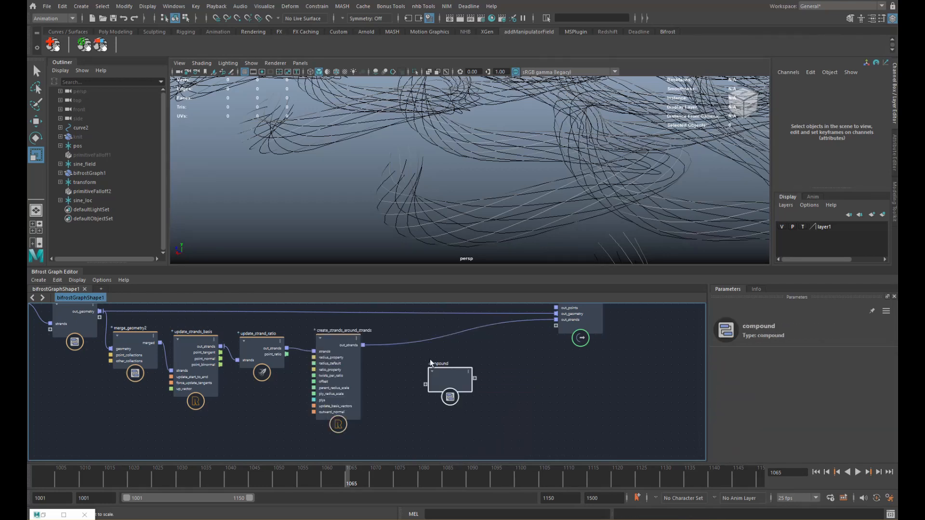
- Name the compound displace_ply and feed it both create_strands_around_strands and update_strand_ratio out_strands
{"action": "double_click", "coordinate": [434, 363]}
{"action": "type", "text": "di"}
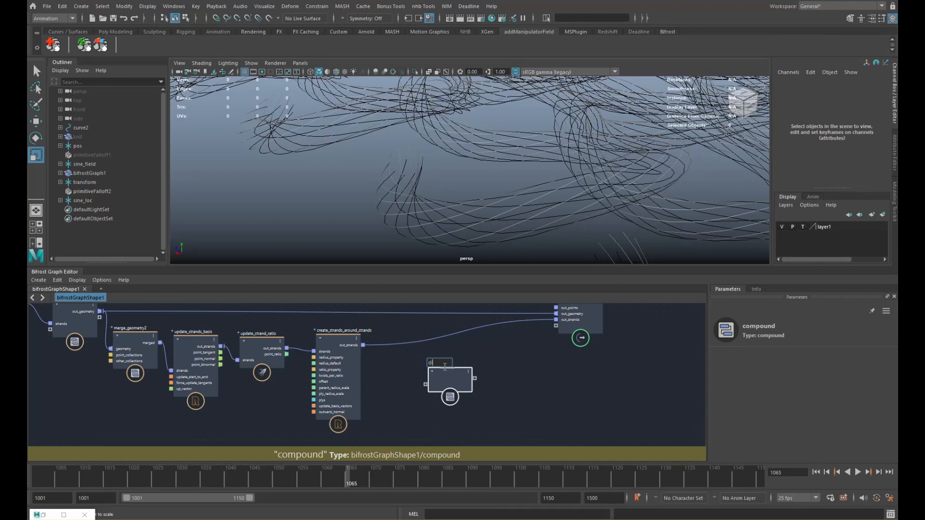
{"action": "type", "text": "splace_str"}
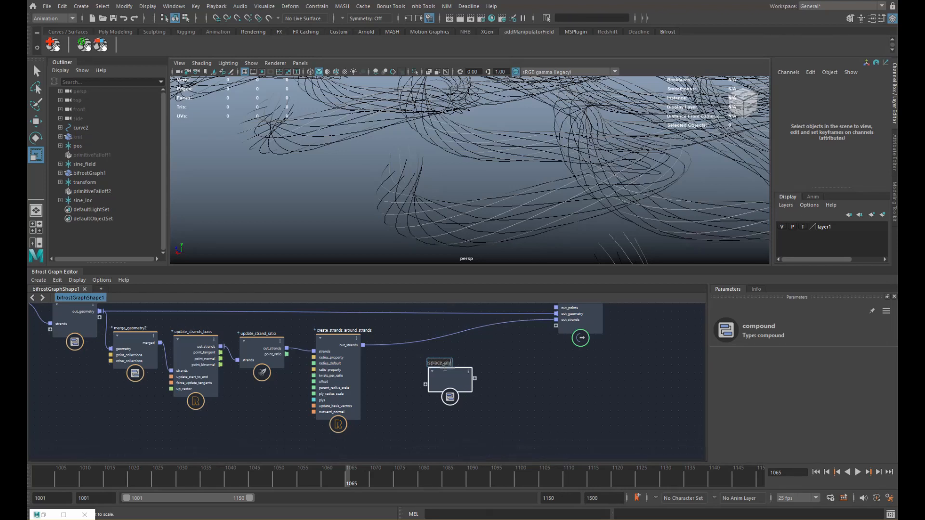
{"action": "key", "text": "Return"}
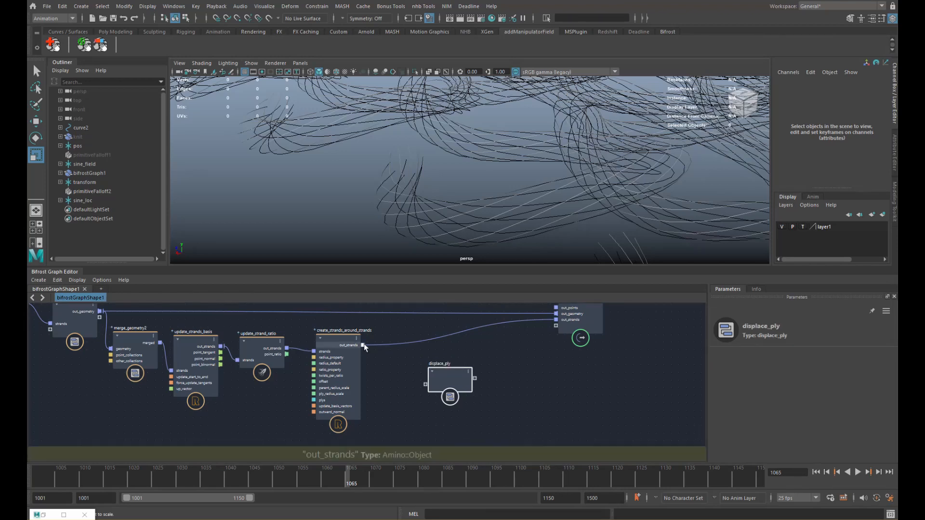
{"action": "left_click_drag", "start_coordinate": [363, 345], "coordinate": [425, 385]}
{"action": "left_click_drag", "start_coordinate": [292, 350], "coordinate": [430, 366]}
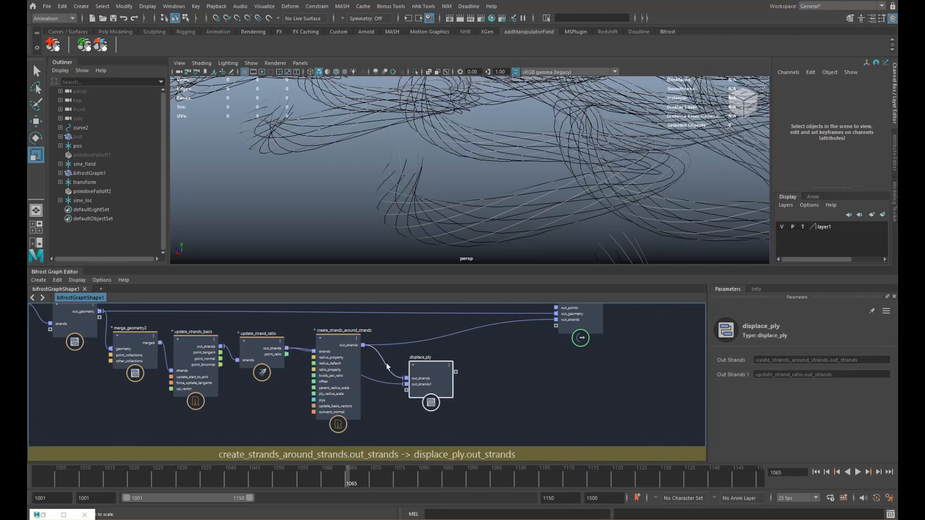
- Inside displace_ply, add get_point_position reading the first out_strands geometry
{"action": "double_click", "coordinate": [429, 366]}
{"action": "key", "text": "Tab"}
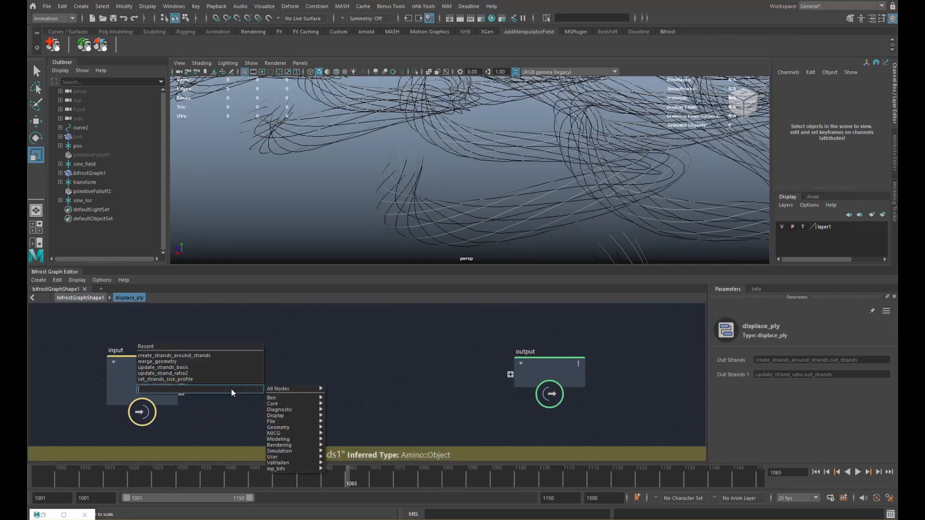
{"action": "type", "text": "gpp"}
{"action": "key", "text": "Down"}
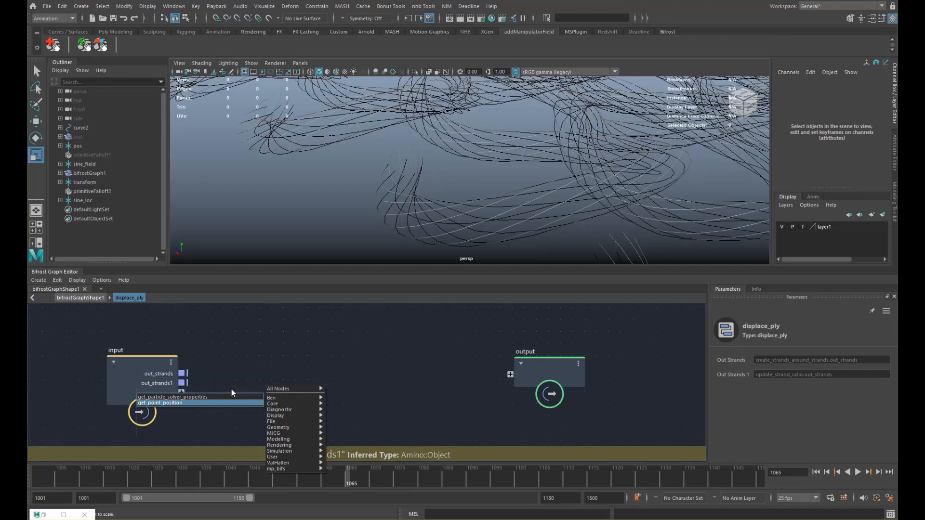
{"action": "key", "text": "Return"}
{"action": "left_click_drag", "start_coordinate": [211, 372], "coordinate": [87, 379]}
{"action": "middle_click_drag", "start_coordinate": [228, 384], "coordinate": [203, 369], "text": "alt"}
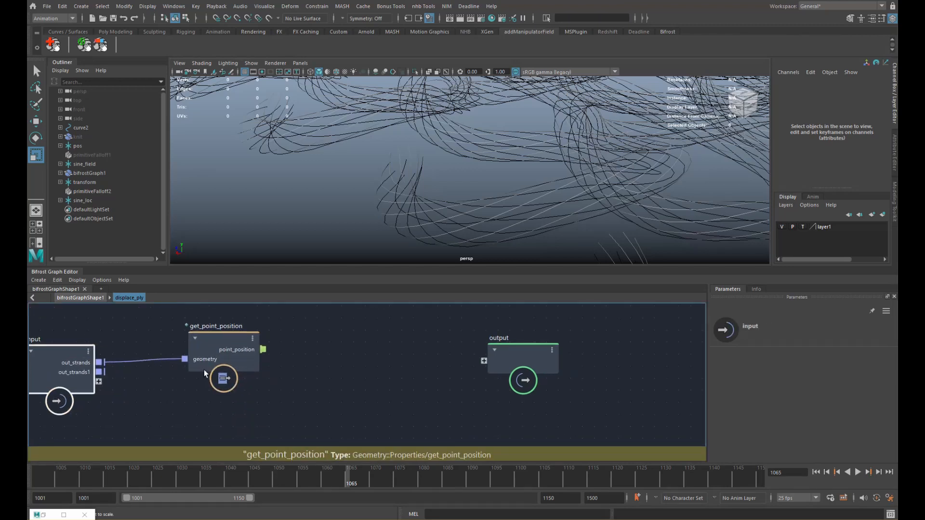
{"action": "scroll", "coordinate": [203, 370], "scroll_direction": "down", "scroll_amount": 1}
{"action": "left_click", "coordinate": [274, 408]}
- Add get_closest_locations on out_strands1, using point_position as the query positions
{"action": "key", "text": "Tab"}
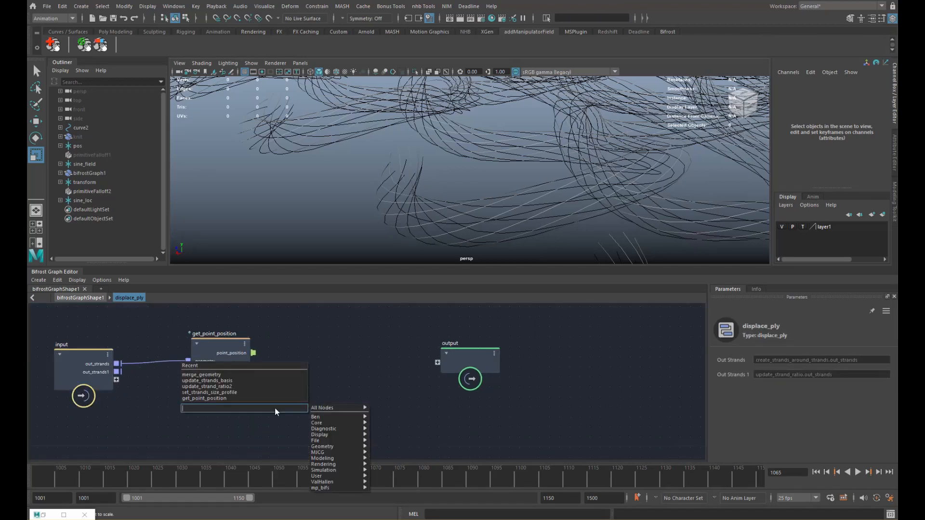
{"action": "type", "text": "close"}
{"action": "key", "text": "Down"}
{"action": "key", "text": "Down"}
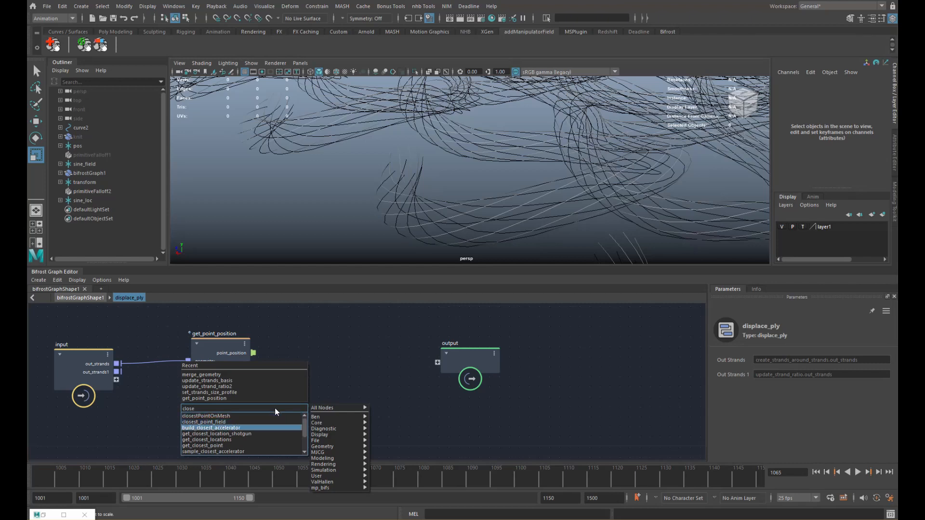
{"action": "key", "text": "Down"}
{"action": "key", "text": "Down"}
{"action": "key", "text": "Return"}
{"action": "middle_click_drag", "start_coordinate": [275, 408], "coordinate": [289, 397], "text": "alt"}
{"action": "left_click_drag", "start_coordinate": [290, 417], "coordinate": [296, 386]}
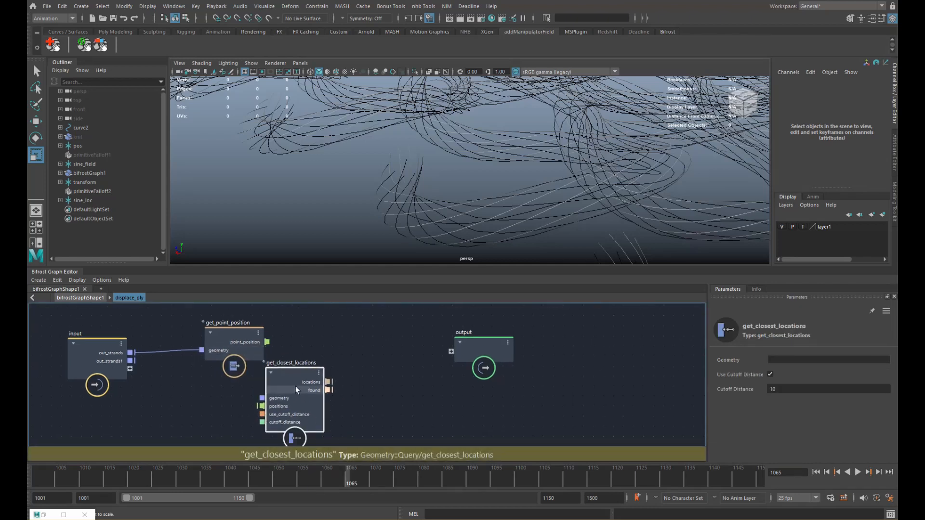
{"action": "left_click_drag", "start_coordinate": [130, 361], "coordinate": [323, 394]}
{"action": "left_click_drag", "start_coordinate": [268, 342], "coordinate": [293, 402]}
{"action": "left_click", "coordinate": [391, 386]}
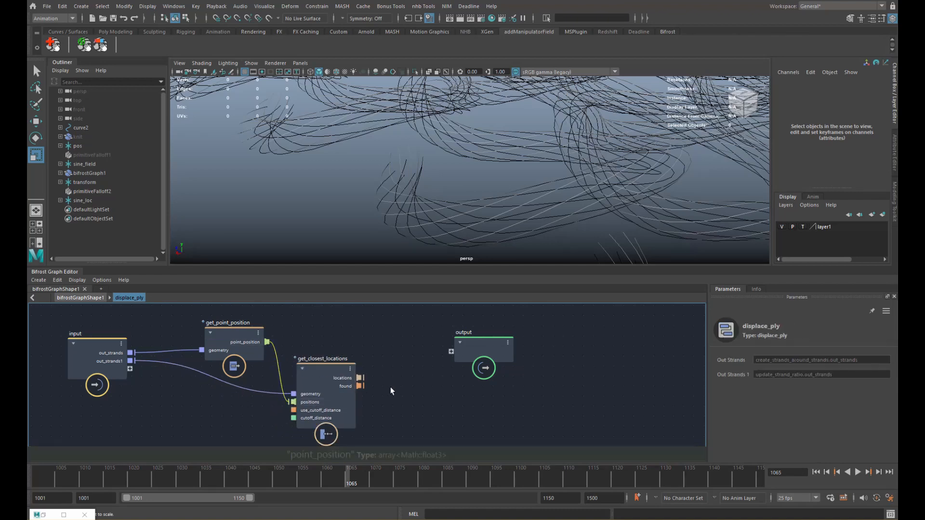
- Add a Math::float3 sample_property on out_strands1, sampling at the closest locations
{"action": "key", "text": "Tab"}
{"action": "type", "text": "sample_p"}
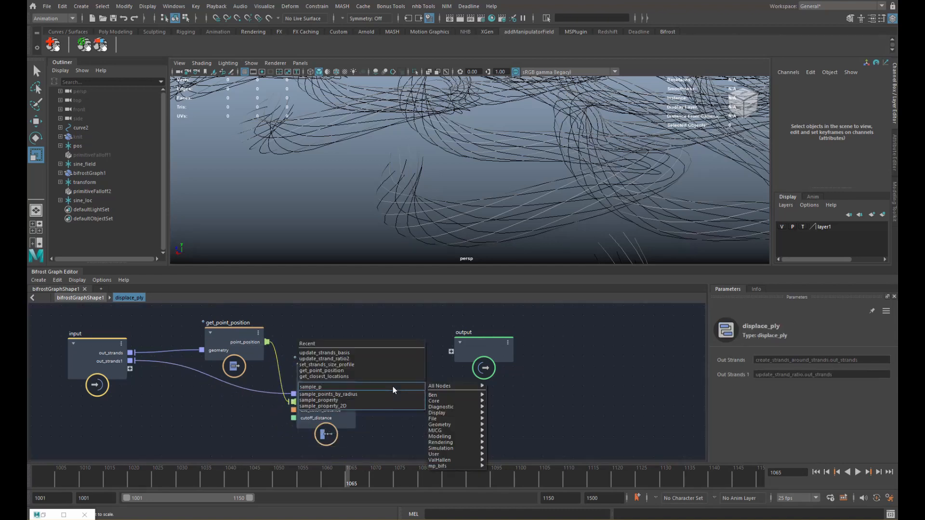
{"action": "key", "text": "Down"}
{"action": "key", "text": "Return"}
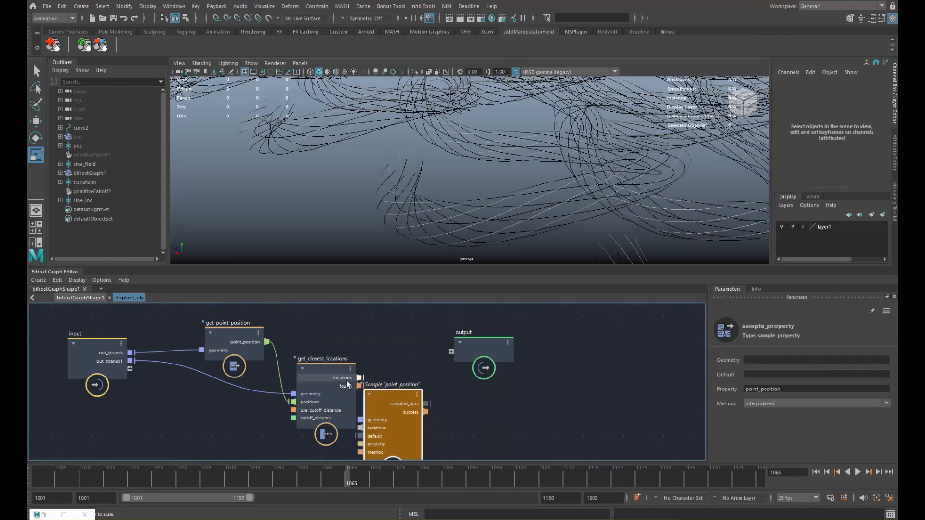
{"action": "right_click", "coordinate": [379, 384]}
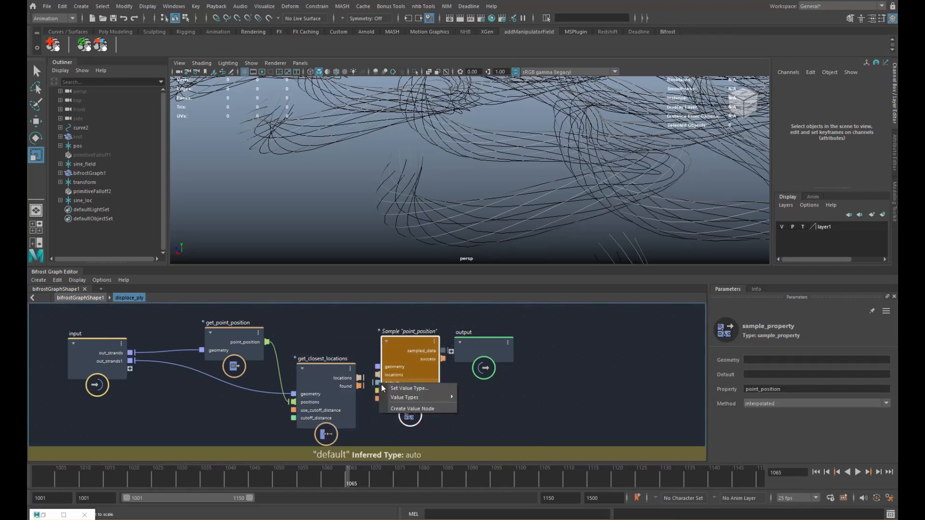
{"action": "mouse_move", "coordinate": [425, 397]}
{"action": "left_click", "coordinate": [493, 432]}
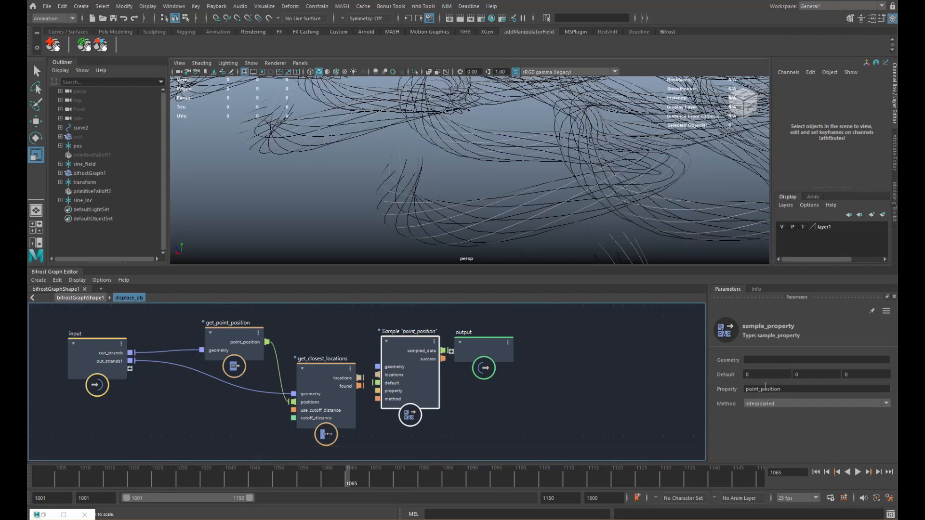
{"action": "left_click_drag", "start_coordinate": [130, 361], "coordinate": [378, 375]}
{"action": "left_click_drag", "start_coordinate": [475, 350], "coordinate": [545, 352]}
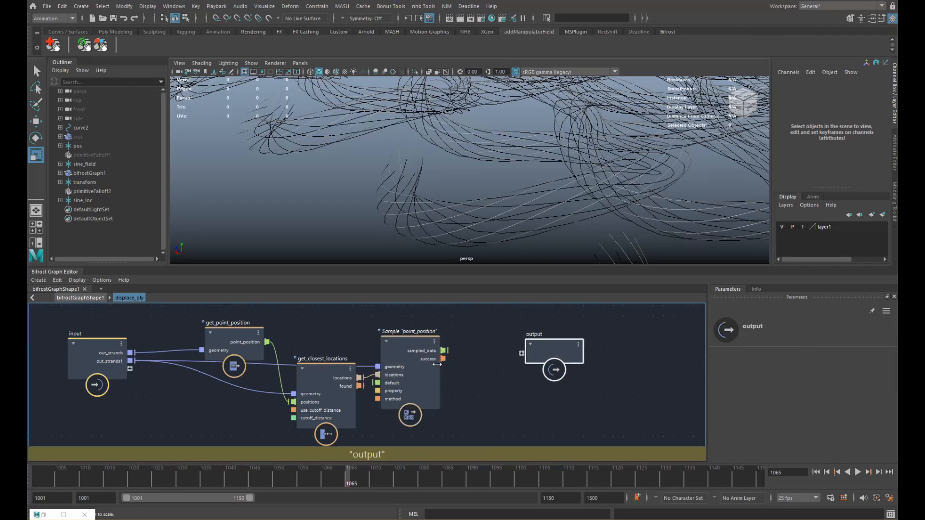
{"action": "left_click_drag", "start_coordinate": [404, 355], "coordinate": [410, 369]}
{"action": "left_click_drag", "start_coordinate": [335, 386], "coordinate": [303, 426]}
- Add a subtract node computing point_position minus the sampled position
{"action": "left_click_drag", "start_coordinate": [411, 388], "coordinate": [384, 416]}
{"action": "left_click", "coordinate": [440, 354]}
{"action": "key", "text": "Tab"}
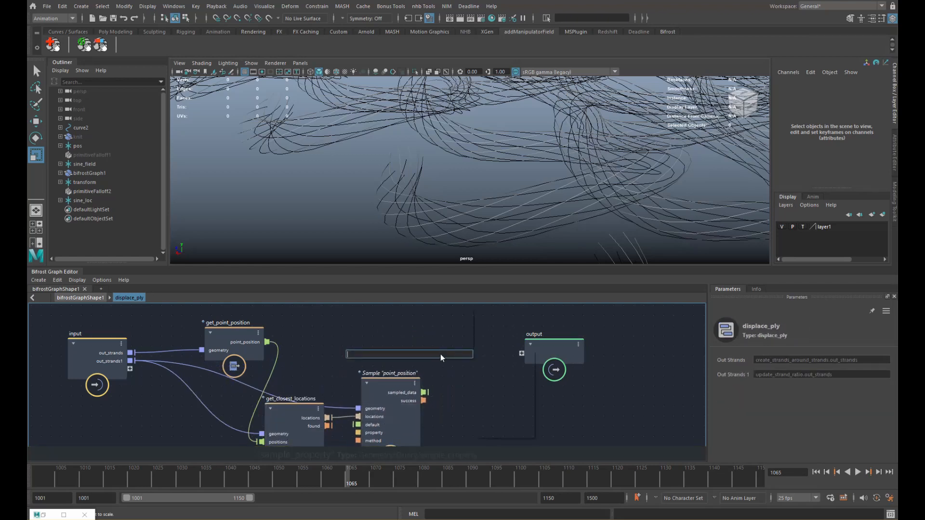
{"action": "type", "text": "subtract"}
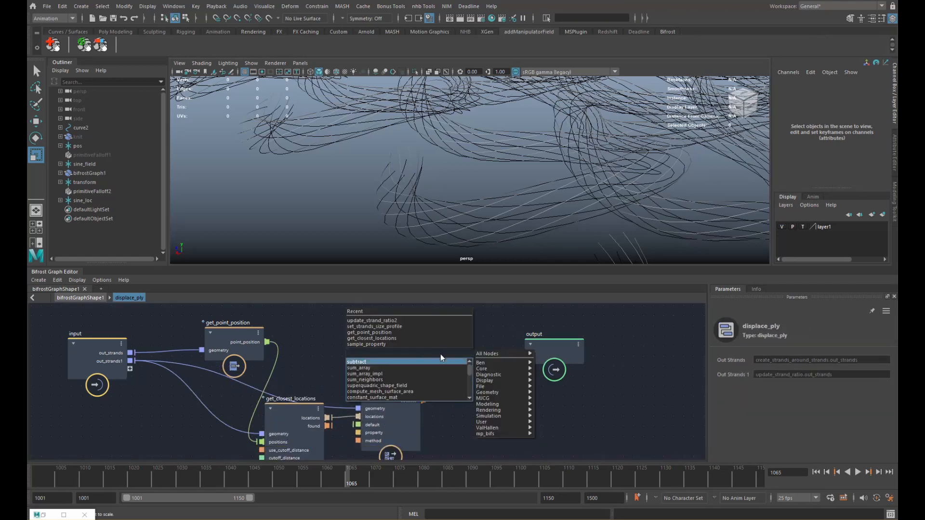
{"action": "key", "text": "Return"}
{"action": "left_click_drag", "start_coordinate": [374, 371], "coordinate": [401, 350]}
{"action": "left_click_drag", "start_coordinate": [218, 339], "coordinate": [384, 356]}
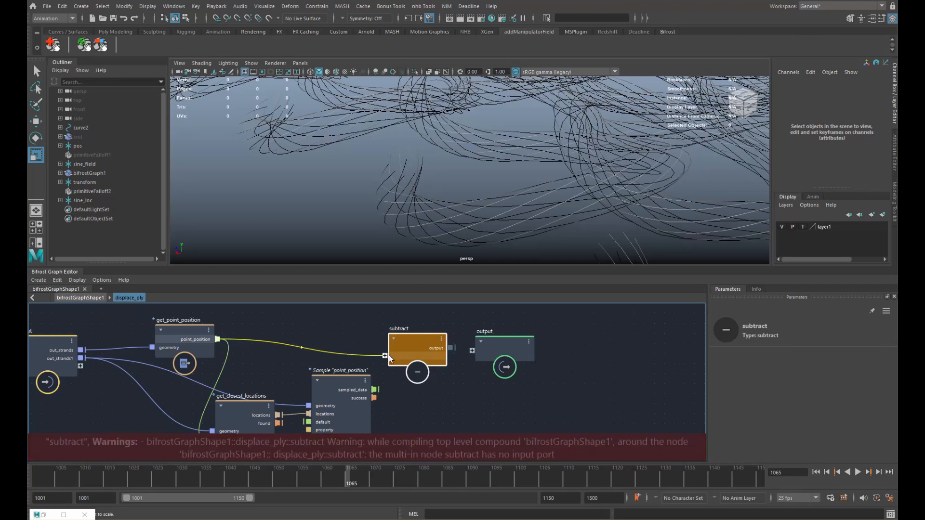
{"action": "left_click_drag", "start_coordinate": [374, 391], "coordinate": [385, 364]}
{"action": "left_click_drag", "start_coordinate": [510, 350], "coordinate": [612, 348]}
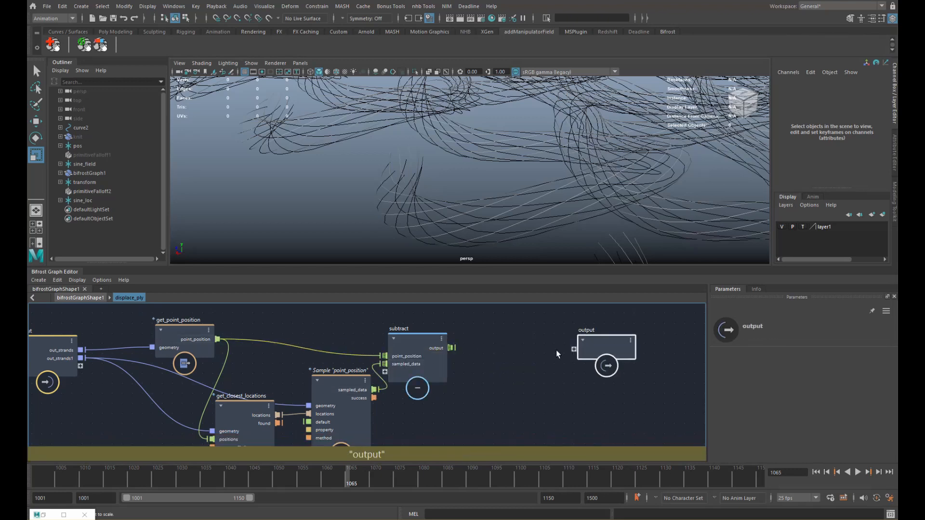
{"action": "left_click_drag", "start_coordinate": [405, 353], "coordinate": [425, 347]}
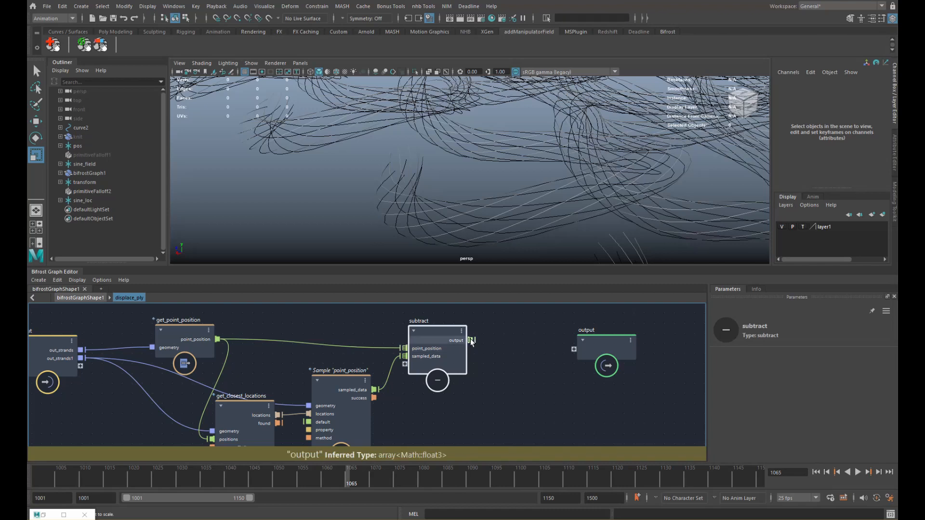
{"action": "scroll", "coordinate": [455, 341], "scroll_direction": "down", "scroll_amount": 2}
{"action": "middle_click_drag", "start_coordinate": [455, 341], "coordinate": [422, 340], "text": "alt"}
{"action": "left_click_drag", "start_coordinate": [547, 343], "coordinate": [666, 337]}
- Displace out_strands points by the subtract result, and route displace_ply out_points to the top-level output strands
{"action": "key", "text": "Tab"}
{"action": "type", "text": "displ"}
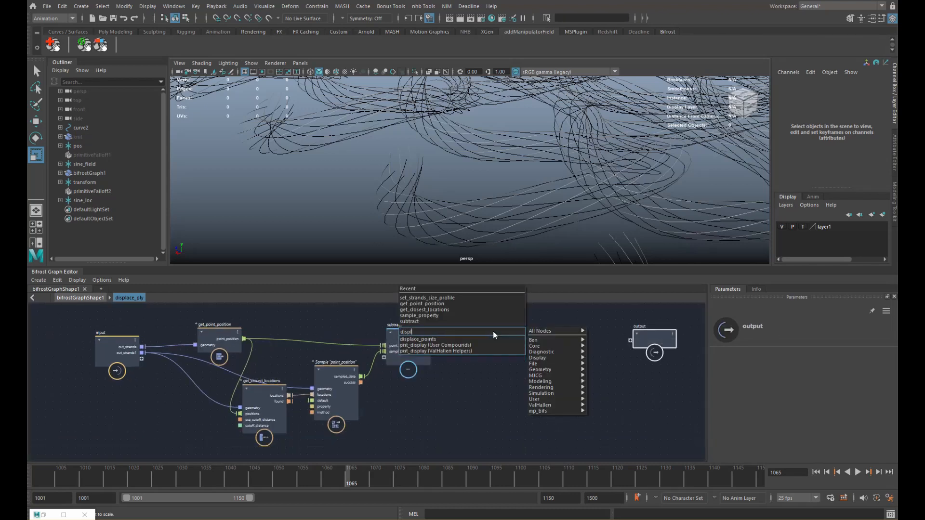
{"action": "key", "text": "Down"}
{"action": "key", "text": "Return"}
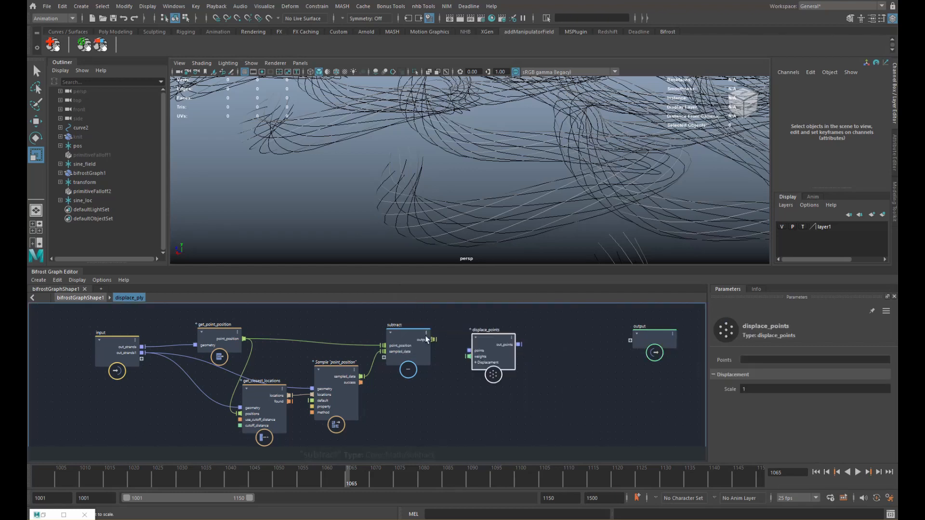
{"action": "left_click_drag", "start_coordinate": [486, 358], "coordinate": [488, 340]}
{"action": "left_click_drag", "start_coordinate": [126, 346], "coordinate": [478, 356]}
{"action": "left_click", "coordinate": [485, 339]}
{"action": "middle_click_drag", "start_coordinate": [547, 347], "coordinate": [536, 358], "text": "alt"}
{"action": "left_click_drag", "start_coordinate": [519, 335], "coordinate": [621, 359]}
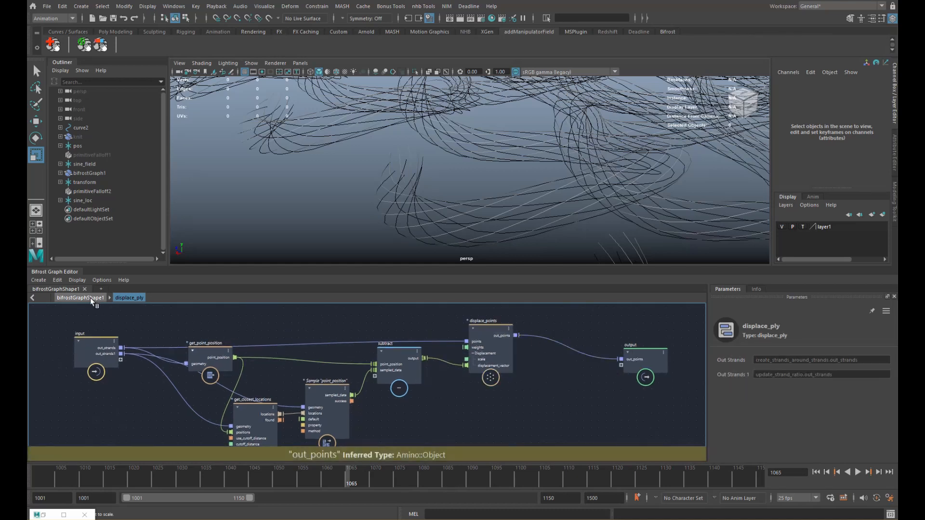
{"action": "left_click", "coordinate": [91, 298]}
{"action": "left_click_drag", "start_coordinate": [417, 383], "coordinate": [516, 331]}
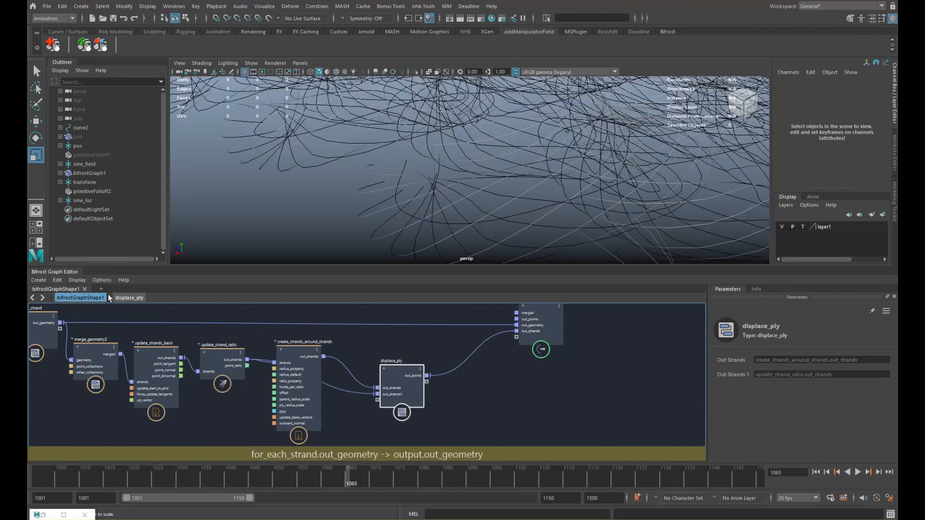
- Inside displace_ply, try lowering the displace_points Scale, then reset it to 1
{"action": "double_click", "coordinate": [387, 383]}
{"action": "left_click_drag", "start_coordinate": [410, 372], "coordinate": [408, 386]}
{"action": "left_click", "coordinate": [489, 332]}
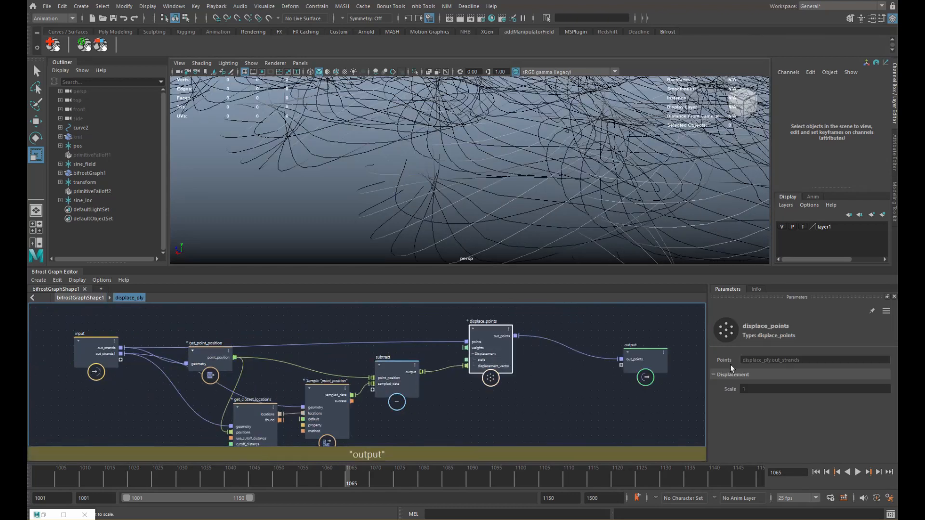
{"action": "left_click_drag", "start_coordinate": [733, 391], "coordinate": [656, 404]}
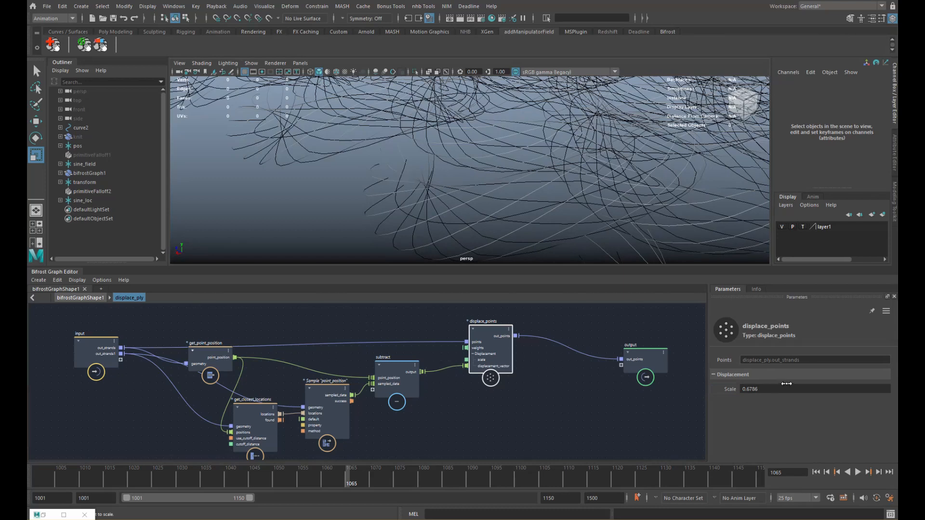
{"action": "double_click", "coordinate": [786, 384]}
{"action": "type", "text": "1"}
{"action": "key", "text": "Return"}
- Tidy the graph and tumble the viewport toward a top view of the displaced strands
{"action": "scroll", "coordinate": [436, 386], "scroll_direction": "down", "scroll_amount": 1}
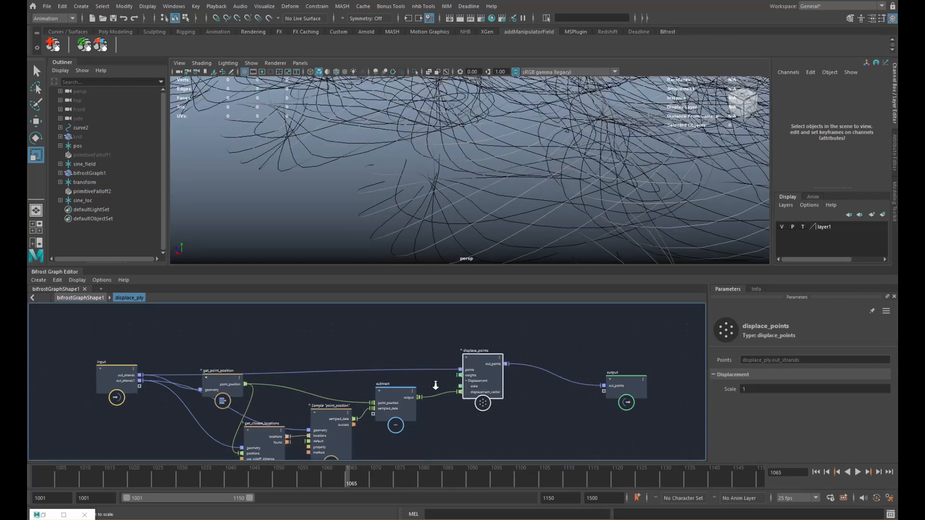
{"action": "scroll", "coordinate": [444, 374], "scroll_direction": "up", "scroll_amount": 1}
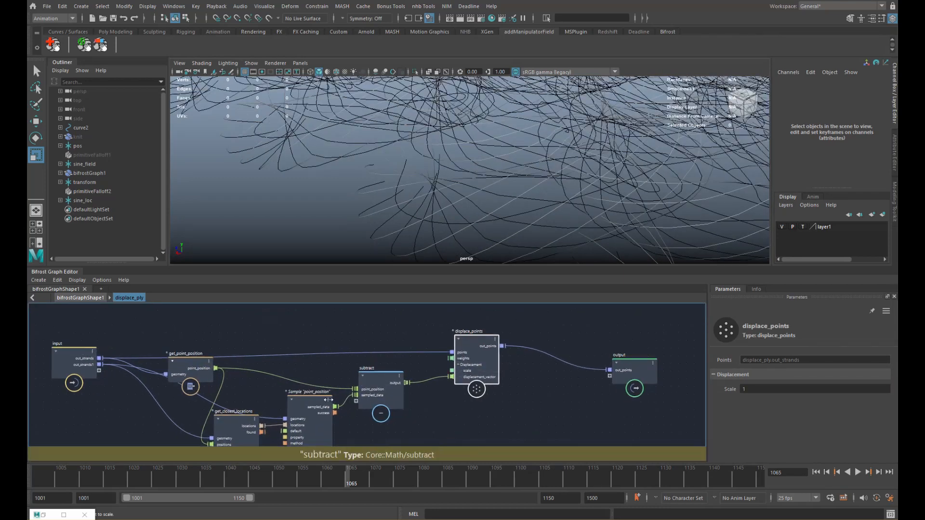
{"action": "middle_click_drag", "start_coordinate": [328, 400], "coordinate": [353, 386], "text": "alt"}
{"action": "left_click_drag", "start_coordinate": [233, 355], "coordinate": [217, 365]}
{"action": "scroll", "coordinate": [380, 215], "scroll_direction": "down", "scroll_amount": 8}
{"action": "middle_click_drag", "start_coordinate": [428, 132], "coordinate": [465, 233], "text": "alt"}
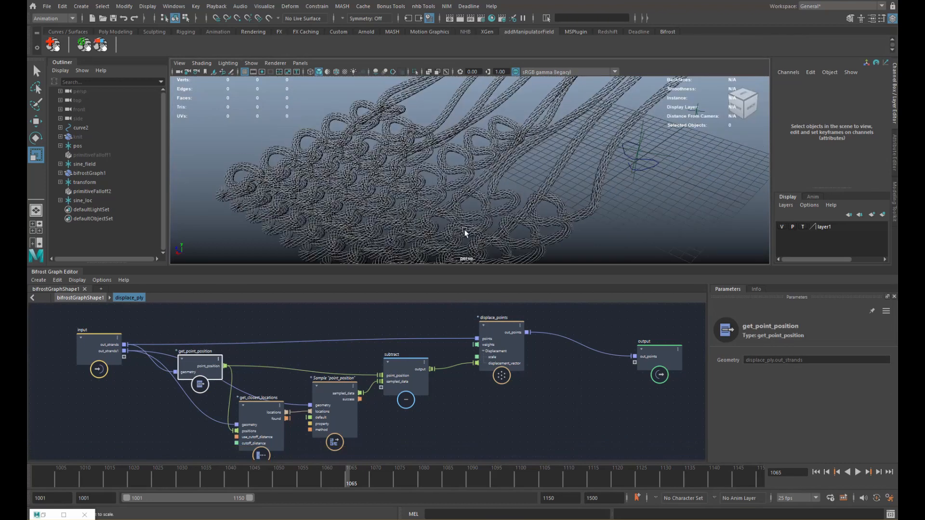
{"action": "left_click_drag", "start_coordinate": [465, 232], "coordinate": [468, 242], "text": "alt"}
{"action": "middle_click_drag", "start_coordinate": [468, 242], "coordinate": [504, 210], "text": "alt"}
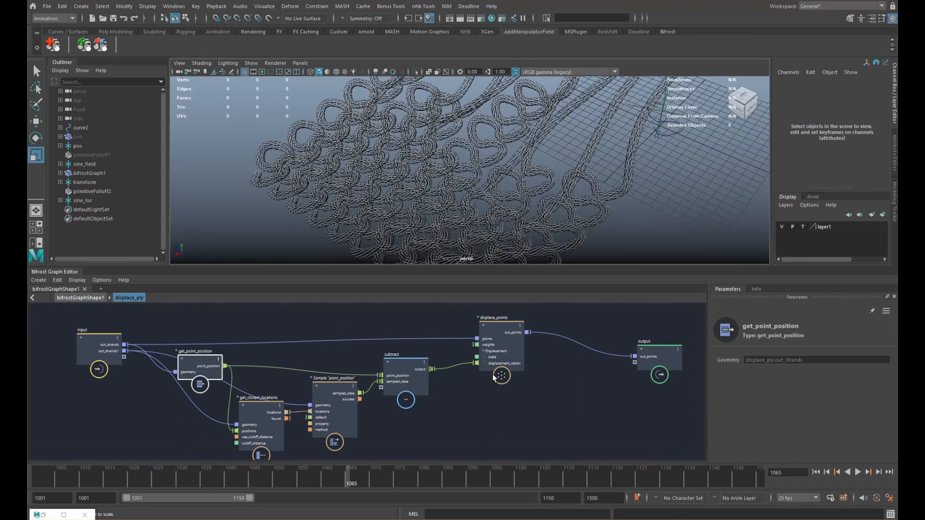
- Search the node library for the fractal_turbulence_field node with 'turbu'
{"action": "left_click", "coordinate": [501, 338]}
{"action": "middle_click_drag", "start_coordinate": [445, 322], "coordinate": [471, 350], "text": "alt"}
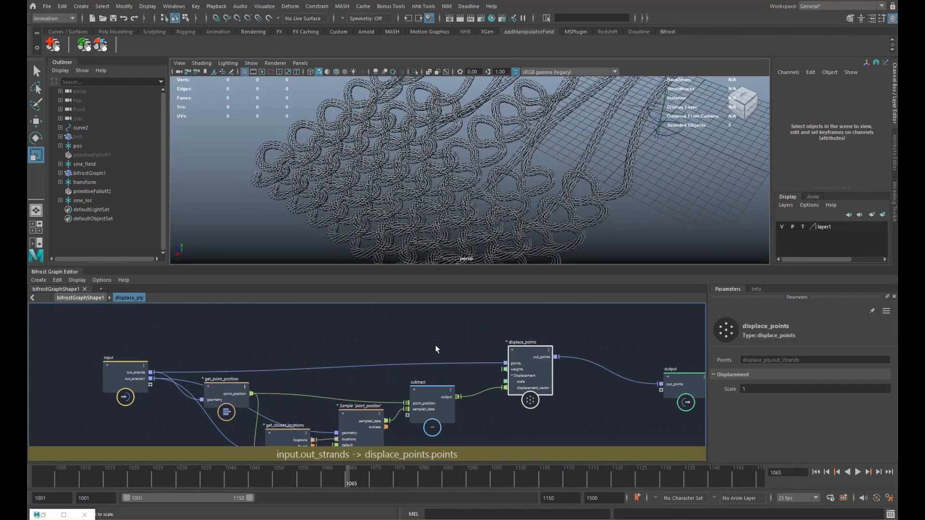
{"action": "left_click", "coordinate": [403, 346]}
{"action": "key", "text": "Tab"}
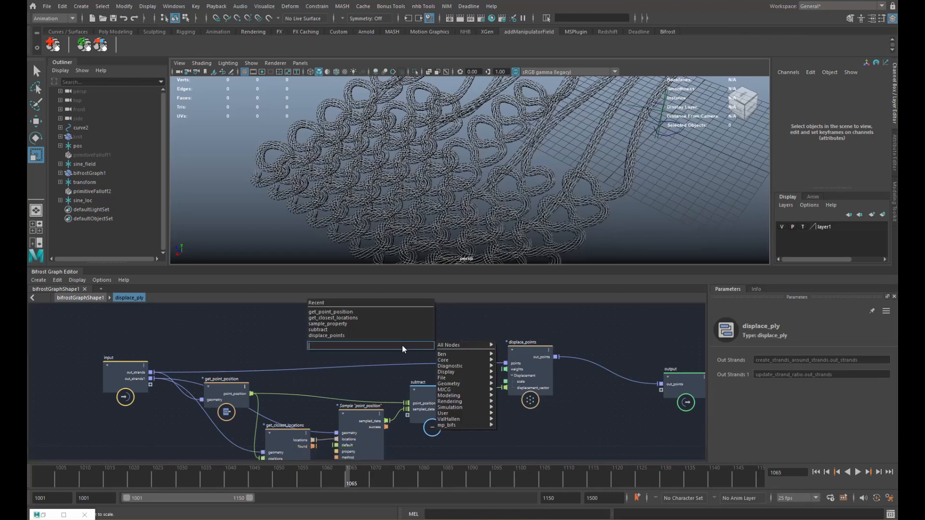
{"action": "type", "text": "turbu"}
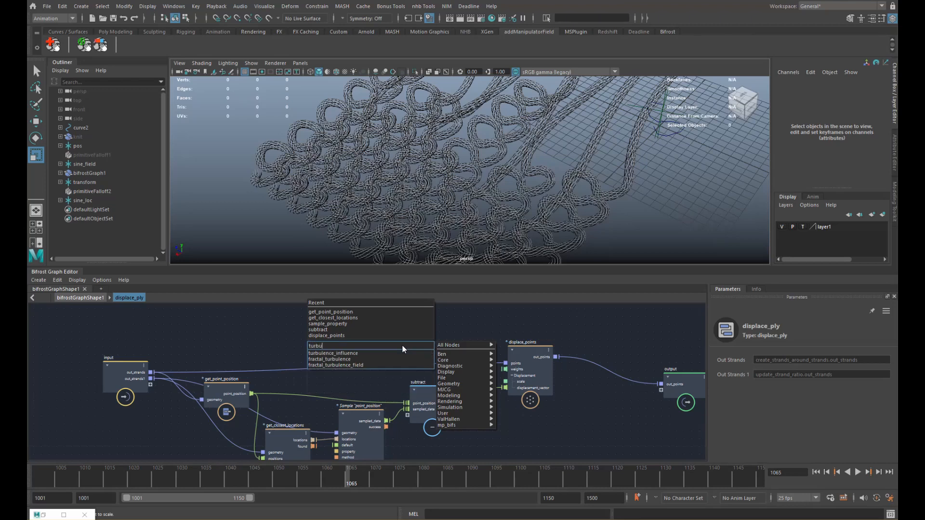
{"action": "key", "text": "Down"}
{"action": "key", "text": "Down"}
- Create fractal_turbulence_field and a length node, feeding noise_field into length's vector
{"action": "key", "text": "Return"}
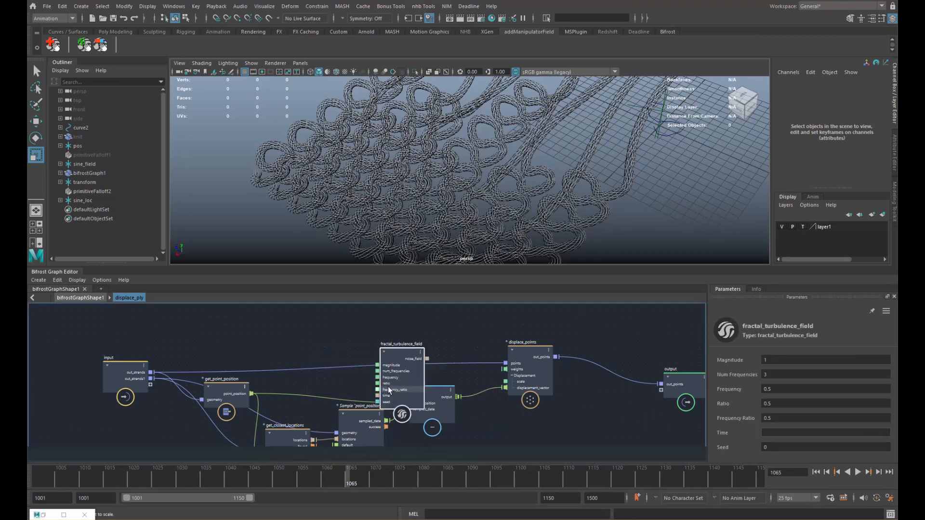
{"action": "left_click", "coordinate": [396, 325]}
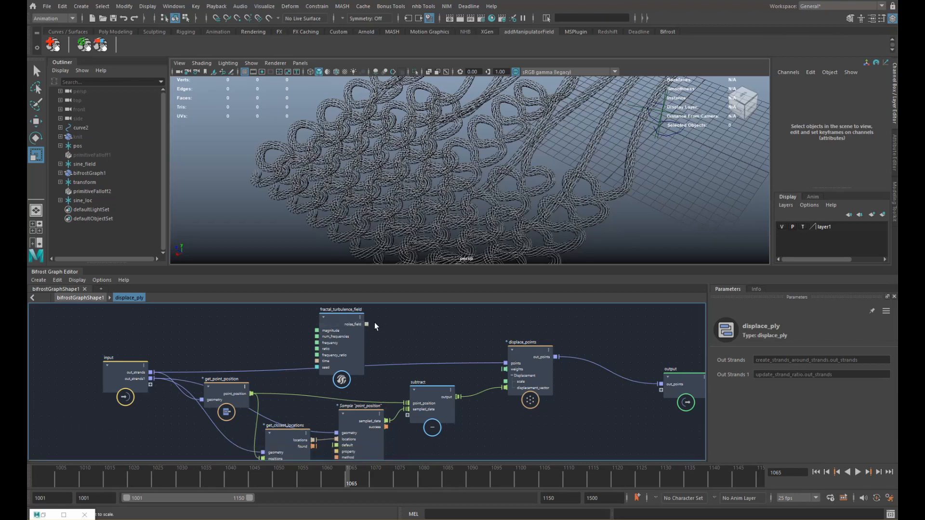
{"action": "key", "text": "Tab"}
{"action": "type", "text": "leng"}
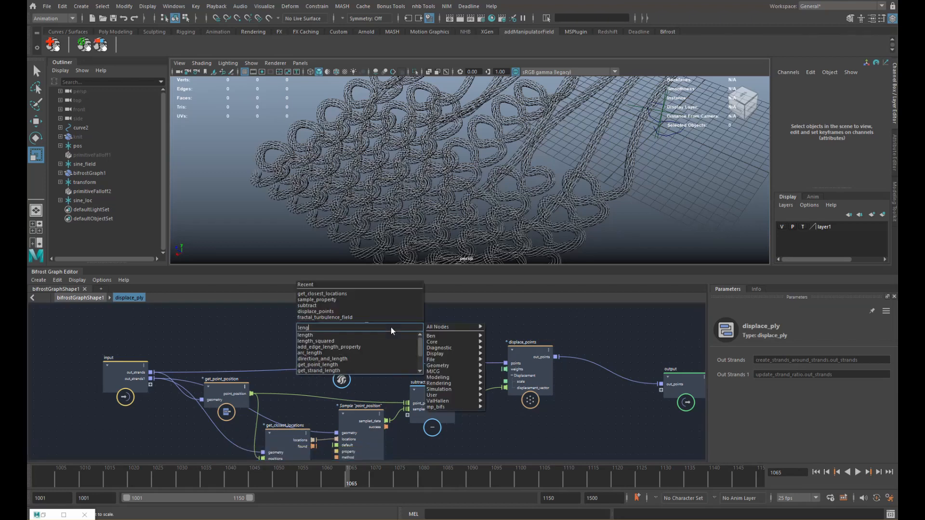
{"action": "key", "text": "Return"}
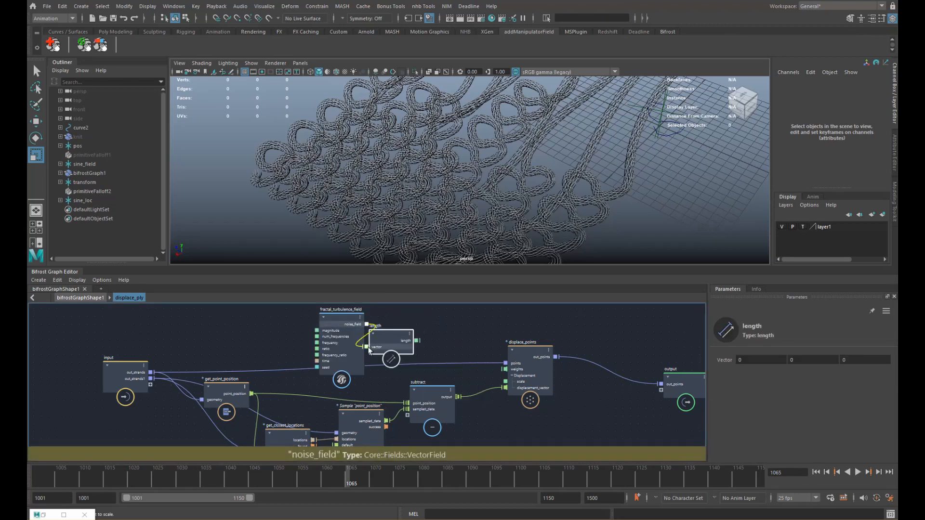
{"action": "left_click_drag", "start_coordinate": [328, 339], "coordinate": [312, 328]}
{"action": "left_click_drag", "start_coordinate": [351, 313], "coordinate": [366, 347]}
{"action": "left_click_drag", "start_coordinate": [379, 344], "coordinate": [376, 334]}
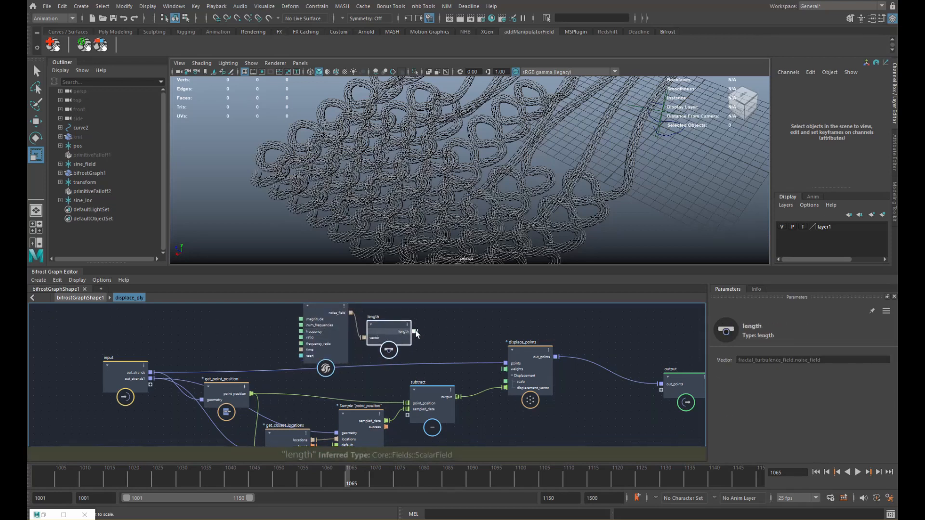
{"action": "middle_click_drag", "start_coordinate": [436, 331], "coordinate": [419, 340]}
- Sample the length field at point positions with sample_field, driving displace_points weights with the result
{"action": "key", "text": "Tab"}
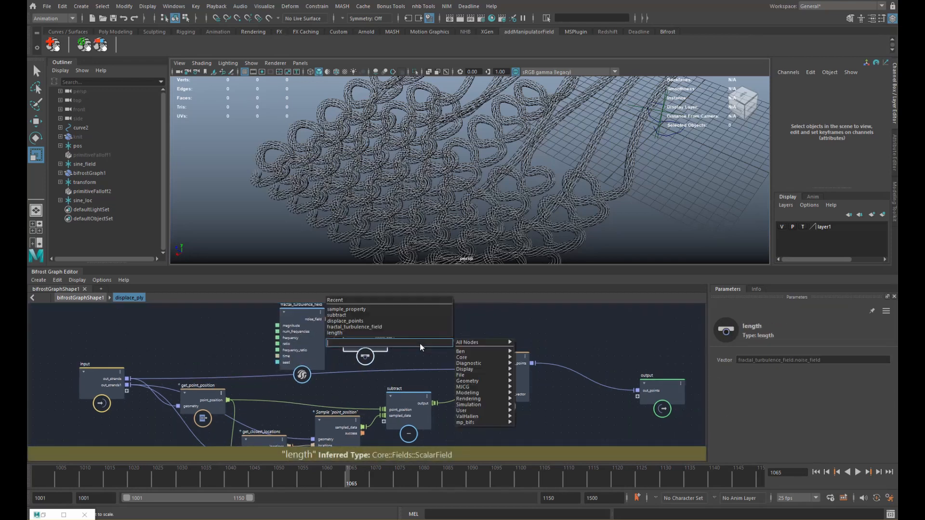
{"action": "type", "text": "sampl"}
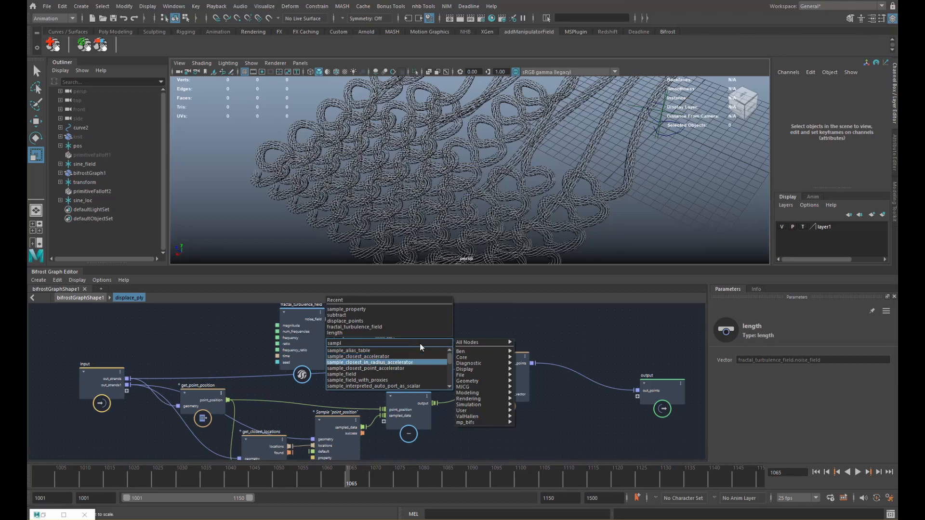
{"action": "key", "text": "Return"}
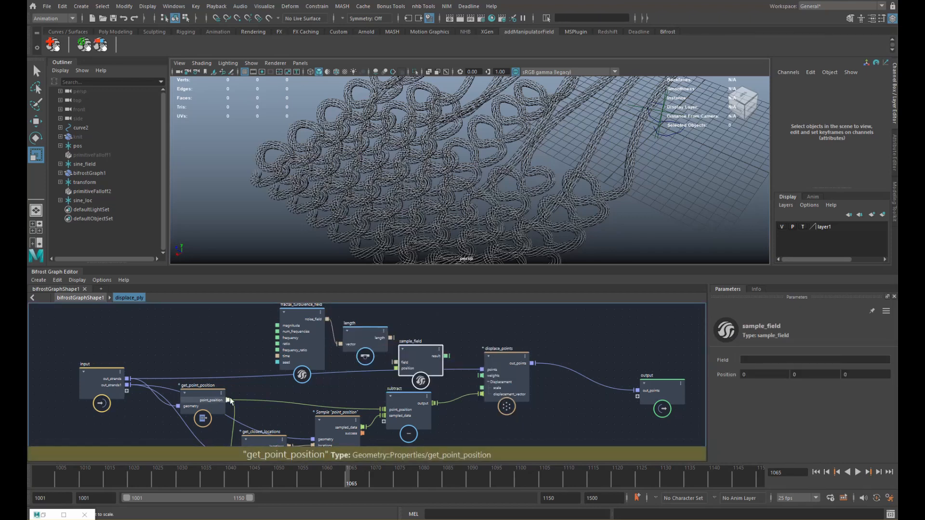
{"action": "left_click_drag", "start_coordinate": [228, 400], "coordinate": [400, 362]}
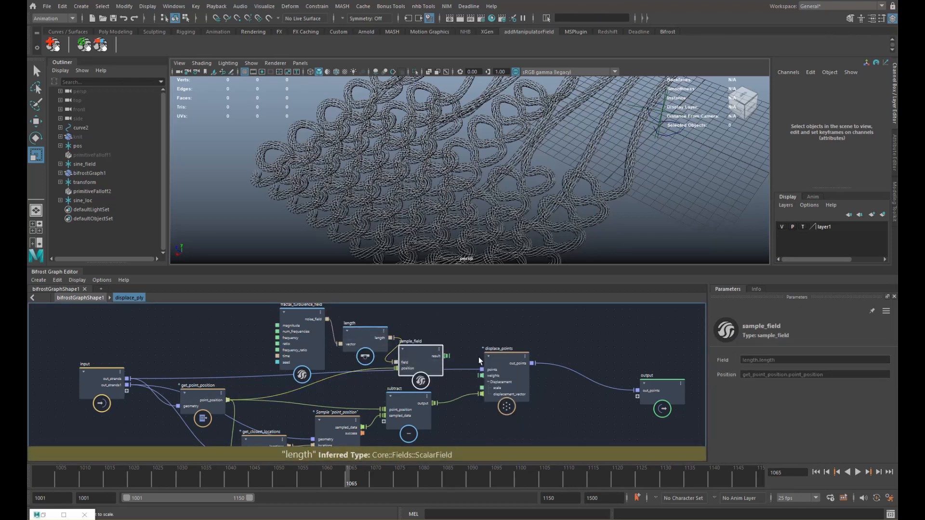
{"action": "left_click_drag", "start_coordinate": [498, 356], "coordinate": [526, 358]}
{"action": "left_click_drag", "start_coordinate": [425, 350], "coordinate": [434, 331]}
{"action": "left_click_drag", "start_coordinate": [307, 314], "coordinate": [273, 313]}
{"action": "mouse_move", "coordinate": [358, 332]}
{"action": "left_mouse_down"}
{"action": "mouse_move", "coordinate": [310, 328]}
{"action": "mouse_move", "coordinate": [361, 328]}
{"action": "left_mouse_up"}
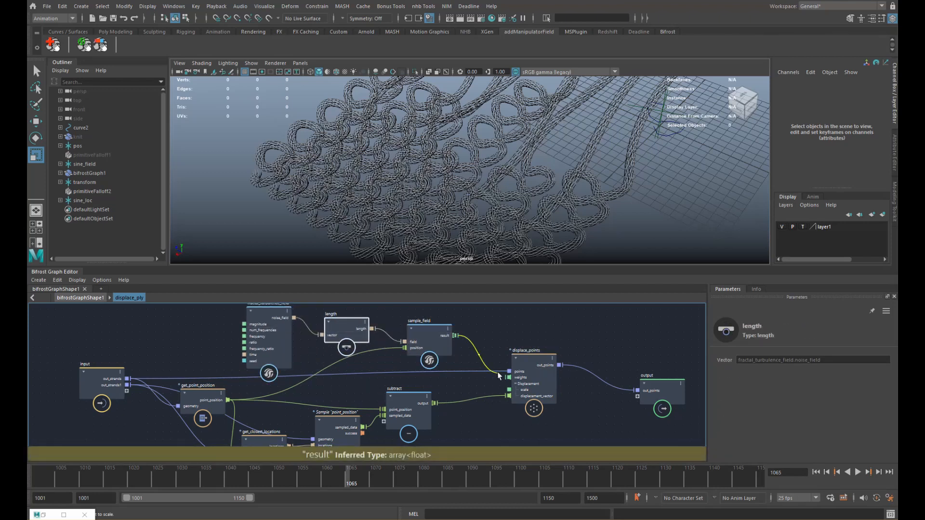
{"action": "left_click_drag", "start_coordinate": [455, 336], "coordinate": [510, 378]}
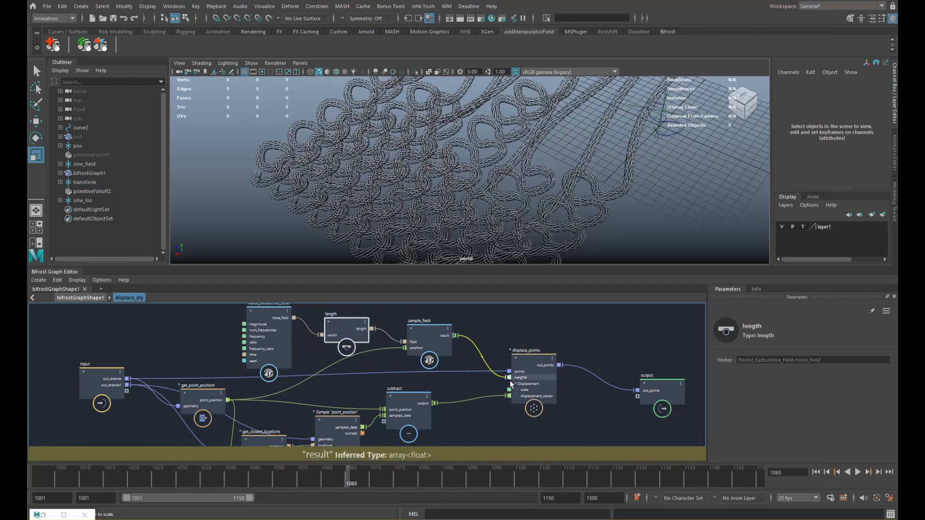
- Raise the turbulence Magnitude to about 2.97 and inspect the knit
{"action": "left_click", "coordinate": [277, 343]}
{"action": "left_click_drag", "start_coordinate": [741, 362], "coordinate": [835, 362]}
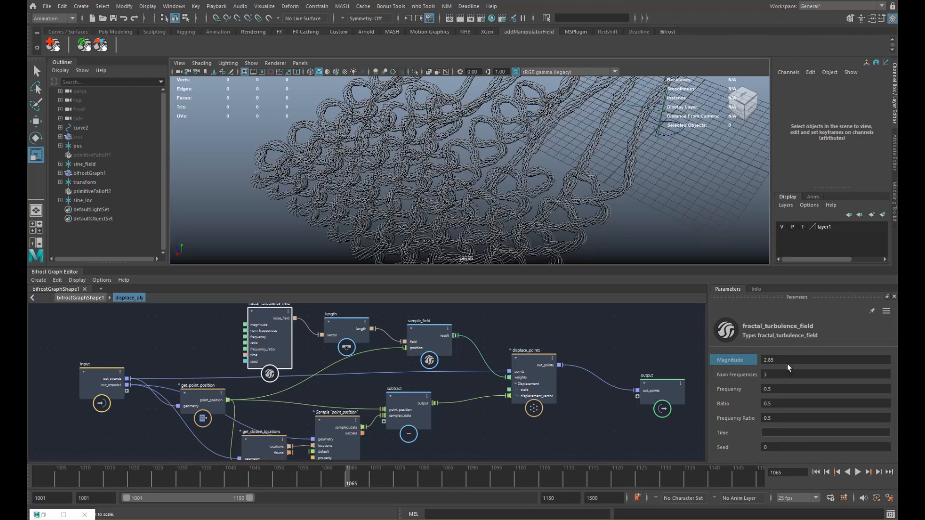
{"action": "left_click_drag", "start_coordinate": [517, 155], "coordinate": [510, 193], "text": "alt"}
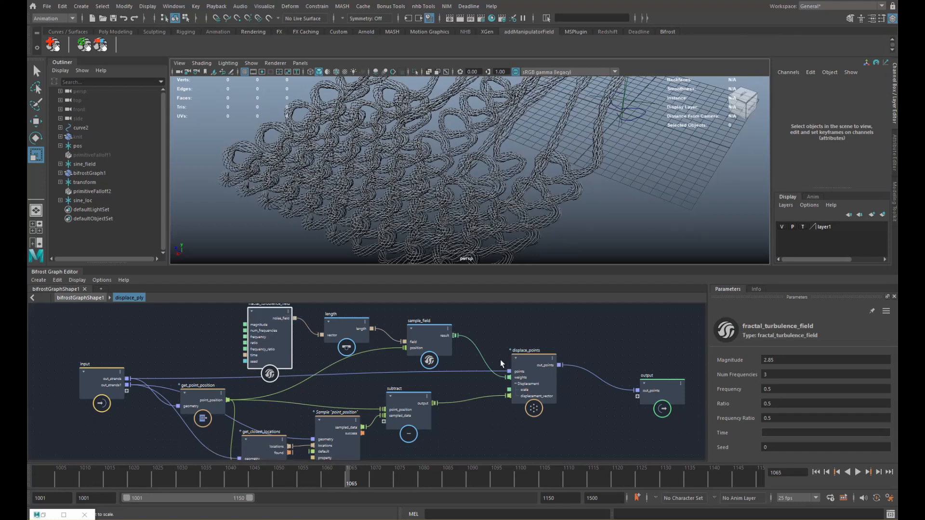
- Insert evaluate_fcurve between sample_field result and displace_points weights, then retype the Magnitude
{"action": "left_click", "coordinate": [492, 333]}
{"action": "key", "text": "Tab"}
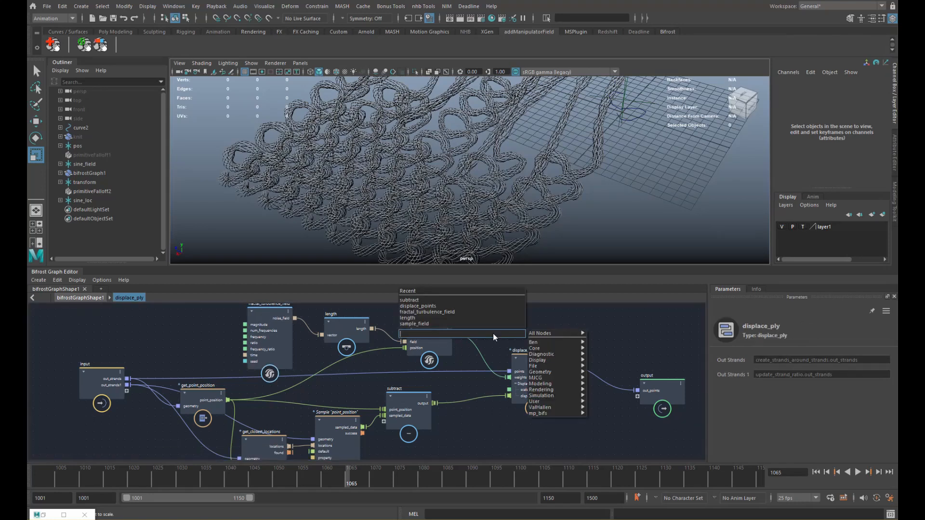
{"action": "type", "text": "fcur"}
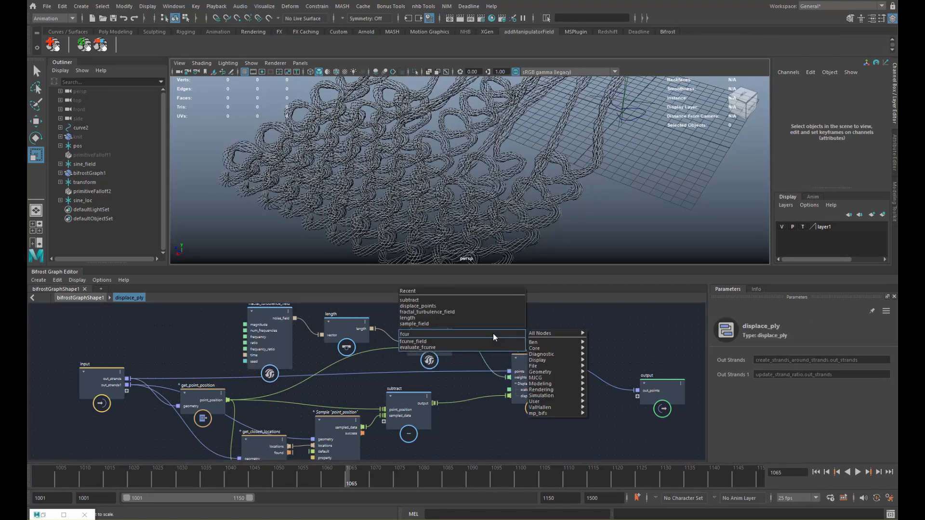
{"action": "key", "text": "Down"}
{"action": "key", "text": "Down"}
{"action": "key", "text": "Return"}
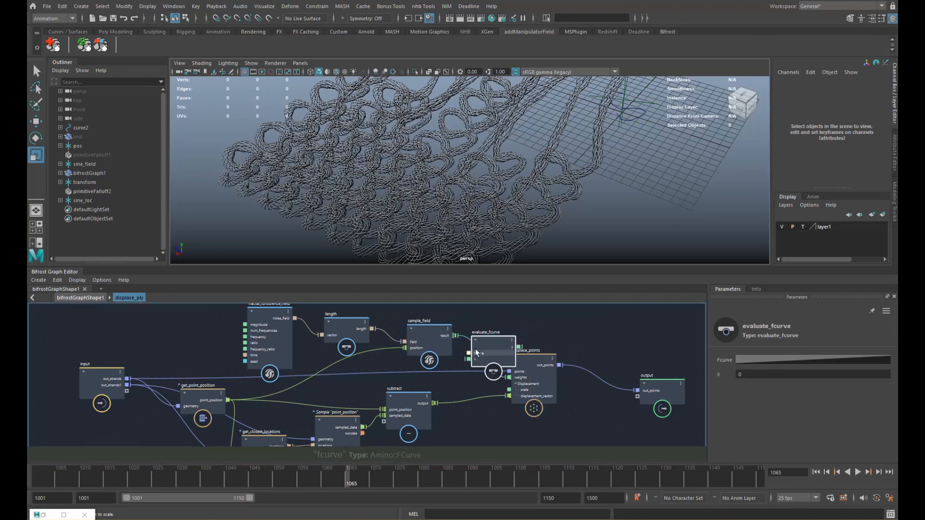
{"action": "mouse_move", "coordinate": [475, 349]}
{"action": "left_mouse_down"}
{"action": "mouse_move", "coordinate": [479, 336]}
{"action": "mouse_move", "coordinate": [470, 345]}
{"action": "left_mouse_up"}
{"action": "left_click_drag", "start_coordinate": [523, 334], "coordinate": [510, 377]}
{"action": "left_click_drag", "start_coordinate": [540, 385], "coordinate": [573, 387]}
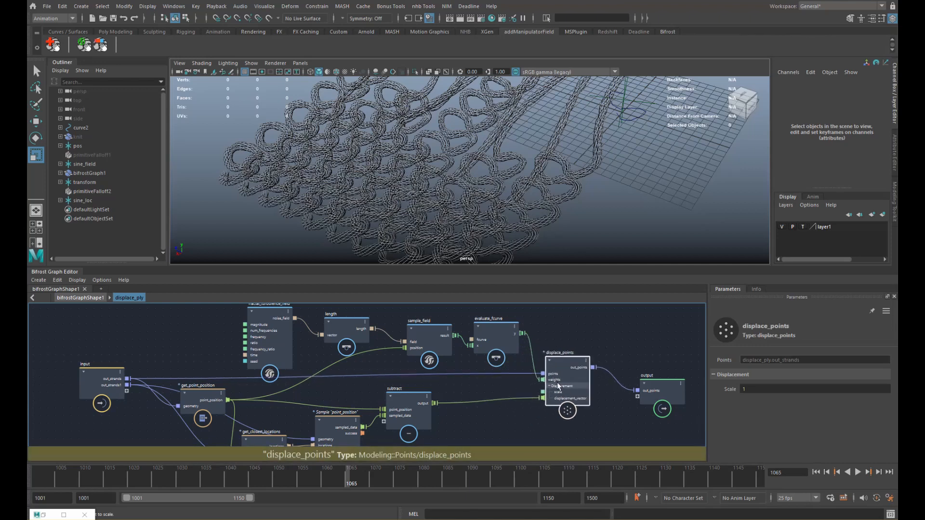
{"action": "mouse_move", "coordinate": [504, 324]}
{"action": "left_mouse_down"}
{"action": "mouse_move", "coordinate": [517, 325]}
{"action": "mouse_move", "coordinate": [486, 348]}
{"action": "mouse_move", "coordinate": [508, 339]}
{"action": "left_mouse_up"}
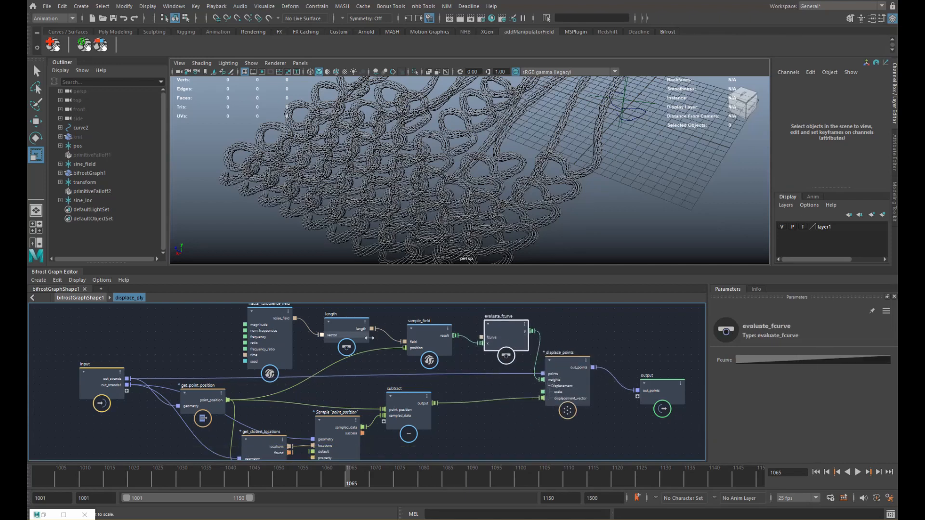
{"action": "mouse_move", "coordinate": [291, 350]}
{"action": "left_mouse_down"}
{"action": "mouse_move", "coordinate": [326, 366]}
{"action": "mouse_move", "coordinate": [291, 359]}
{"action": "left_mouse_up"}
{"action": "left_click", "coordinate": [796, 361]}
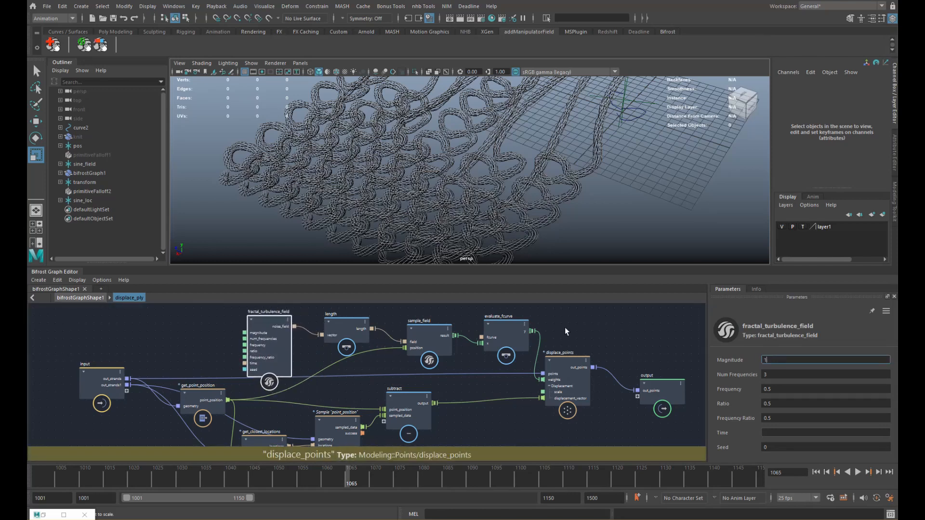
- Shape the evaluate_fcurve into a gradual Bezier ease-in from 0 to 1
{"action": "left_click", "coordinate": [565, 329]}
{"action": "middle_click_drag", "start_coordinate": [537, 337], "coordinate": [518, 341], "text": "alt"}
{"action": "left_click_drag", "start_coordinate": [487, 336], "coordinate": [483, 337]}
{"action": "left_click", "coordinate": [781, 362]}
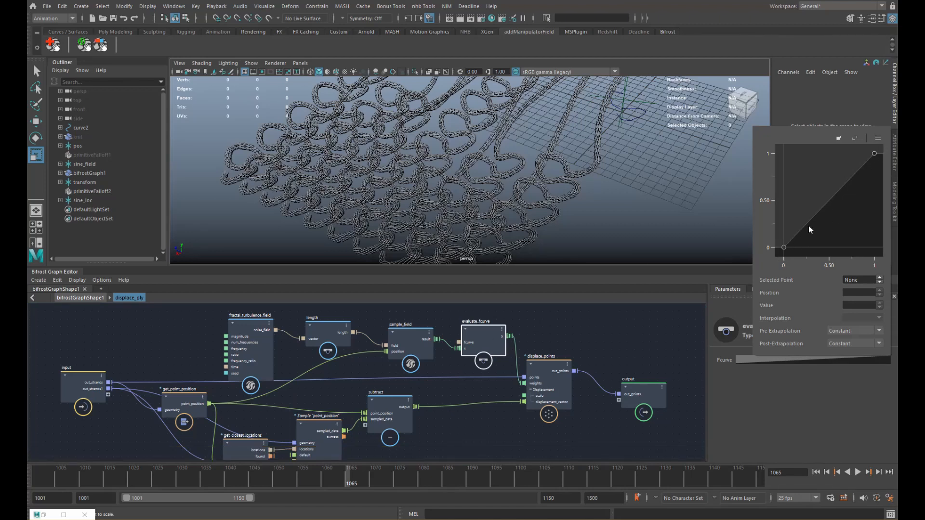
{"action": "left_click", "coordinate": [785, 248]}
{"action": "left_click_drag", "start_coordinate": [816, 222], "coordinate": [852, 239]}
{"action": "left_click", "coordinate": [875, 153]}
{"action": "left_click_drag", "start_coordinate": [865, 167], "coordinate": [855, 192]}
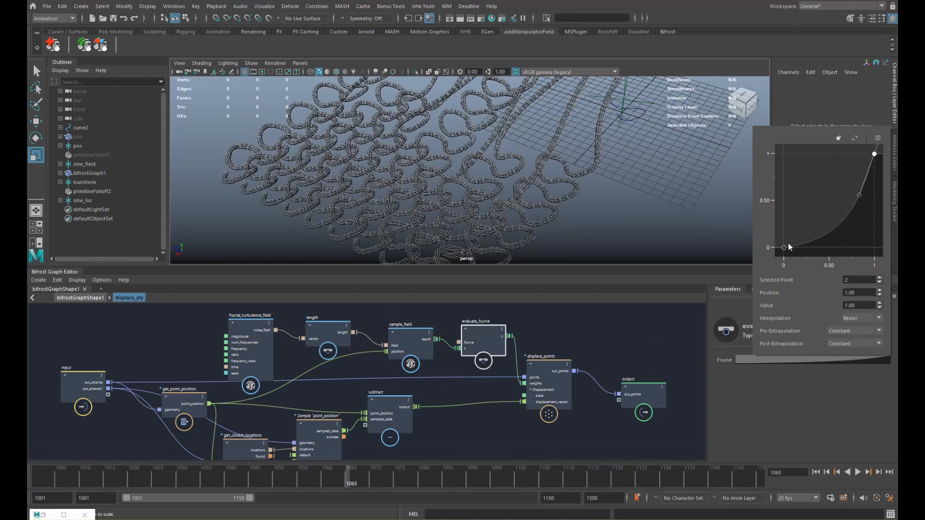
- Raise the displace_points Scale to 5.186
{"action": "middle_click_drag", "start_coordinate": [575, 328], "coordinate": [538, 321], "text": "alt"}
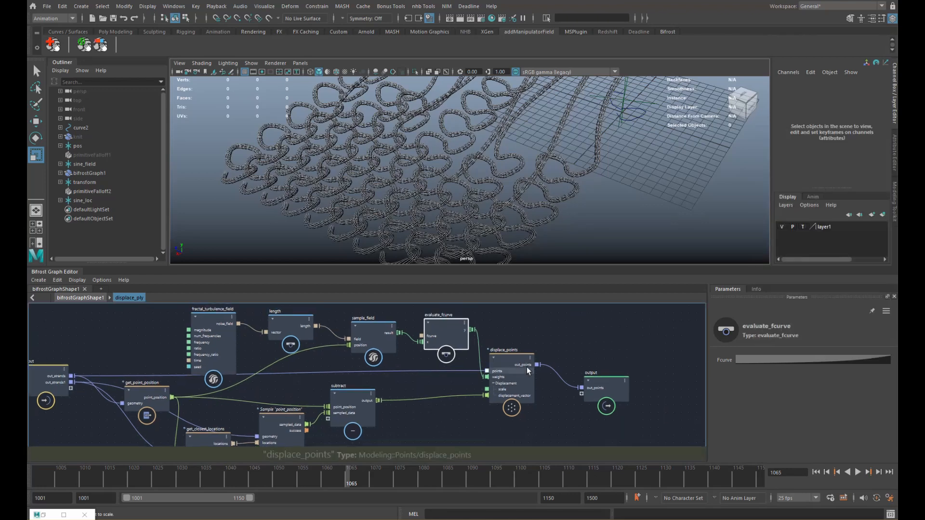
{"action": "left_click_drag", "start_coordinate": [527, 371], "coordinate": [527, 373]}
{"action": "left_click_drag", "start_coordinate": [745, 398], "coordinate": [883, 389]}
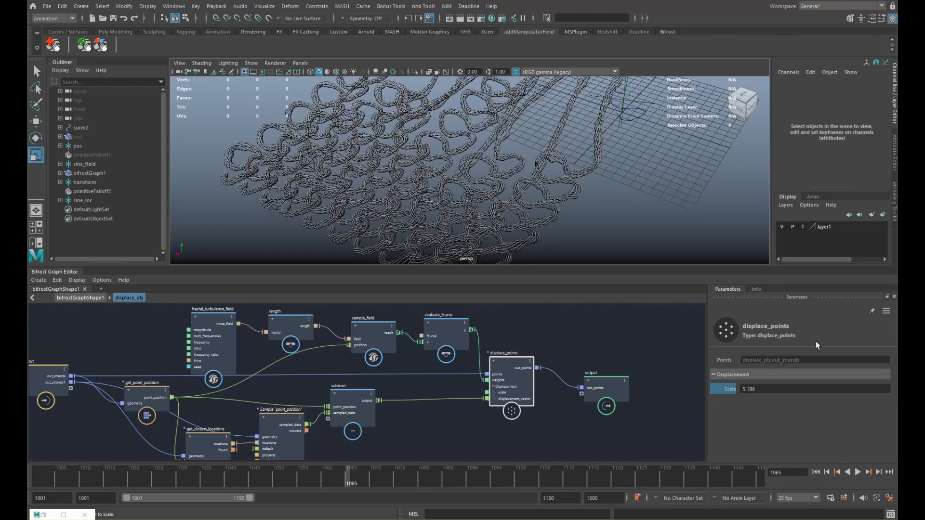
- Set the displace_points Scale to 5.16 and play the animation from the start to frame 1041
{"action": "scroll", "coordinate": [554, 220], "scroll_direction": "down", "scroll_amount": 4}
{"action": "left_click_drag", "start_coordinate": [554, 221], "coordinate": [598, 206], "text": "alt"}
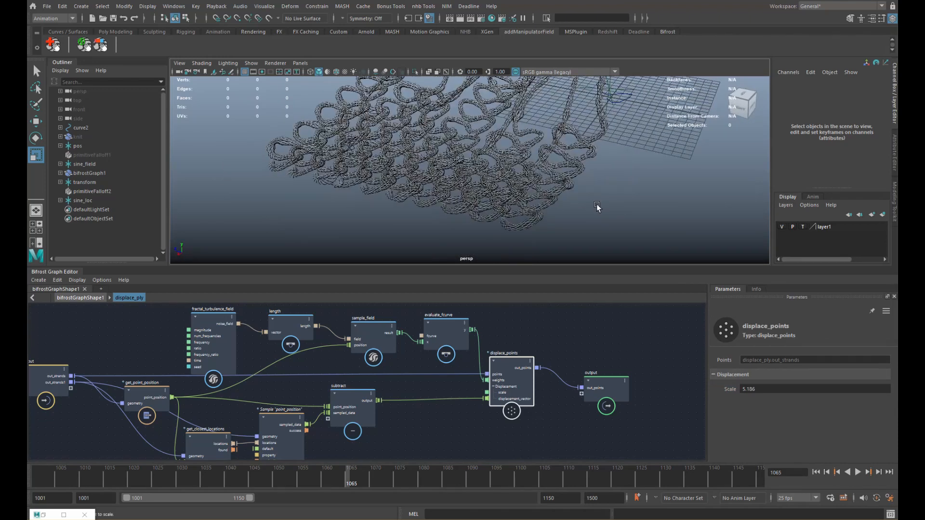
{"action": "left_click_drag", "start_coordinate": [732, 393], "coordinate": [733, 390]}
{"action": "scroll", "coordinate": [549, 223], "scroll_direction": "down", "scroll_amount": 3}
{"action": "middle_click_drag", "start_coordinate": [548, 222], "coordinate": [537, 237], "text": "alt"}
{"action": "key", "text": "alt+shift+v"}
{"action": "key", "text": "alt+v"}
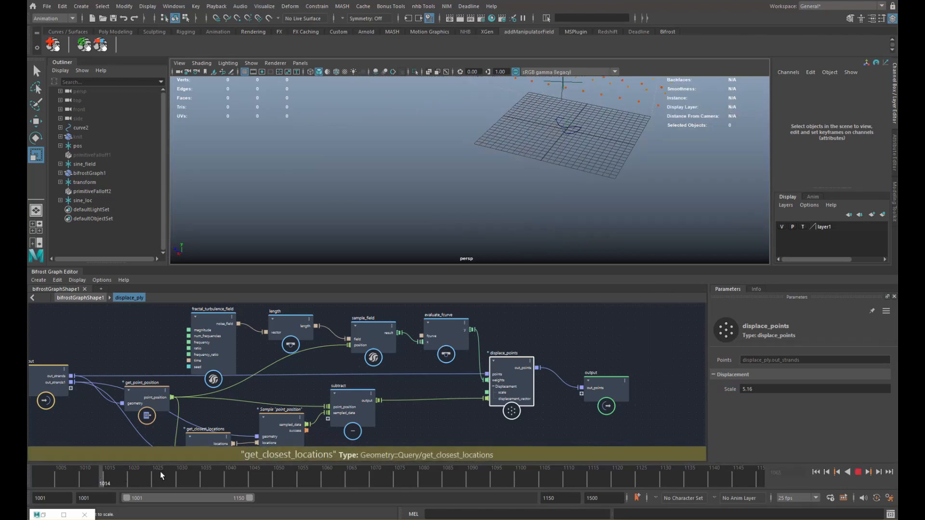
{"action": "left_click", "coordinate": [236, 478]}
- Replay the animation to frame 1068 and orbit in close on the displaced knit ropes
{"action": "middle_click_drag", "start_coordinate": [381, 243], "coordinate": [373, 263], "text": "alt"}
{"action": "scroll", "coordinate": [373, 241], "scroll_direction": "down", "scroll_amount": 3}
{"action": "left_click", "coordinate": [120, 474]}
{"action": "key", "text": "alt+v"}
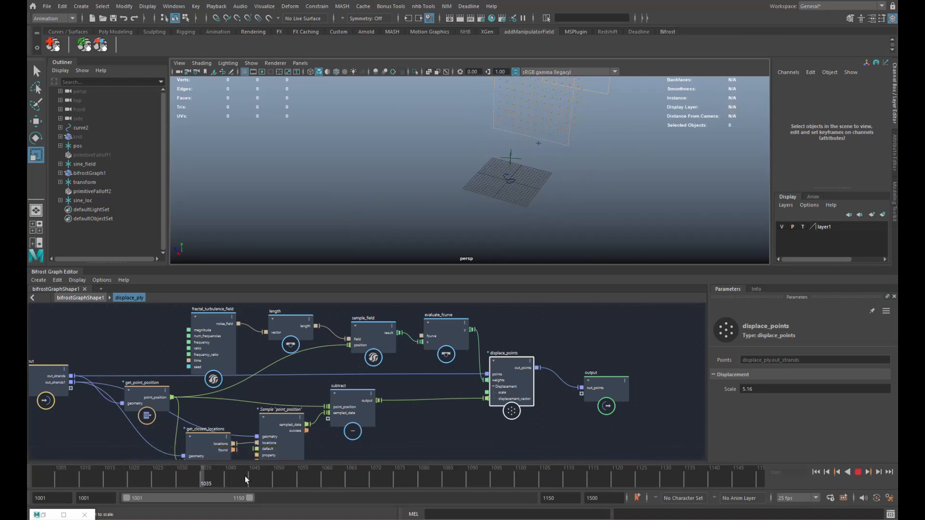
{"action": "left_click", "coordinate": [365, 477]}
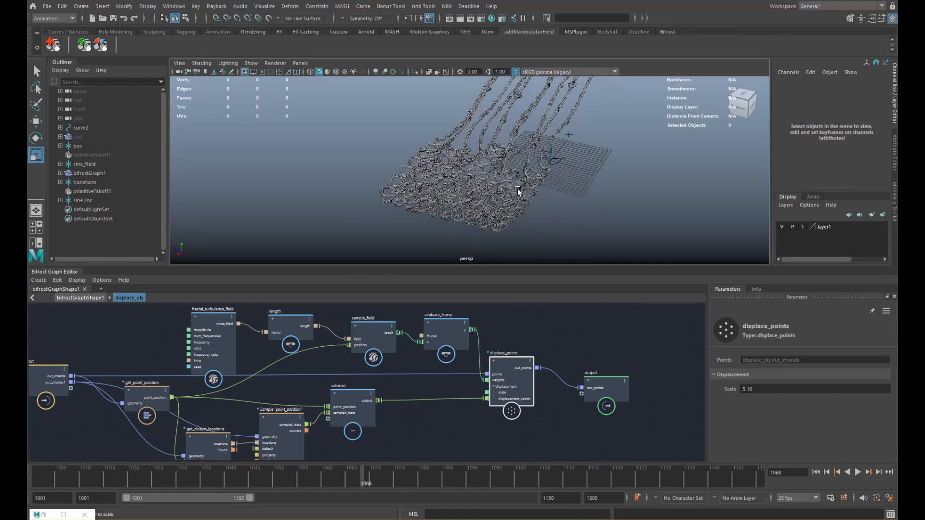
{"action": "mouse_move", "coordinate": [536, 217]}
{"action": "left_mouse_down", "text": "alt"}
{"action": "mouse_move", "coordinate": [516, 225]}
{"action": "mouse_move", "coordinate": [514, 202]}
{"action": "mouse_move", "coordinate": [541, 219]}
{"action": "mouse_move", "coordinate": [541, 209]}
{"action": "left_mouse_up", "text": "alt"}
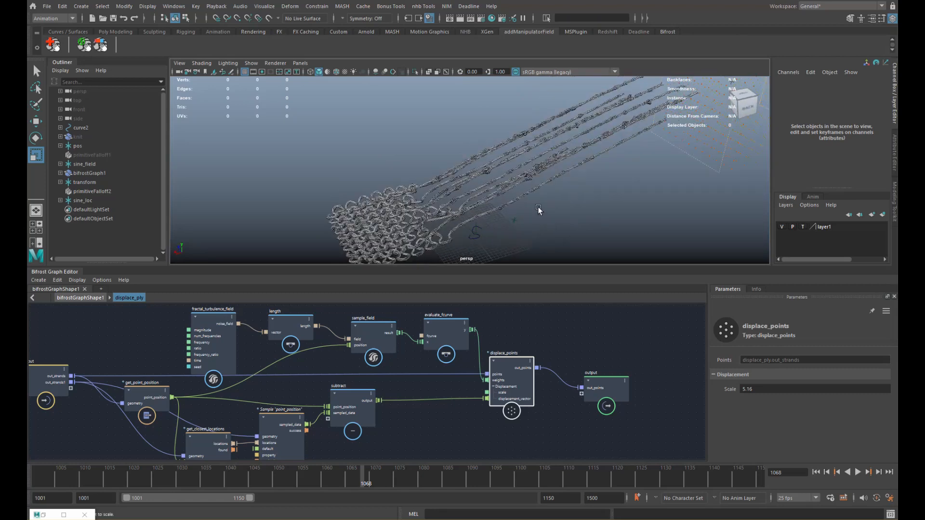
{"action": "right_click_drag", "start_coordinate": [541, 208], "coordinate": [597, 213], "text": "alt"}
{"action": "mouse_move", "coordinate": [596, 213]}
{"action": "left_mouse_down", "text": "alt"}
{"action": "mouse_move", "coordinate": [631, 217]}
{"action": "mouse_move", "coordinate": [602, 208]}
{"action": "left_mouse_up", "text": "alt"}
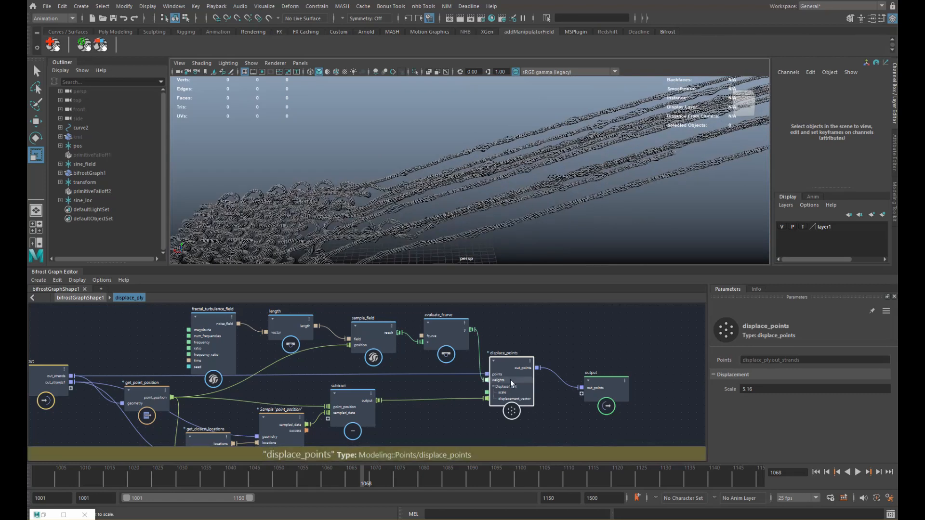
- Drop the Scale to 2.658, inspect the ropes, then go up to bifrostGraphShape1
{"action": "left_click_drag", "start_coordinate": [721, 393], "coordinate": [643, 269]}
{"action": "left_click_drag", "start_coordinate": [496, 190], "coordinate": [303, 238], "text": "alt"}
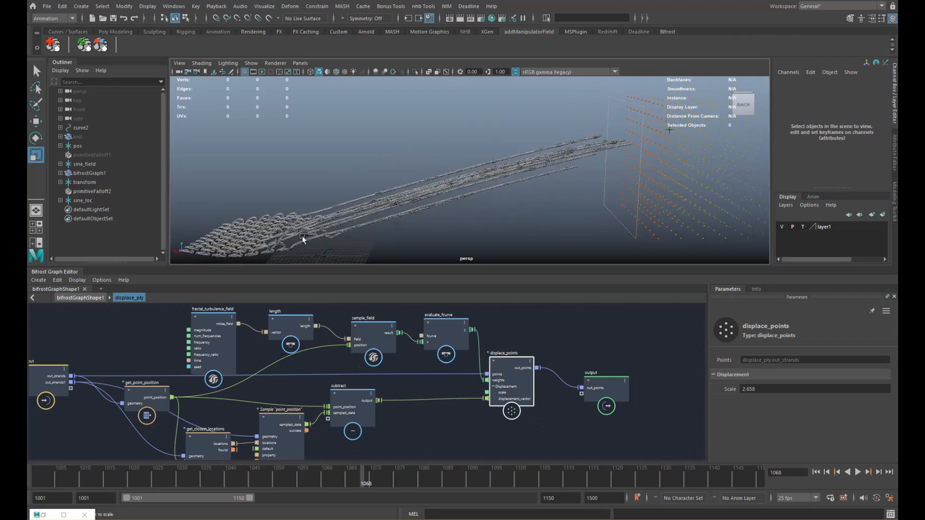
{"action": "left_click_drag", "start_coordinate": [534, 187], "coordinate": [579, 193], "text": "alt"}
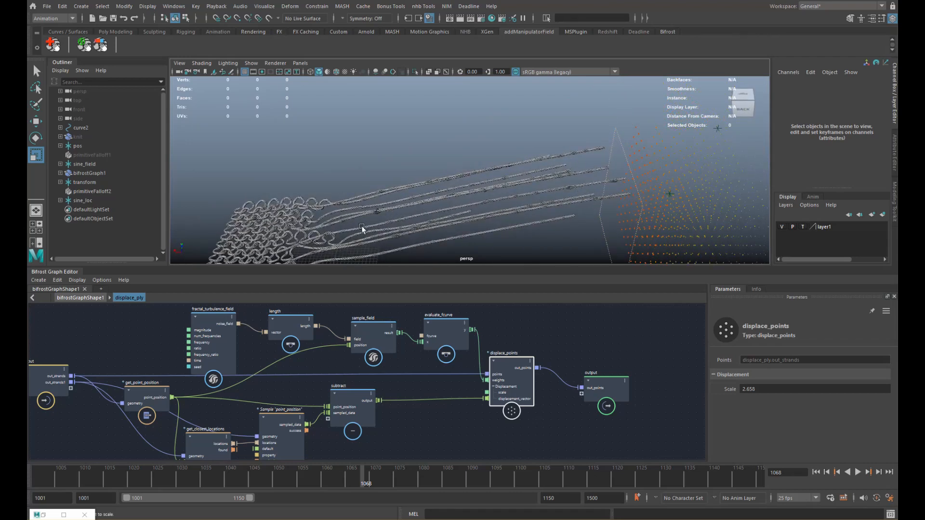
{"action": "left_click_drag", "start_coordinate": [362, 227], "coordinate": [523, 185], "text": "alt"}
{"action": "left_click", "coordinate": [91, 299]}
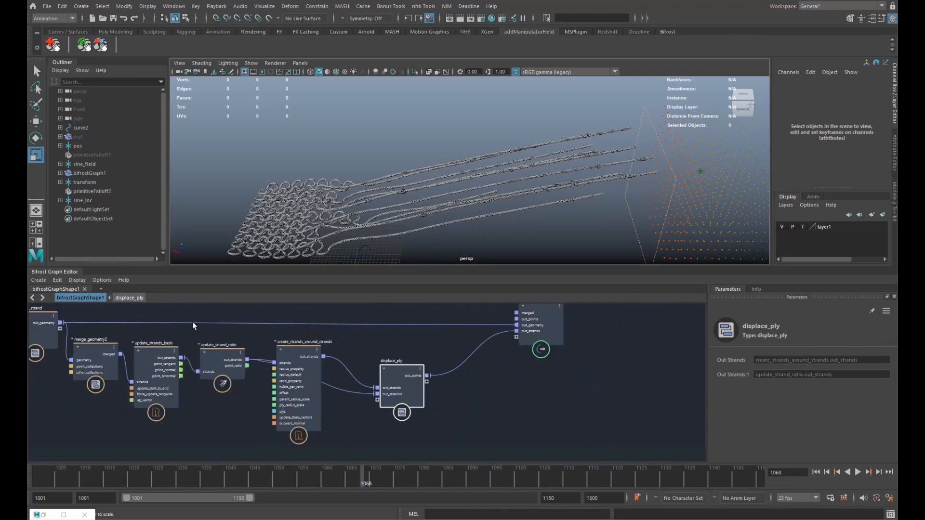
- Delete the displace_ply-to-output wire so the yarn shows as bare curves
{"action": "middle_click_drag", "start_coordinate": [315, 340], "coordinate": [460, 370], "text": "alt"}
{"action": "middle_click_drag", "start_coordinate": [269, 345], "coordinate": [461, 353], "text": "alt"}
{"action": "middle_click_drag", "start_coordinate": [319, 350], "coordinate": [502, 345], "text": "alt"}
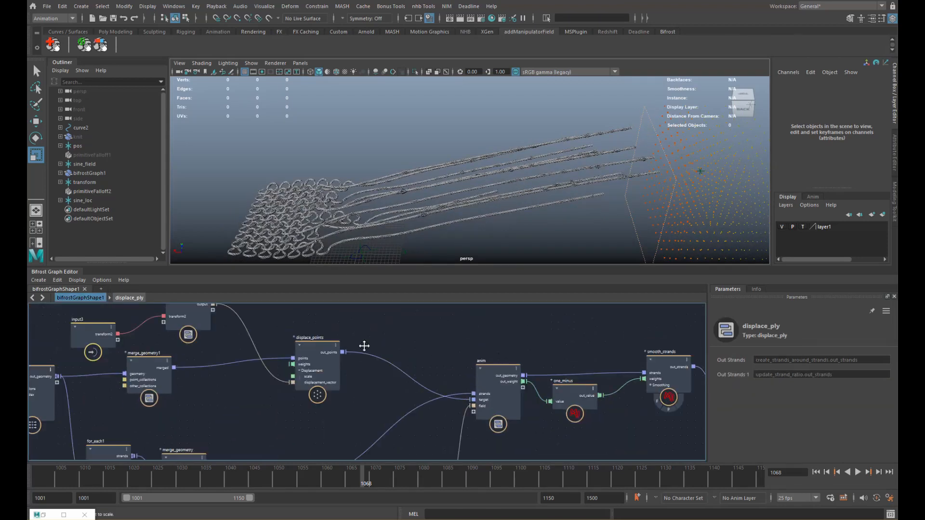
{"action": "middle_click_drag", "start_coordinate": [316, 332], "coordinate": [431, 380], "text": "alt"}
{"action": "middle_click_drag", "start_coordinate": [361, 343], "coordinate": [424, 337], "text": "alt"}
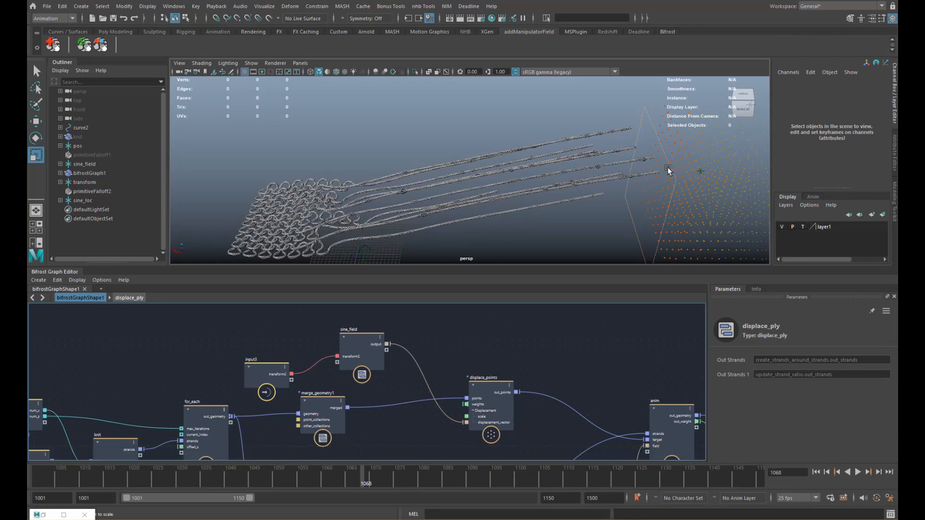
{"action": "middle_click_drag", "start_coordinate": [634, 190], "coordinate": [556, 175], "text": "alt"}
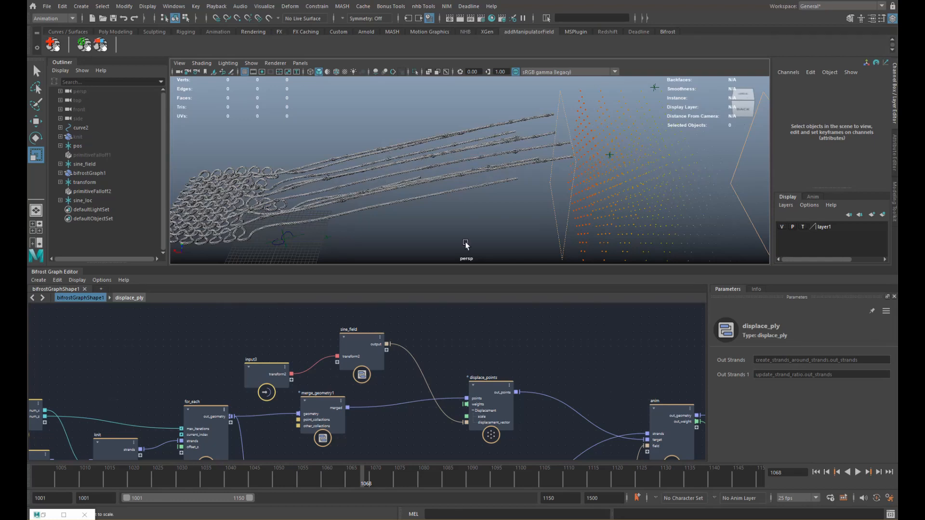
{"action": "middle_click_drag", "start_coordinate": [449, 377], "coordinate": [418, 340], "text": "alt"}
{"action": "scroll", "coordinate": [391, 386], "scroll_direction": "down", "scroll_amount": 2}
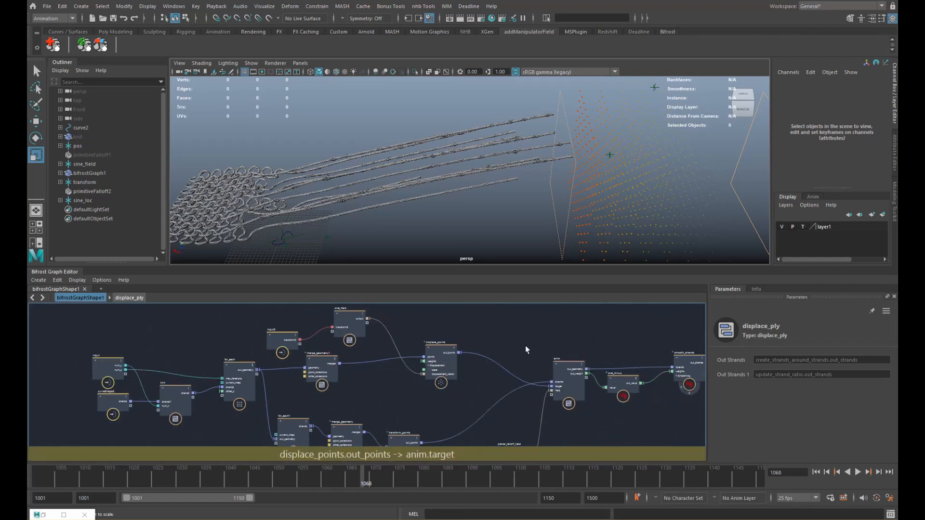
{"action": "middle_click_drag", "start_coordinate": [526, 346], "coordinate": [399, 313], "text": "alt"}
{"action": "middle_click_drag", "start_coordinate": [456, 332], "coordinate": [331, 326], "text": "alt"}
{"action": "middle_click_drag", "start_coordinate": [394, 333], "coordinate": [317, 327], "text": "alt"}
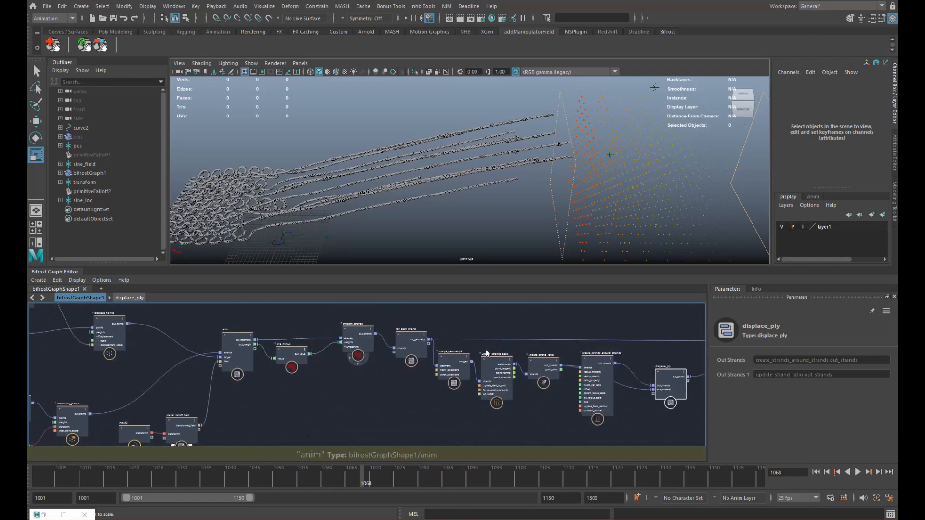
{"action": "middle_click_drag", "start_coordinate": [540, 346], "coordinate": [399, 343], "text": "alt"}
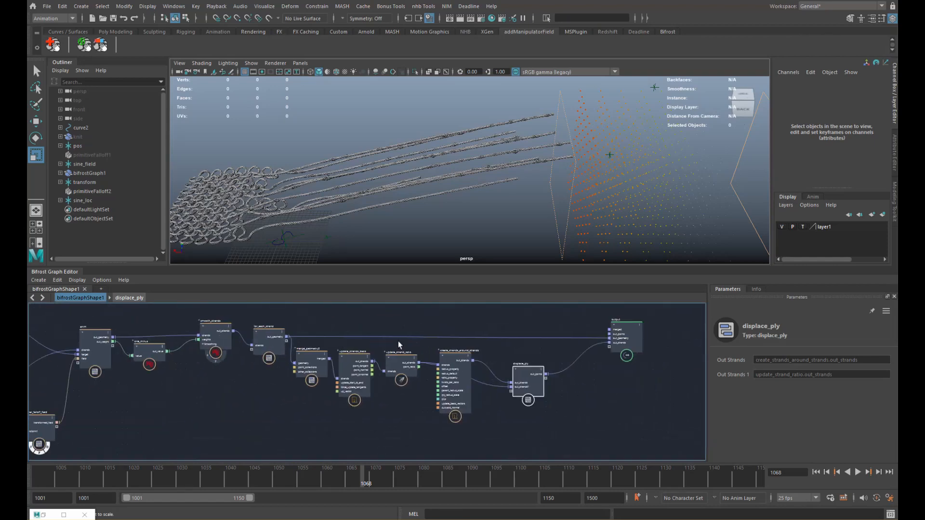
{"action": "left_click", "coordinate": [582, 369]}
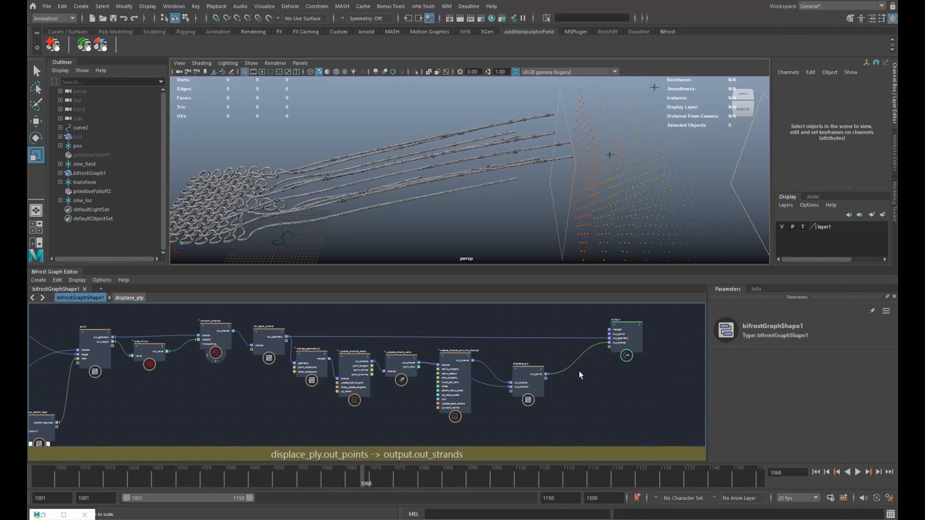
{"action": "key", "text": "Delete"}
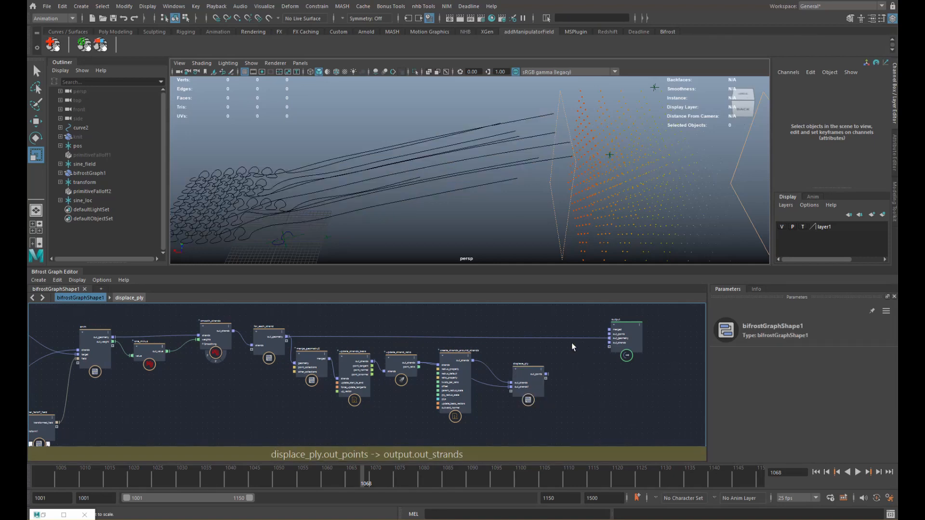
- Select bifrostGraph1 and move anim, one_minus and smooth_strands closer together
{"action": "left_click_drag", "start_coordinate": [435, 191], "coordinate": [577, 178], "text": "alt"}
{"action": "left_click", "coordinate": [456, 188]}
{"action": "middle_click_drag", "start_coordinate": [182, 358], "coordinate": [371, 380], "text": "alt"}
{"action": "scroll", "coordinate": [321, 362], "scroll_direction": "up", "scroll_amount": 4}
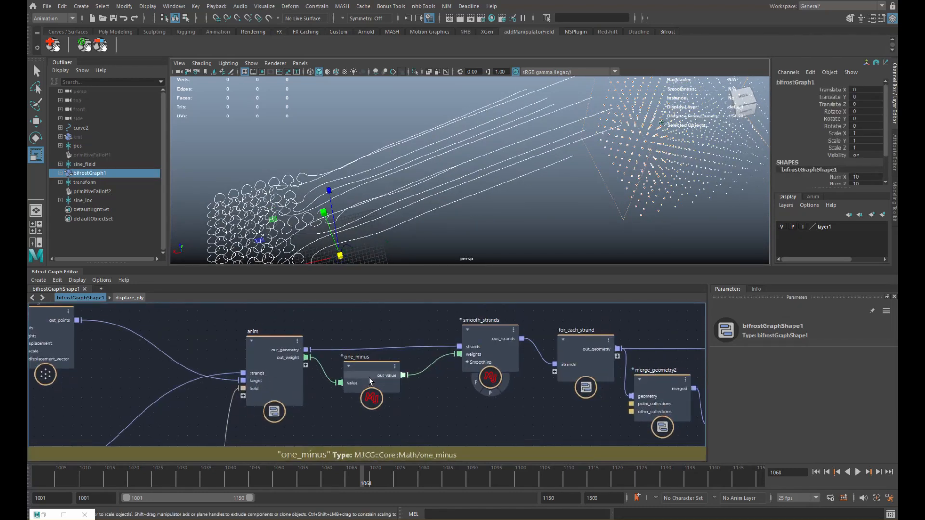
{"action": "middle_click_drag", "start_coordinate": [359, 343], "coordinate": [299, 346], "text": "alt"}
{"action": "scroll", "coordinate": [301, 348], "scroll_direction": "down", "scroll_amount": 1}
{"action": "left_click_drag", "start_coordinate": [412, 356], "coordinate": [286, 408]}
{"action": "left_click", "coordinate": [347, 359]}
{"action": "left_click_drag", "start_coordinate": [345, 358], "coordinate": [329, 359]}
{"action": "left_click_drag", "start_coordinate": [215, 371], "coordinate": [171, 367]}
- Shift smooth_strands and one_minus to the right to make room for a new node
{"action": "left_click_drag", "start_coordinate": [342, 350], "coordinate": [346, 348]}
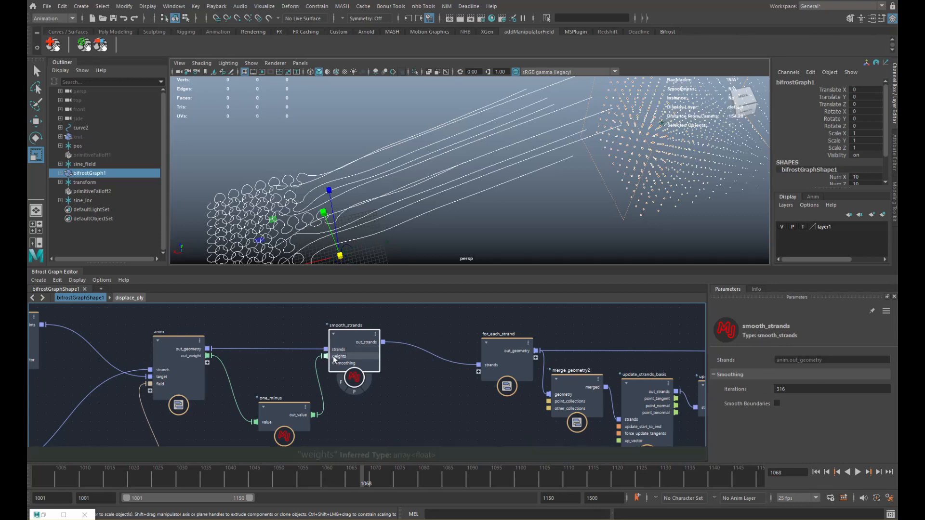
{"action": "left_click", "coordinate": [289, 413], "text": "shift"}
{"action": "left_click_drag", "start_coordinate": [289, 413], "coordinate": [351, 410]}
{"action": "left_click", "coordinate": [299, 334]}
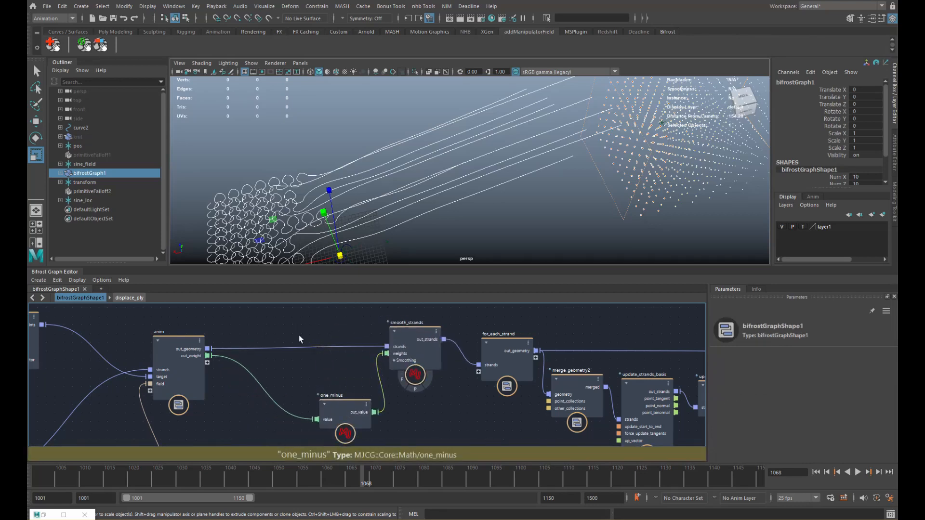
- Add a displace_points node taking anim's out_geometry and feeding smooth_strands' strands
{"action": "key", "text": "Tab"}
{"action": "type", "text": "disp"}
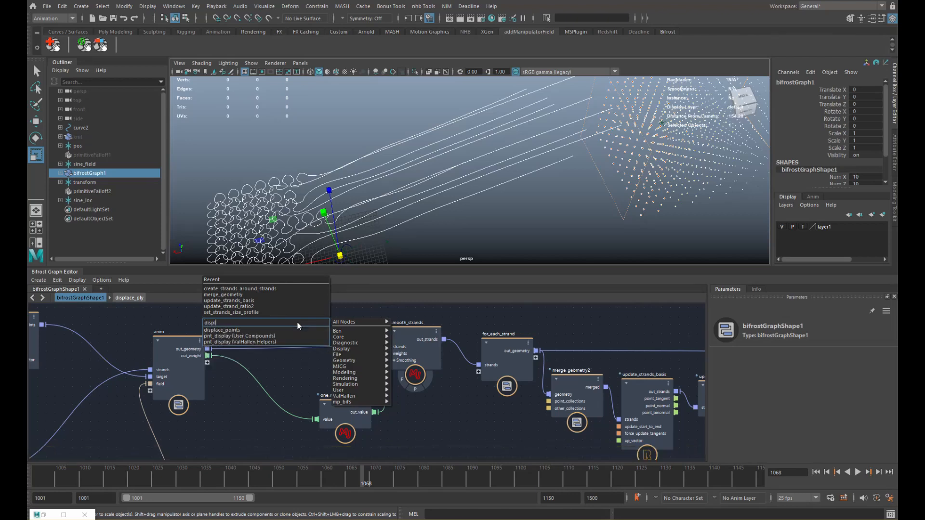
{"action": "key", "text": "Return"}
{"action": "left_click_drag", "start_coordinate": [208, 350], "coordinate": [269, 344]}
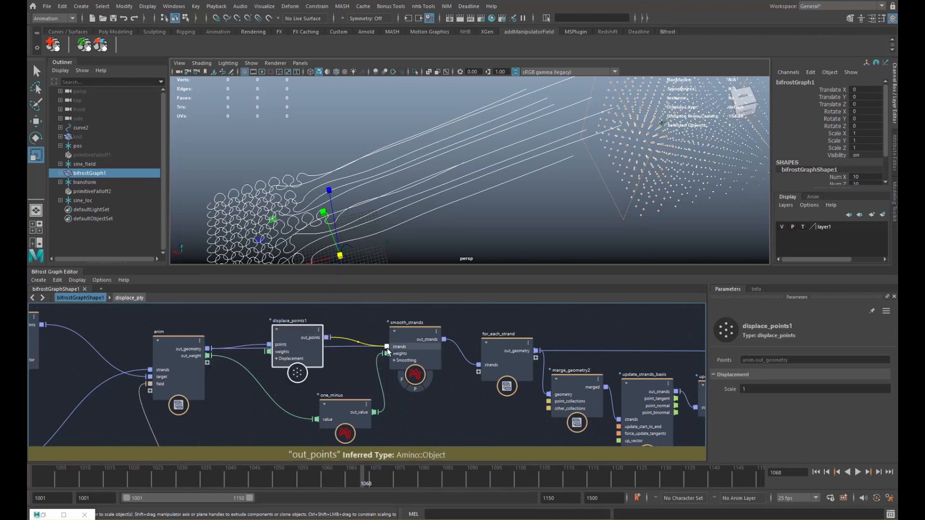
{"action": "left_click_drag", "start_coordinate": [388, 348], "coordinate": [387, 347]}
{"action": "middle_click_drag", "start_coordinate": [294, 355], "coordinate": [344, 346], "text": "alt"}
{"action": "left_click_drag", "start_coordinate": [233, 358], "coordinate": [182, 367]}
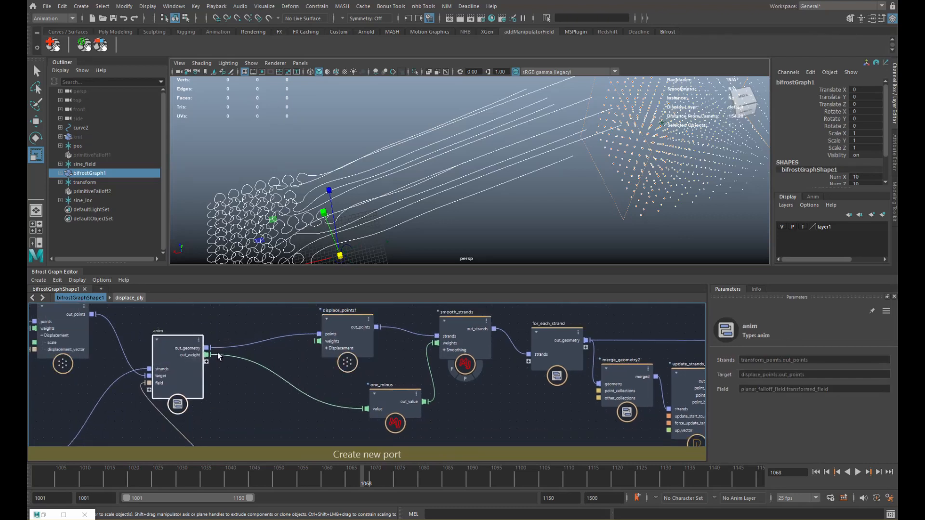
- Add an evaluate_fcurve node mapping anim's out_weight into displace_points1's weights
{"action": "left_click", "coordinate": [270, 353]}
{"action": "key", "text": "Tab"}
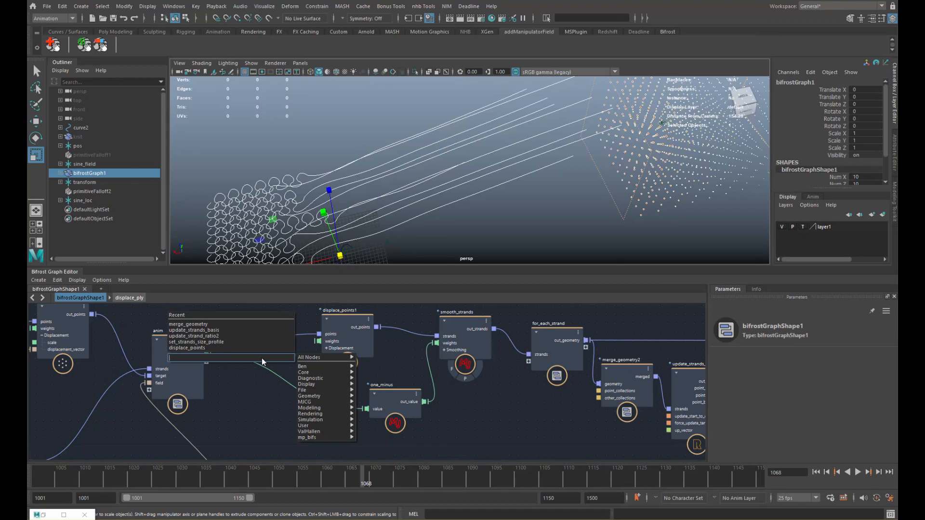
{"action": "type", "text": "fcur"}
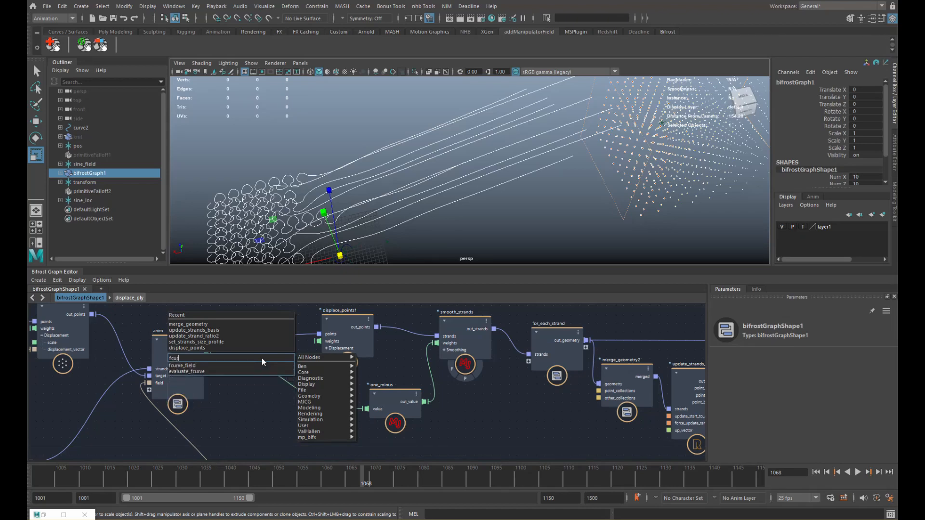
{"action": "key", "text": "Return"}
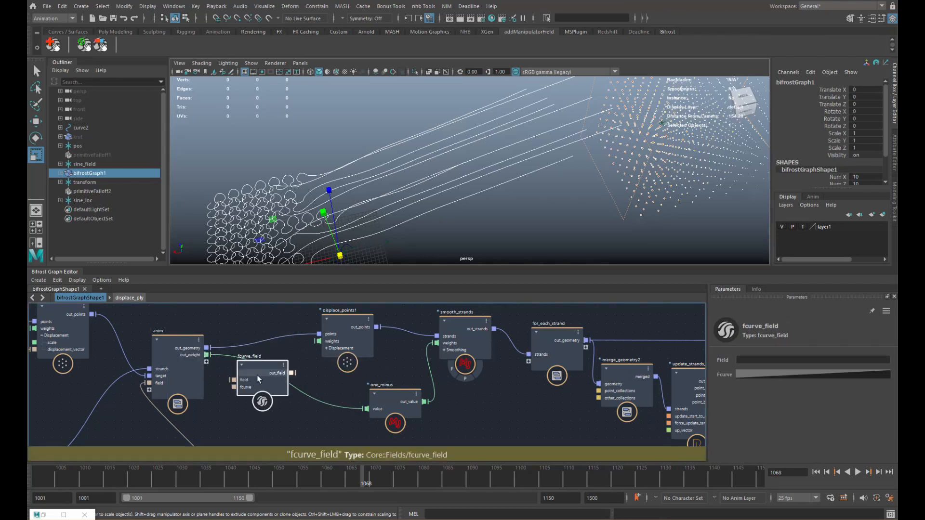
{"action": "key", "text": "ctrl+z"}
{"action": "key", "text": "Tab"}
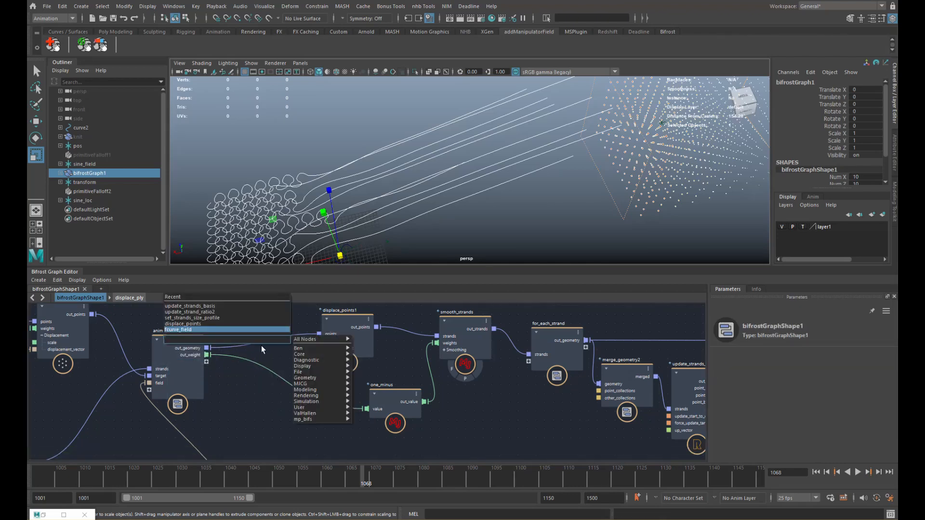
{"action": "type", "text": "fcur"}
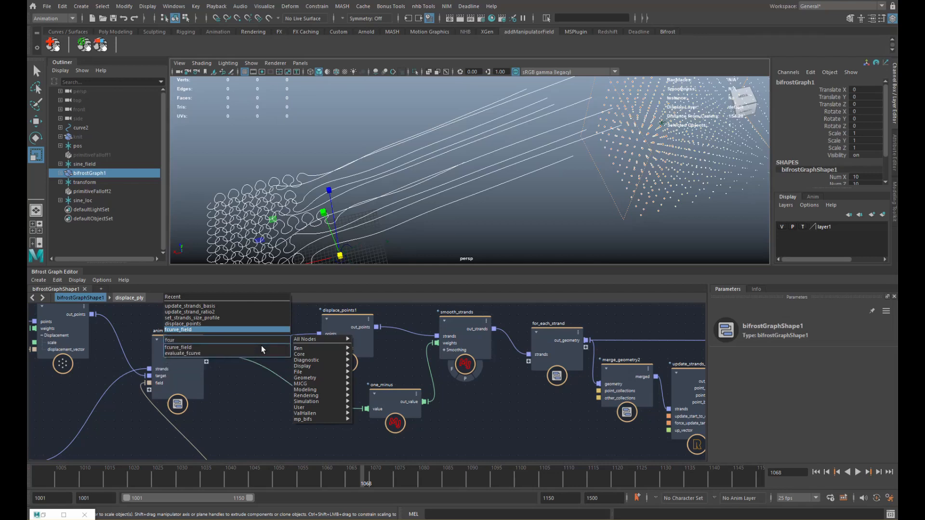
{"action": "key", "text": "Down"}
{"action": "key", "text": "Return"}
{"action": "left_click_drag", "start_coordinate": [208, 355], "coordinate": [277, 371]}
{"action": "left_click_drag", "start_coordinate": [363, 342], "coordinate": [384, 344]}
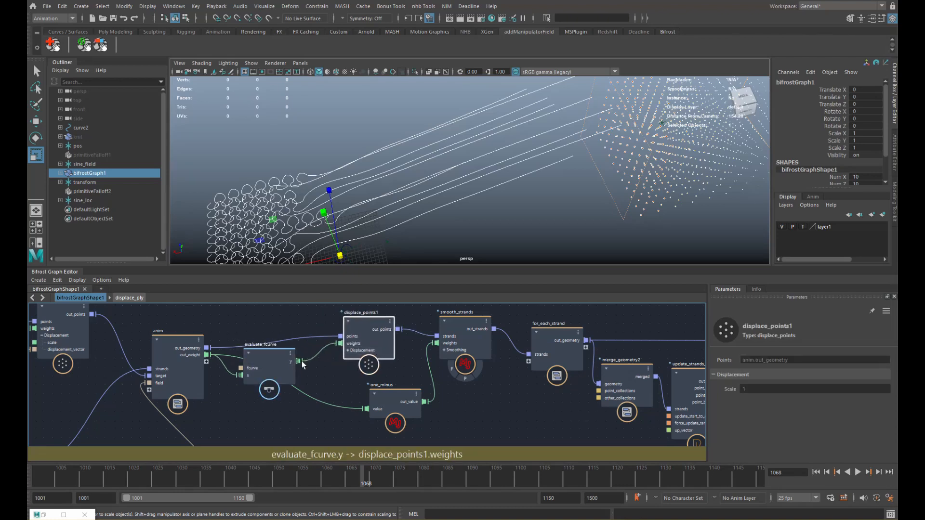
- Pull the fcurve's end point down to 0 so the curve starts and ends at zero
{"action": "left_click", "coordinate": [278, 373]}
{"action": "left_click", "coordinate": [795, 360]}
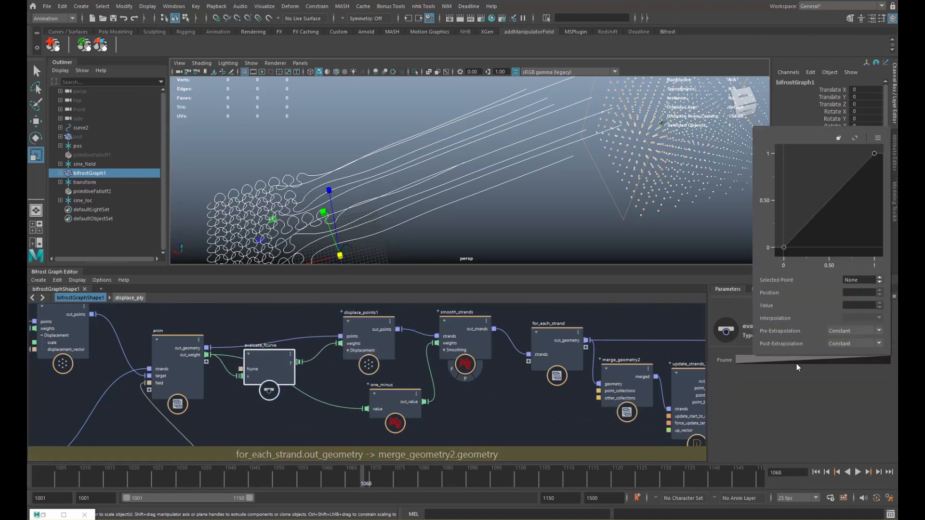
{"action": "left_click", "coordinate": [784, 248]}
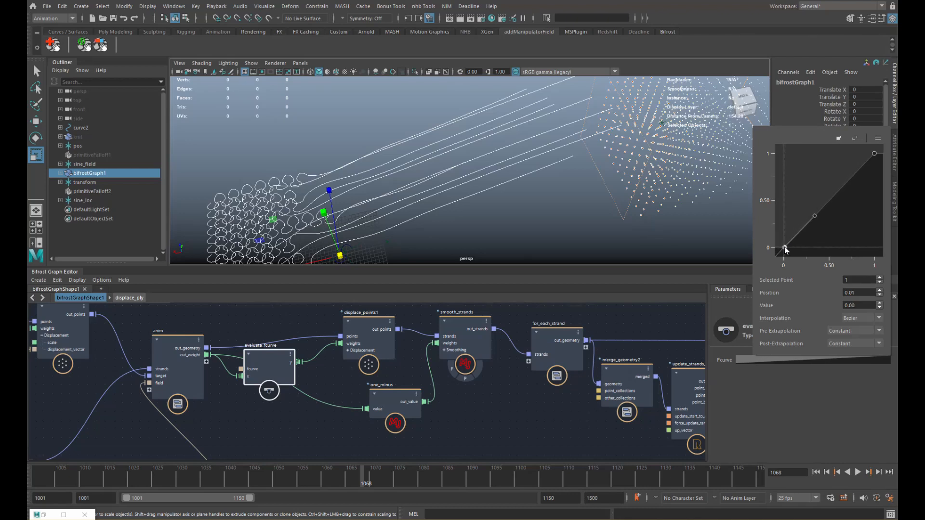
{"action": "left_click_drag", "start_coordinate": [784, 248], "coordinate": [786, 249]}
{"action": "left_click", "coordinate": [874, 153]}
{"action": "left_click_drag", "start_coordinate": [875, 155], "coordinate": [874, 246]}
{"action": "middle_click_drag", "start_coordinate": [846, 233], "coordinate": [837, 208], "text": "alt"}
{"action": "left_click_drag", "start_coordinate": [835, 251], "coordinate": [832, 193]}
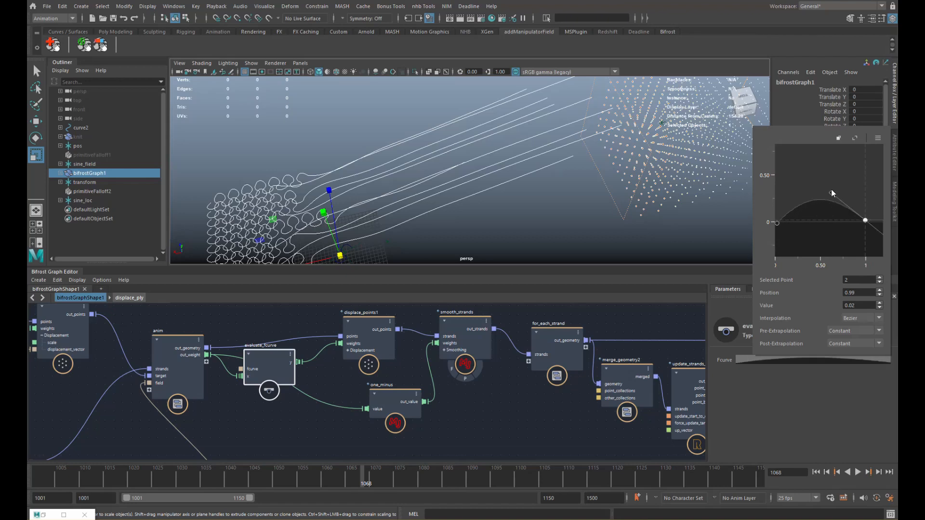
{"action": "middle_click_drag", "start_coordinate": [829, 187], "coordinate": [868, 208], "text": "alt"}
- Add a middle fcurve point and raise it to value 1 at 0.5, forming a bell
{"action": "left_click", "coordinate": [816, 245]}
{"action": "middle_click_drag", "start_coordinate": [833, 238], "coordinate": [800, 235], "text": "alt"}
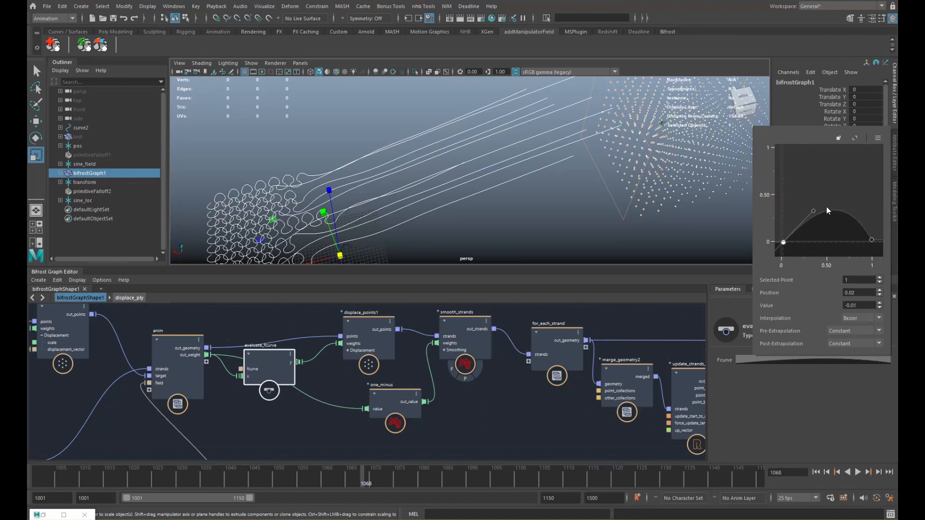
{"action": "left_click_drag", "start_coordinate": [826, 209], "coordinate": [827, 153]}
{"action": "middle_click_drag", "start_coordinate": [821, 210], "coordinate": [813, 217], "text": "alt"}
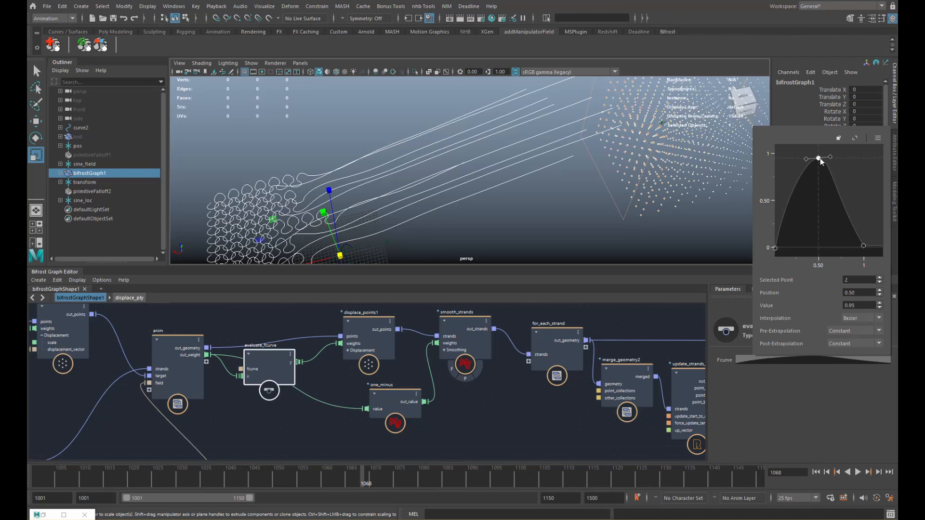
{"action": "left_click_drag", "start_coordinate": [820, 157], "coordinate": [824, 153]}
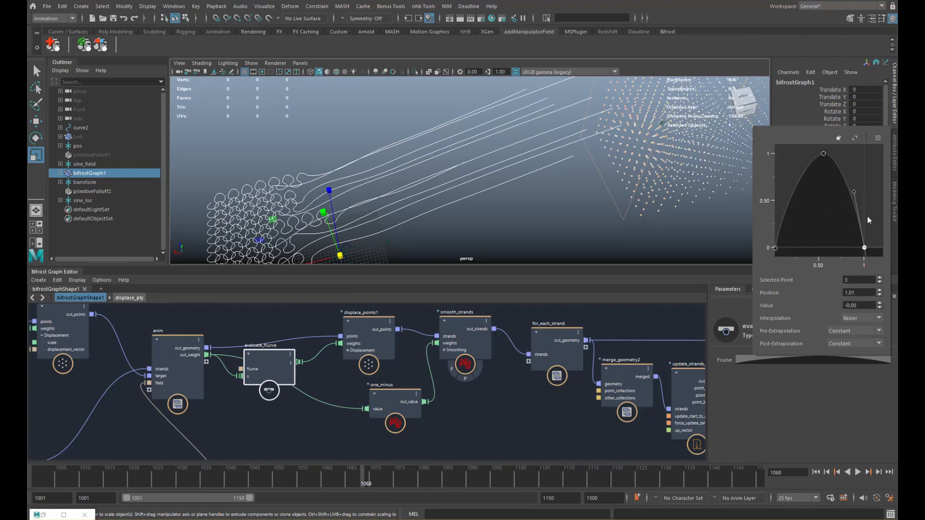
{"action": "middle_click_drag", "start_coordinate": [276, 365], "coordinate": [322, 384]}
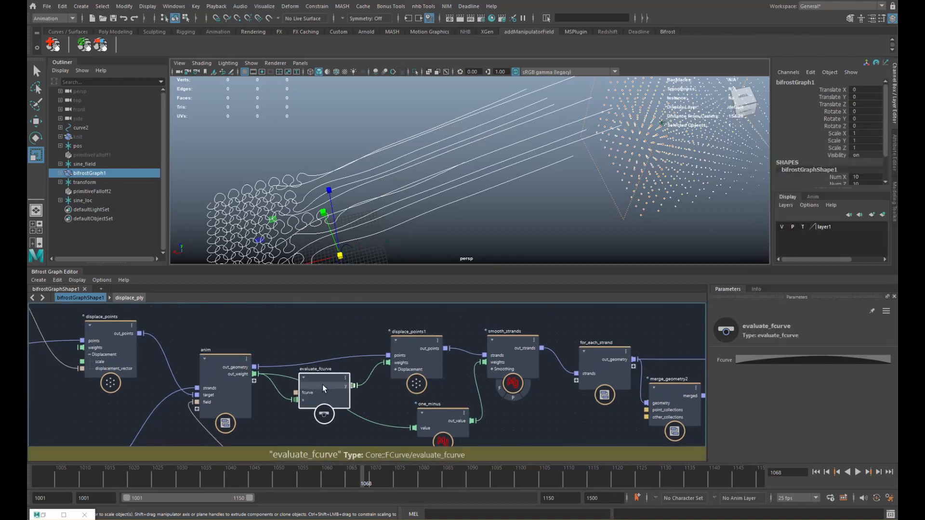
- Add a fractal_turbulence_field whose noise_field drives displace_points1's displacement_vector
{"action": "left_click", "coordinate": [410, 354]}
{"action": "left_click", "coordinate": [396, 362]}
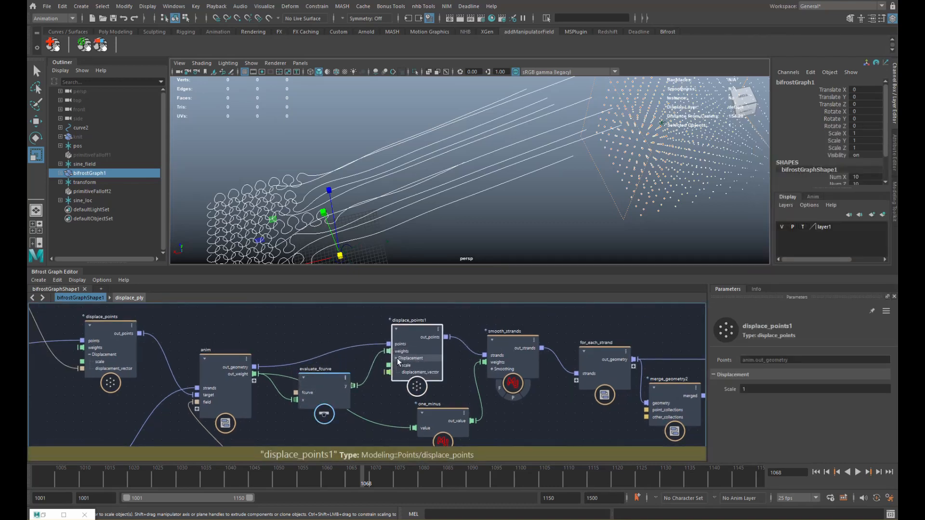
{"action": "middle_click_drag", "start_coordinate": [277, 313], "coordinate": [302, 340]}
{"action": "left_click", "coordinate": [301, 340]}
{"action": "key", "text": "Tab"}
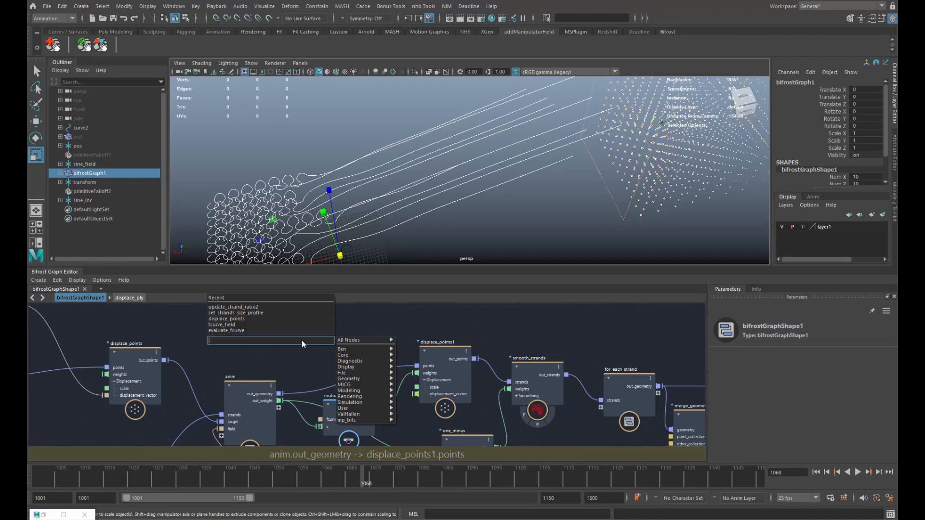
{"action": "type", "text": "turbul"}
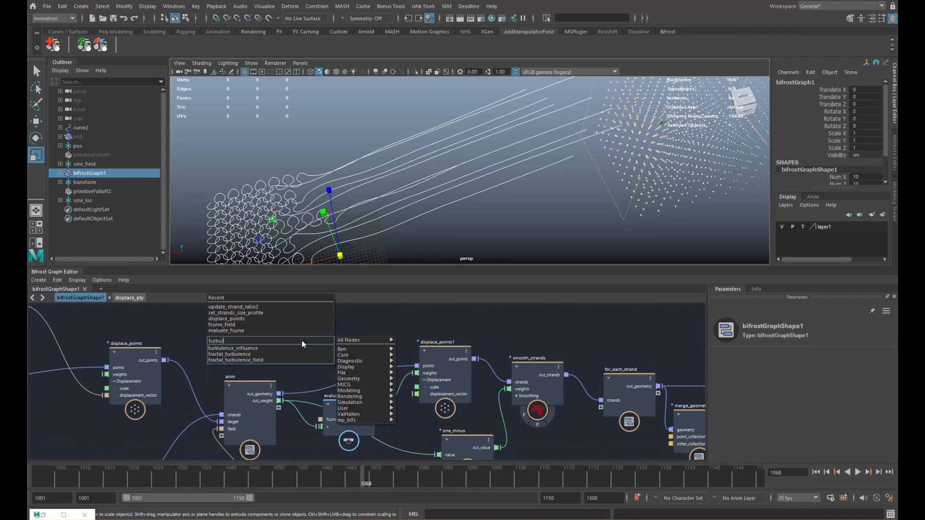
{"action": "key", "text": "Down"}
{"action": "key", "text": "Down"}
{"action": "key", "text": "Return"}
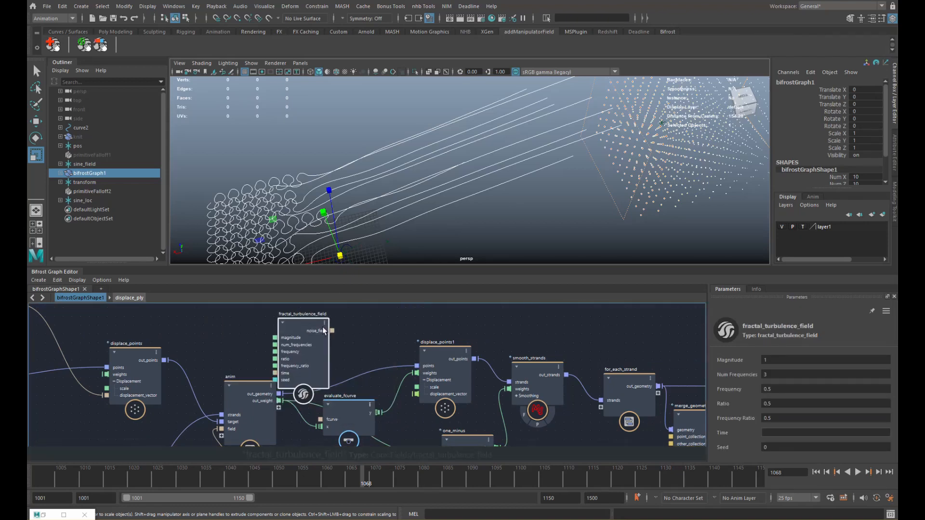
{"action": "left_click_drag", "start_coordinate": [332, 331], "coordinate": [418, 394]}
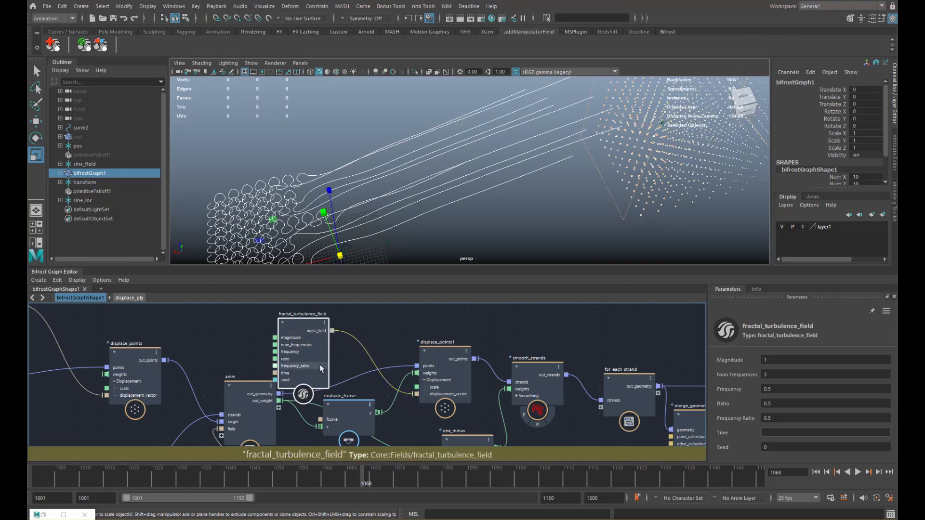
- Raise the fractal_turbulence_field Magnitude to 12.6 and move the node upward
{"action": "left_click_drag", "start_coordinate": [320, 365], "coordinate": [324, 353]}
{"action": "left_click", "coordinate": [438, 356]}
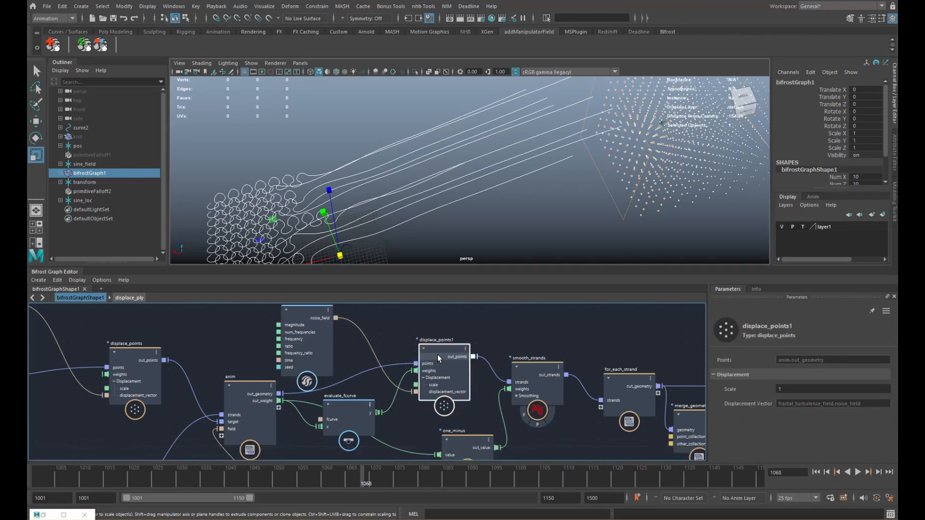
{"action": "left_click", "coordinate": [300, 337]}
{"action": "mouse_move", "coordinate": [759, 363]}
{"action": "left_mouse_down"}
{"action": "mouse_move", "coordinate": [815, 363]}
{"action": "mouse_move", "coordinate": [771, 363]}
{"action": "left_mouse_up"}
{"action": "left_click_drag", "start_coordinate": [319, 343], "coordinate": [337, 330]}
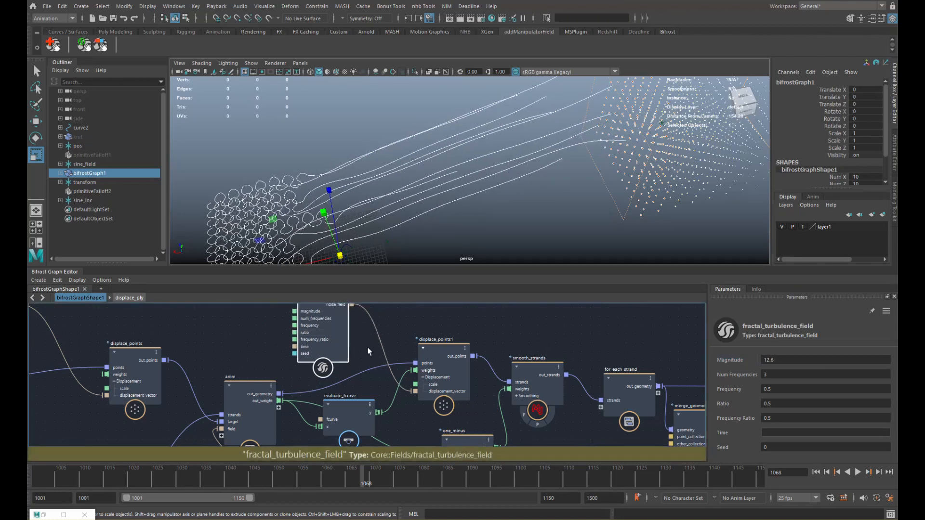
- Move the evaluate_fcurve node up and scrub back through frames to check the motion
{"action": "scroll", "coordinate": [368, 348], "scroll_direction": "down", "scroll_amount": 2}
{"action": "middle_click_drag", "start_coordinate": [357, 361], "coordinate": [329, 333], "text": "alt"}
{"action": "left_click_drag", "start_coordinate": [323, 381], "coordinate": [323, 371]}
{"action": "left_click_drag", "start_coordinate": [151, 480], "coordinate": [318, 482]}
- Set the turbulence Magnitude to 3.845 and Frequency to 4.788, then move one_minus aside
{"action": "left_click", "coordinate": [311, 322]}
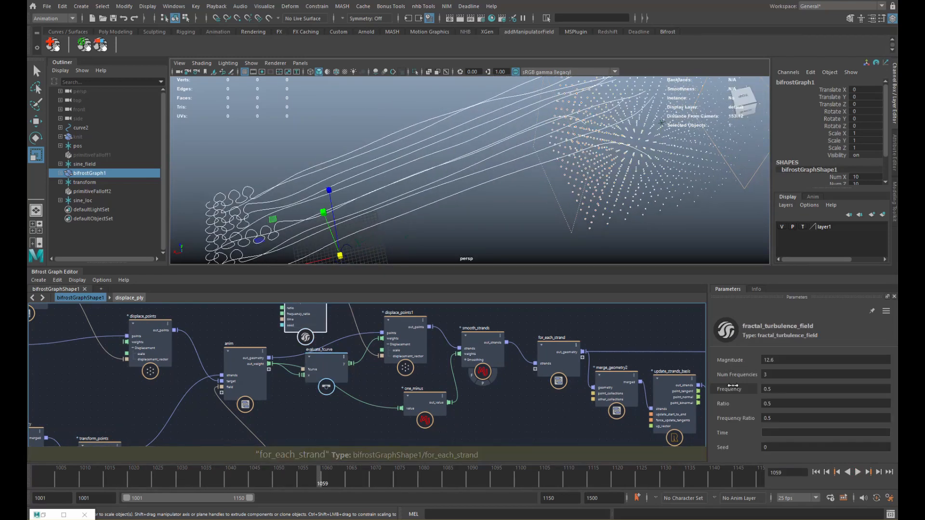
{"action": "left_click_drag", "start_coordinate": [733, 368], "coordinate": [640, 372]}
{"action": "middle_click_drag", "start_coordinate": [629, 342], "coordinate": [615, 367], "text": "alt"}
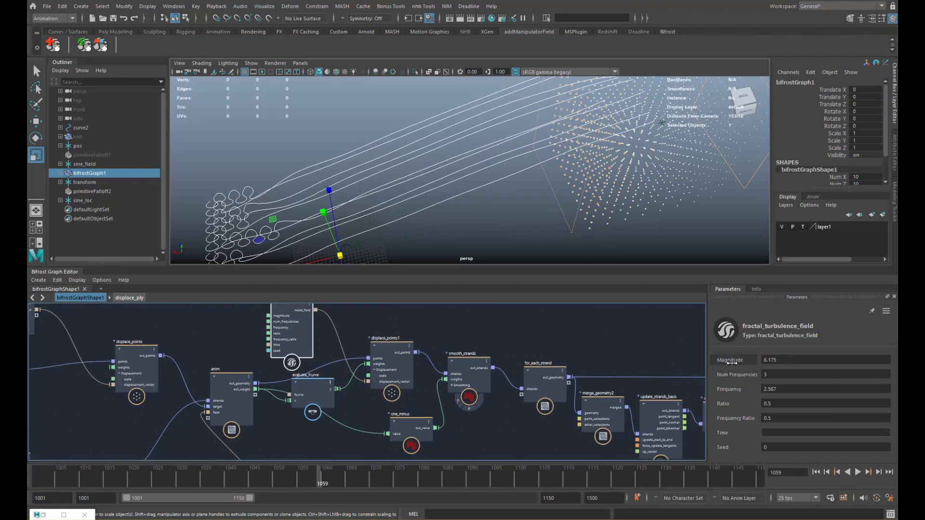
{"action": "left_click_drag", "start_coordinate": [733, 361], "coordinate": [686, 361]}
{"action": "left_click_drag", "start_coordinate": [734, 390], "coordinate": [751, 358]}
{"action": "scroll", "coordinate": [423, 385], "scroll_direction": "down", "scroll_amount": 2}
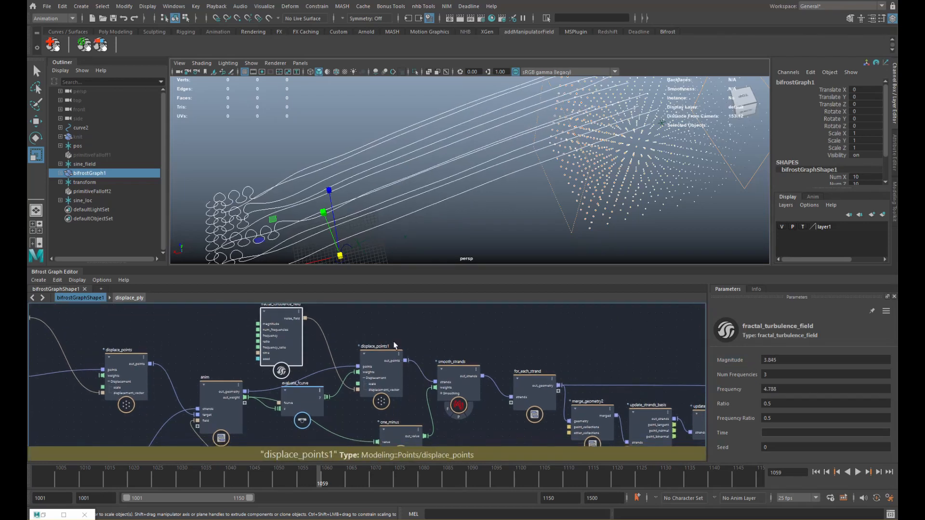
{"action": "middle_click_drag", "start_coordinate": [370, 340], "coordinate": [348, 321], "text": "alt"}
{"action": "left_click_drag", "start_coordinate": [420, 356], "coordinate": [421, 364]}
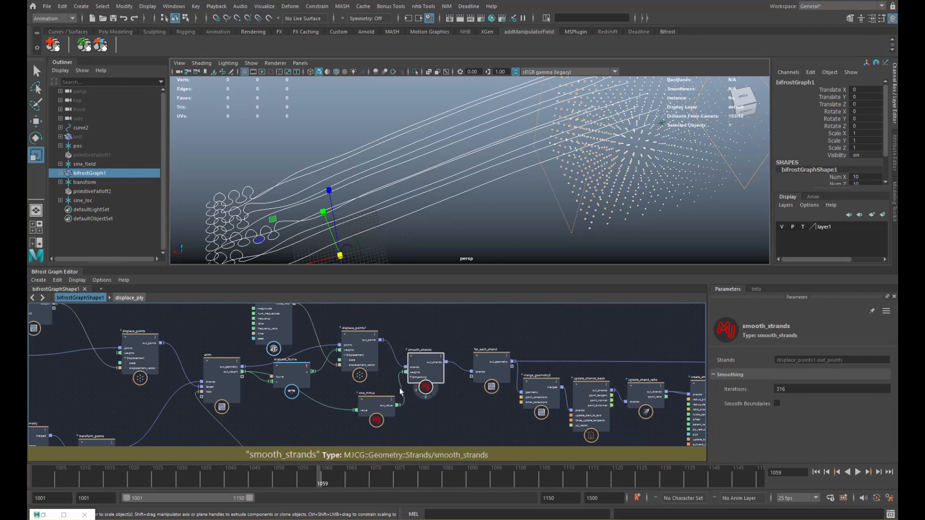
- Rewire the chain as anim → smooth_strands → displace_points1 → for_each_strand
{"action": "left_click_drag", "start_coordinate": [381, 404], "coordinate": [298, 424]}
{"action": "left_click_drag", "start_coordinate": [418, 369], "coordinate": [357, 407]}
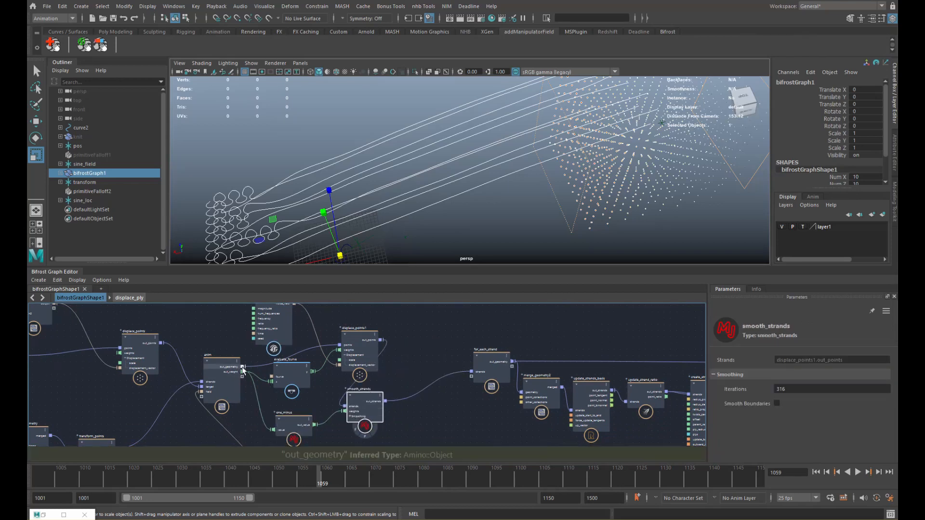
{"action": "left_click_drag", "start_coordinate": [243, 367], "coordinate": [344, 407]}
{"action": "left_click_drag", "start_coordinate": [246, 316], "coordinate": [434, 361]}
{"action": "left_click", "coordinate": [420, 381]}
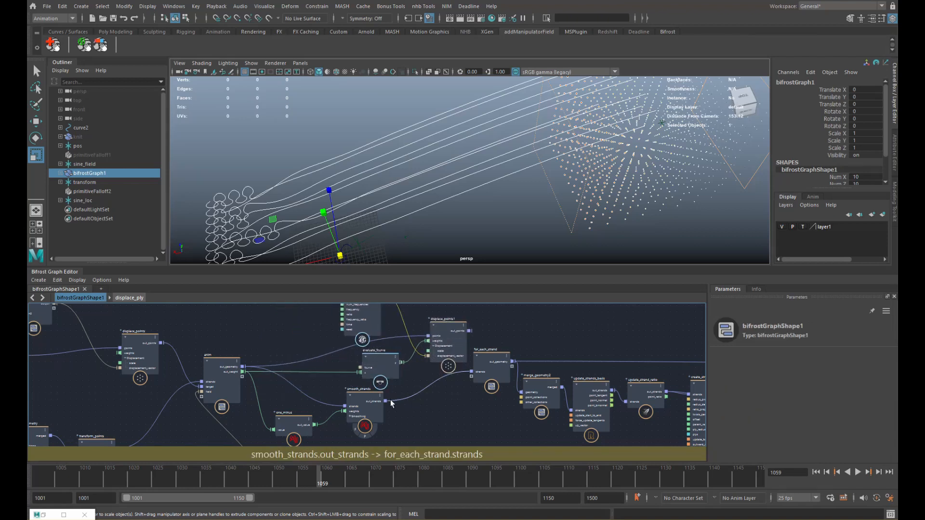
{"action": "left_click_drag", "start_coordinate": [385, 401], "coordinate": [428, 336]}
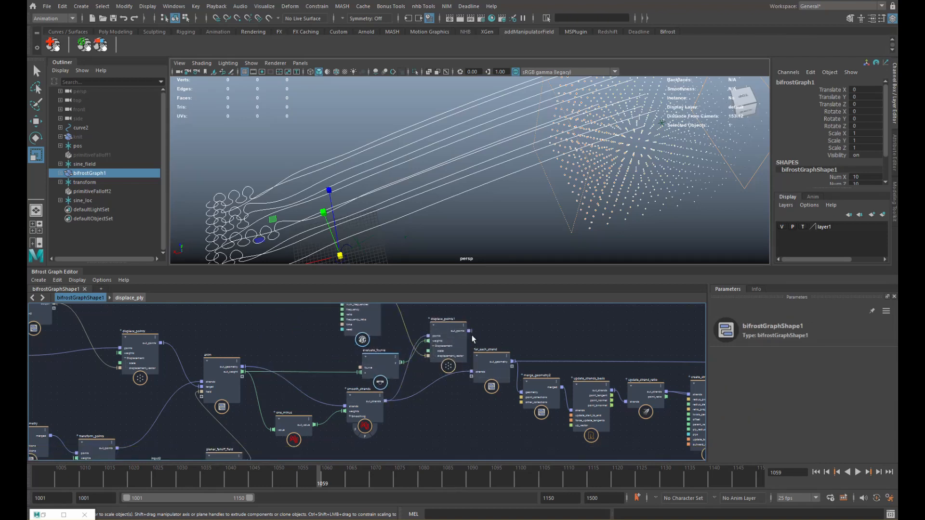
{"action": "left_click_drag", "start_coordinate": [469, 331], "coordinate": [382, 354]}
- Settle the turbulence at Frequency 0.1533 and Magnitude 4.445
{"action": "left_click", "coordinate": [360, 323]}
{"action": "left_click_drag", "start_coordinate": [754, 362], "coordinate": [665, 363]}
{"action": "left_click_drag", "start_coordinate": [611, 202], "coordinate": [533, 196], "text": "alt"}
{"action": "left_click_drag", "start_coordinate": [72, 477], "coordinate": [309, 473]}
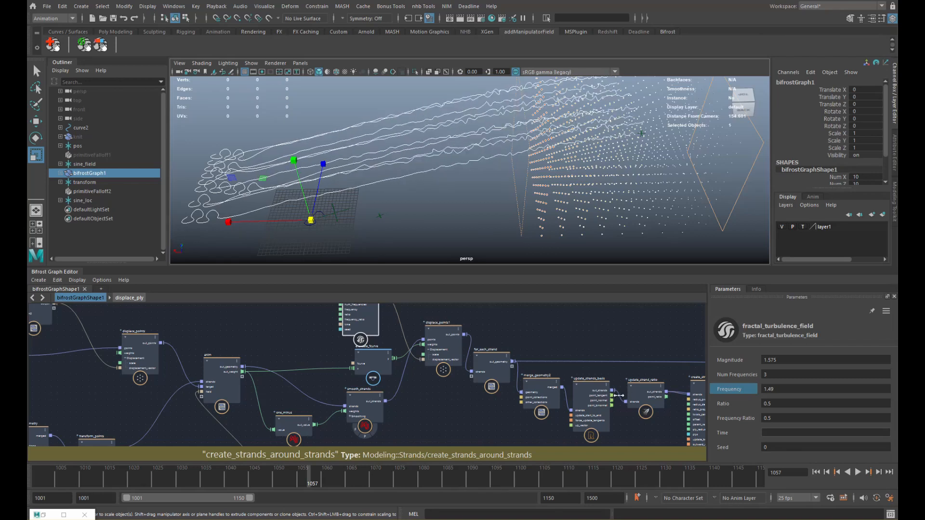
{"action": "left_click_drag", "start_coordinate": [619, 395], "coordinate": [564, 400]}
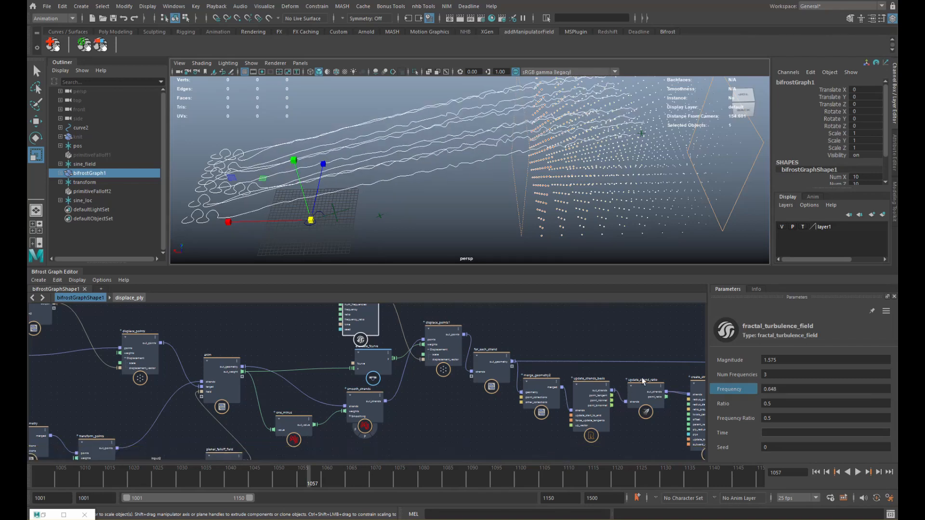
{"action": "left_click_drag", "start_coordinate": [739, 361], "coordinate": [696, 395]}
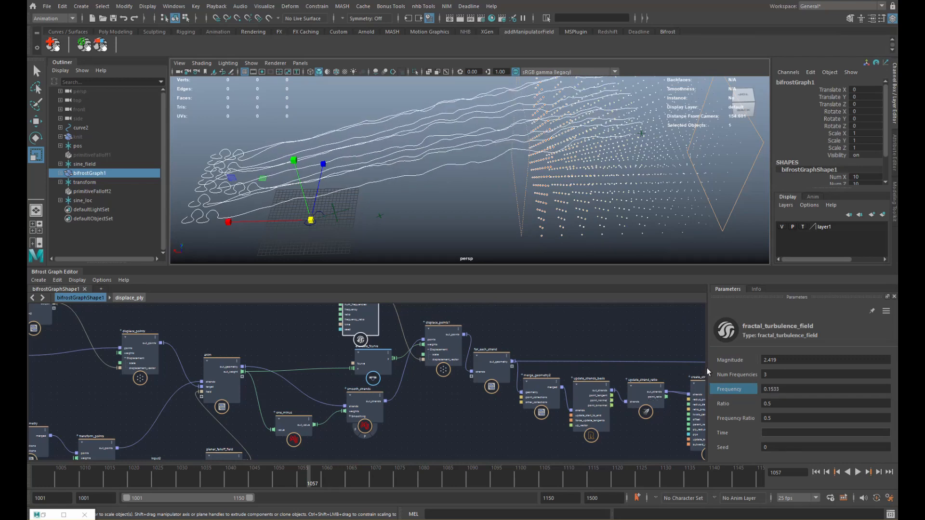
{"action": "left_click_drag", "start_coordinate": [737, 360], "coordinate": [764, 360]}
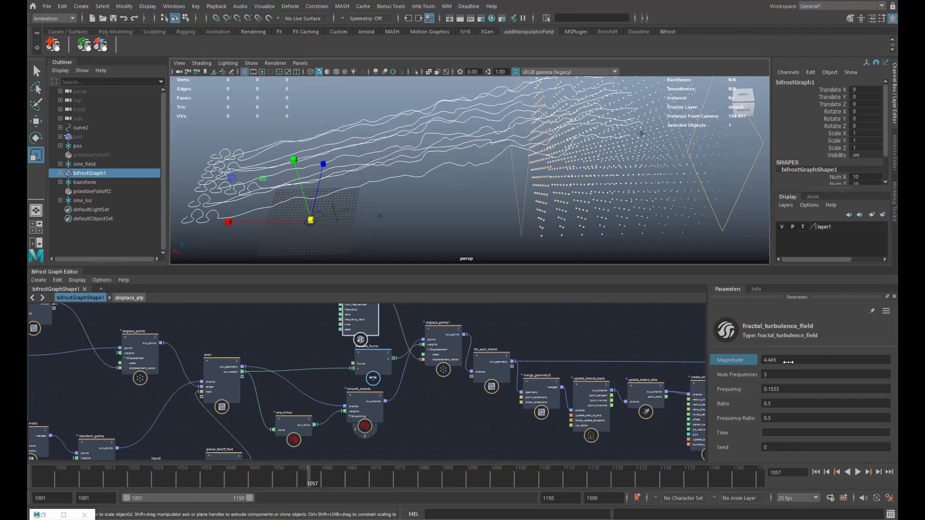
- Scrub through the frames and orbit to preview the smoother displaced strands
{"action": "middle_click_drag", "start_coordinate": [455, 380], "coordinate": [463, 407], "text": "alt"}
{"action": "mouse_move", "coordinate": [112, 465]}
{"action": "left_mouse_down"}
{"action": "mouse_move", "coordinate": [238, 465]}
{"action": "mouse_move", "coordinate": [455, 430]}
{"action": "mouse_move", "coordinate": [337, 409]}
{"action": "left_mouse_up"}
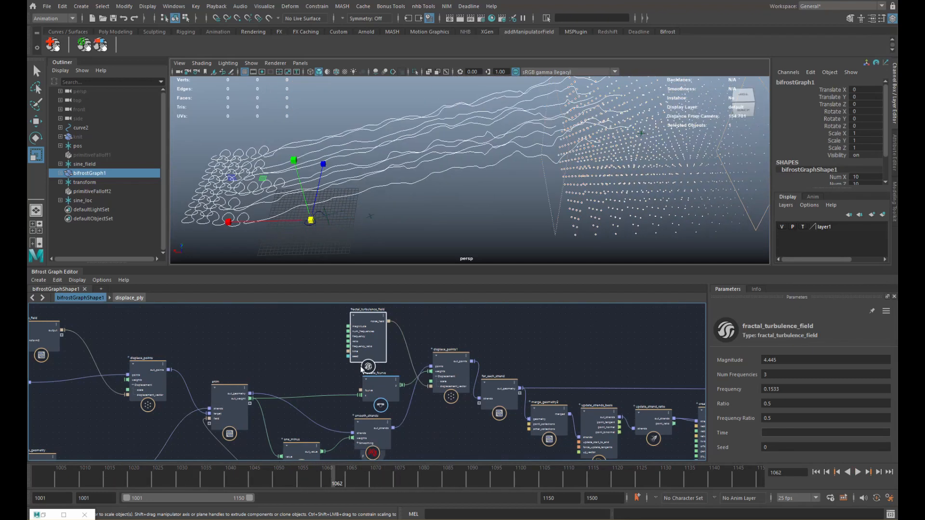
{"action": "left_click_drag", "start_coordinate": [351, 212], "coordinate": [435, 228], "text": "alt"}
{"action": "left_click_drag", "start_coordinate": [97, 476], "coordinate": [192, 481]}
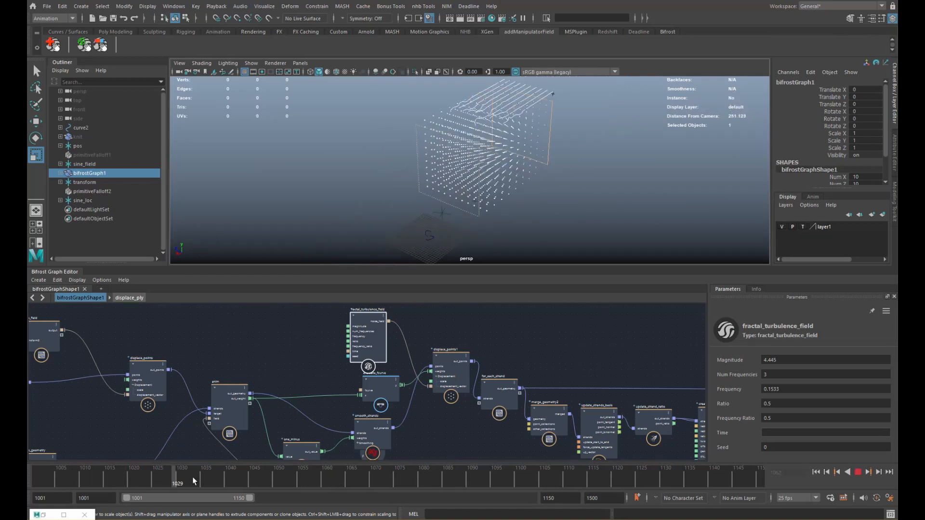
- Preview the animation and select the transform locator in the Outliner
{"action": "mouse_move", "coordinate": [260, 476]}
{"action": "left_mouse_down"}
{"action": "mouse_move", "coordinate": [377, 444]}
{"action": "mouse_move", "coordinate": [177, 458]}
{"action": "mouse_move", "coordinate": [322, 453]}
{"action": "mouse_move", "coordinate": [326, 444]}
{"action": "mouse_move", "coordinate": [292, 441]}
{"action": "left_mouse_up"}
{"action": "left_click_drag", "start_coordinate": [473, 219], "coordinate": [485, 144], "text": "alt"}
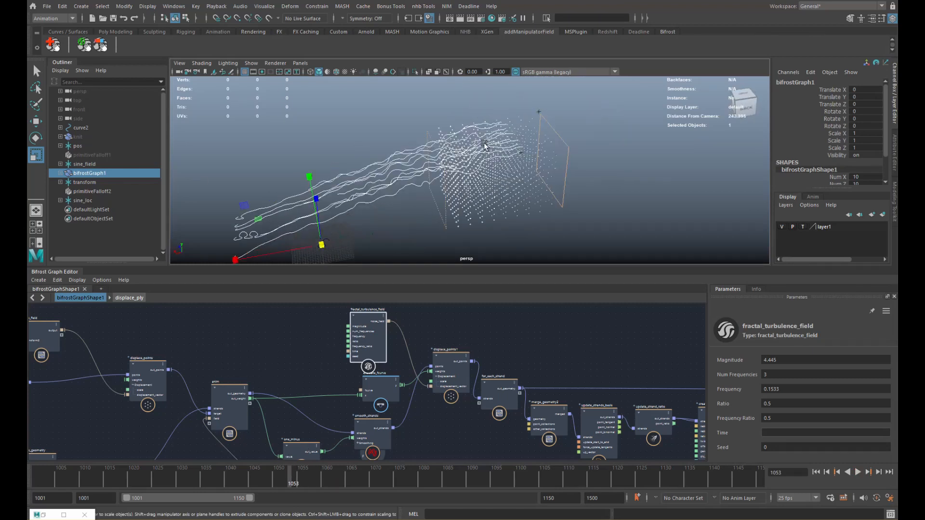
{"action": "left_click", "coordinate": [118, 183]}
{"action": "left_click_drag", "start_coordinate": [442, 180], "coordinate": [538, 170], "text": "alt"}
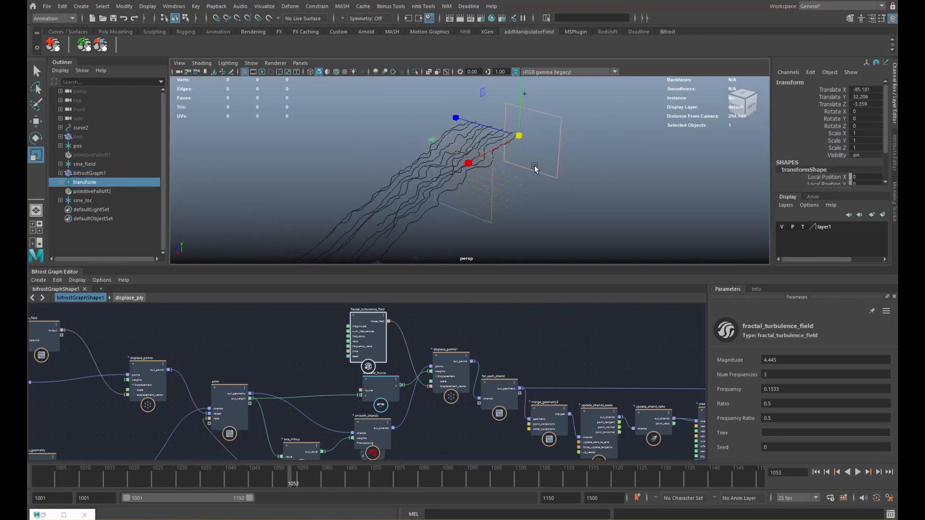
- Scale the transform to 3.31, rotate it -50.7 on Z and raise it above the strands
{"action": "key", "text": "w"}
{"action": "left_click_drag", "start_coordinate": [507, 136], "coordinate": [546, 100], "text": "alt"}
{"action": "key", "text": "r"}
{"action": "key", "text": "w"}
{"action": "key", "text": "e"}
{"action": "key", "text": "w"}
{"action": "left_click_drag", "start_coordinate": [540, 136], "coordinate": [559, 164], "text": "alt"}
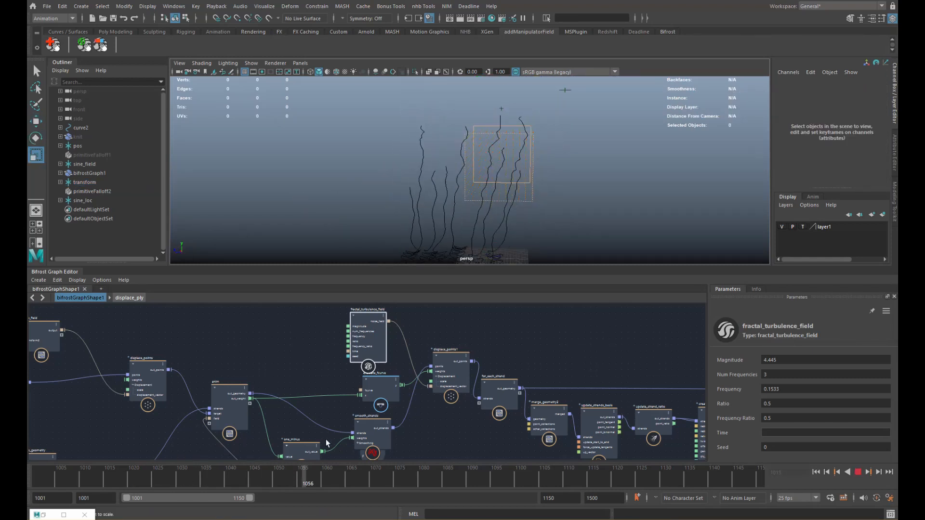
{"action": "left_click_drag", "start_coordinate": [524, 175], "coordinate": [491, 192], "text": "alt"}
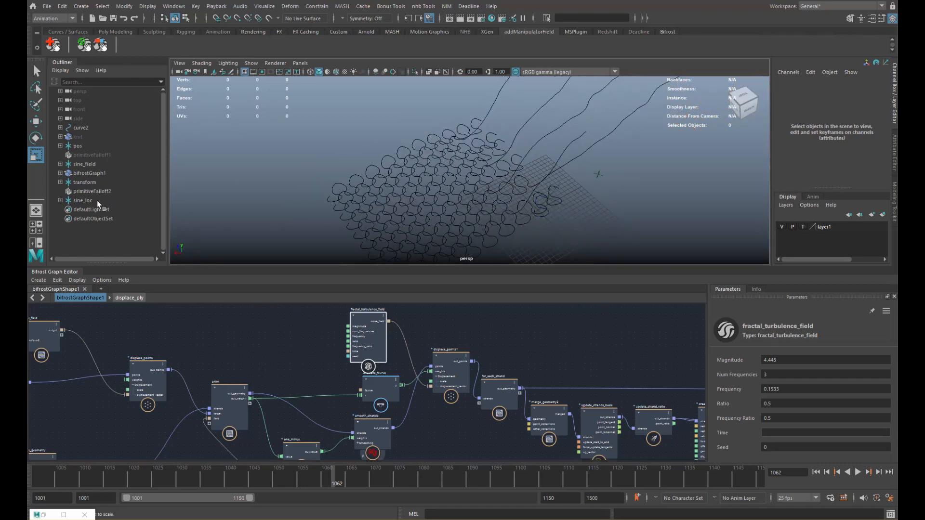
- Set bifrostGraph1's Num X and Num Z to 20, then play and scrub back to frame 1060
{"action": "scroll", "coordinate": [386, 155], "scroll_direction": "down", "scroll_amount": 5}
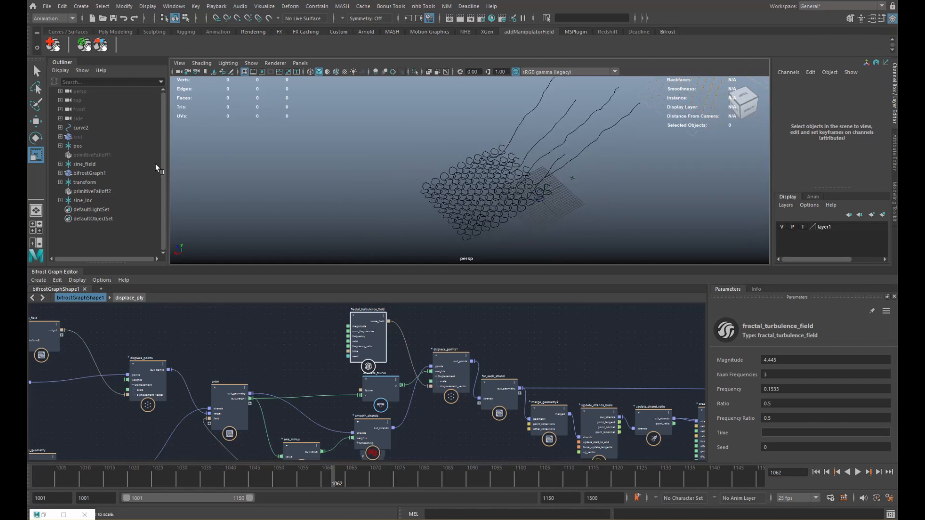
{"action": "left_click", "coordinate": [80, 146]}
{"action": "left_click", "coordinate": [83, 201]}
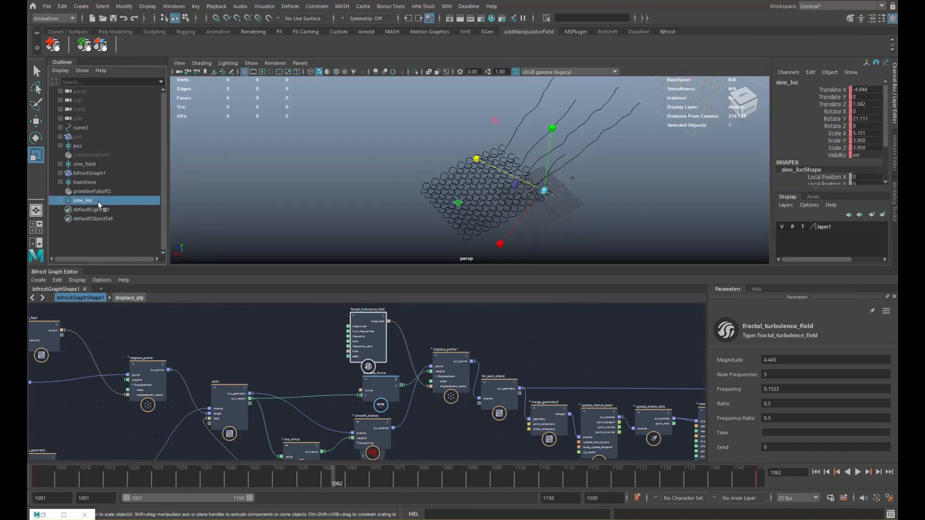
{"action": "left_click", "coordinate": [95, 173]}
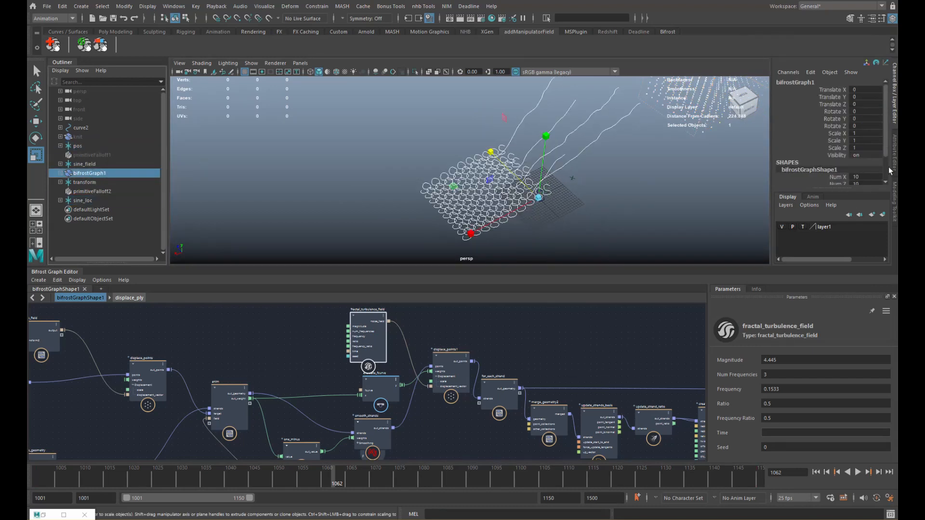
{"action": "scroll", "coordinate": [889, 159], "scroll_direction": "down", "scroll_amount": 2}
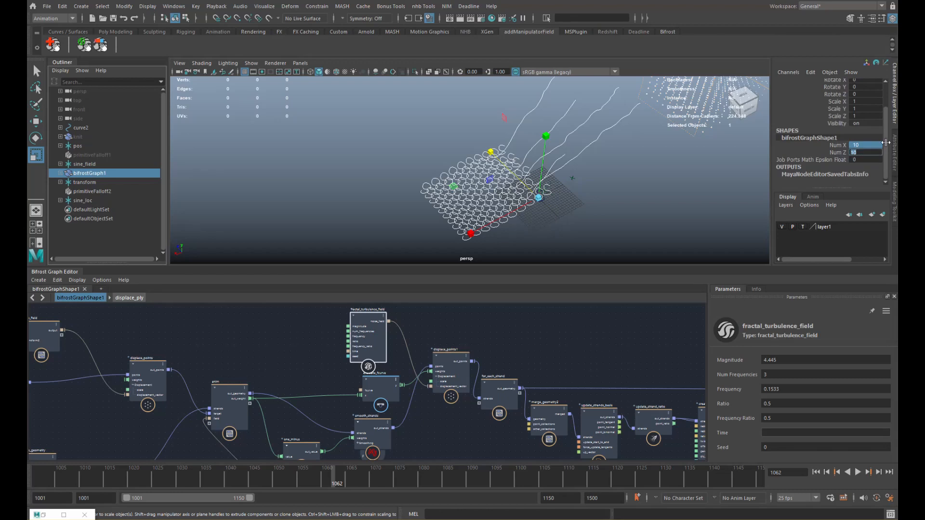
{"action": "key", "text": "Return"}
{"action": "type", "text": "20"}
{"action": "key", "text": "Return"}
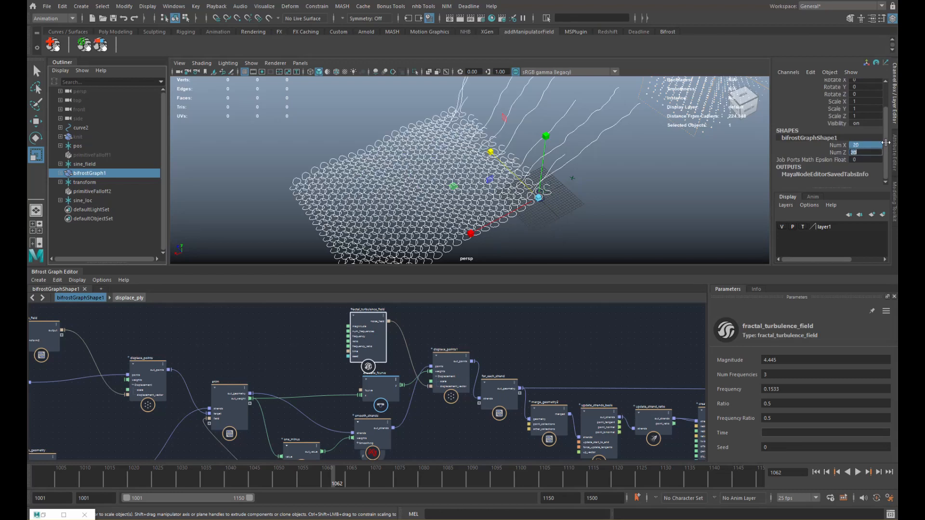
{"action": "key", "text": "alt+v"}
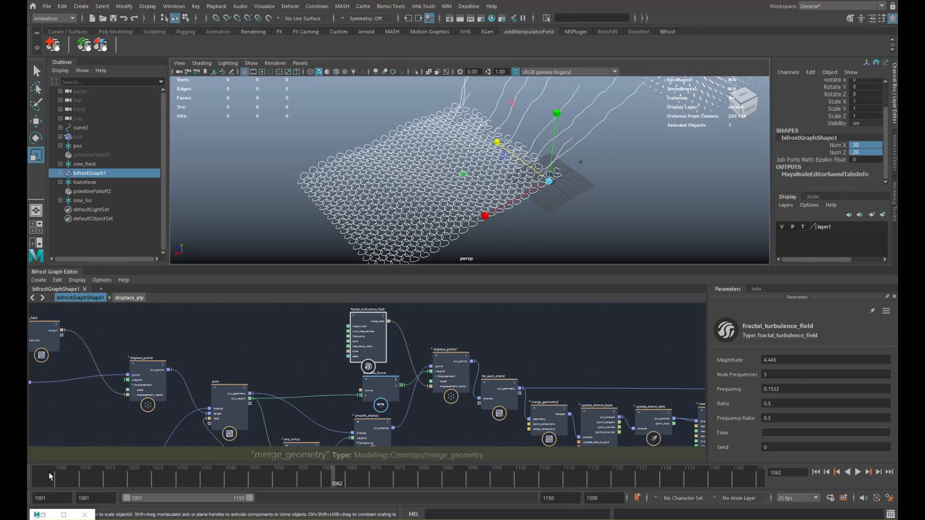
{"action": "left_click_drag", "start_coordinate": [404, 472], "coordinate": [327, 479]}
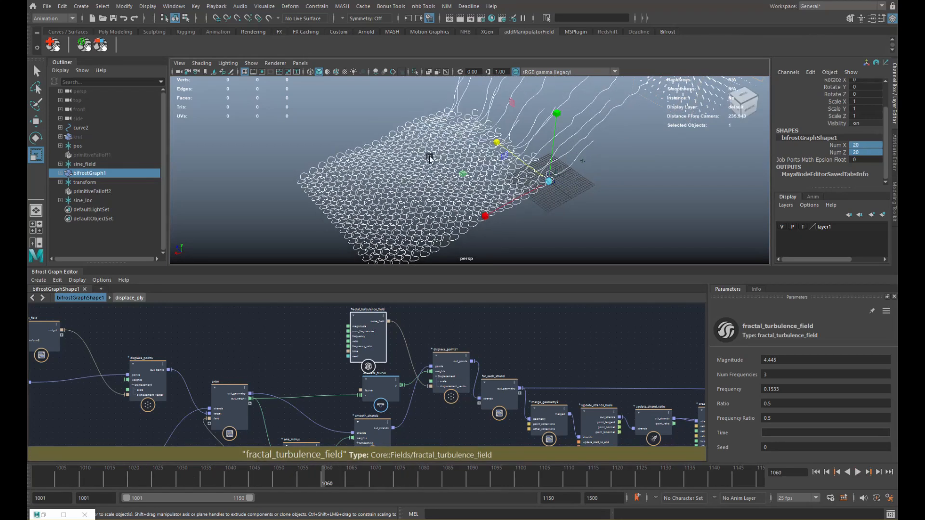
- Deselect everything and create a polygon cube from the Create menu
{"action": "left_click", "coordinate": [533, 222]}
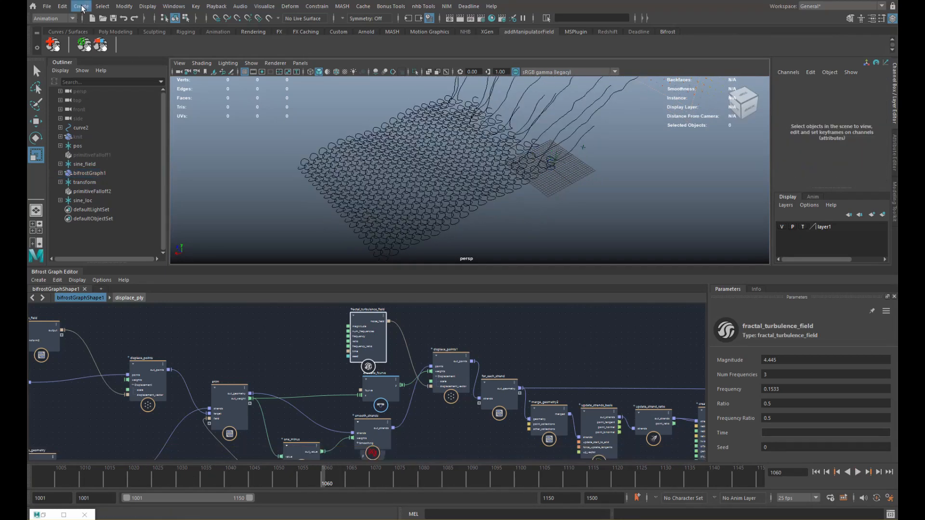
{"action": "left_click", "coordinate": [82, 9]}
{"action": "mouse_move", "coordinate": [145, 38]}
{"action": "left_click", "coordinate": [222, 51]}
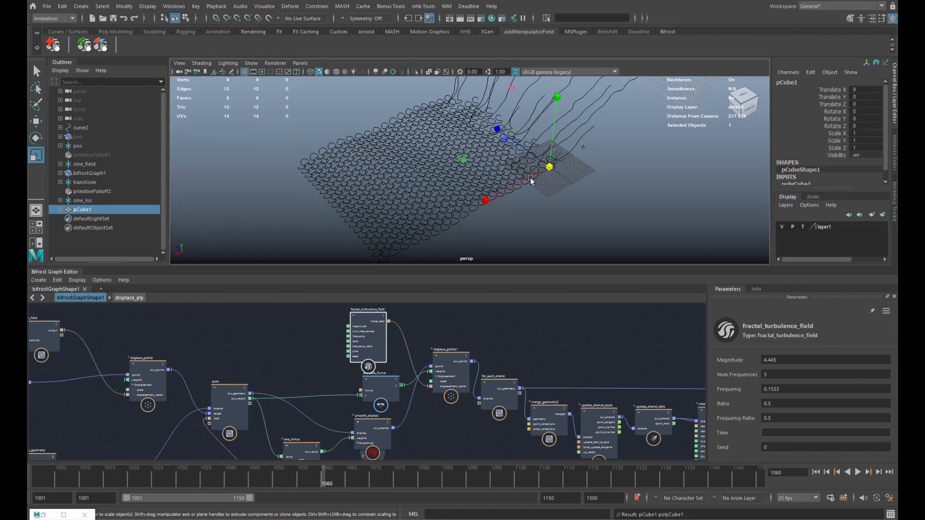
- Scale the cube up to about 37.5 and select its left and right faces
{"action": "left_click_drag", "start_coordinate": [549, 167], "coordinate": [636, 172]}
{"action": "key", "text": "q"}
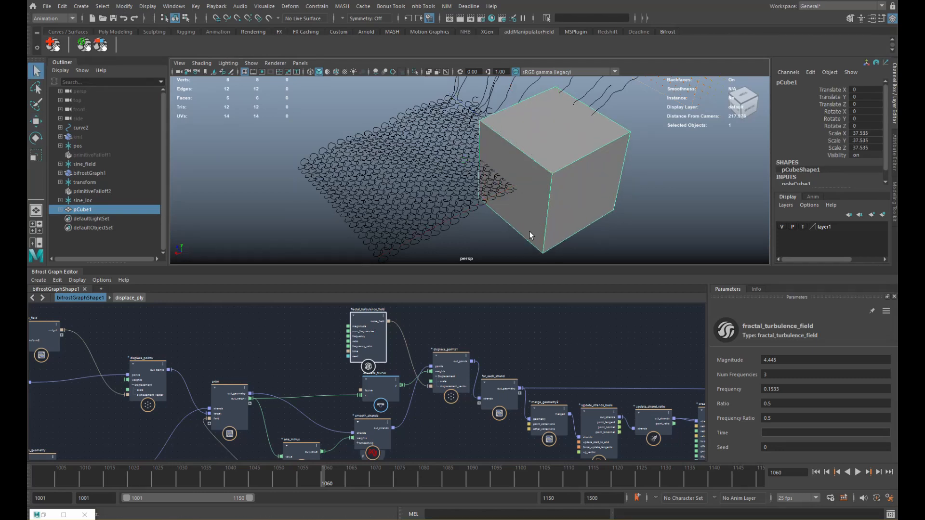
{"action": "right_click_drag", "start_coordinate": [530, 235], "coordinate": [532, 251]}
{"action": "left_click", "coordinate": [539, 221]}
{"action": "key", "text": "r"}
{"action": "left_click_drag", "start_coordinate": [589, 165], "coordinate": [529, 217], "text": "alt"}
{"action": "left_click", "coordinate": [475, 200]}
{"action": "key", "text": "q"}
- Move the cube over the fabric in X and Z and scale it to about 55
{"action": "right_click_drag", "start_coordinate": [531, 217], "coordinate": [560, 209]}
{"action": "key", "text": "w"}
{"action": "mouse_move", "coordinate": [560, 209]}
{"action": "left_mouse_down", "text": "alt"}
{"action": "mouse_move", "coordinate": [575, 225]}
{"action": "mouse_move", "coordinate": [559, 196]}
{"action": "left_mouse_up", "text": "alt"}
{"action": "left_click_drag", "start_coordinate": [492, 178], "coordinate": [473, 153]}
{"action": "key", "text": "r"}
{"action": "key", "text": "w"}
{"action": "left_click_drag", "start_coordinate": [386, 156], "coordinate": [452, 166], "text": "alt"}
{"action": "key", "text": "r"}
{"action": "key", "text": "w"}
{"action": "left_click_drag", "start_coordinate": [460, 169], "coordinate": [445, 154], "text": "alt"}
{"action": "key", "text": "r"}
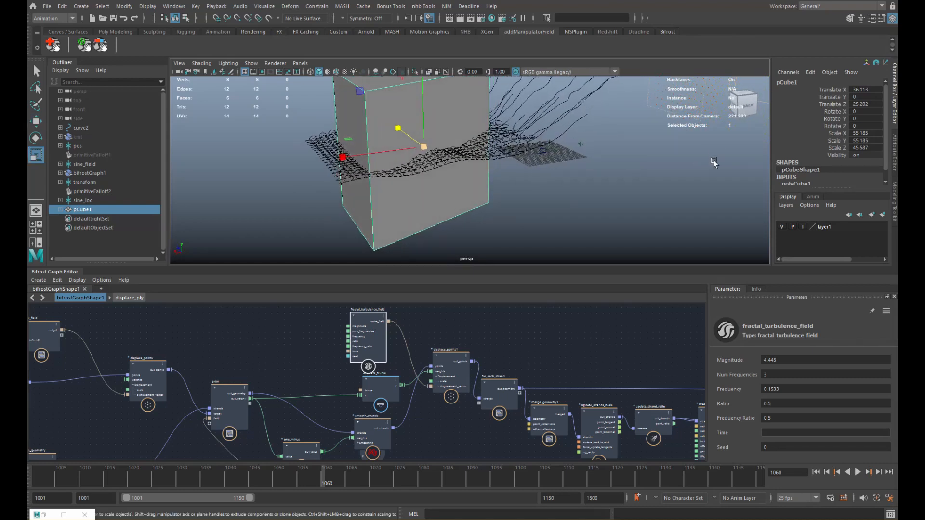
- Turn off Shading in the cube's Drawing Overrides so it shows as wireframe
{"action": "key", "text": "ctrl+a"}
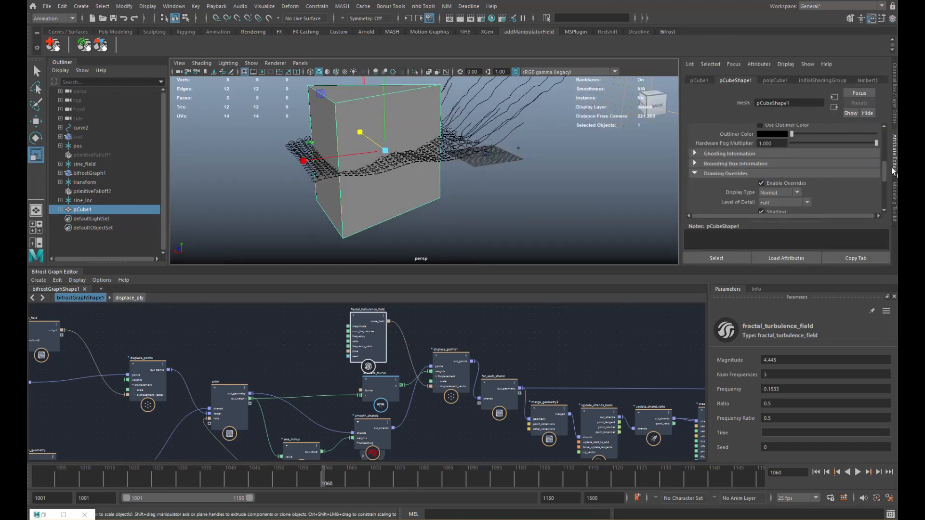
{"action": "scroll", "coordinate": [861, 183], "scroll_direction": "down", "scroll_amount": 3}
{"action": "left_click", "coordinate": [779, 165]}
{"action": "scroll", "coordinate": [484, 191], "scroll_direction": "up", "scroll_amount": 5}
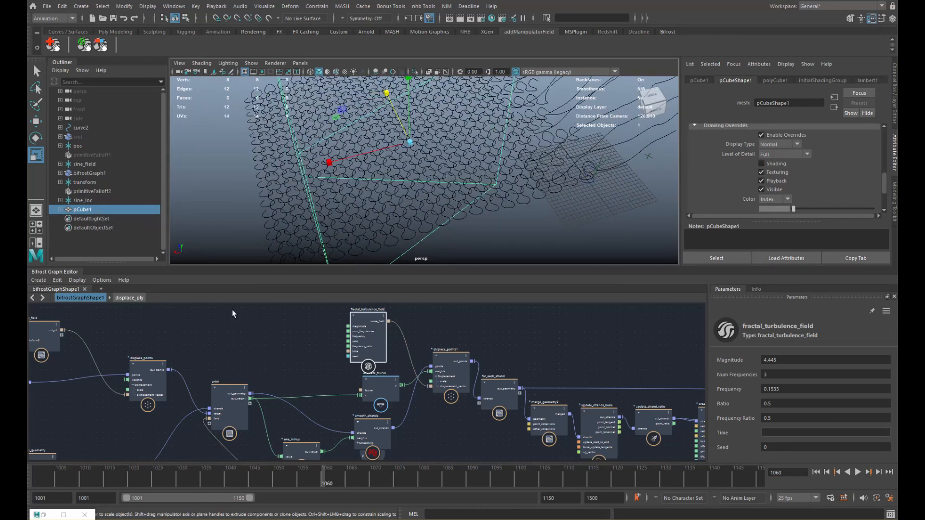
- Drag pCube1 into an empty area of the Bifrost graph as a pCubeShape1 node
{"action": "middle_click_drag", "start_coordinate": [223, 328], "coordinate": [331, 333], "text": "alt"}
{"action": "middle_click_drag", "start_coordinate": [223, 375], "coordinate": [308, 329], "text": "alt"}
{"action": "middle_click_drag", "start_coordinate": [254, 339], "coordinate": [354, 350], "text": "alt"}
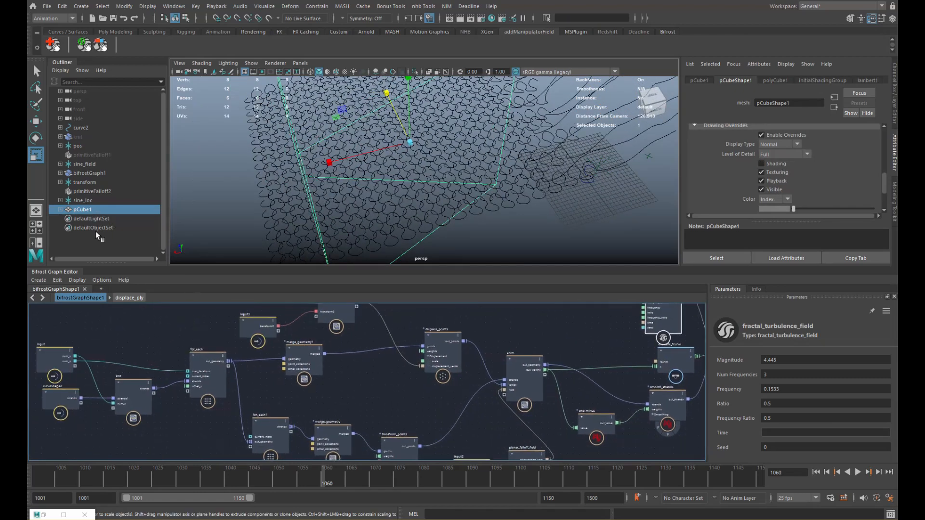
{"action": "middle_click_drag", "start_coordinate": [163, 337], "coordinate": [252, 365]}
- Place pCubeShape1 below the knit node and wire its mesh into for_each
{"action": "scroll", "coordinate": [261, 346], "scroll_direction": "up", "scroll_amount": 3}
{"action": "left_click_drag", "start_coordinate": [189, 395], "coordinate": [178, 409]}
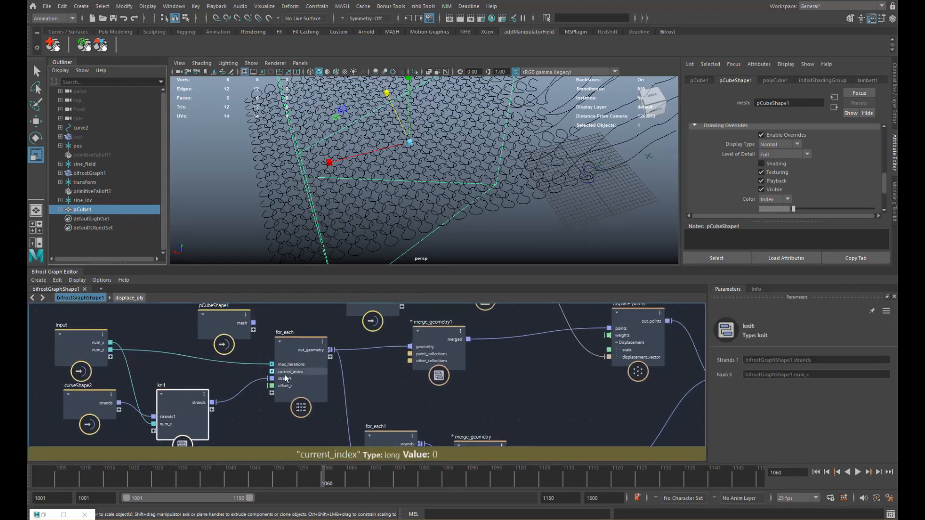
{"action": "left_click_drag", "start_coordinate": [293, 373], "coordinate": [262, 380]}
{"action": "left_click_drag", "start_coordinate": [218, 323], "coordinate": [182, 318]}
{"action": "middle_click_drag", "start_coordinate": [263, 355], "coordinate": [276, 330], "text": "alt"}
{"action": "left_click_drag", "start_coordinate": [206, 308], "coordinate": [192, 401]}
{"action": "middle_click_drag", "start_coordinate": [206, 351], "coordinate": [203, 323], "text": "alt"}
{"action": "left_click_drag", "start_coordinate": [186, 354], "coordinate": [189, 377]}
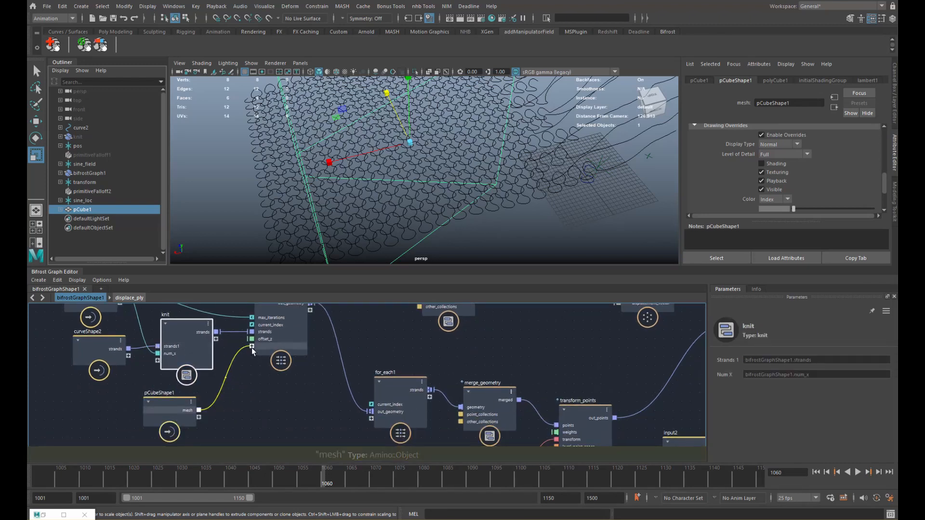
- Dive into the for_each compound and reposition the set_point_position node
{"action": "double_click", "coordinate": [279, 357]}
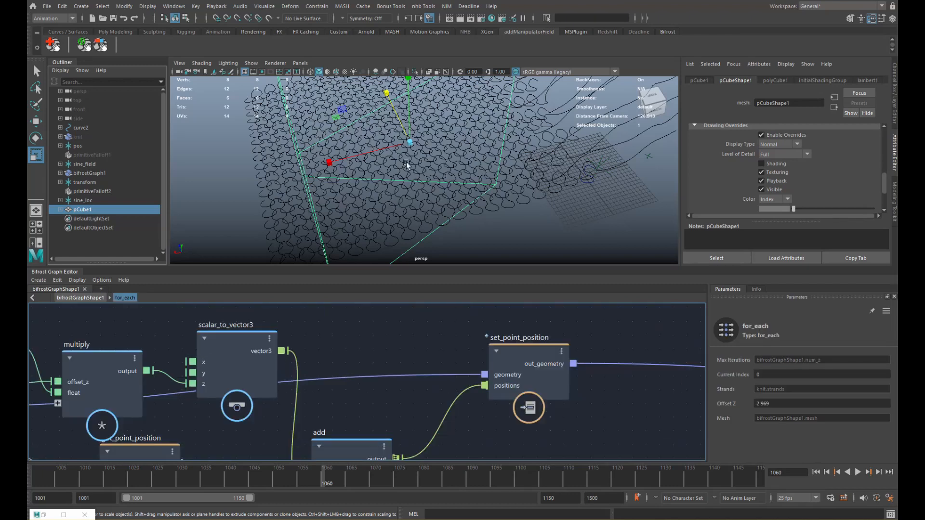
{"action": "scroll", "coordinate": [417, 360], "scroll_direction": "down", "scroll_amount": 10}
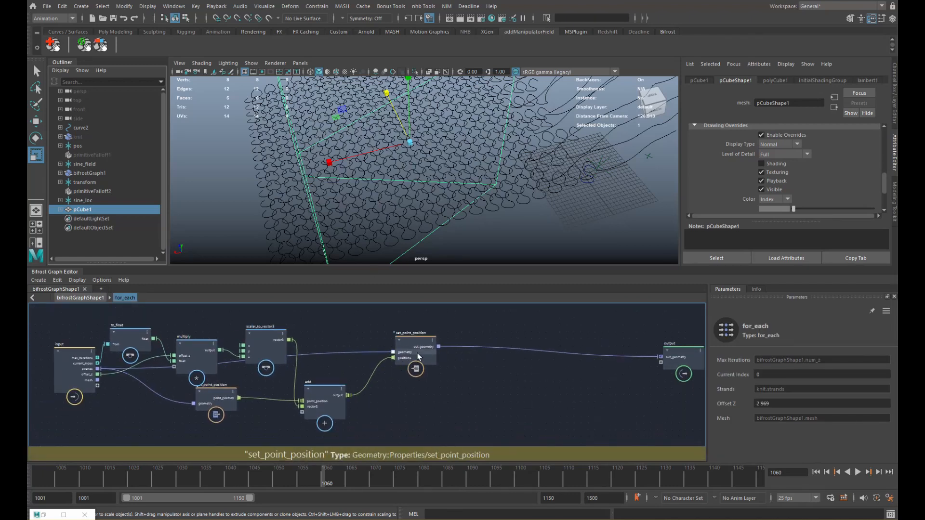
{"action": "left_click", "coordinate": [404, 357]}
{"action": "left_click_drag", "start_coordinate": [404, 357], "coordinate": [403, 364]}
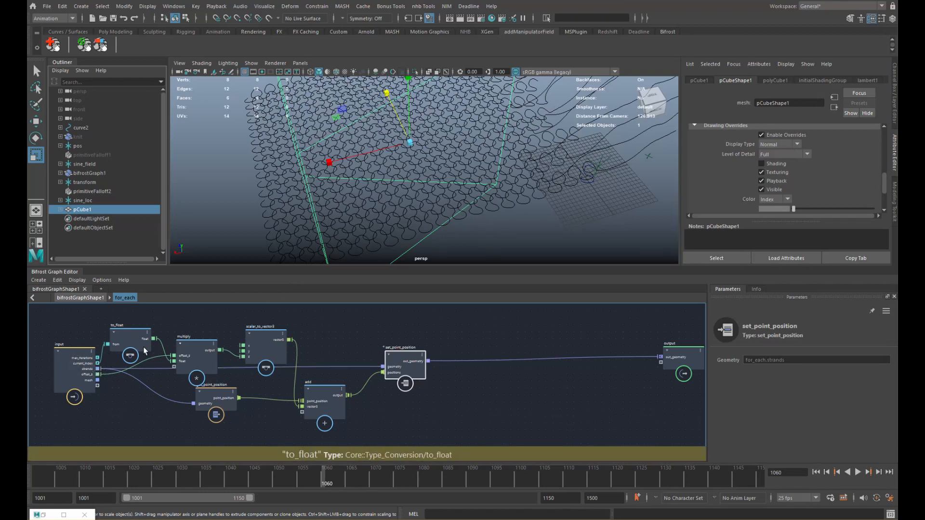
{"action": "left_click_drag", "start_coordinate": [412, 373], "coordinate": [418, 370]}
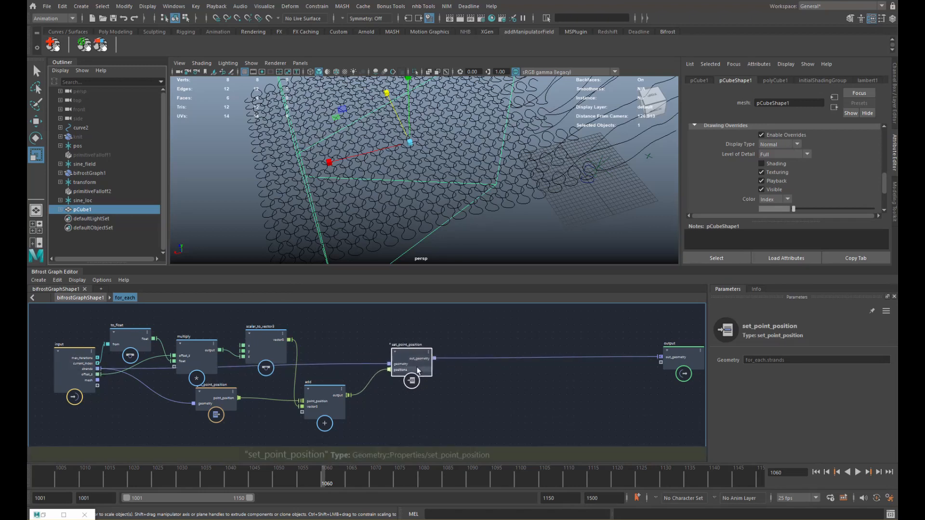
{"action": "middle_click_drag", "start_coordinate": [418, 369], "coordinate": [418, 348], "text": "alt"}
- Arrange the add and set_point_position nodes into a cleaner layout
{"action": "left_click_drag", "start_coordinate": [328, 381], "coordinate": [320, 391]}
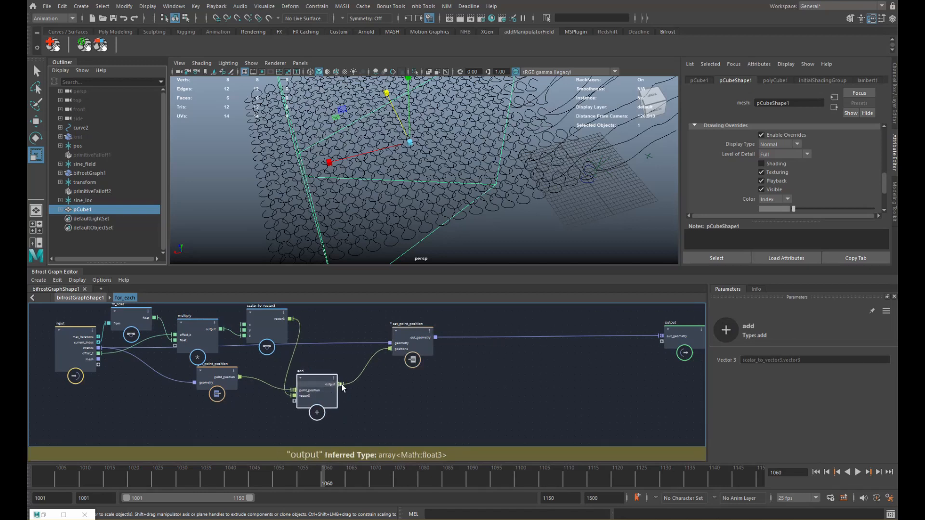
{"action": "middle_click_drag", "start_coordinate": [367, 392], "coordinate": [349, 378], "text": "alt"}
{"action": "right_click_drag", "start_coordinate": [389, 364], "coordinate": [396, 360], "text": "alt"}
{"action": "left_click_drag", "start_coordinate": [397, 329], "coordinate": [395, 335]}
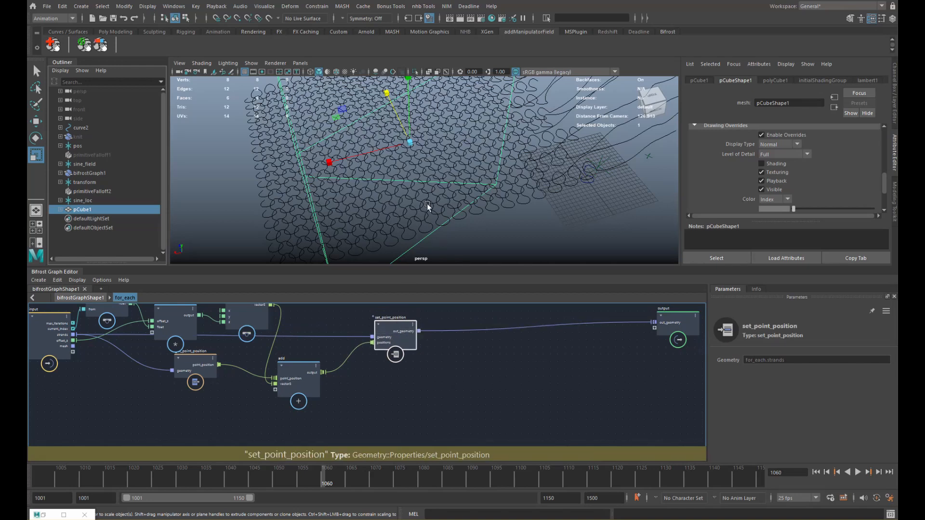
{"action": "middle_click_drag", "start_coordinate": [352, 358], "coordinate": [365, 339], "text": "alt"}
{"action": "scroll", "coordinate": [380, 364], "scroll_direction": "up", "scroll_amount": 1}
{"action": "middle_click_drag", "start_coordinate": [369, 381], "coordinate": [363, 399], "text": "alt"}
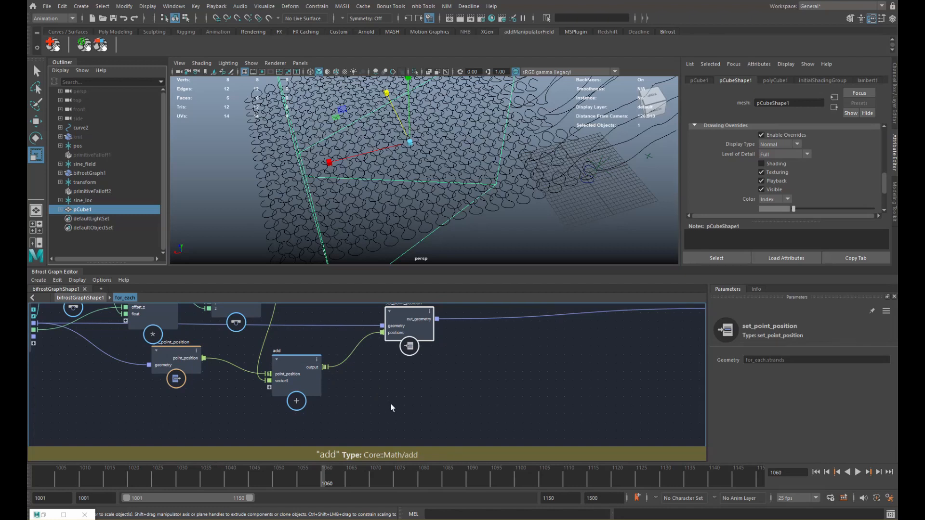
{"action": "middle_click_drag", "start_coordinate": [394, 400], "coordinate": [372, 385], "text": "alt"}
{"action": "scroll", "coordinate": [367, 387], "scroll_direction": "down", "scroll_amount": 1}
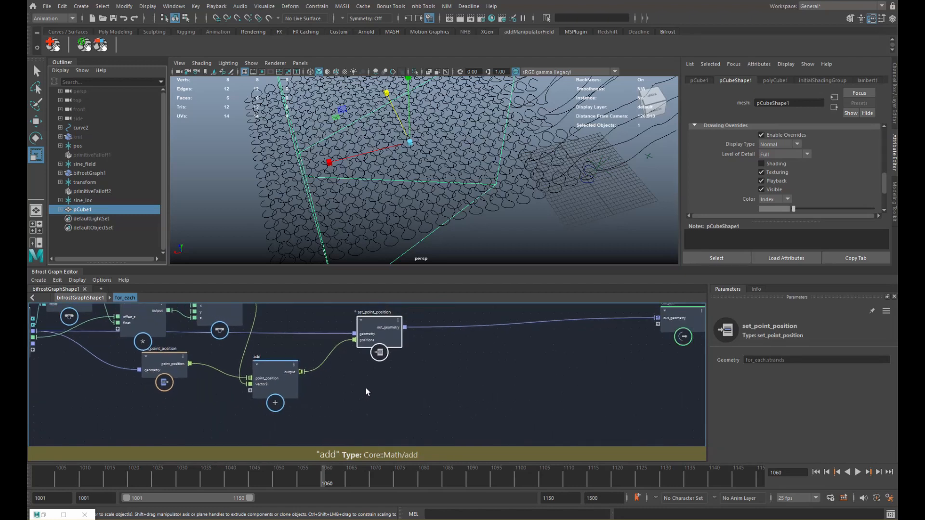
{"action": "key", "text": "Tab"}
- Add a construct_points node fed by add's output into point_position
{"action": "type", "text": "constru"}
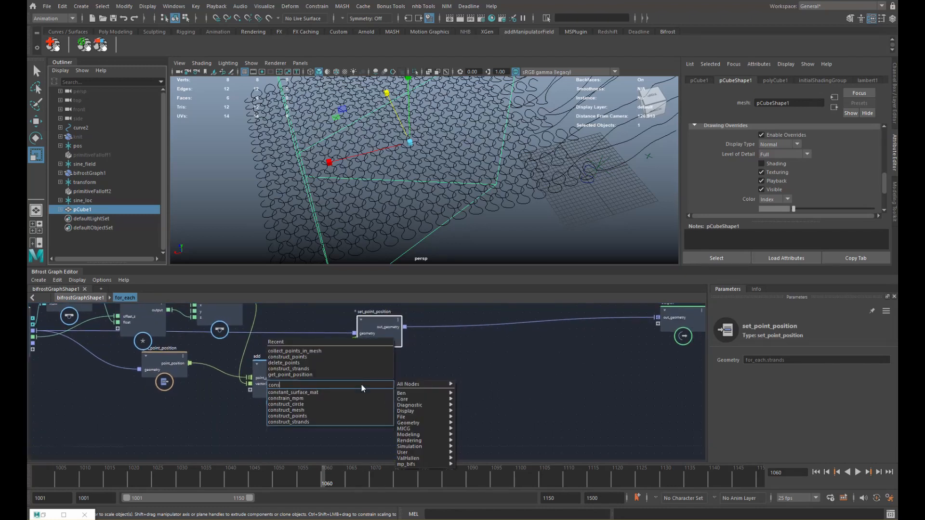
{"action": "key", "text": "Down"}
{"action": "key", "text": "Down"}
{"action": "key", "text": "Down"}
{"action": "key", "text": "Return"}
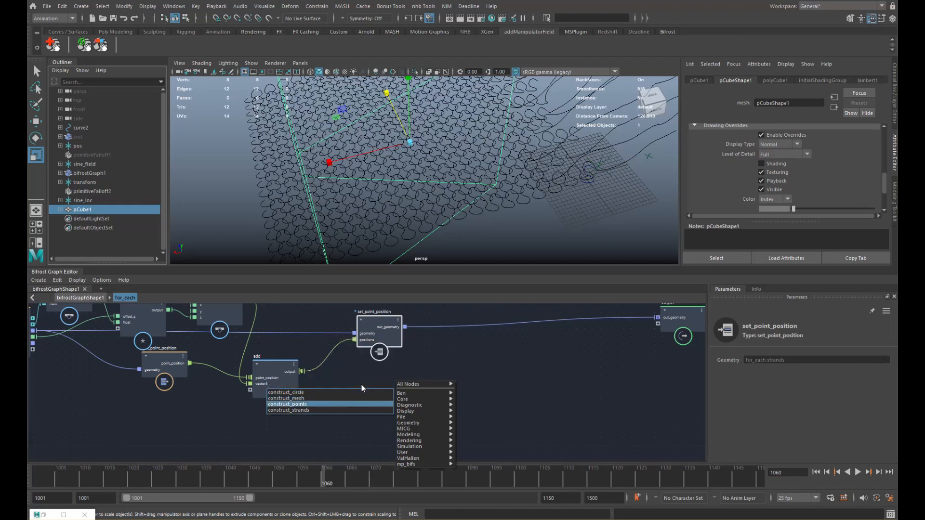
{"action": "left_click_drag", "start_coordinate": [302, 372], "coordinate": [353, 401]}
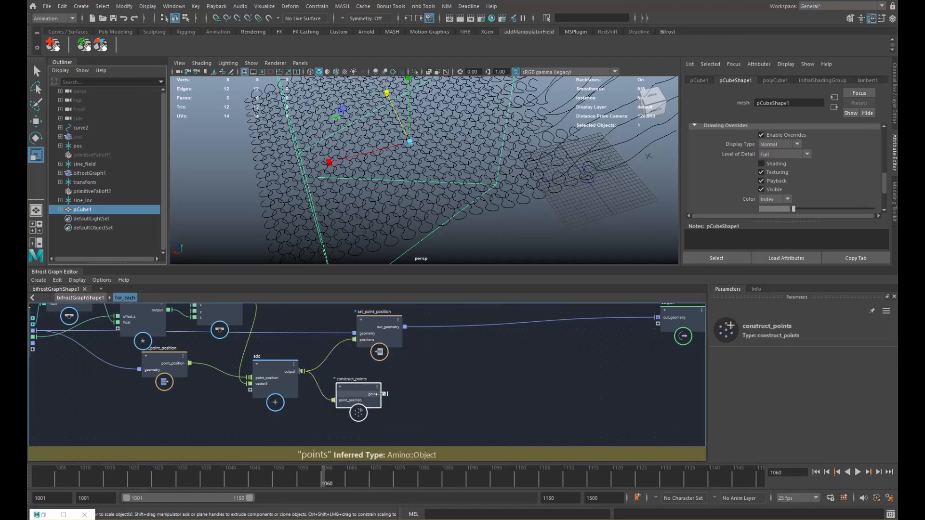
{"action": "middle_click_drag", "start_coordinate": [422, 395], "coordinate": [409, 390]}
- Add collect_points_in_mesh, feeding it the constructed points and the for_each mesh
{"action": "key", "text": "Tab"}
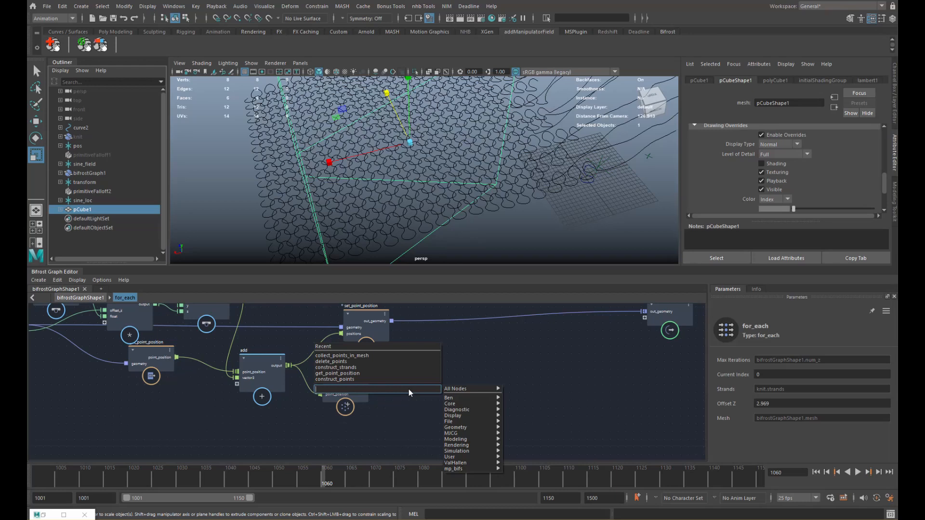
{"action": "type", "text": "coll"}
{"action": "key", "text": "Down"}
{"action": "key", "text": "Down"}
{"action": "key", "text": "Down"}
{"action": "key", "text": "Down"}
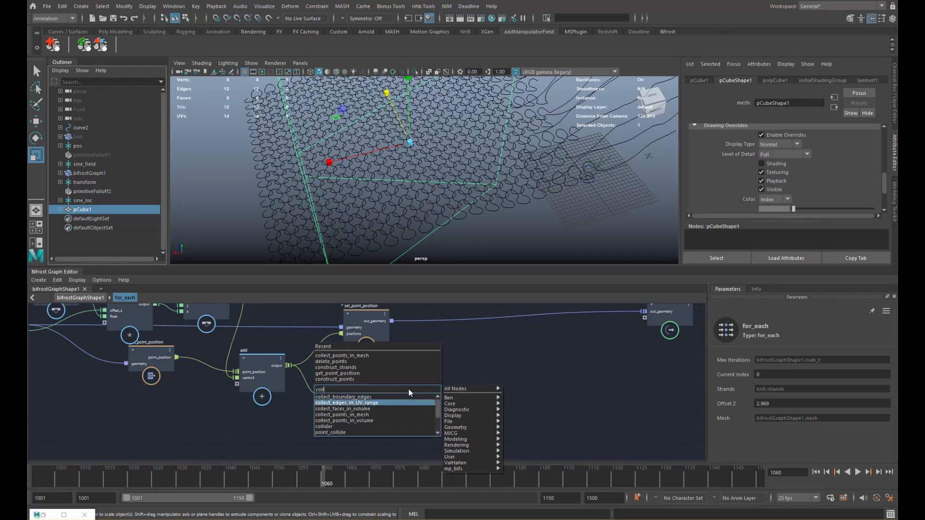
{"action": "key", "text": "Return"}
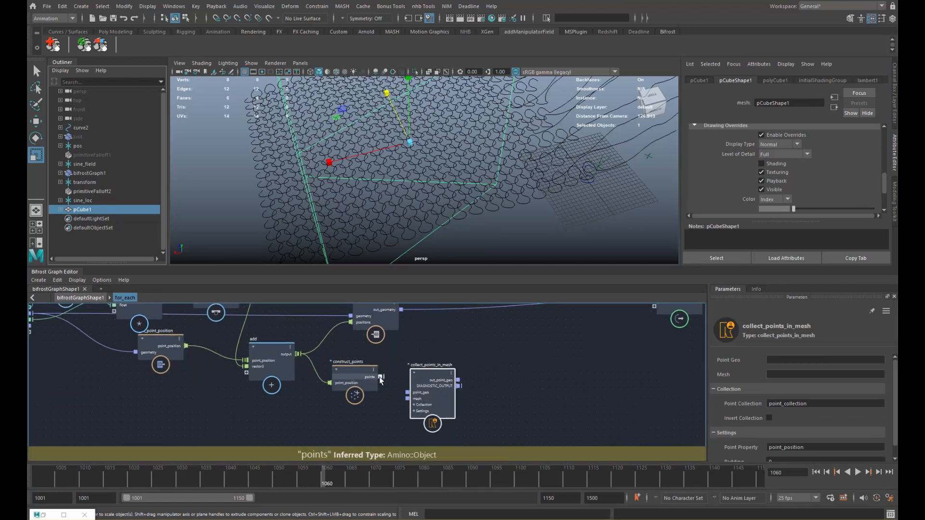
{"action": "left_click_drag", "start_coordinate": [380, 376], "coordinate": [408, 393]}
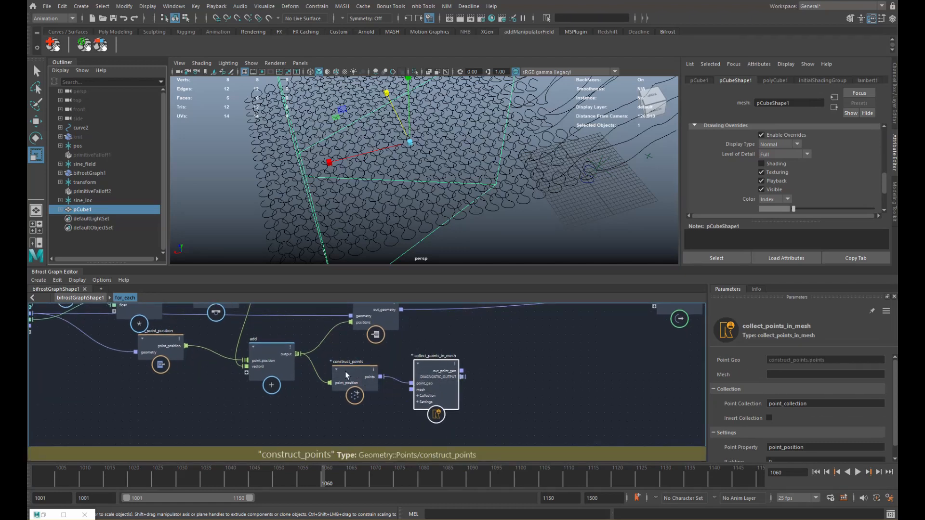
{"action": "middle_click_drag", "start_coordinate": [338, 372], "coordinate": [410, 378]}
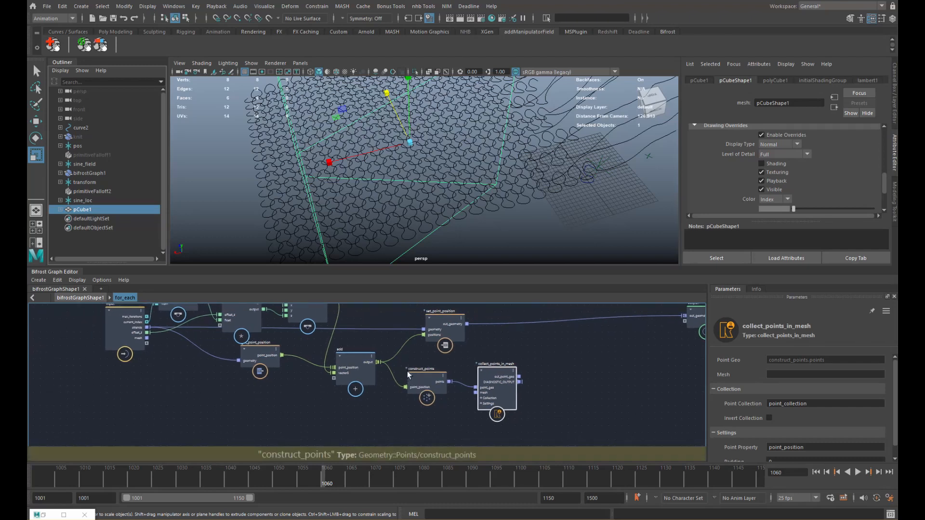
{"action": "left_click_drag", "start_coordinate": [146, 338], "coordinate": [495, 406]}
{"action": "middle_click_drag", "start_coordinate": [536, 369], "coordinate": [435, 358]}
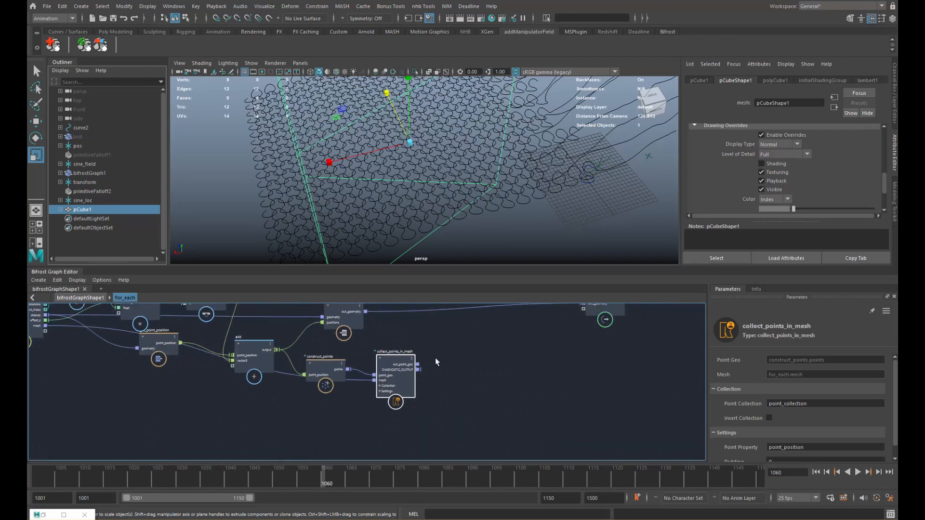
- Explode collect_points_in_mesh into an editable local compound
{"action": "scroll", "coordinate": [441, 362], "scroll_direction": "up", "scroll_amount": 3}
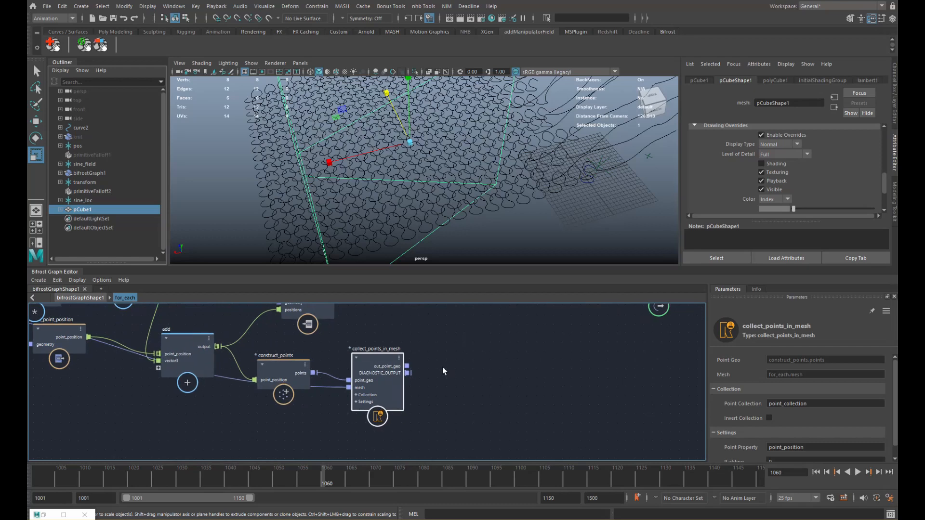
{"action": "right_click", "coordinate": [376, 355]}
{"action": "left_click", "coordinate": [409, 402]}
- Inside collect_points_in_mesh, expose point_array_in_mesh's out_indices as a compound output
{"action": "double_click", "coordinate": [376, 356]}
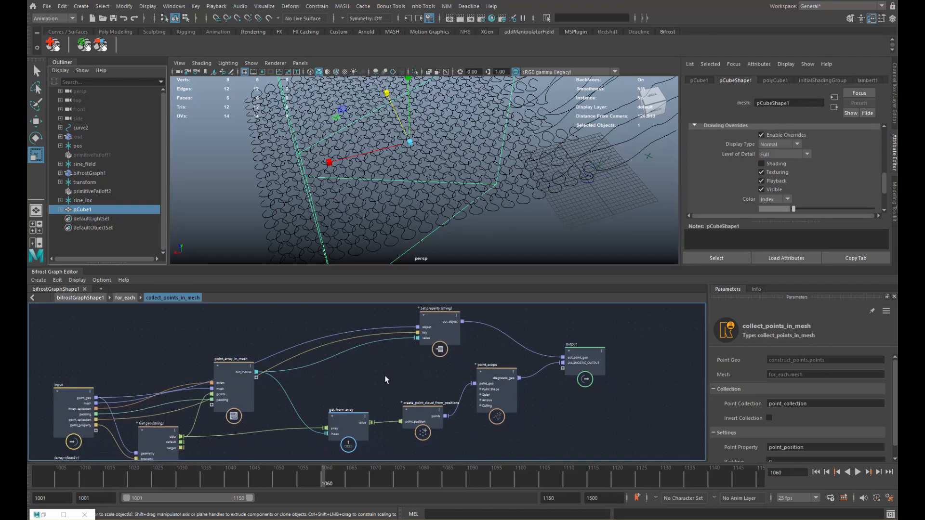
{"action": "left_click", "coordinate": [263, 396]}
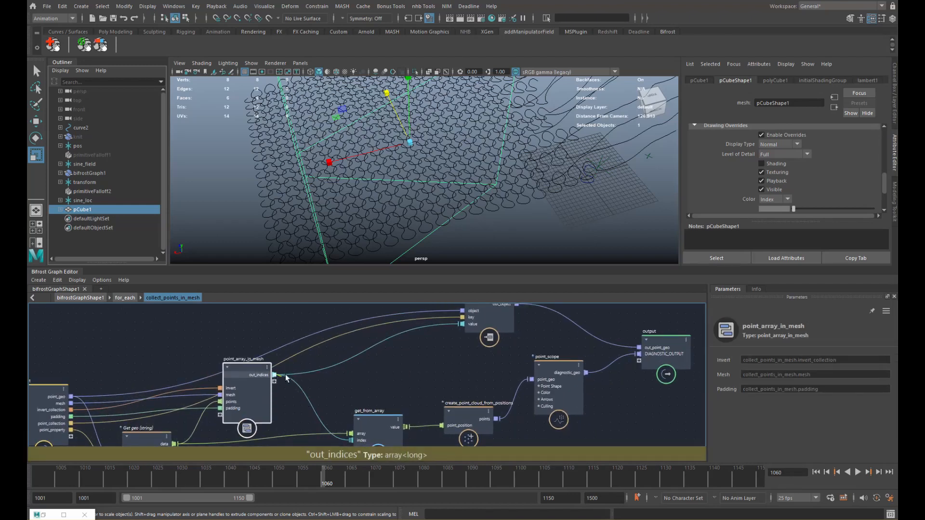
{"action": "left_click_drag", "start_coordinate": [286, 378], "coordinate": [645, 361]}
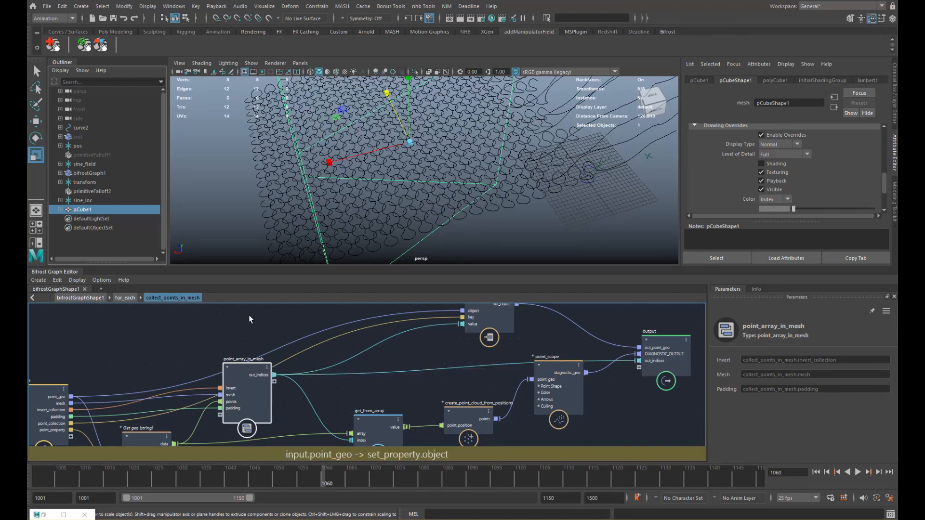
{"action": "left_click", "coordinate": [124, 298]}
- Add a delete_points node and feed it the in-mesh indices
{"action": "key", "text": "Tab"}
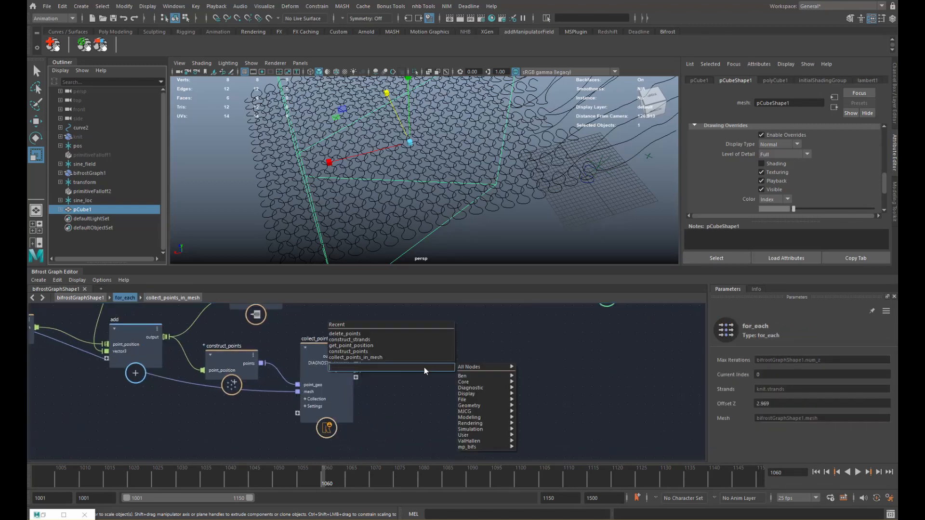
{"action": "type", "text": "del"}
{"action": "key", "text": "Down"}
{"action": "key", "text": "Down"}
{"action": "key", "text": "Down"}
{"action": "key", "text": "Down"}
{"action": "key", "text": "Down"}
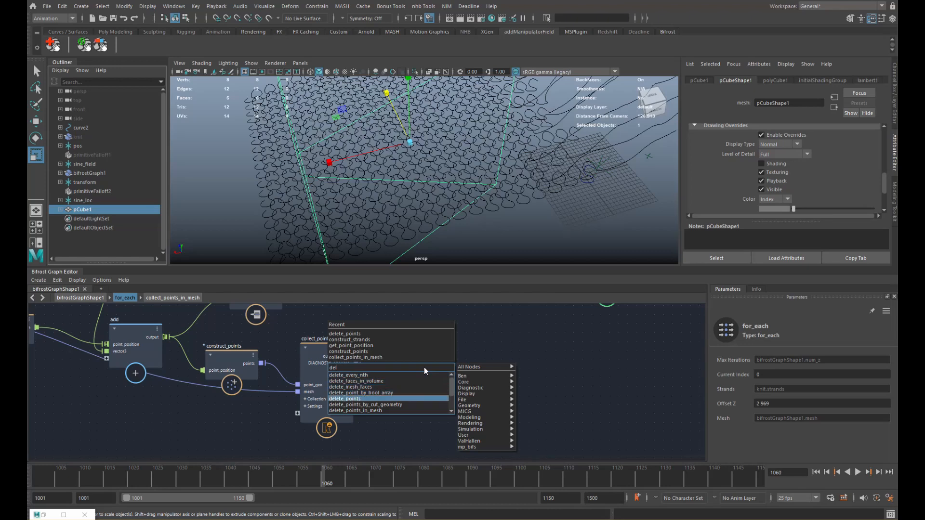
{"action": "key", "text": "Return"}
{"action": "left_click_drag", "start_coordinate": [420, 385], "coordinate": [426, 361]}
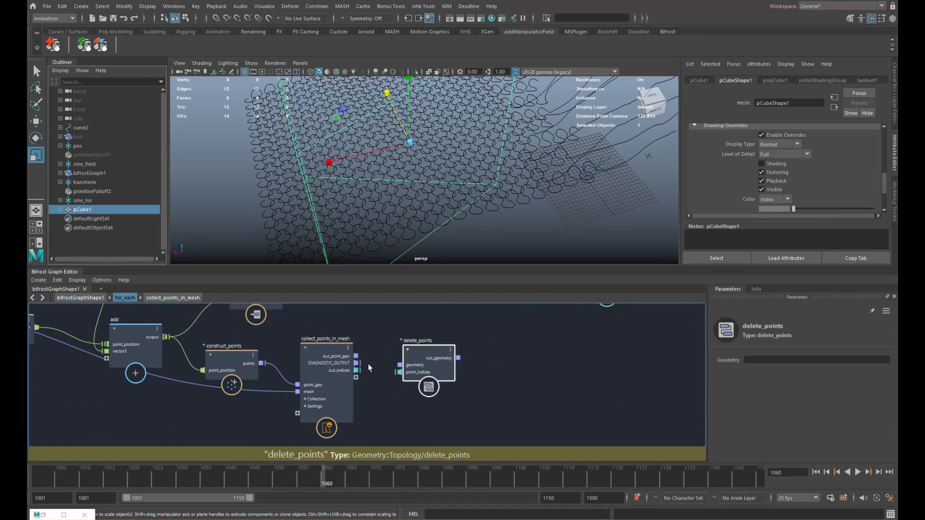
{"action": "left_click_drag", "start_coordinate": [357, 370], "coordinate": [403, 365]}
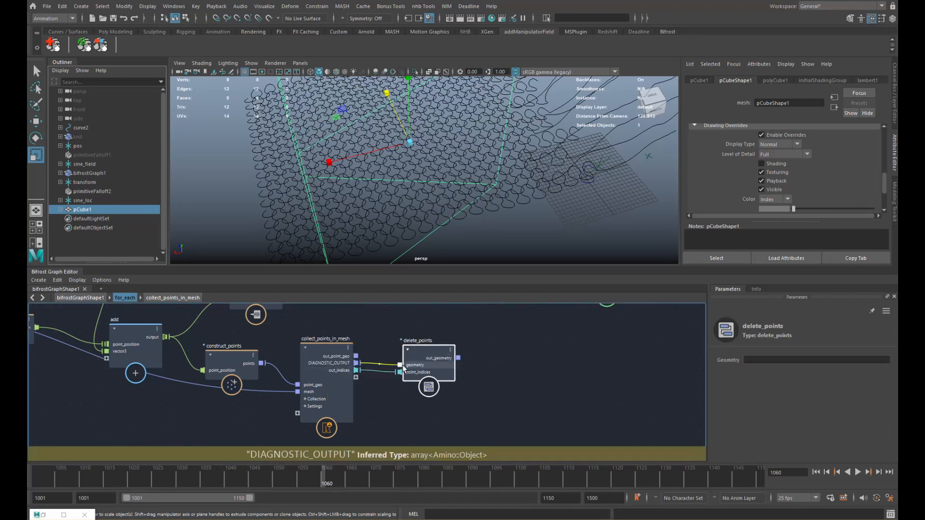
- Replace the mismatched DIAGNOSTIC_OUTPUT connection with out_point_geo into delete_points' geometry
{"action": "scroll", "coordinate": [461, 343], "scroll_direction": "down", "scroll_amount": 2}
{"action": "middle_click_drag", "start_coordinate": [419, 350], "coordinate": [382, 373], "text": "alt"}
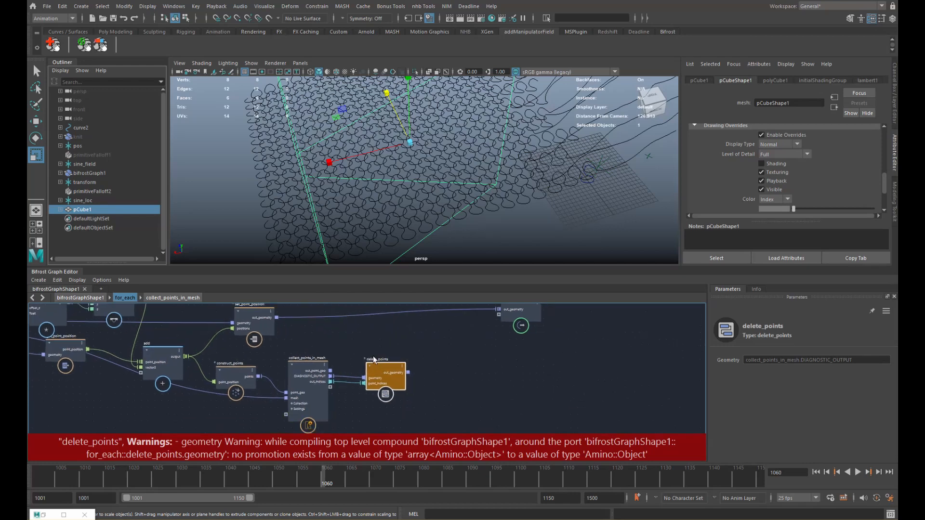
{"action": "scroll", "coordinate": [375, 359], "scroll_direction": "up", "scroll_amount": 1}
{"action": "left_click", "coordinate": [336, 381]}
{"action": "key", "text": "Delete"}
{"action": "left_click_drag", "start_coordinate": [321, 373], "coordinate": [390, 365]}
{"action": "middle_click_drag", "start_coordinate": [435, 350], "coordinate": [411, 367], "text": "alt"}
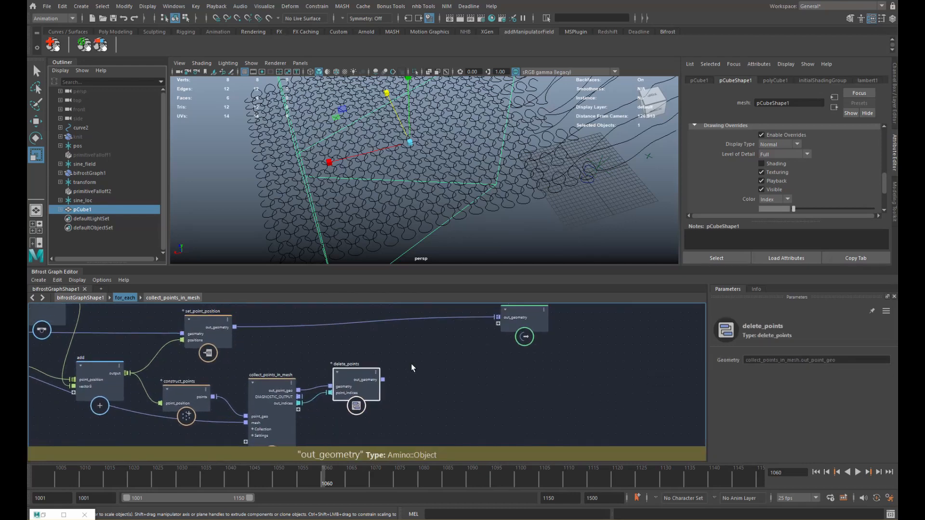
- Add get_point_position1 fed by the delete_points output
{"action": "key", "text": "Tab"}
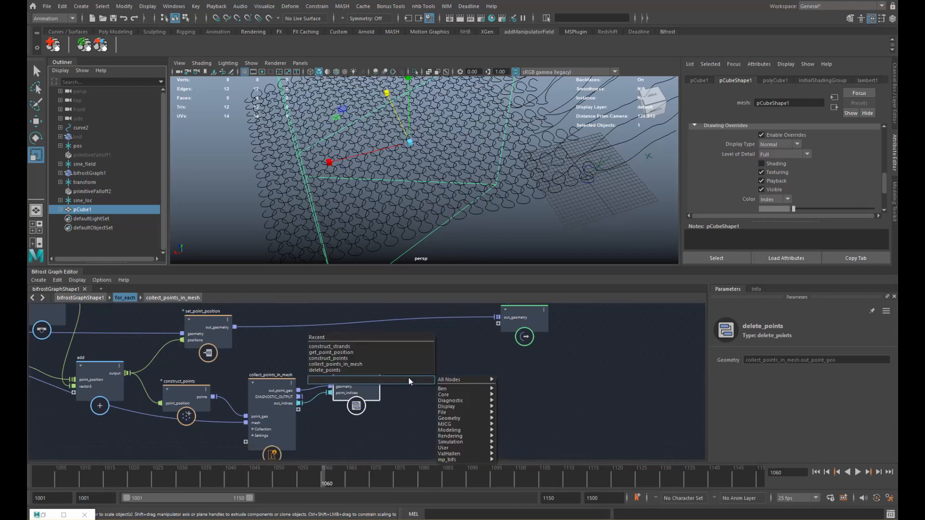
{"action": "type", "text": "gpp"}
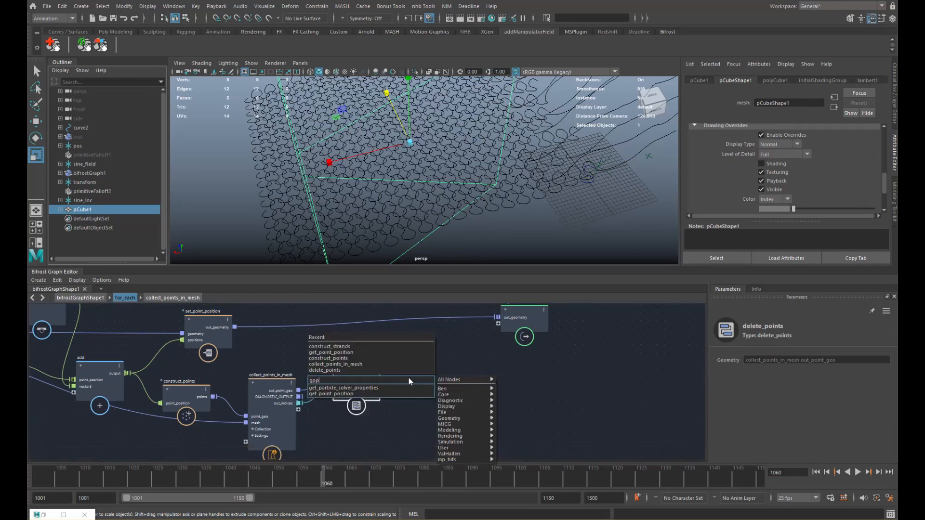
{"action": "key", "text": "Escape"}
{"action": "mouse_move", "coordinate": [397, 391]}
{"action": "left_mouse_down"}
{"action": "mouse_move", "coordinate": [427, 375]}
{"action": "mouse_move", "coordinate": [408, 385]}
{"action": "left_mouse_up"}
{"action": "left_click", "coordinate": [481, 381]}
- Add construct_strands to build strands from the remaining point positions
{"action": "key", "text": "Tab"}
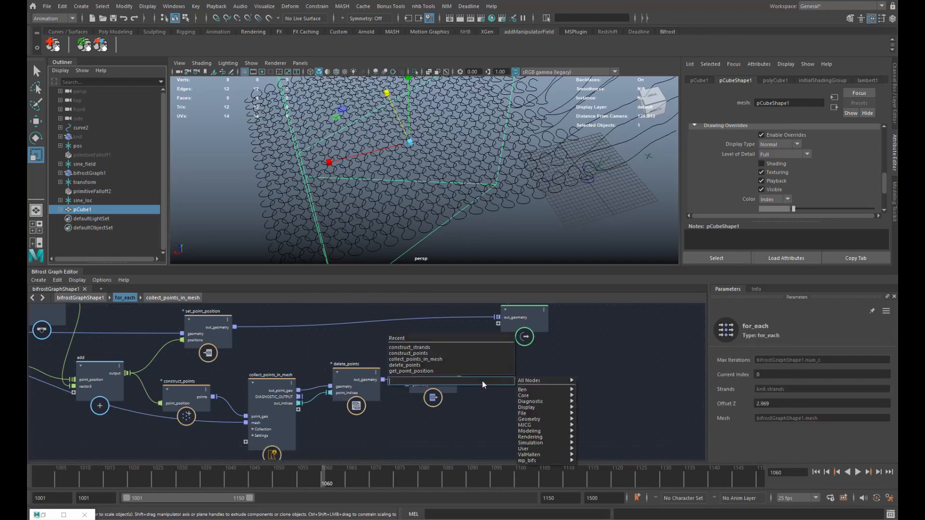
{"action": "type", "text": "con"}
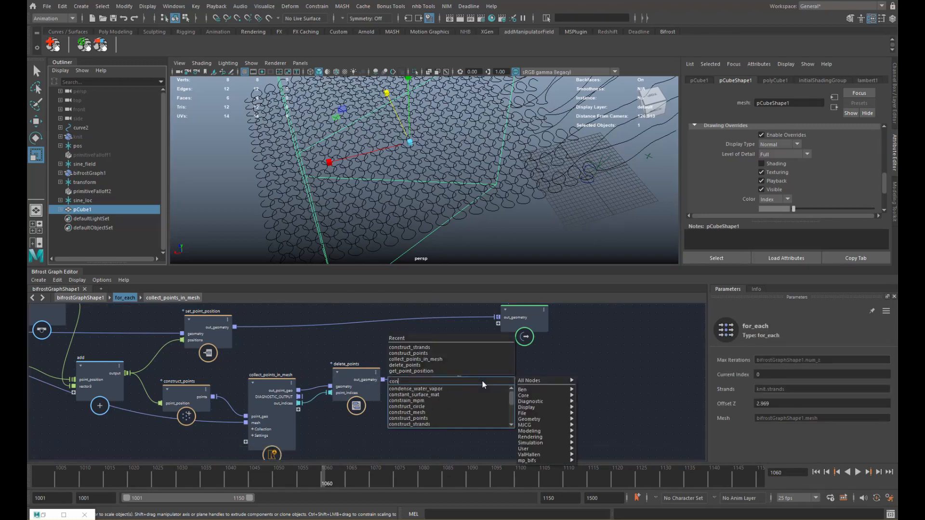
{"action": "key", "text": "Down"}
{"action": "key", "text": "Down"}
{"action": "key", "text": "Down"}
{"action": "key", "text": "Down"}
{"action": "key", "text": "Down"}
{"action": "key", "text": "Down"}
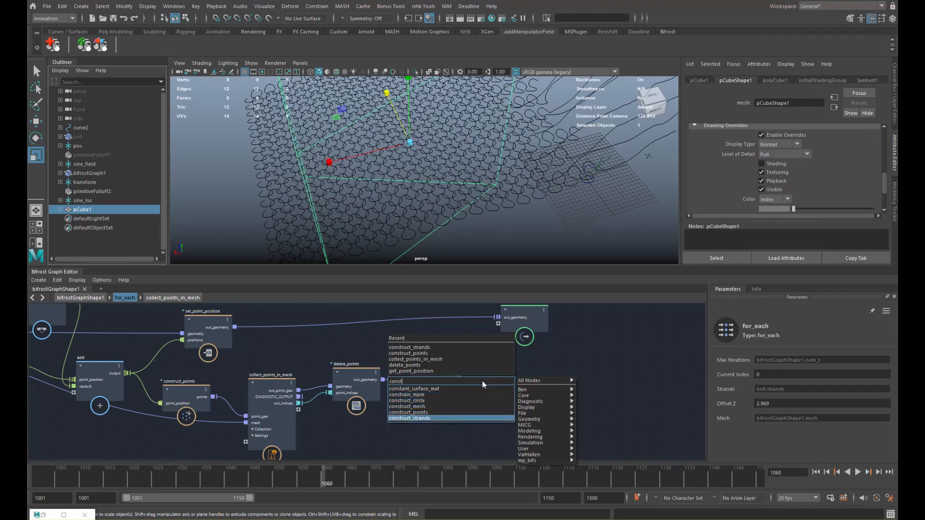
{"action": "key", "text": "Return"}
{"action": "left_click_drag", "start_coordinate": [469, 381], "coordinate": [607, 361]}
- Enable Invert Collection on collect_points_in_mesh and scrub back to frame 1030
{"action": "left_click", "coordinate": [292, 411]}
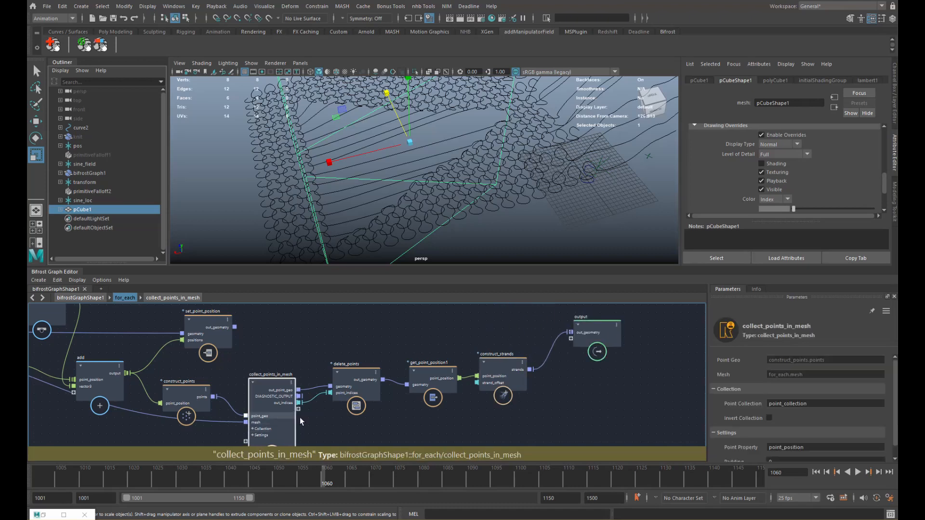
{"action": "left_click", "coordinate": [770, 418]}
{"action": "left_click_drag", "start_coordinate": [470, 199], "coordinate": [432, 172], "text": "alt"}
{"action": "scroll", "coordinate": [478, 198], "scroll_direction": "down", "scroll_amount": 4}
{"action": "scroll", "coordinate": [524, 178], "scroll_direction": "up", "scroll_amount": 3}
{"action": "left_click_drag", "start_coordinate": [56, 475], "coordinate": [188, 472]}
{"action": "scroll", "coordinate": [430, 178], "scroll_direction": "down", "scroll_amount": 5}
{"action": "left_click_drag", "start_coordinate": [430, 178], "coordinate": [487, 202], "text": "alt"}
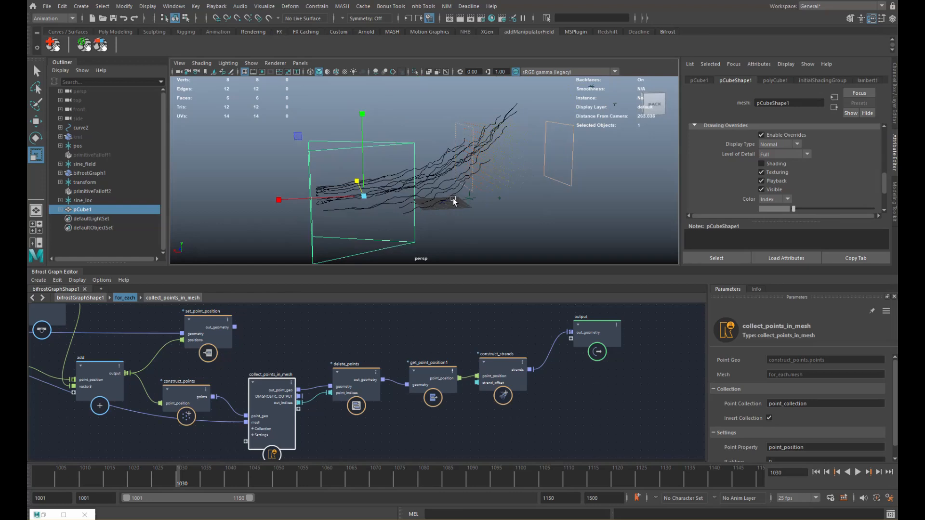
- Rotate and move the transform locator to reshape the trimmed strands
{"action": "left_click", "coordinate": [102, 183]}
{"action": "key", "text": "e"}
{"action": "left_click_drag", "start_coordinate": [527, 128], "coordinate": [518, 82]}
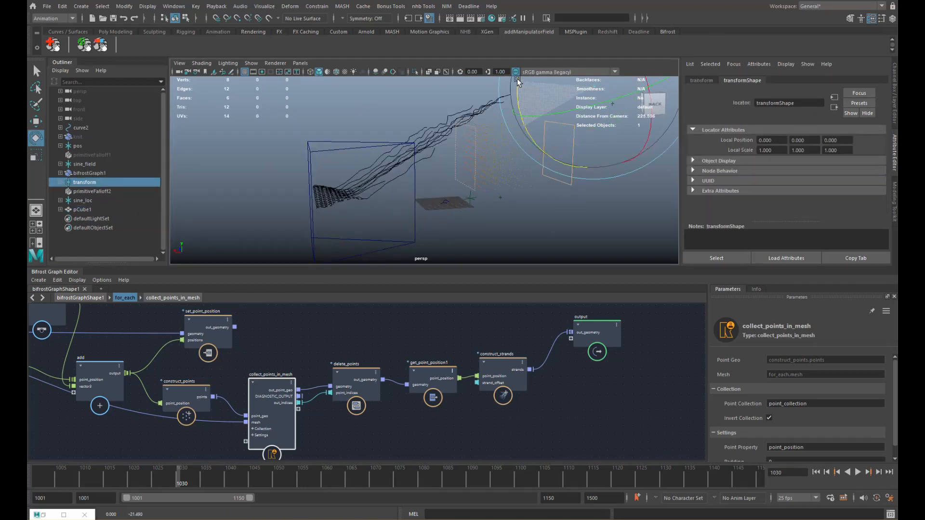
{"action": "middle_click_drag", "start_coordinate": [537, 117], "coordinate": [493, 130], "text": "alt"}
{"action": "key", "text": "w"}
{"action": "middle_click_drag", "start_coordinate": [609, 152], "coordinate": [595, 156]}
{"action": "middle_click_drag", "start_coordinate": [543, 112], "coordinate": [525, 140]}
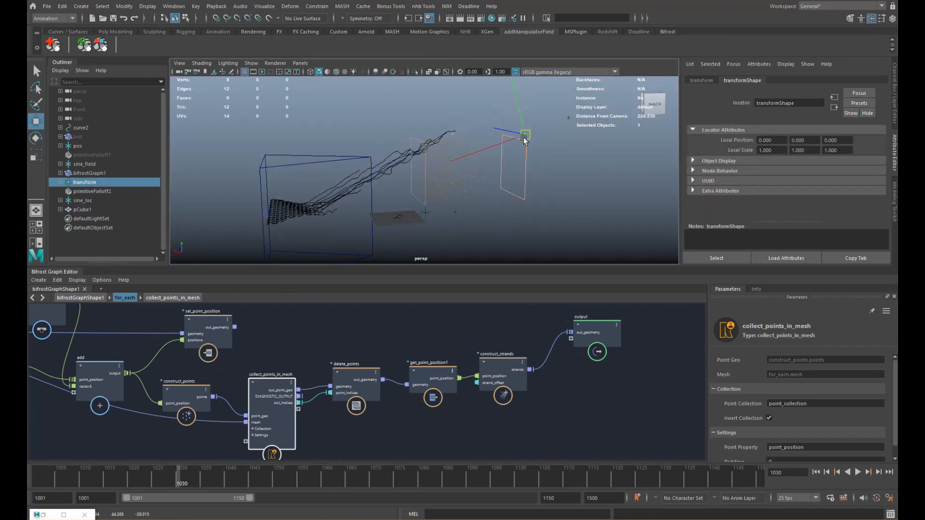
- Fine-tune the locator while reviewing strands across frames, then return to the graph's top level
{"action": "mouse_move", "coordinate": [84, 471]}
{"action": "left_mouse_down"}
{"action": "mouse_move", "coordinate": [243, 469]}
{"action": "mouse_move", "coordinate": [100, 477]}
{"action": "left_mouse_up"}
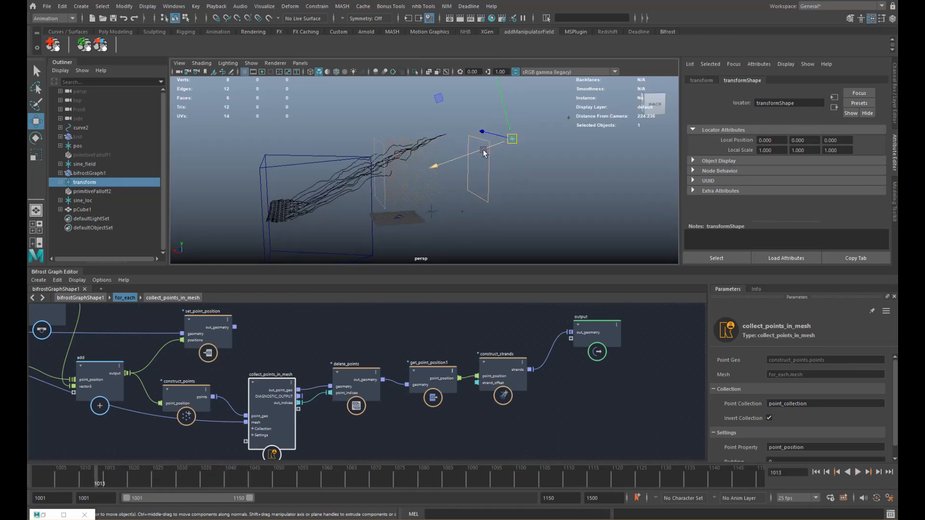
{"action": "middle_click_drag", "start_coordinate": [484, 152], "coordinate": [513, 146]}
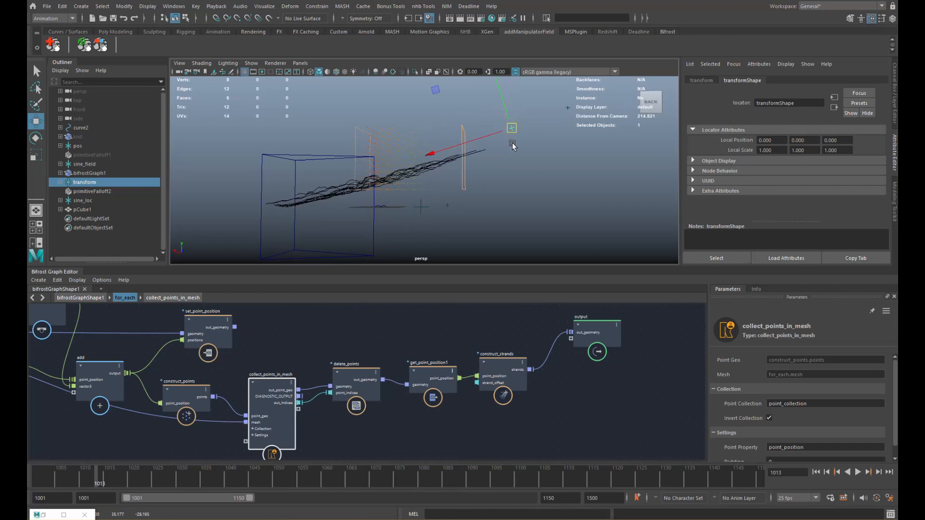
{"action": "left_click_drag", "start_coordinate": [512, 146], "coordinate": [541, 142], "text": "alt"}
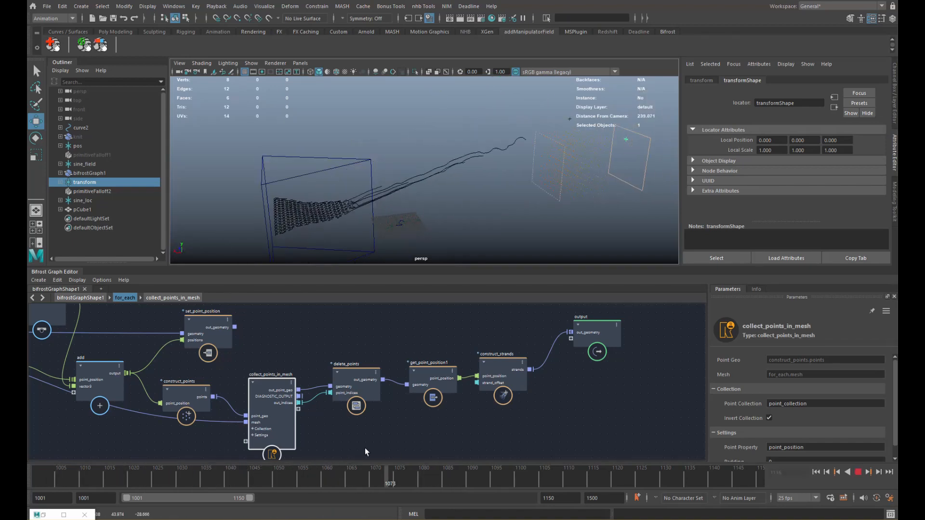
{"action": "left_click_drag", "start_coordinate": [365, 448], "coordinate": [282, 455]}
{"action": "left_click_drag", "start_coordinate": [361, 201], "coordinate": [444, 178], "text": "alt"}
{"action": "scroll", "coordinate": [448, 183], "scroll_direction": "up", "scroll_amount": 5}
{"action": "left_click", "coordinate": [112, 301]}
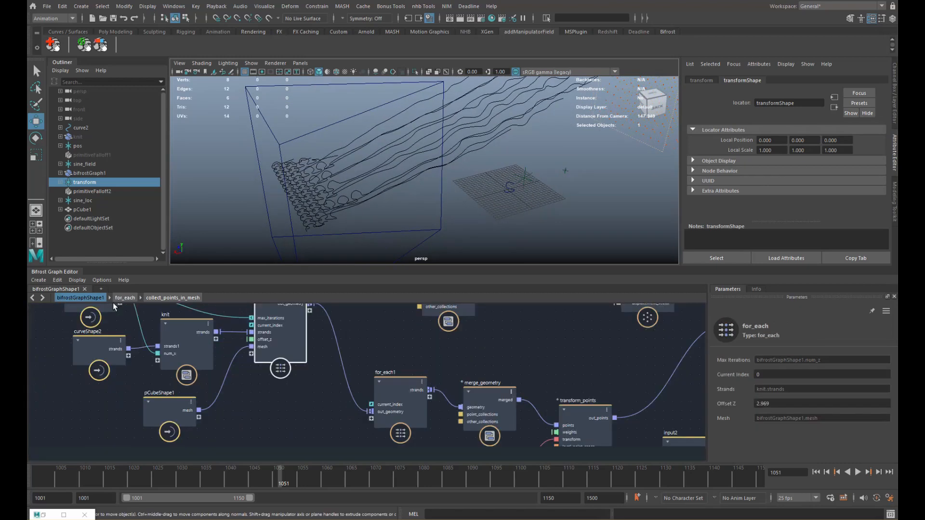
- Pan and zoom out the Bifrost graph to see the strand-processing nodes
{"action": "middle_click_drag", "start_coordinate": [440, 356], "coordinate": [194, 416], "text": "alt"}
{"action": "scroll", "coordinate": [428, 365], "scroll_direction": "down", "scroll_amount": 1}
{"action": "scroll", "coordinate": [398, 399], "scroll_direction": "down", "scroll_amount": 5}
{"action": "middle_click_drag", "start_coordinate": [393, 384], "coordinate": [244, 400], "text": "alt"}
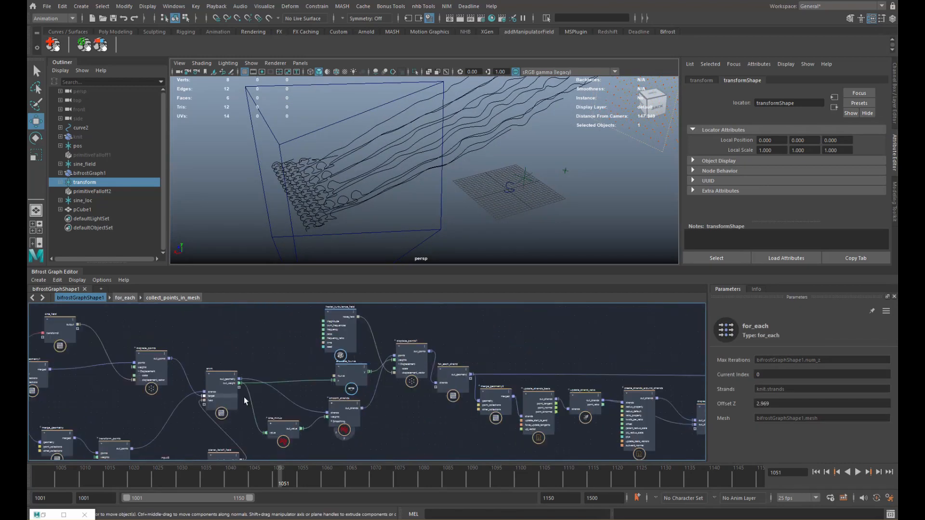
{"action": "middle_click_drag", "start_coordinate": [400, 380], "coordinate": [368, 399], "text": "alt"}
{"action": "scroll", "coordinate": [425, 383], "scroll_direction": "down", "scroll_amount": 1}
{"action": "middle_click_drag", "start_coordinate": [425, 382], "coordinate": [448, 383], "text": "alt"}
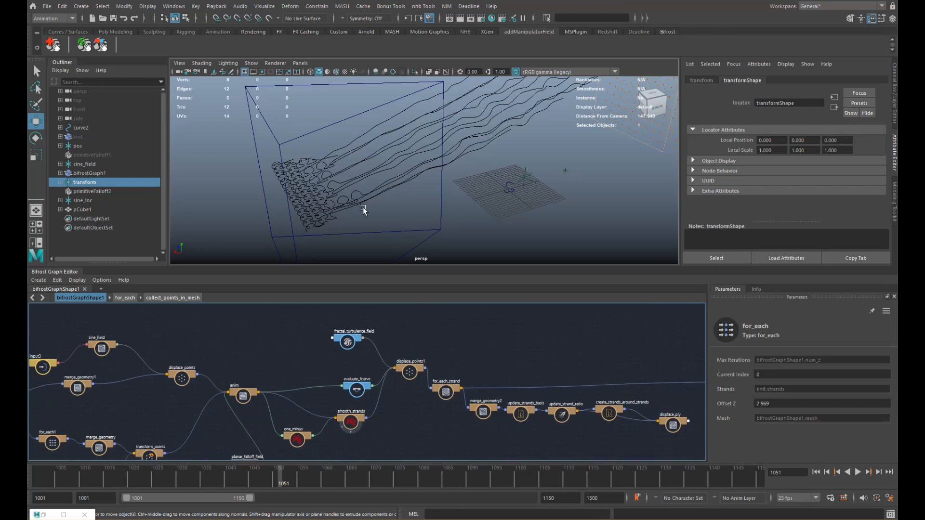
- Orbit around the strands and box, scrubbing the animation between frames 1041 and 1095
{"action": "left_click_drag", "start_coordinate": [332, 179], "coordinate": [418, 179], "text": "alt"}
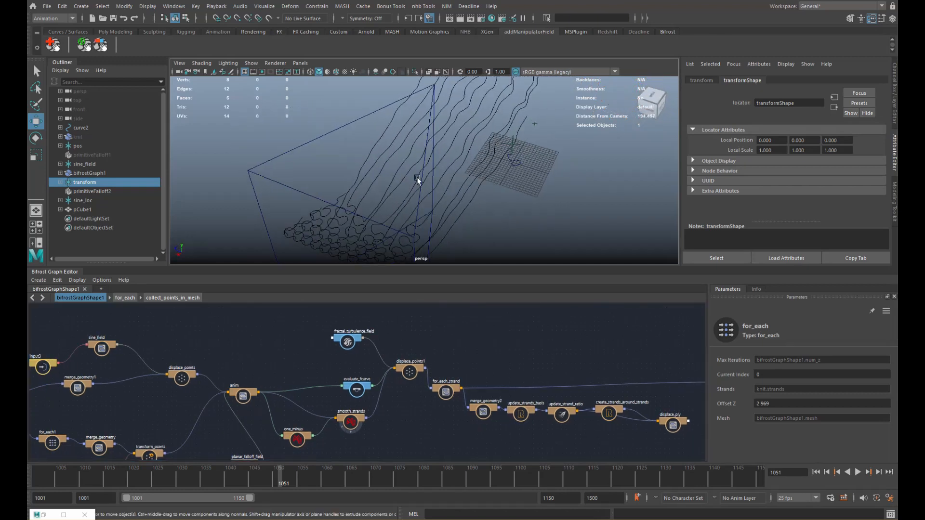
{"action": "left_click_drag", "start_coordinate": [458, 226], "coordinate": [388, 264], "text": "alt"}
{"action": "mouse_move", "coordinate": [101, 477]}
{"action": "left_mouse_down"}
{"action": "mouse_move", "coordinate": [354, 470]}
{"action": "mouse_move", "coordinate": [497, 453]}
{"action": "left_mouse_up"}
{"action": "left_click_drag", "start_coordinate": [341, 476], "coordinate": [234, 474]}
{"action": "mouse_move", "coordinate": [469, 195]}
{"action": "left_mouse_down", "text": "alt"}
{"action": "mouse_move", "coordinate": [487, 198]}
{"action": "mouse_move", "coordinate": [450, 237]}
{"action": "mouse_move", "coordinate": [473, 198]}
{"action": "left_mouse_up", "text": "alt"}
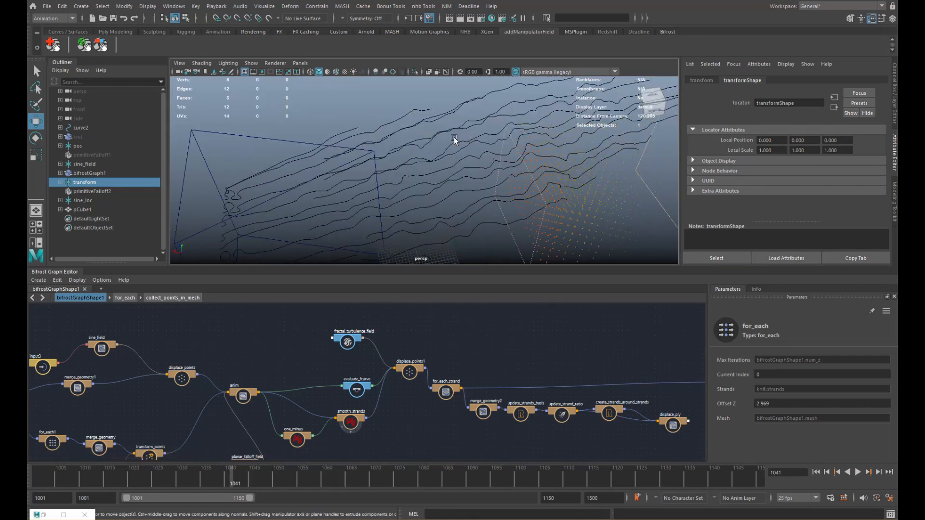
{"action": "left_click_drag", "start_coordinate": [523, 212], "coordinate": [477, 186], "text": "alt"}
{"action": "left_click_drag", "start_coordinate": [277, 477], "coordinate": [499, 478]}
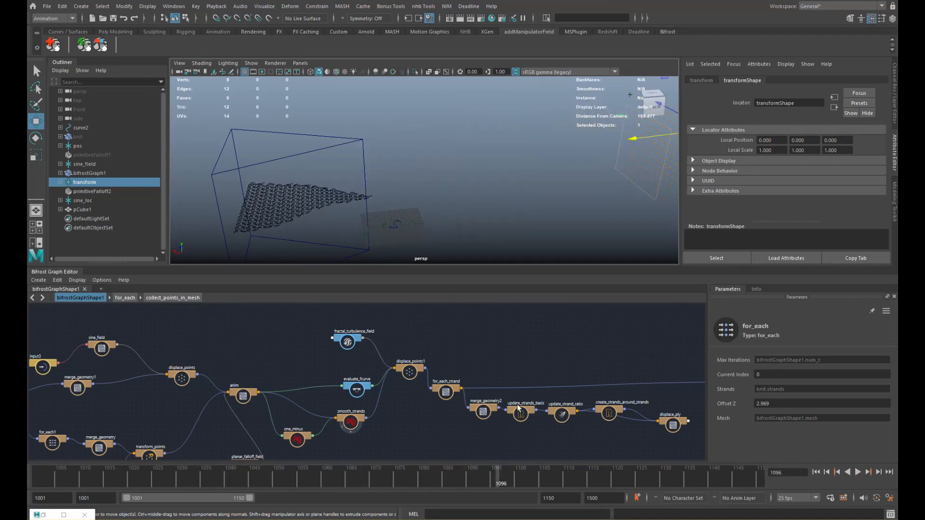
- Wire displace_ply's out_points into output's out_strands and inspect the twisted plies close up
{"action": "scroll", "coordinate": [470, 387], "scroll_direction": "up", "scroll_amount": 5}
{"action": "right_click_drag", "start_coordinate": [469, 387], "coordinate": [454, 407], "text": "alt"}
{"action": "middle_click_drag", "start_coordinate": [454, 406], "coordinate": [415, 388], "text": "alt"}
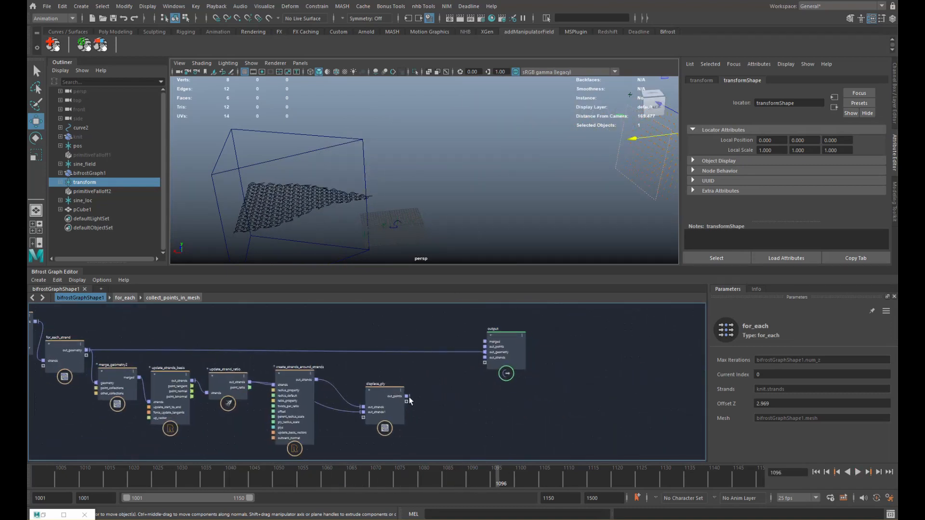
{"action": "left_click_drag", "start_coordinate": [408, 398], "coordinate": [483, 361]}
{"action": "middle_click_drag", "start_coordinate": [389, 198], "coordinate": [492, 179], "text": "alt"}
{"action": "right_click_drag", "start_coordinate": [491, 180], "coordinate": [572, 192], "text": "alt"}
{"action": "left_click_drag", "start_coordinate": [428, 192], "coordinate": [489, 199], "text": "alt"}
{"action": "right_click_drag", "start_coordinate": [489, 198], "coordinate": [549, 191], "text": "alt"}
{"action": "left_click_drag", "start_coordinate": [549, 192], "coordinate": [504, 196], "text": "alt"}
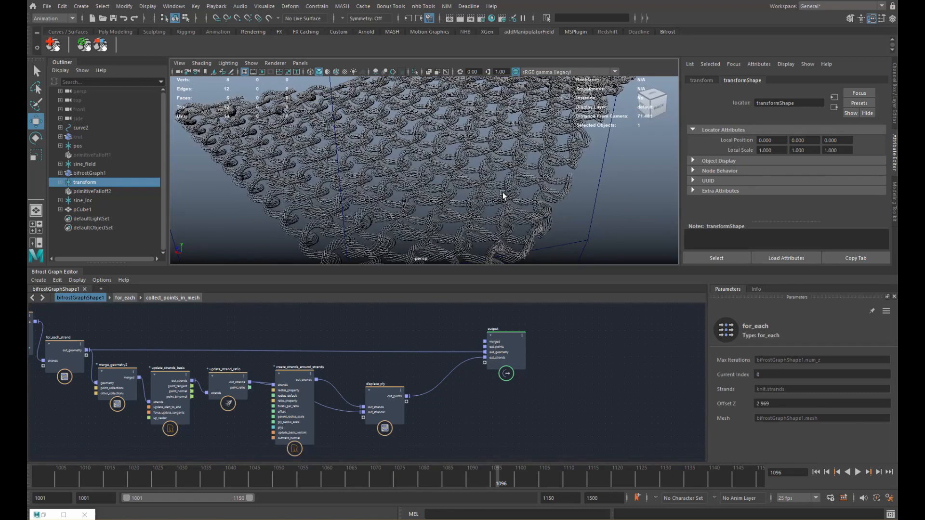
{"action": "right_click_drag", "start_coordinate": [504, 196], "coordinate": [524, 207], "text": "alt"}
{"action": "middle_click_drag", "start_coordinate": [524, 206], "coordinate": [513, 194], "text": "alt"}
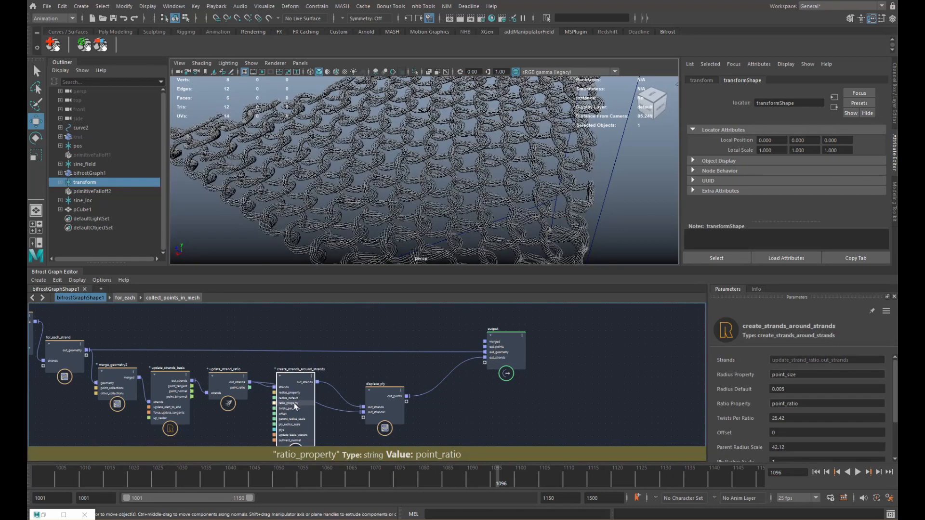
- Inside displace_ply, raise the displace_points Scale from 2.658 to 5.589
{"action": "double_click", "coordinate": [383, 392]}
{"action": "middle_click_drag", "start_coordinate": [505, 375], "coordinate": [459, 387], "text": "alt"}
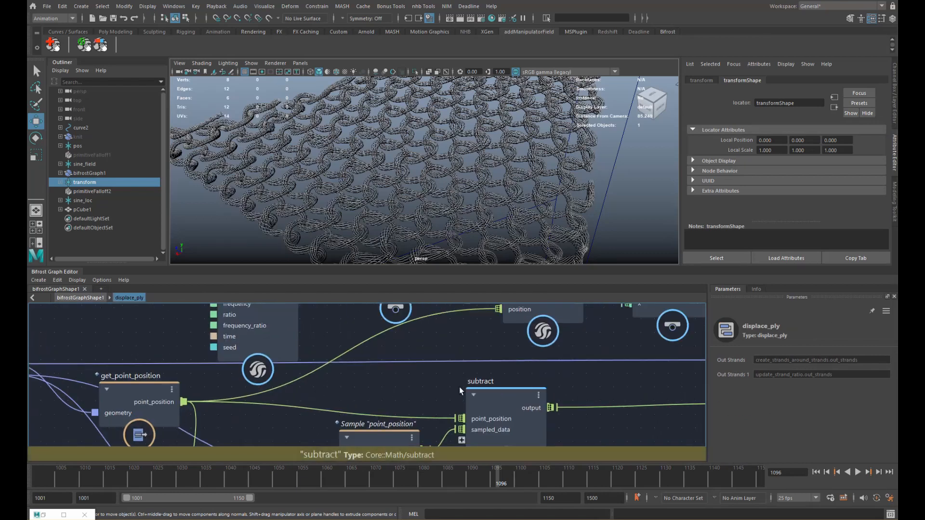
{"action": "right_click_drag", "start_coordinate": [459, 386], "coordinate": [429, 380], "text": "alt"}
{"action": "middle_click_drag", "start_coordinate": [429, 380], "coordinate": [185, 388], "text": "alt"}
{"action": "left_click", "coordinate": [443, 383]}
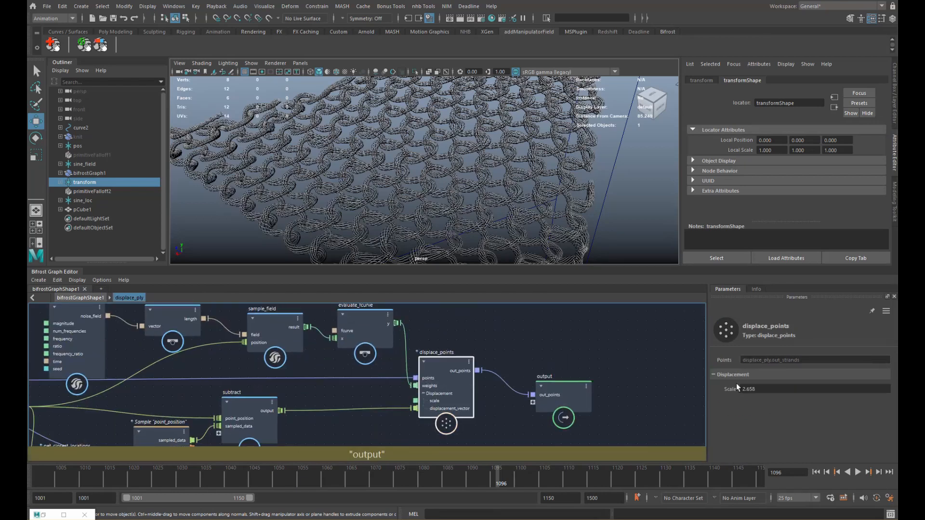
{"action": "mouse_move", "coordinate": [784, 393]}
{"action": "left_mouse_down"}
{"action": "mouse_move", "coordinate": [882, 390]}
{"action": "mouse_move", "coordinate": [799, 404]}
{"action": "left_mouse_up"}
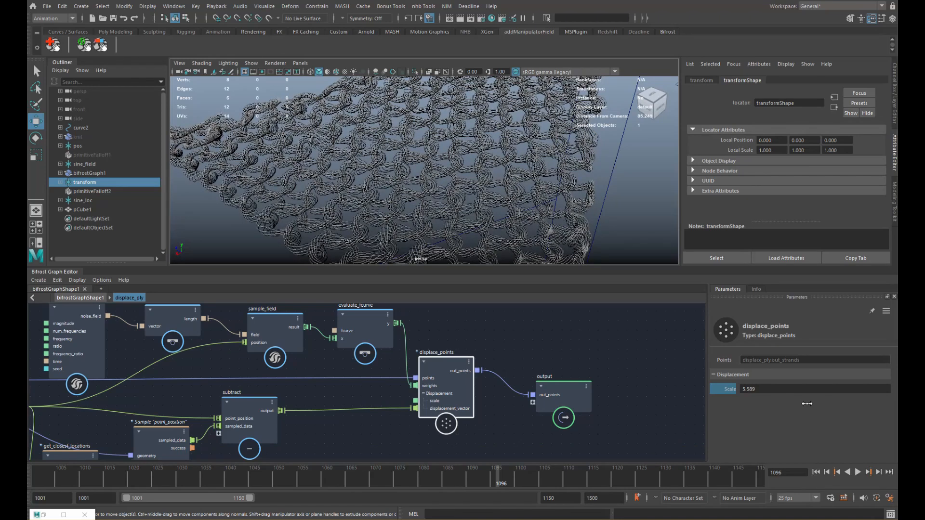
{"action": "right_click_drag", "start_coordinate": [583, 212], "coordinate": [479, 204], "text": "alt"}
{"action": "left_click", "coordinate": [480, 204]}
{"action": "left_click_drag", "start_coordinate": [480, 205], "coordinate": [523, 195], "text": "alt"}
- At the top graph level, add an extrude_strands node fed by displace_ply's out_points and preview it
{"action": "key", "text": "u"}
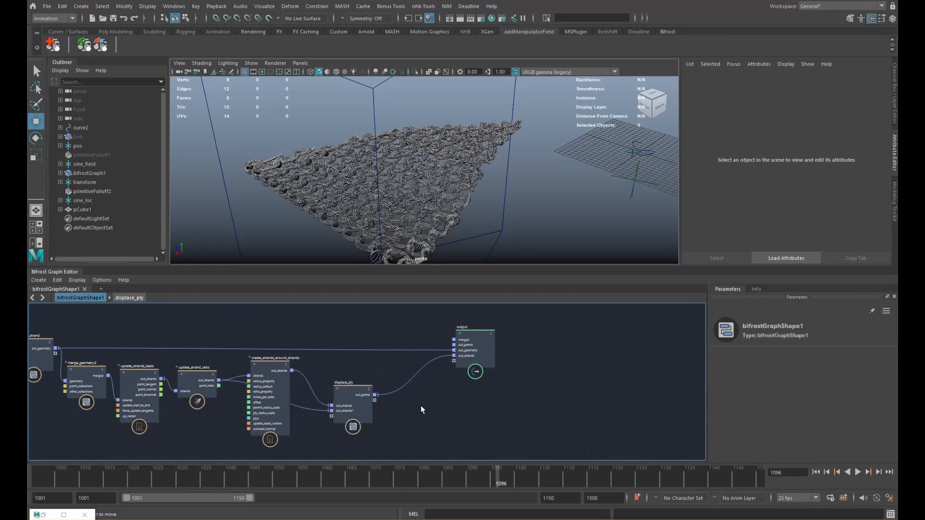
{"action": "key", "text": "Tab"}
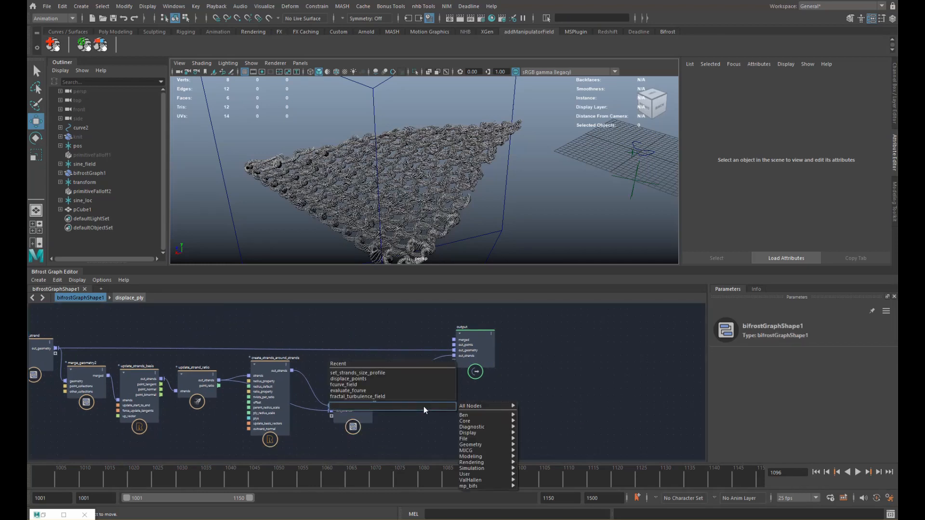
{"action": "type", "text": "extru"}
{"action": "key", "text": "Return"}
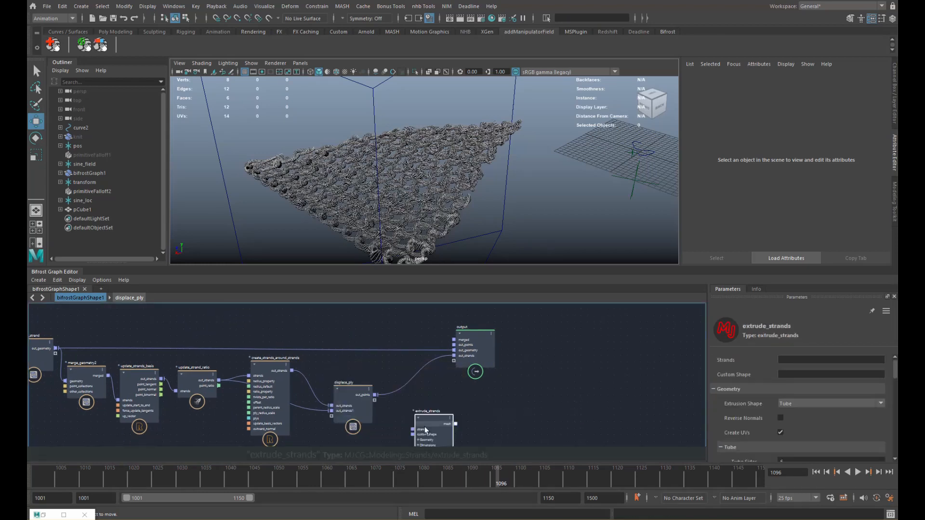
{"action": "left_click_drag", "start_coordinate": [374, 395], "coordinate": [405, 417]}
{"action": "middle_click_drag", "start_coordinate": [434, 432], "coordinate": [429, 381], "text": "alt"}
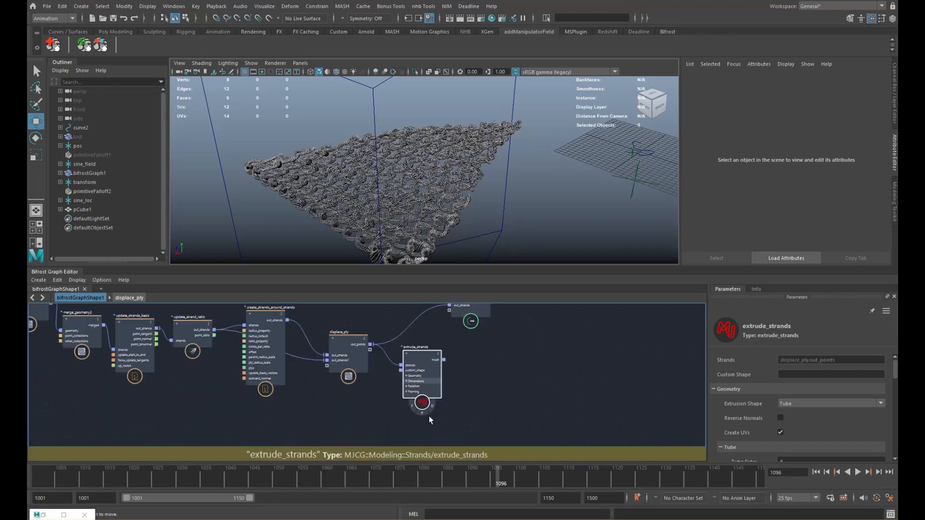
{"action": "left_click", "coordinate": [422, 413]}
- Select extrude_strands and inspect the grey tube yarns up close
{"action": "scroll", "coordinate": [458, 203], "scroll_direction": "up", "scroll_amount": 3}
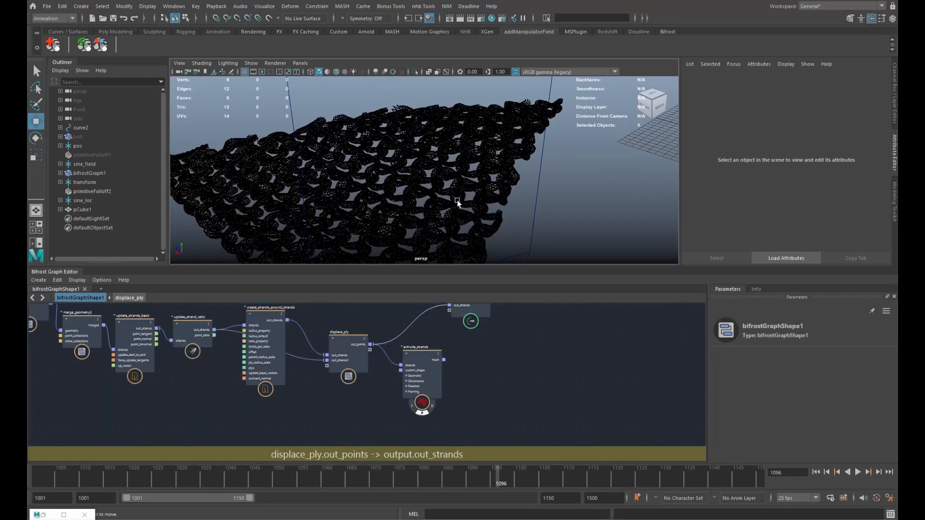
{"action": "left_click_drag", "start_coordinate": [421, 381], "coordinate": [423, 382]}
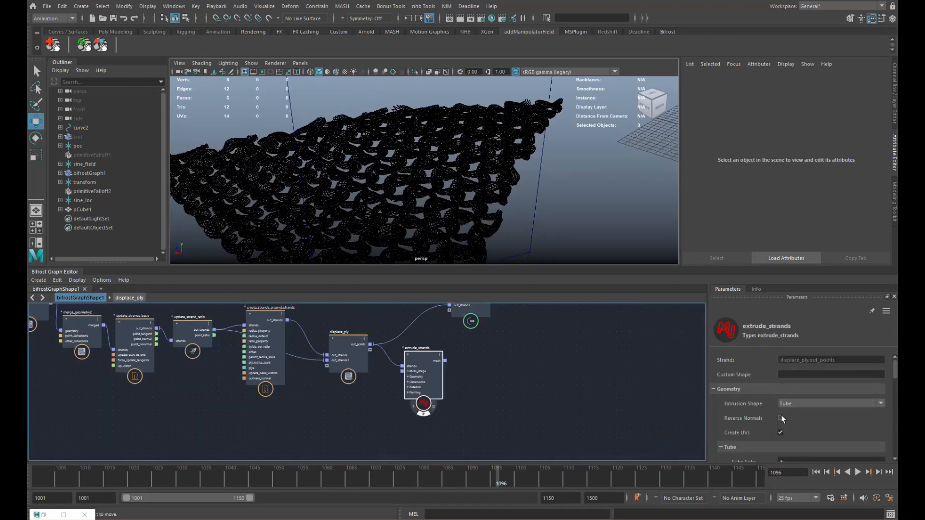
{"action": "right_click_drag", "start_coordinate": [400, 241], "coordinate": [490, 201], "text": "alt"}
{"action": "left_click_drag", "start_coordinate": [491, 201], "coordinate": [472, 222], "text": "alt"}
{"action": "right_click_drag", "start_coordinate": [472, 221], "coordinate": [572, 210], "text": "alt"}
{"action": "left_click_drag", "start_coordinate": [572, 210], "coordinate": [524, 196], "text": "alt"}
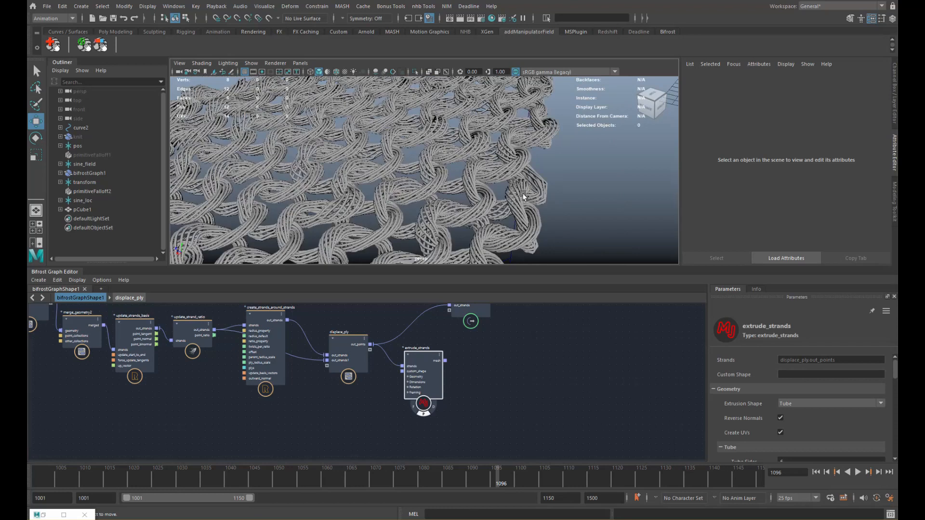
{"action": "left_click_drag", "start_coordinate": [392, 167], "coordinate": [393, 196], "text": "alt"}
{"action": "left_click_drag", "start_coordinate": [205, 191], "coordinate": [359, 189], "text": "alt"}
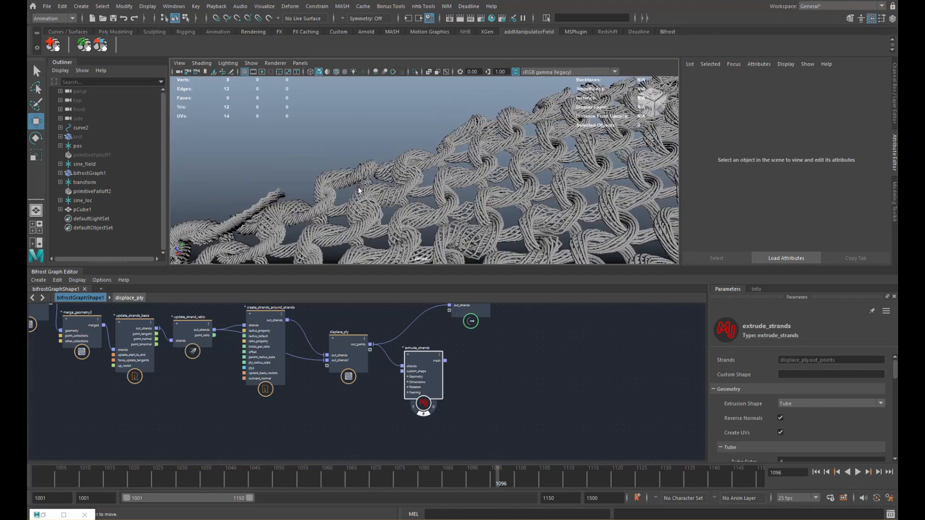
{"action": "middle_click_drag", "start_coordinate": [308, 220], "coordinate": [396, 200], "text": "alt"}
{"action": "right_click_drag", "start_coordinate": [396, 200], "coordinate": [393, 219], "text": "alt"}
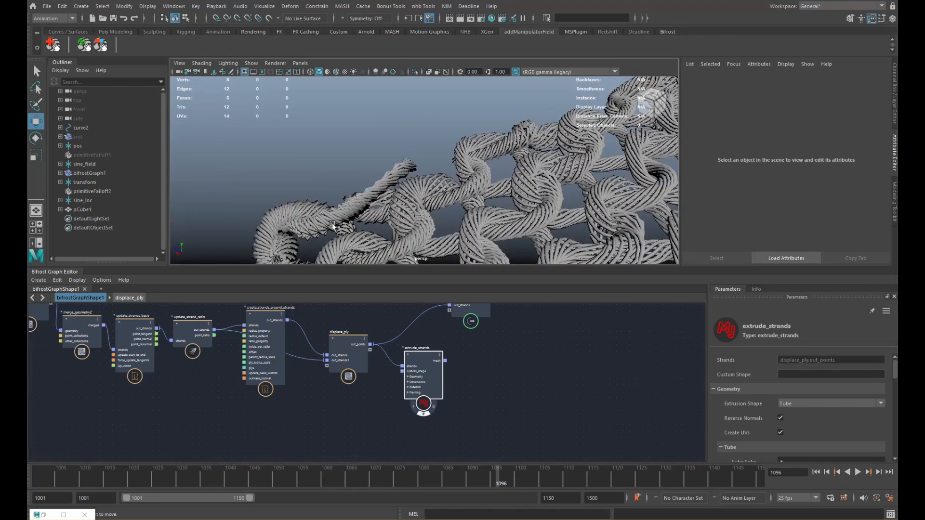
- Zoom out to the whole trimmed knit and play the animation from a later frame
{"action": "right_click_drag", "start_coordinate": [475, 207], "coordinate": [414, 205], "text": "alt"}
{"action": "left_click_drag", "start_coordinate": [462, 205], "coordinate": [410, 192], "text": "alt"}
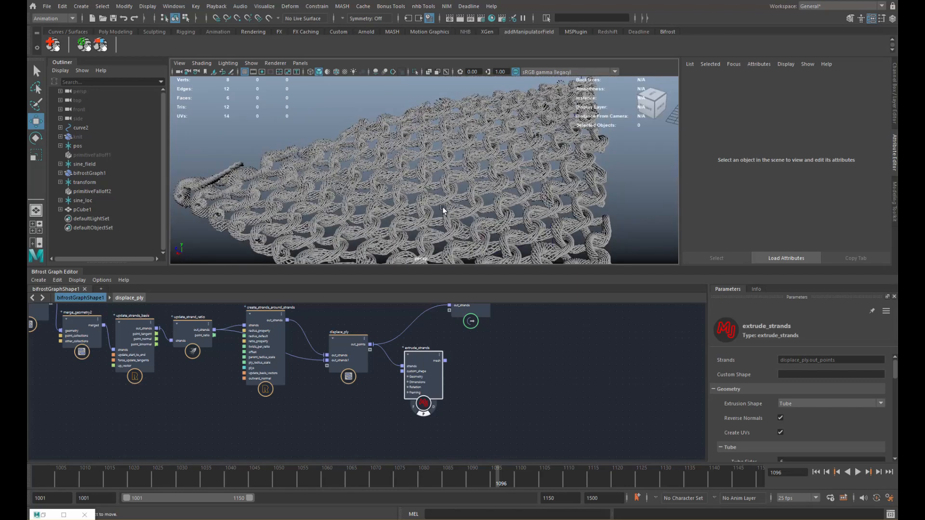
{"action": "right_click_drag", "start_coordinate": [442, 208], "coordinate": [414, 182], "text": "alt"}
{"action": "left_click_drag", "start_coordinate": [413, 183], "coordinate": [414, 215], "text": "alt"}
{"action": "right_click_drag", "start_coordinate": [456, 216], "coordinate": [376, 199], "text": "alt"}
{"action": "right_click_drag", "start_coordinate": [438, 201], "coordinate": [368, 203], "text": "alt"}
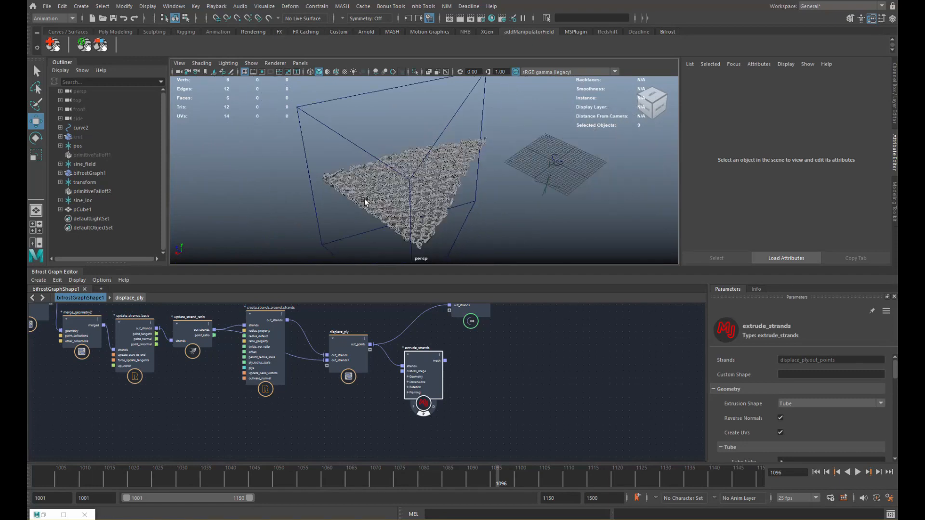
{"action": "left_click_drag", "start_coordinate": [368, 202], "coordinate": [446, 187], "text": "alt"}
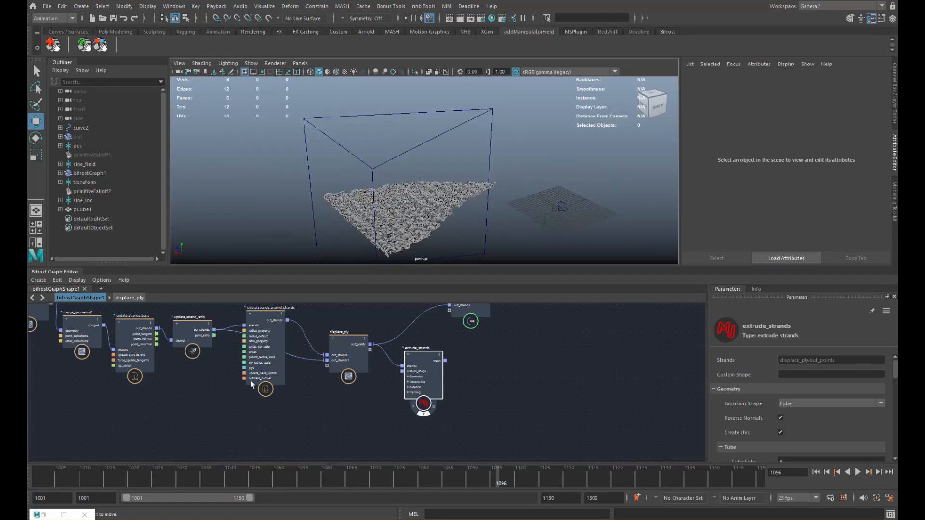
{"action": "left_click", "coordinate": [340, 481]}
{"action": "key", "text": "alt+v"}
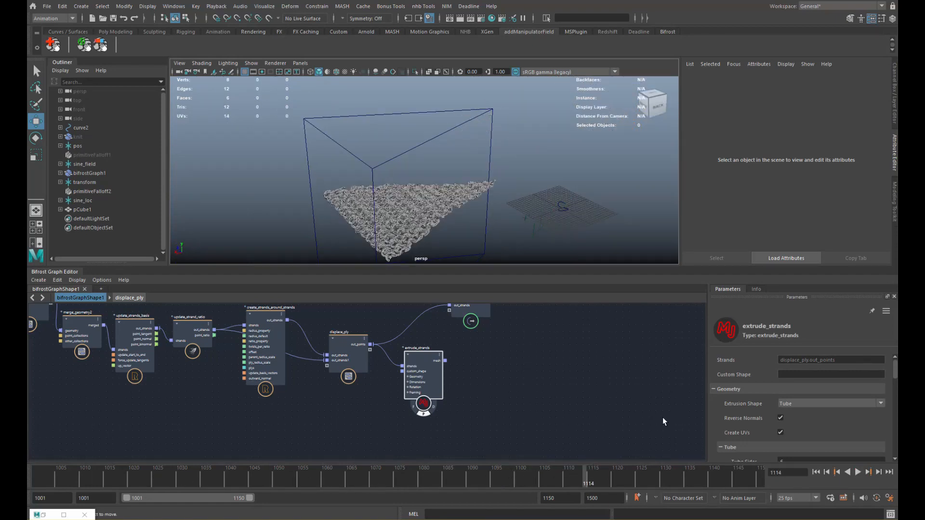